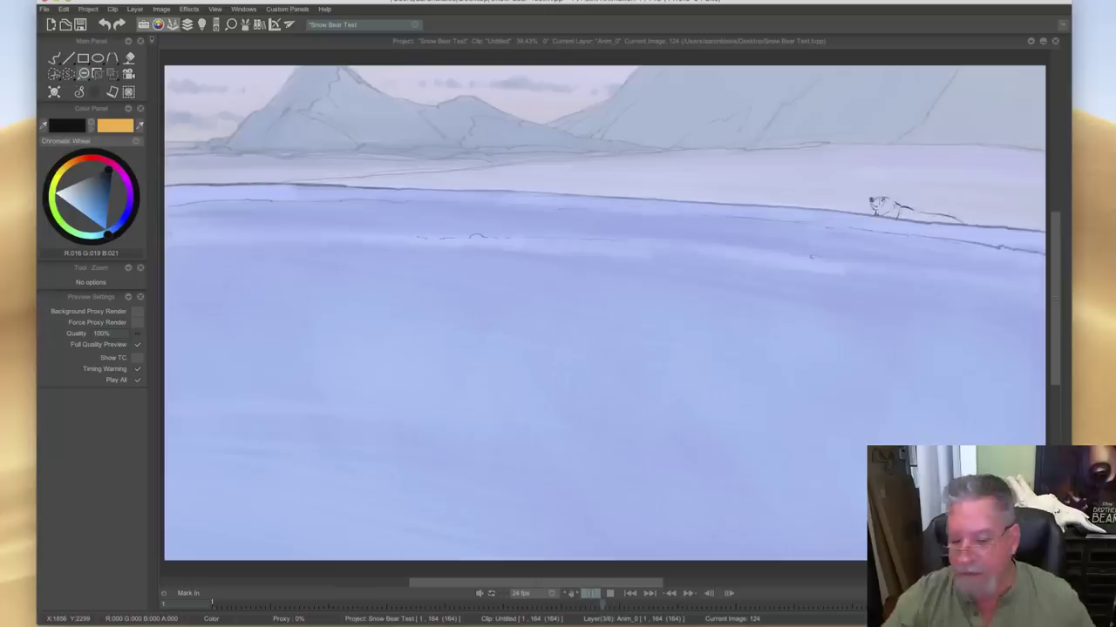
- Stop the playback and hide the blue foreground snow layer Untitled-3 in the timeline
click(610, 593)
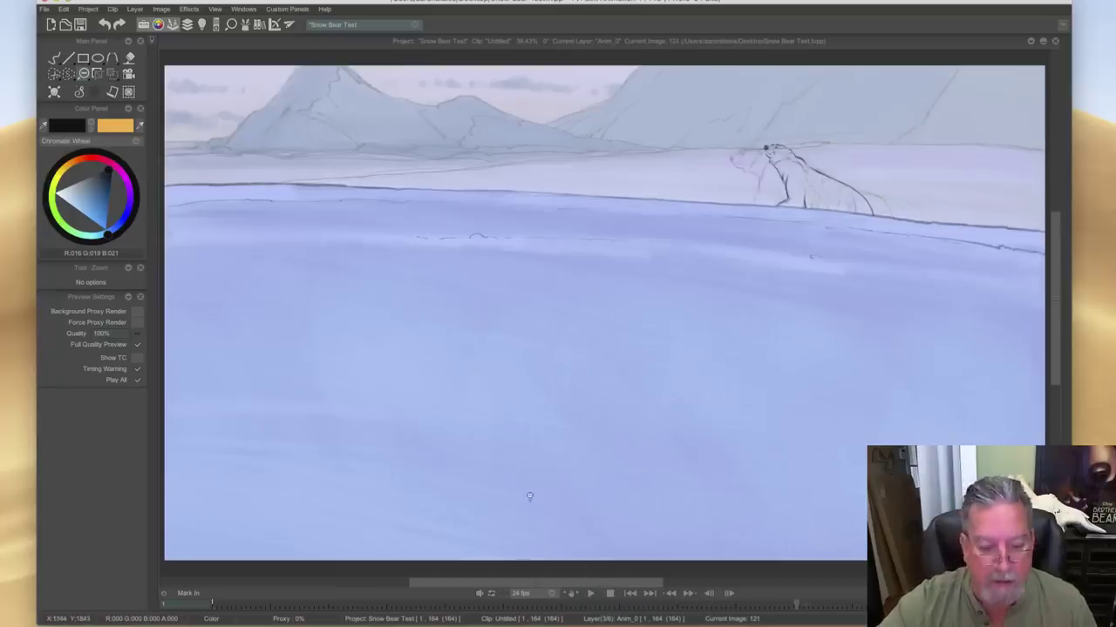
key(l)
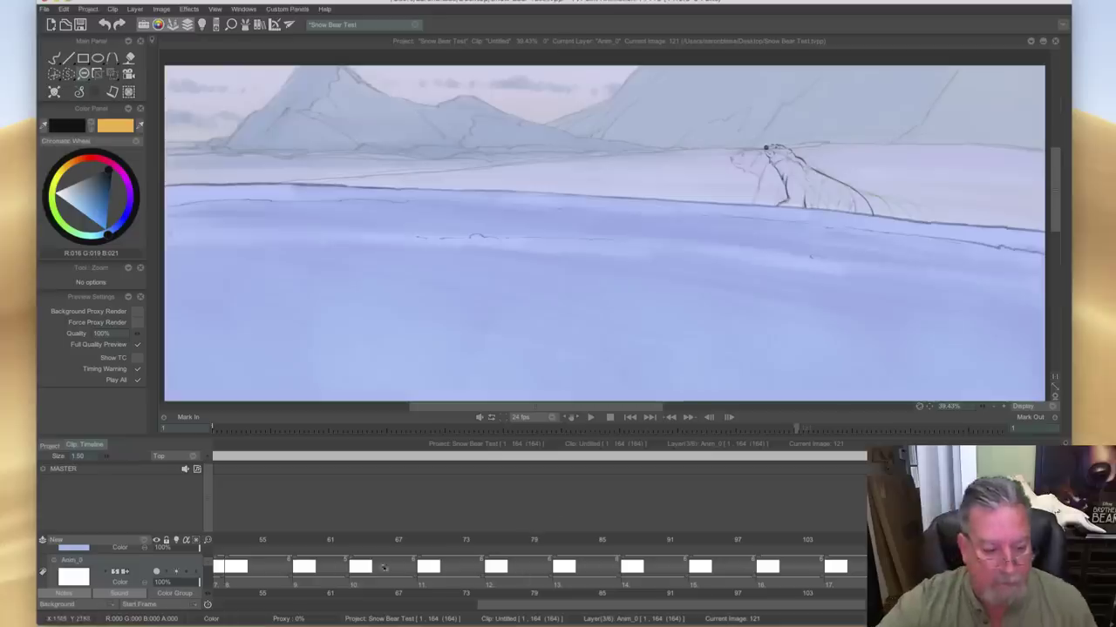
drag(209, 567, 210, 559)
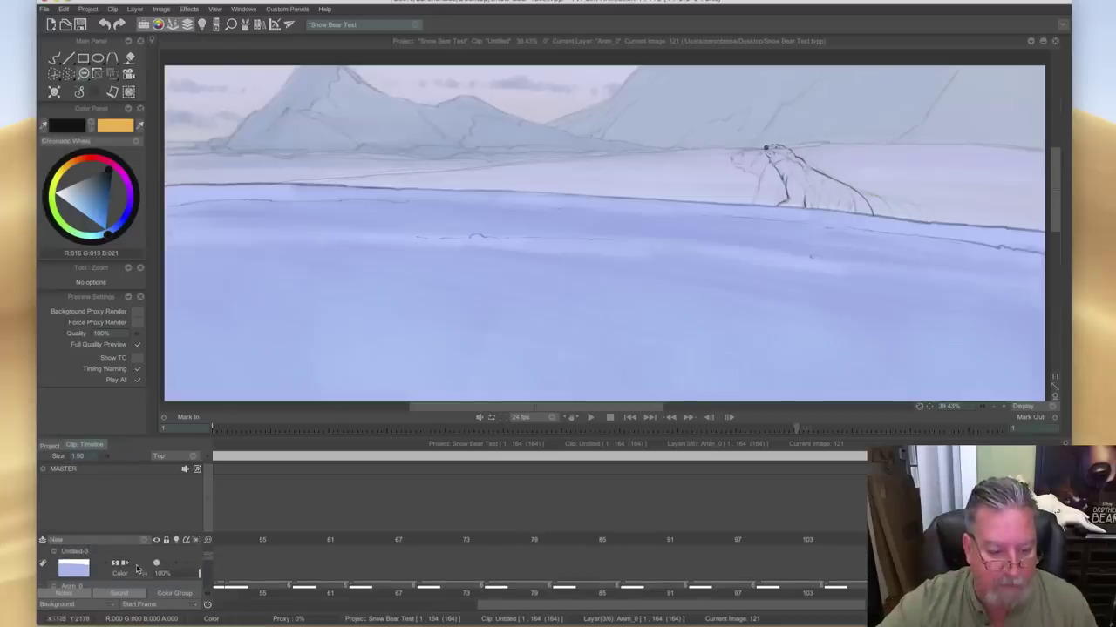
click(157, 564)
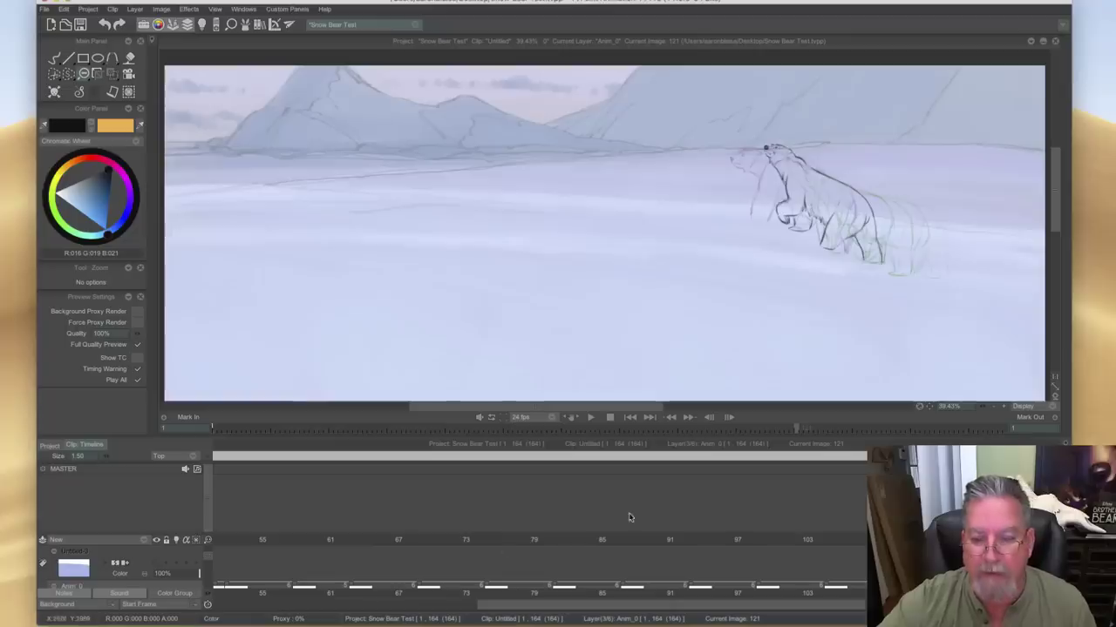
- Play the bear animation without the foreground snow layer to review the full walk, then stop it
click(588, 419)
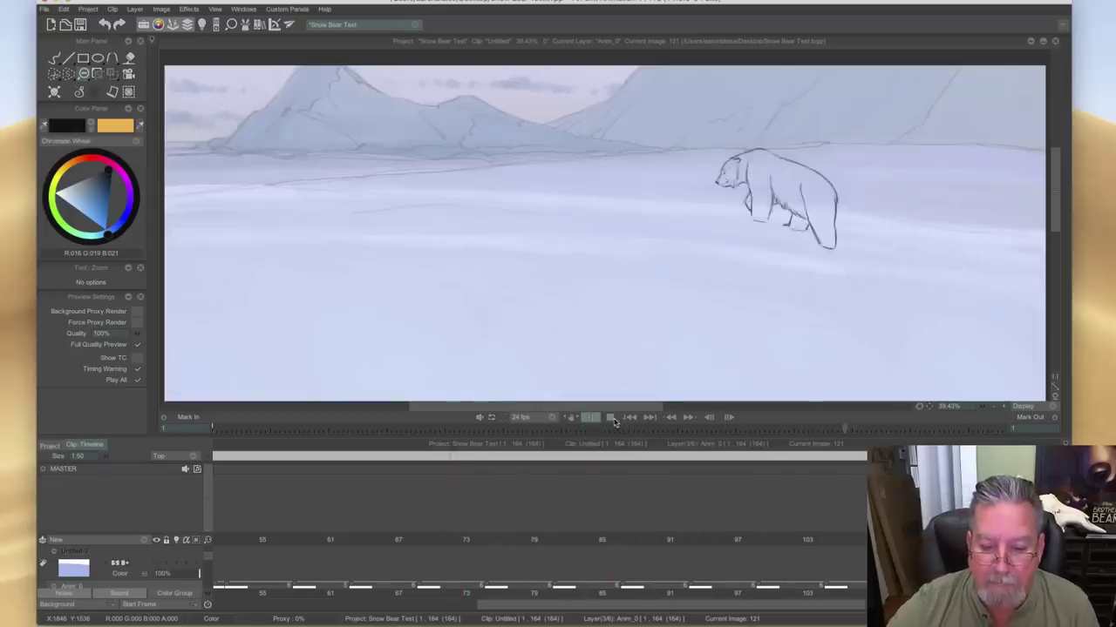
click(610, 422)
key(F4)
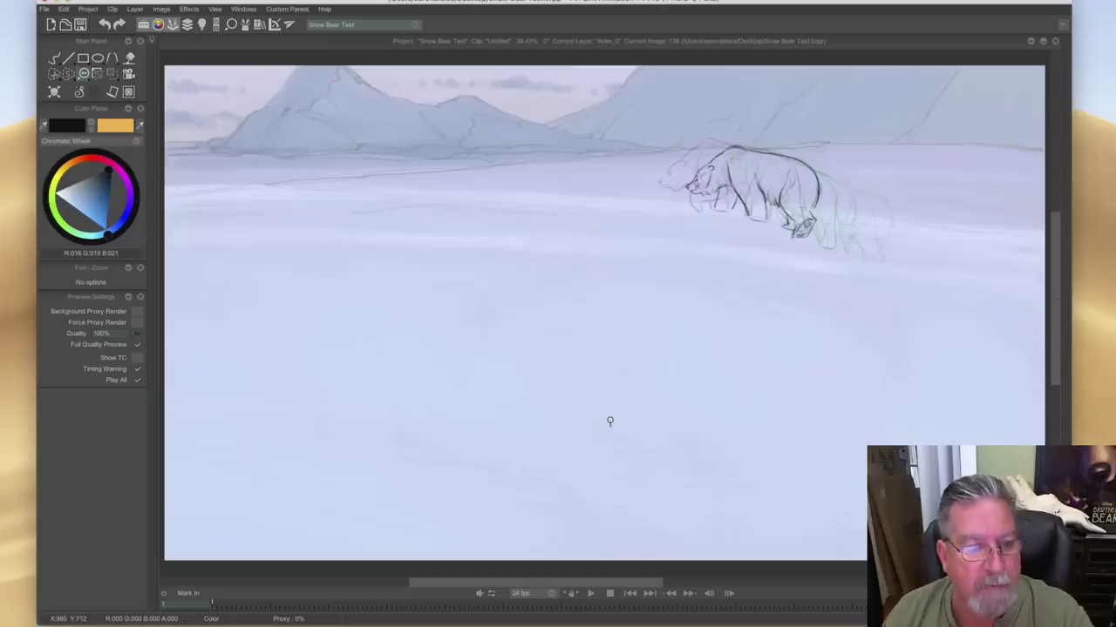
- Add an empty image 165 at the end of the Anim_0 layer for the next bear pose
click(85, 76)
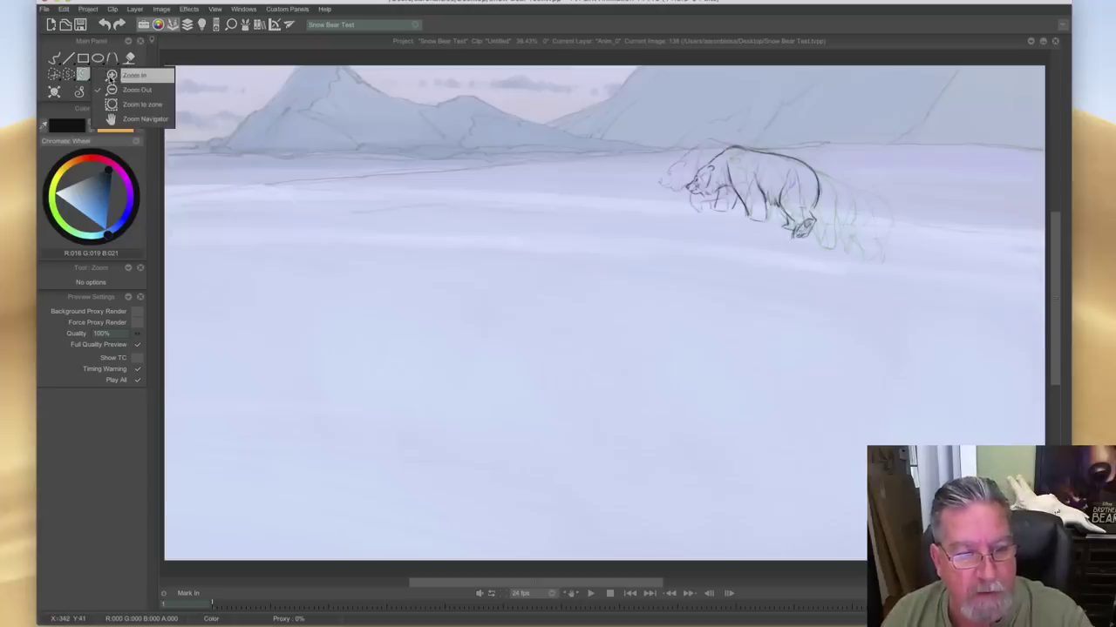
click(112, 76)
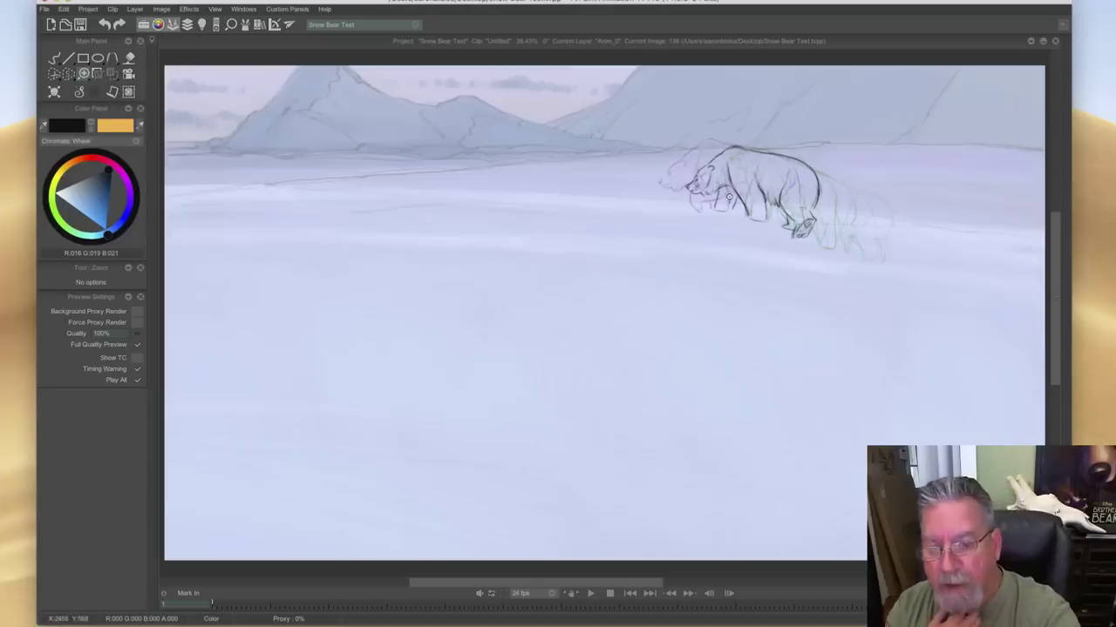
click(728, 207)
click(729, 206)
click(728, 206)
click(729, 207)
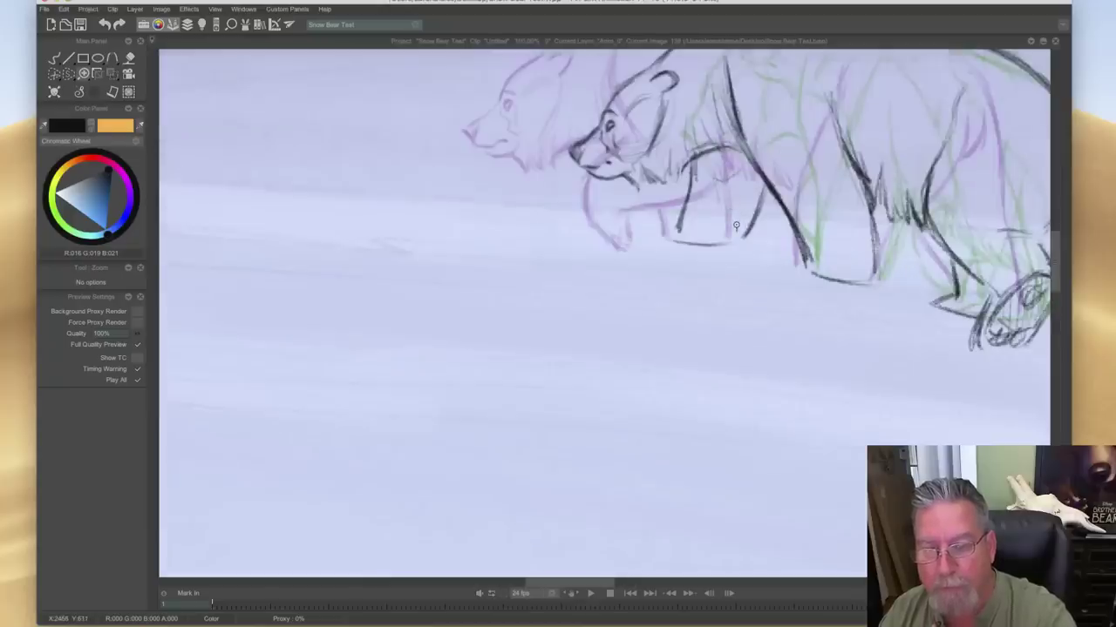
drag(574, 585, 597, 585)
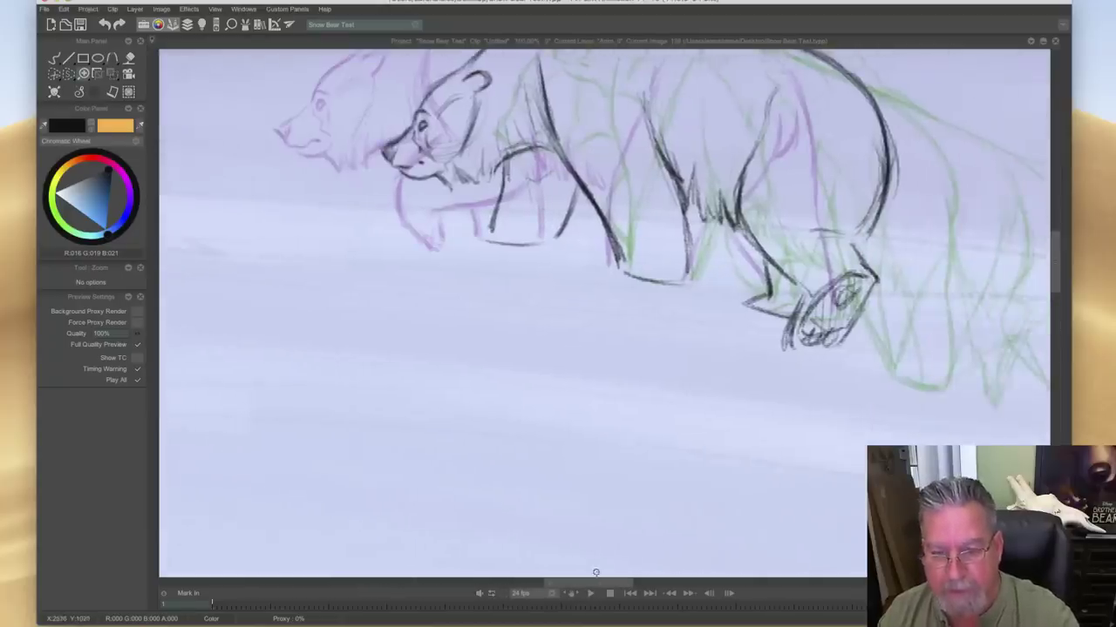
drag(1056, 272, 1054, 252)
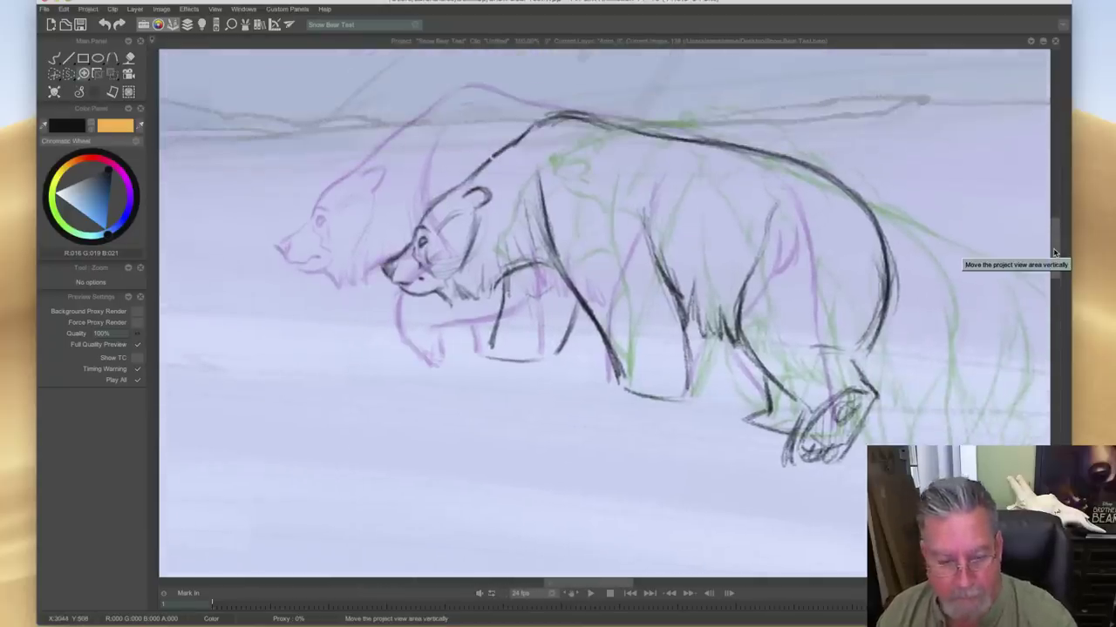
key(Tab)
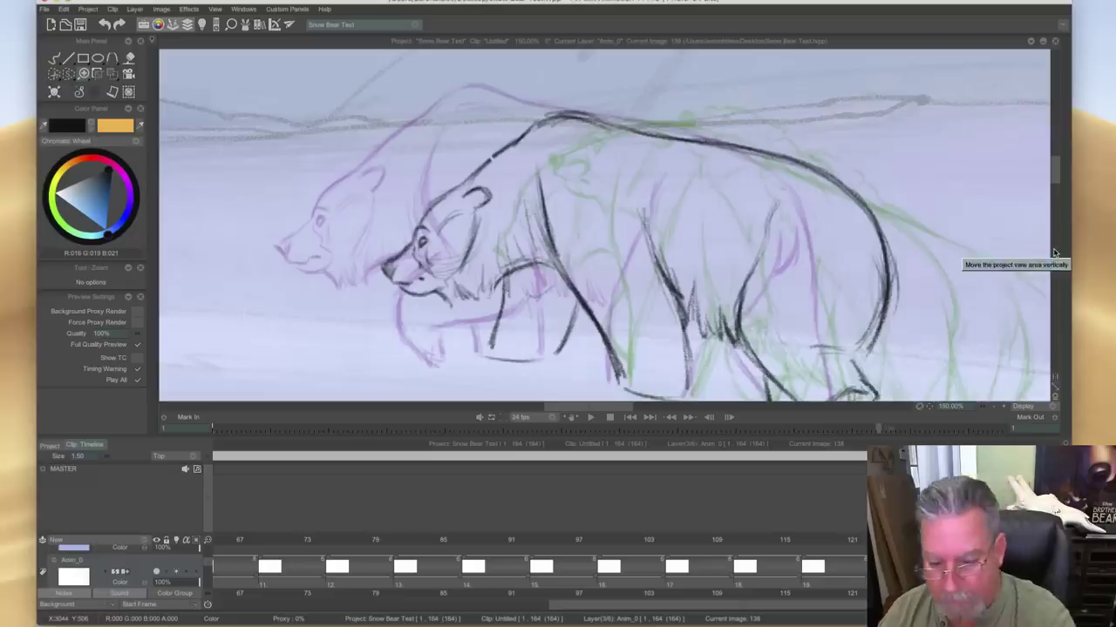
drag(708, 608, 841, 608)
drag(750, 540, 1068, 541)
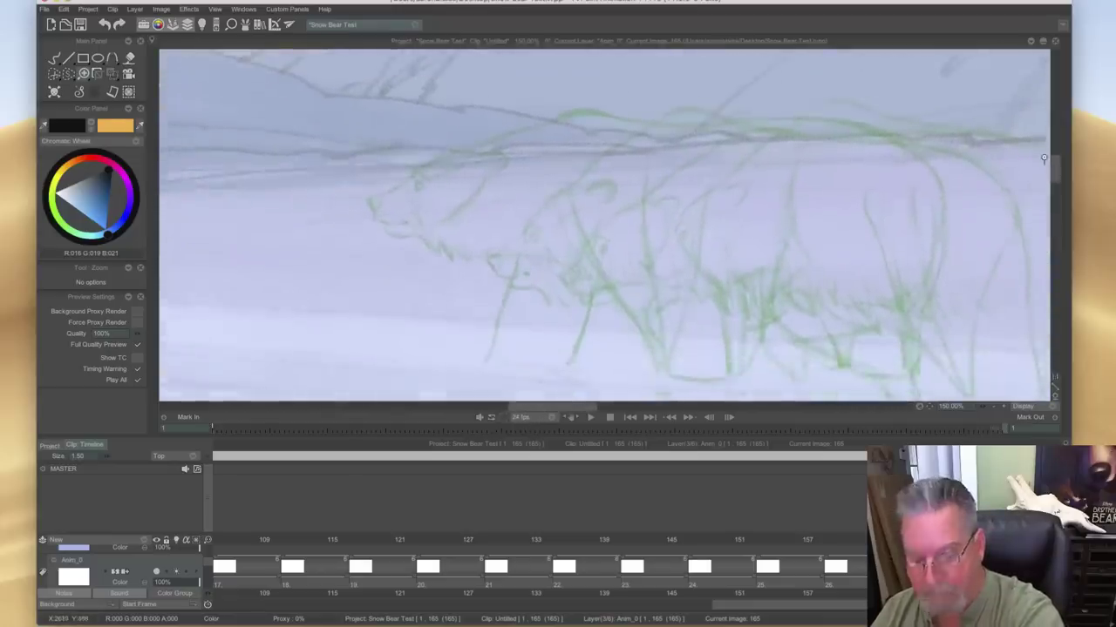
key(Tab)
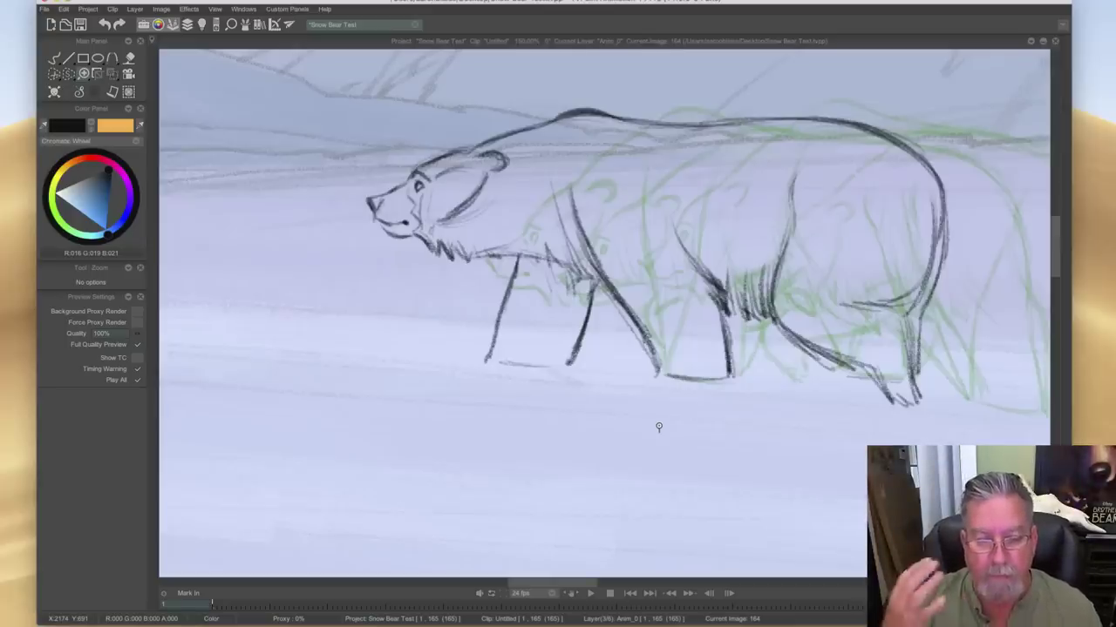
- Flip back and forth between the last bear drawing and the empty image 165 to study the walk's progression
key(Left)
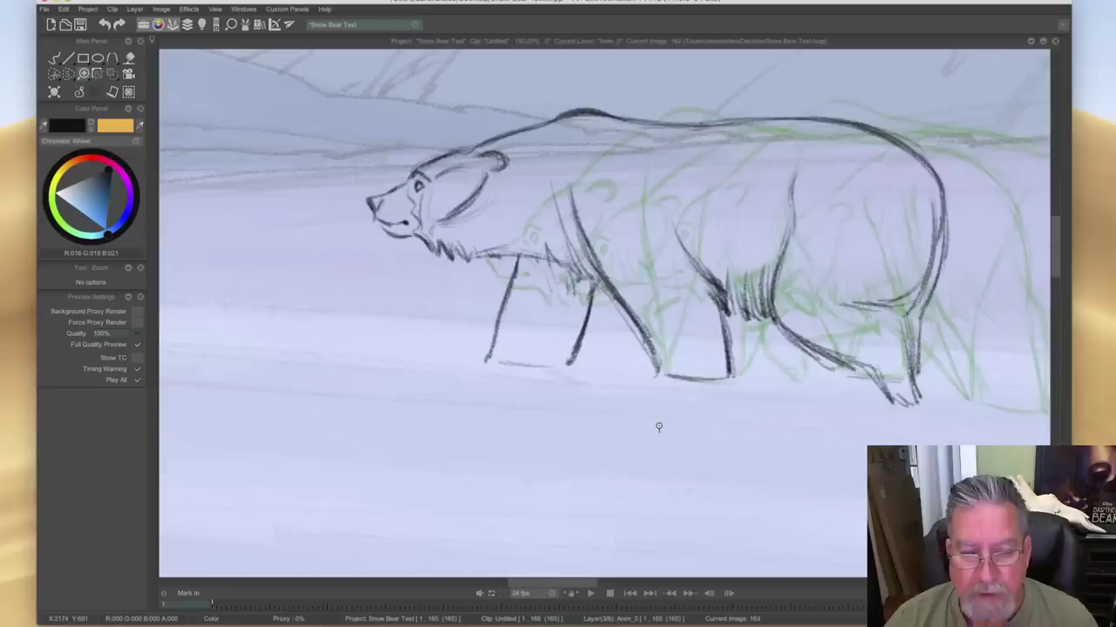
key(Right)
key(Left)
key(Right)
key(Left)
key(Right)
key(Left)
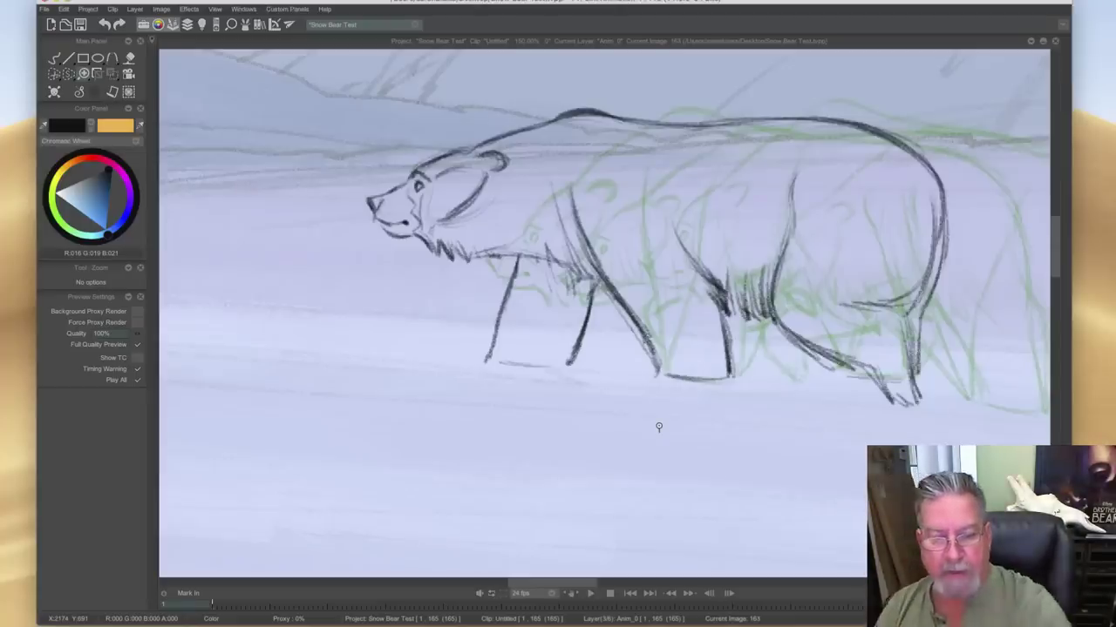
key(Down)
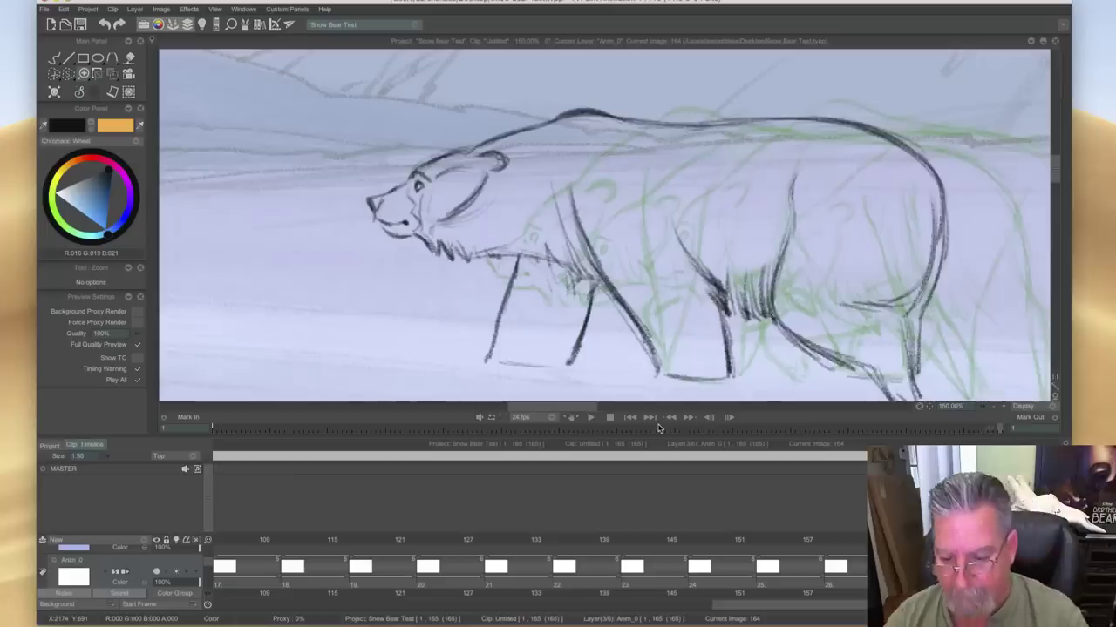
key(Right)
key(Tab)
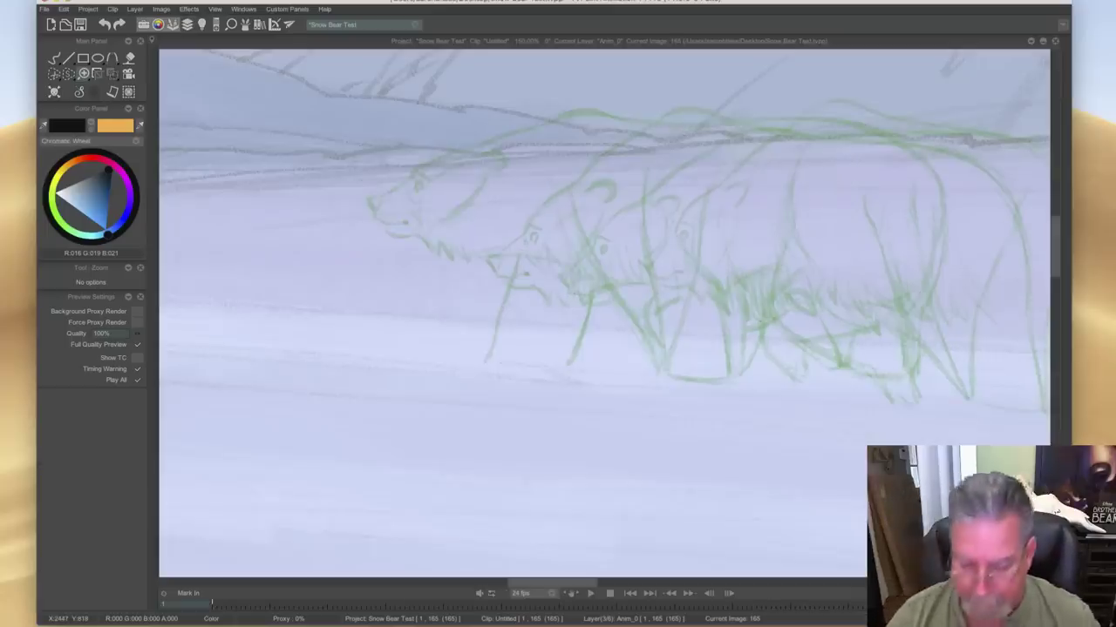
key(Left)
key(Right)
key(Left)
key(Right)
key(Left)
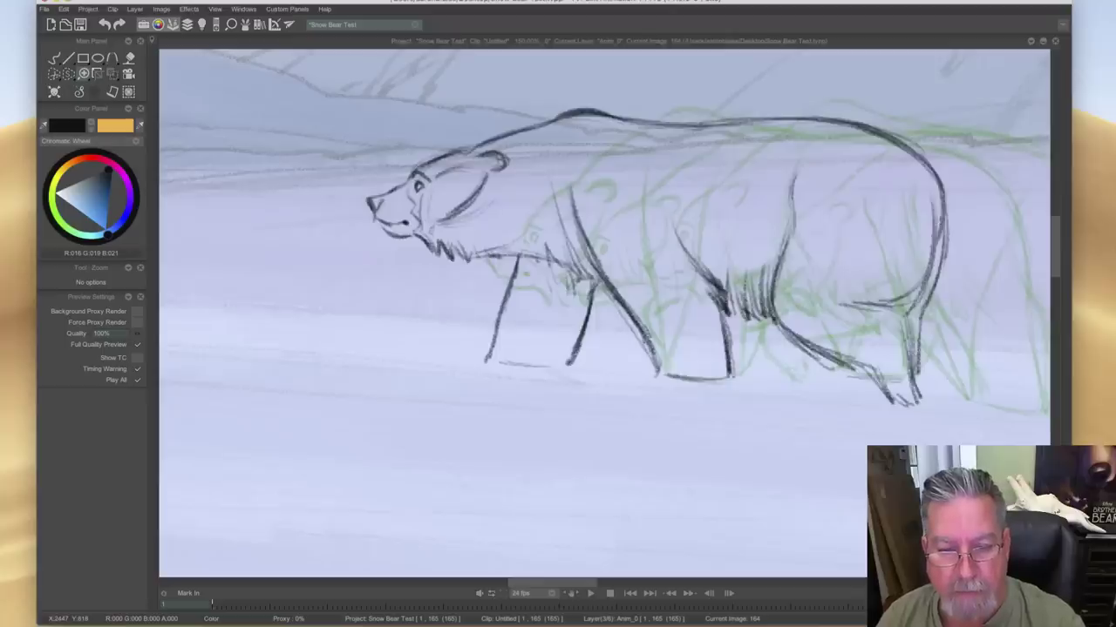
key(Right)
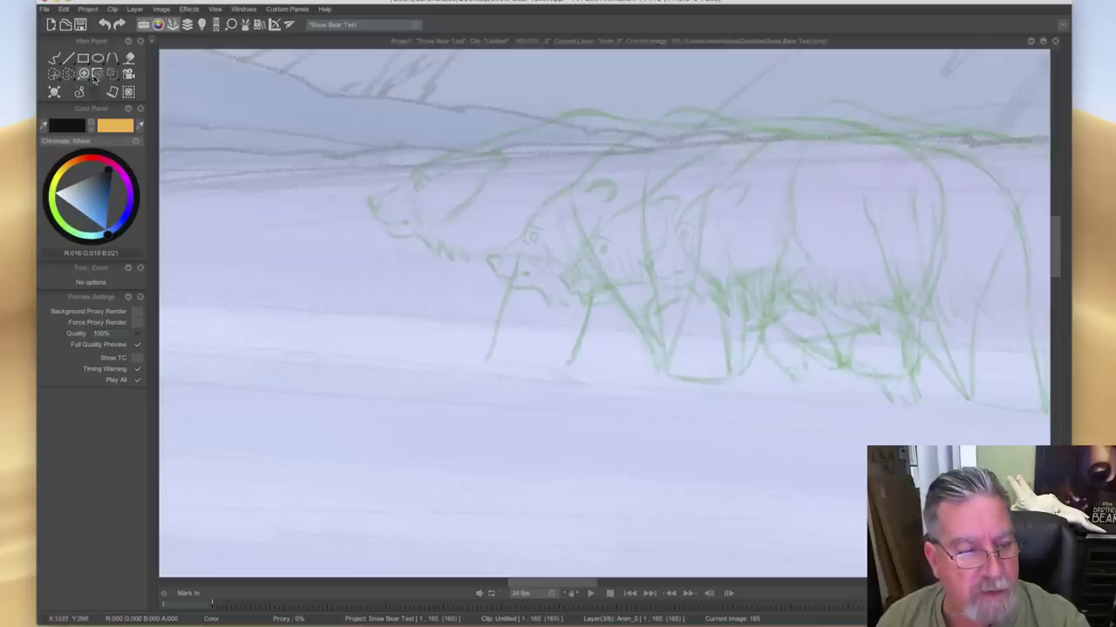
- Choose the custom pencil brush with 40% size and compare the last bear drawing with image 165
click(95, 93)
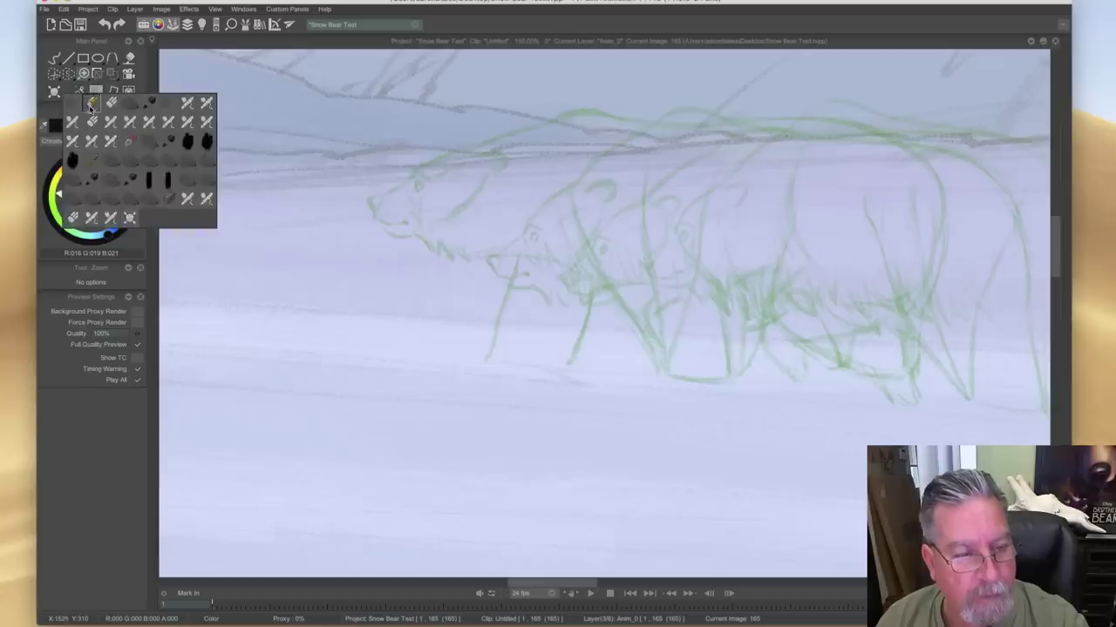
click(92, 109)
key(Left)
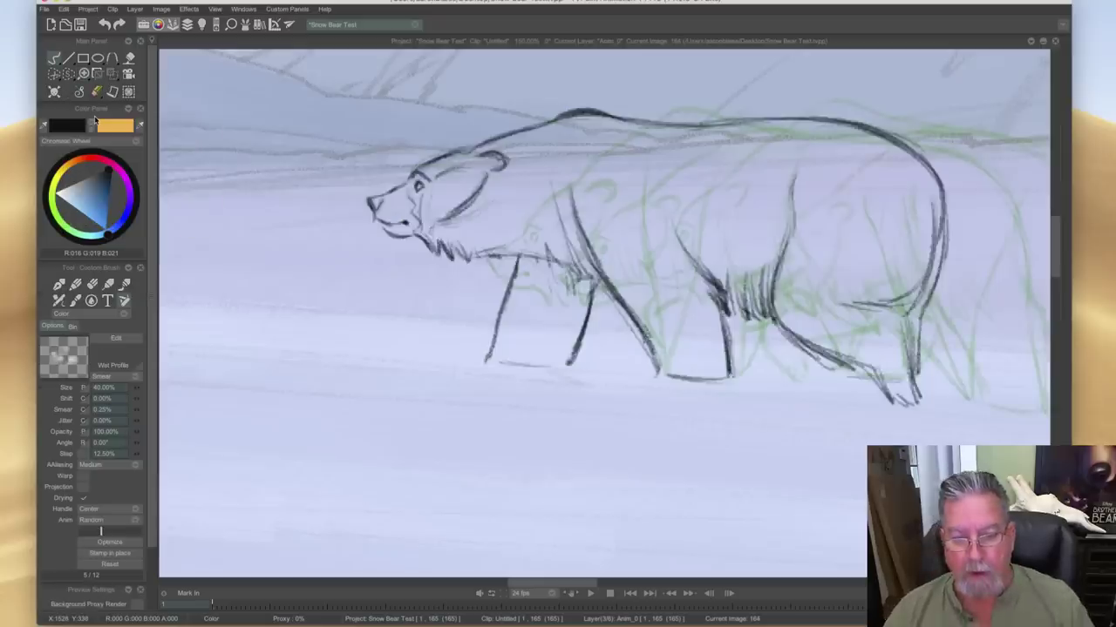
key(Right)
key(Left)
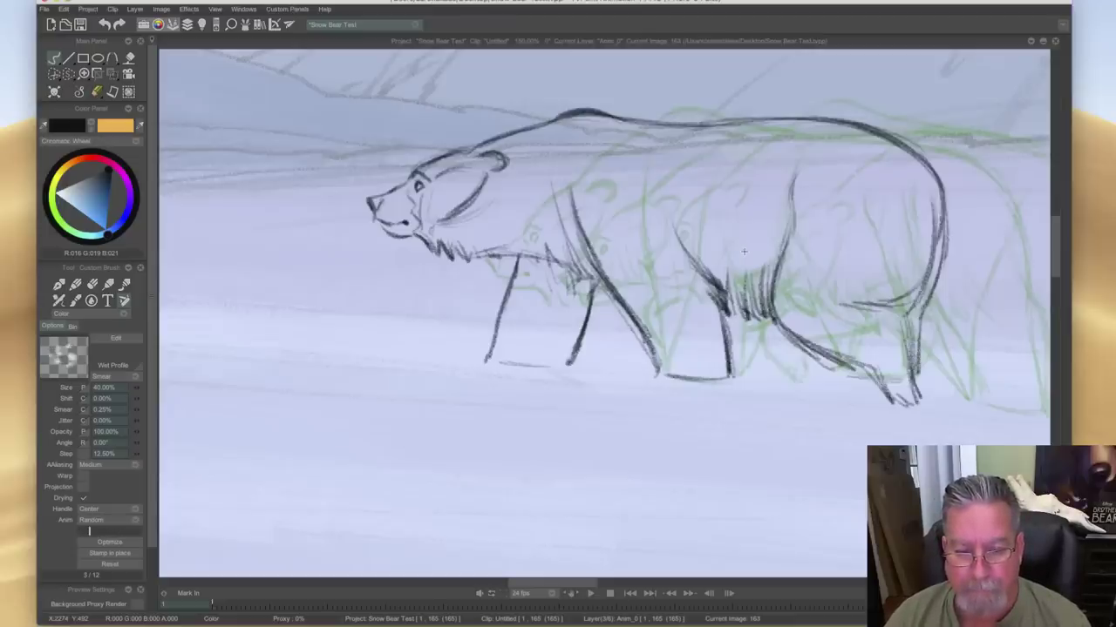
key(Right)
key(Left)
key(Right)
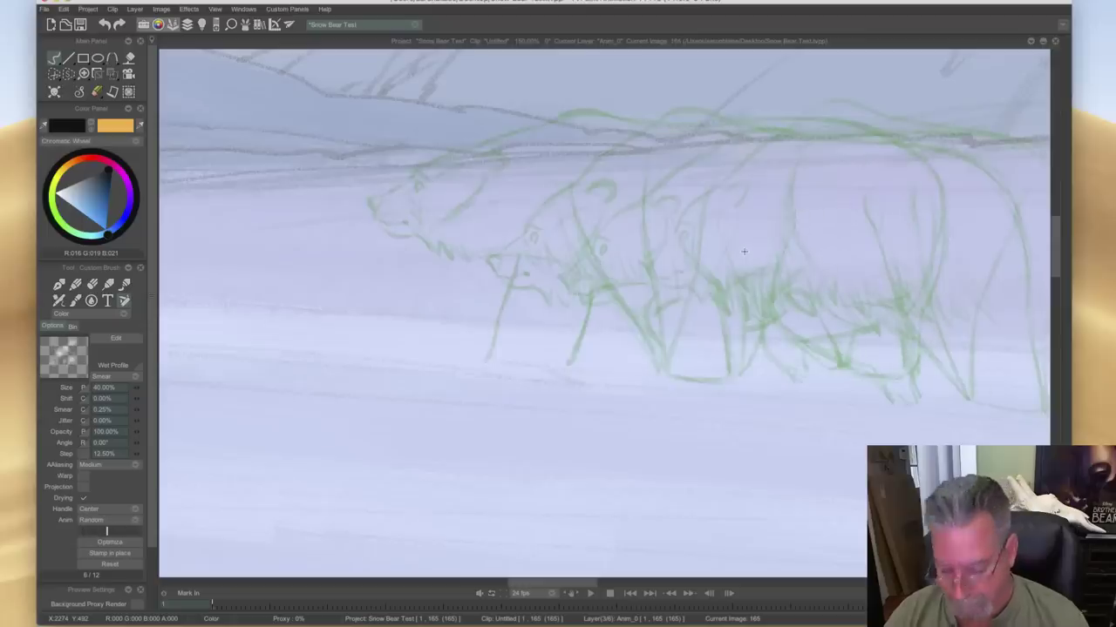
- Extend the new image on the Anim_0 layer by five frames so the clip runs to image 170
key(Tab)
key(Tab)
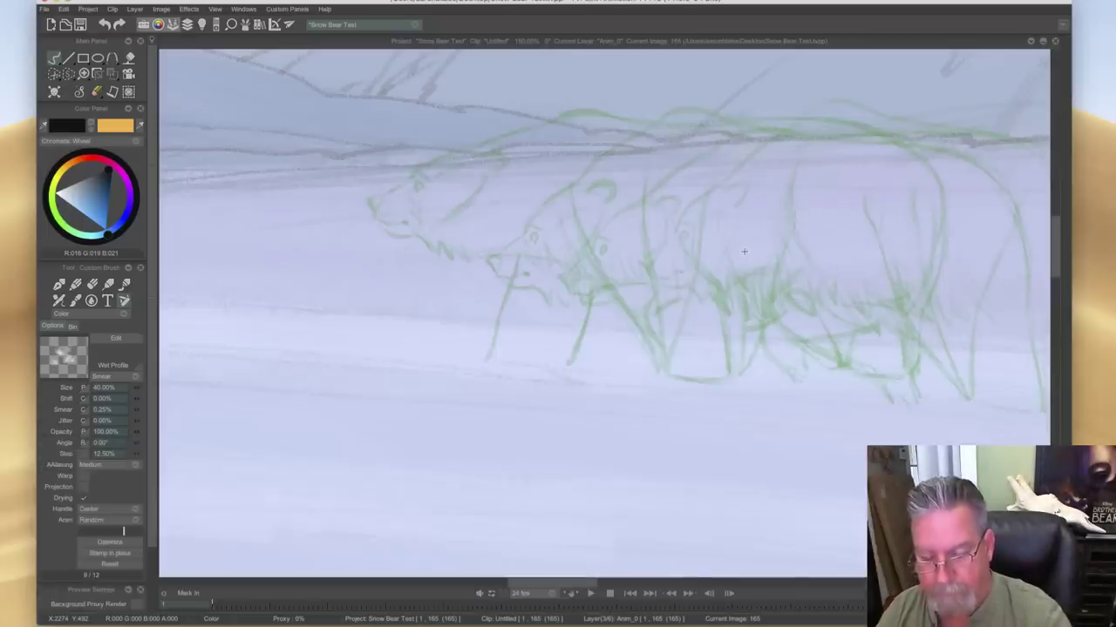
key(Tab)
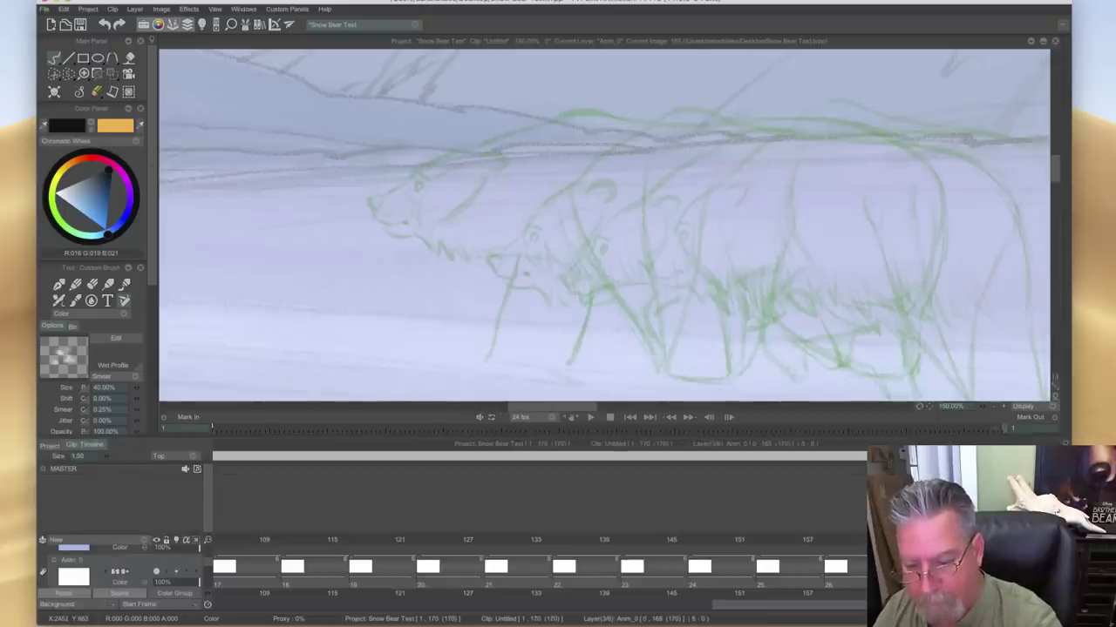
key(Left)
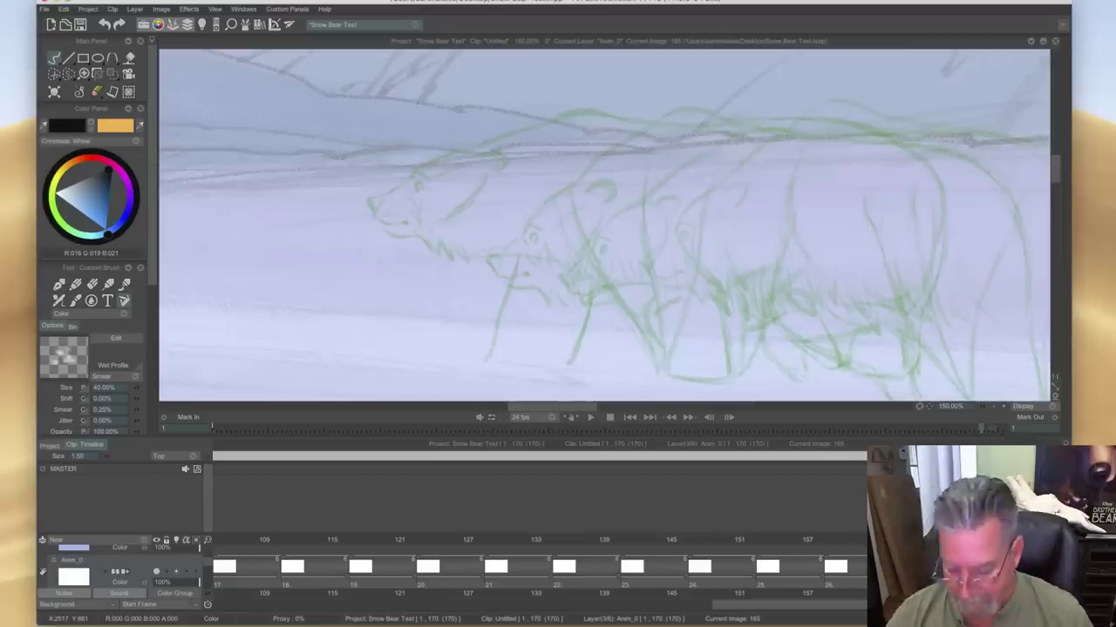
key(t)
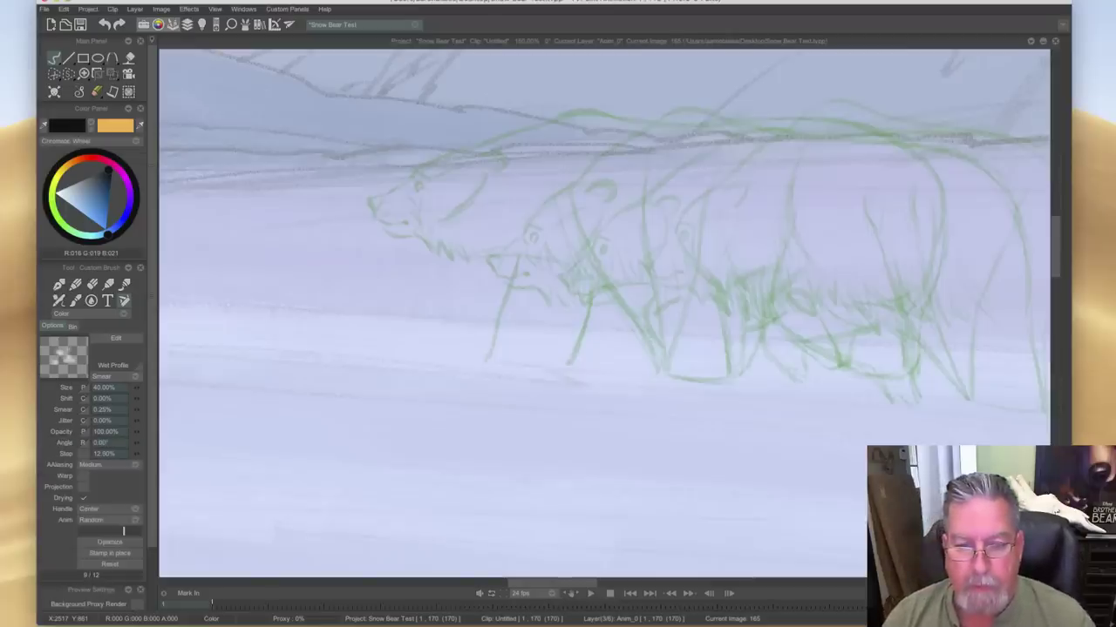
- Sketch the bear's shoulder hump on image 165, slightly ahead of the previous pose, checking it against the last drawing
key(Left)
key(Right)
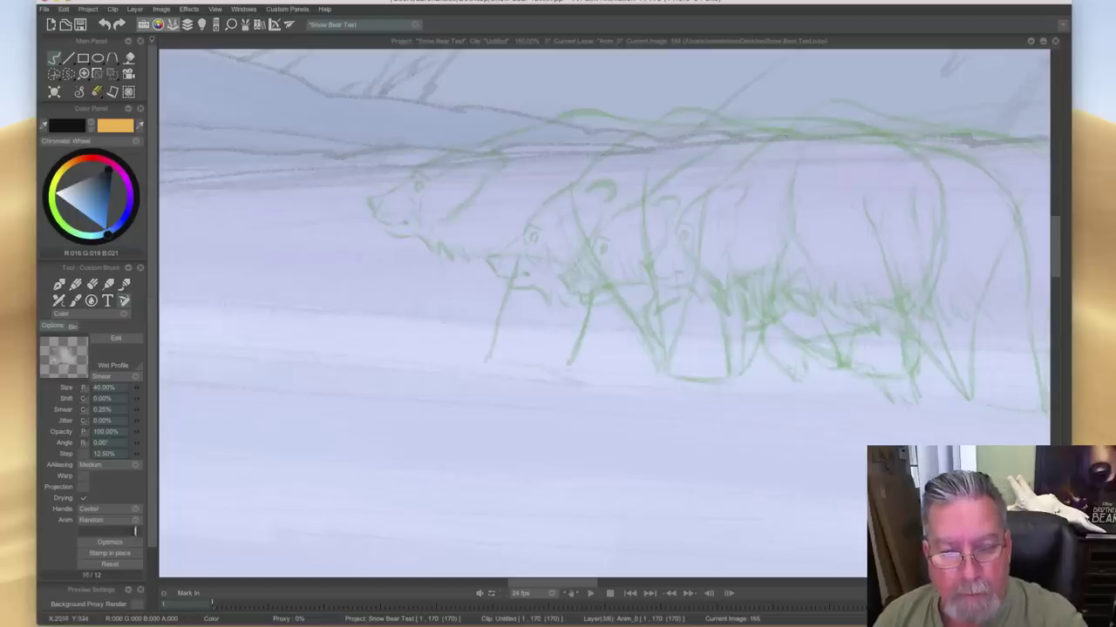
key(Left)
key(Right)
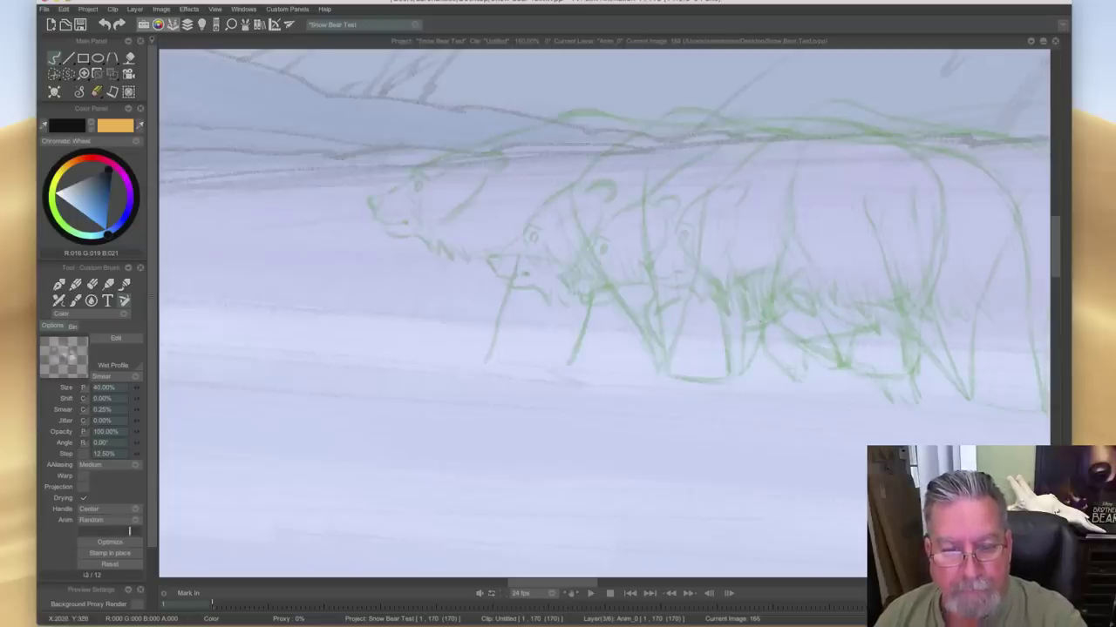
drag(112, 531, 130, 531)
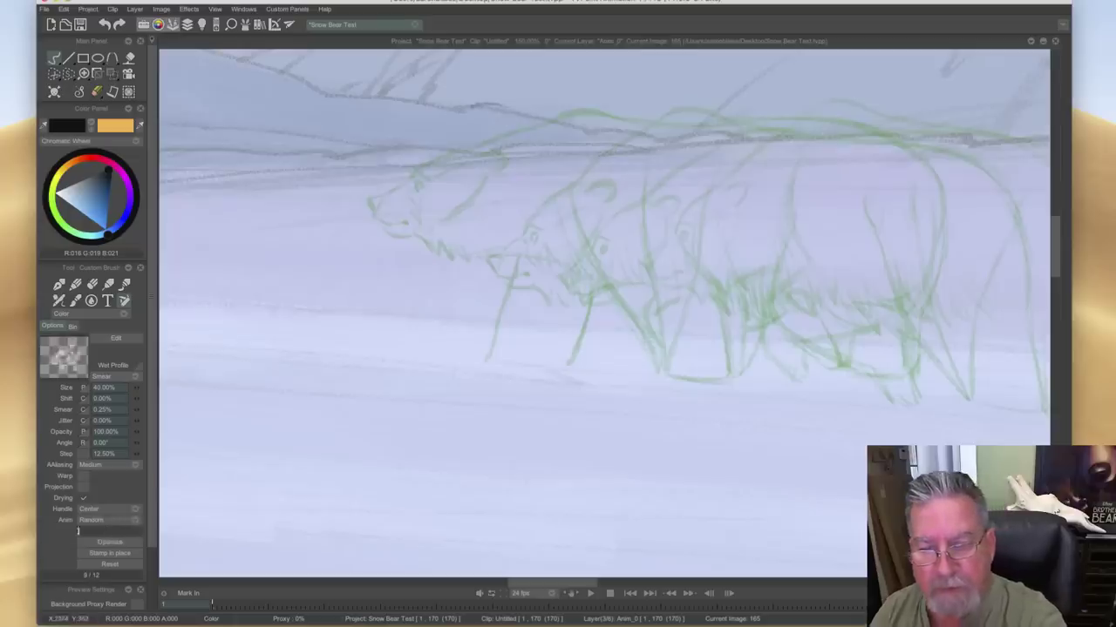
drag(461, 92, 519, 113)
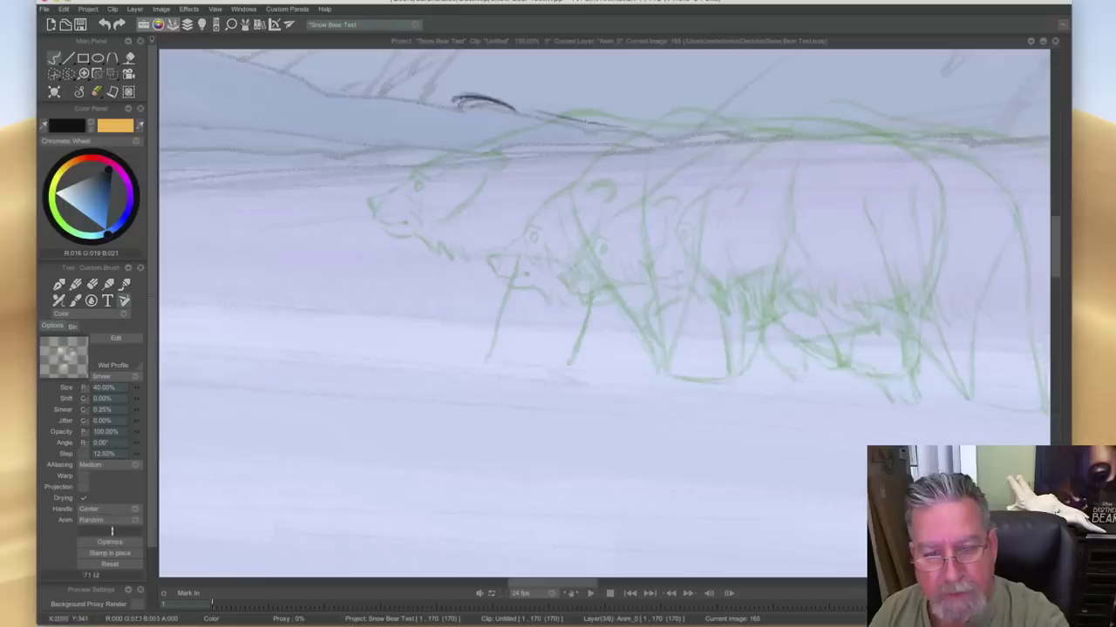
key(Left)
key(Right)
key(Left)
key(Right)
- Draw the curve of the bear's rump on image 165 and join it to the shoulder hump with the back line
drag(839, 174, 863, 235)
drag(828, 146, 864, 237)
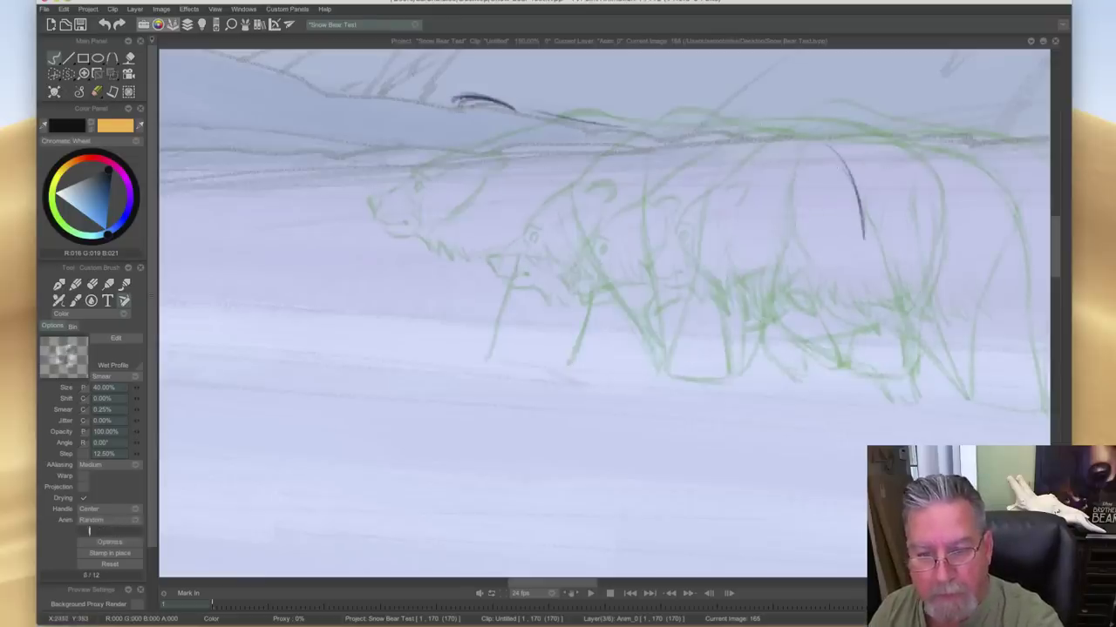
mouse_move(824, 151)
mouse_down()
mouse_move(865, 225)
mouse_move(751, 123)
mouse_move(614, 127)
mouse_up()
key(Left)
key(Right)
key(Left)
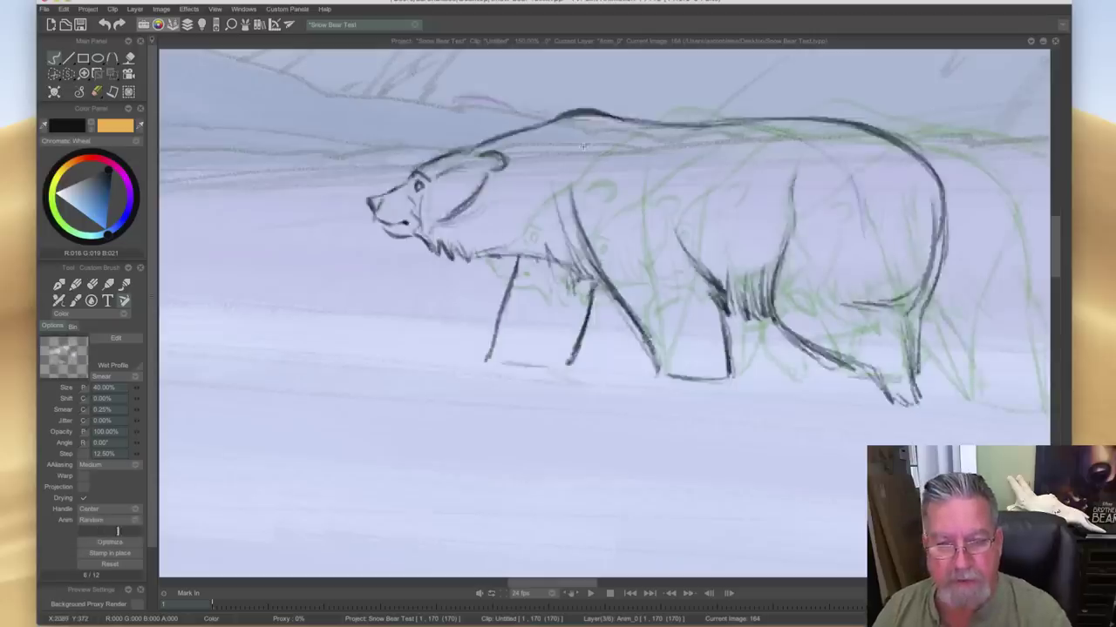
key(Right)
mouse_move(493, 101)
mouse_down()
mouse_move(455, 105)
mouse_move(542, 115)
mouse_up()
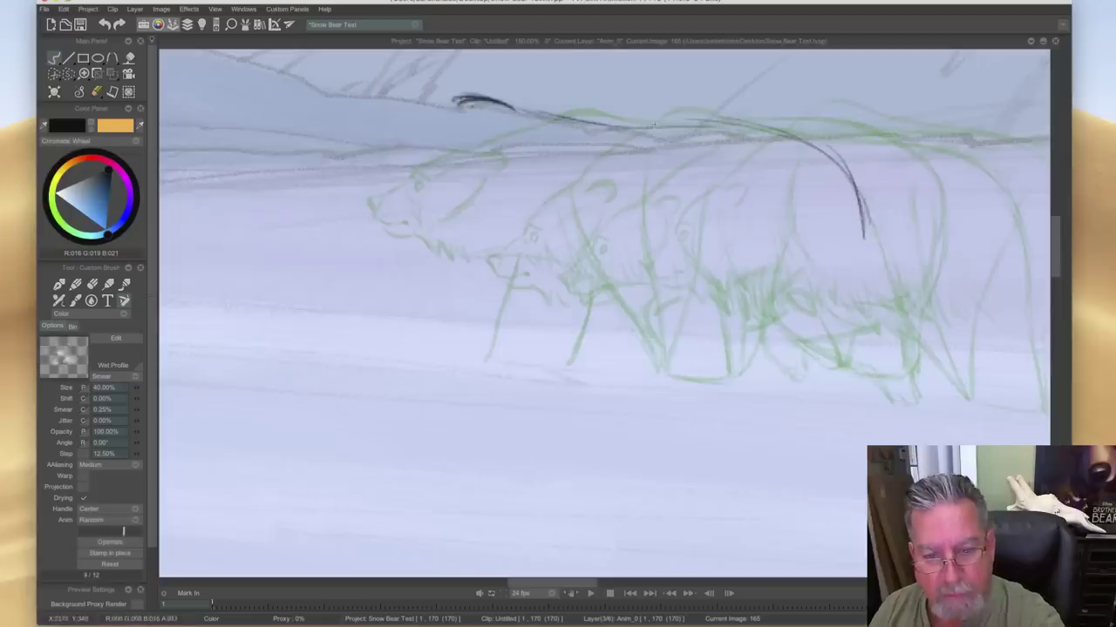
- Darken the bear's back line and redraw the rump curve on image 165, checking it against image 164
mouse_move(659, 122)
mouse_down()
mouse_move(788, 143)
mouse_move(772, 137)
mouse_up()
mouse_move(830, 166)
mouse_down()
mouse_move(725, 126)
mouse_move(672, 122)
mouse_move(840, 171)
mouse_up()
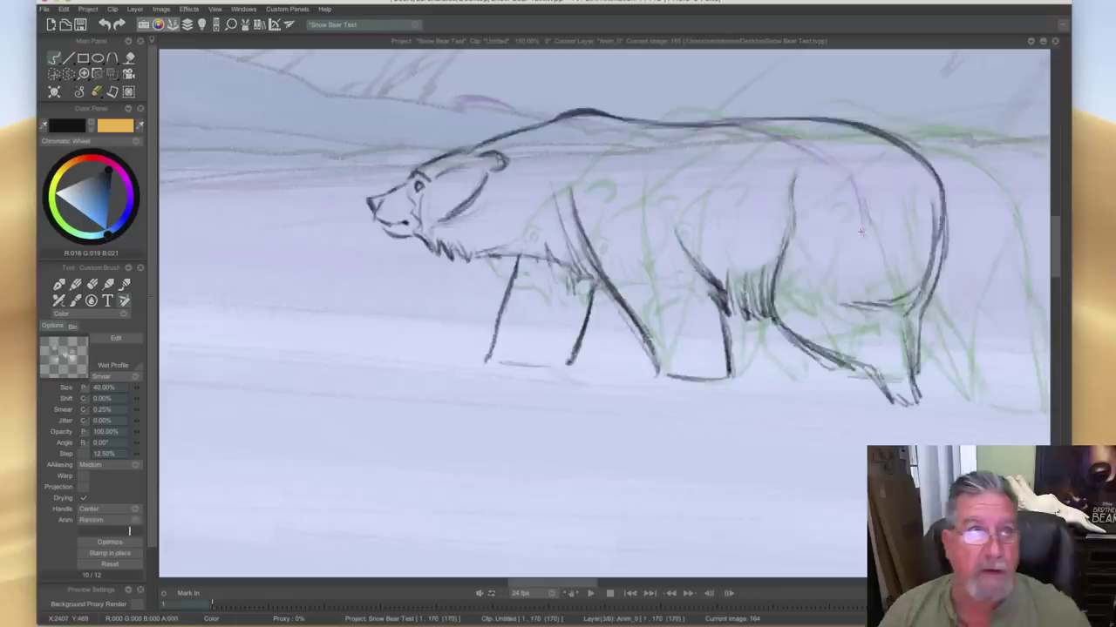
key(Right)
key(Left)
key(Right)
key(Left)
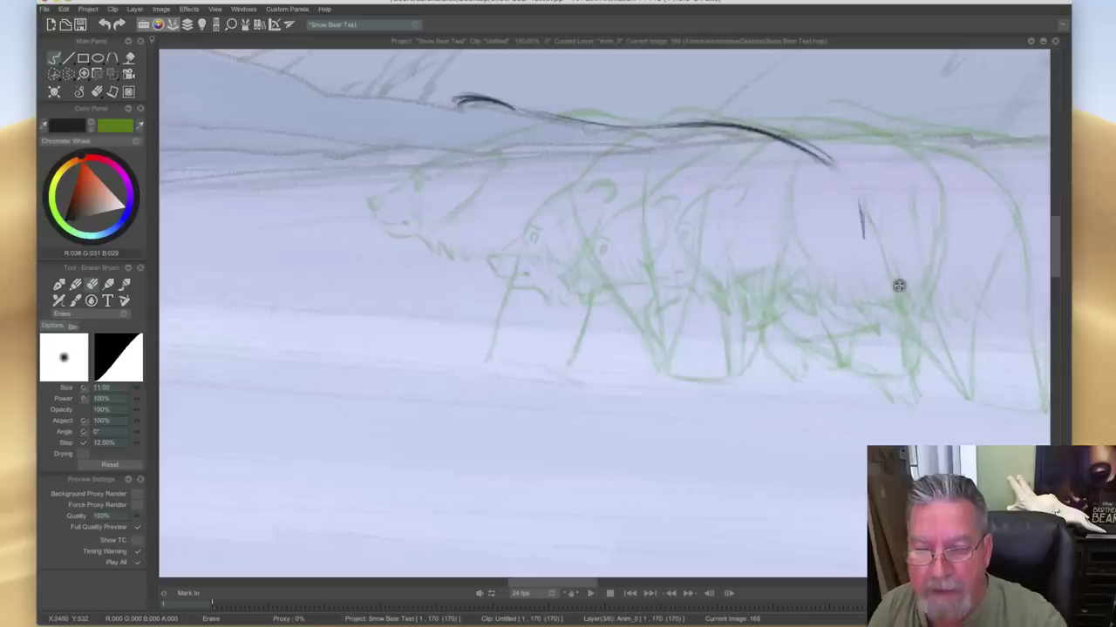
drag(861, 228, 830, 166)
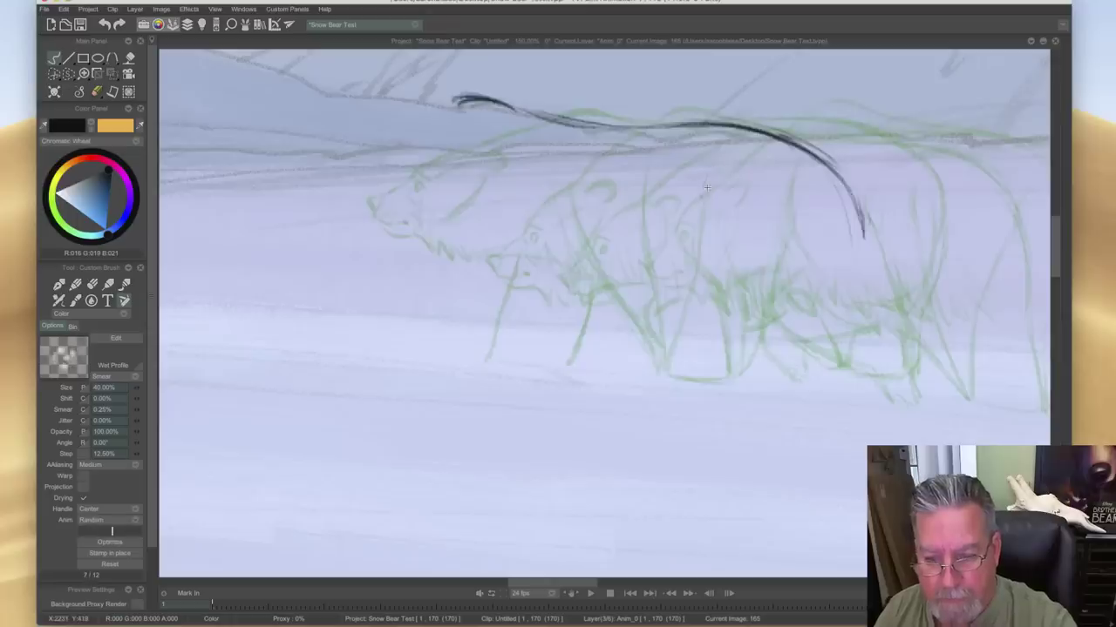
- Draw the back edge of the trailing hind leg from the rump down to the heel, comparing its position with image 164
drag(873, 379, 865, 376)
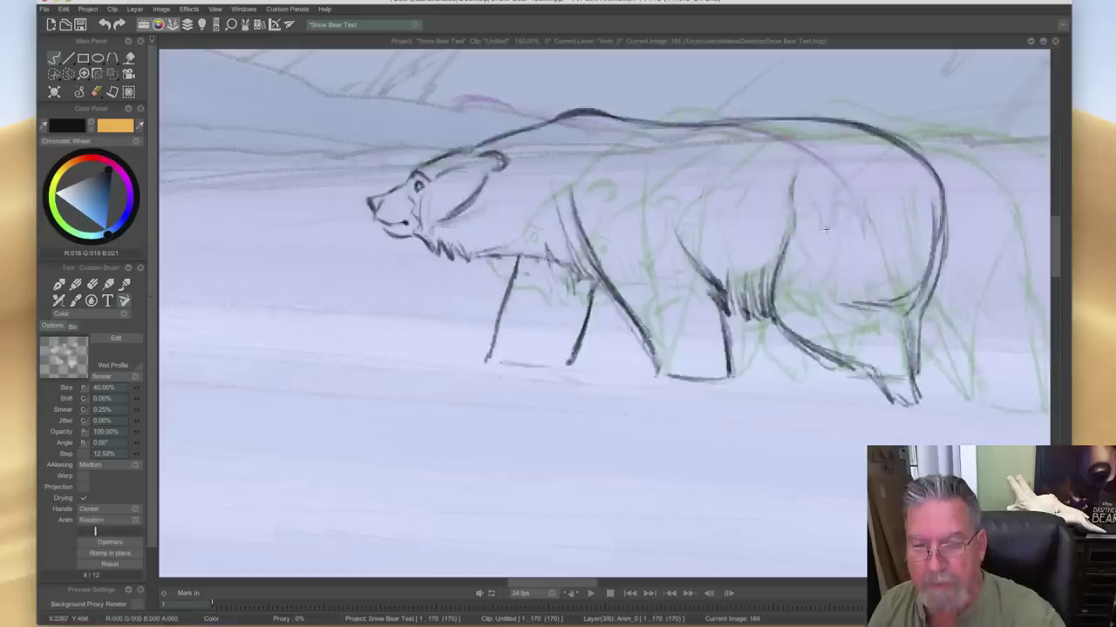
key(Right)
key(Left)
key(Right)
key(Left)
drag(839, 177, 895, 361)
drag(875, 296, 900, 377)
key(Left)
key(Right)
key(Left)
key(Right)
key(Left)
key(Right)
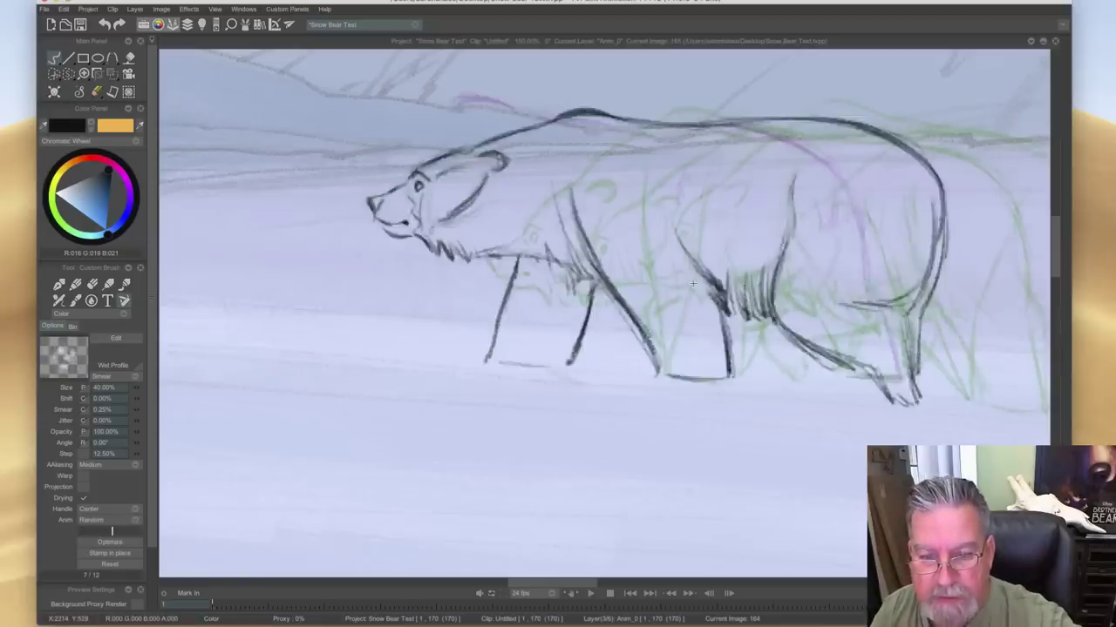
- Draw the front edge of the forward hind leg from the upper thigh down to the ground on image 165
drag(672, 212, 635, 327)
drag(659, 260, 644, 371)
drag(649, 303, 644, 371)
drag(674, 195, 640, 368)
key(Left)
key(Right)
key(Left)
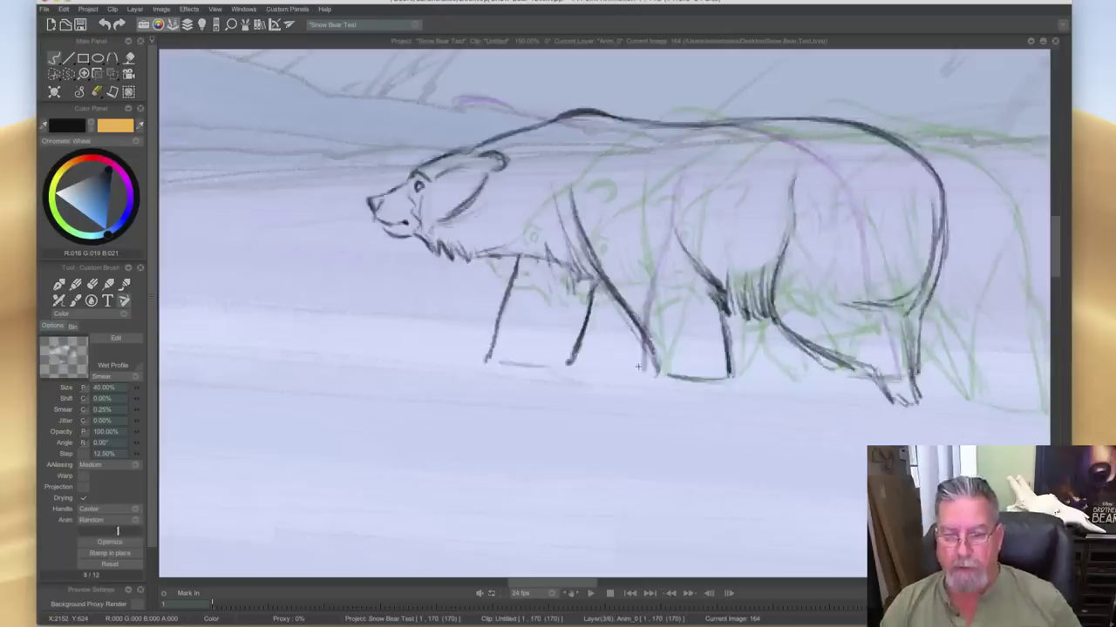
key(Right)
key(Left)
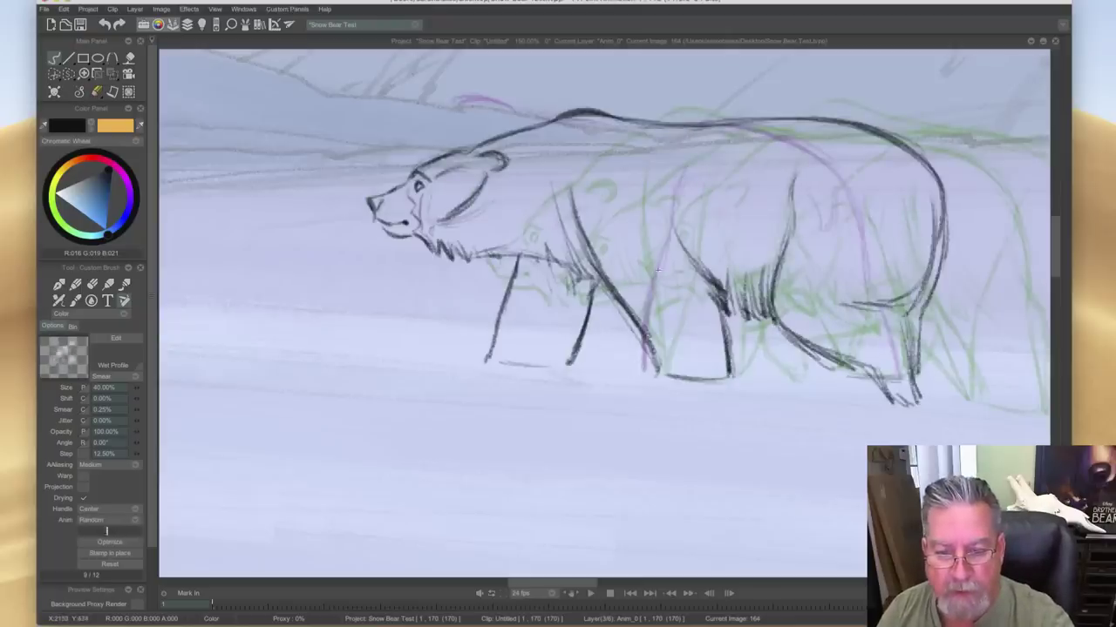
key(Right)
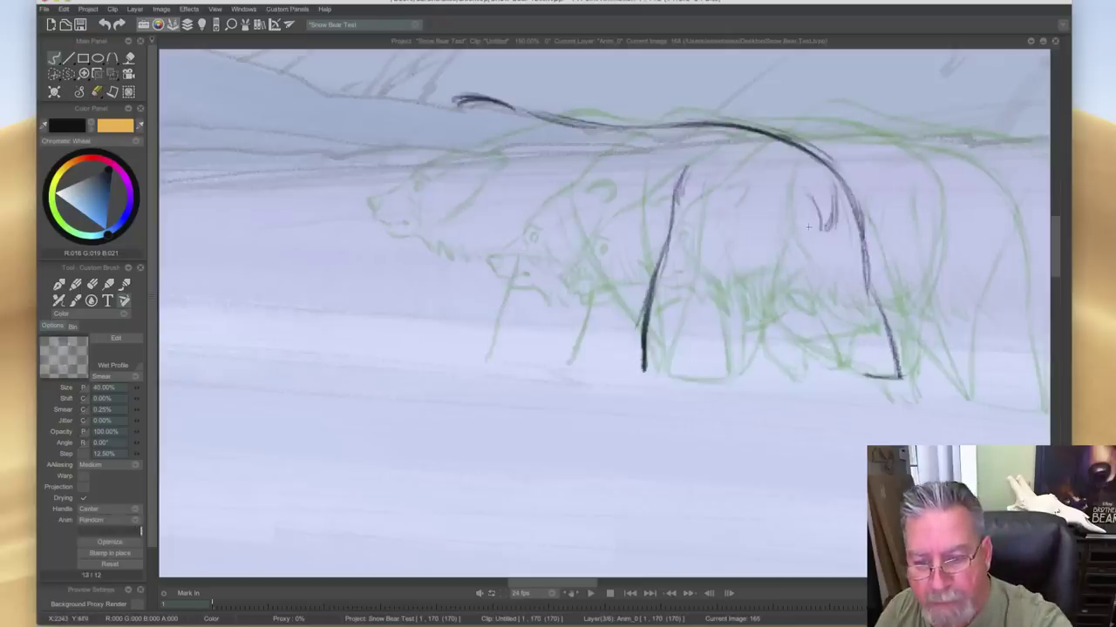
- Draw the back edge of the forward hind leg and the lower front edge of the trailing hind leg
mouse_move(817, 213)
mouse_down()
mouse_move(777, 304)
mouse_move(795, 278)
mouse_move(736, 372)
mouse_up()
drag(759, 321, 728, 379)
mouse_move(817, 213)
mouse_down()
mouse_move(754, 320)
mouse_move(807, 353)
mouse_up()
key(Left)
key(Right)
drag(781, 318, 816, 366)
drag(784, 314, 819, 367)
- Flip between images 164 and 165 to compare the hind leg positions and the shoulder hump
key(Left)
key(Right)
key(Left)
key(Right)
key(Left)
key(Right)
key(Left)
key(Right)
key(Left)
key(Right)
key(Left)
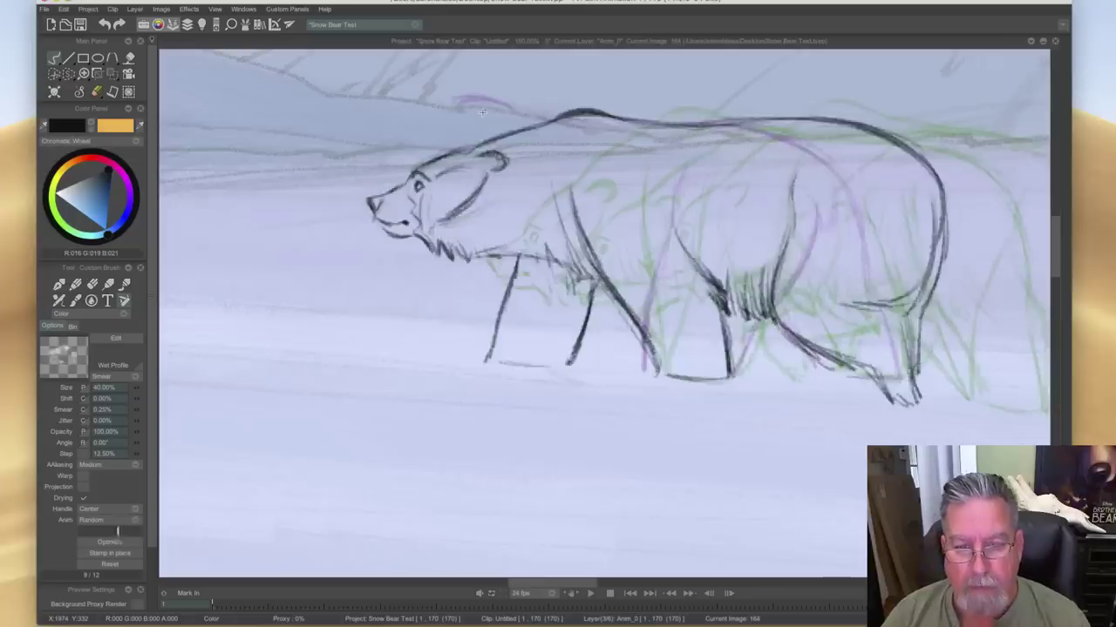
key(Right)
key(Left)
key(Right)
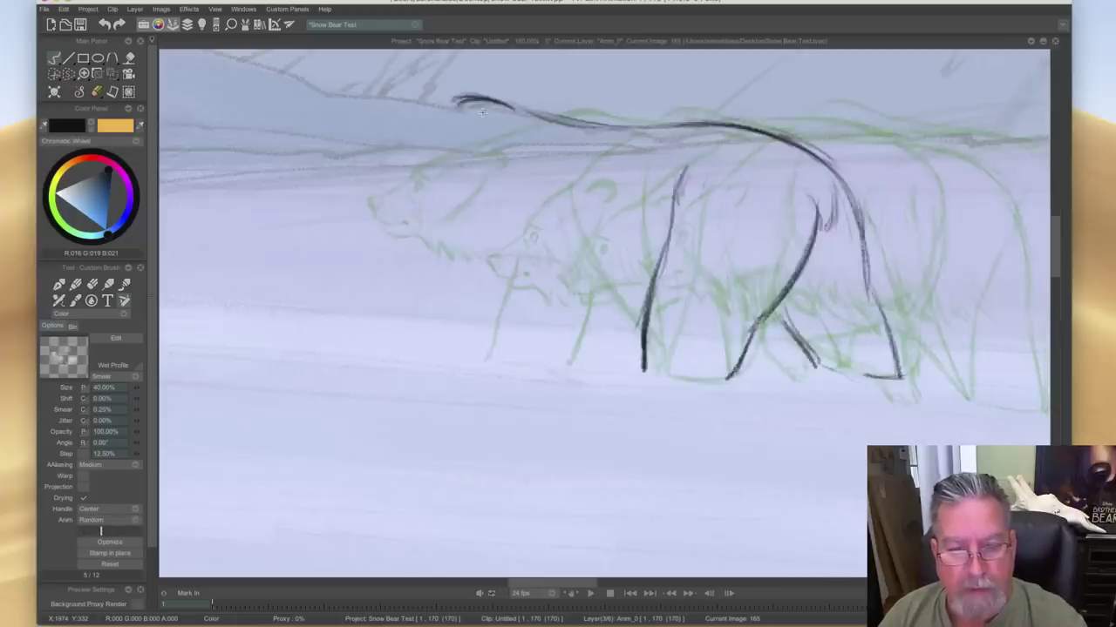
- Redraw the shoulder hump slightly closer to the rump on image 165, comparing it with the previous pose
mouse_move(453, 102)
mouse_down()
mouse_move(497, 119)
mouse_move(492, 102)
mouse_move(569, 121)
mouse_up()
key(Left)
key(Right)
mouse_move(501, 103)
mouse_down()
mouse_move(537, 114)
mouse_move(481, 108)
mouse_up()
key(Left)
key(Right)
key(Left)
key(Right)
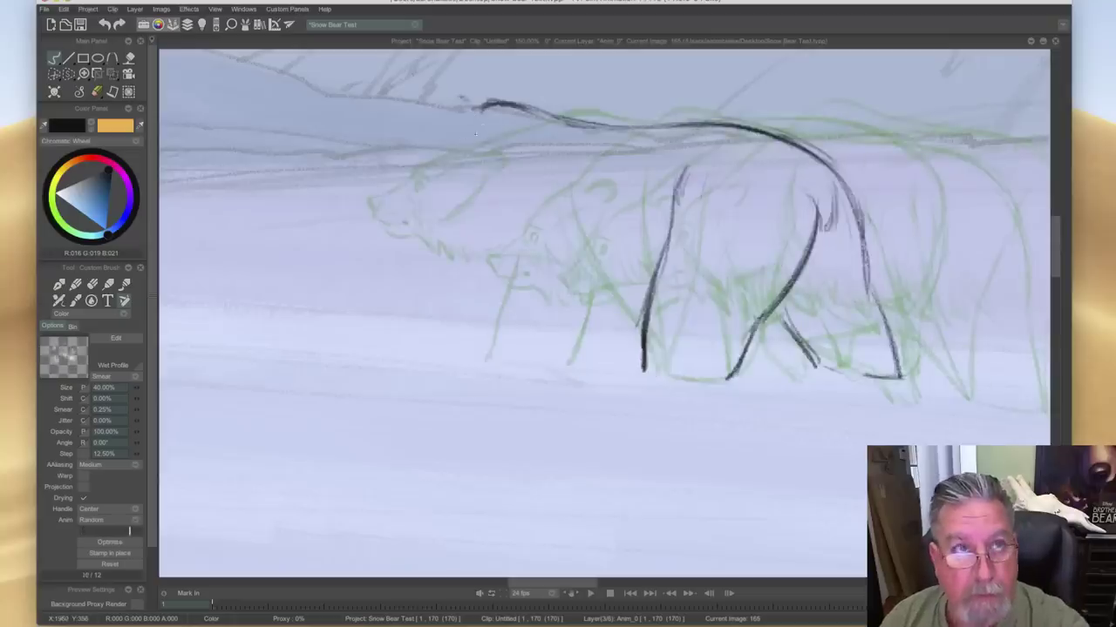
- Sketch the front contour of the bear's upper foreleg from the chest down to the bend
drag(463, 181, 453, 213)
mouse_move(478, 143)
mouse_down()
mouse_move(449, 218)
mouse_move(479, 271)
mouse_move(456, 301)
mouse_up()
key(Left)
key(Right)
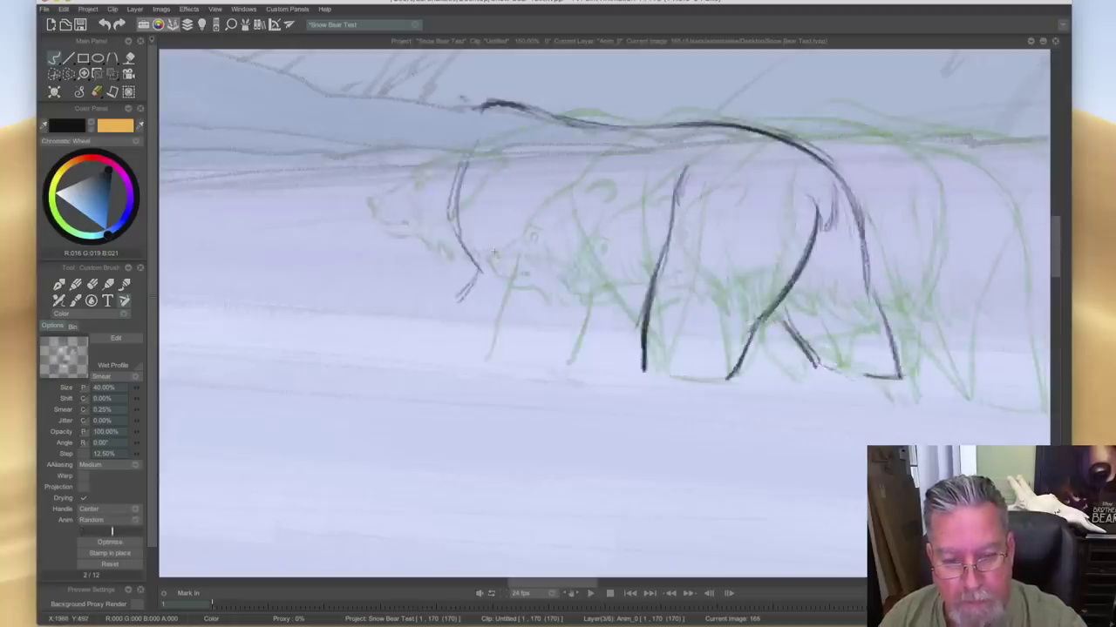
drag(455, 218, 486, 281)
key(Left)
key(Right)
- Draw the back edge of the upper foreleg down to the elbow with short fur strokes, checking against image 164
drag(558, 228, 568, 280)
key(Left)
key(Right)
key(Left)
key(Right)
mouse_move(563, 225)
mouse_down()
mouse_move(594, 294)
mouse_move(575, 316)
mouse_up()
key(Left)
key(Right)
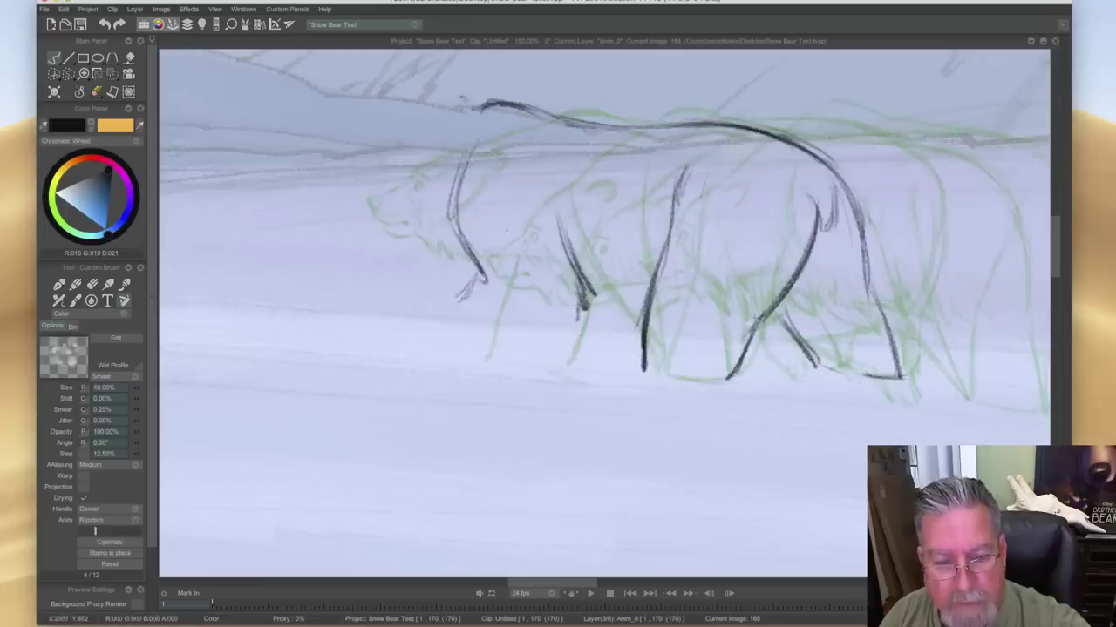
- Sketch the start of the lower foreleg at the front bend and its underside curving forward from the elbow
drag(483, 278, 448, 303)
mouse_move(583, 300)
mouse_down()
mouse_move(523, 337)
mouse_move(485, 343)
mouse_up()
key(Left)
key(Right)
key(Left)
key(Right)
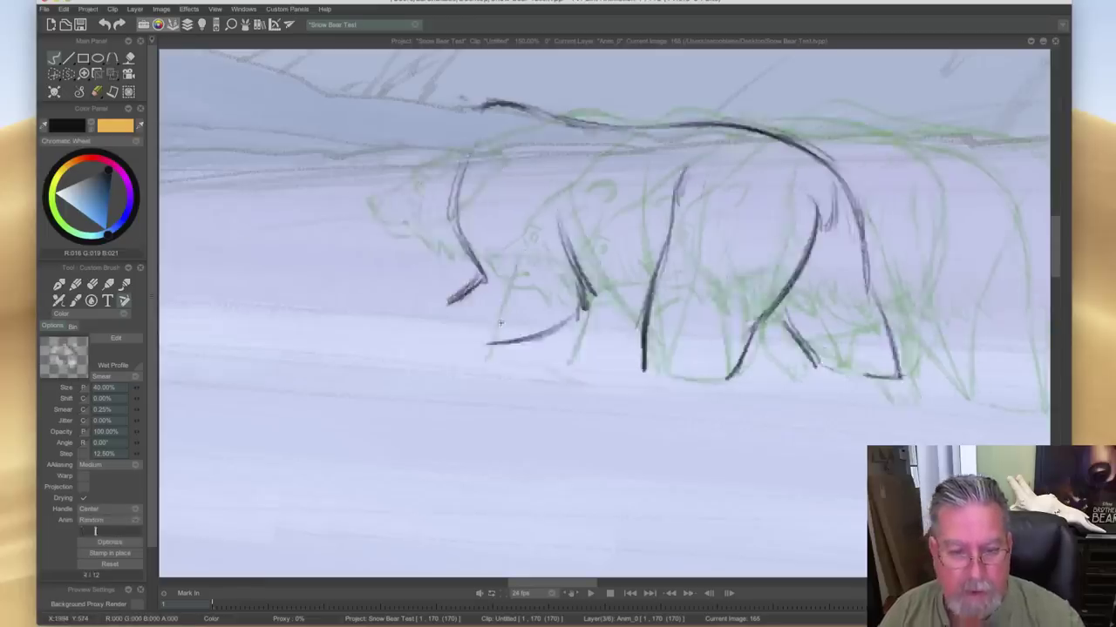
- Erase the front foreleg bend and the short lower-leg stroke beyond it, then compare with image 164
key(e)
drag(485, 279, 449, 301)
key(Left)
key(Right)
key(Left)
key(Right)
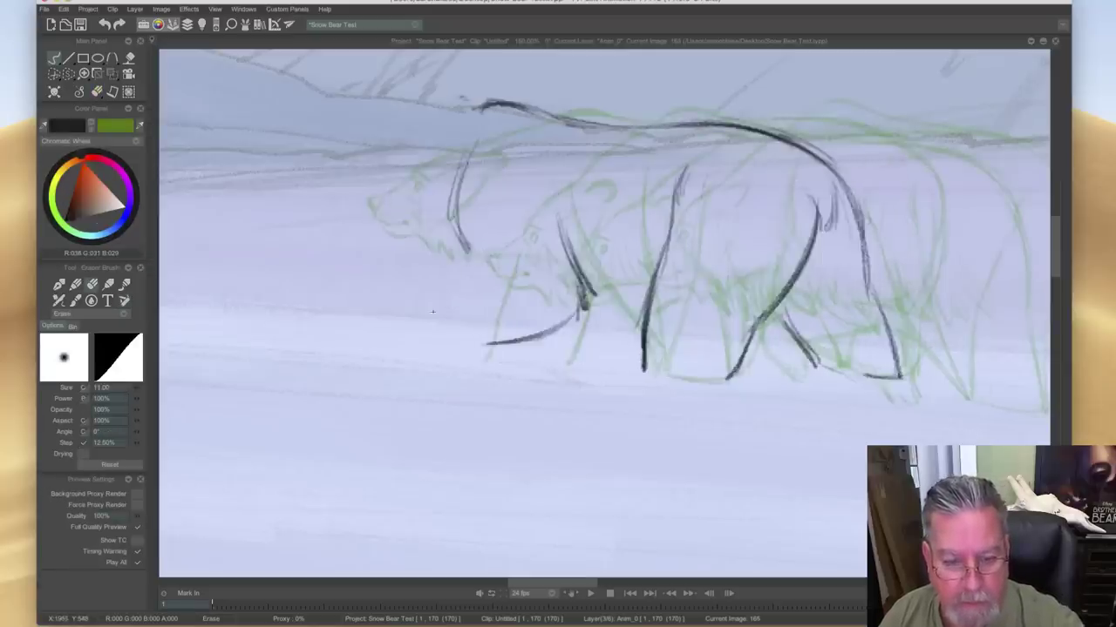
key(Left)
key(Right)
- Redraw the lower front contour of the upper foreleg with the pencil brush, checking it against the previous pose
key(b)
drag(455, 220, 485, 275)
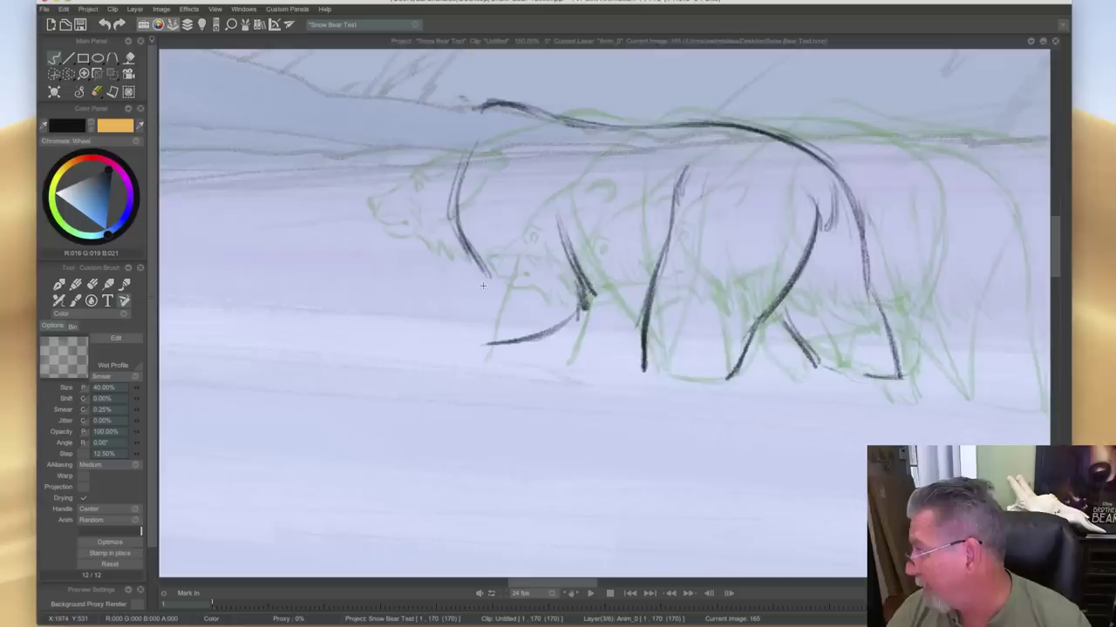
key(Left)
key(Right)
key(Left)
key(Right)
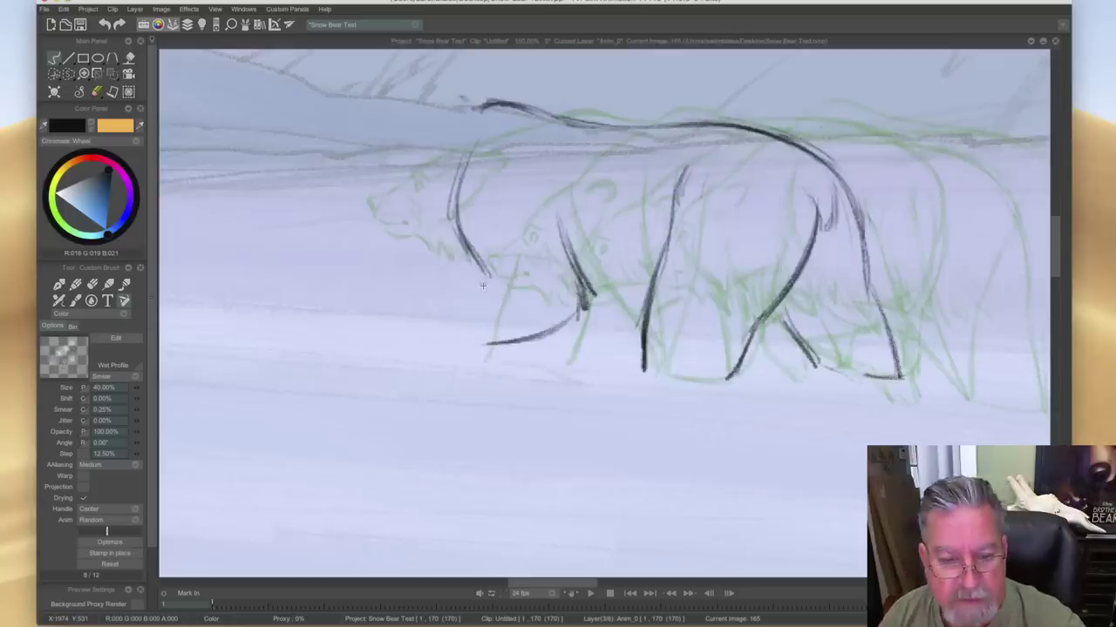
- Draw the lifted lower foreleg curving forward from the bend and down into the drooping paw, comparing with image 164
mouse_move(480, 263)
mouse_down()
mouse_move(490, 279)
mouse_move(446, 300)
mouse_up()
mouse_move(482, 284)
mouse_down()
mouse_move(442, 309)
mouse_move(441, 331)
mouse_up()
mouse_move(481, 263)
mouse_down()
mouse_move(438, 311)
mouse_move(437, 347)
mouse_up()
mouse_move(450, 293)
mouse_down()
mouse_move(439, 342)
mouse_move(490, 376)
mouse_move(502, 361)
mouse_up()
key(Left)
key(Right)
key(Left)
key(Right)
key(Left)
key(Right)
key(Left)
key(Right)
key(Left)
key(Right)
- Reinforce the shoulder hump and add short belly fur strokes behind the elbow on image 165
drag(485, 107, 518, 107)
key(Left)
key(Right)
key(Left)
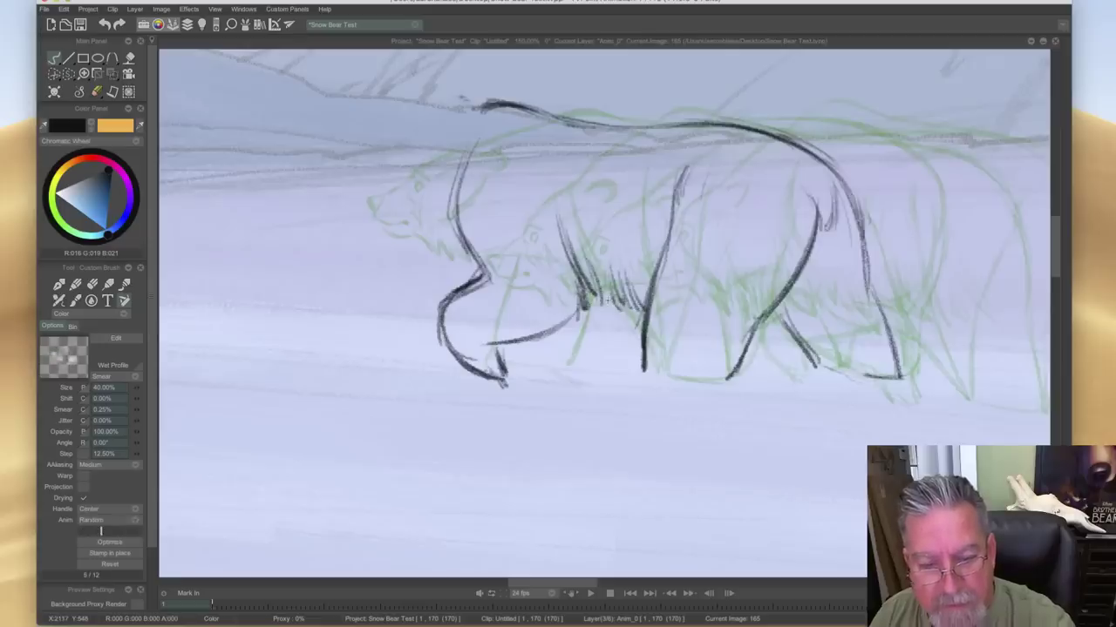
- Compare the pose with image 164 and darken the rump curve into the back of the trailing hind leg
key(Left)
key(Right)
key(Left)
key(Right)
key(Left)
key(Right)
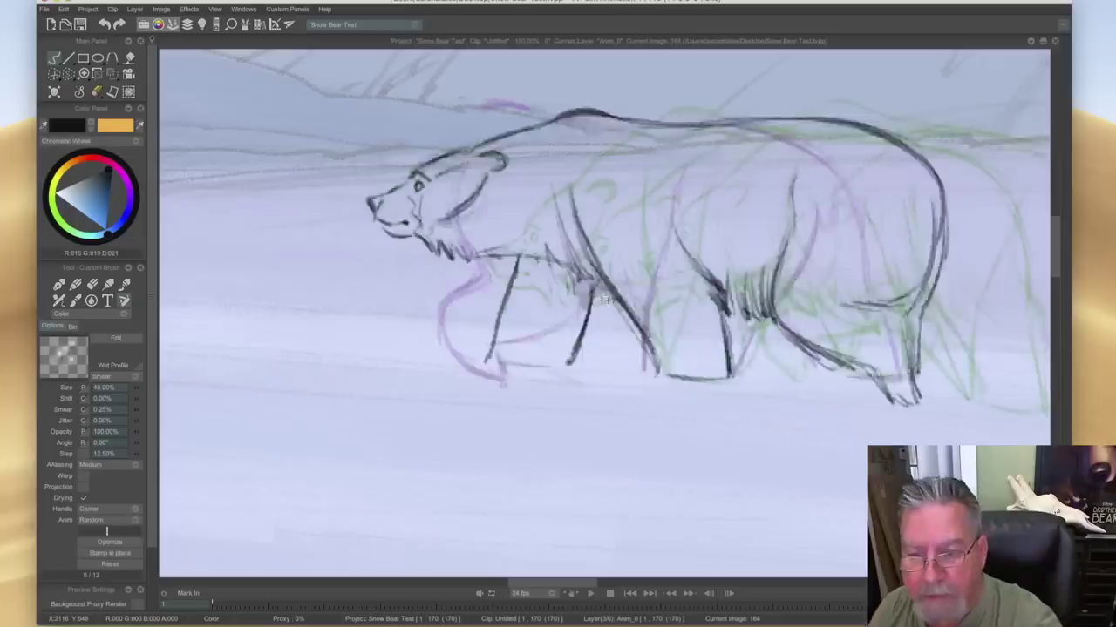
drag(832, 169, 867, 299)
drag(862, 244, 880, 312)
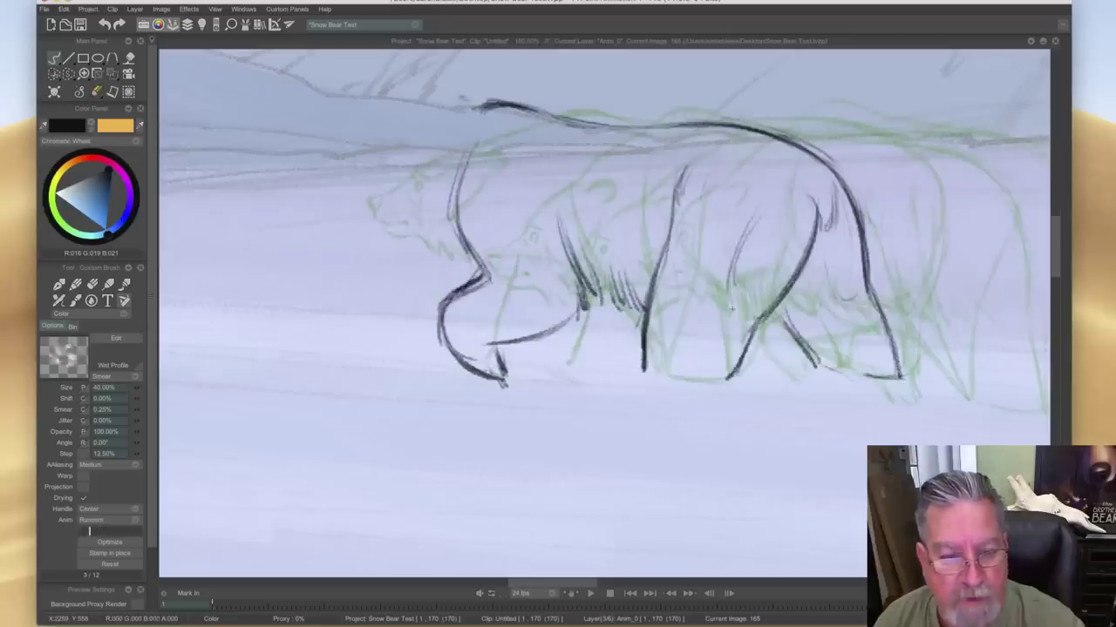
- Draw the neck line forward from the shoulder hump and add light shoulder contour strokes beneath the hump
mouse_move(443, 110)
mouse_down()
mouse_move(413, 111)
mouse_move(476, 109)
mouse_move(387, 113)
mouse_move(475, 108)
mouse_move(543, 122)
mouse_move(514, 131)
mouse_move(544, 128)
mouse_up()
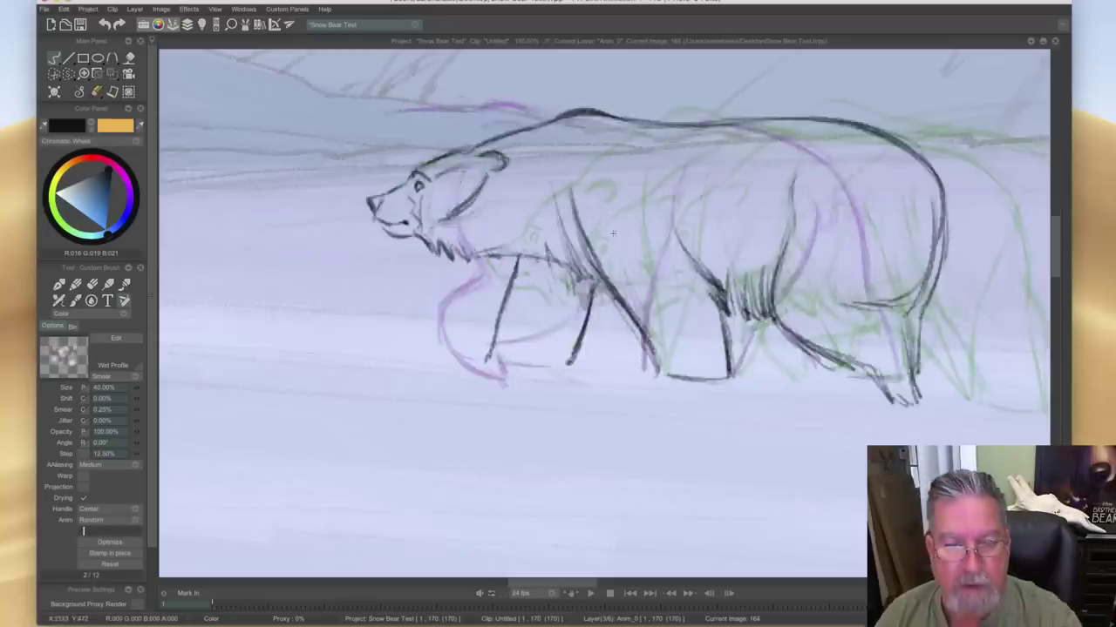
key(Left)
key(Right)
key(Left)
key(Right)
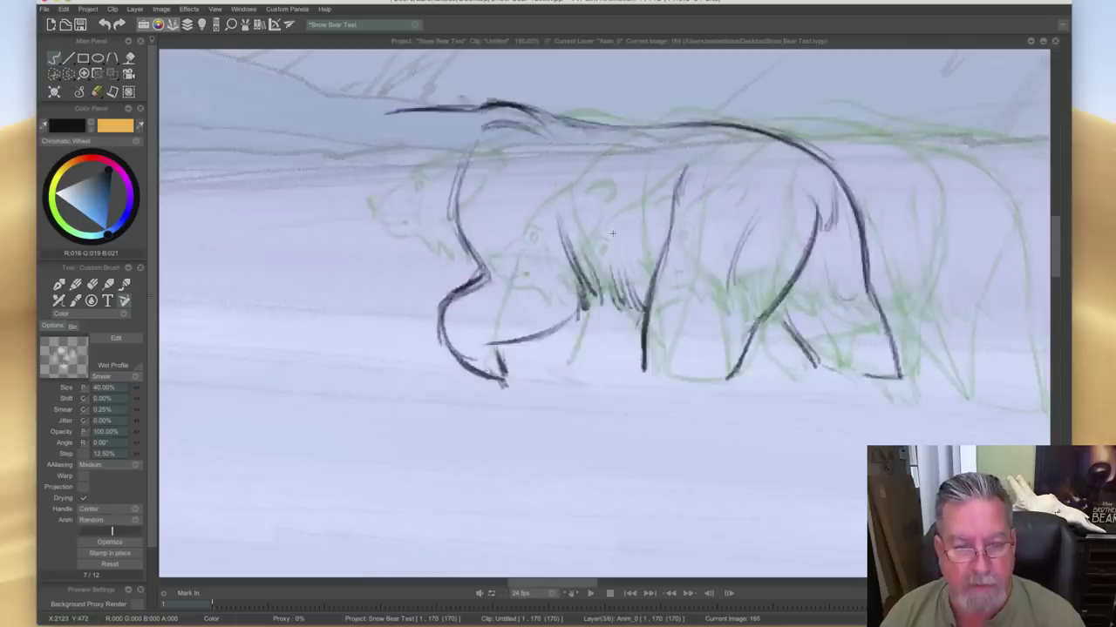
- Flip between images 164 and 165 to compare the neck line and overall body movement
key(Left)
key(Right)
key(Left)
key(Right)
key(Left)
key(Right)
key(Left)
key(Right)
key(Left)
key(Right)
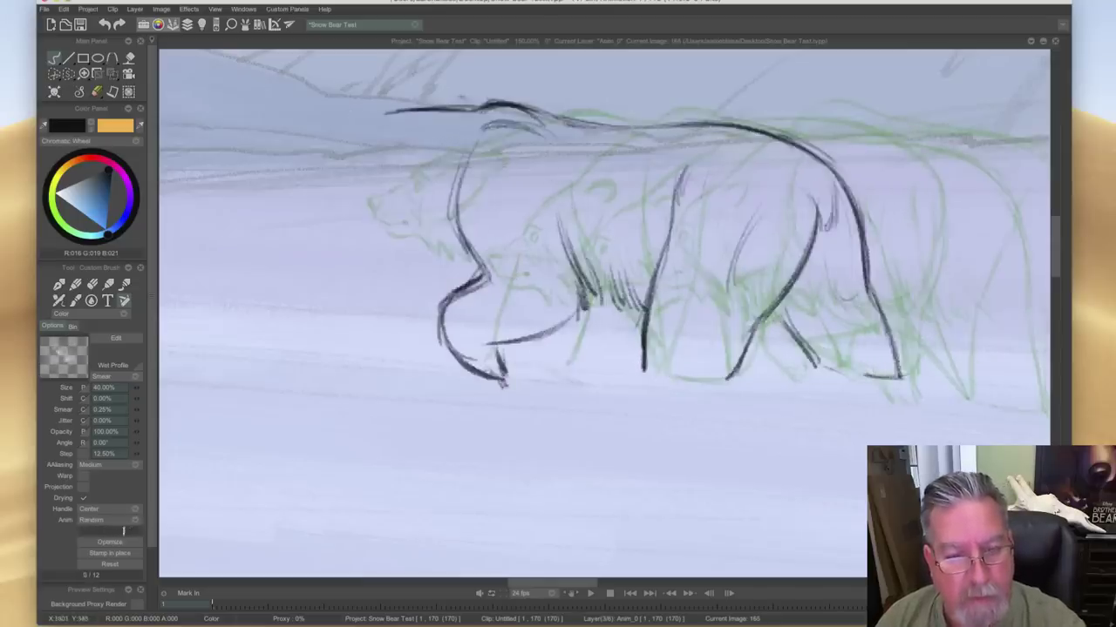
- Extend the neck line farther forward toward the head and check it against the previous drawing
drag(446, 109, 380, 109)
key(e)
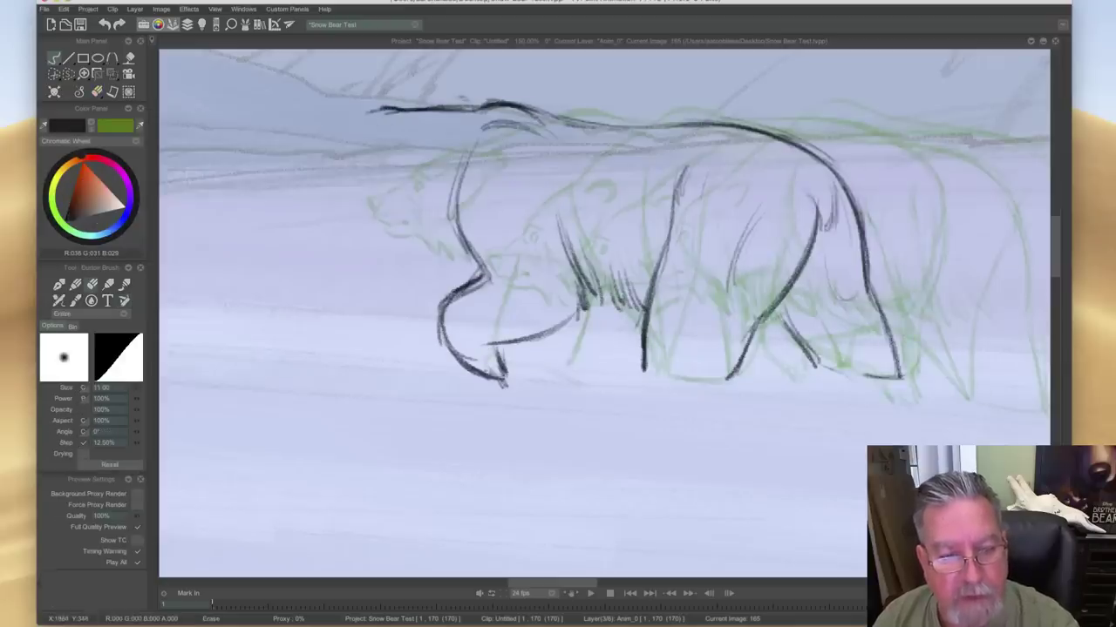
key(Left)
key(Right)
key(e)
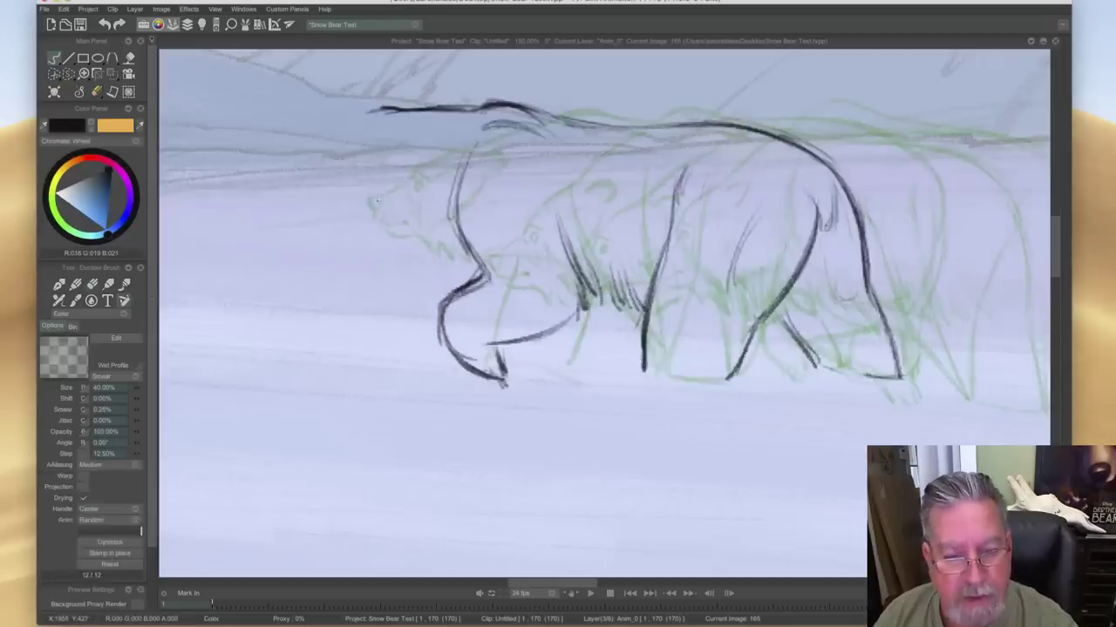
- Rough in a faint line sloping from the head area through the chest to the hind leg, comparing with image 164
key(e)
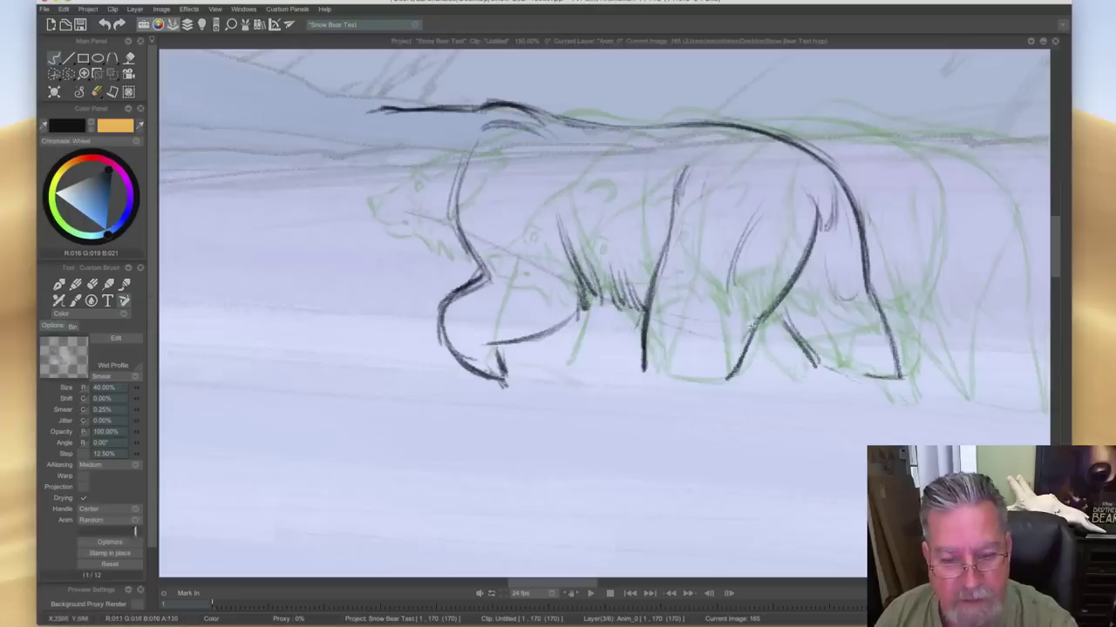
key(Left)
key(Right)
key(Left)
key(Right)
key(Left)
key(Right)
key(Left)
key(Right)
key(Left)
key(Right)
key(Left)
key(Right)
key(Left)
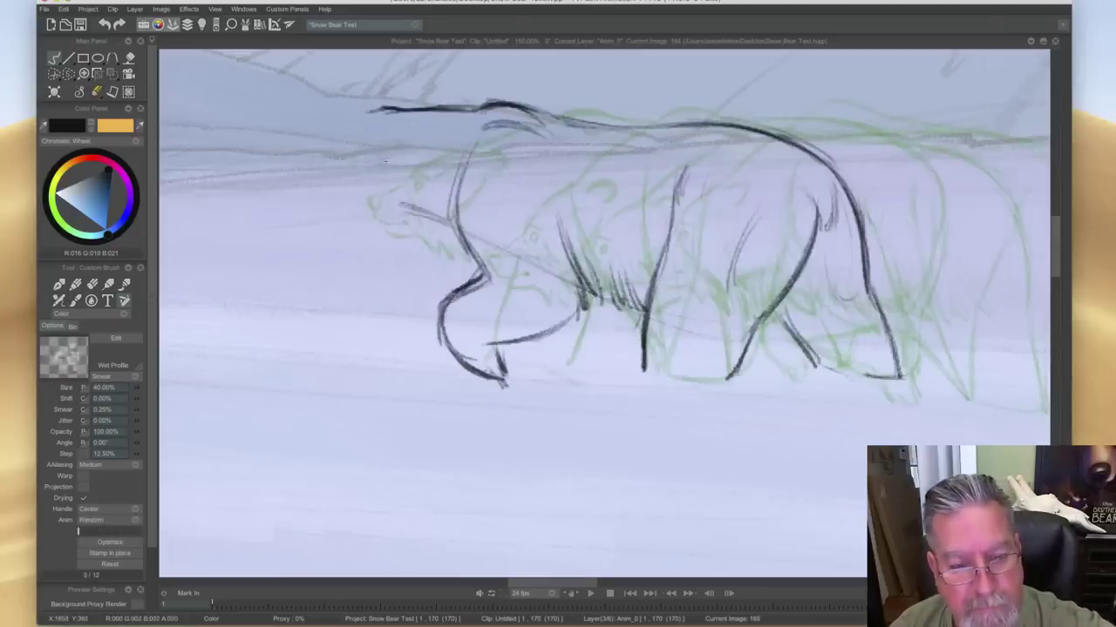
- Trim the front tip of the neck line on image 165 and flip against image 164 to check the head's placement
mouse_move(368, 115)
mouse_down()
mouse_move(421, 124)
mouse_move(401, 111)
mouse_up()
key(Left)
key(Right)
key(e)
key(Left)
key(Right)
key(Left)
key(Right)
key(Left)
key(Right)
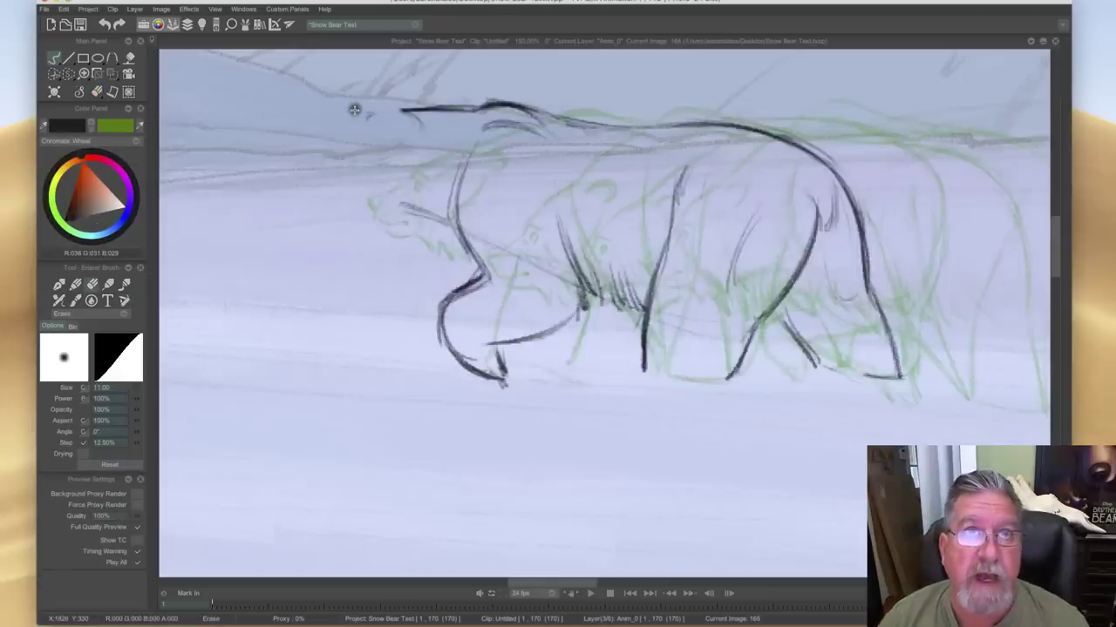
- Sketch the forehead, brow and top of the muzzle forward from the neck line, comparing with image 164
key(Left)
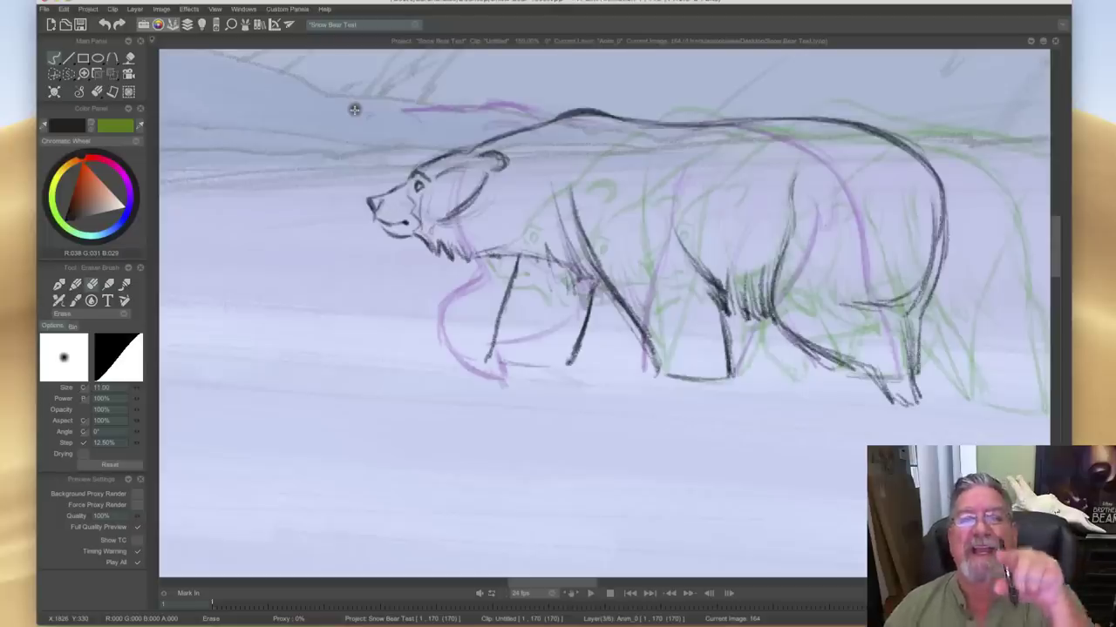
key(Right)
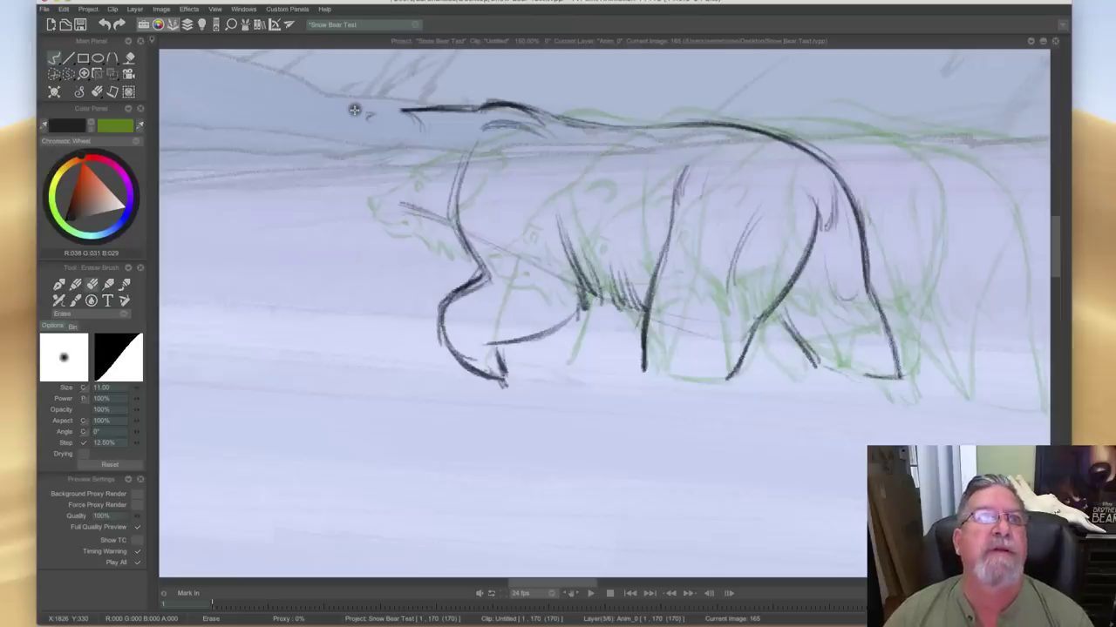
key(Left)
key(Right)
key(Left)
key(Right)
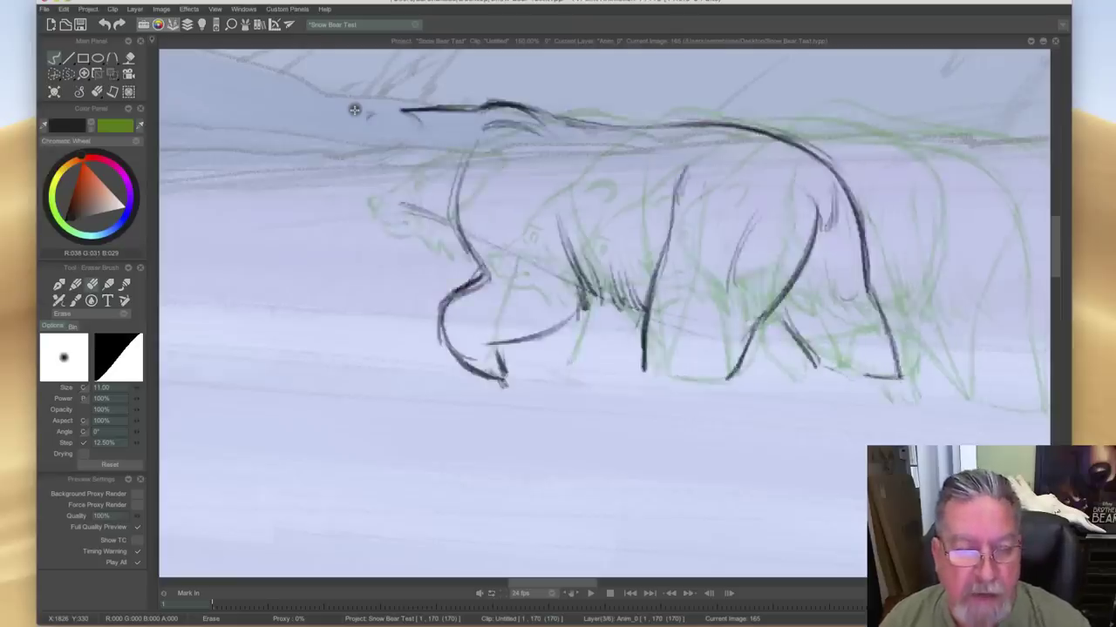
mouse_move(369, 116)
mouse_down()
mouse_move(400, 110)
mouse_move(294, 145)
mouse_move(304, 159)
mouse_up()
key(Left)
key(Right)
key(Left)
key(Right)
key(Left)
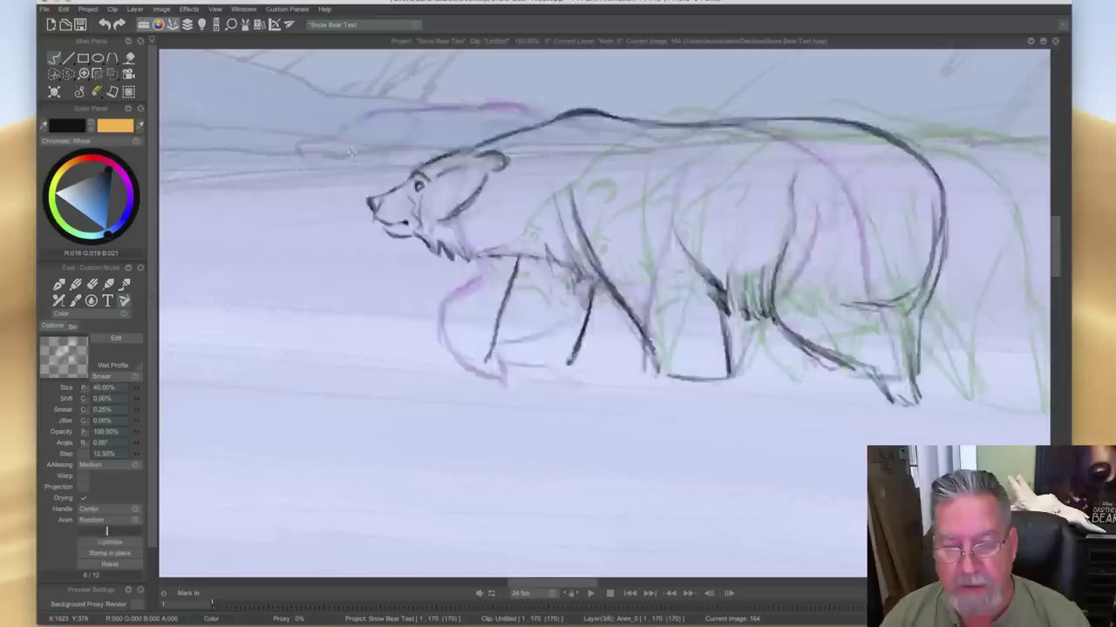
- Flip between images 164 and 165 to compare the new head position with the previous pose
key(Right)
key(Left)
key(Right)
key(Left)
key(Right)
key(Left)
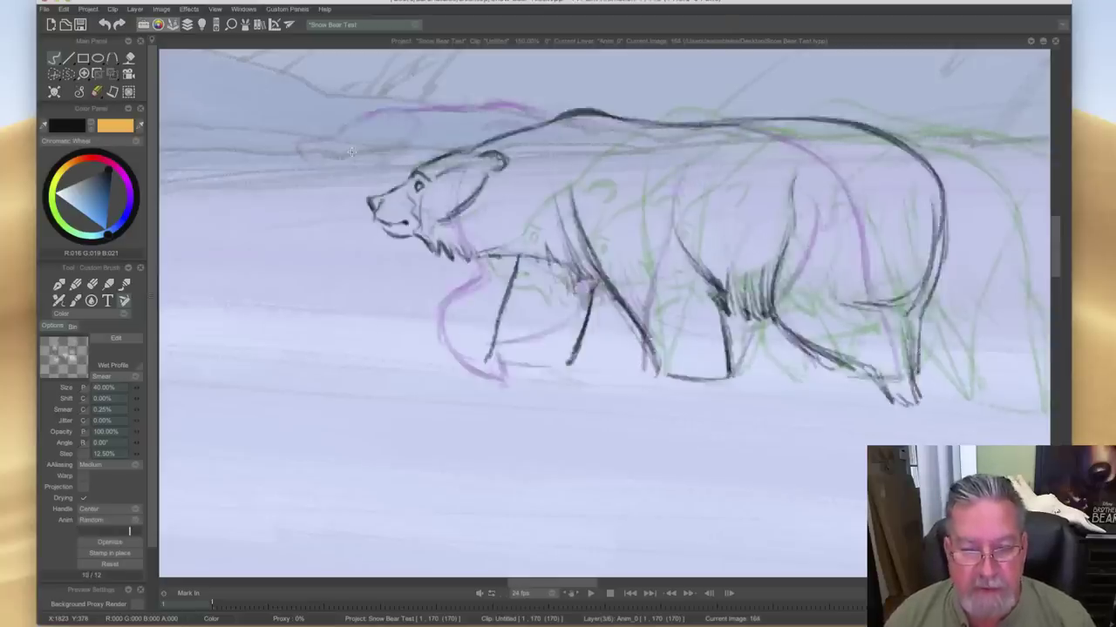
key(Right)
key(Left)
key(Right)
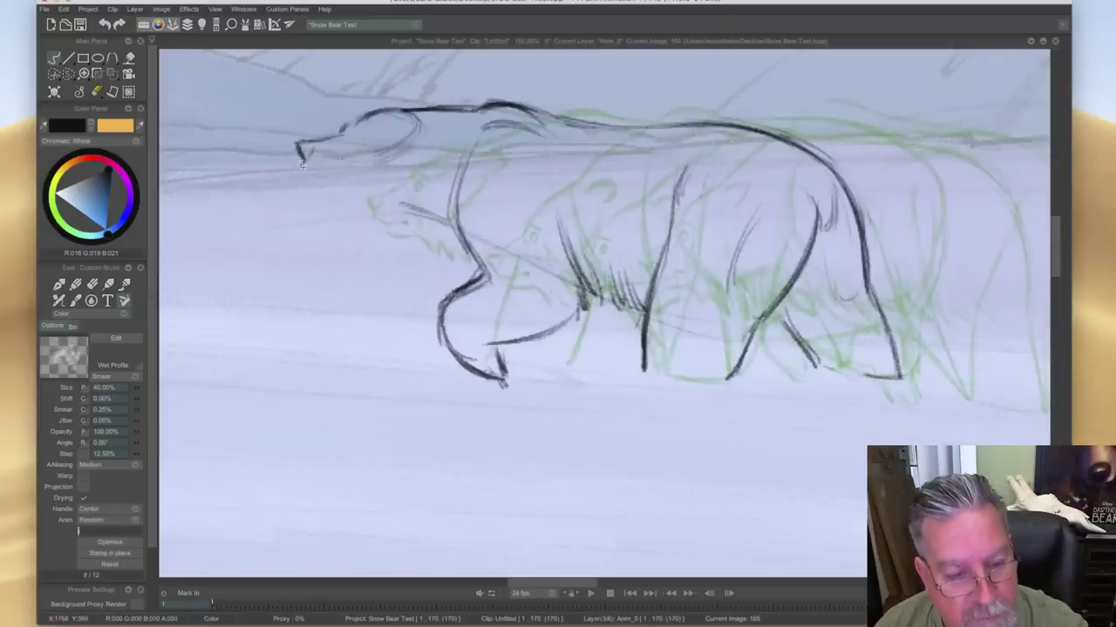
- Draw the mouth, lower jaw and chin fur beneath the muzzle, checking them against image 164
drag(303, 164, 337, 174)
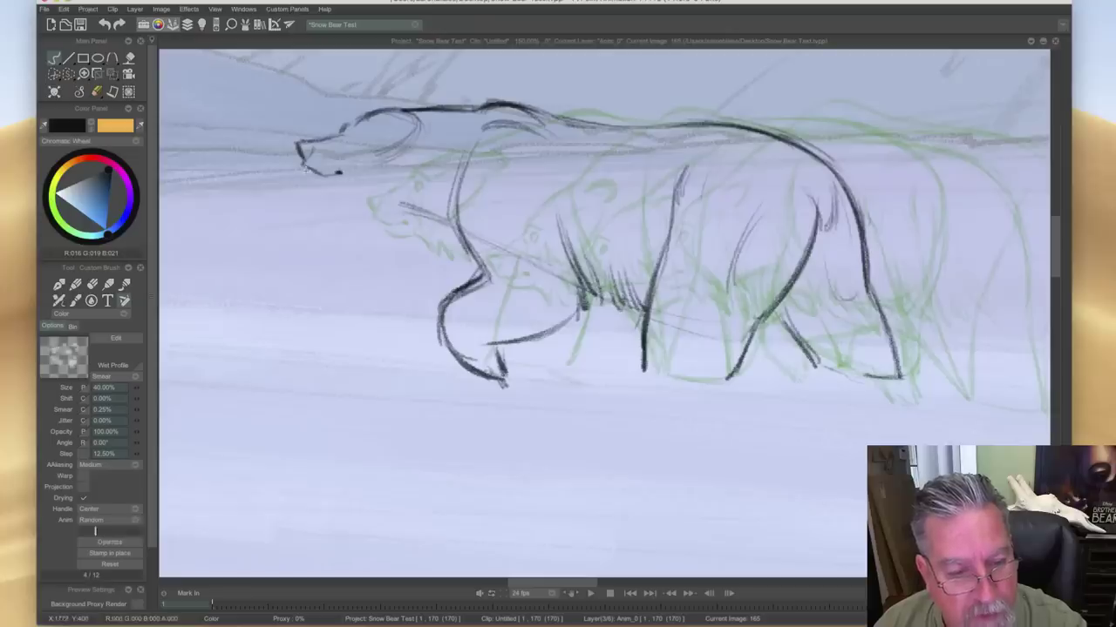
mouse_move(312, 178)
mouse_down()
mouse_move(342, 187)
mouse_move(351, 215)
mouse_move(370, 218)
mouse_up()
key(Left)
key(Right)
key(Left)
key(Right)
key(Left)
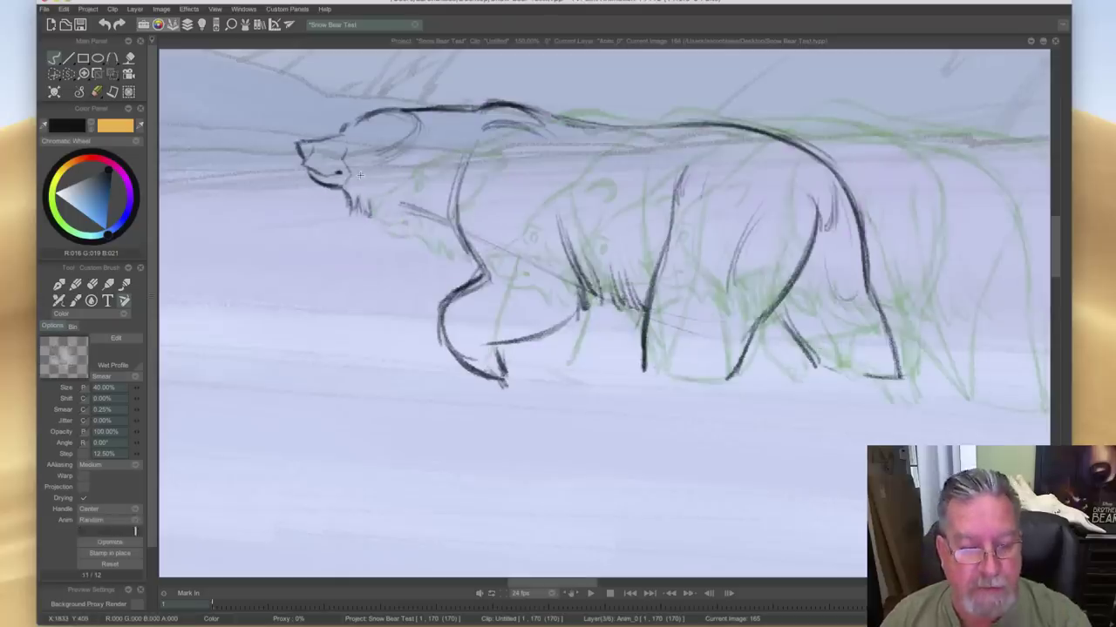
key(Left)
key(Right)
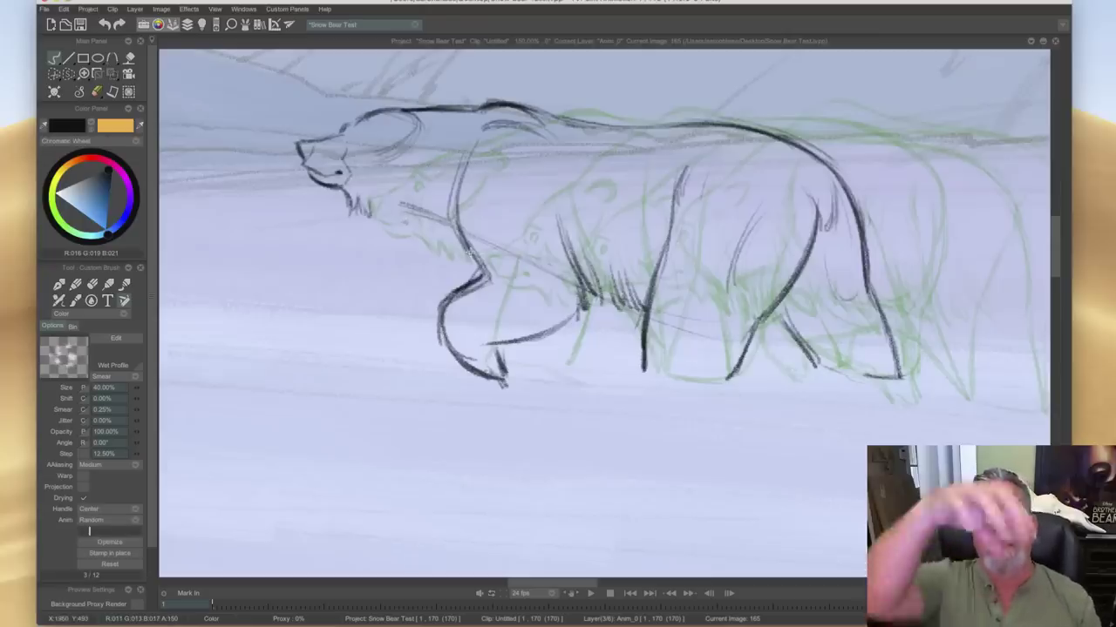
- Draw the throat line from the chin fur back toward the chest and compare it with the previous drawing
key(Left)
key(Right)
mouse_move(400, 211)
mouse_down()
mouse_move(446, 227)
mouse_move(423, 217)
mouse_up()
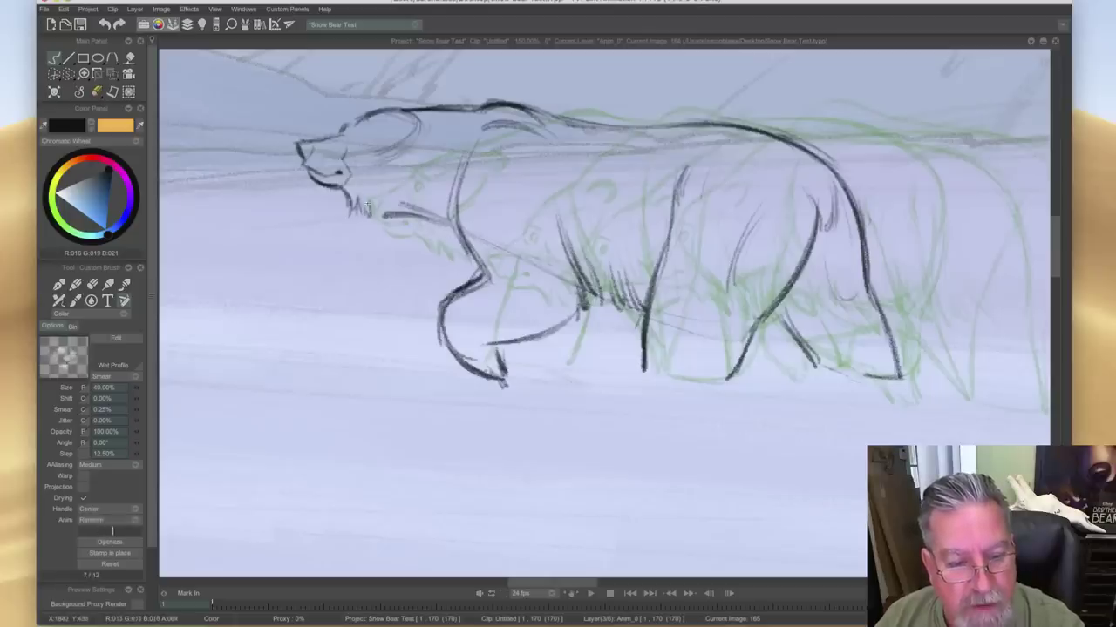
key(Left)
key(Right)
key(Left)
key(Right)
key(Left)
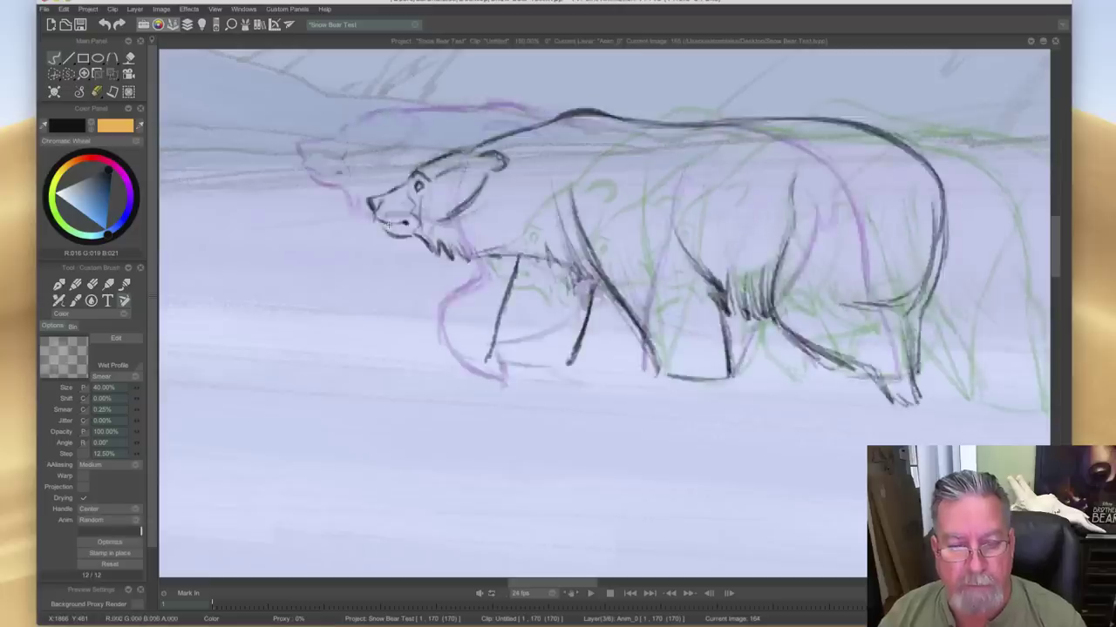
key(Right)
- Draw the rear edge and sole of the front foot behind the raised paw, flipping against image 164
key(e)
key(Right)
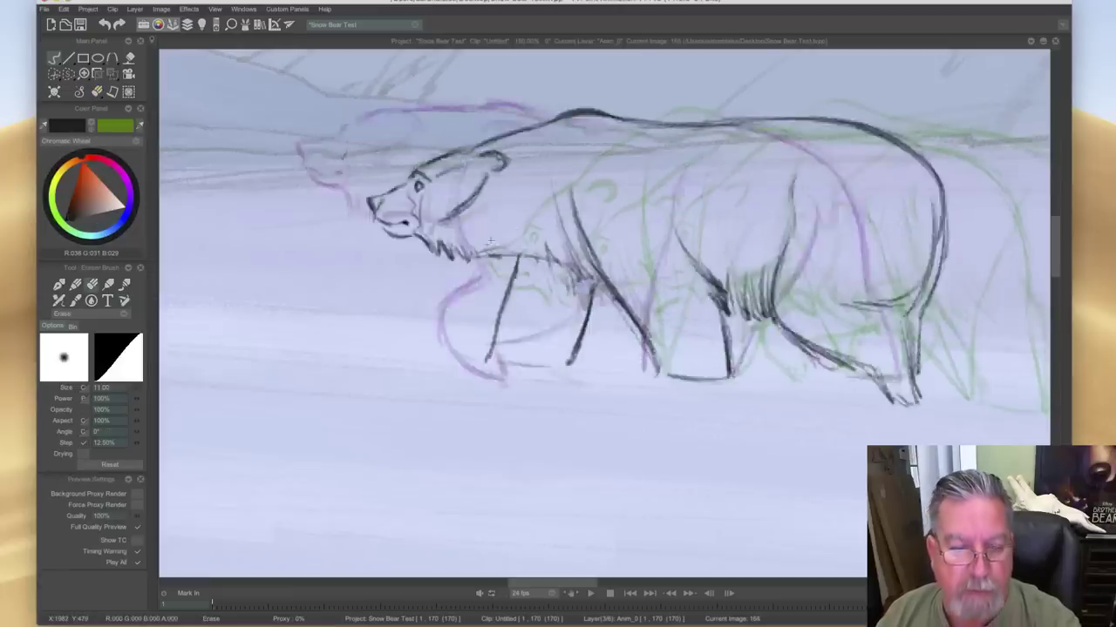
key(Left)
key(Left)
key(Right)
key(b)
mouse_move(565, 336)
mouse_down()
mouse_move(567, 361)
mouse_move(520, 366)
mouse_move(561, 367)
mouse_up()
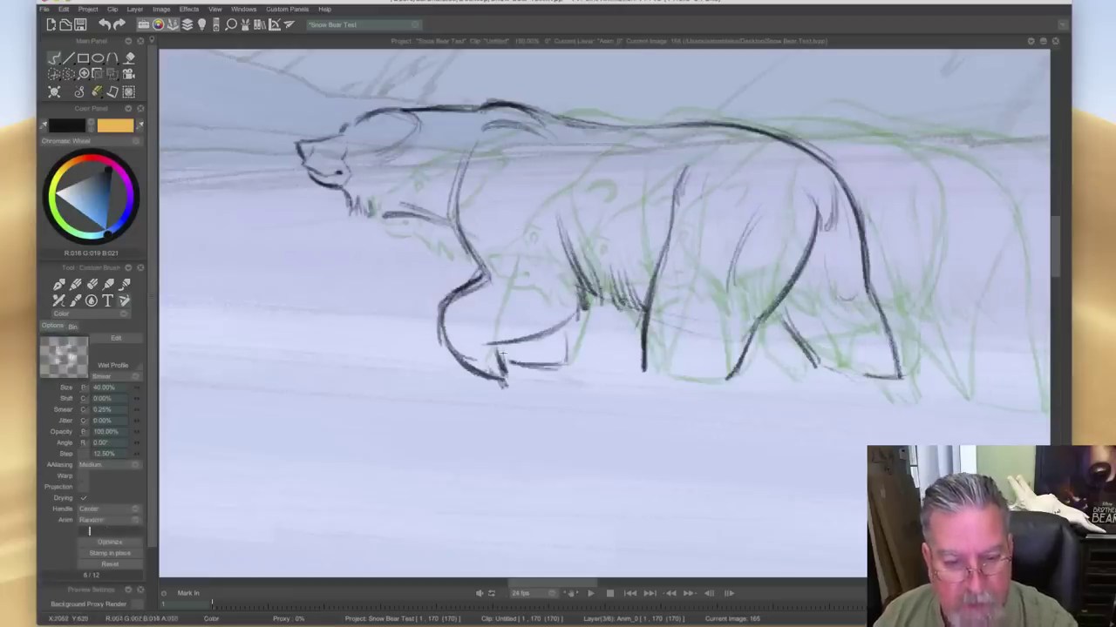
key(Left)
key(Right)
key(Left)
key(Right)
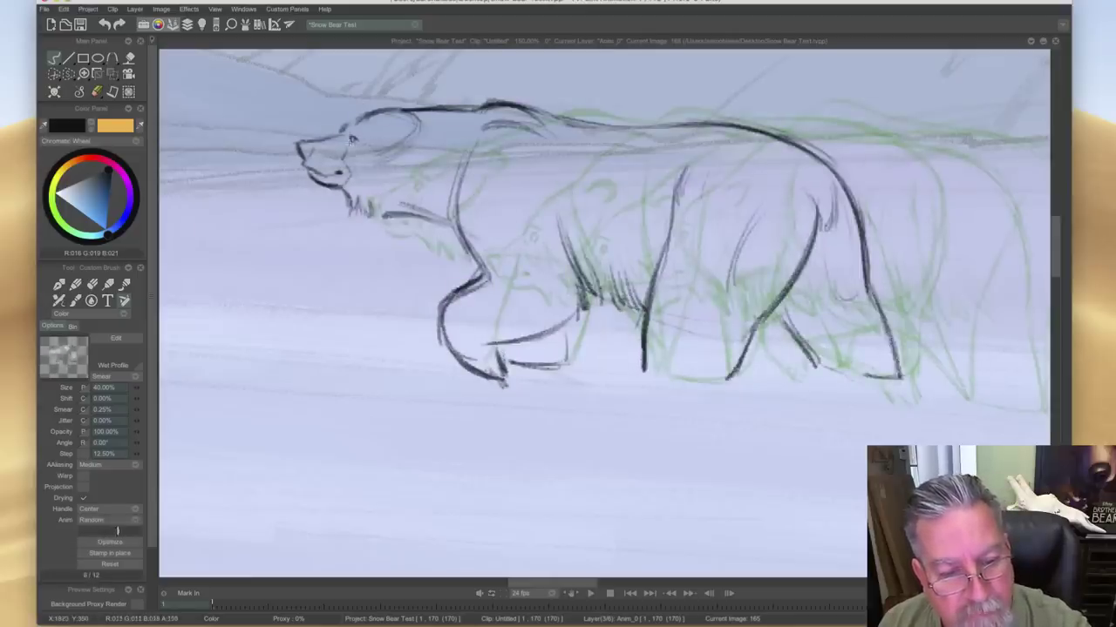
- Add the eye and brow strokes to the bear's head and check them against the previous drawing
drag(350, 128, 370, 124)
key(Right)
key(Left)
key(Left)
key(Right)
key(Left)
key(Right)
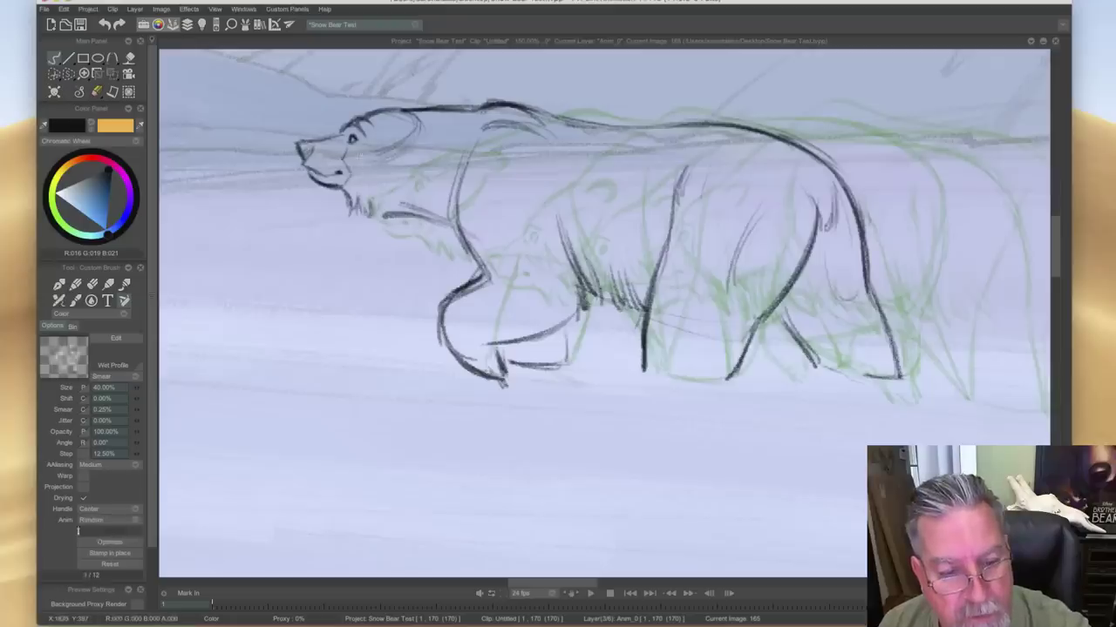
- Draw the ear behind the forehead and add fur strokes along the cheek and underside of the neck
key(Right)
key(Left)
mouse_move(416, 124)
mouse_down()
mouse_move(446, 131)
mouse_move(441, 122)
mouse_up()
drag(411, 120, 443, 128)
drag(443, 128, 423, 131)
mouse_move(413, 134)
mouse_down()
mouse_move(430, 138)
mouse_move(363, 167)
mouse_up()
key(Left)
key(Right)
mouse_move(368, 169)
mouse_down()
mouse_move(362, 196)
mouse_move(391, 164)
mouse_move(375, 207)
mouse_up()
mouse_move(392, 180)
mouse_down()
mouse_move(383, 218)
mouse_move(424, 220)
mouse_up()
drag(441, 206, 441, 222)
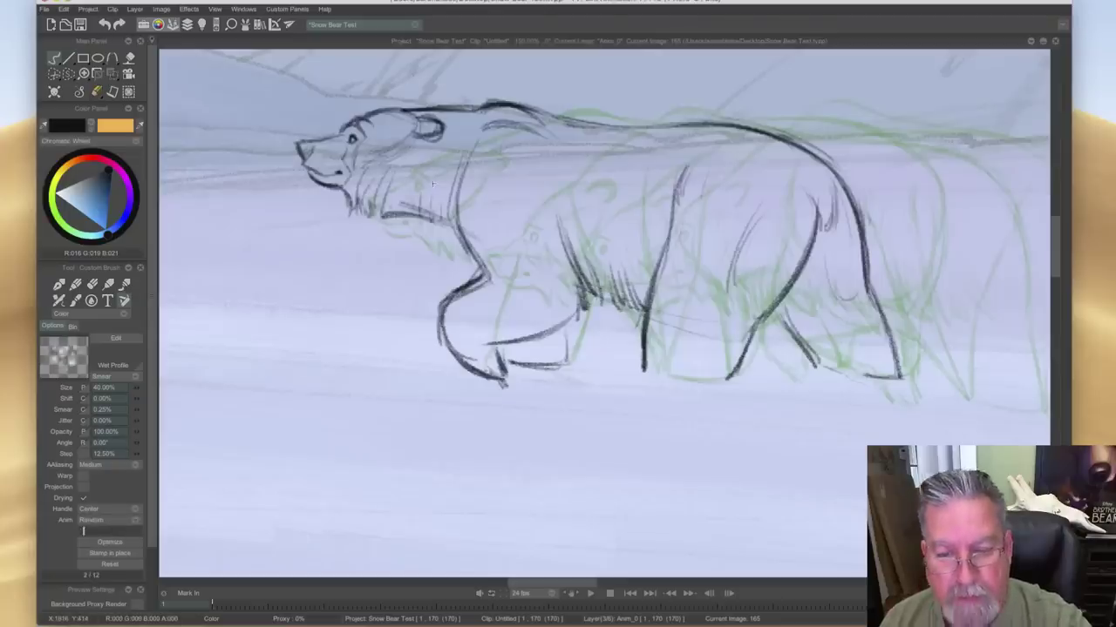
- Flip repeatedly between images 164 and 165 to compare the head and front leg movement
key(Left)
key(Right)
key(Left)
key(Right)
key(Left)
key(Right)
key(Left)
key(Right)
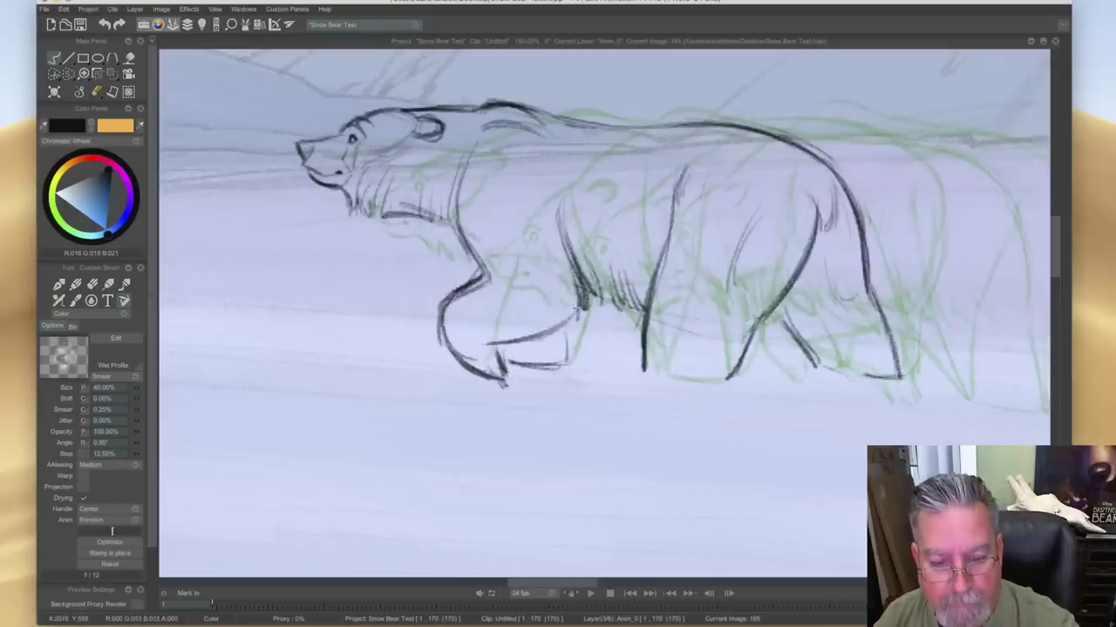
key(Left)
key(Right)
key(Left)
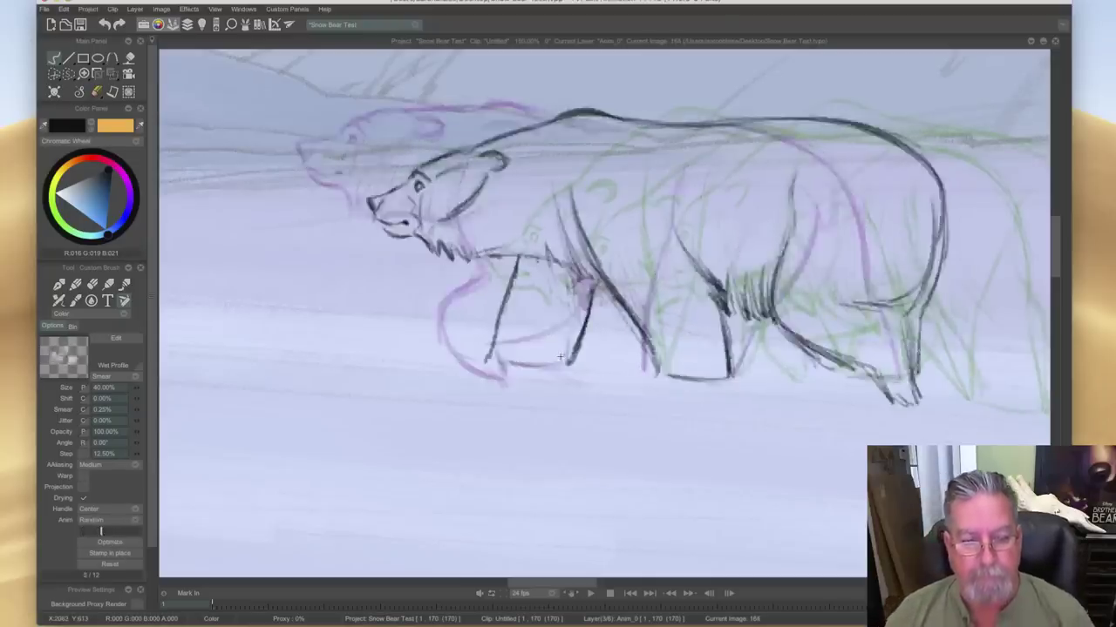
key(Right)
- Strengthen the chest line and the raised foreleg's lower contour with added strokes, comparing with image 164
drag(458, 219, 486, 277)
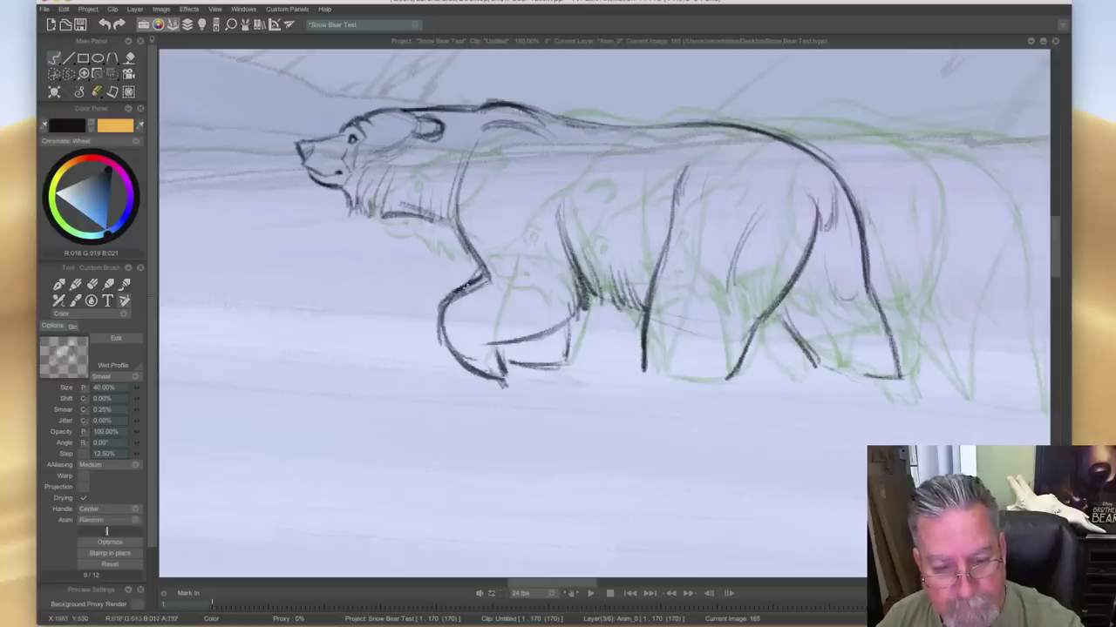
mouse_move(575, 292)
mouse_down()
mouse_move(569, 326)
mouse_move(494, 342)
mouse_up()
key(Left)
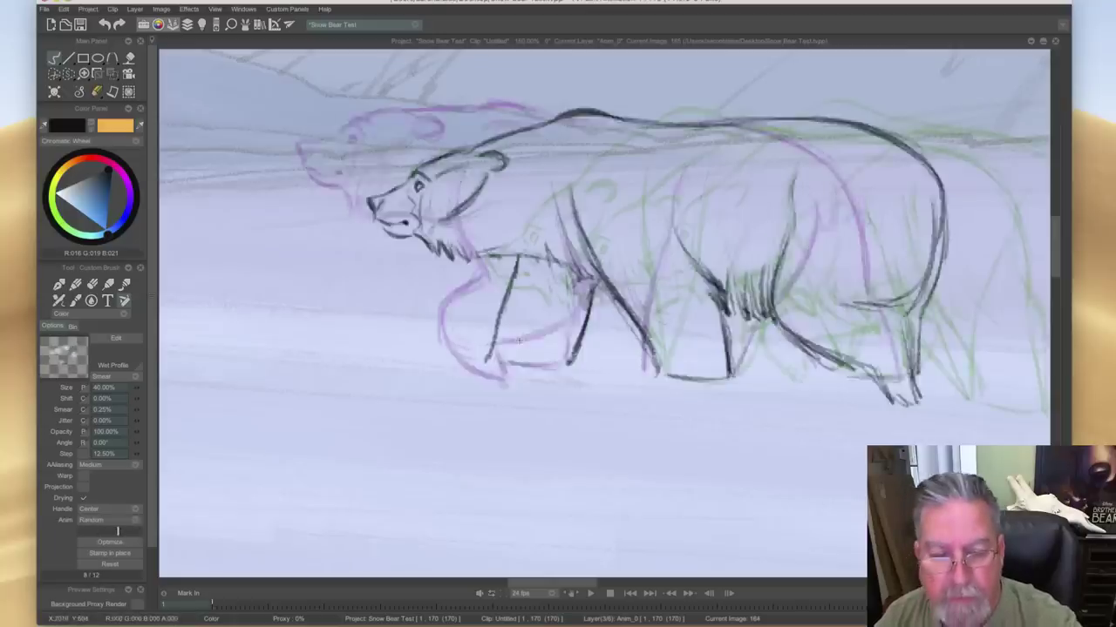
key(Right)
key(Left)
key(Right)
key(Left)
key(Right)
- Draw the sole lines that close the bottoms of the two planted feet, checking against image 164
drag(718, 378, 652, 377)
drag(876, 377, 831, 373)
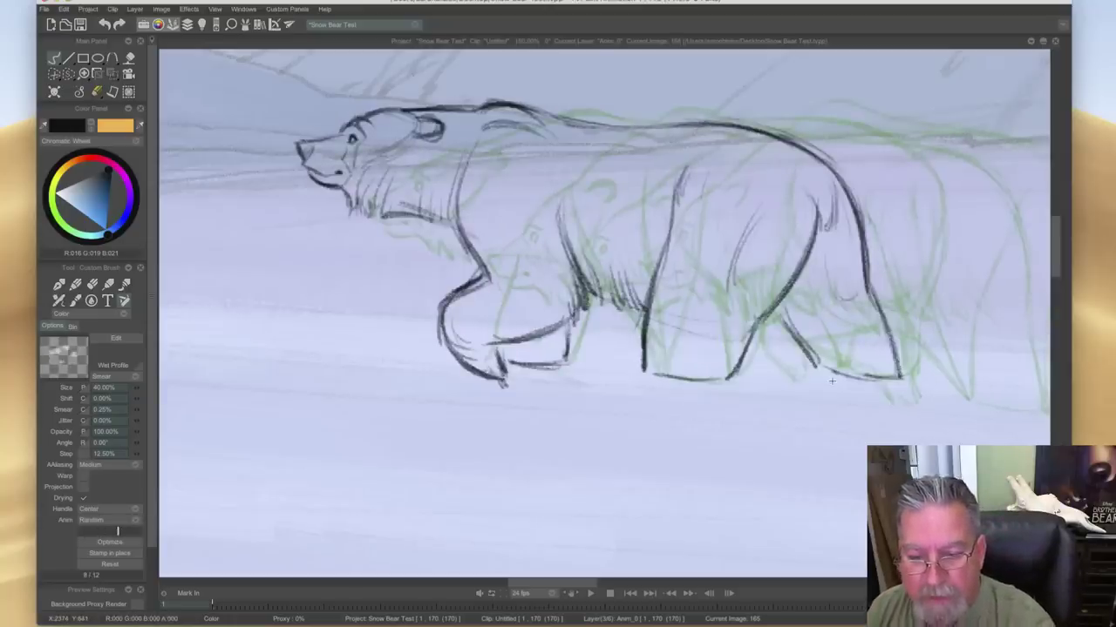
key(Left)
key(Right)
key(Left)
key(Right)
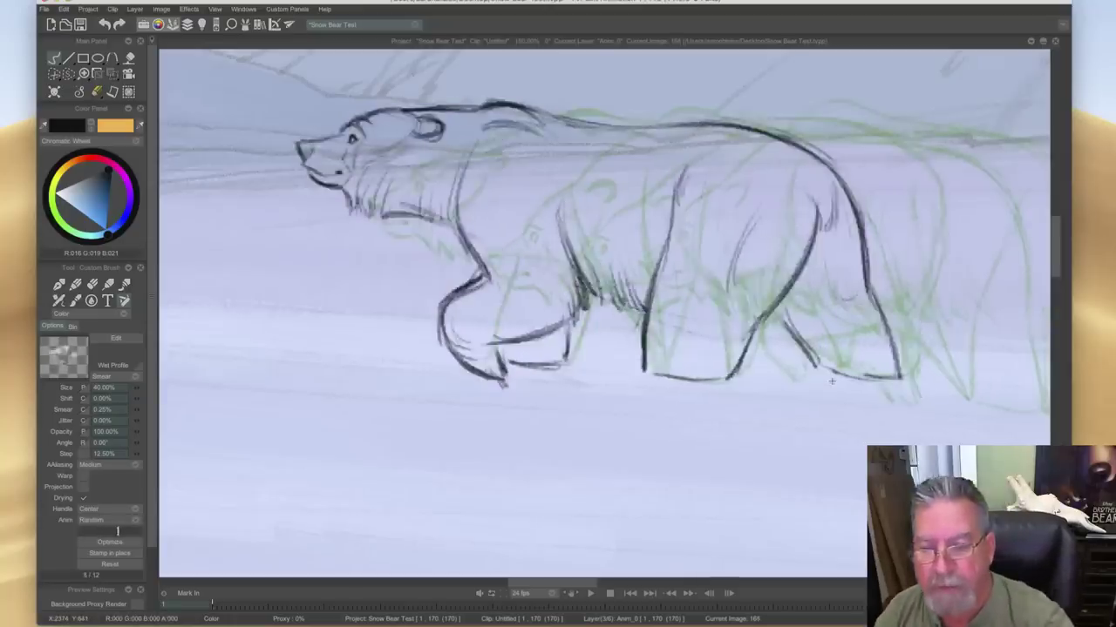
- Draw the curved tail stroke on the rump and compare it with the previous drawing
drag(834, 186, 819, 234)
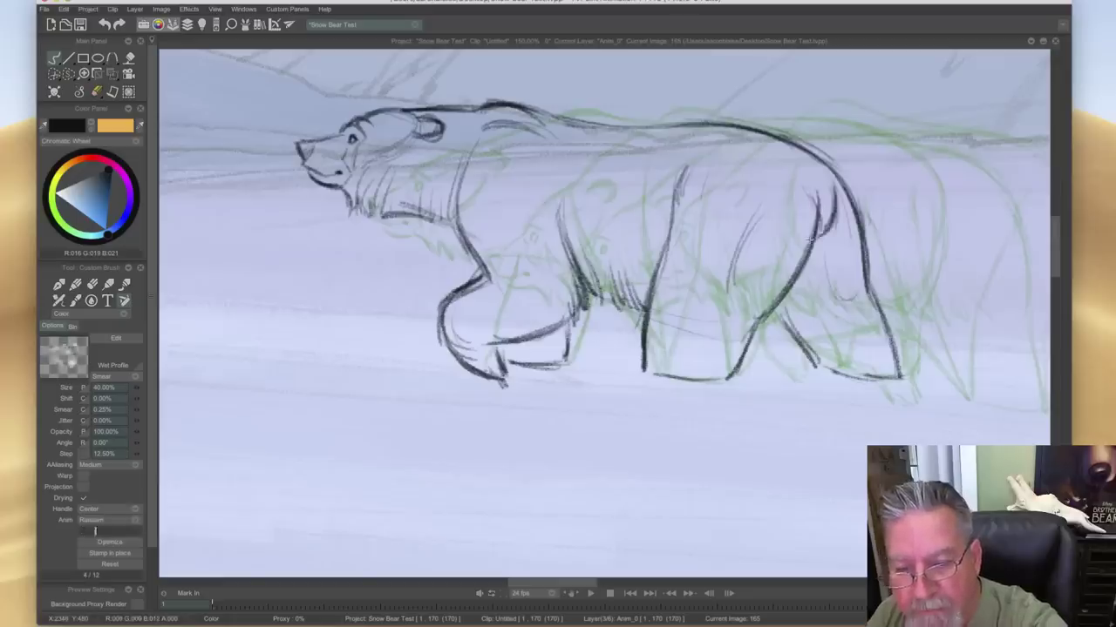
key(Left)
key(Right)
key(Left)
key(Right)
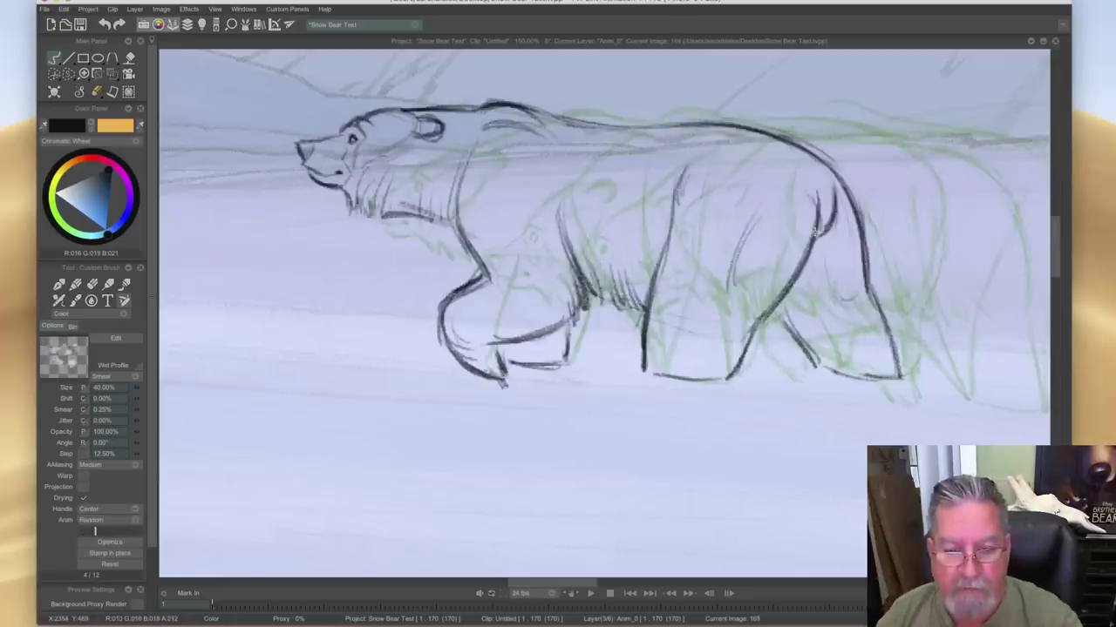
- Add denser fur strokes along the belly behind the front leg and check them by flipping
mouse_move(579, 251)
mouse_down()
mouse_move(588, 290)
mouse_move(596, 272)
mouse_move(608, 277)
mouse_move(605, 307)
mouse_up()
drag(610, 263, 609, 310)
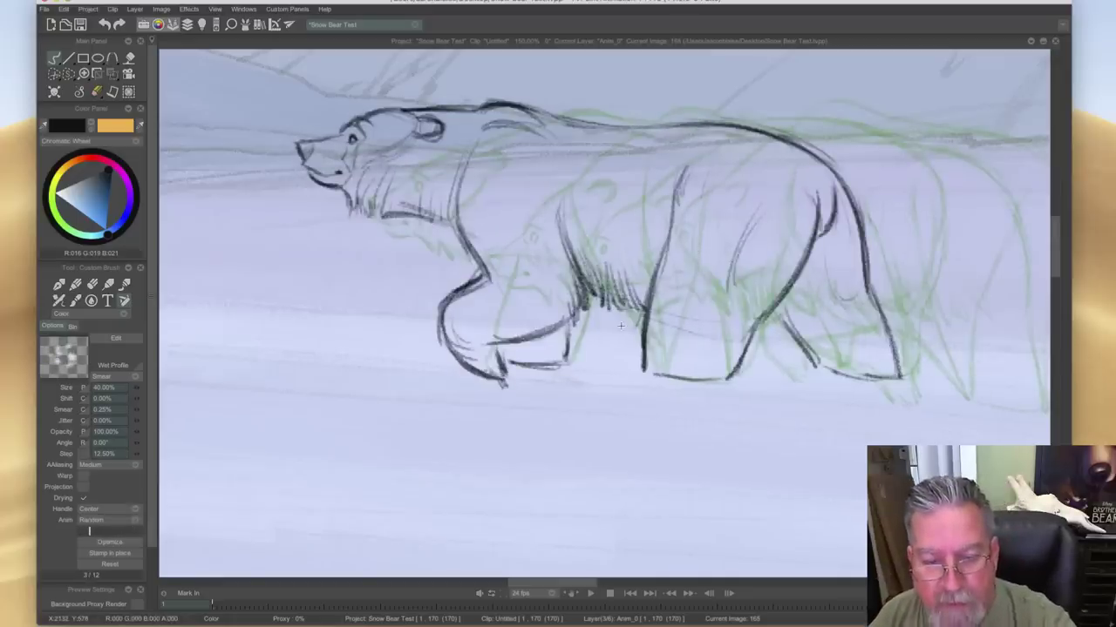
key(Left)
key(Left)
key(Left)
- Strengthen the throat line and the front shoulder line running down to the chest, comparing with image 164
mouse_move(384, 216)
mouse_down()
mouse_move(458, 248)
mouse_move(372, 215)
mouse_up()
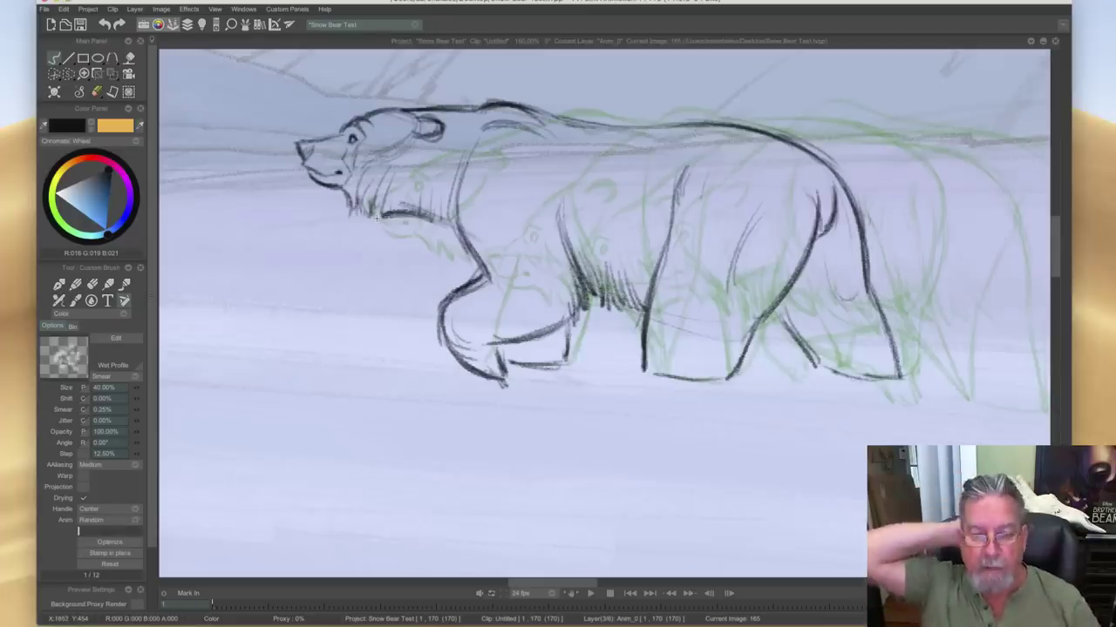
drag(473, 151, 459, 231)
key(Left)
key(Right)
key(Left)
key(Right)
key(Left)
key(Right)
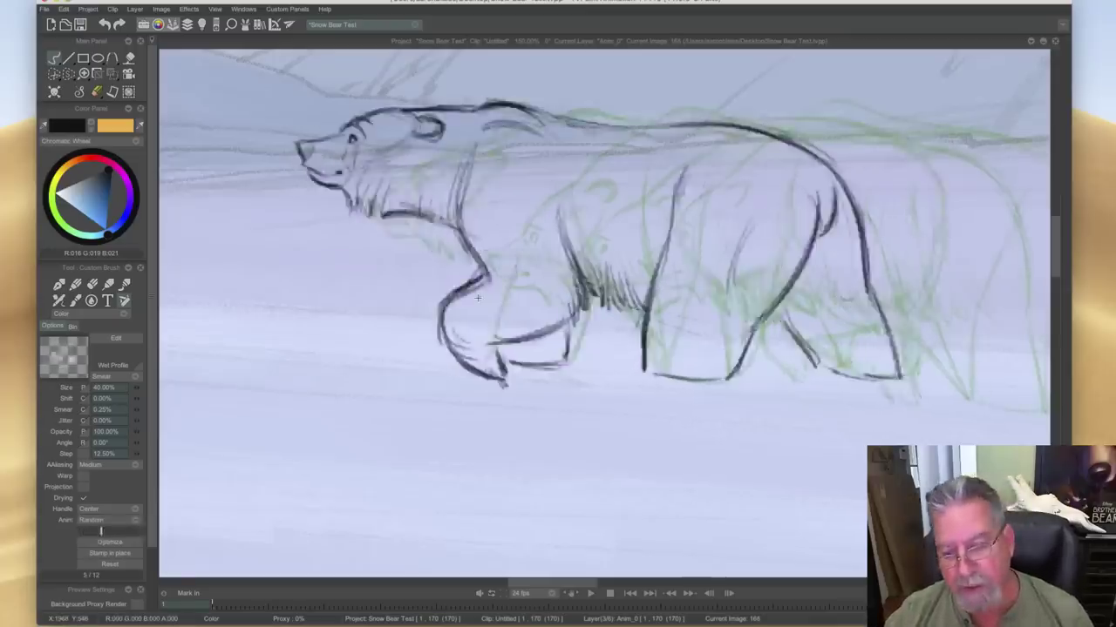
key(Left)
key(Right)
key(Left)
key(Right)
- Darken the sole line of the rearmost hind foot and flip against image 164
drag(892, 375, 819, 367)
key(Left)
key(Right)
key(Left)
key(Right)
key(Left)
key(Right)
- Undo the trial stroke beneath the shoulder hump and redraw the front shoulder line darker down into the chest
mouse_move(489, 128)
mouse_down()
mouse_move(551, 146)
mouse_move(490, 131)
mouse_move(467, 193)
mouse_up()
key(ctrl+z)
key(e)
key(Left)
key(Right)
key(b)
mouse_move(469, 153)
mouse_down()
mouse_move(460, 237)
mouse_move(475, 251)
mouse_up()
- Darken the front foot behind the raised paw after comparing the pose with image 164
key(Left)
key(Right)
key(Left)
key(Right)
key(Left)
key(Right)
key(Left)
key(Right)
mouse_move(573, 319)
mouse_down()
mouse_move(566, 363)
mouse_move(510, 361)
mouse_up()
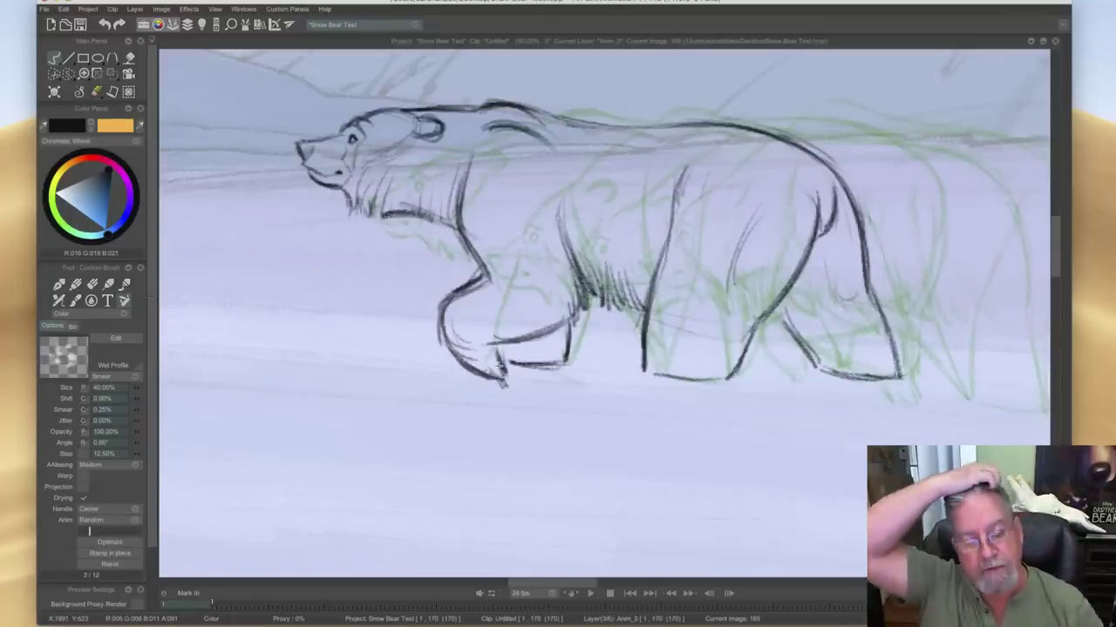
- Erase the rough cheek lines below the ear and redraw a cleaner cheek contour
key(e)
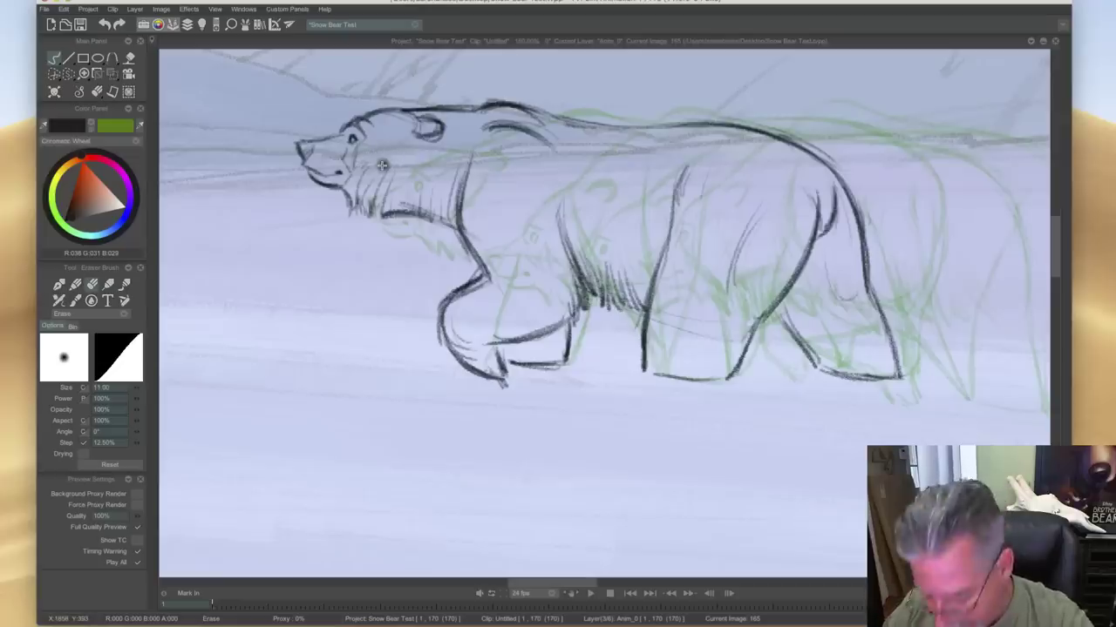
key(Left)
key(Right)
key(b)
drag(366, 156, 404, 143)
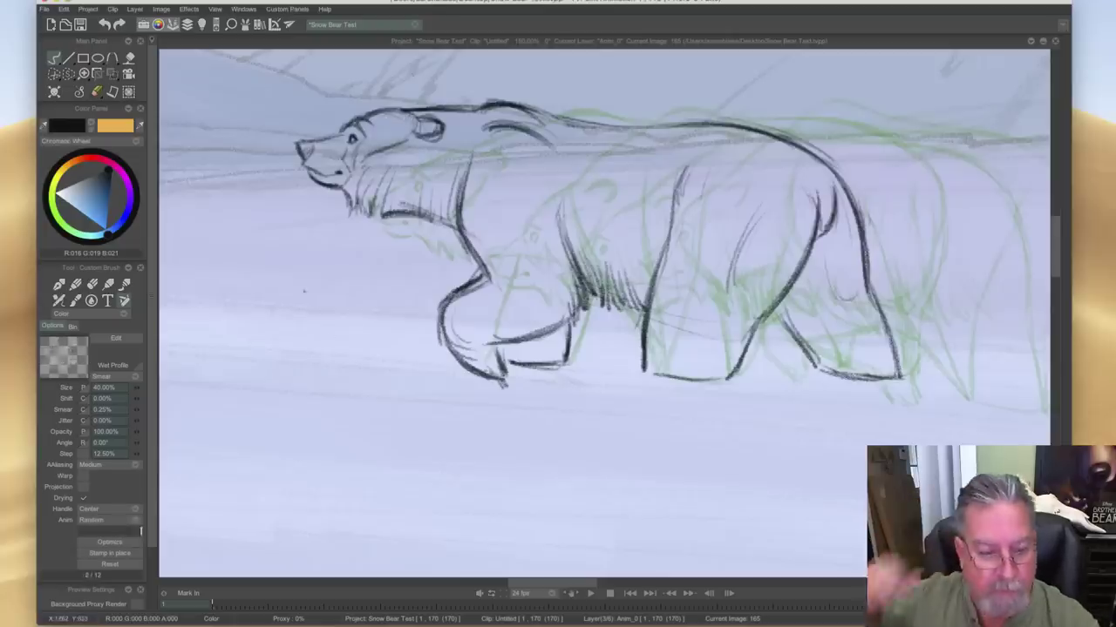
- Sketch a round smiley face in front of the bear and a smaller smiling bear head with nose, ears and neck below it
mouse_move(258, 394)
mouse_down()
mouse_move(294, 291)
mouse_move(254, 310)
mouse_move(236, 363)
mouse_move(308, 323)
mouse_move(262, 349)
mouse_up()
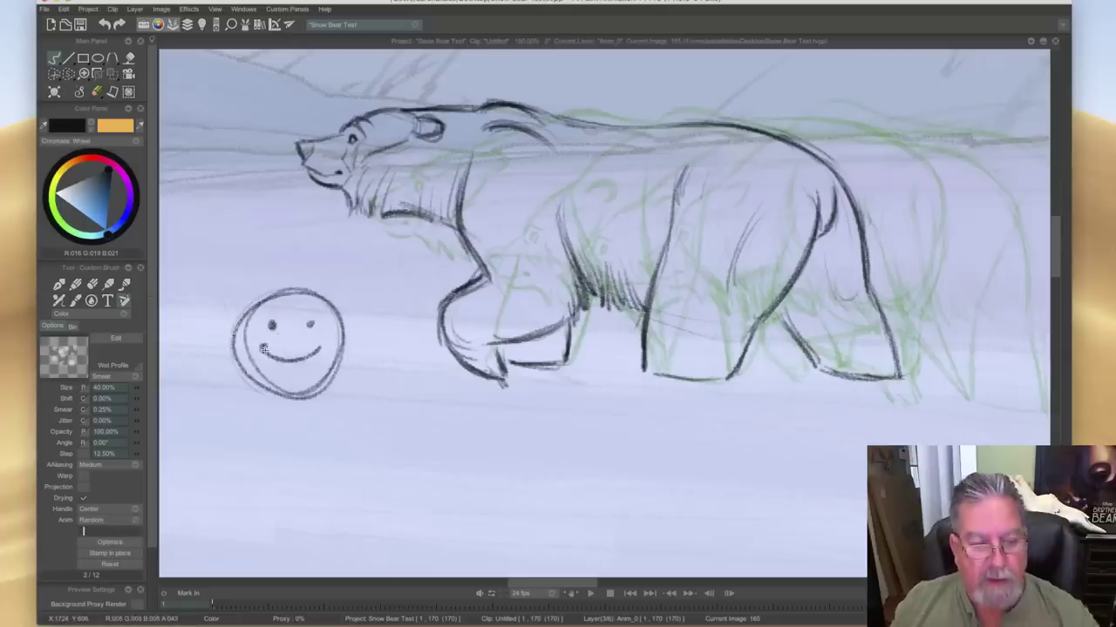
drag(263, 348, 322, 343)
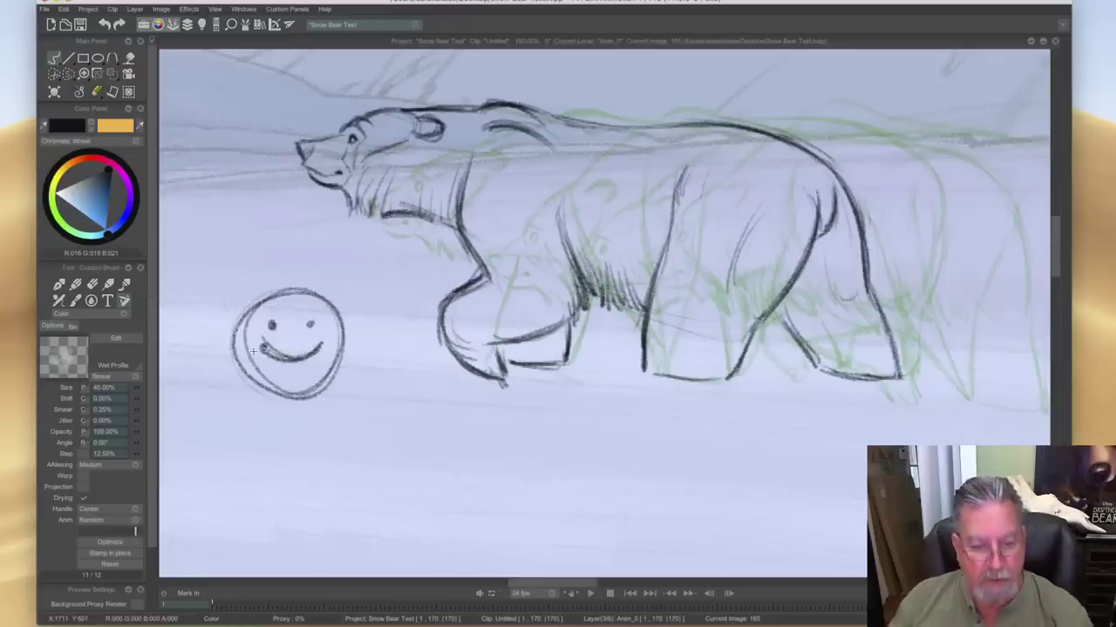
mouse_move(369, 393)
mouse_down()
mouse_move(410, 392)
mouse_move(354, 429)
mouse_move(375, 430)
mouse_move(354, 423)
mouse_move(351, 443)
mouse_move(394, 442)
mouse_up()
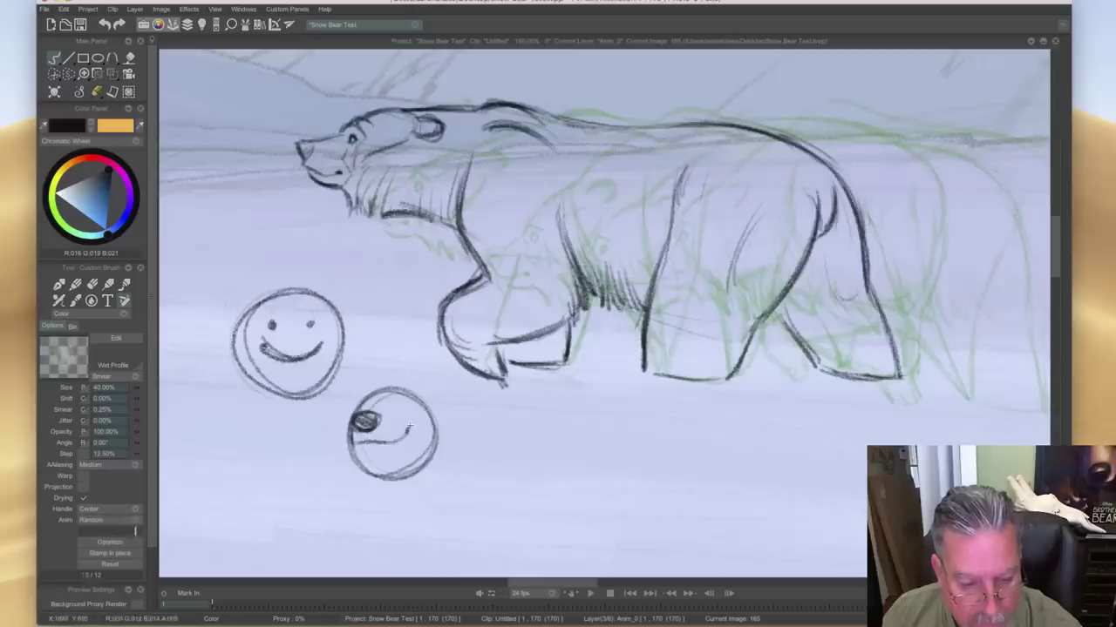
mouse_move(360, 463)
mouse_down()
mouse_move(398, 459)
mouse_move(409, 429)
mouse_up()
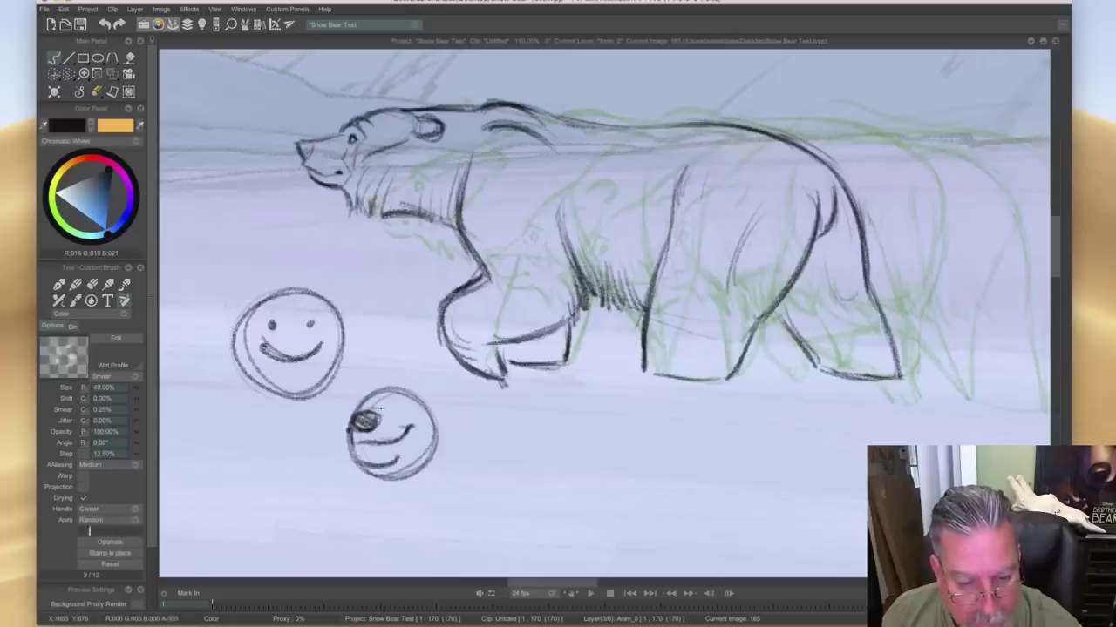
mouse_move(391, 411)
mouse_down()
mouse_move(380, 387)
mouse_move(359, 394)
mouse_up()
mouse_move(449, 410)
mouse_down()
mouse_move(444, 427)
mouse_move(455, 431)
mouse_up()
mouse_move(340, 420)
mouse_down()
mouse_move(341, 462)
mouse_move(369, 506)
mouse_up()
drag(462, 470, 471, 508)
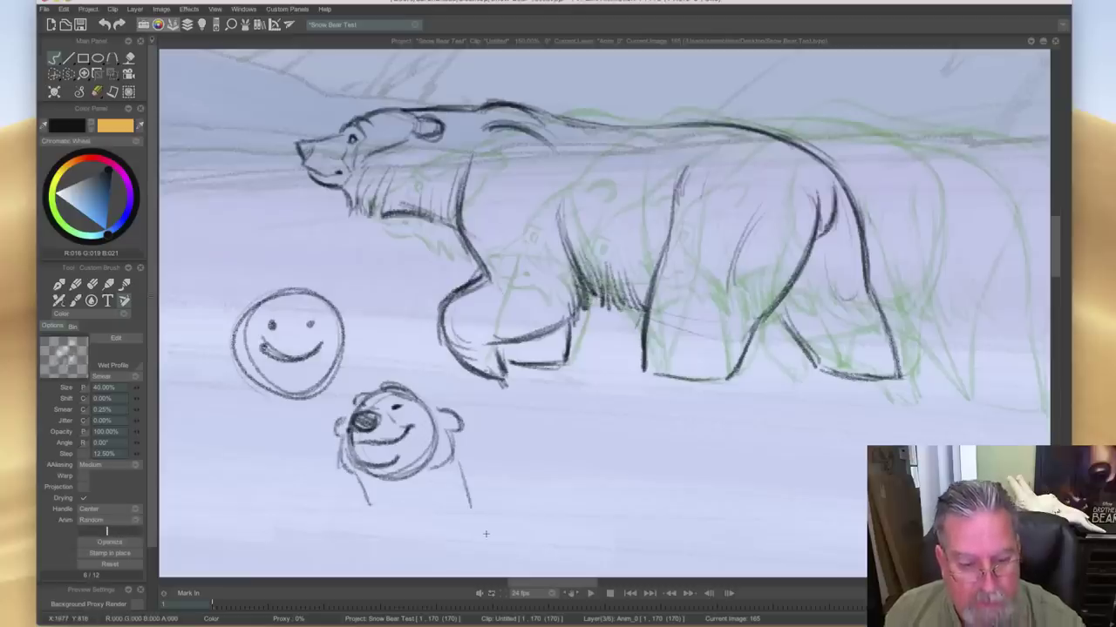
- Erase the explanatory smiley face and the small bear head sketch
key(e)
mouse_move(460, 413)
mouse_down()
mouse_move(466, 451)
mouse_move(353, 380)
mouse_move(447, 504)
mouse_move(414, 493)
mouse_move(326, 418)
mouse_move(366, 501)
mouse_up()
mouse_move(262, 393)
mouse_down()
mouse_move(231, 335)
mouse_move(349, 379)
mouse_move(323, 304)
mouse_up()
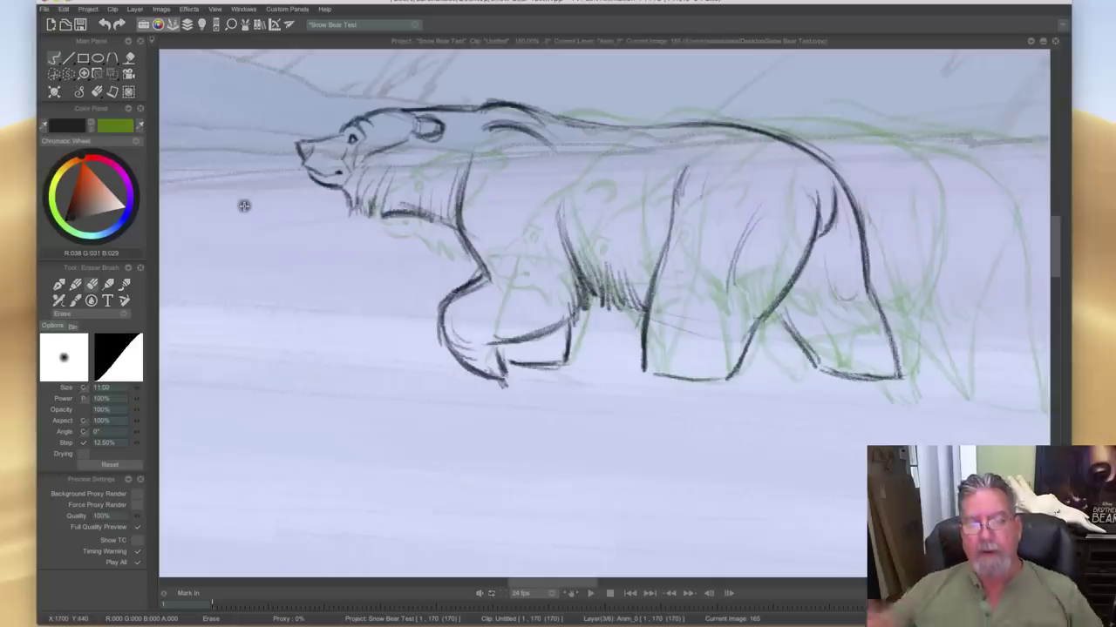
- Return to the drawing brush and darken the bear's back line from behind the shoulder hump over the rump
key(b)
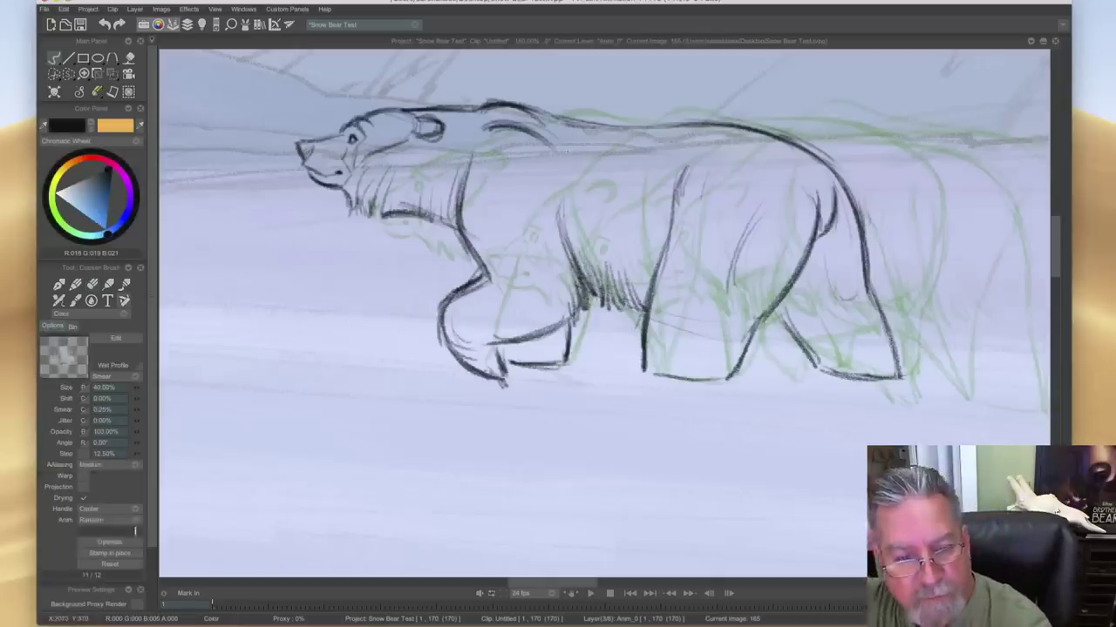
mouse_move(551, 120)
mouse_down()
mouse_move(755, 129)
mouse_move(818, 162)
mouse_up()
drag(744, 126, 825, 166)
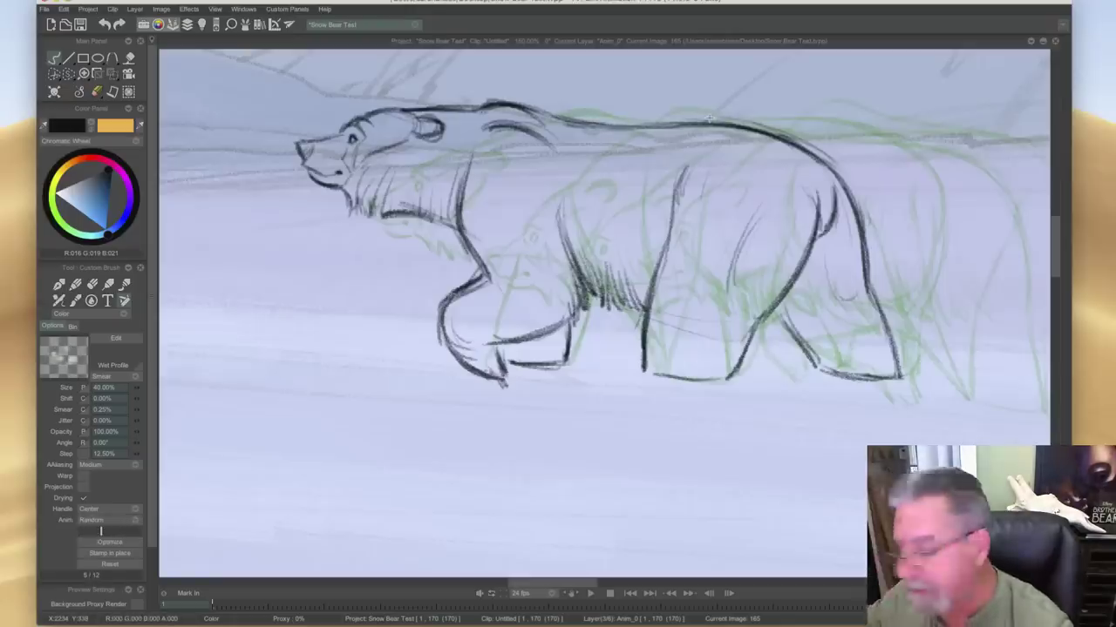
- Darken the front line of the near hind leg and thicken the belly fur where it meets the leg
drag(687, 163, 653, 284)
drag(669, 228, 650, 294)
drag(667, 236, 648, 304)
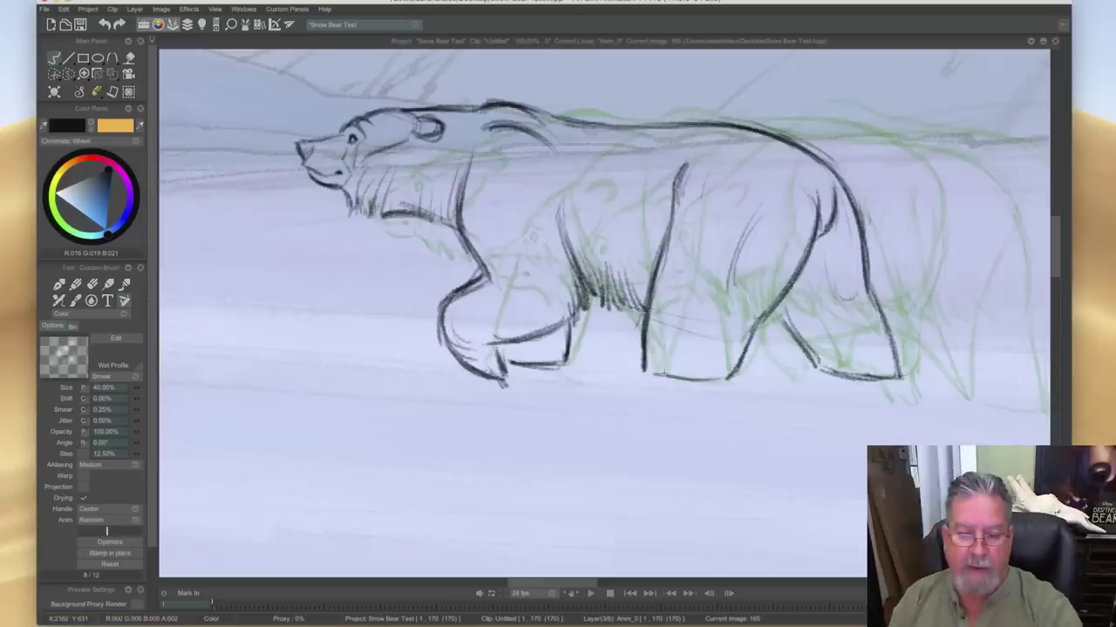
drag(641, 263, 642, 302)
drag(636, 275, 645, 323)
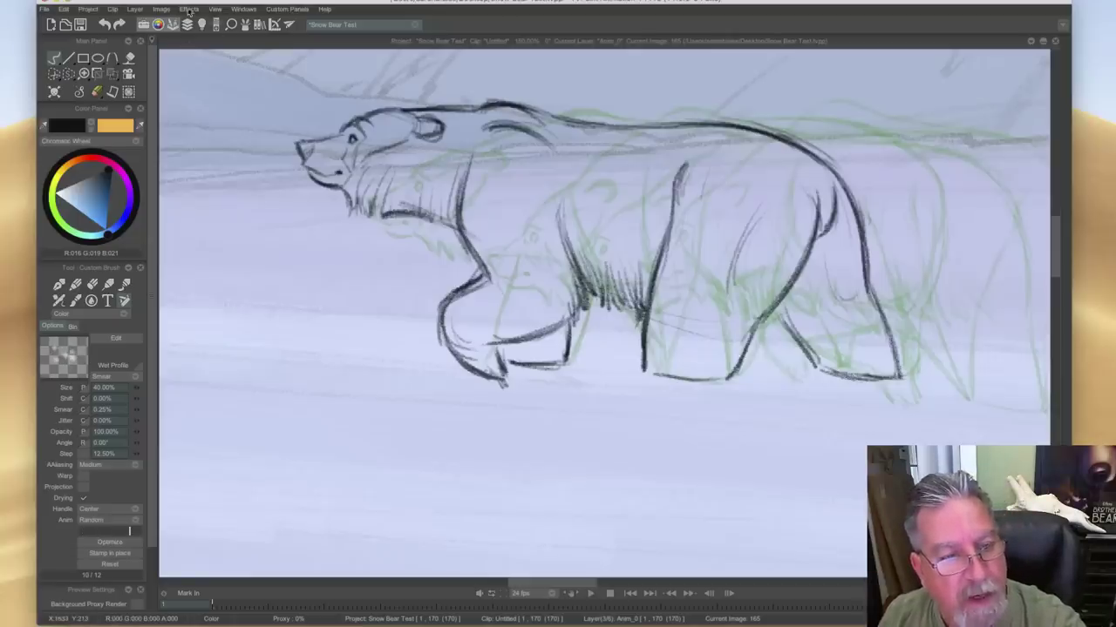
- Fit the whole scene in the view and show the timeline with its layers
click(214, 10)
click(219, 61)
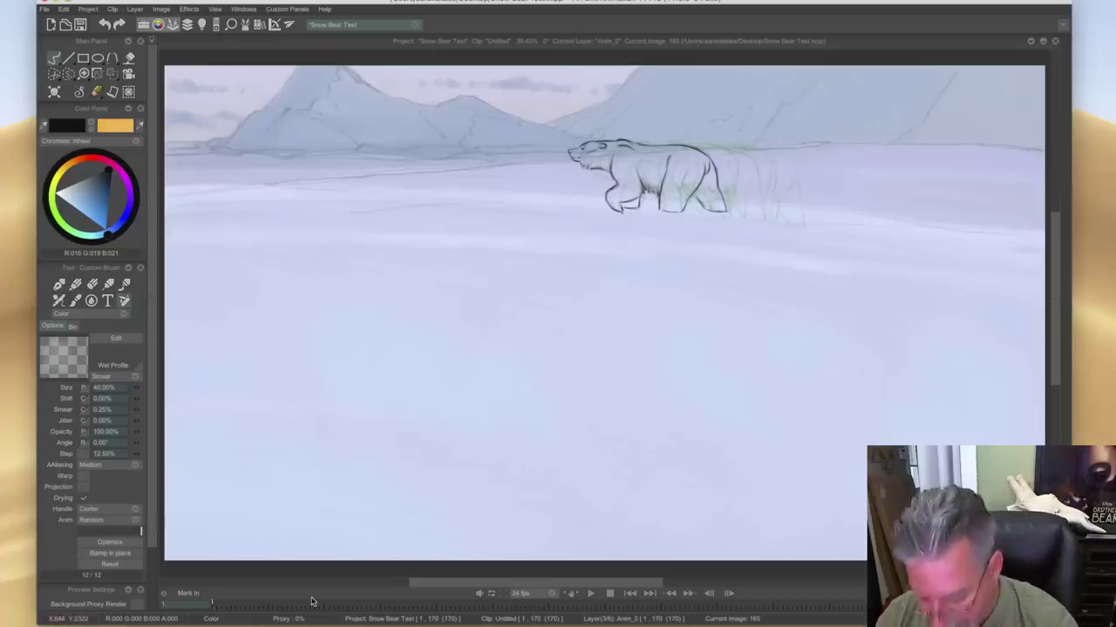
key(l)
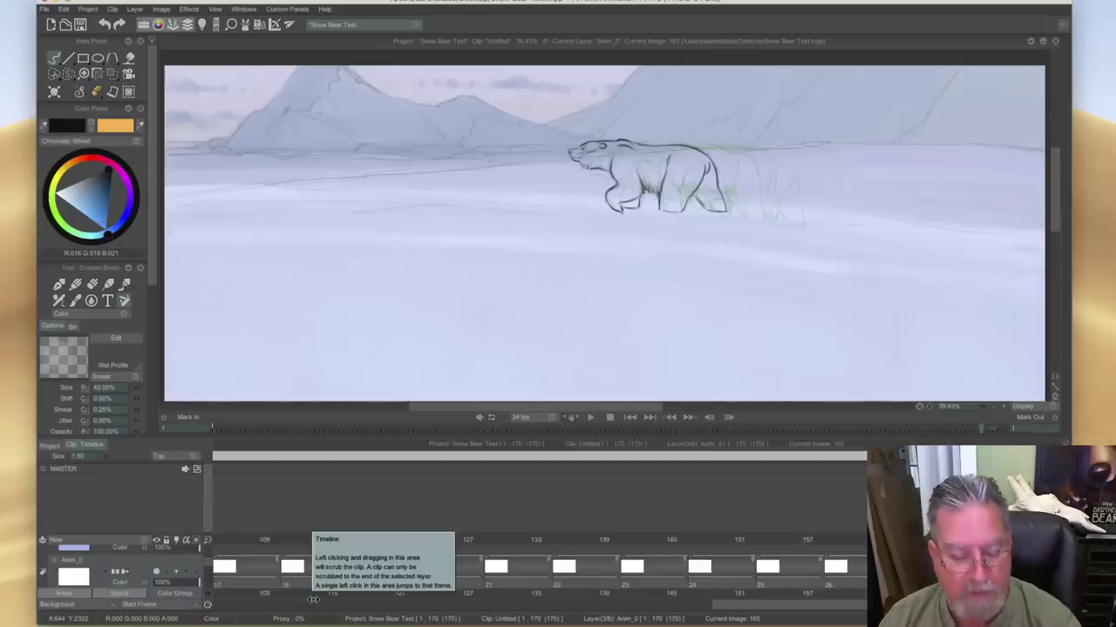
click(1053, 394)
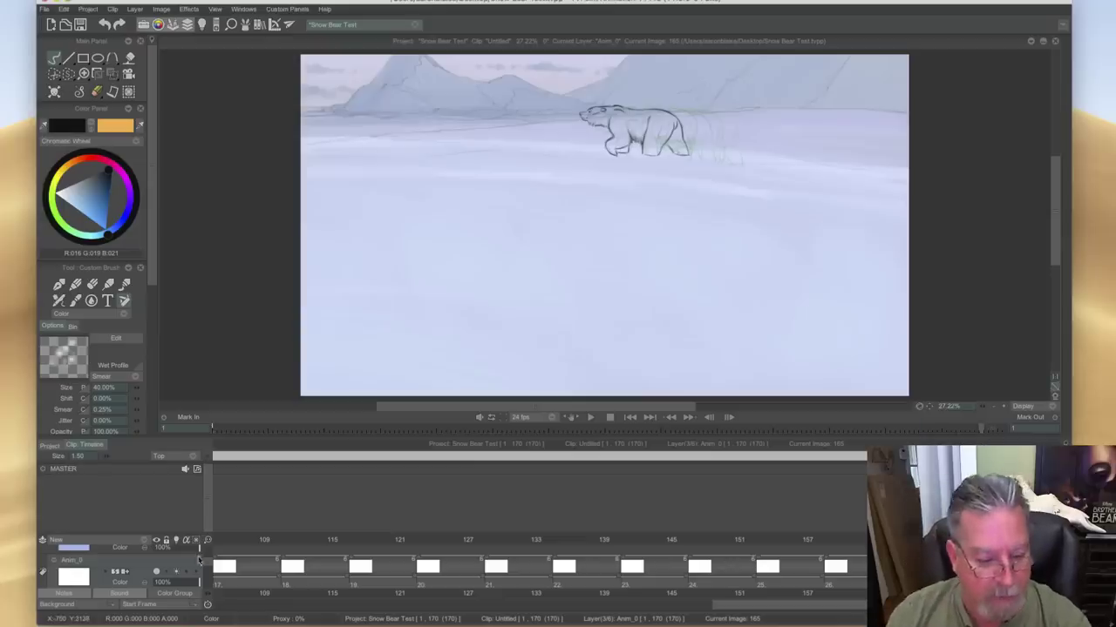
- Hide the Anim_0 bear layer and set the Snow Bear BG 1 layer's opacity to 100%
drag(206, 567, 208, 569)
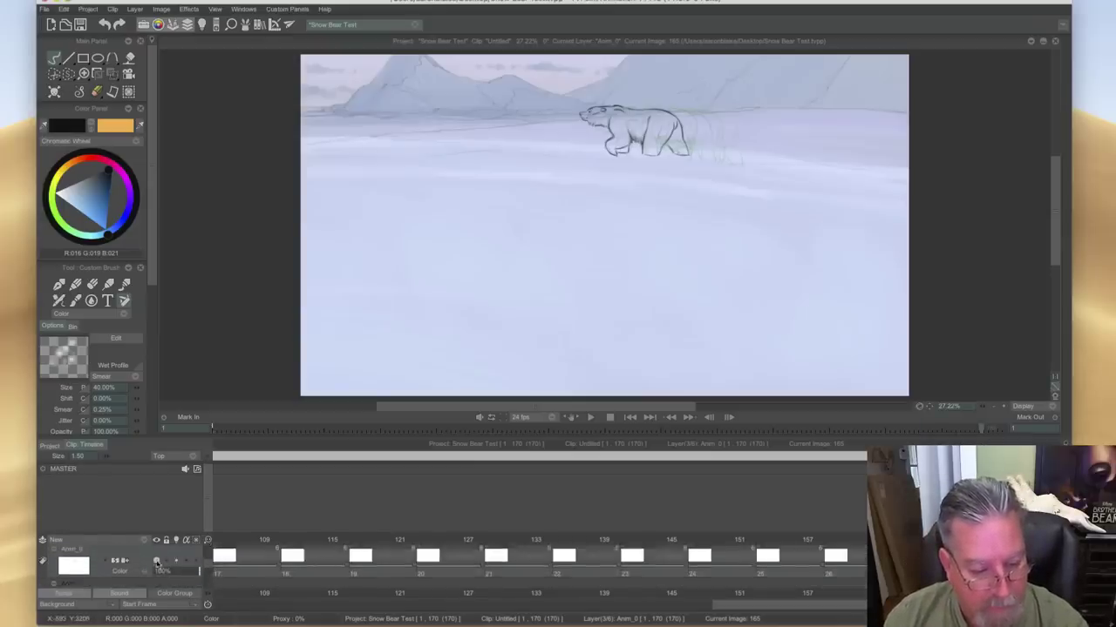
click(156, 562)
scroll(206, 579, down, 3)
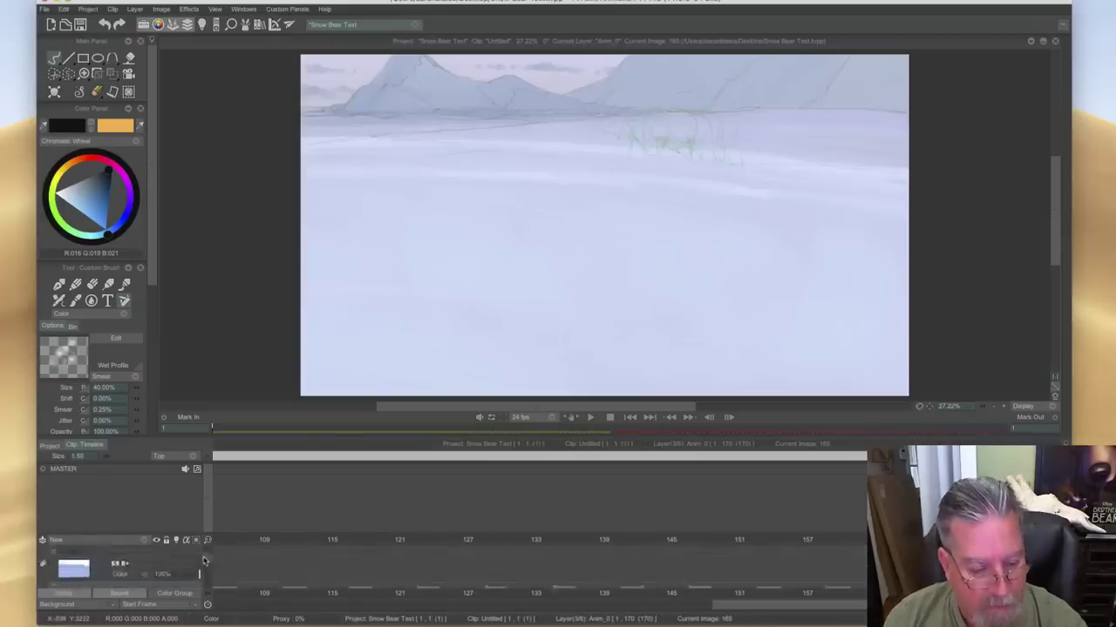
scroll(205, 580, down, 2)
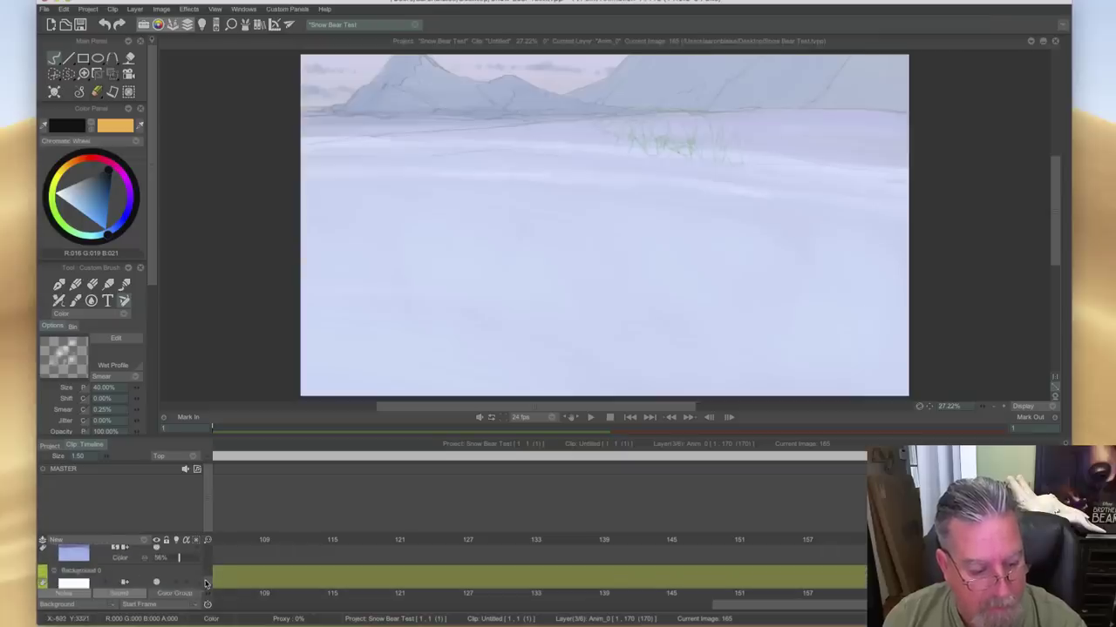
scroll(207, 580, up, 2)
click(156, 566)
click(156, 566)
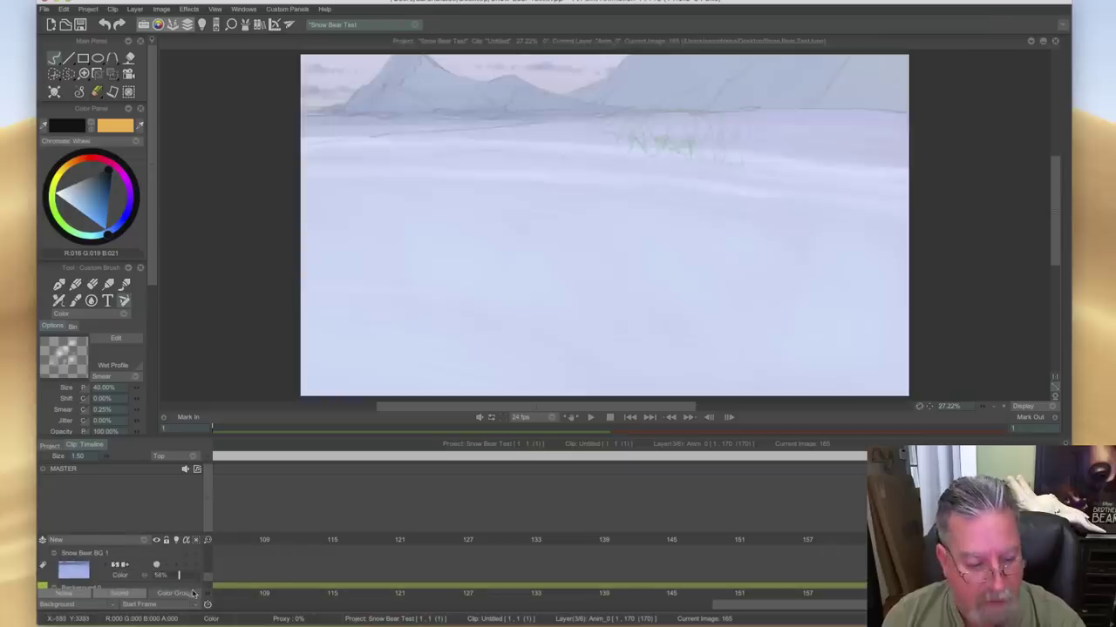
drag(178, 578, 202, 578)
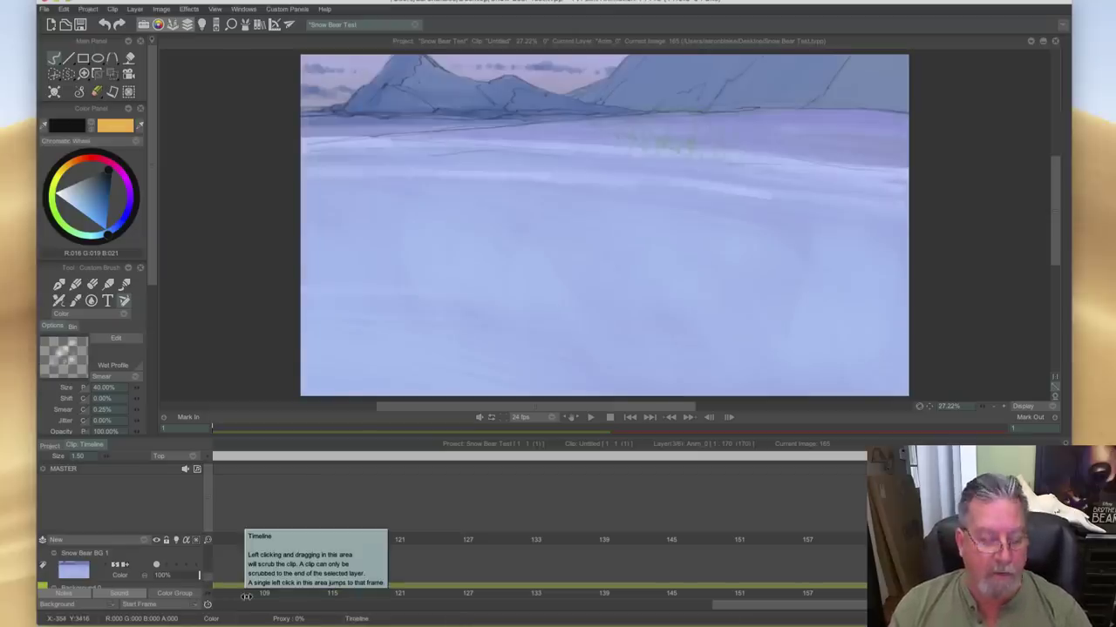
- Hide the green rough layer, make the Anim_0 and Untitled-3 foreground layers visible, and close the timeline
drag(207, 582, 206, 577)
scroll(207, 580, down, 2)
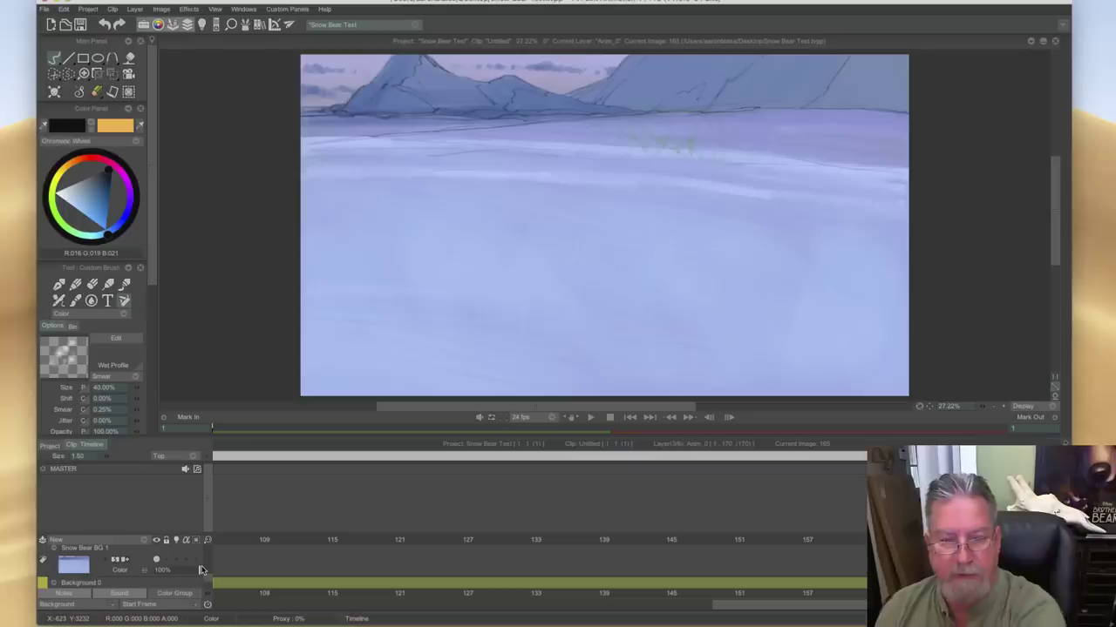
scroll(203, 571, up, 2)
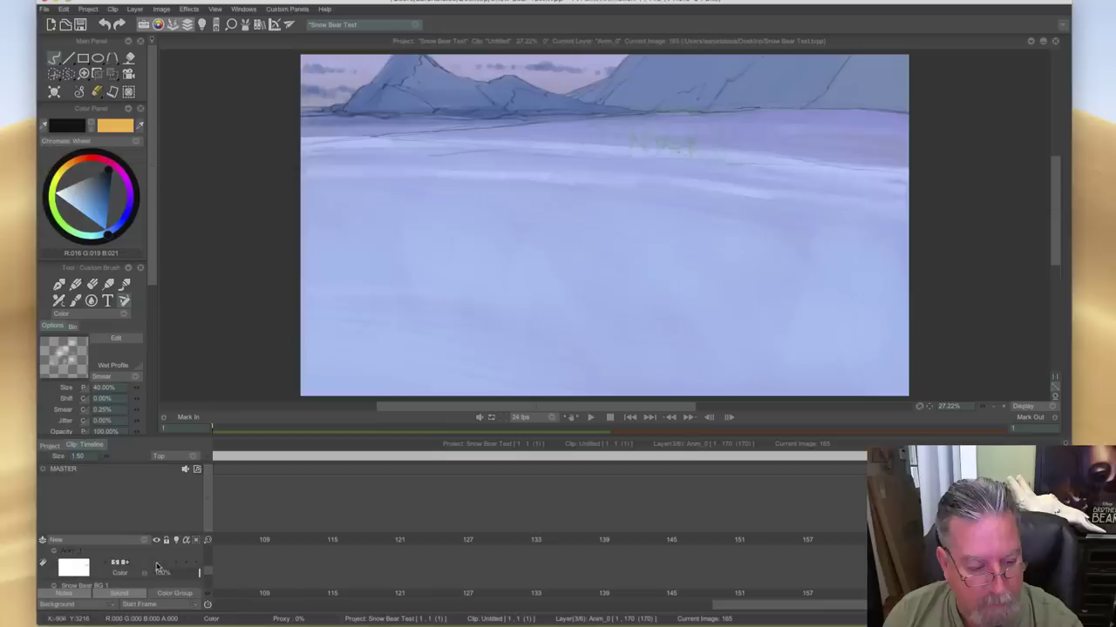
click(160, 564)
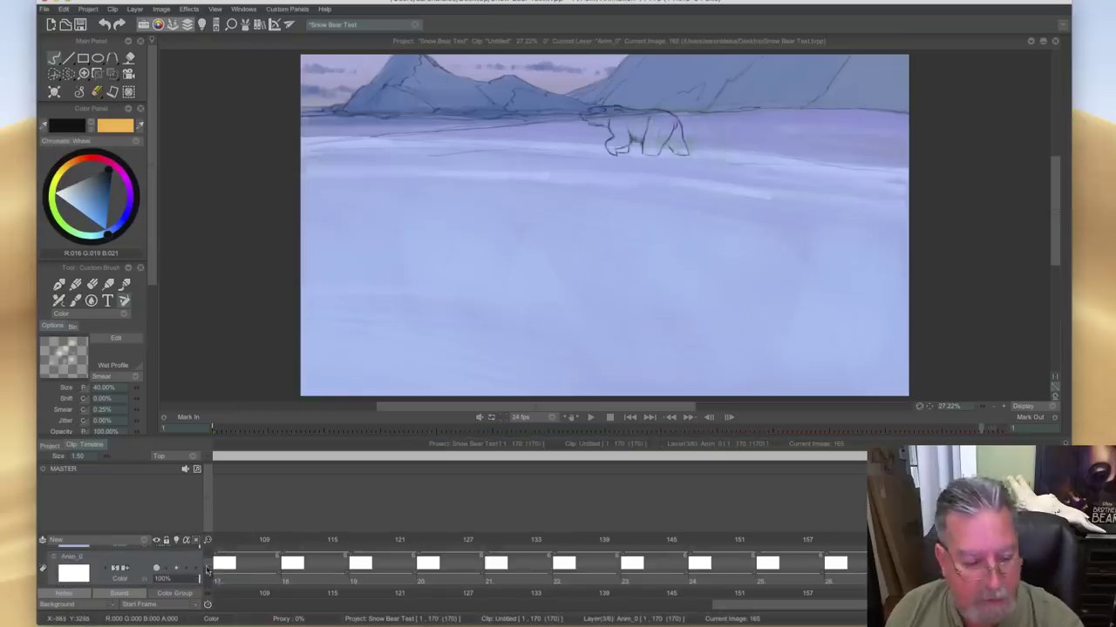
drag(208, 568, 207, 562)
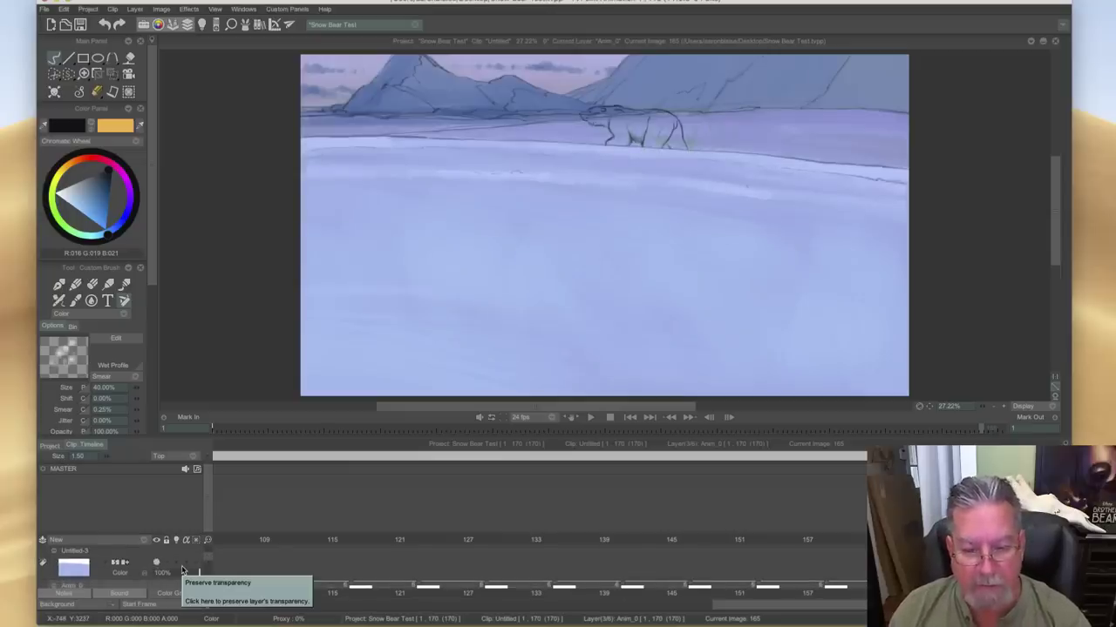
key(l)
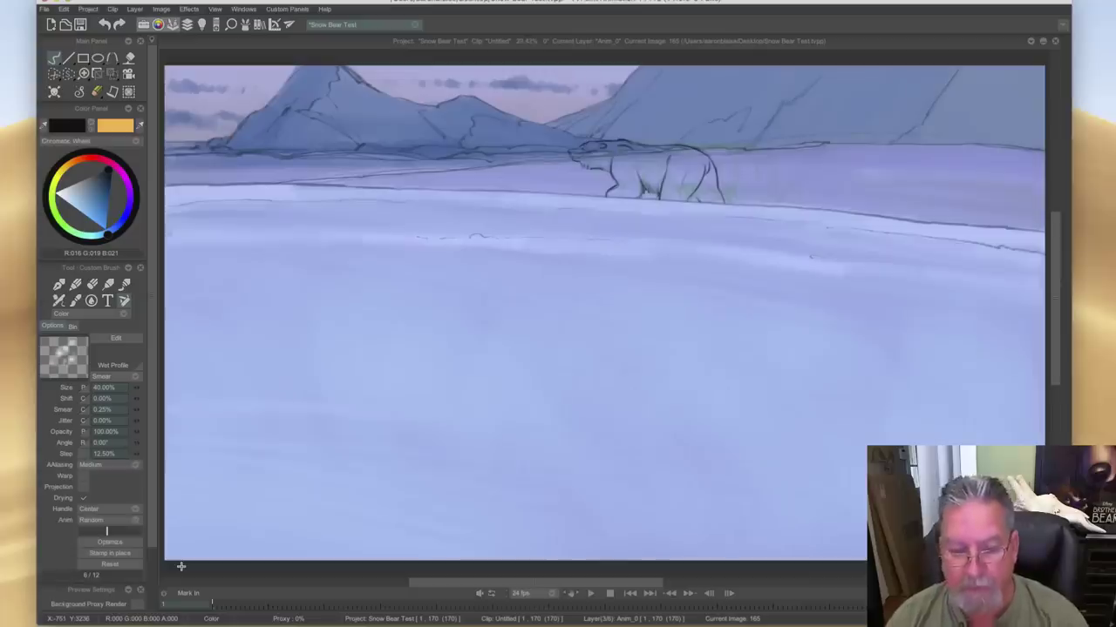
- Play the animation against the full-strength background, stop the playback and save the project
click(591, 595)
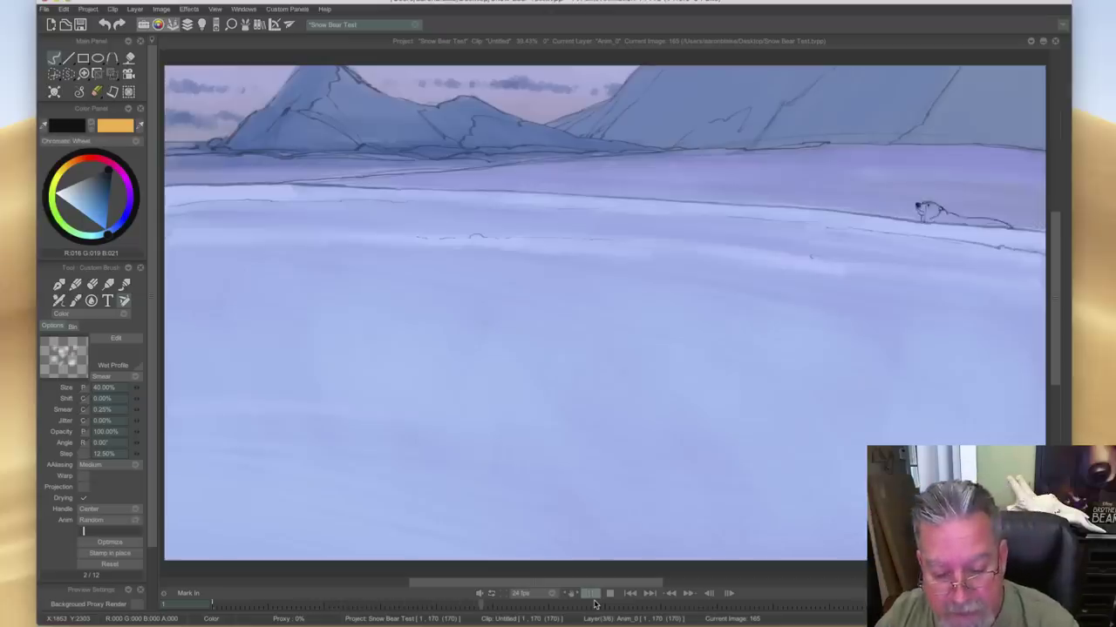
click(607, 596)
key(super+s)
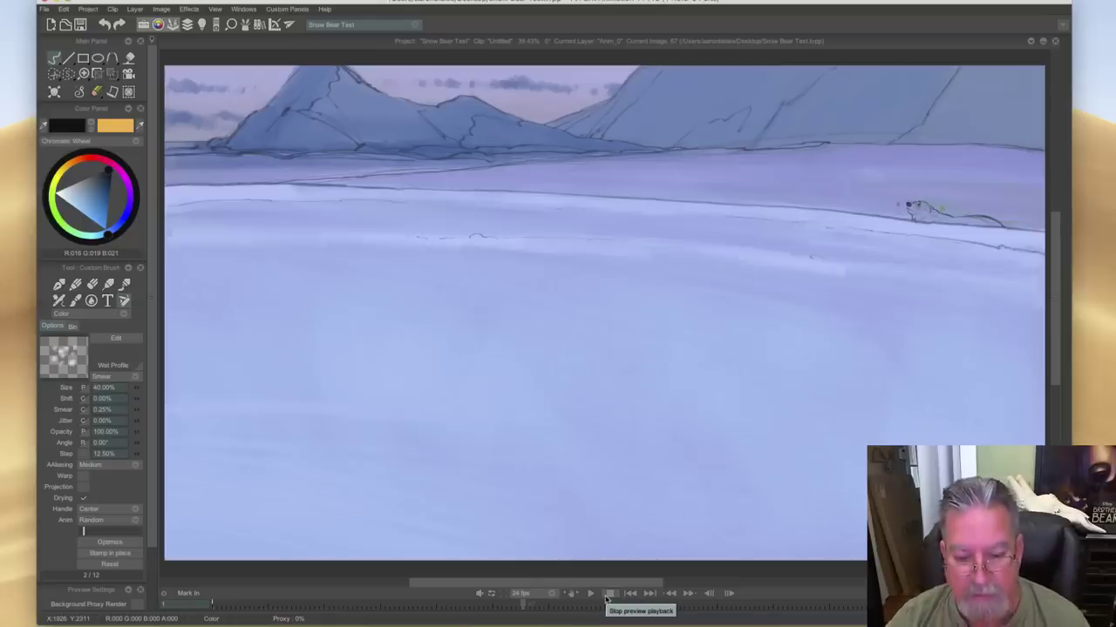
click(609, 595)
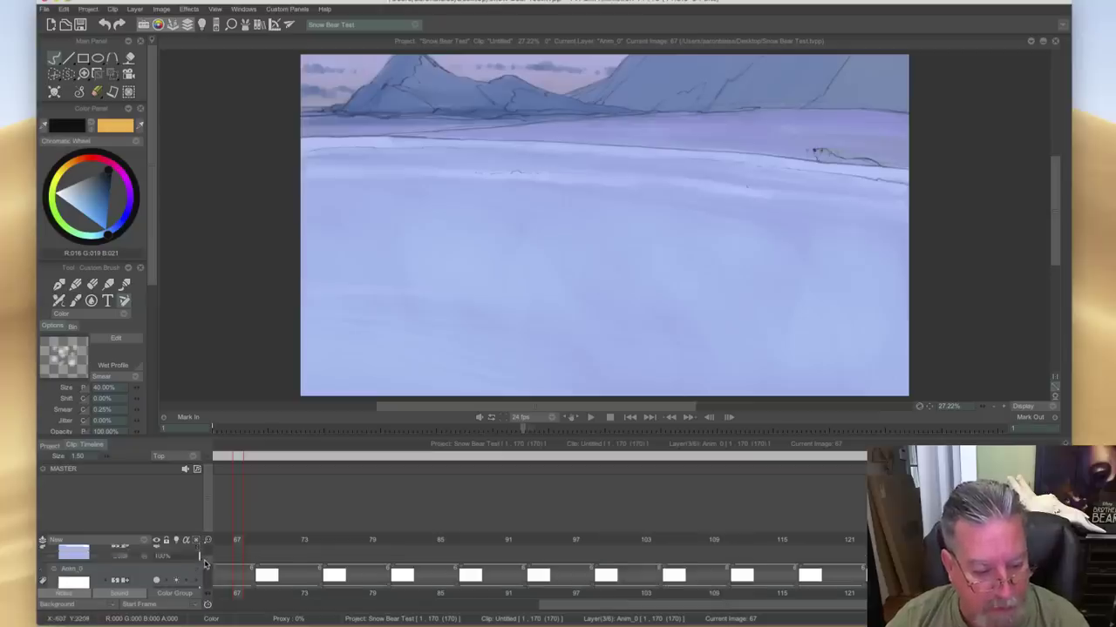
- Lower the Snow Bear BG 1 layer's opacity to 45%
drag(204, 565, 205, 569)
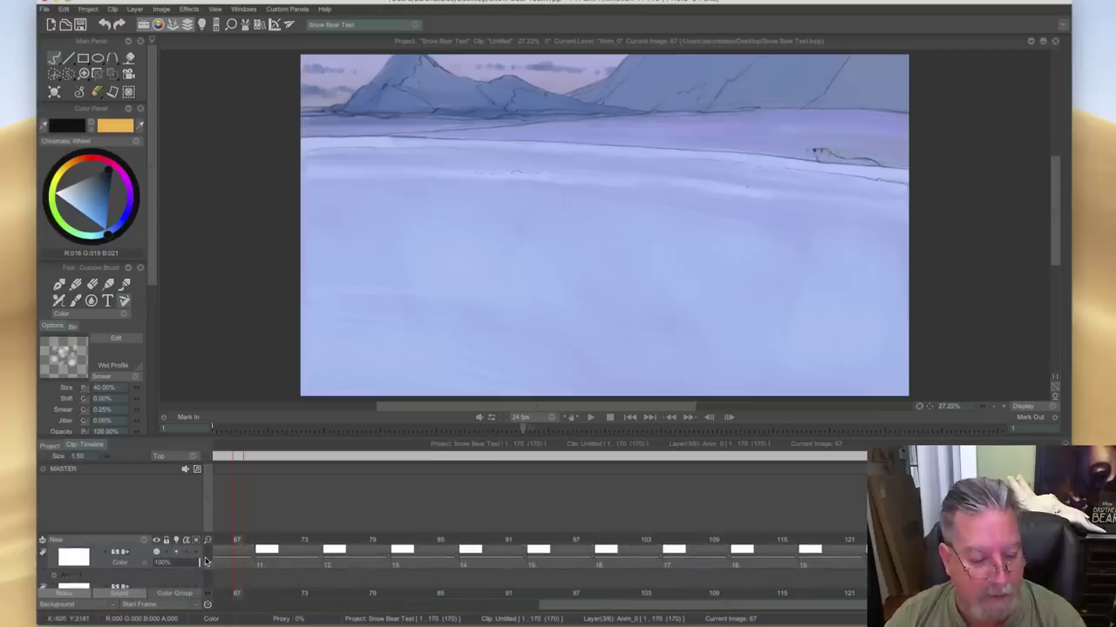
scroll(207, 568, down, 1)
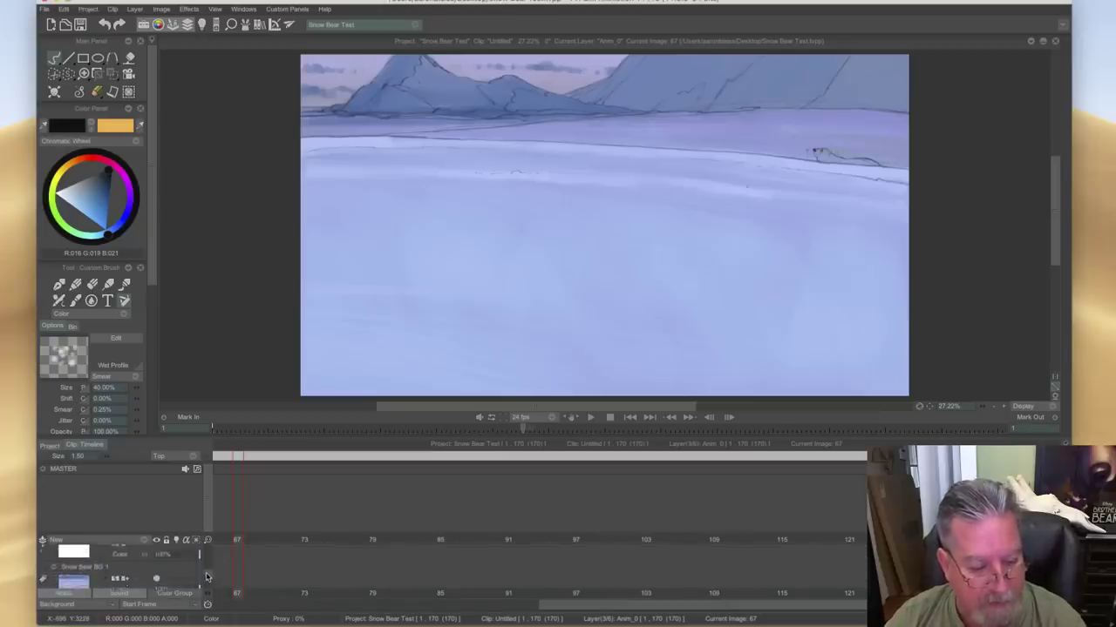
scroll(206, 577, down, 1)
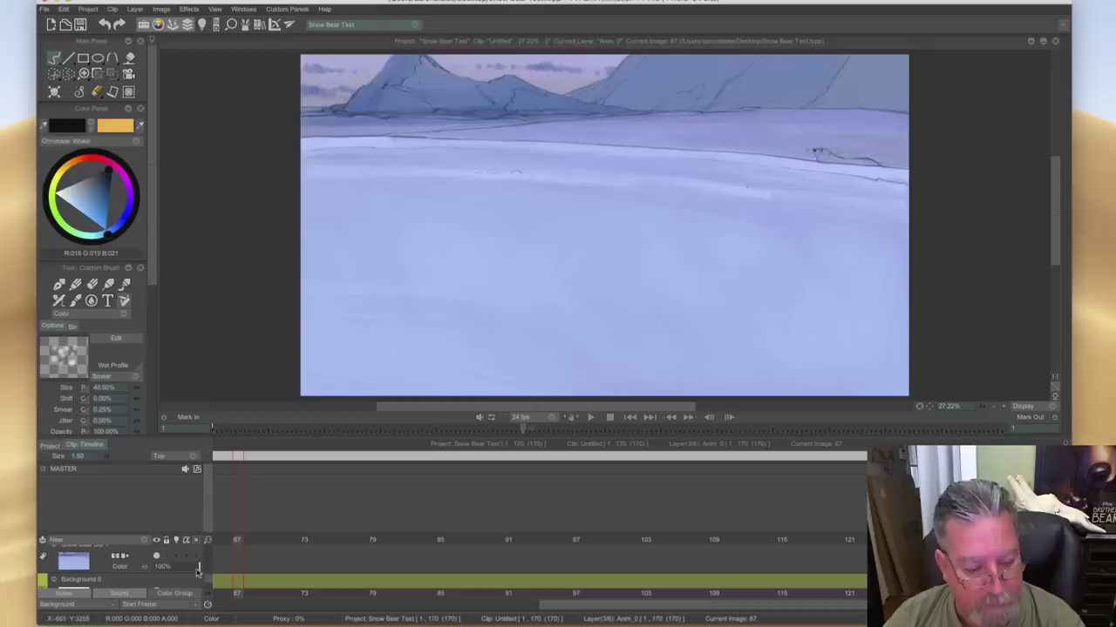
drag(198, 571, 174, 569)
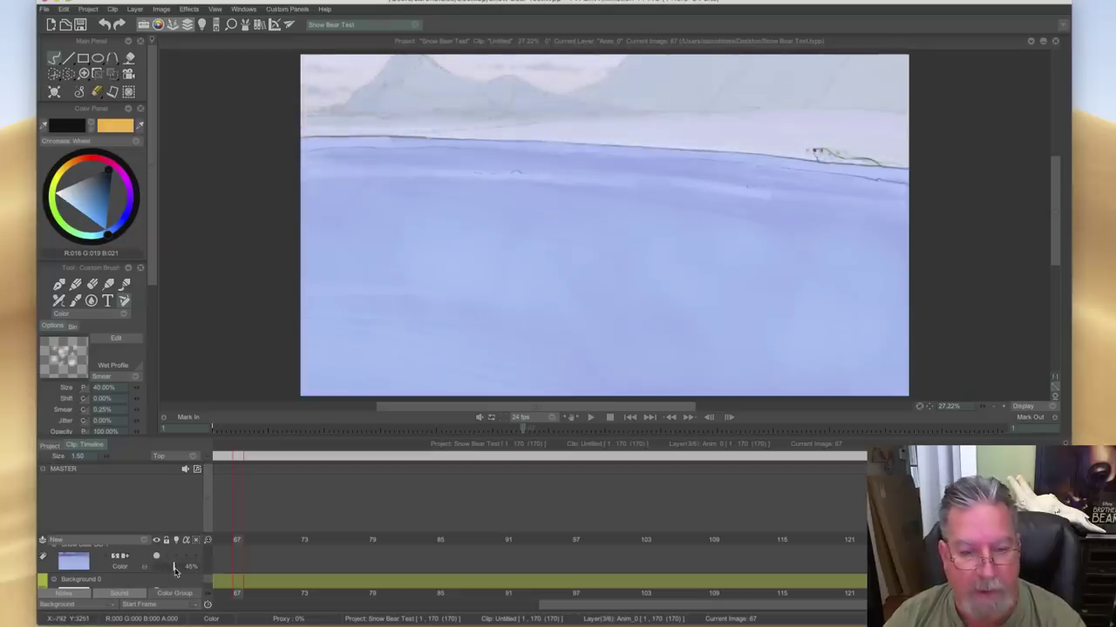
- Hide the Untitled-3 foreground snow layer
scroll(205, 577, up, 1)
drag(206, 577, 206, 561)
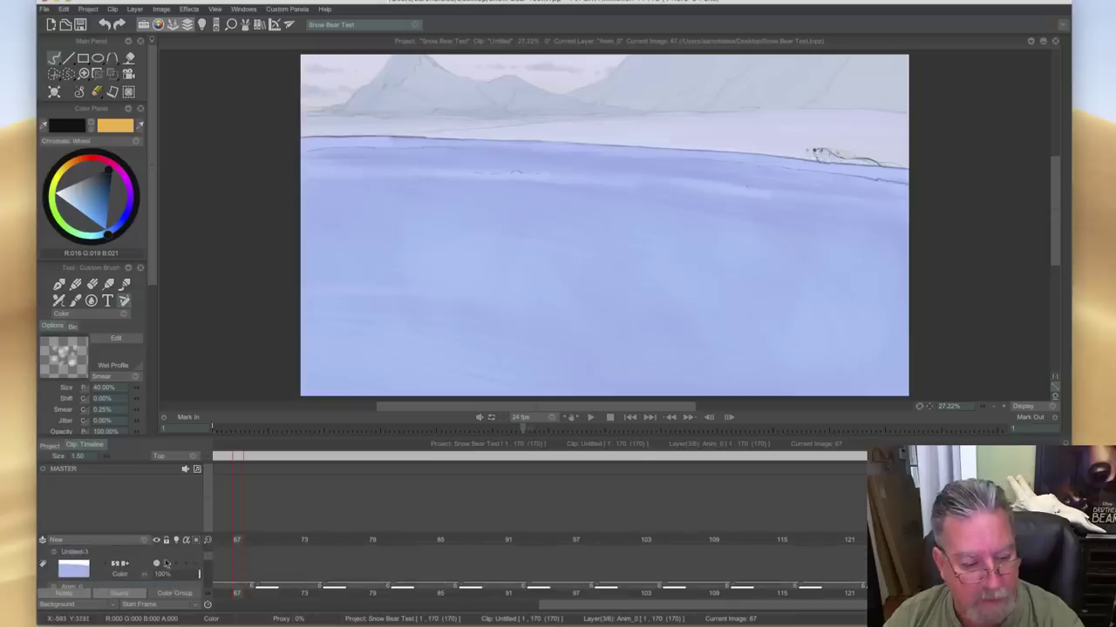
click(157, 563)
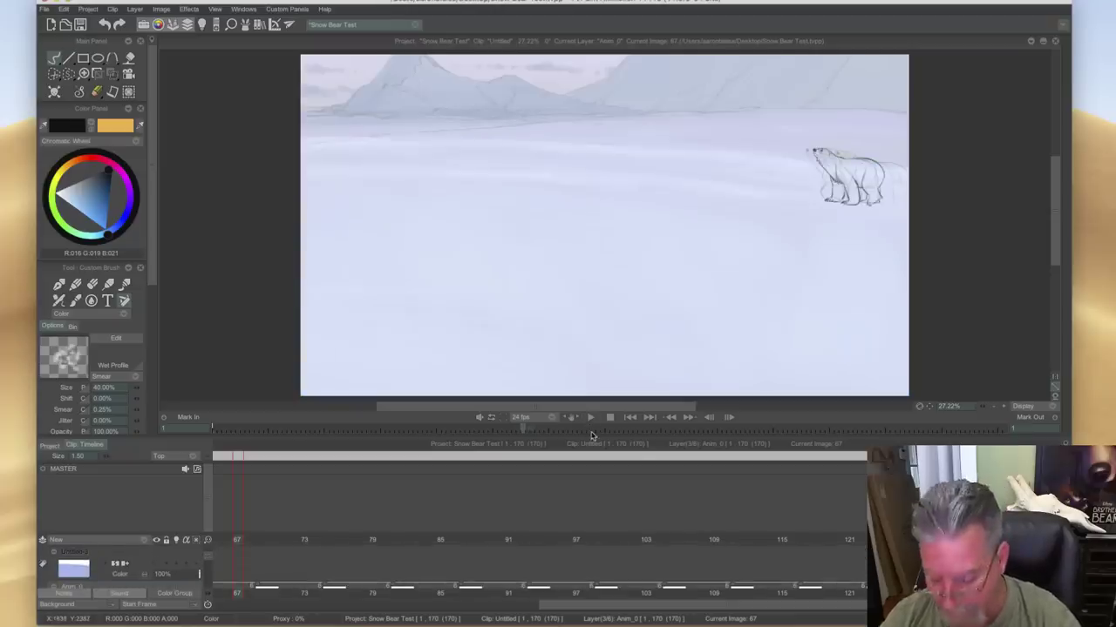
- Play the bear walk against the faded background, stop the playback and show the timeline again
key(F5)
click(593, 597)
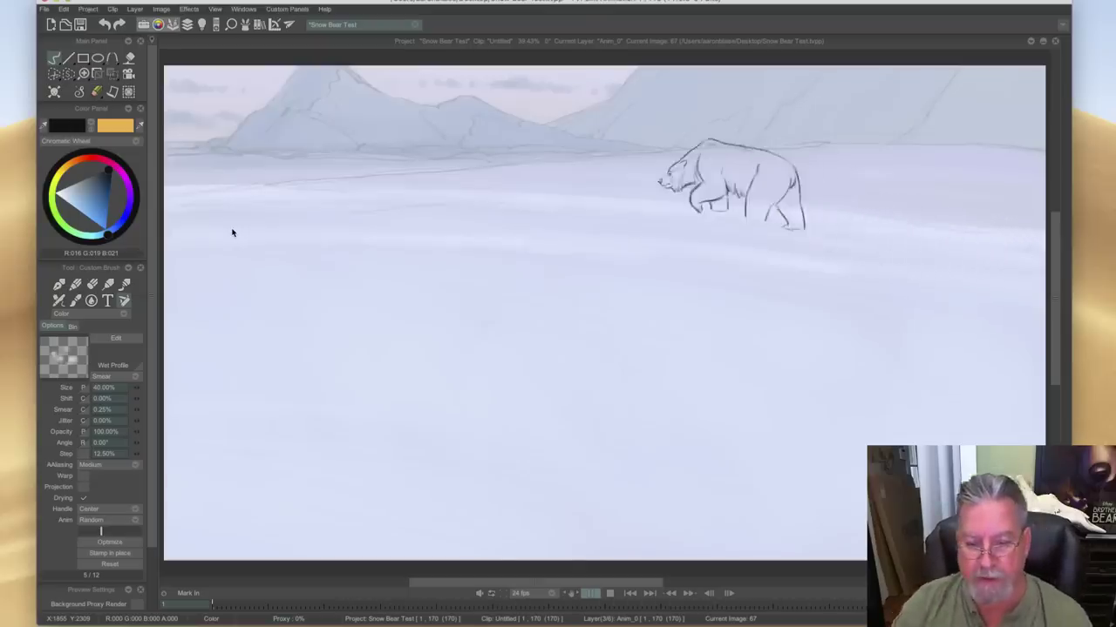
click(613, 598)
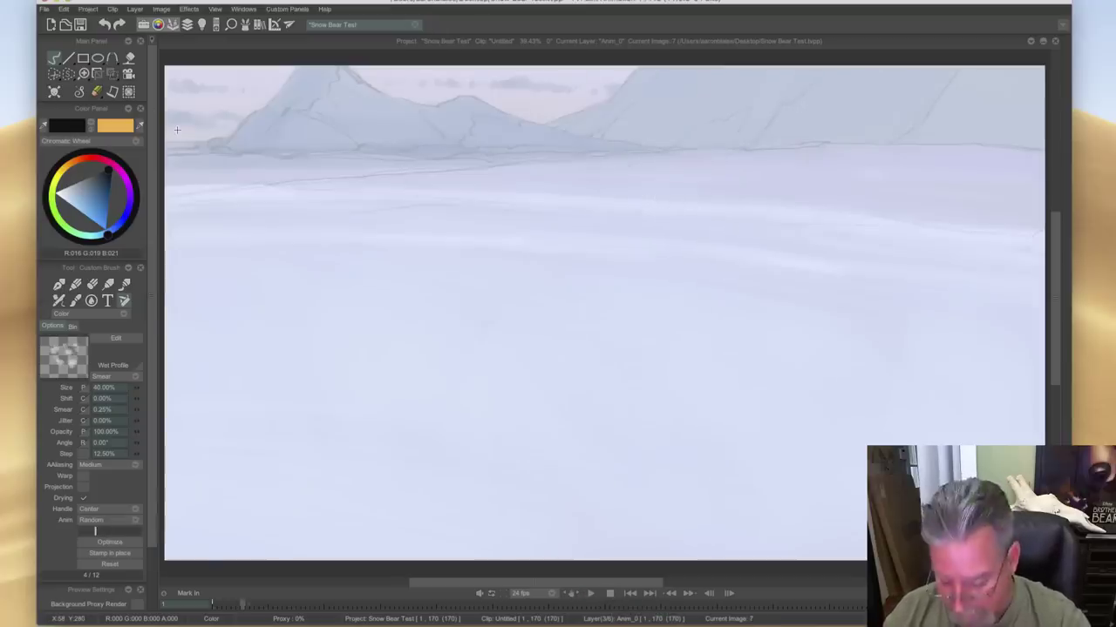
key(l)
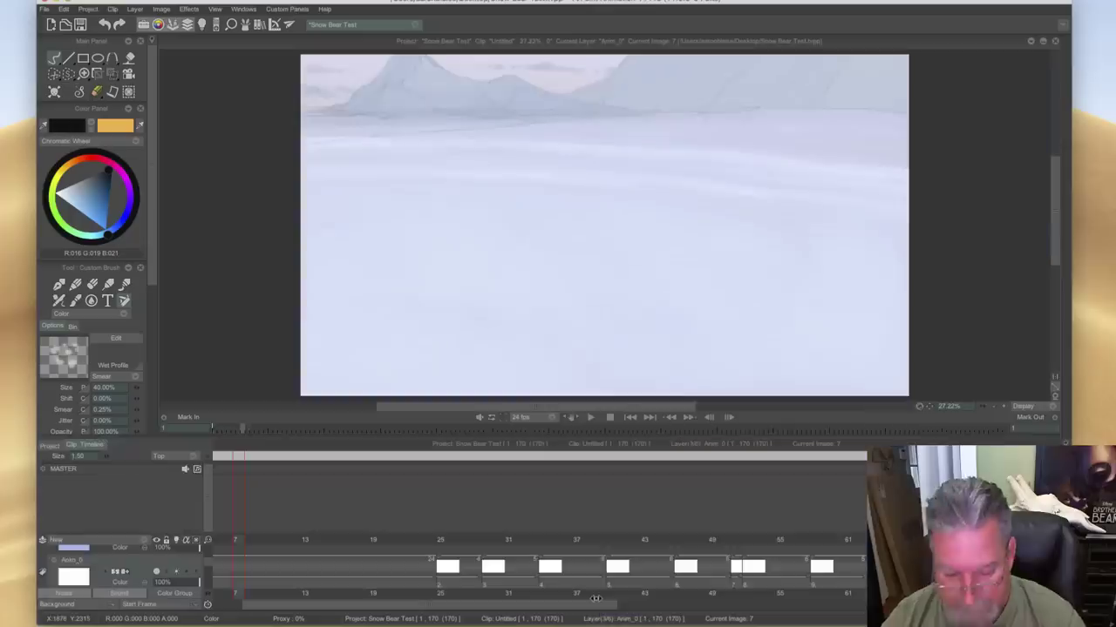
- Go to the last bear drawing at image 170 and advance to the blank image 171
drag(239, 539, 994, 540)
drag(568, 605, 1035, 606)
click(1049, 540)
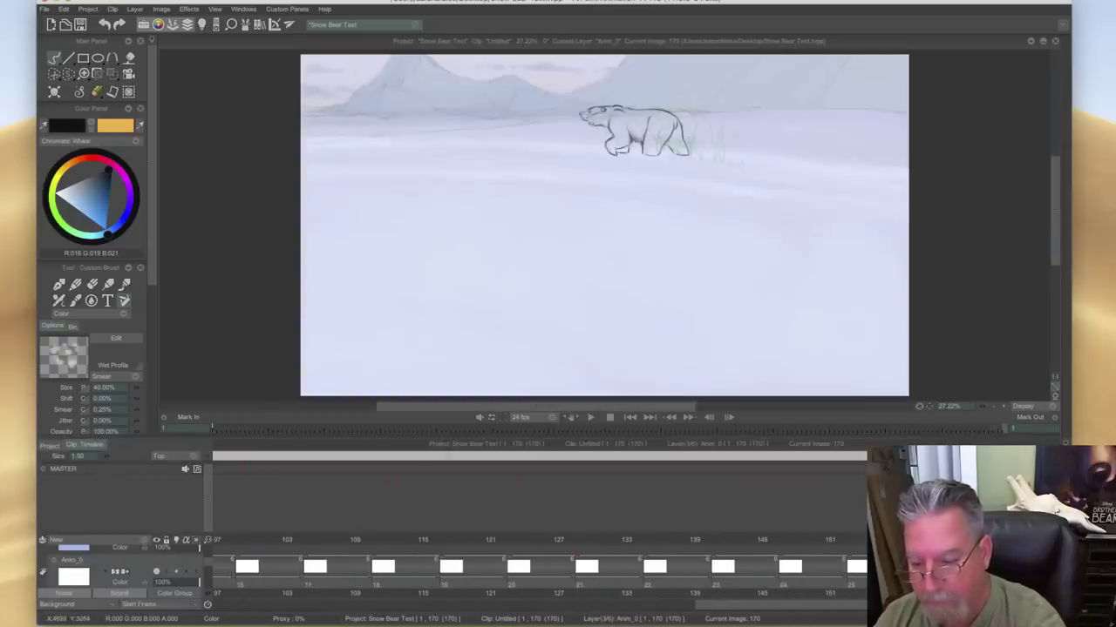
key(space)
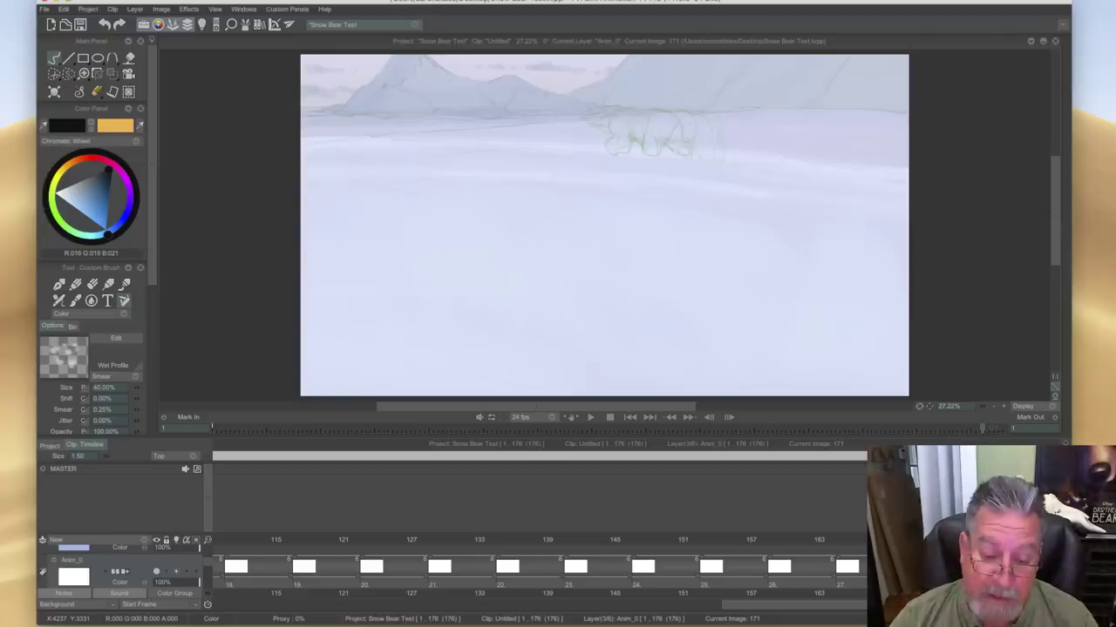
- Hide the timeline and zoom in on the bear's onion-skin outlines on image 171
key(Tab)
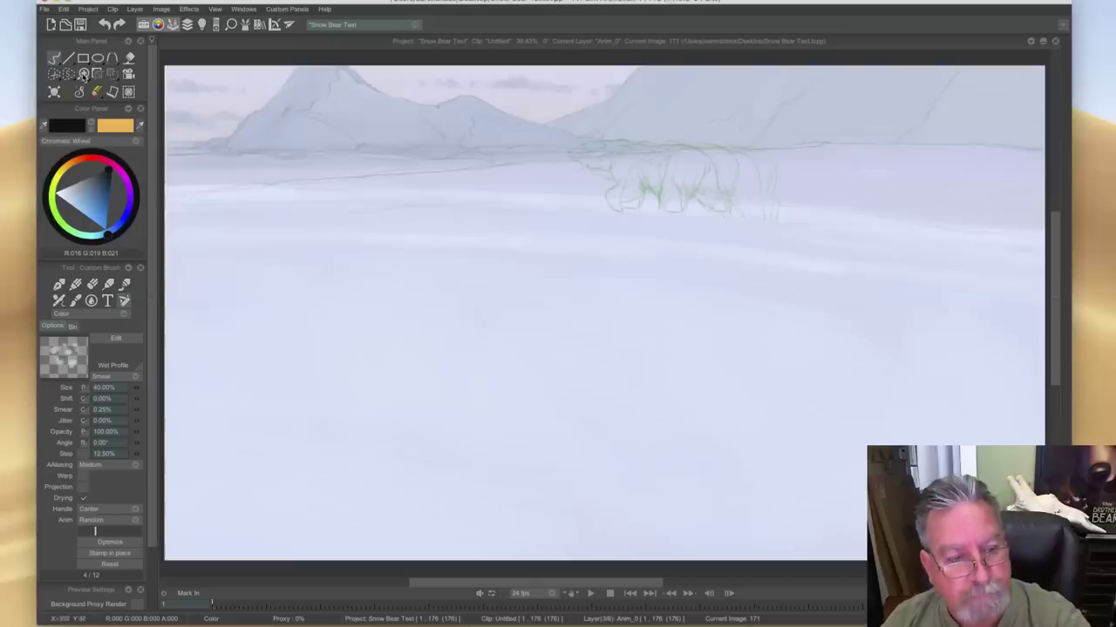
click(84, 75)
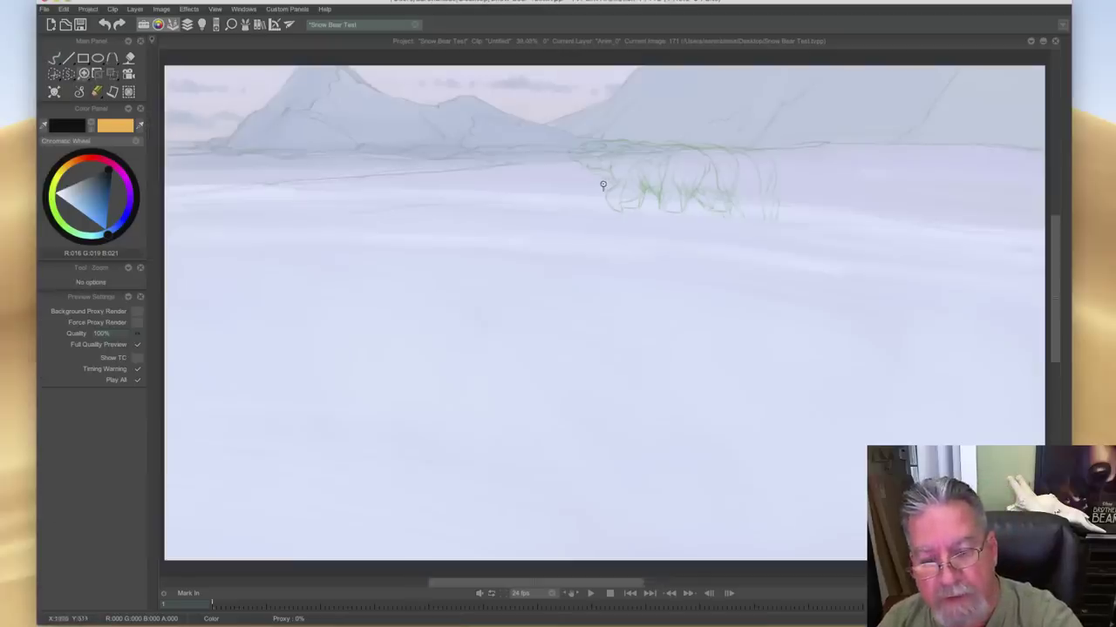
click(605, 184)
drag(549, 584, 563, 584)
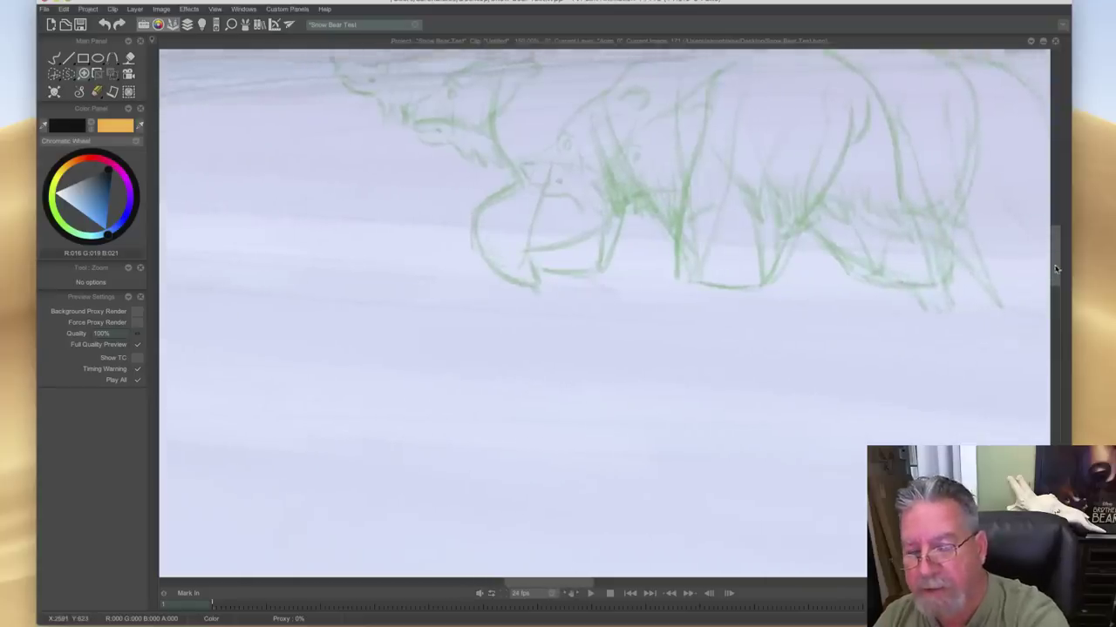
scroll(1051, 266, up, 5)
drag(536, 586, 535, 587)
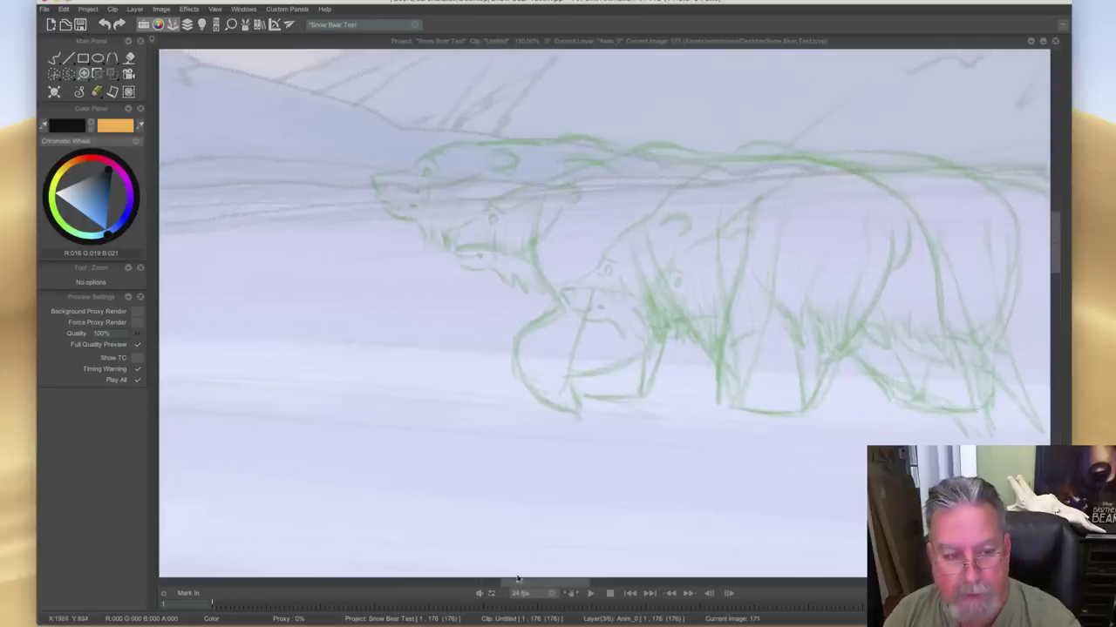
- Sketch short guide strokes for the shoulder and rump high points of the bear's back on image 171
click(99, 95)
click(79, 101)
key(Left)
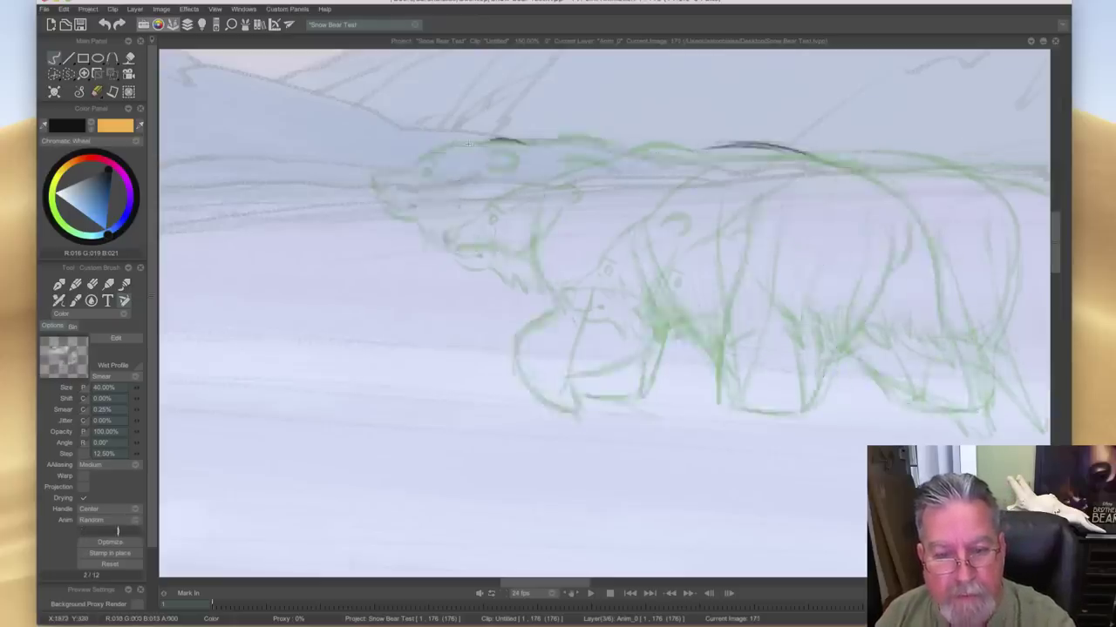
drag(477, 145, 523, 145)
key(Left)
key(Right)
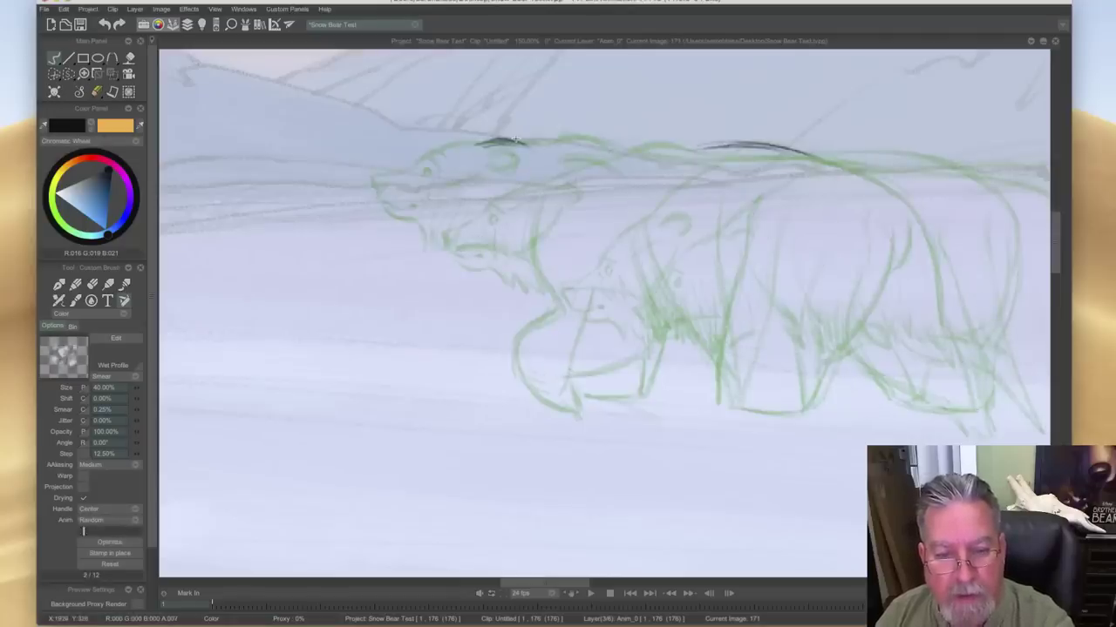
- Join the guide strokes into one continuous dark back line from the shoulders to the rump
drag(529, 145, 783, 151)
mouse_move(525, 144)
mouse_down()
mouse_move(805, 156)
mouse_move(833, 170)
mouse_up()
mouse_move(741, 145)
mouse_down()
mouse_move(527, 143)
mouse_move(569, 149)
mouse_up()
mouse_move(678, 147)
mouse_down()
mouse_move(731, 144)
mouse_move(819, 169)
mouse_up()
key(Right)
key(Left)
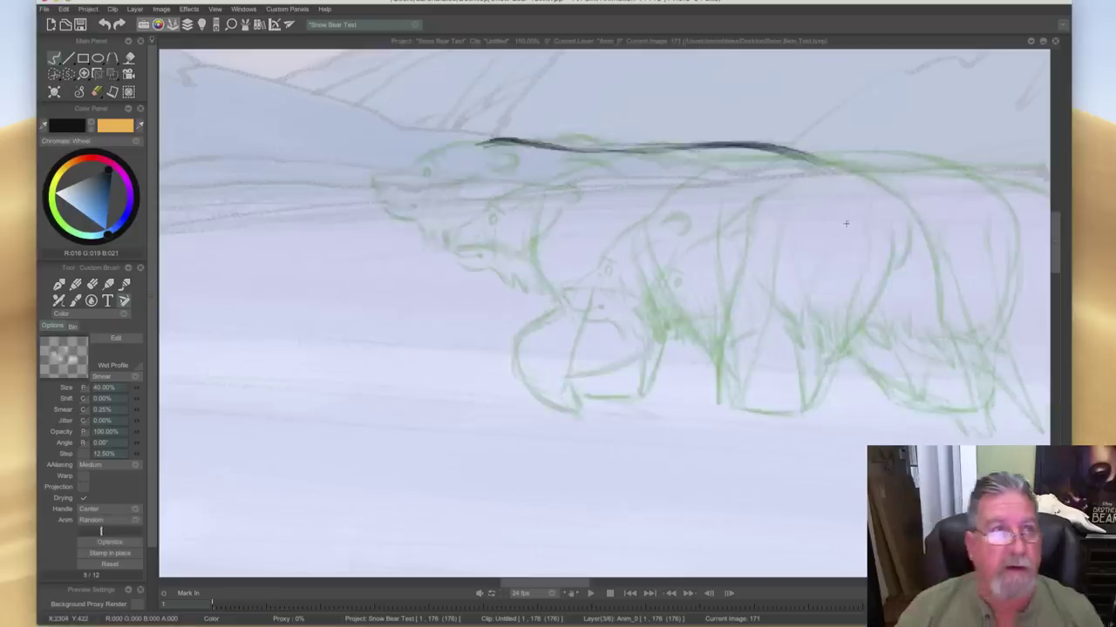
- Flip between image 171 and its neighbouring images to check the new back line against the previous pose
key(Right)
key(Left)
key(Right)
key(Left)
key(Right)
key(Left)
key(Right)
key(Left)
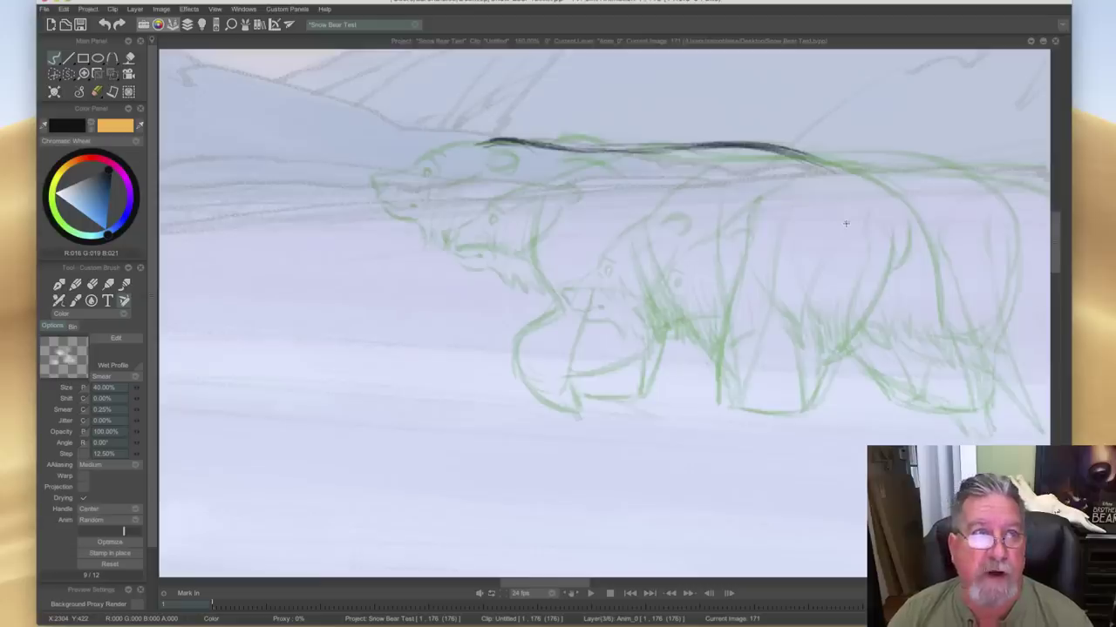
key(Right)
key(Right)
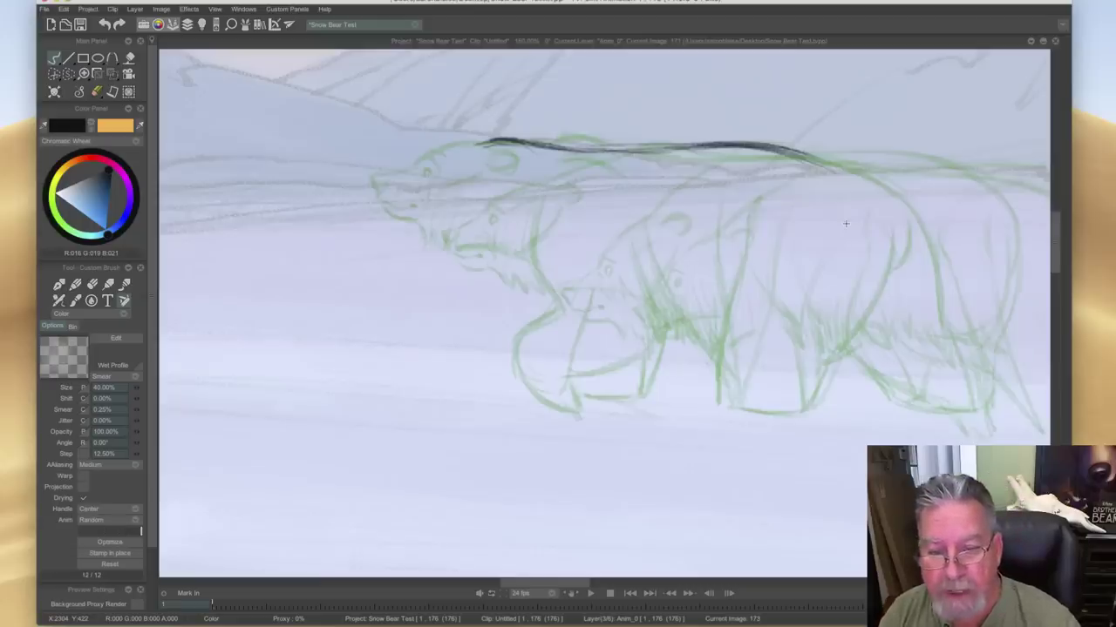
- Check the position in the timeline, return to image 171 and hide the timeline again
key(l)
key(Left)
key(Left)
key(Left)
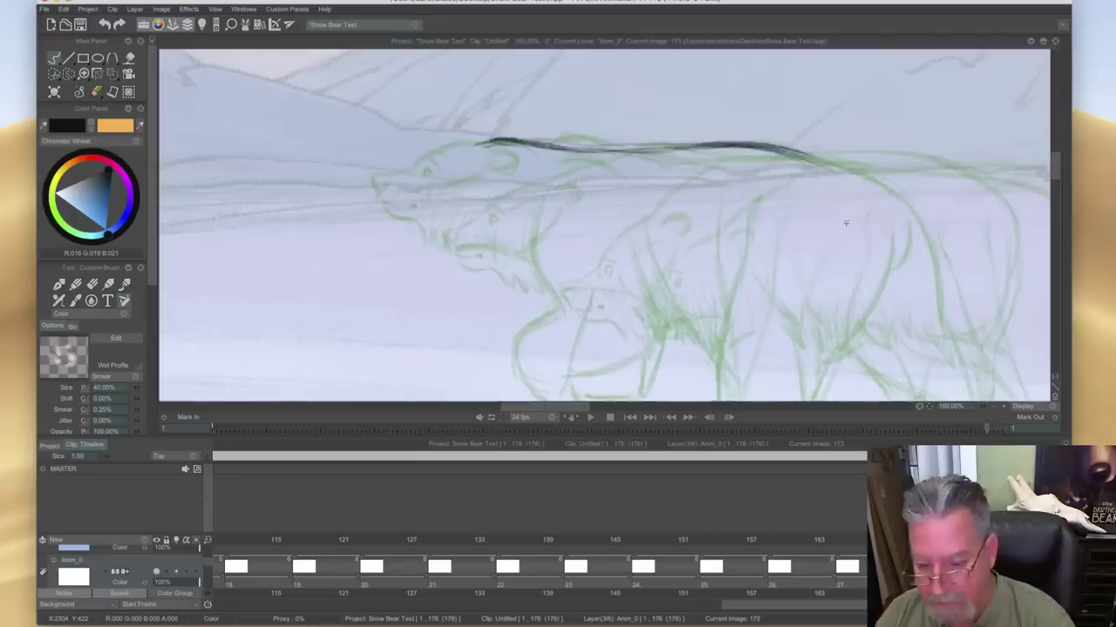
key(ctrl+t)
key(Right)
key(Right)
key(Right)
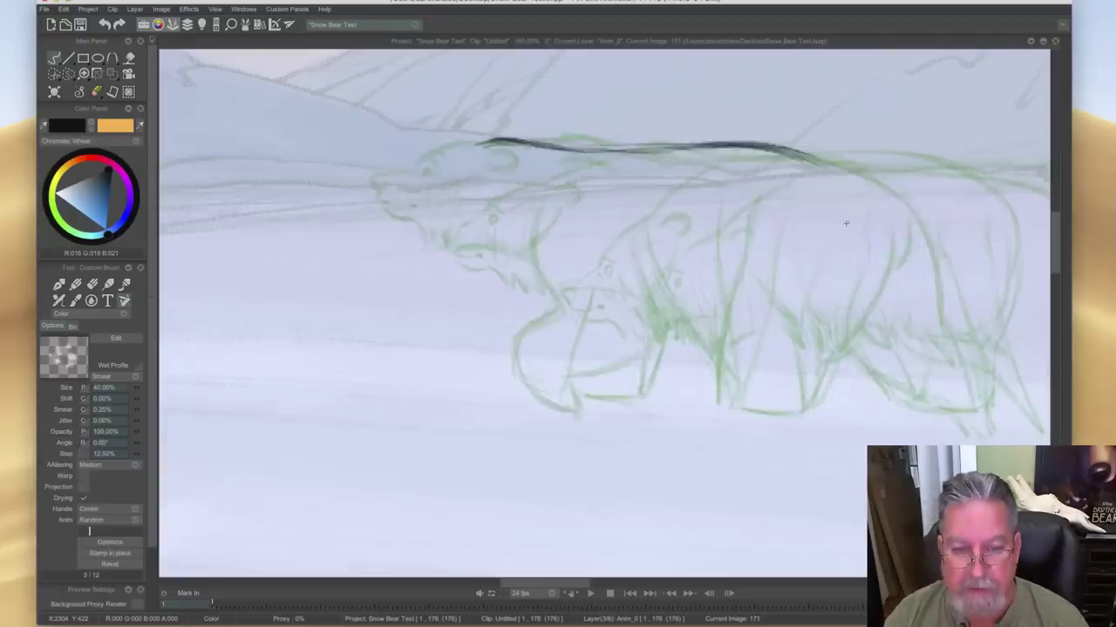
- Compare image 171 with the preceding drawings to judge the back's movement and the leg placement
key(Left)
key(Left)
key(Left)
key(Right)
key(Right)
key(Right)
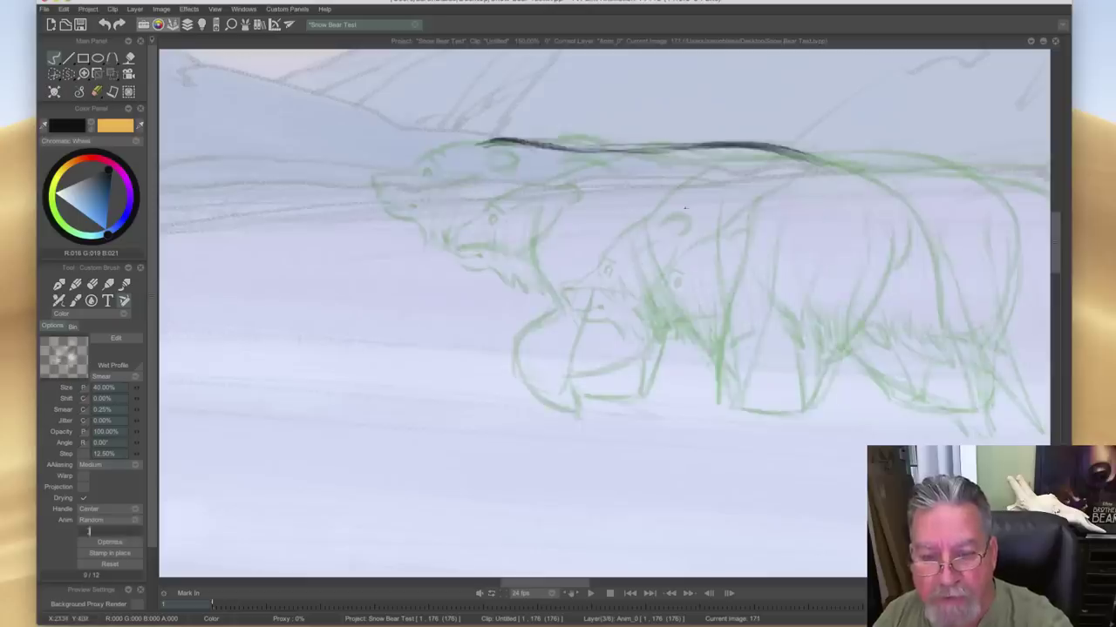
key(Left)
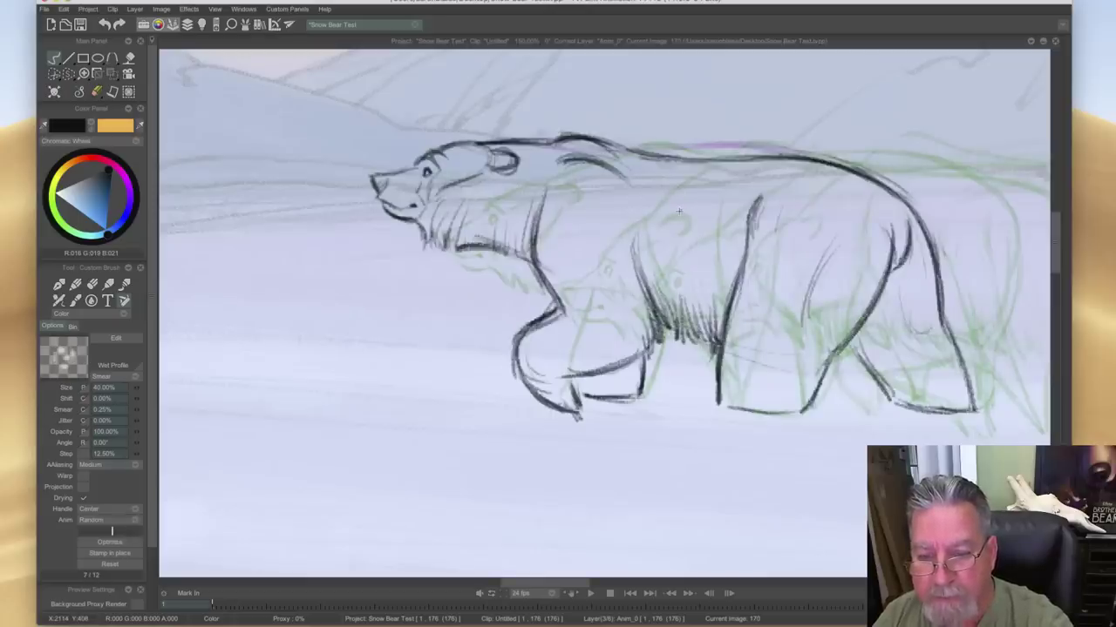
key(Right)
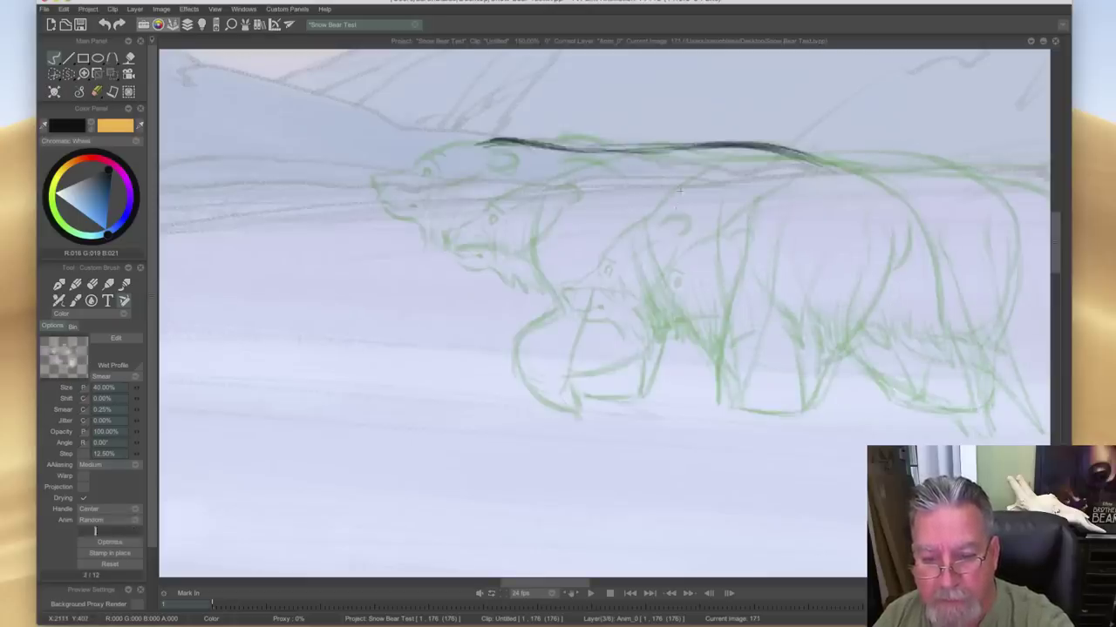
- Sketch the front edge of the near hind leg and curve the back line down over the rump
mouse_move(678, 212)
mouse_down()
mouse_move(684, 312)
mouse_move(715, 401)
mouse_move(690, 319)
mouse_up()
drag(834, 177, 858, 213)
drag(789, 147, 850, 192)
drag(730, 142, 868, 213)
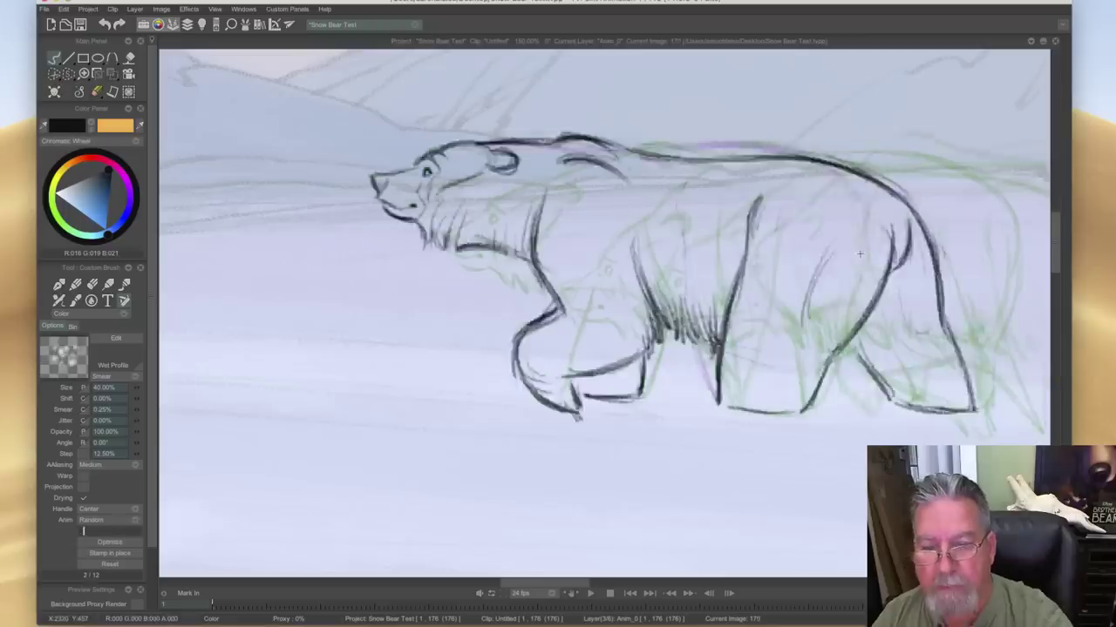
key(Right)
key(Left)
key(Right)
key(Left)
key(Right)
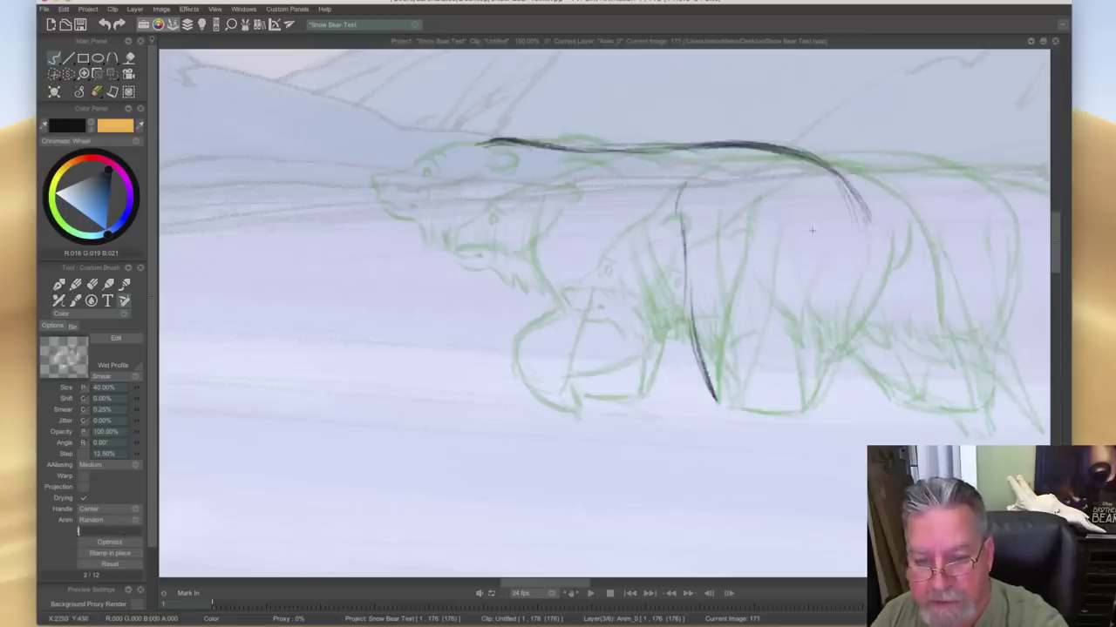
- Draw the rear edge of the near hind leg from the thigh down to the foot
drag(831, 215, 825, 301)
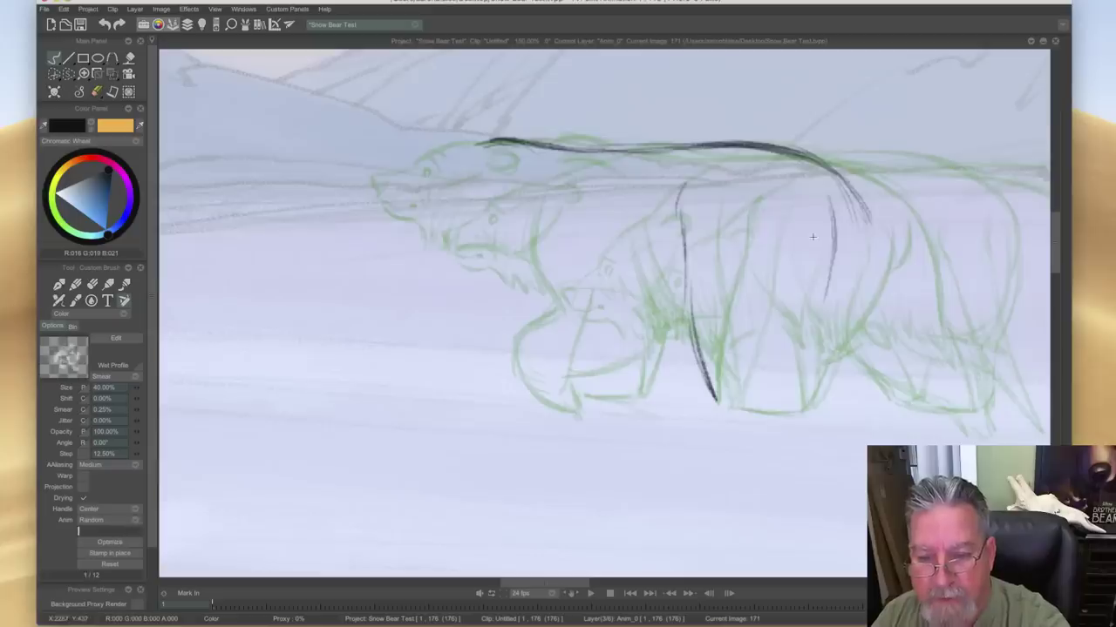
drag(834, 237, 824, 304)
drag(833, 192, 809, 402)
drag(817, 332, 805, 412)
drag(814, 364, 801, 410)
key(Left)
key(Right)
- Extend the rump contour down behind the thigh and start the far hind leg at the hock
drag(849, 188, 860, 304)
drag(847, 203, 830, 268)
mouse_move(846, 203)
mouse_down()
mouse_move(832, 256)
mouse_move(849, 305)
mouse_up()
key(Left)
mouse_move(861, 239)
mouse_down()
mouse_move(864, 311)
mouse_move(854, 296)
mouse_move(886, 307)
mouse_move(878, 361)
mouse_up()
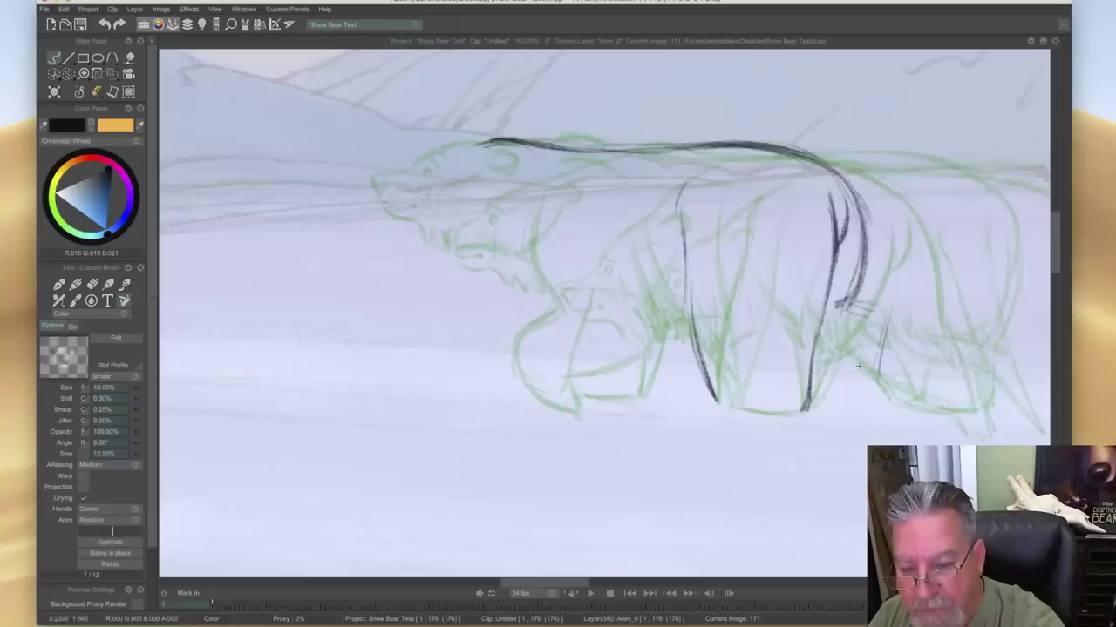
- Draw the far hind leg's lower section and foot behind the near hind leg
mouse_move(877, 312)
mouse_down()
mouse_move(859, 358)
mouse_move(856, 404)
mouse_up()
drag(880, 347, 870, 417)
mouse_move(877, 316)
mouse_down()
mouse_move(872, 335)
mouse_move(899, 304)
mouse_move(870, 335)
mouse_up()
drag(868, 376, 872, 416)
drag(815, 366, 841, 372)
key(Left)
key(Right)
key(Left)
key(Right)
- Strengthen the far hind leg's contour down to the foot and compare it with the neighbouring drawings
mouse_move(863, 294)
mouse_down()
mouse_move(854, 405)
mouse_move(817, 361)
mouse_move(837, 369)
mouse_move(867, 416)
mouse_up()
key(Right)
key(Left)
key(Right)
key(Left)
key(Left)
key(Right)
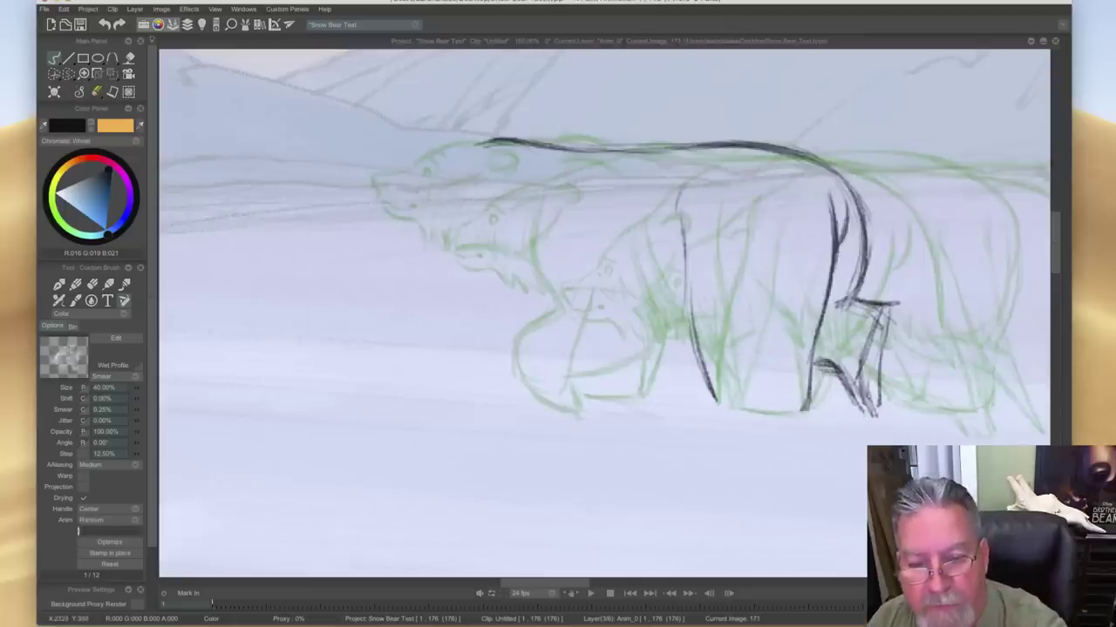
- Darken the near hind leg's front edge, draw the sole of its foot and compare it with image 170
drag(685, 250, 697, 363)
mouse_move(688, 317)
mouse_down()
mouse_move(713, 399)
mouse_move(793, 414)
mouse_up()
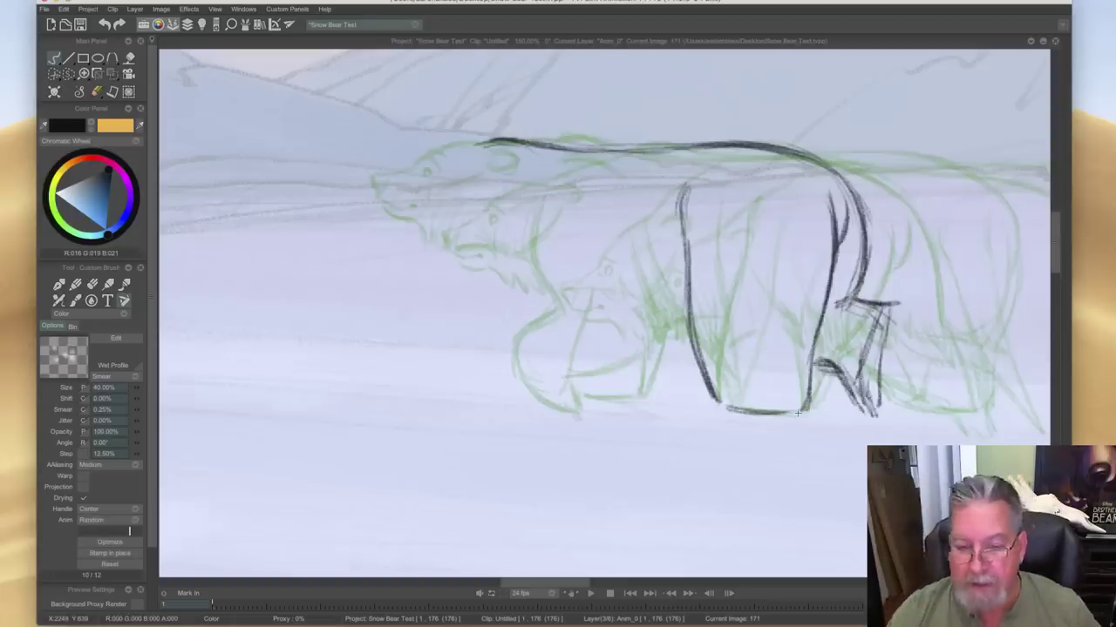
key(Left)
key(Right)
key(Left)
key(Right)
key(Left)
key(Left)
key(Right)
key(Left)
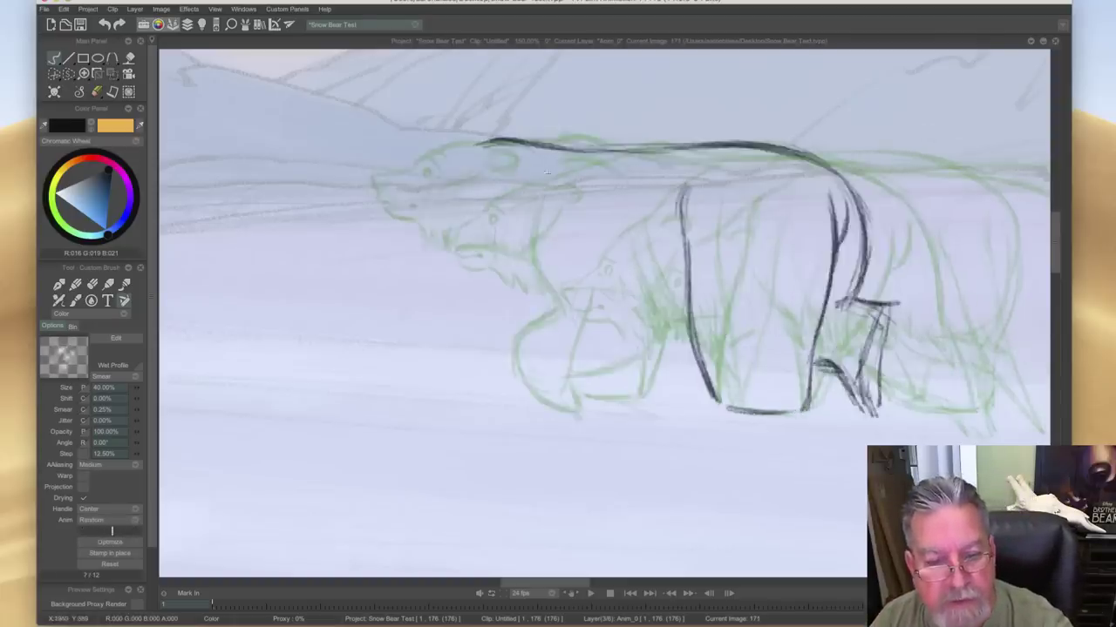
- Rough in the straight front edge and the sole of the bear's planted front leg
drag(463, 190, 433, 402)
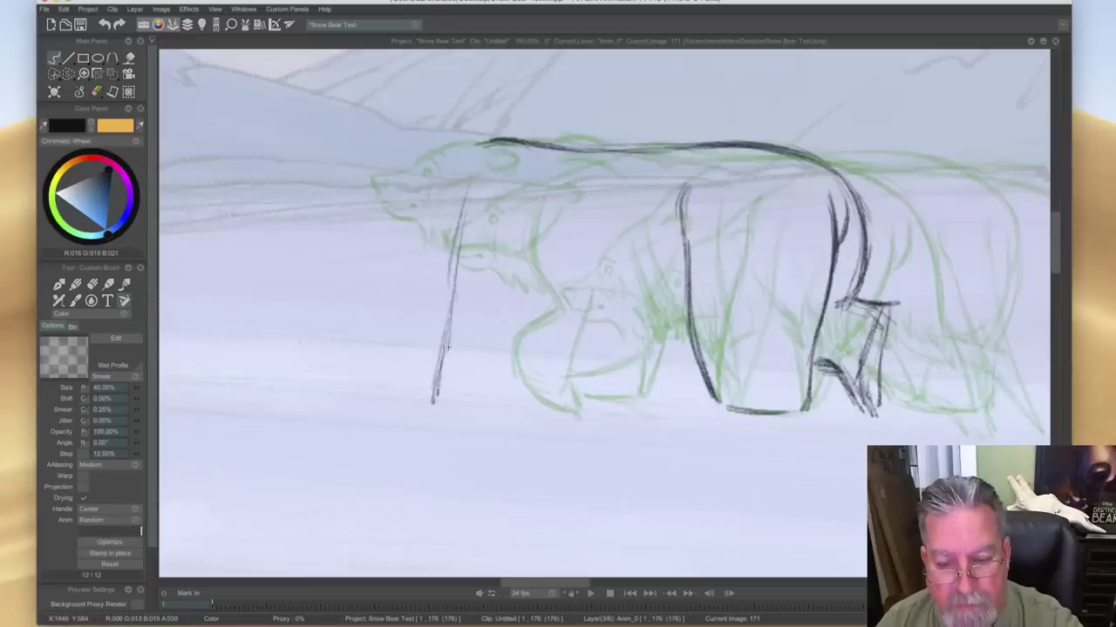
key(Right)
key(Left)
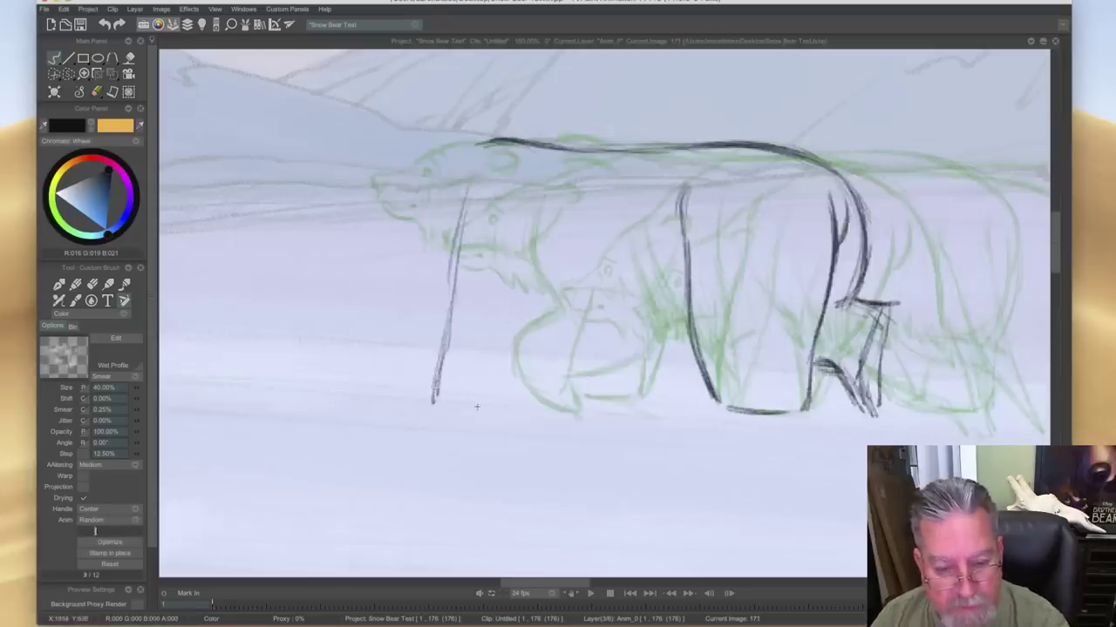
drag(455, 404, 494, 405)
key(Right)
key(Left)
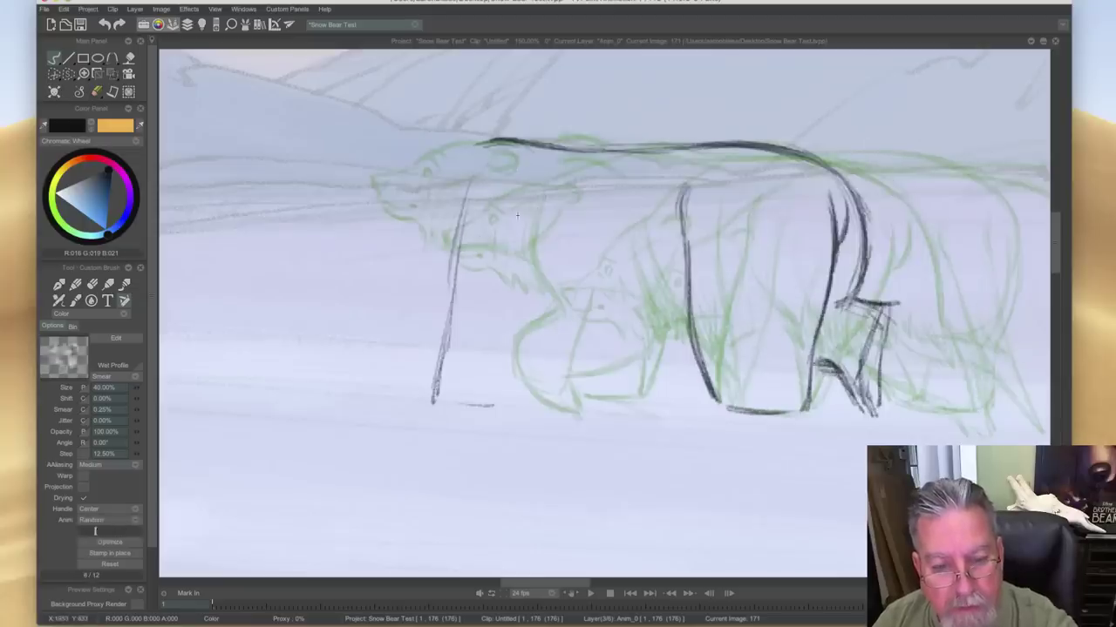
- Darken the planted front leg's front edge, add its rear edge and close the foot along the sole
drag(464, 186, 441, 370)
key(Left)
key(Right)
mouse_move(534, 242)
mouse_down()
mouse_move(535, 338)
mouse_move(502, 406)
mouse_up()
drag(530, 345, 504, 405)
mouse_move(526, 328)
mouse_down()
mouse_move(498, 405)
mouse_move(445, 404)
mouse_up()
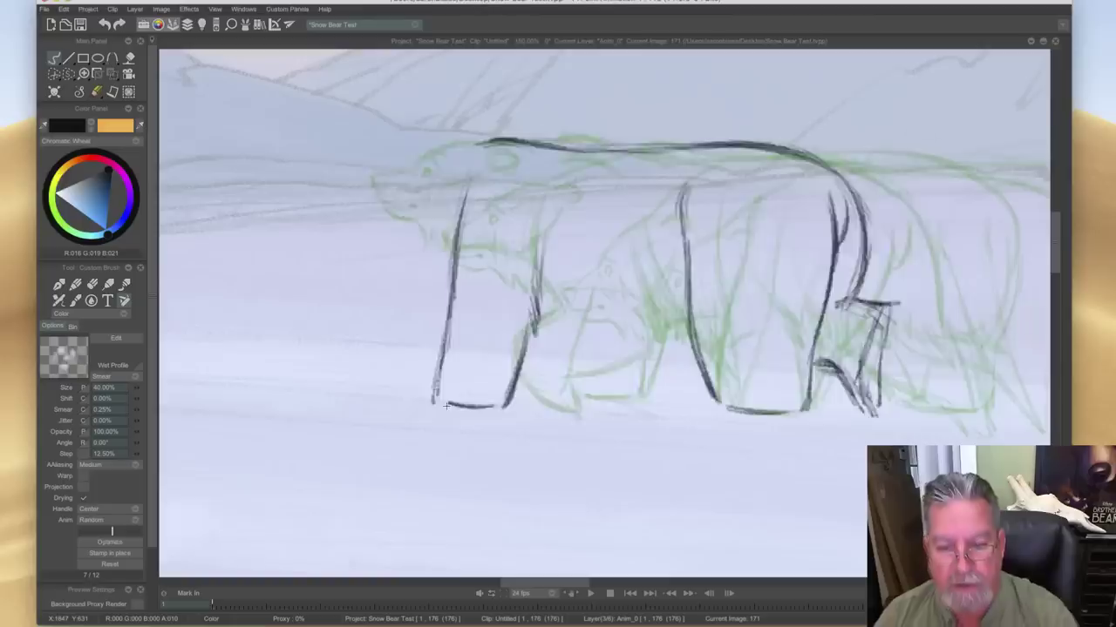
- Draw jagged fur along the belly between the front leg and the near hind leg
drag(550, 278, 549, 314)
mouse_move(565, 304)
mouse_down()
mouse_move(570, 319)
mouse_move(584, 317)
mouse_up()
mouse_move(586, 324)
mouse_down()
mouse_move(587, 290)
mouse_move(598, 322)
mouse_move(679, 337)
mouse_up()
drag(676, 325, 690, 338)
- Flip between image 171 and its neighbours to examine the legs and belly fur in motion
key(Left)
key(Right)
key(Left)
key(Right)
key(Right)
key(Left)
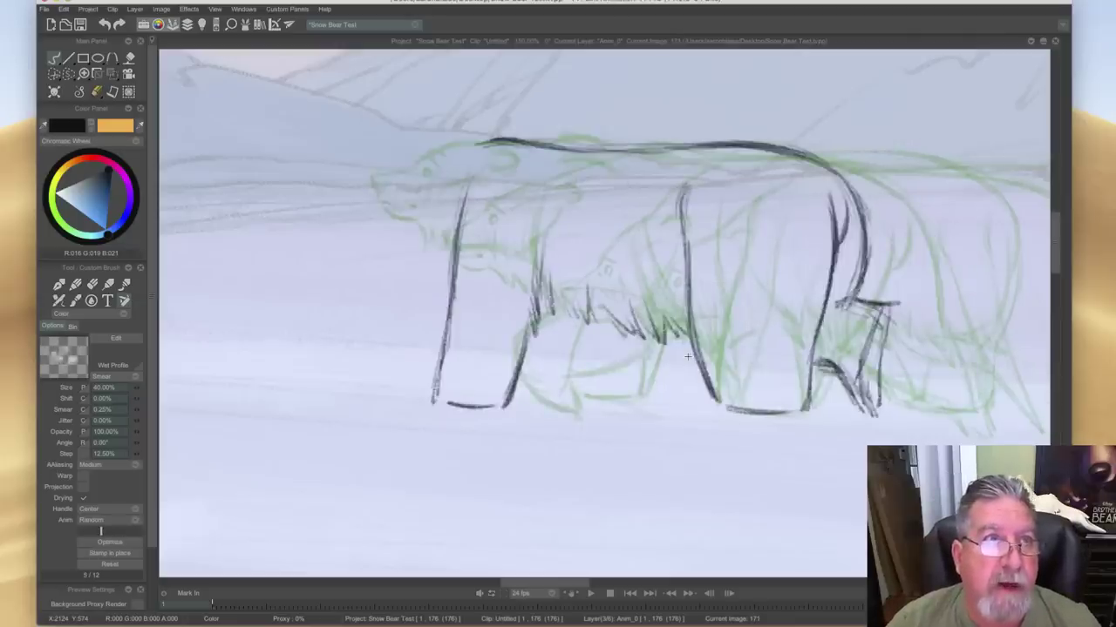
key(Right)
key(Left)
key(Right)
key(Left)
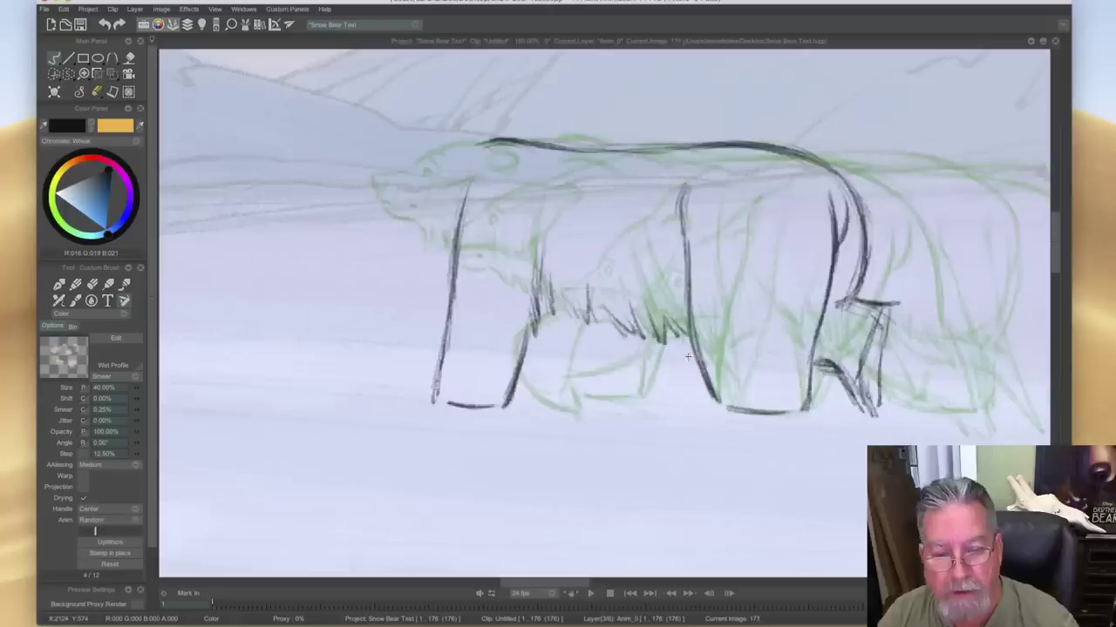
- Extend the front leg's rear edge upward, darken its front edge and compare the pose with image 170
drag(541, 240, 535, 275)
drag(470, 173, 439, 383)
key(Left)
key(Right)
key(Left)
key(Right)
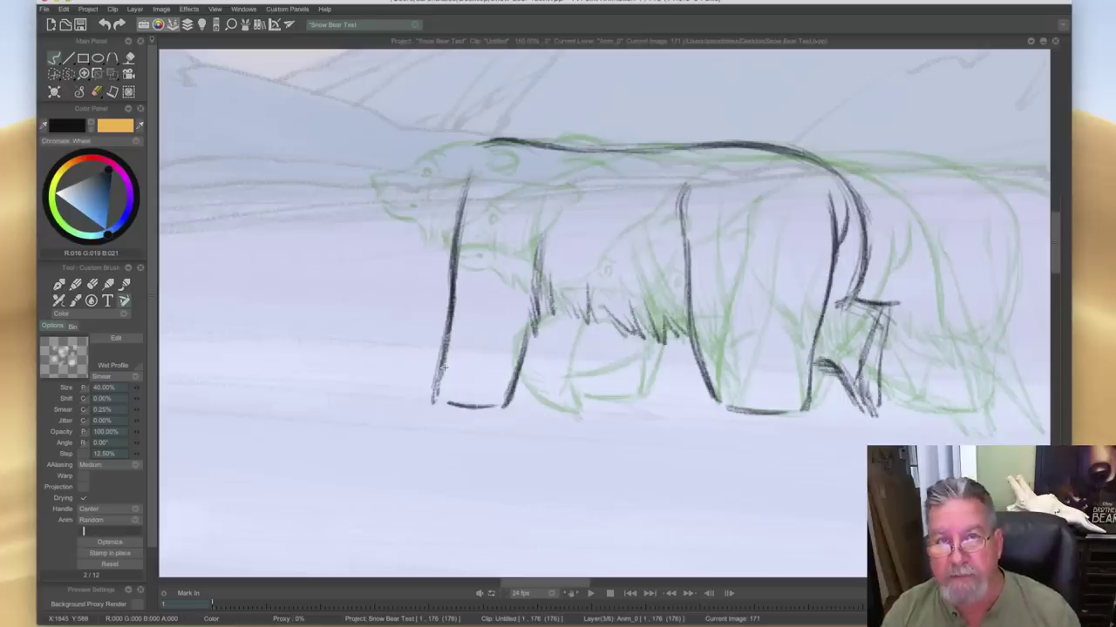
key(Left)
key(Right)
key(Left)
key(Right)
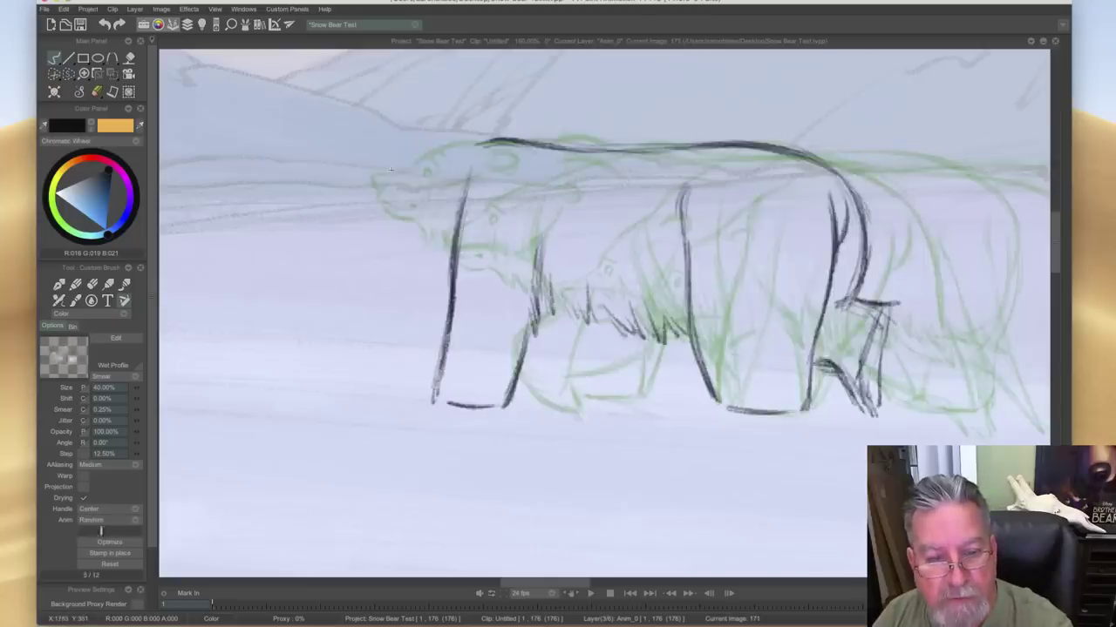
key(Left)
key(Right)
- Draw the top of the neck forward from the shoulders, refining it with eraser and brush against image 170
mouse_move(460, 144)
mouse_down()
mouse_move(392, 166)
mouse_move(460, 147)
mouse_move(418, 129)
mouse_move(479, 144)
mouse_move(410, 128)
mouse_move(534, 149)
mouse_up()
key(Left)
key(Right)
key(e)
key(Left)
key(Right)
key(b)
key(Left)
key(Right)
key(Left)
key(Right)
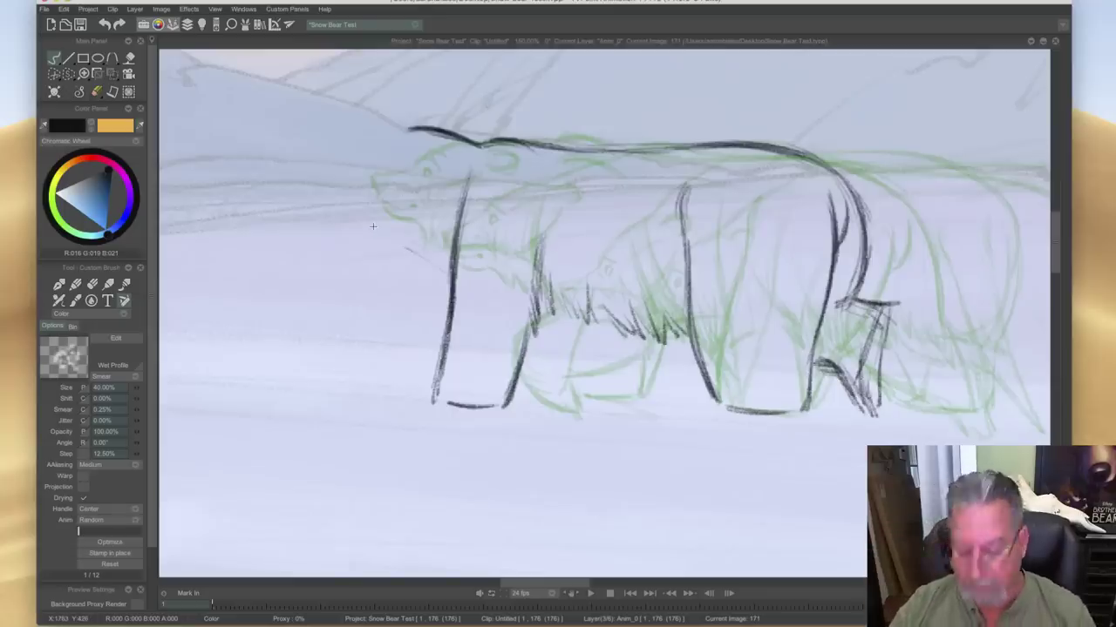
key(Left)
key(Right)
key(Left)
key(Right)
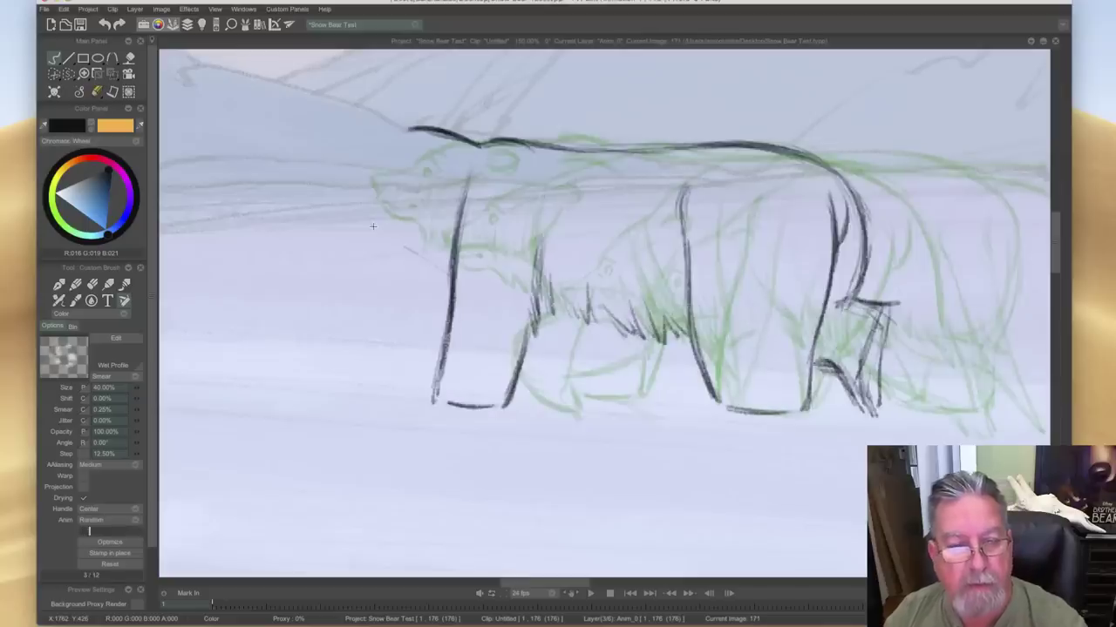
- Mark the top of the head ahead of the neck line and check its placement against image 170
drag(387, 122, 392, 123)
key(Left)
key(Right)
key(Left)
key(Right)
key(Left)
key(Right)
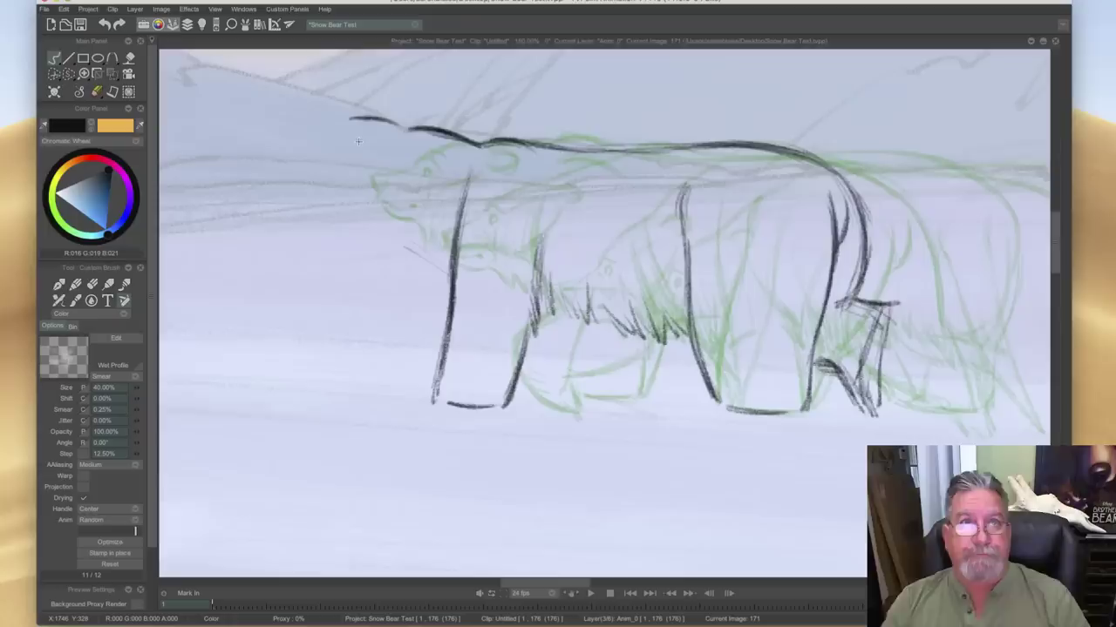
key(Left)
key(Right)
key(Left)
key(Right)
key(Left)
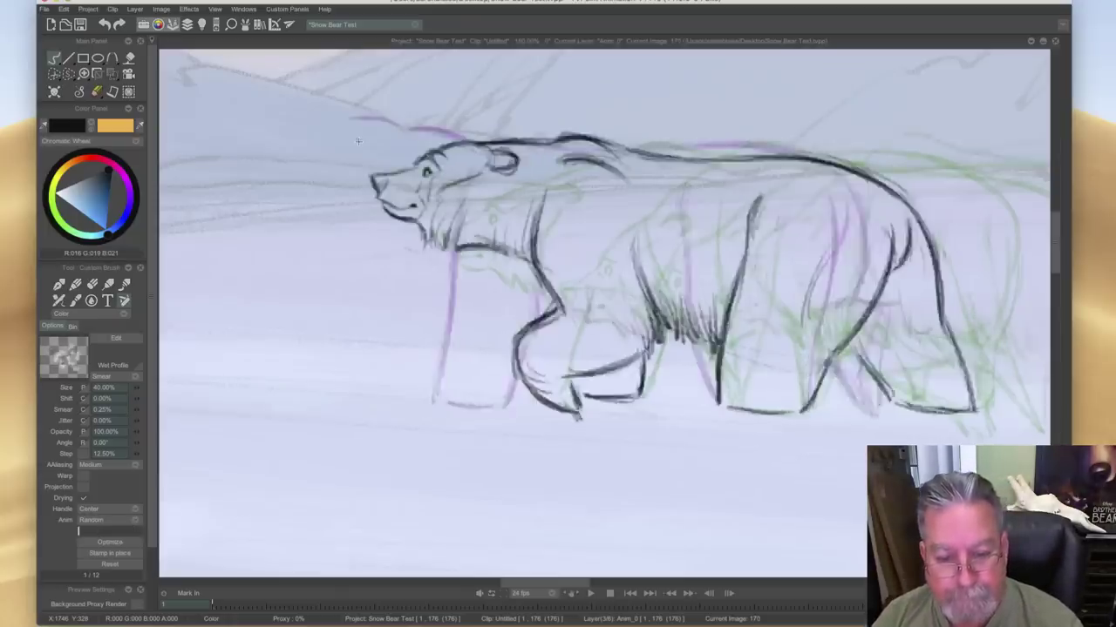
- Draw the far front leg on image 171, with its front edge, rear edge and sole, below the belly fur
key(Right)
drag(629, 341, 633, 393)
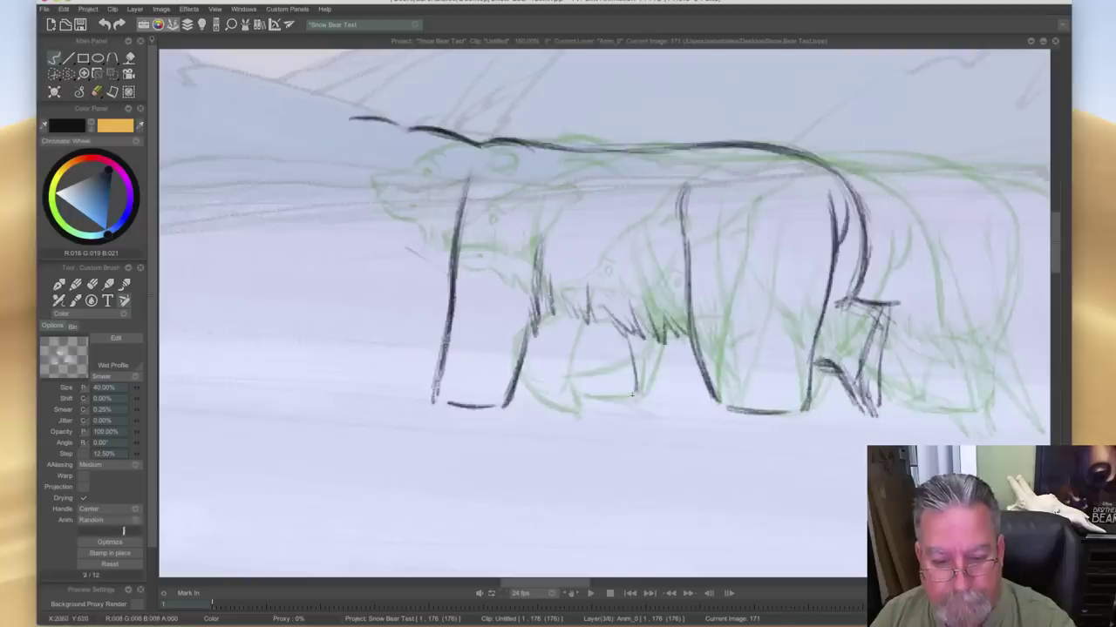
drag(552, 341, 573, 400)
mouse_move(550, 321)
mouse_down()
mouse_move(571, 392)
mouse_move(606, 397)
mouse_move(572, 396)
mouse_move(634, 397)
mouse_up()
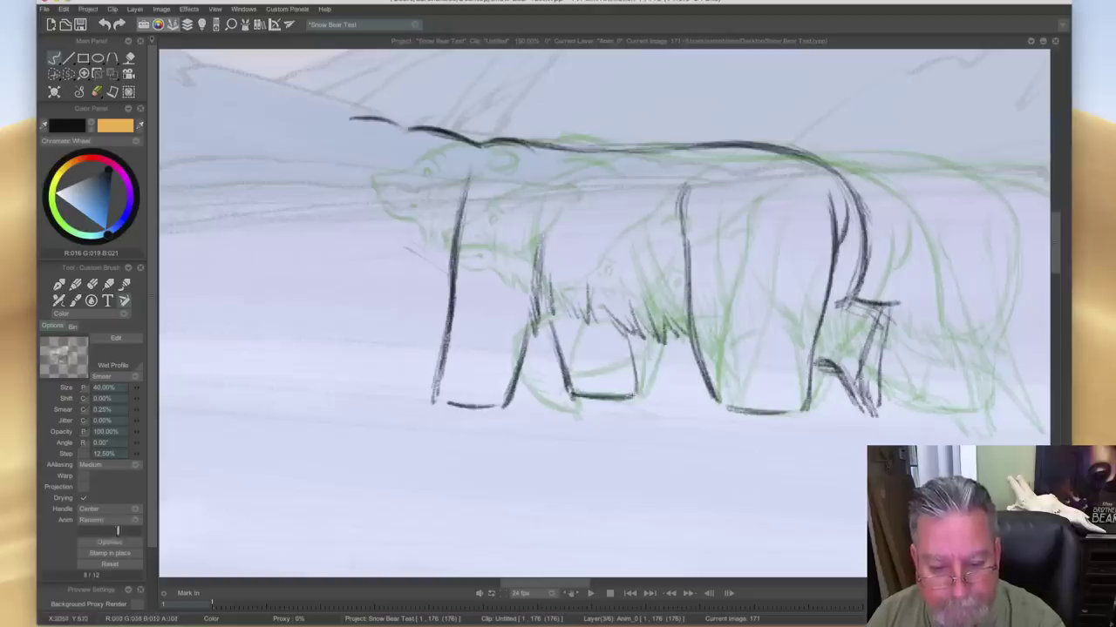
drag(564, 361, 571, 394)
drag(629, 334, 636, 383)
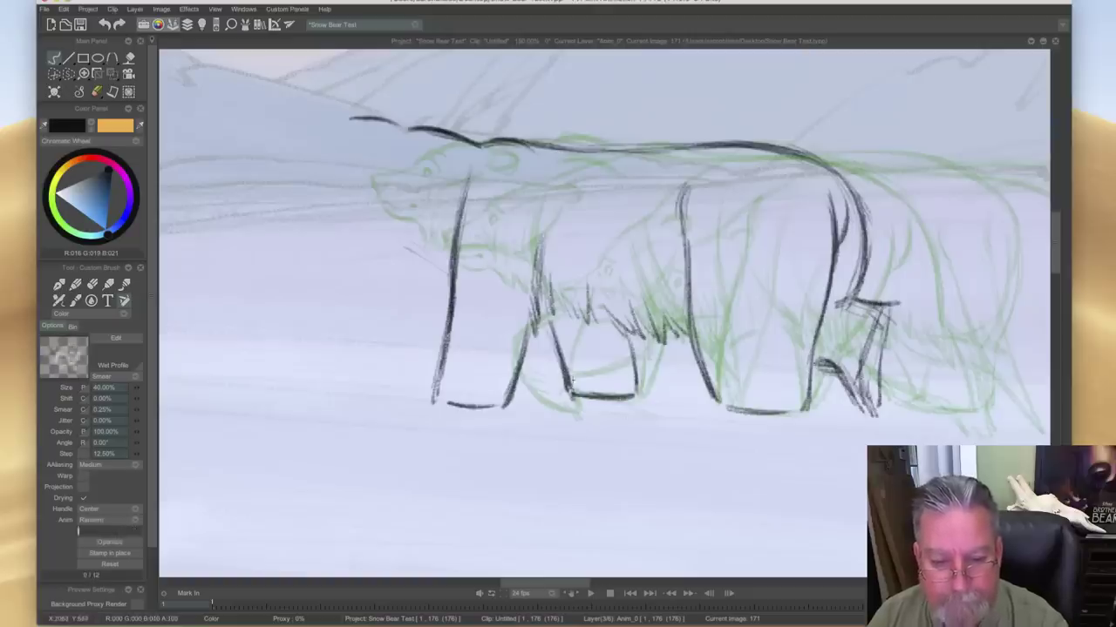
- Flip between images 170 and 171 to examine the leg placement and the head's movement
key(Left)
key(Right)
key(Left)
key(Right)
key(Left)
key(Right)
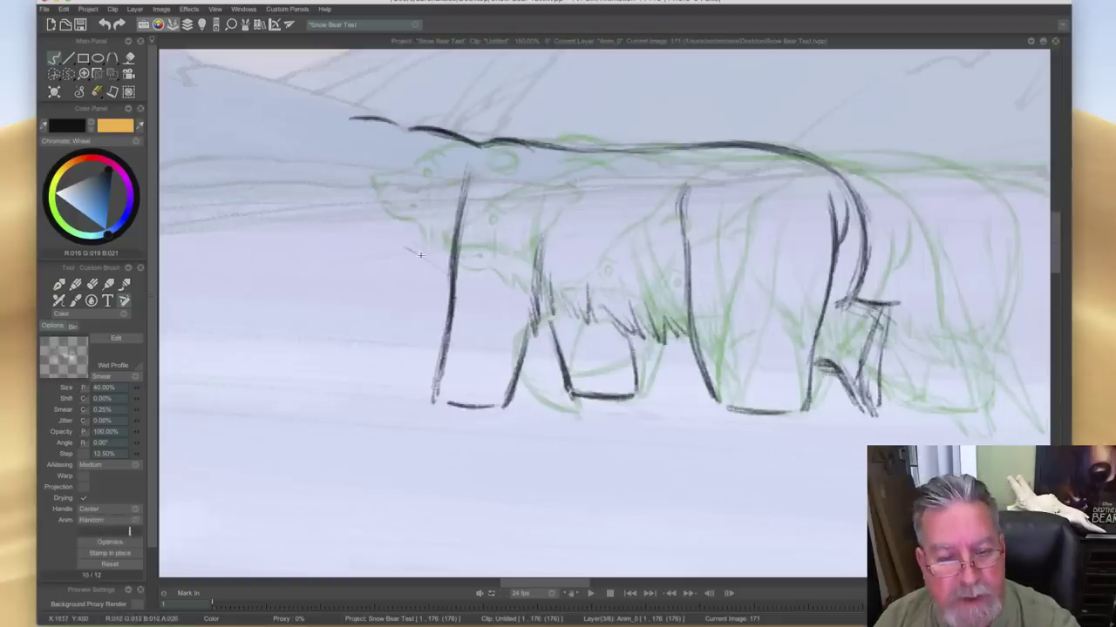
key(Left)
key(Right)
key(Left)
key(Right)
key(Left)
key(Right)
key(Left)
key(Right)
- Erase the rough top of the neck and head, and redraw it slightly lower ahead of the shoulders
drag(348, 118, 475, 142)
key(Left)
key(Right)
key(e)
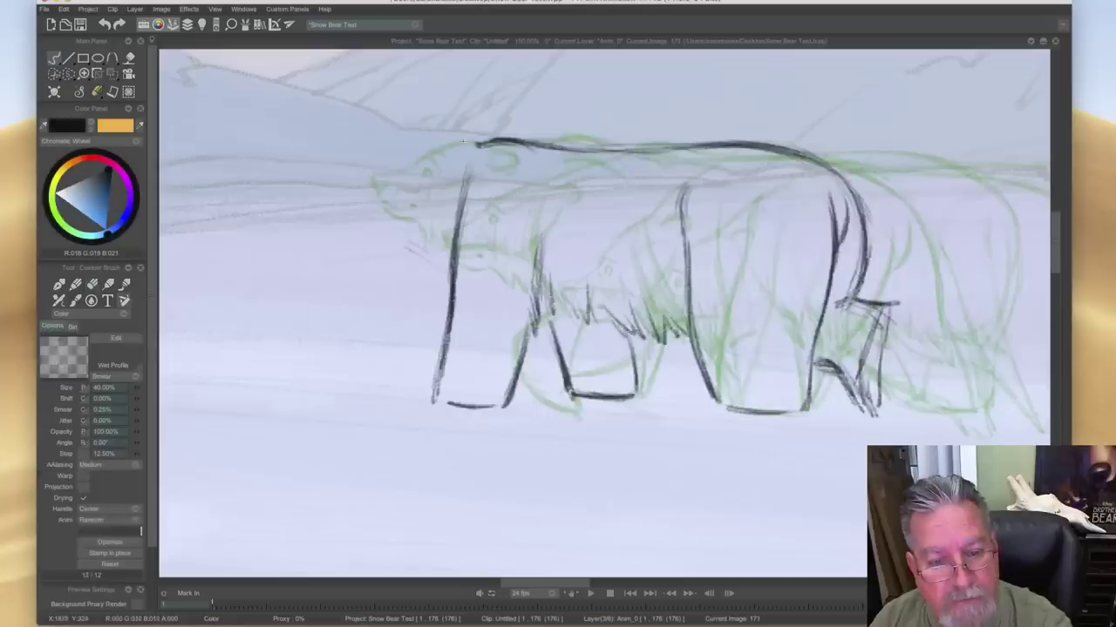
drag(475, 143, 353, 132)
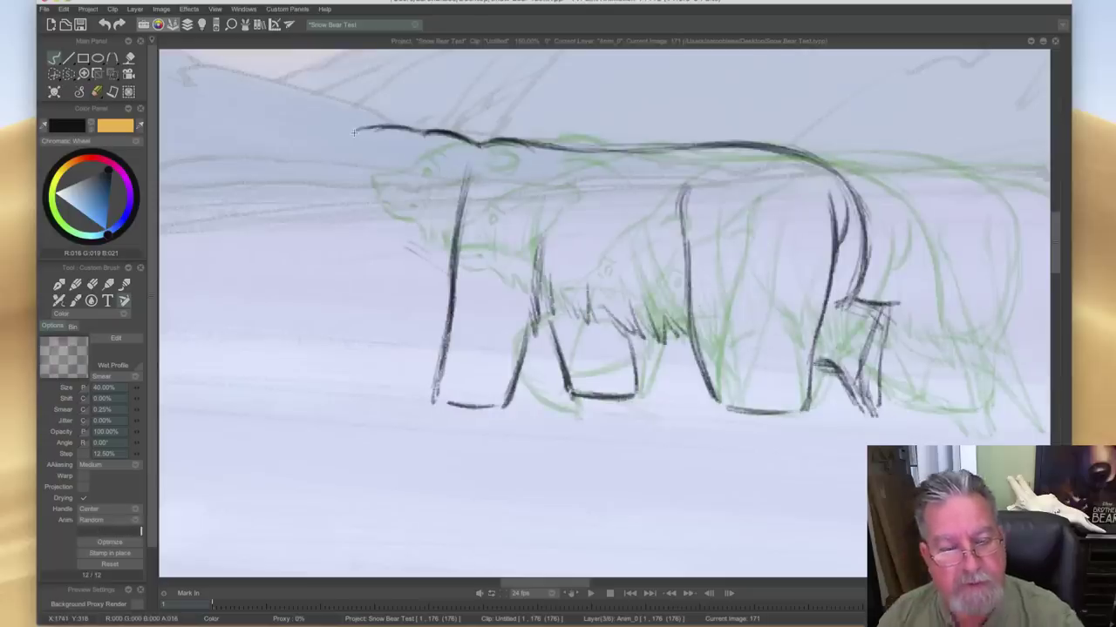
- Strengthen the throat line in front of the near front leg and draw the ear, comparing with image 170
drag(450, 258, 411, 243)
key(Left)
key(Right)
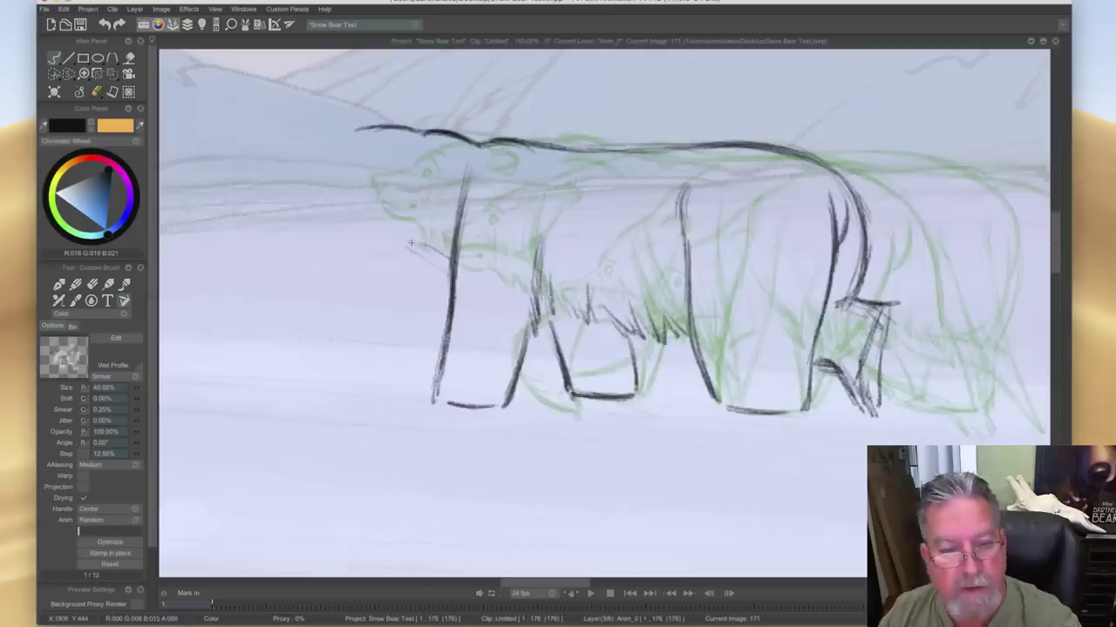
mouse_move(423, 138)
mouse_down()
mouse_move(438, 155)
mouse_move(420, 157)
mouse_up()
key(Left)
key(Right)
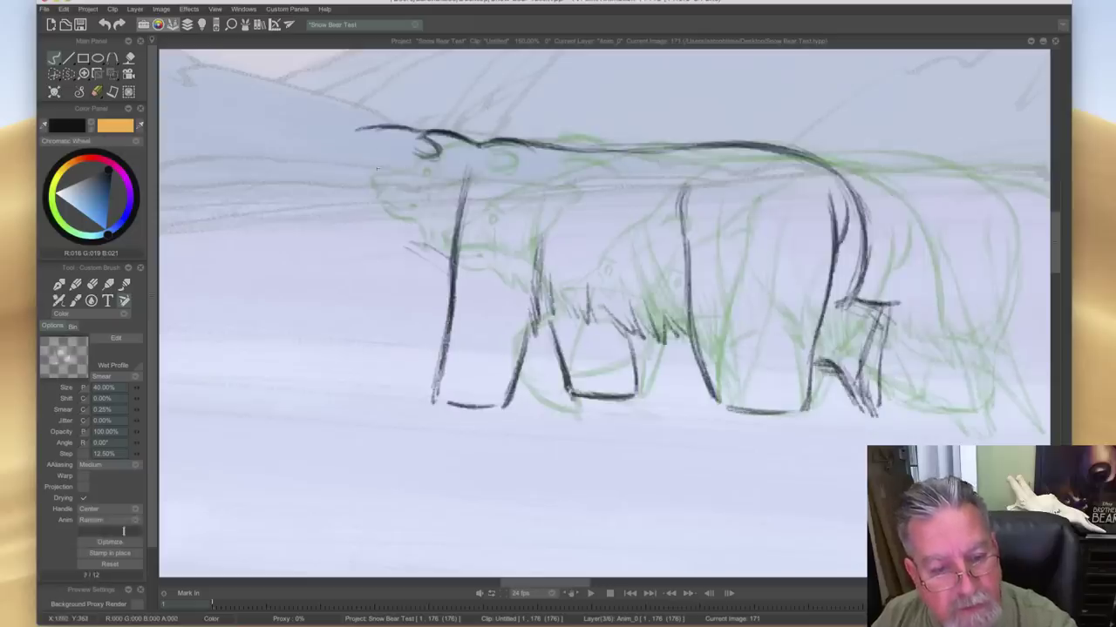
- Draw the bridge of the muzzle, the nose tip and the chin, checking the head against image 170
key(Left)
key(Right)
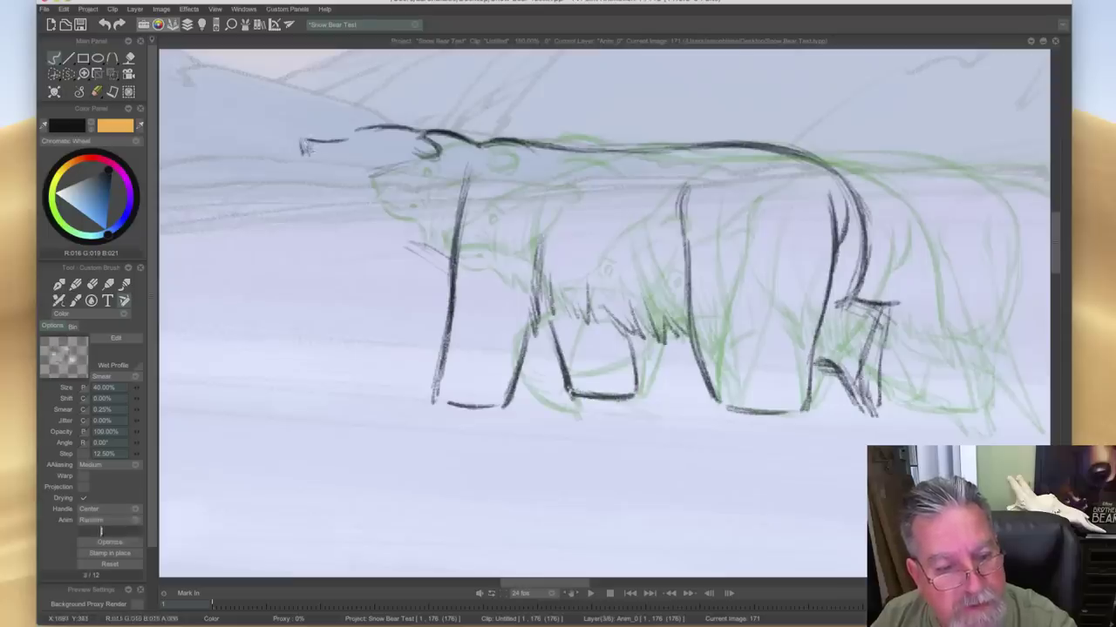
key(Left)
key(Right)
mouse_move(304, 150)
mouse_down()
mouse_move(307, 172)
mouse_move(339, 194)
mouse_up()
key(Left)
key(Right)
key(Left)
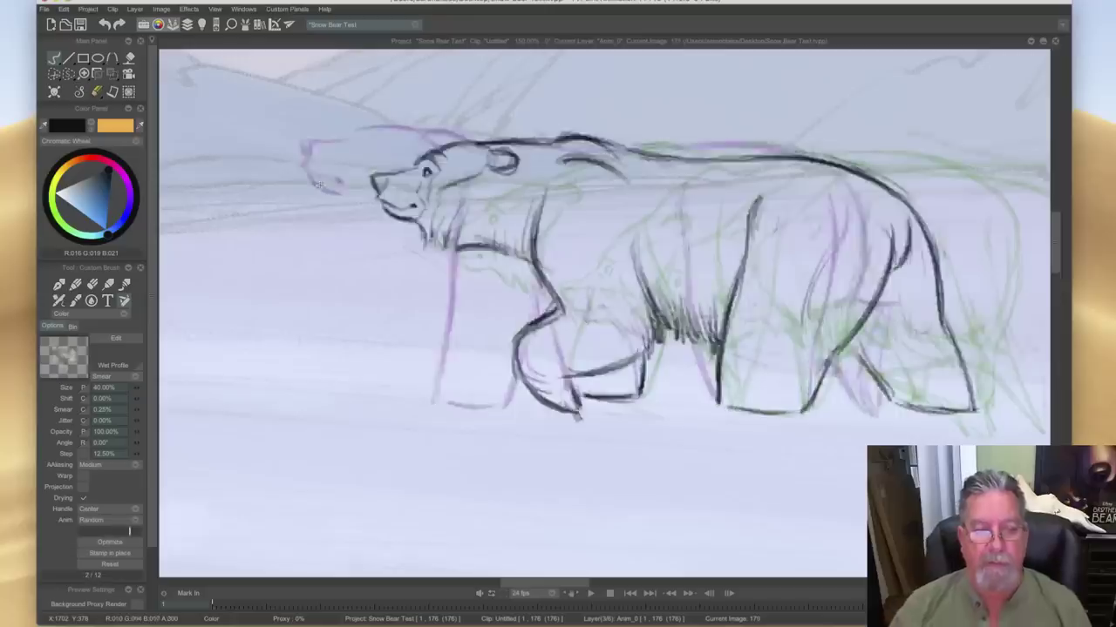
key(Right)
- Draw the mouth and jaw fur, and run the throat line back to the near front leg
mouse_move(334, 187)
mouse_down()
mouse_move(351, 218)
mouse_move(431, 251)
mouse_up()
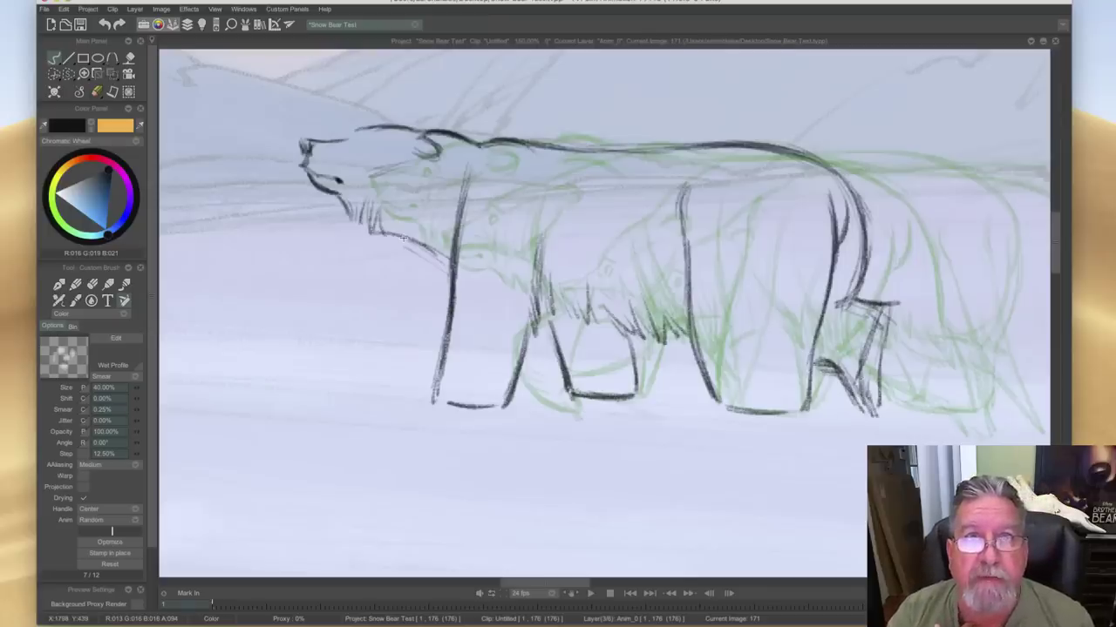
key(Left)
key(Right)
key(Left)
key(Right)
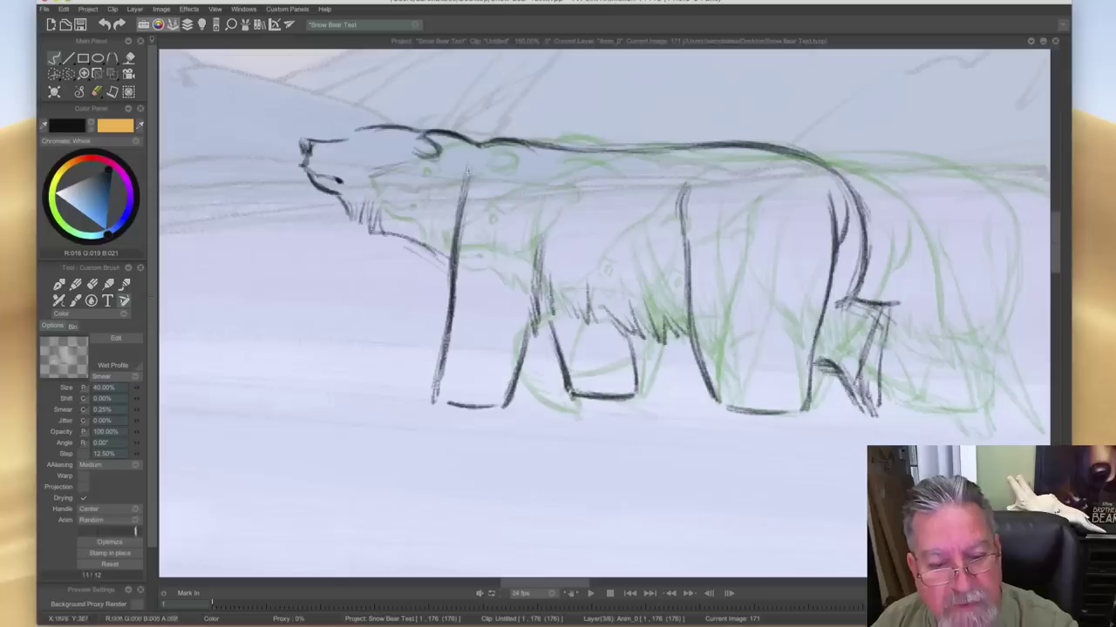
- Thicken the fur under the jaw and its join to the throat, comparing with image 170
mouse_move(349, 202)
mouse_down()
mouse_move(352, 228)
mouse_move(363, 229)
mouse_up()
drag(377, 223, 394, 239)
key(Left)
key(Right)
key(Left)
key(Right)
key(Left)
key(Right)
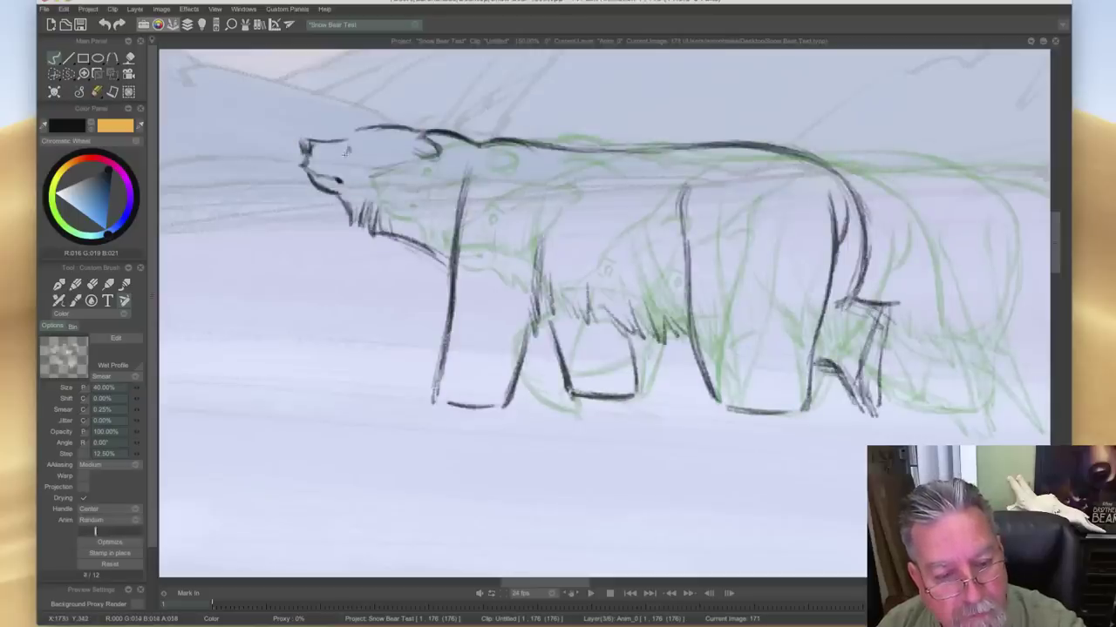
- Draw the eye, the brow and the crease above the mouth corner, matching them to image 170
drag(342, 160, 346, 171)
key(Left)
key(Right)
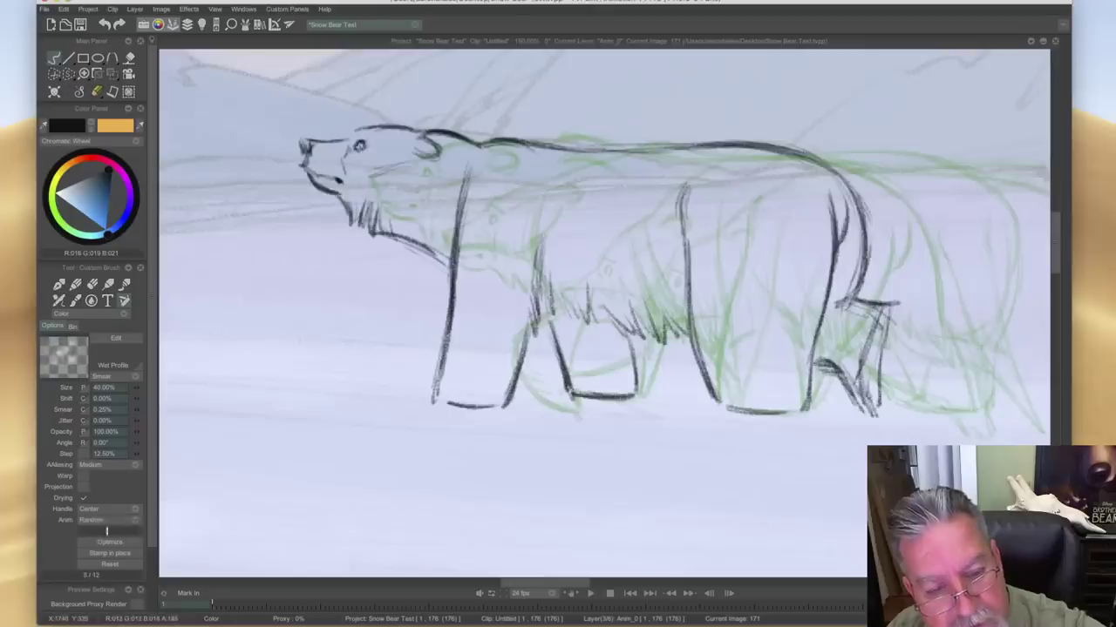
key(Left)
key(Right)
mouse_move(359, 131)
mouse_down()
mouse_move(373, 144)
mouse_move(353, 138)
mouse_up()
key(Left)
key(Right)
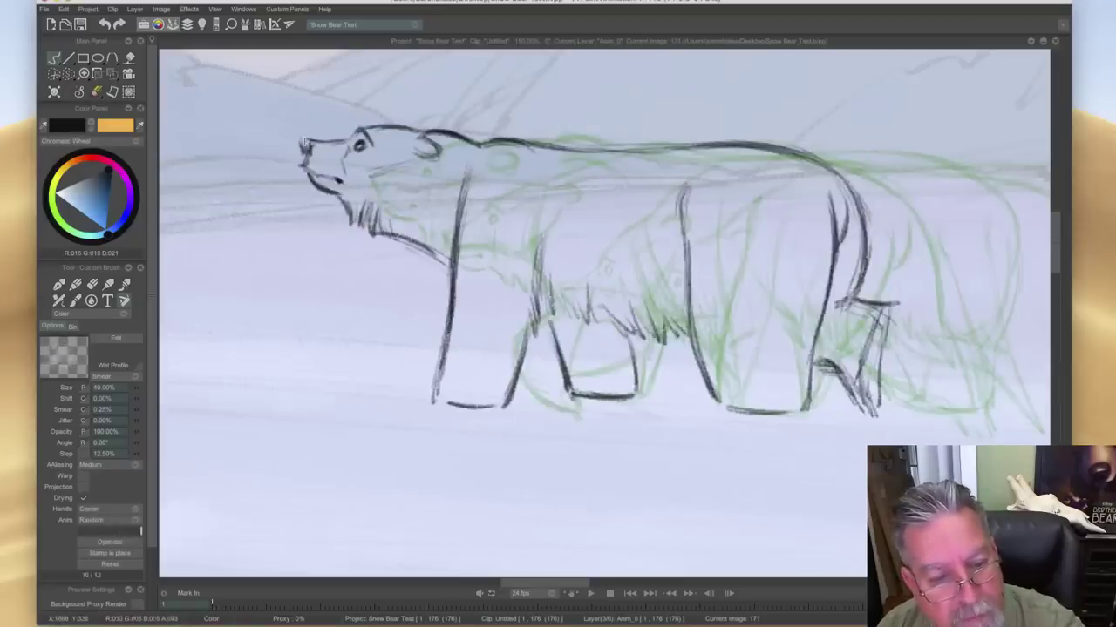
- Fill in the nose and darken the mouth corner, flipping against image 170 to check the face
drag(317, 142, 304, 155)
key(Left)
key(Right)
key(Left)
key(Right)
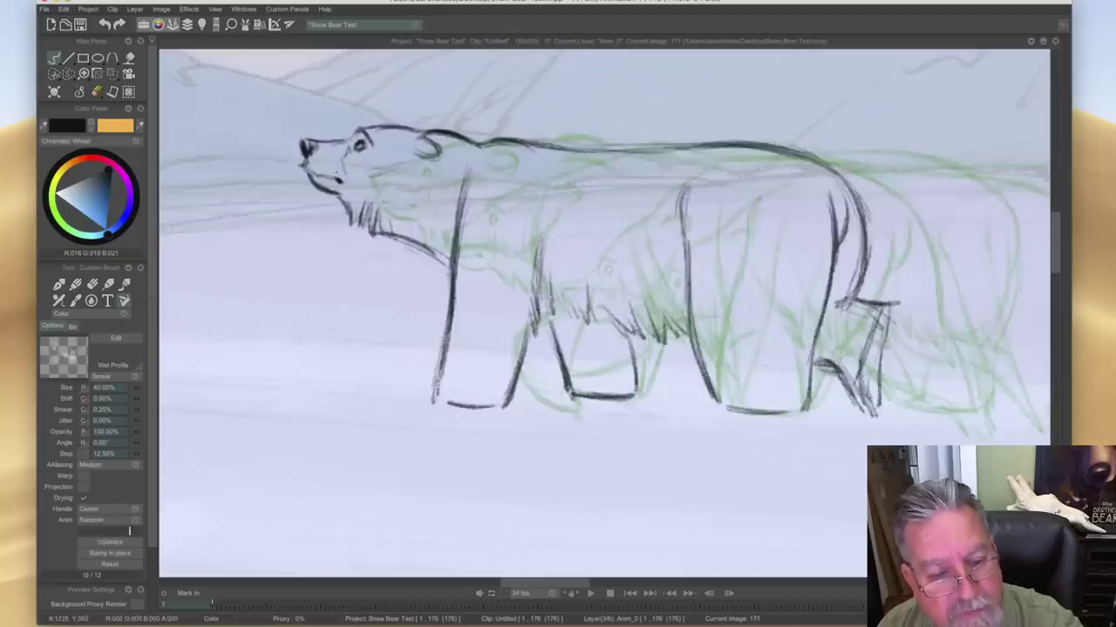
key(Left)
key(Right)
key(Left)
key(Right)
key(Left)
key(Right)
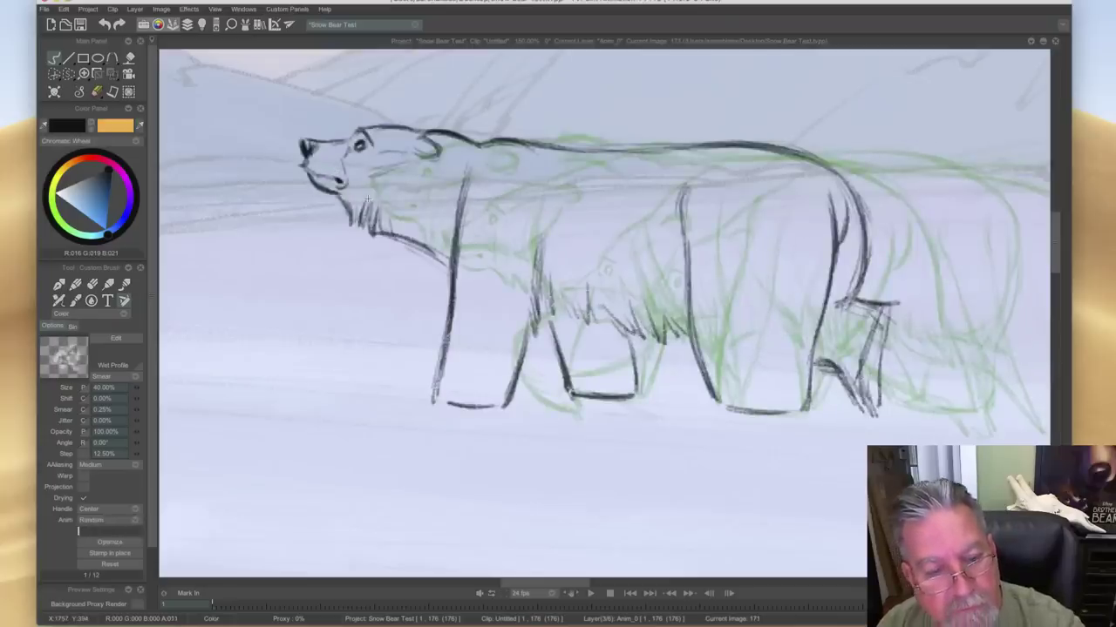
- Add the cheek line and light fur strokes along the neck, comparing the head with image 170
key(e)
key(Left)
key(Right)
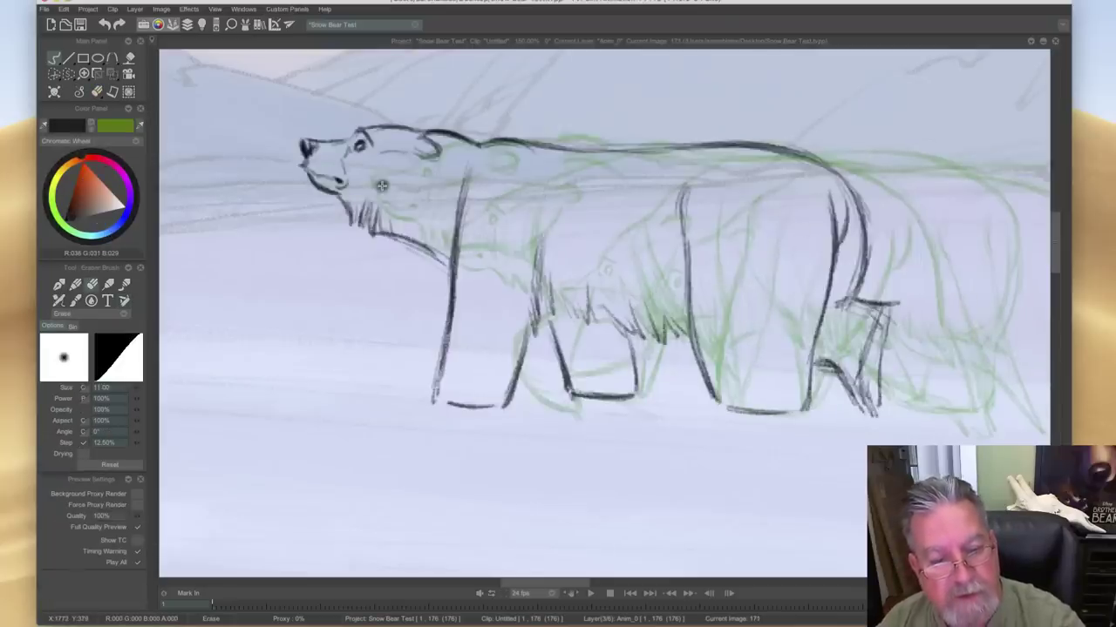
key(b)
mouse_move(406, 174)
mouse_down()
mouse_move(365, 191)
mouse_move(396, 232)
mouse_move(415, 237)
mouse_up()
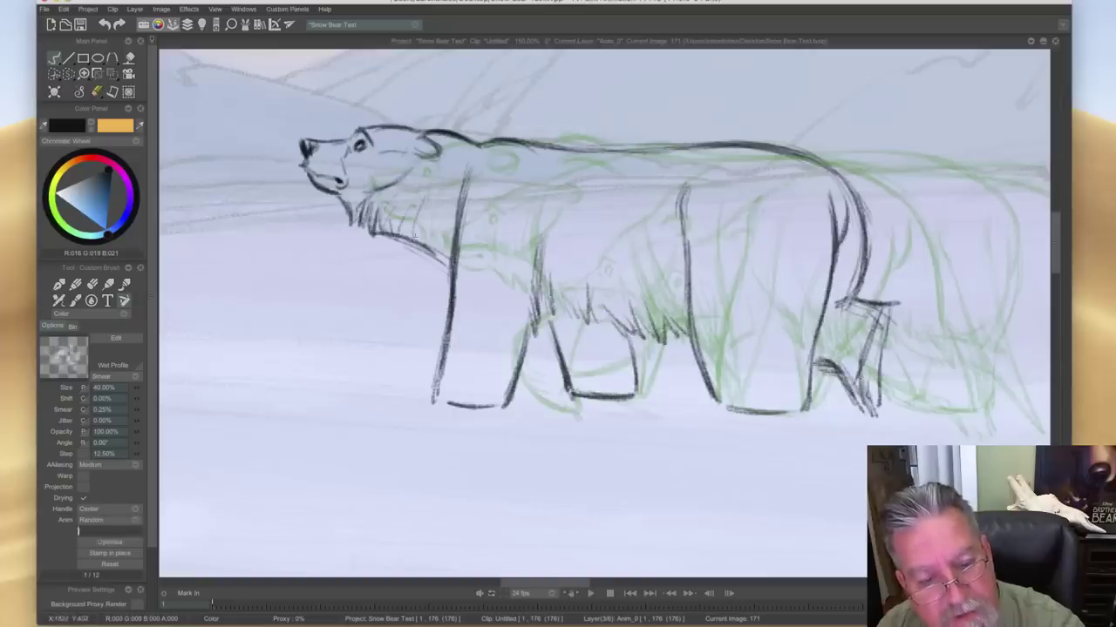
key(Left)
key(Right)
key(Left)
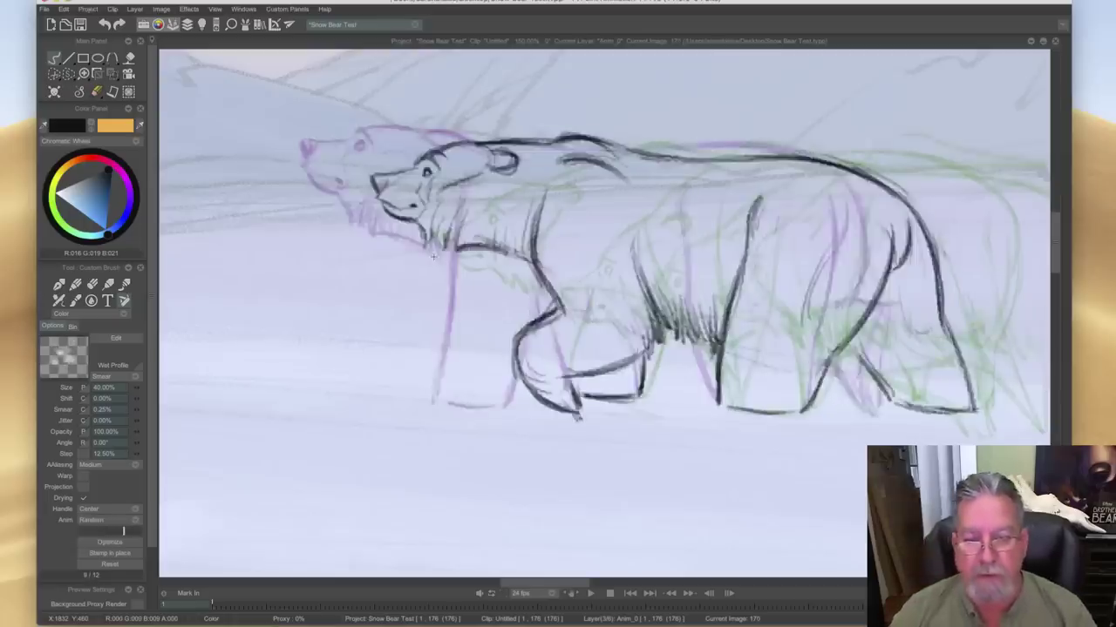
key(Right)
key(Left)
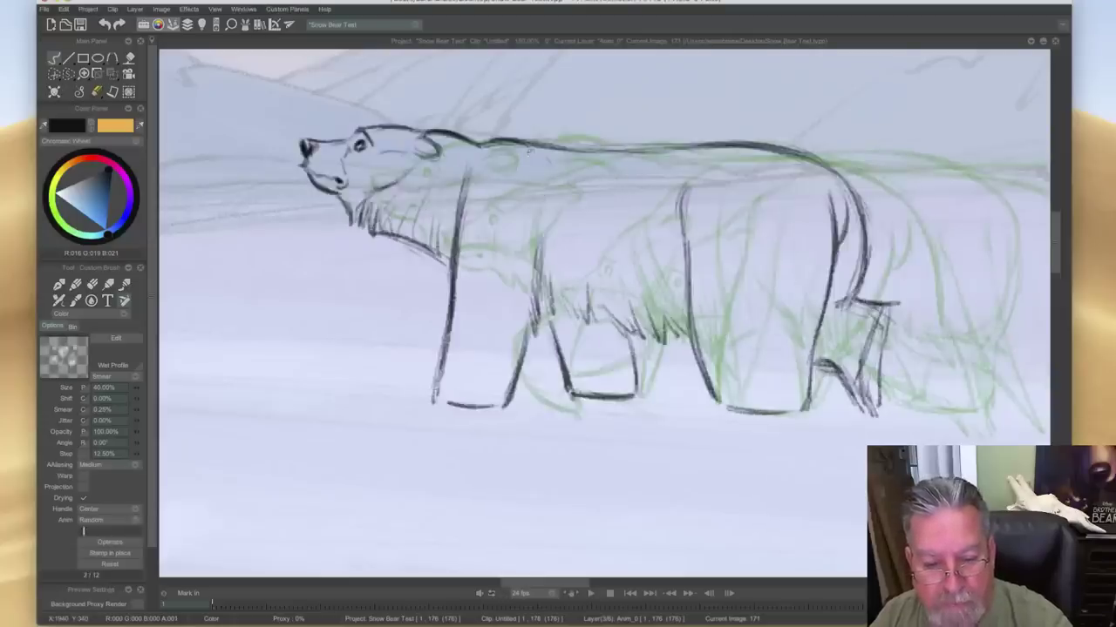
key(Right)
- Add fur strokes behind the near front leg and an arc where the far front leg meets the belly
mouse_move(542, 245)
mouse_down()
mouse_move(537, 310)
mouse_move(554, 311)
mouse_up()
drag(558, 271, 562, 315)
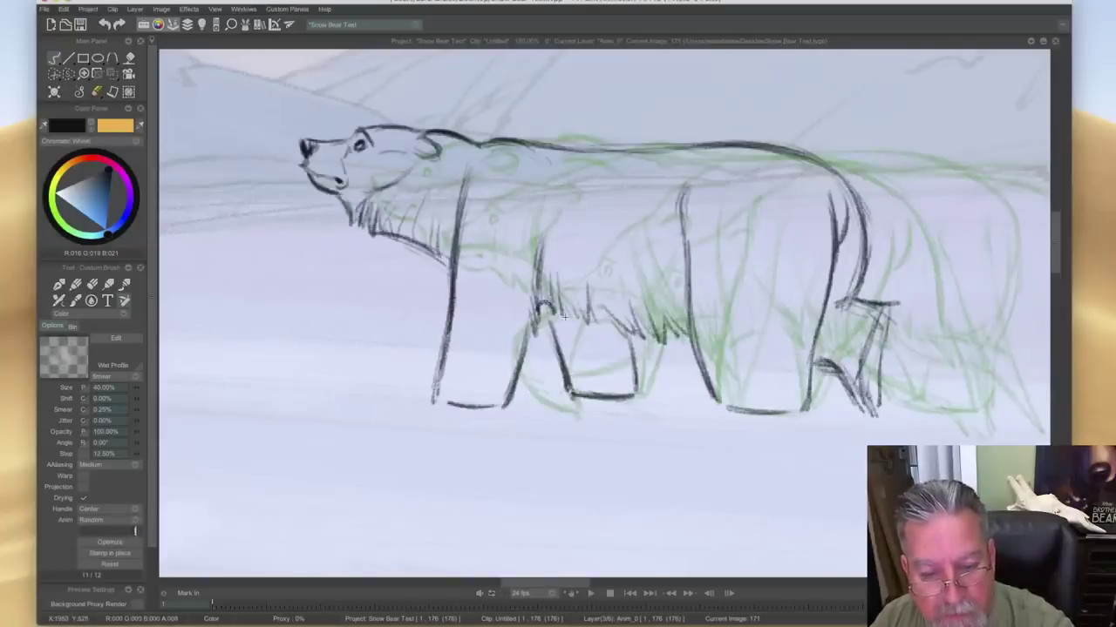
key(Left)
key(Right)
key(Left)
key(Right)
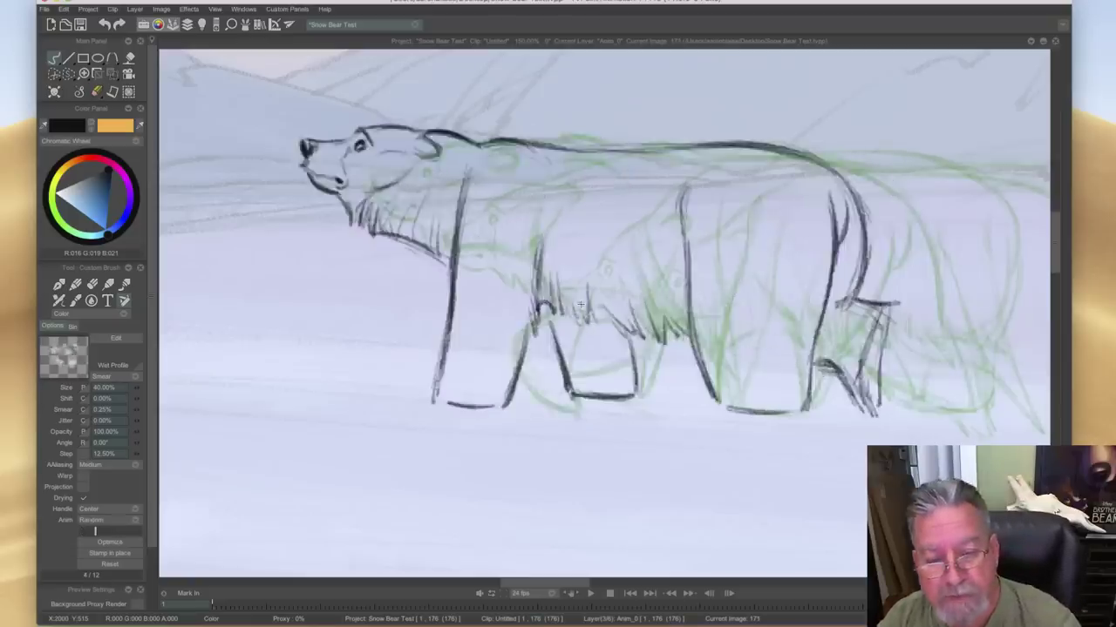
- Thicken the belly fur back to the hind leg and compare it with image 170
mouse_move(582, 284)
mouse_down()
mouse_move(589, 324)
mouse_move(685, 338)
mouse_up()
drag(652, 324, 655, 331)
key(Left)
key(Right)
key(Left)
key(Right)
- Darken the top line of the shoulders just behind the neck and check it against image 170
drag(478, 145, 543, 148)
key(Left)
key(Right)
key(Left)
key(Right)
key(Left)
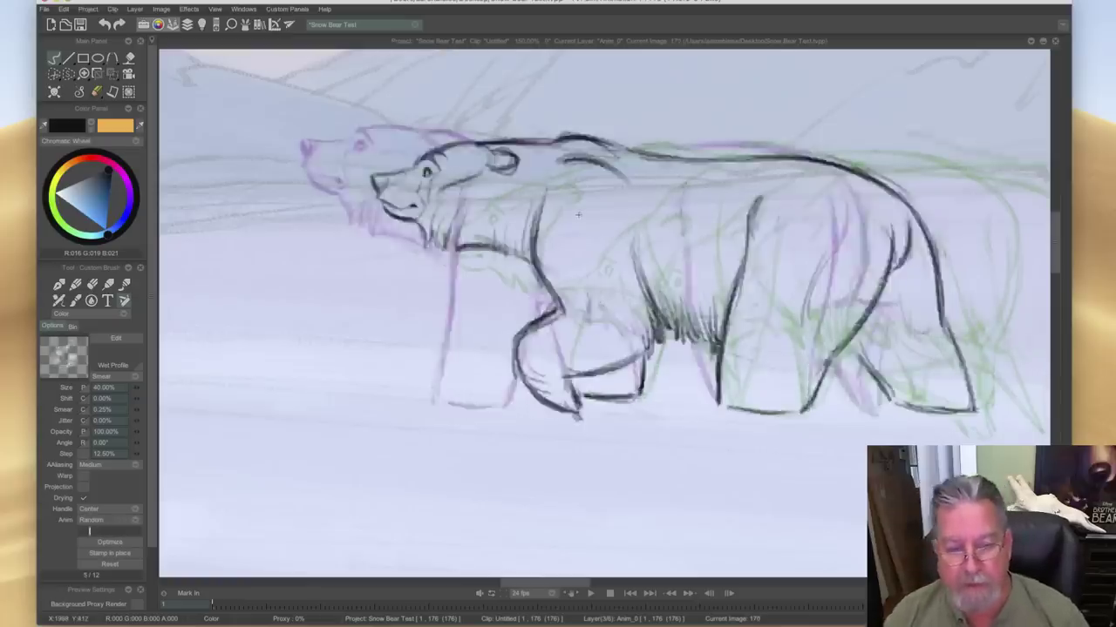
key(Right)
- Darken the near front leg's front edge and sketch a light line inside the leg, flipping against image 170
mouse_move(445, 260)
mouse_down()
mouse_move(452, 317)
mouse_move(440, 383)
mouse_up()
drag(511, 296, 499, 311)
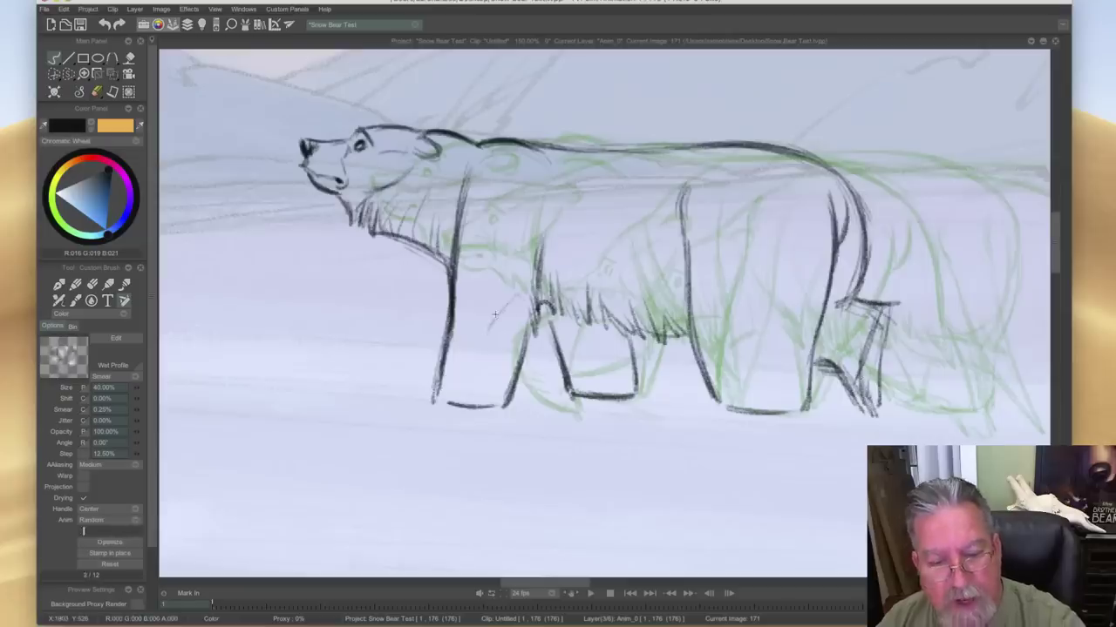
key(Left)
key(Right)
key(Left)
key(Right)
key(Left)
key(Right)
key(Left)
key(Right)
key(Left)
key(Right)
- Add more fur strokes along the front half of the belly, comparing with image 170
drag(567, 291, 572, 322)
key(Left)
key(Right)
key(Left)
key(Right)
drag(603, 301, 612, 329)
- Strengthen the back line behind the shoulders and flip against image 170 to check the pose
drag(533, 145, 614, 152)
key(Left)
key(Right)
key(Left)
key(Right)
key(Left)
key(Right)
- Show the timeline and go to image 177, just past the end of the finished drawing
key(Tab)
drag(767, 568, 462, 550)
key(Right)
key(Right)
key(Right)
key(Right)
key(Right)
key(Right)
key(Right)
key(Right)
key(Right)
key(Right)
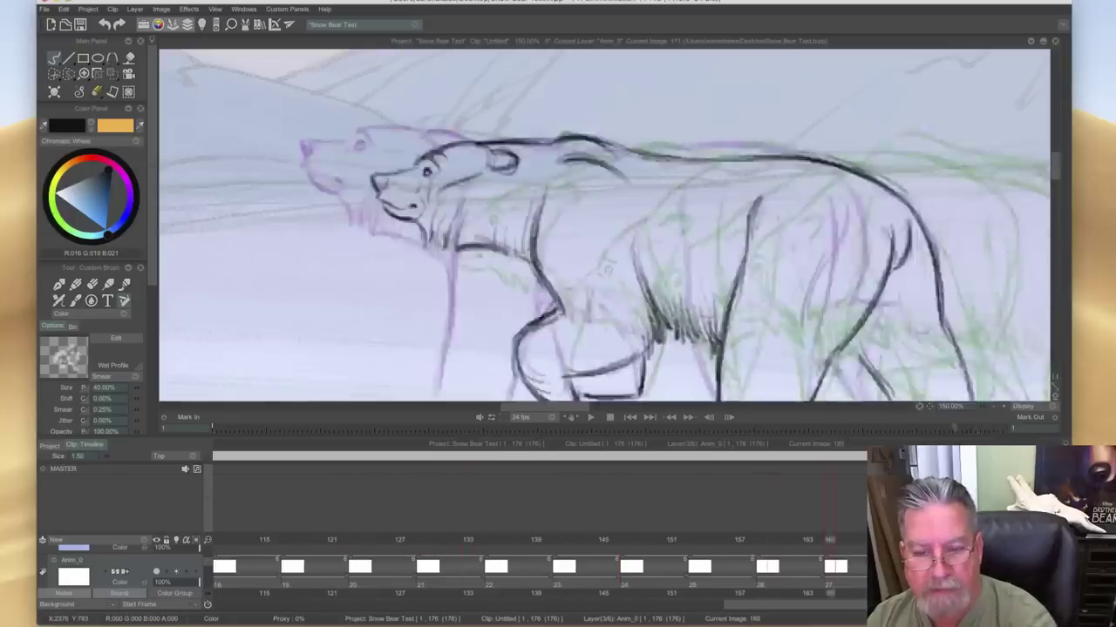
drag(589, 562, 908, 551)
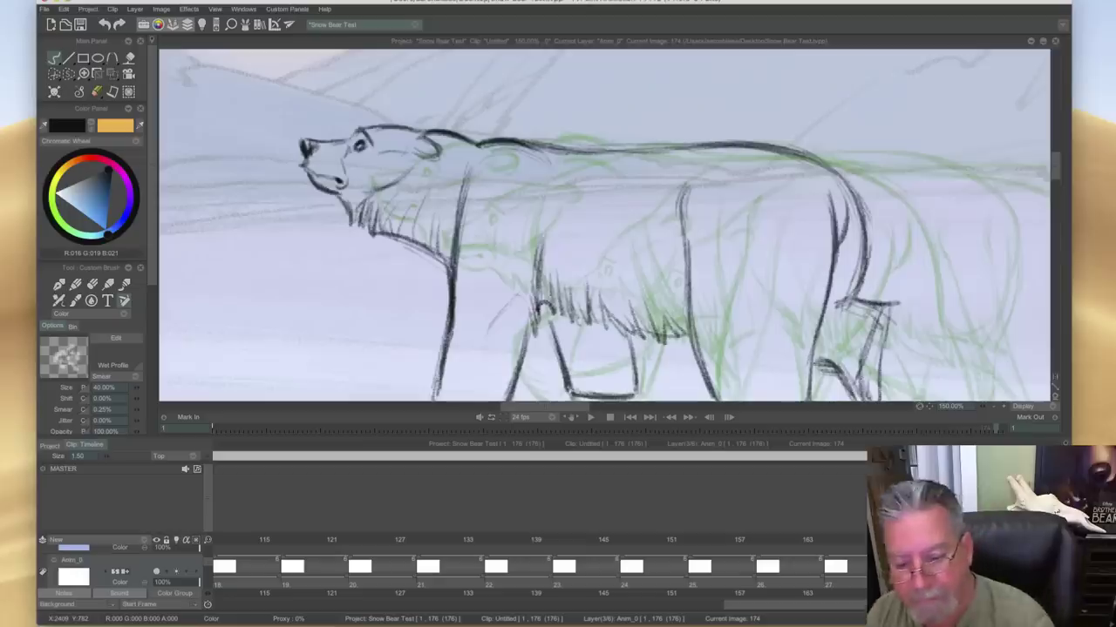
key(Right)
key(Right)
key(Right)
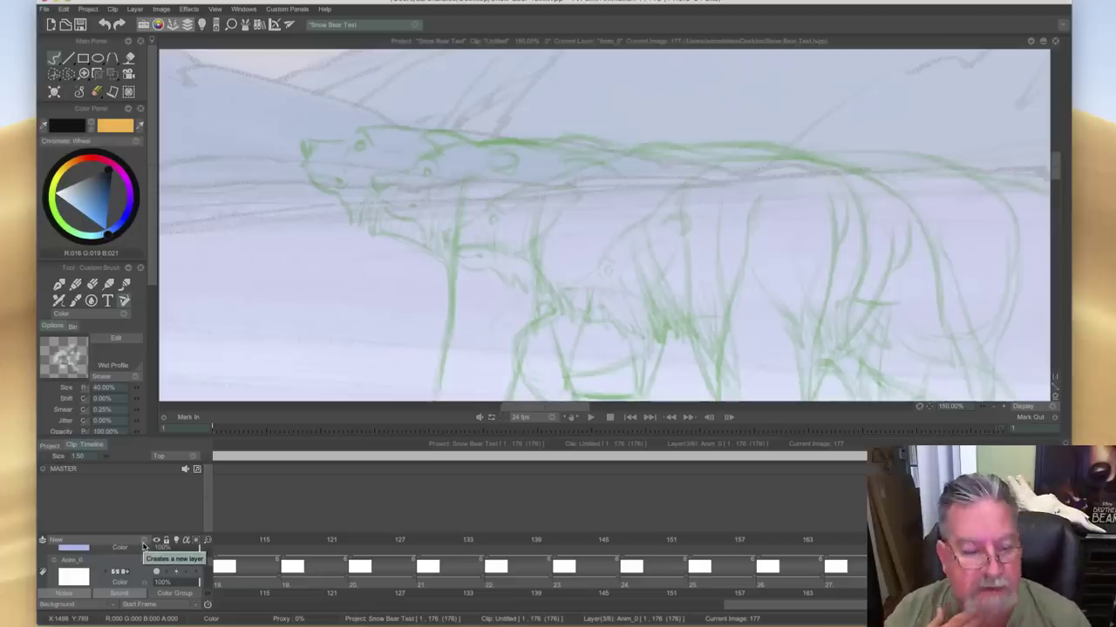
- Create a blank drawing at image 177 and extend its hold through image 182
key(Insert)
drag(974, 566, 1033, 569)
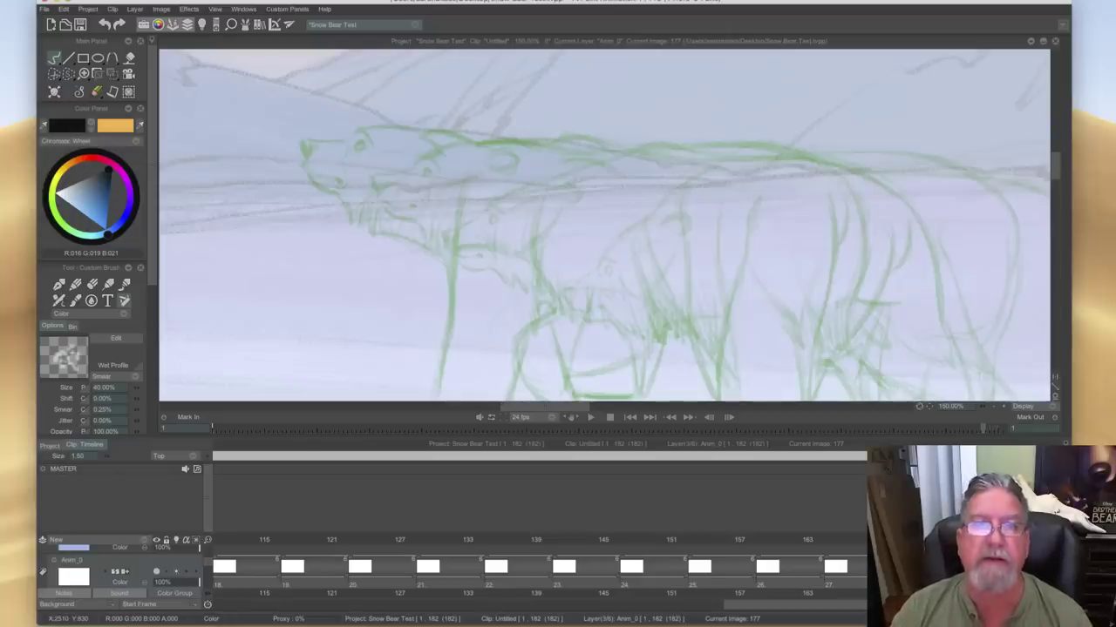
key(Left)
key(Right)
key(Left)
key(Right)
key(Tab)
- Sketch a rough back line and rump curve for the new pose on image 177, using the previous pose as reference
key(Left)
key(Right)
key(Left)
key(Right)
key(Left)
key(Right)
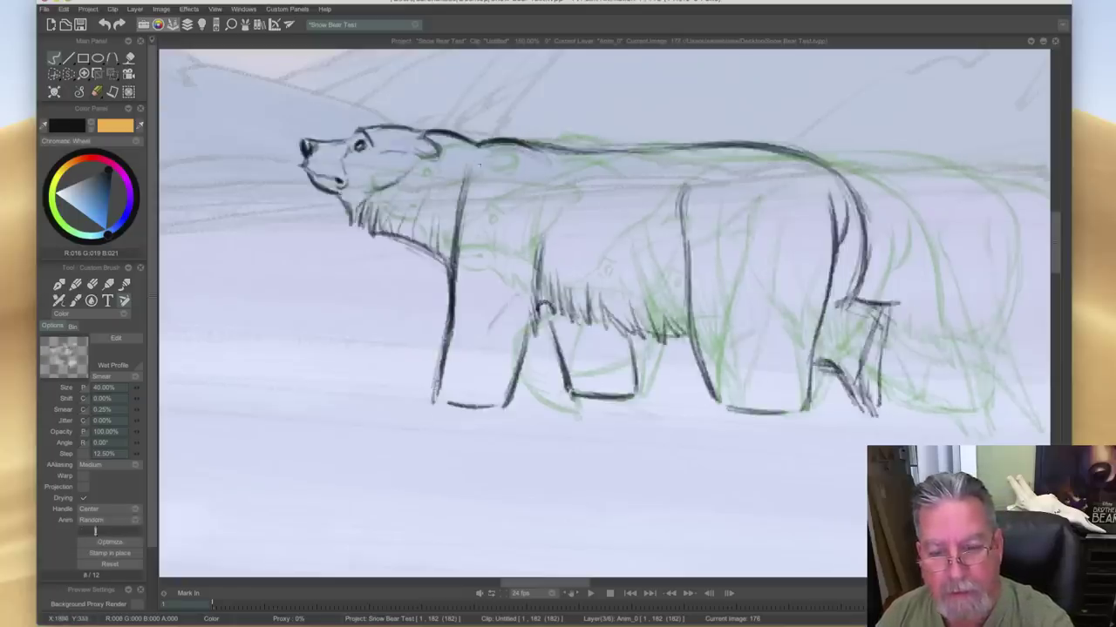
drag(767, 164, 813, 255)
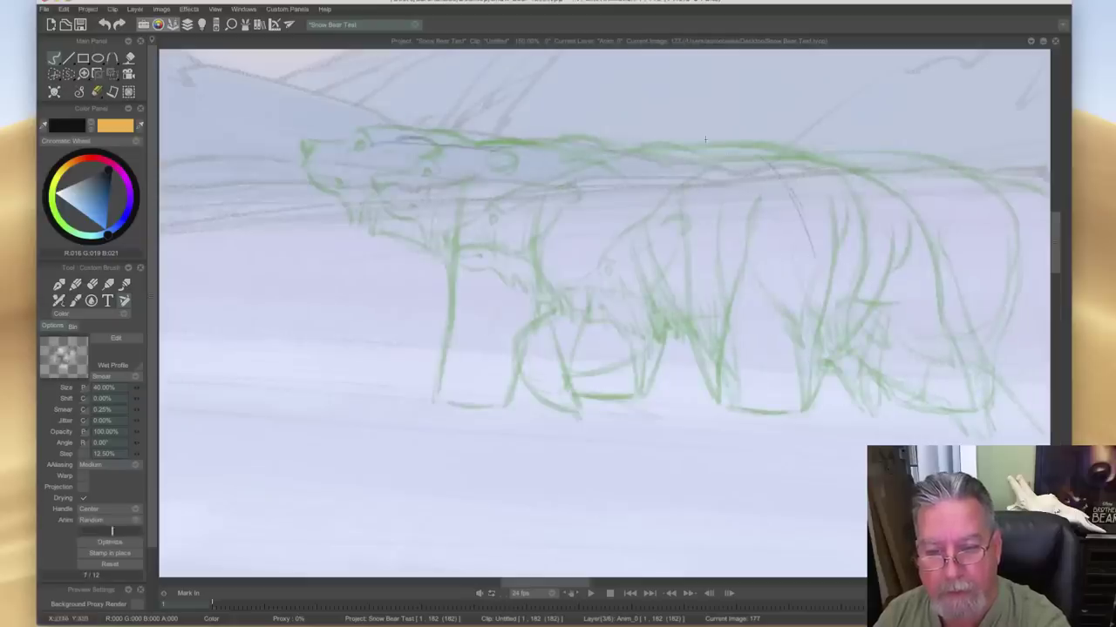
drag(538, 143, 782, 176)
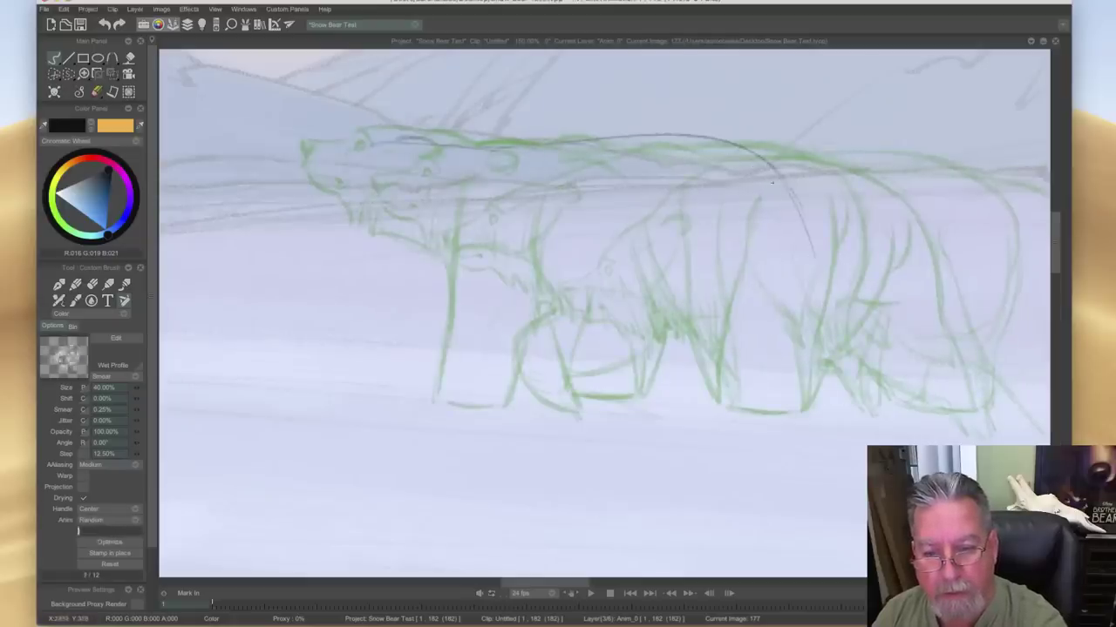
mouse_move(698, 139)
mouse_down()
mouse_move(472, 143)
mouse_move(615, 139)
mouse_move(768, 169)
mouse_move(786, 184)
mouse_move(815, 244)
mouse_up()
drag(656, 133, 802, 209)
drag(616, 134, 807, 216)
key(Left)
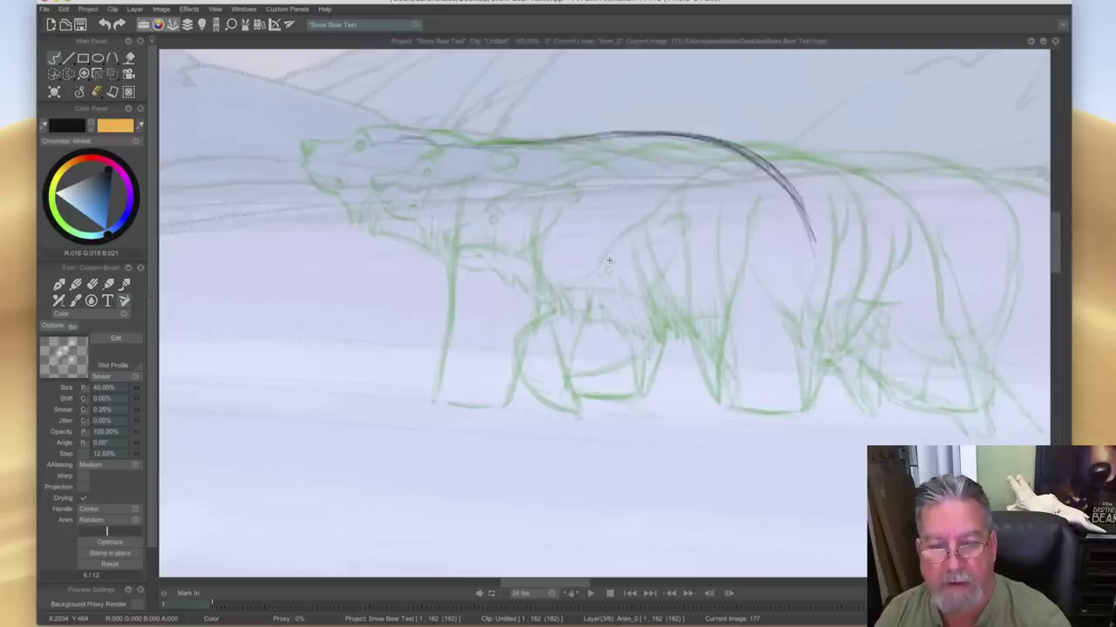
- Erase the lower end of the rump curve and flip against the previous pose
key(e)
drag(786, 185, 806, 232)
key(Left)
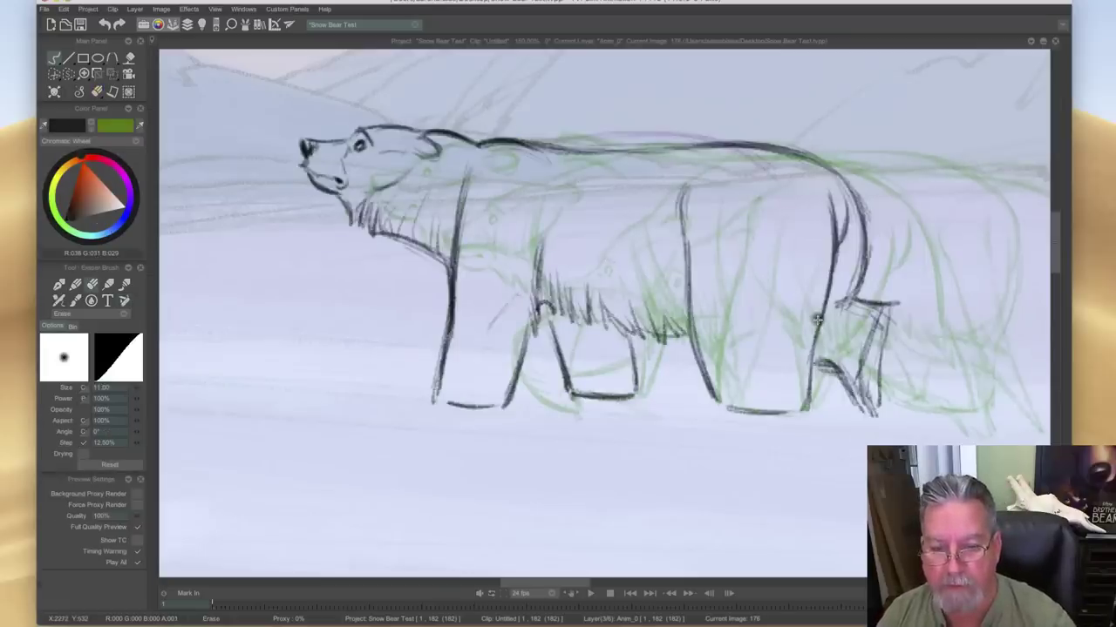
key(Right)
- Draw the front edge of the near hind leg down to the foot on image 177 and compare it with the previous pose
key(b)
mouse_move(604, 206)
mouse_down()
mouse_move(657, 335)
mouse_move(714, 400)
mouse_up()
drag(632, 267, 649, 319)
mouse_move(619, 245)
mouse_down()
mouse_move(668, 344)
mouse_move(714, 400)
mouse_move(656, 335)
mouse_up()
mouse_move(610, 225)
mouse_down()
mouse_move(606, 213)
mouse_move(613, 232)
mouse_up()
key(Left)
key(Right)
key(Left)
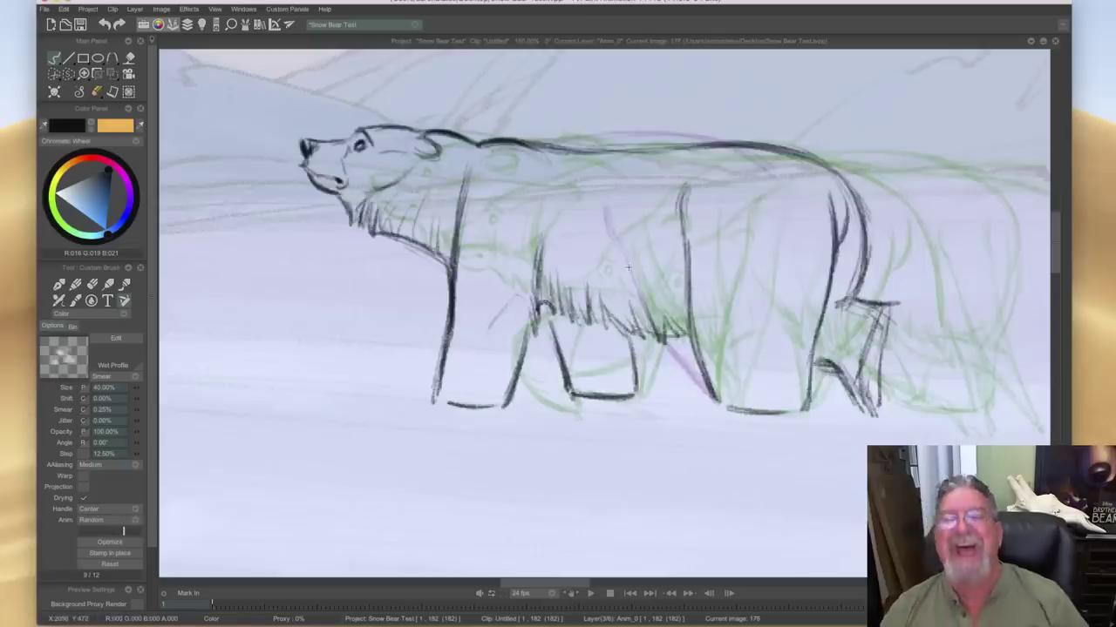
key(Left)
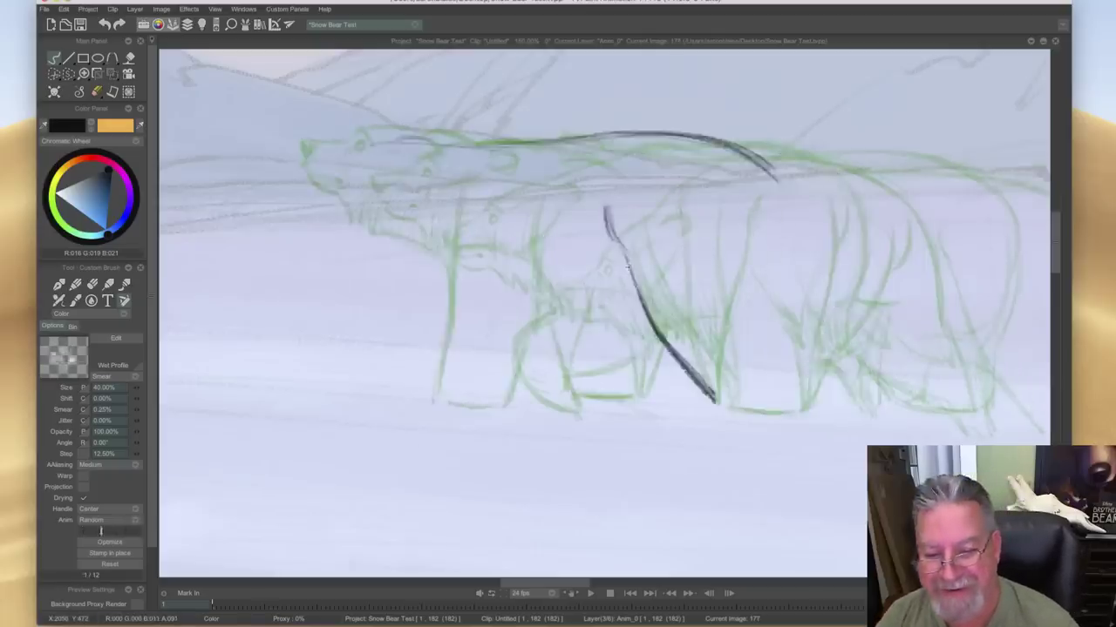
drag(750, 157, 784, 226)
drag(757, 165, 786, 233)
drag(754, 158, 784, 223)
mouse_move(714, 137)
mouse_down()
mouse_move(769, 178)
mouse_move(776, 201)
mouse_up()
key(Right)
key(Left)
key(Right)
key(Left)
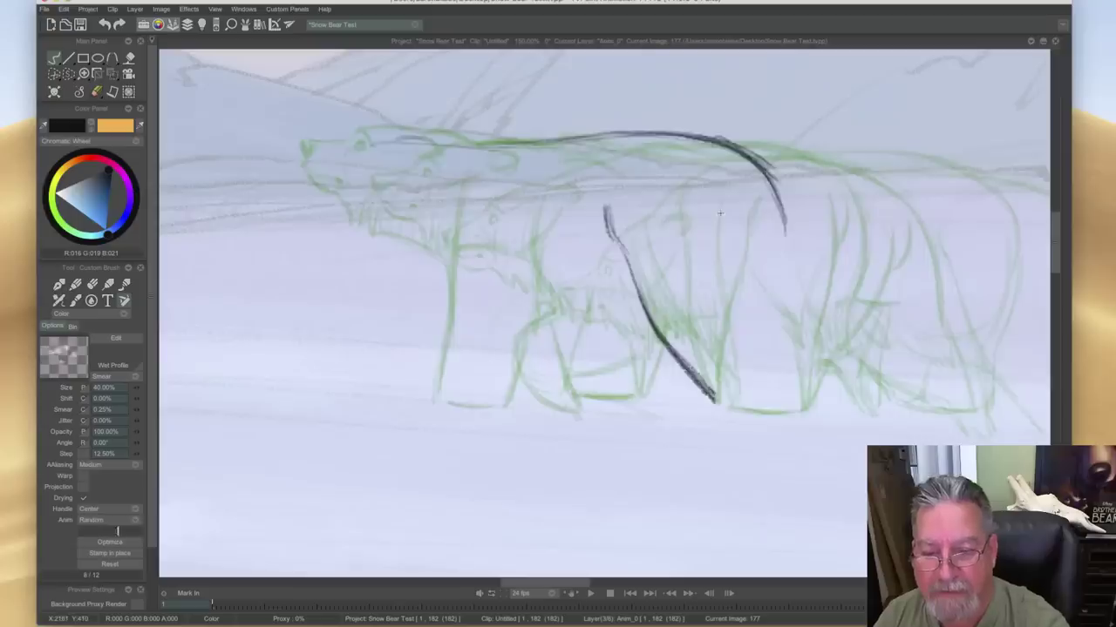
key(Right)
key(Left)
key(e)
mouse_move(730, 134)
mouse_down()
mouse_move(775, 179)
mouse_move(756, 164)
mouse_move(784, 232)
mouse_up()
key(Right)
key(Left)
key(Right)
key(Left)
- Draw the rump curve down into the back edge of the near hind leg, ending at the foot, and check it by flipping
key(e)
mouse_move(653, 134)
mouse_down()
mouse_move(732, 155)
mouse_move(762, 186)
mouse_move(788, 301)
mouse_up()
mouse_move(783, 254)
mouse_down()
mouse_move(787, 325)
mouse_move(776, 216)
mouse_move(795, 330)
mouse_up()
mouse_move(805, 406)
mouse_down()
mouse_move(789, 314)
mouse_move(806, 407)
mouse_up()
mouse_move(794, 340)
mouse_down()
mouse_move(783, 240)
mouse_move(745, 171)
mouse_move(667, 133)
mouse_up()
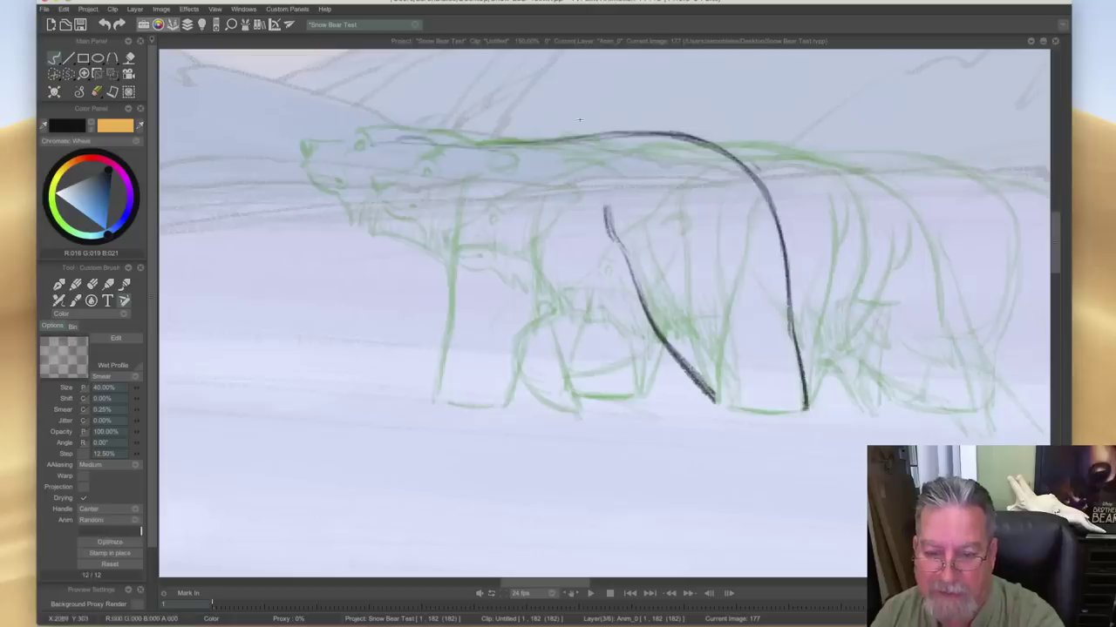
key(Right)
key(Left)
key(Right)
key(Left)
key(Right)
key(Left)
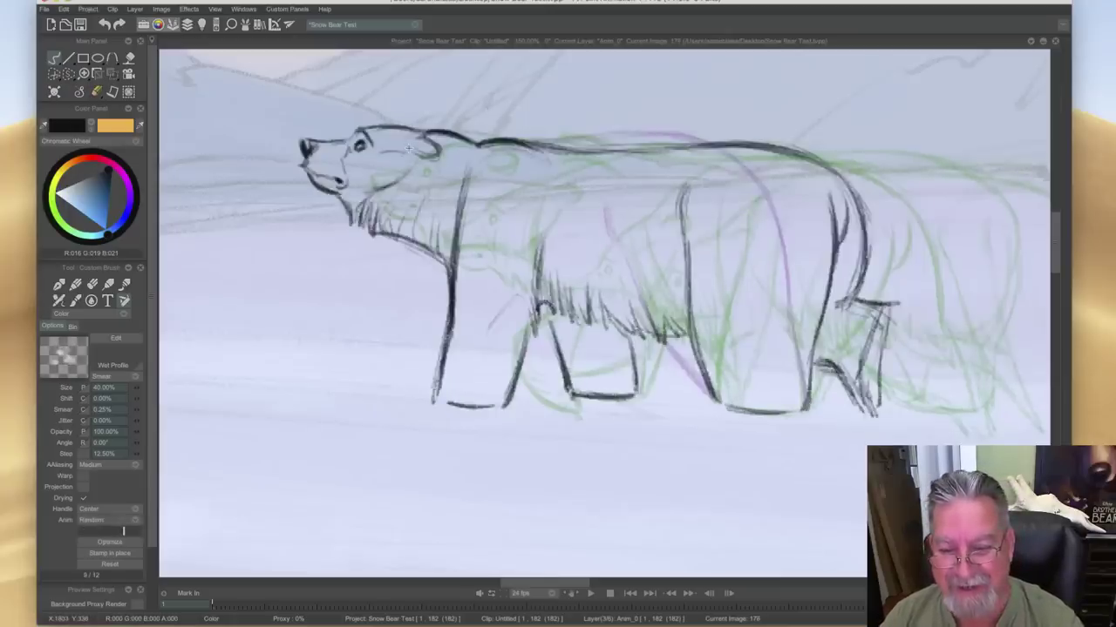
- Erase the back line and redraw it lower, curving into the rump, with the hind foot's sole closed
key(e)
mouse_move(749, 168)
mouse_down()
mouse_move(618, 134)
mouse_move(488, 145)
mouse_up()
key(Right)
key(Left)
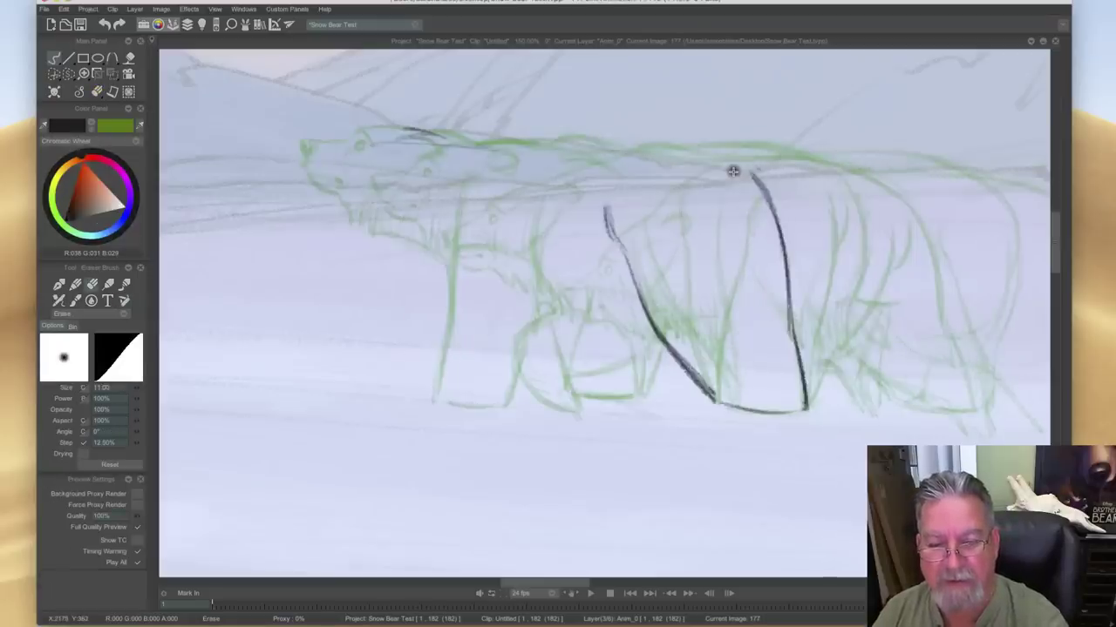
key(e)
mouse_move(728, 170)
mouse_down()
mouse_move(615, 160)
mouse_move(781, 201)
mouse_move(728, 171)
mouse_move(792, 250)
mouse_up()
drag(738, 173, 787, 250)
key(Left)
key(Left)
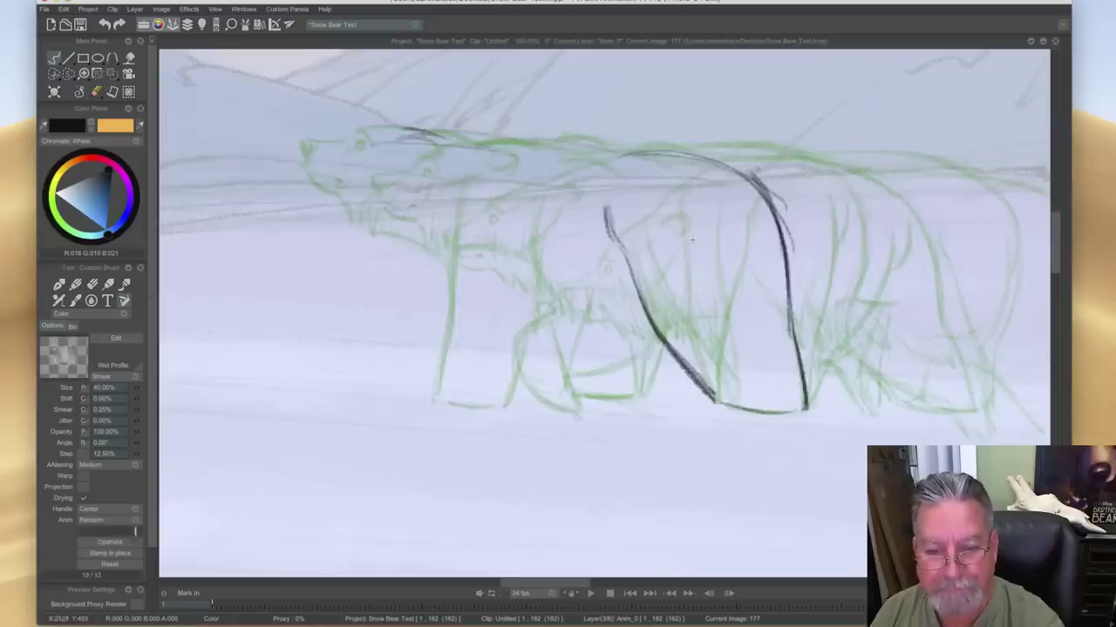
- Darken the lowered back line and extend it forward over the shoulders to the neck, comparing with the previous pose
mouse_move(748, 183)
mouse_down()
mouse_move(652, 153)
mouse_move(490, 151)
mouse_move(399, 131)
mouse_move(502, 155)
mouse_move(680, 158)
mouse_up()
key(Left)
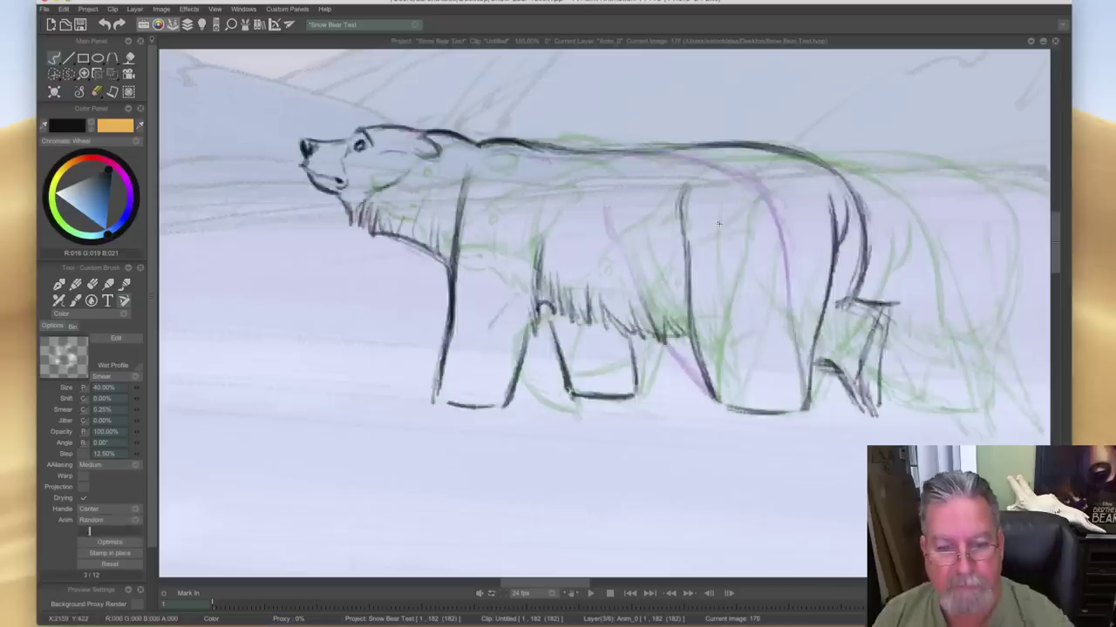
key(Right)
key(Left)
key(Left)
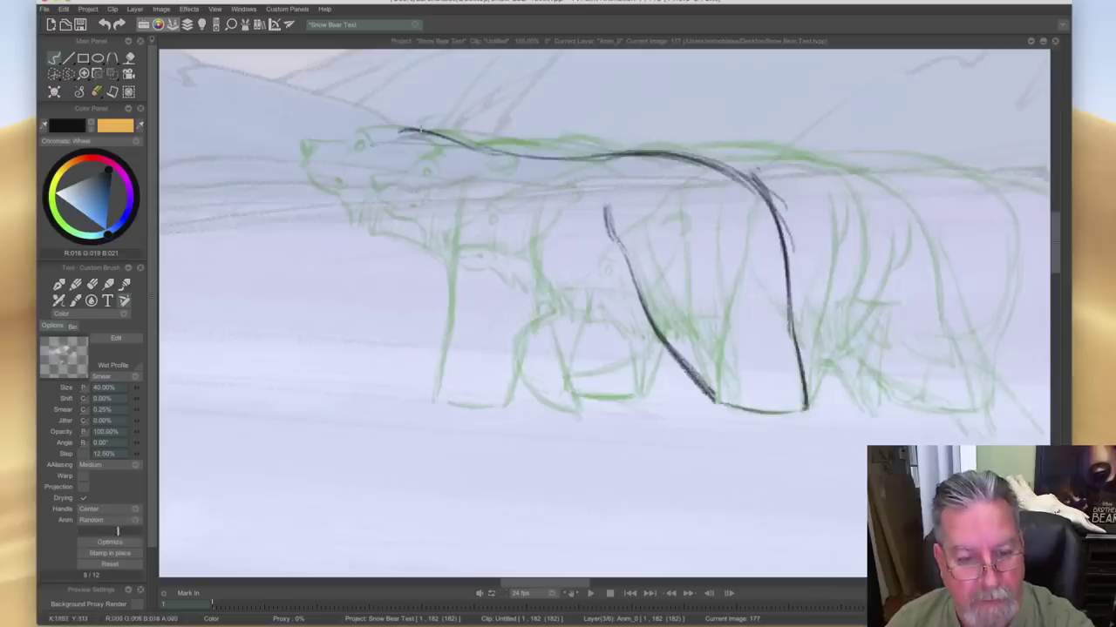
key(Right)
key(Right)
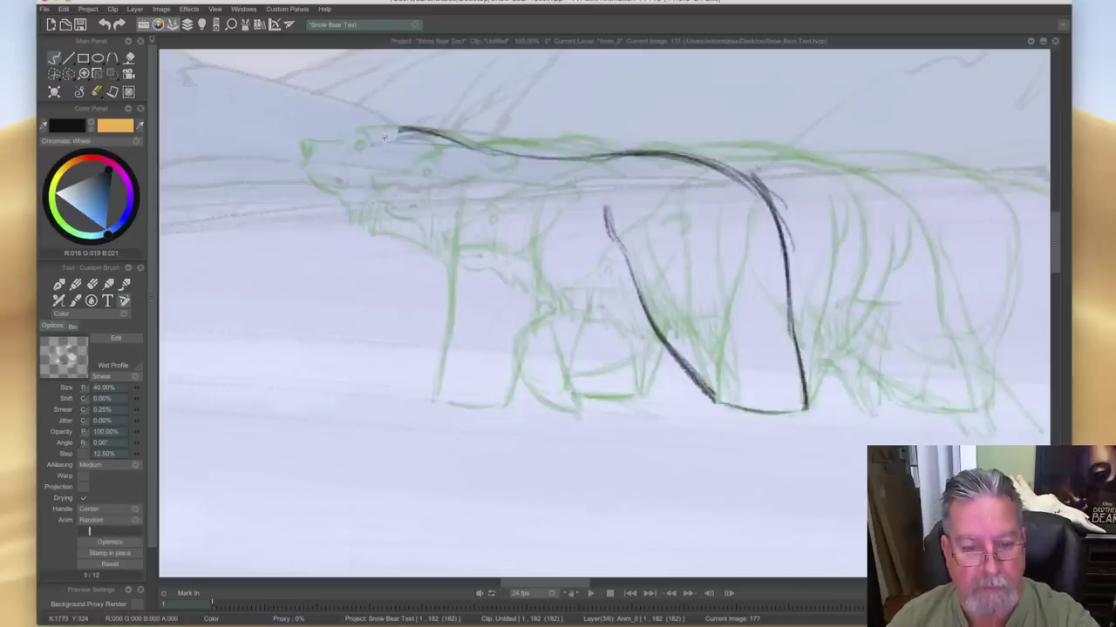
- Draw the front edge of the near front leg from the chest down to the foot
mouse_move(379, 174)
mouse_down()
mouse_move(372, 258)
mouse_move(389, 279)
mouse_move(422, 397)
mouse_move(415, 353)
mouse_up()
mouse_move(383, 154)
mouse_down()
mouse_move(375, 251)
mouse_move(404, 318)
mouse_up()
drag(380, 248, 416, 355)
key(Left)
key(Right)
key(Left)
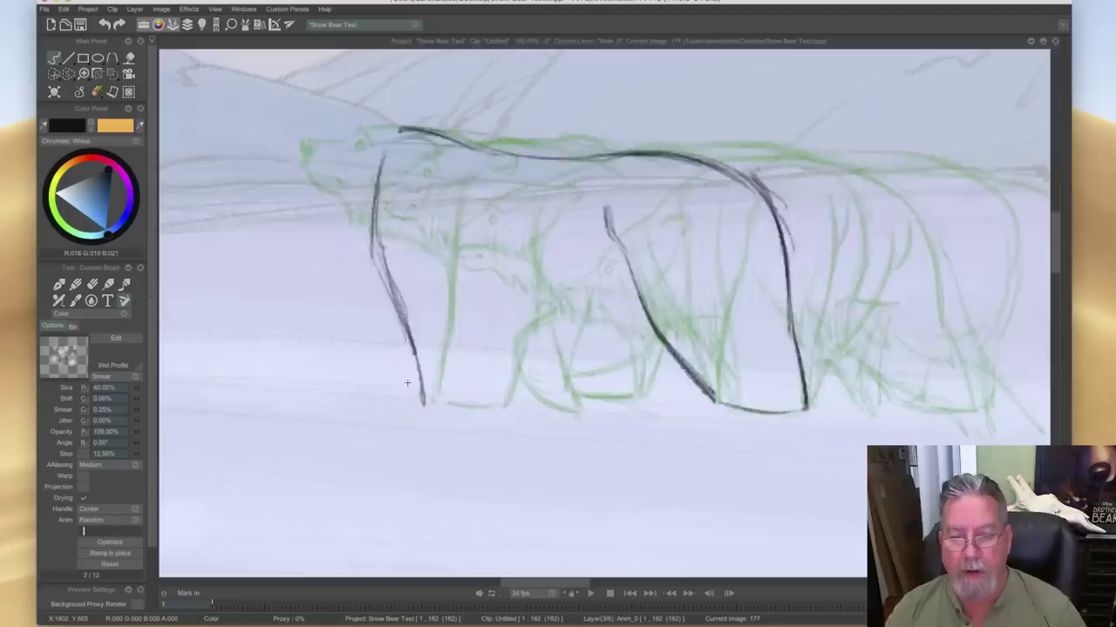
- Flip repeatedly between image 177 and the previous pose to examine how the body and front leg move
key(Right)
key(Left)
key(Right)
key(Right)
key(Left)
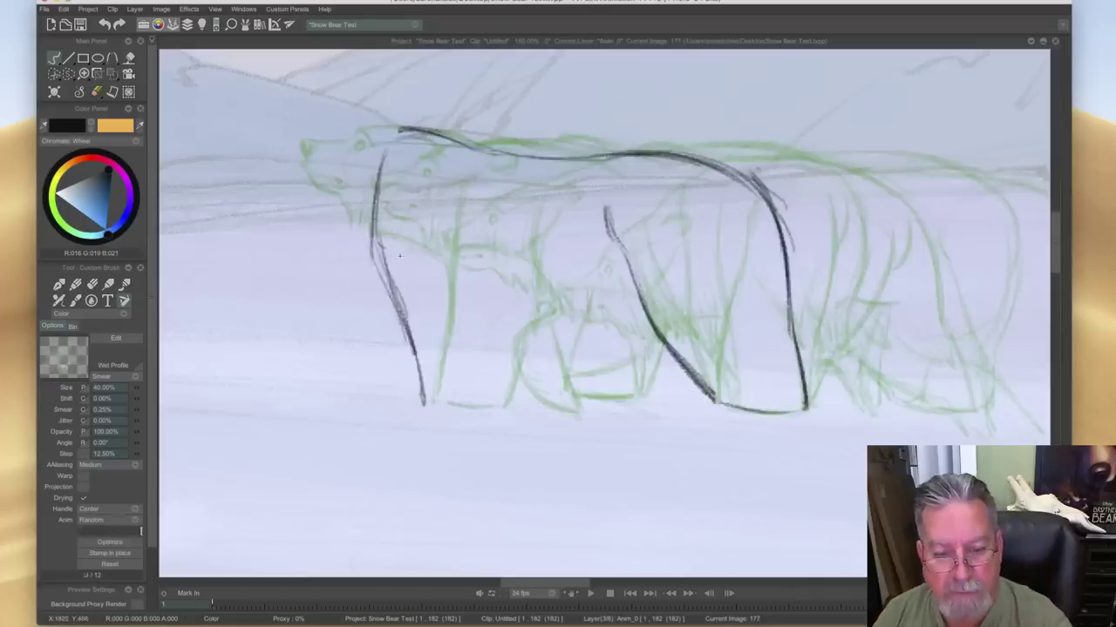
key(Right)
key(Left)
key(Right)
key(Right)
key(Left)
key(Right)
key(Left)
key(Right)
key(Left)
key(Left)
key(Right)
key(Left)
key(Right)
key(Left)
key(Right)
key(Left)
key(Right)
key(Left)
key(Right)
key(Left)
key(Right)
key(Left)
key(Right)
key(Left)
- Draw the back edge of the near front leg down to the foot and flip to check the leg's width
mouse_move(473, 243)
mouse_down()
mouse_move(494, 319)
mouse_move(498, 405)
mouse_up()
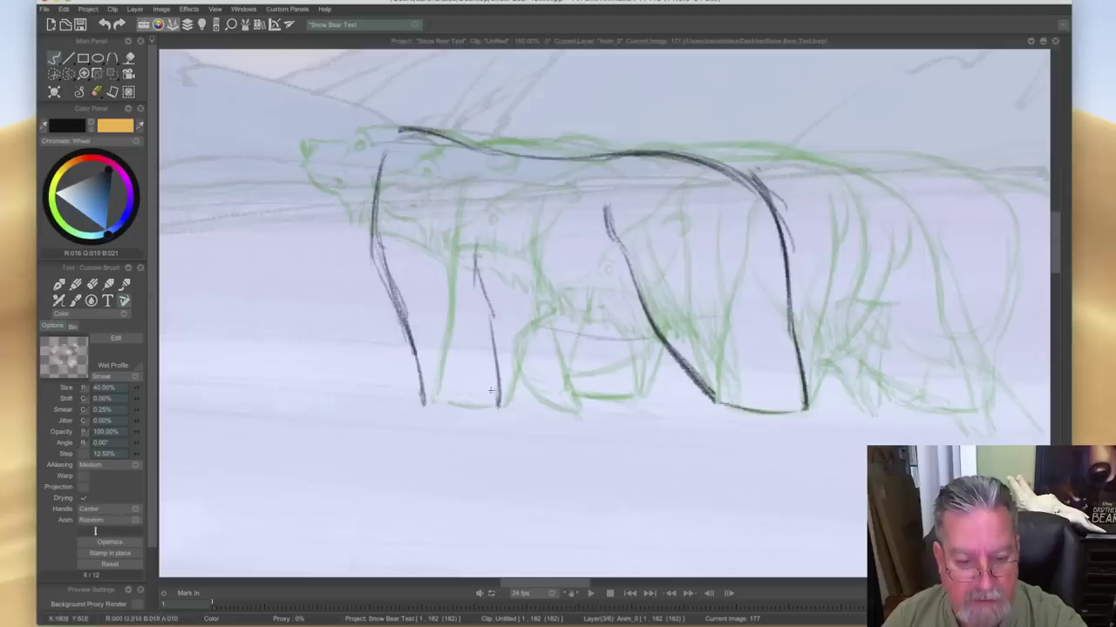
key(Right)
key(Left)
key(Right)
key(Left)
key(Right)
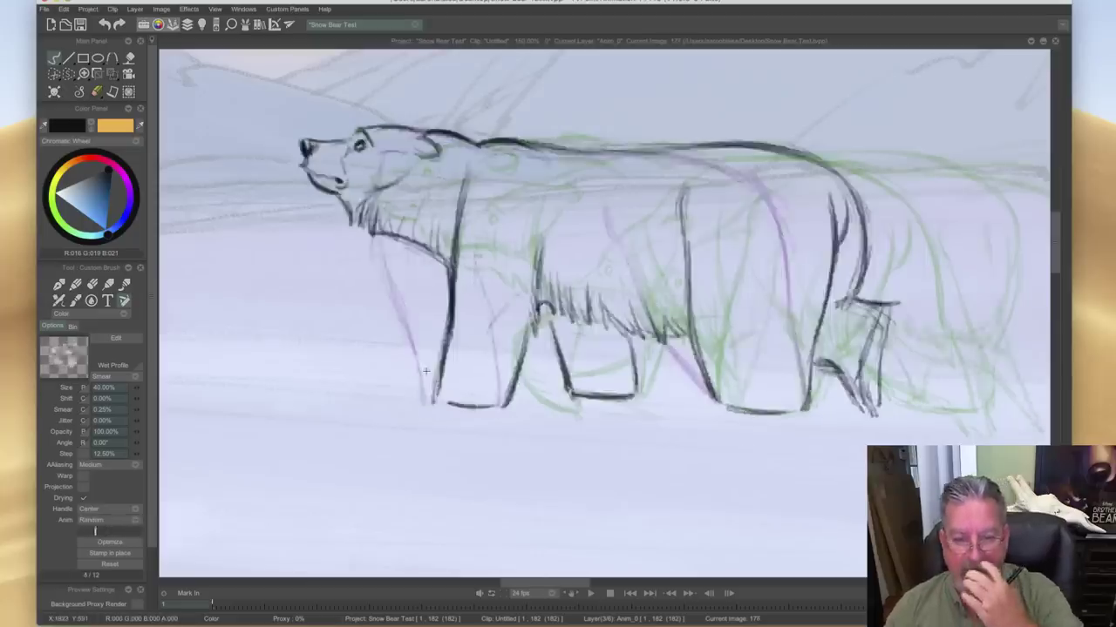
key(Left)
key(Right)
key(Left)
- Add fur strokes behind the front leg's elbow and along the belly to the hind leg, flipping to compare
drag(484, 270, 495, 310)
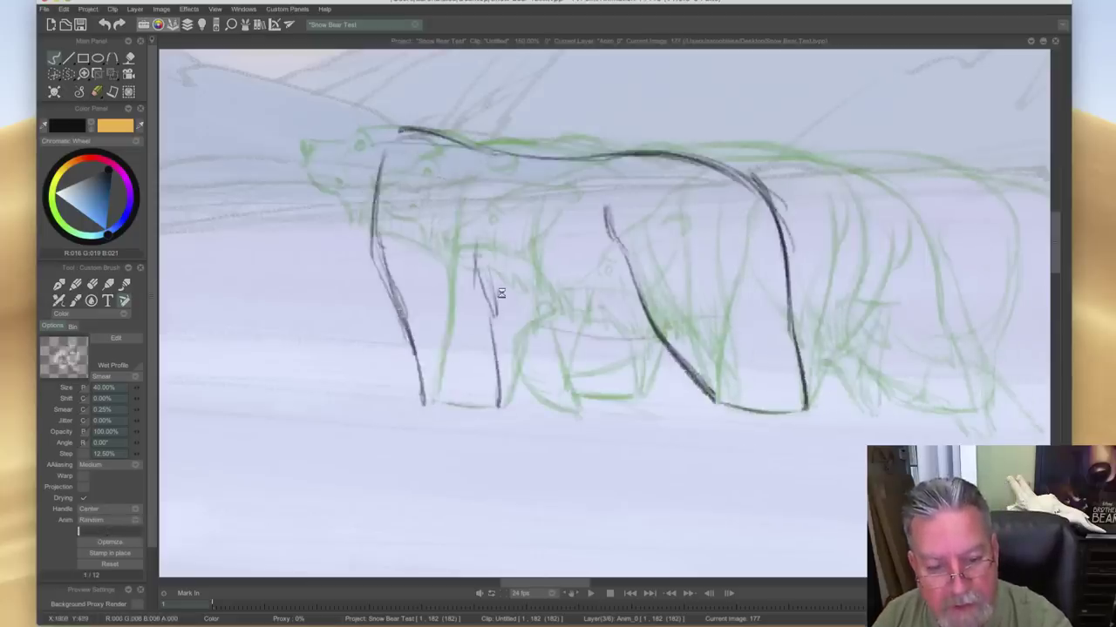
drag(496, 272, 498, 312)
mouse_move(503, 272)
mouse_down()
mouse_move(513, 319)
mouse_move(549, 326)
mouse_move(568, 281)
mouse_move(592, 332)
mouse_move(605, 305)
mouse_move(619, 337)
mouse_move(630, 336)
mouse_move(626, 310)
mouse_move(659, 337)
mouse_up()
key(Left)
key(Right)
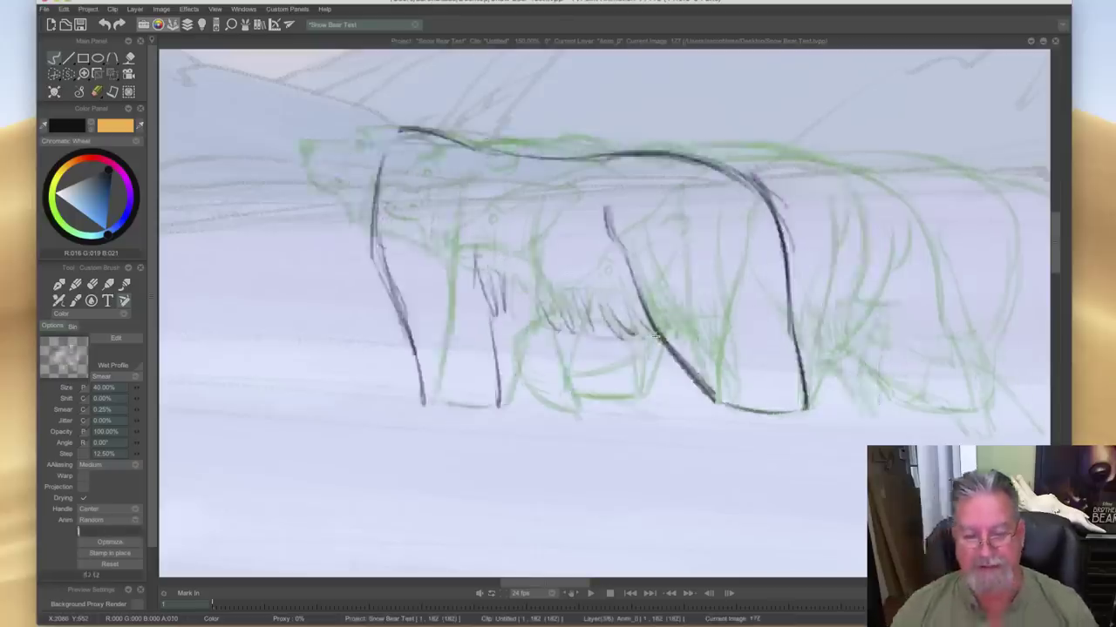
key(Left)
key(Right)
key(Left)
key(Right)
key(Left)
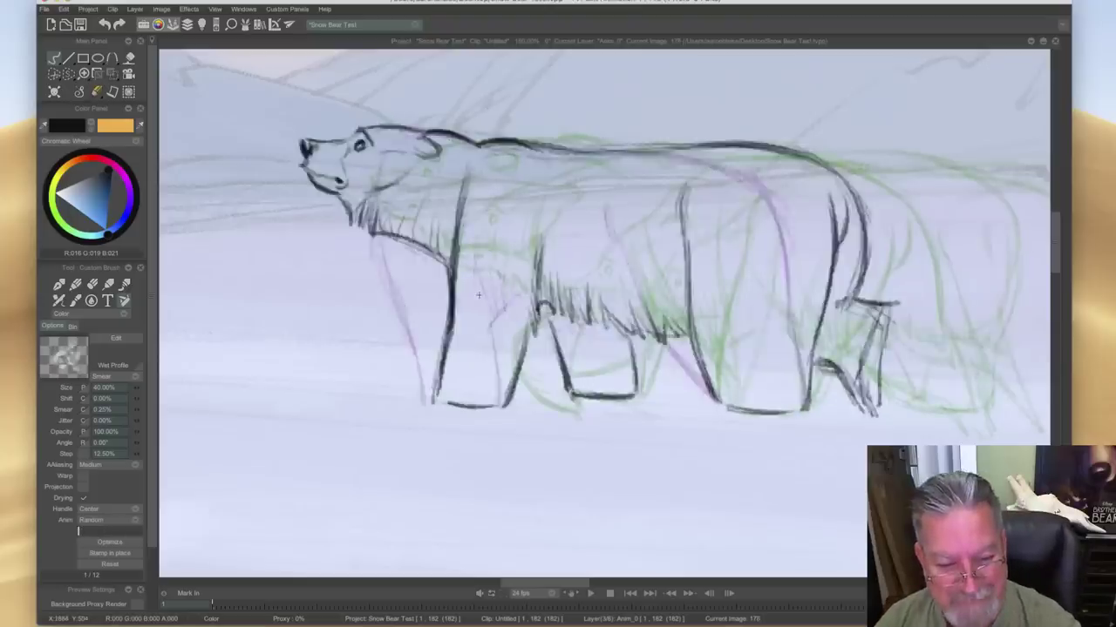
key(Right)
key(Left)
key(Right)
- Add a short curved neck line ahead of the shoulders, strengthen the back line, and flip against the previous pose
mouse_move(358, 125)
mouse_down()
mouse_move(387, 127)
mouse_move(349, 117)
mouse_move(394, 131)
mouse_up()
mouse_move(347, 118)
mouse_down()
mouse_move(554, 158)
mouse_move(650, 155)
mouse_move(755, 186)
mouse_up()
key(Left)
key(Right)
key(Left)
key(Right)
key(Left)
key(Right)
- Strengthen both edges of the near front leg, add its sole line, and flip to check the leg
mouse_move(482, 239)
mouse_down()
mouse_move(502, 329)
mouse_move(493, 357)
mouse_up()
drag(497, 319, 489, 347)
drag(378, 238, 415, 347)
drag(393, 289, 416, 354)
drag(385, 155, 377, 263)
mouse_move(375, 200)
mouse_down()
mouse_move(425, 394)
mouse_move(481, 406)
mouse_up()
key(Left)
key(Left)
key(Right)
key(Left)
key(Right)
key(Left)
key(Right)
key(Left)
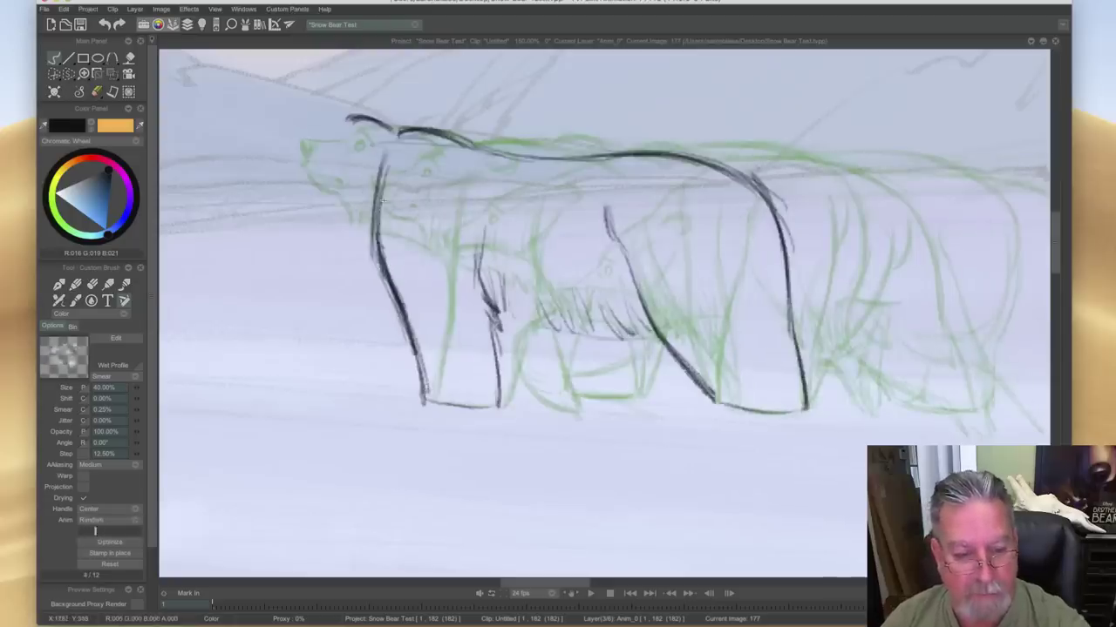
- Sketch the front edge of the lifted far front leg as a curve ahead of the near leg, flipping to compare
mouse_move(357, 298)
mouse_down()
mouse_move(375, 277)
mouse_move(342, 324)
mouse_move(357, 366)
mouse_up()
key(Right)
key(Left)
mouse_move(374, 275)
mouse_down()
mouse_move(338, 308)
mouse_move(366, 377)
mouse_up()
key(Right)
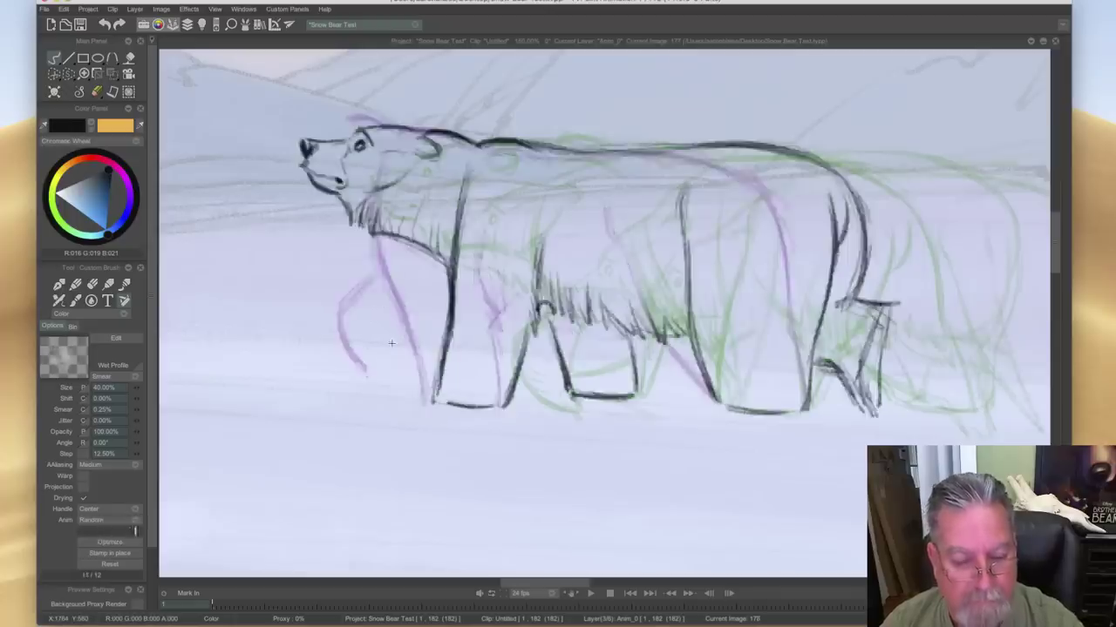
key(Left)
key(Right)
key(Left)
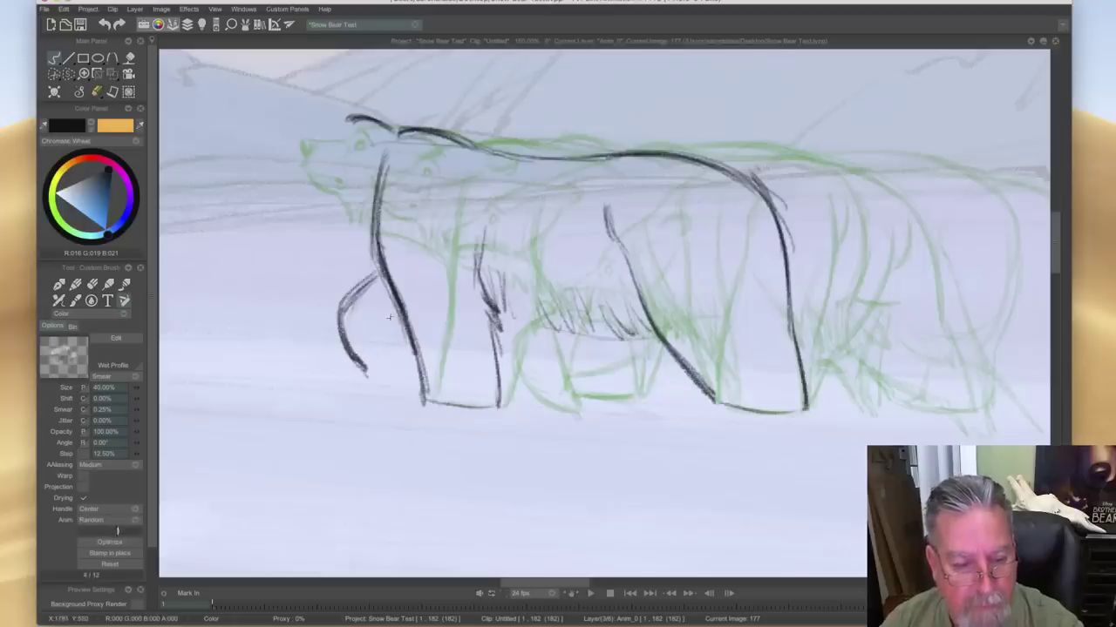
key(Right)
key(Left)
key(Right)
key(Left)
key(Right)
key(Left)
- Add shaggy fur strokes along the belly from the elbow to the near hind leg, flipping against the previous pose
mouse_move(495, 295)
mouse_down()
mouse_move(508, 322)
mouse_move(515, 289)
mouse_move(533, 316)
mouse_move(552, 320)
mouse_move(558, 294)
mouse_move(586, 319)
mouse_move(597, 305)
mouse_move(610, 330)
mouse_move(645, 347)
mouse_up()
drag(636, 289, 654, 345)
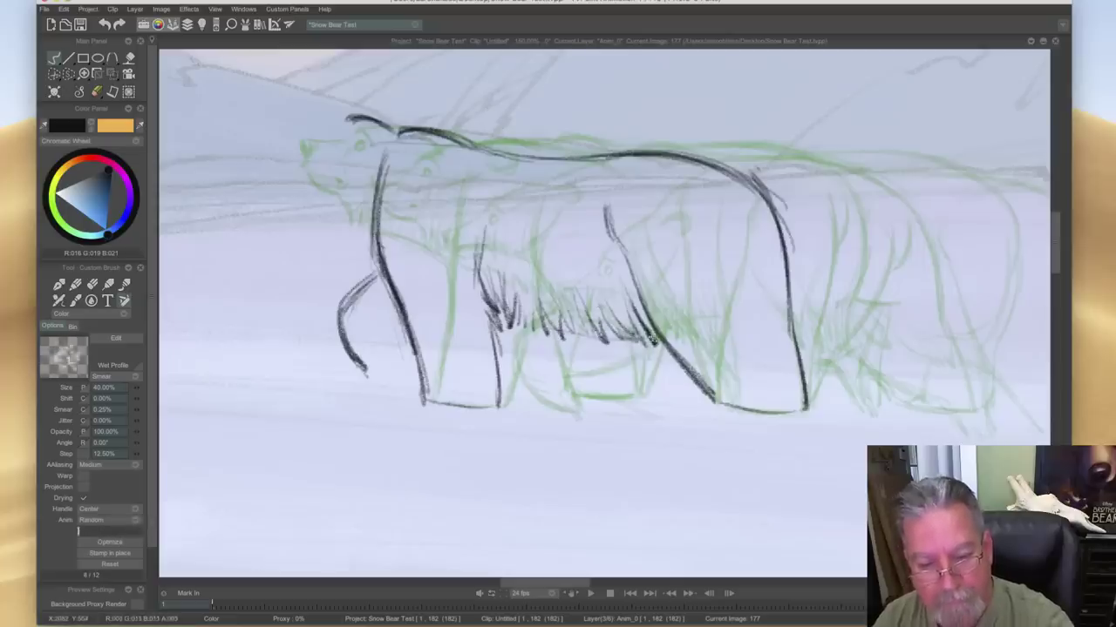
key(Left)
key(Right)
key(Left)
key(Right)
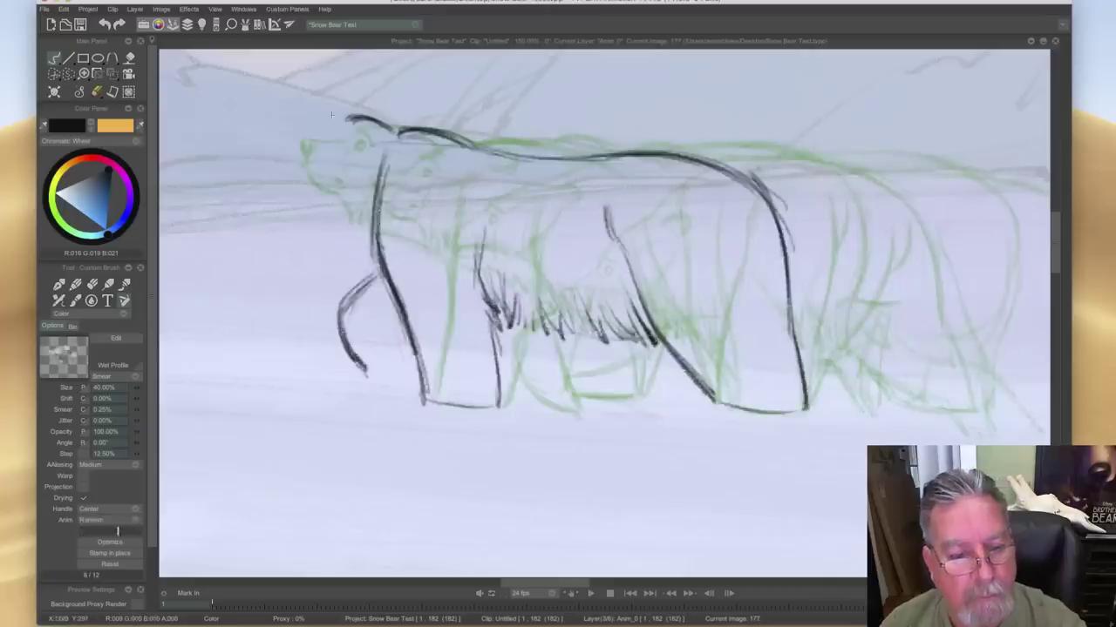
- Draw the top of the head as a short curve ahead of the neck line and flip to check its placement
mouse_move(390, 129)
mouse_down()
mouse_move(356, 117)
mouse_move(394, 131)
mouse_up()
mouse_move(326, 112)
mouse_down()
mouse_move(298, 109)
mouse_move(336, 116)
mouse_move(279, 110)
mouse_up()
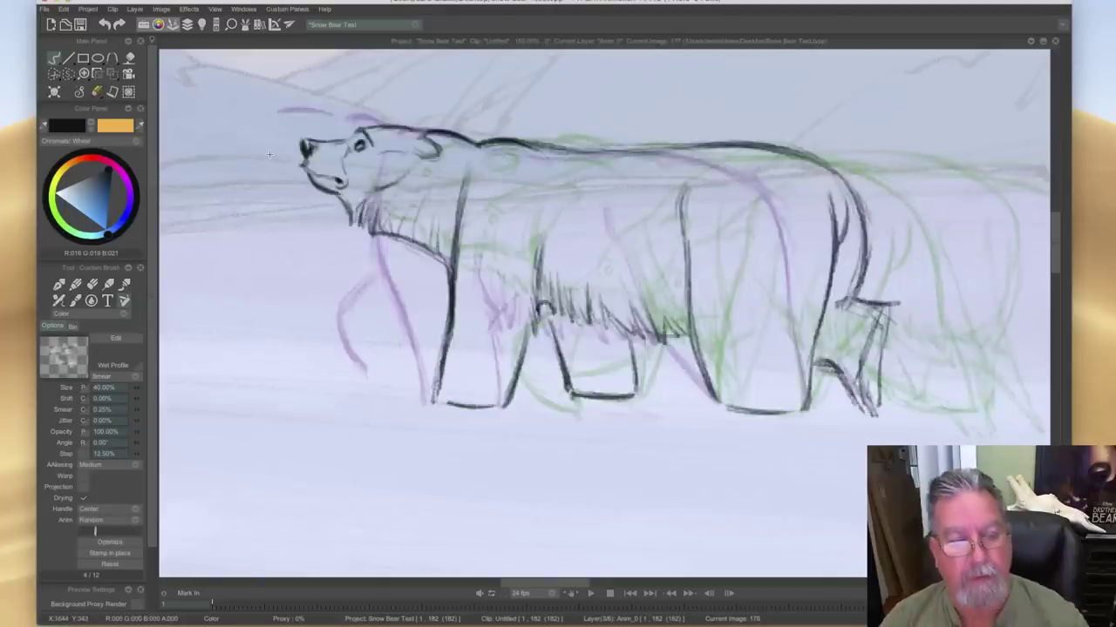
key(Left)
key(Right)
key(Left)
key(Right)
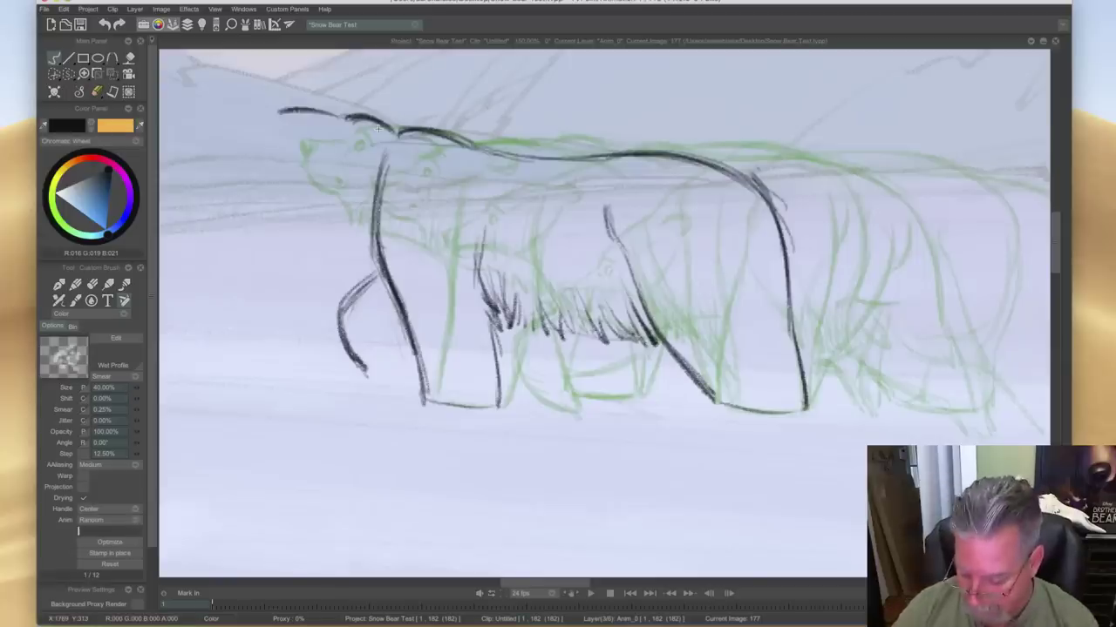
- Show the clip timeline and view the options for adding a new layer
key(F4)
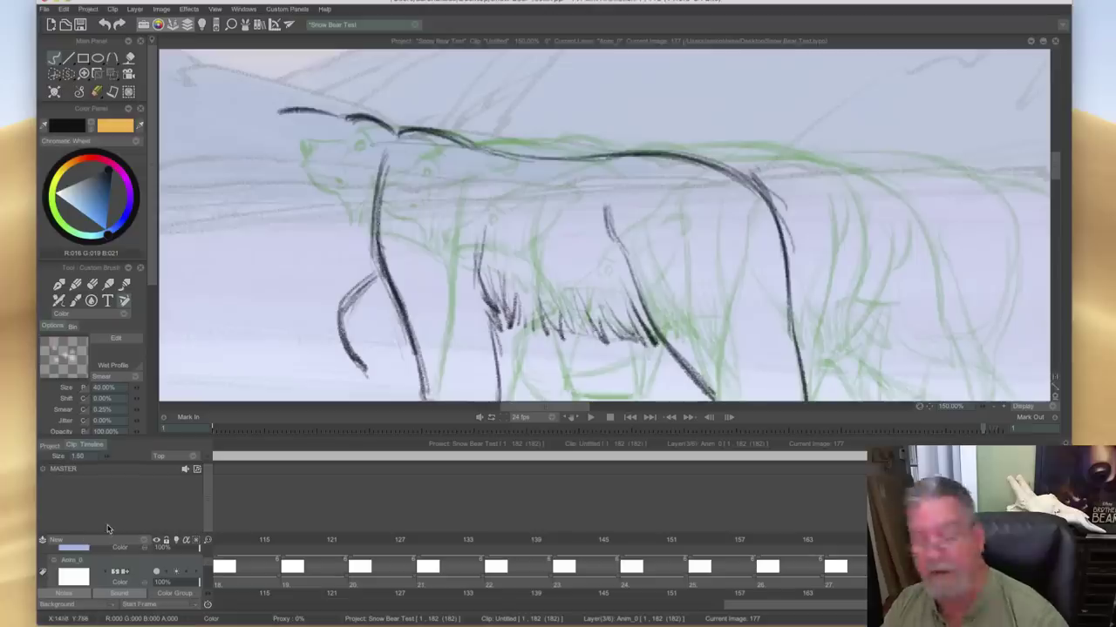
click(144, 544)
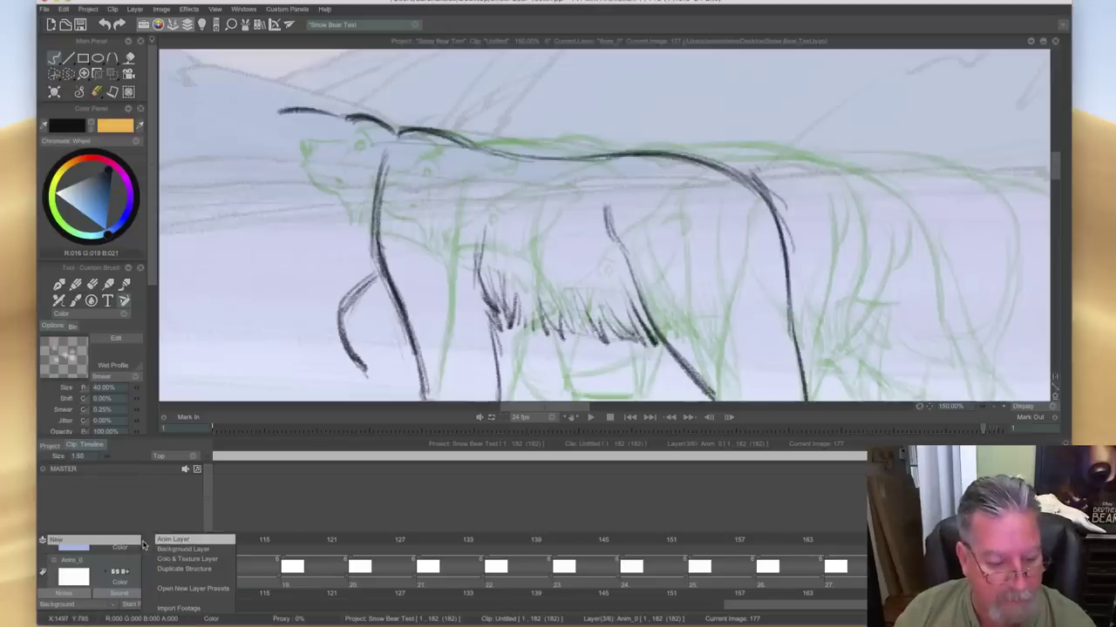
click(133, 543)
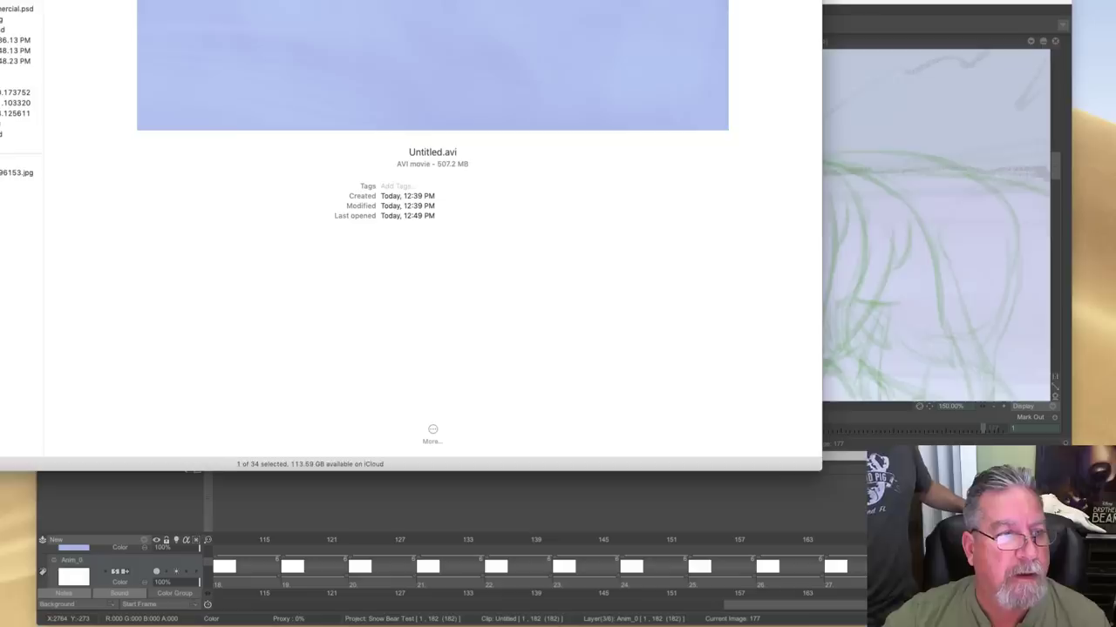
drag(488, 464, 248, 398)
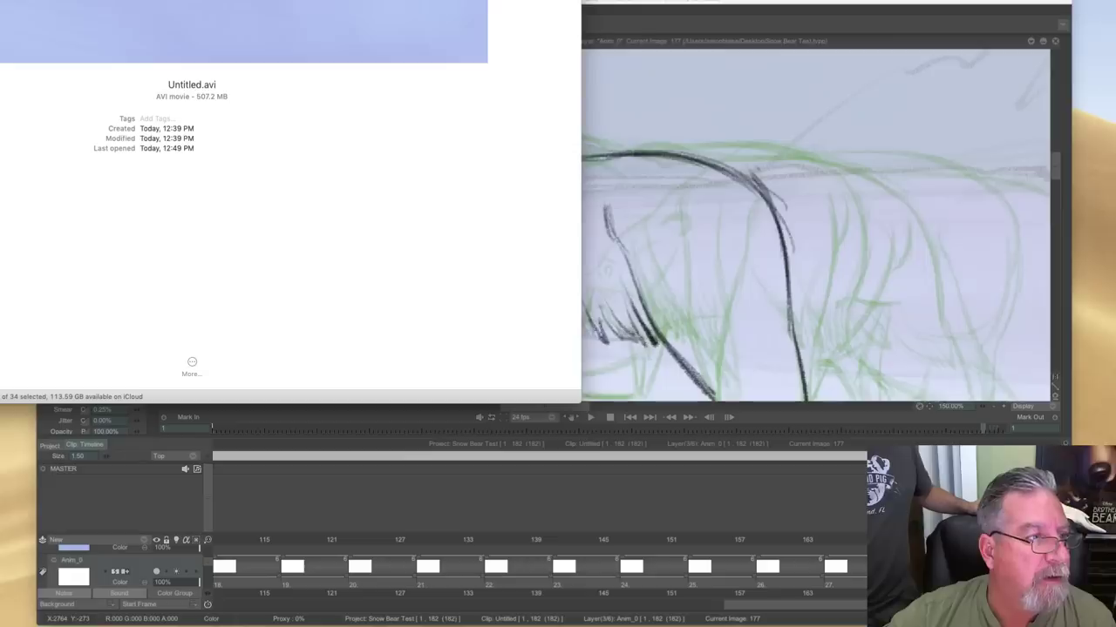
key(super+shift+a)
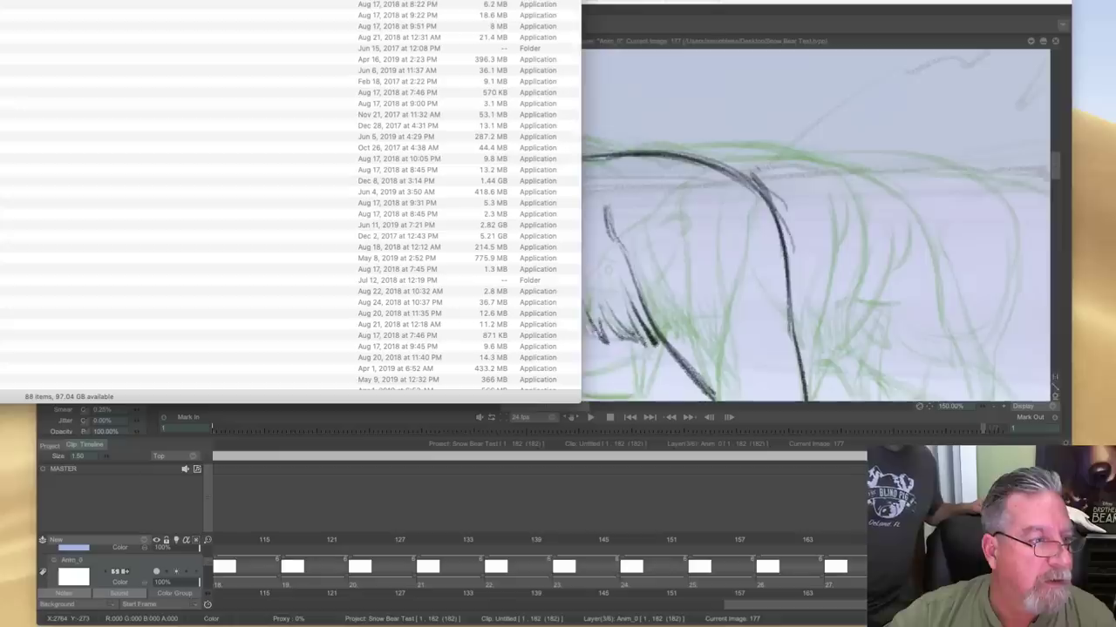
scroll(293, 195, down, 1)
scroll(292, 195, down, 1)
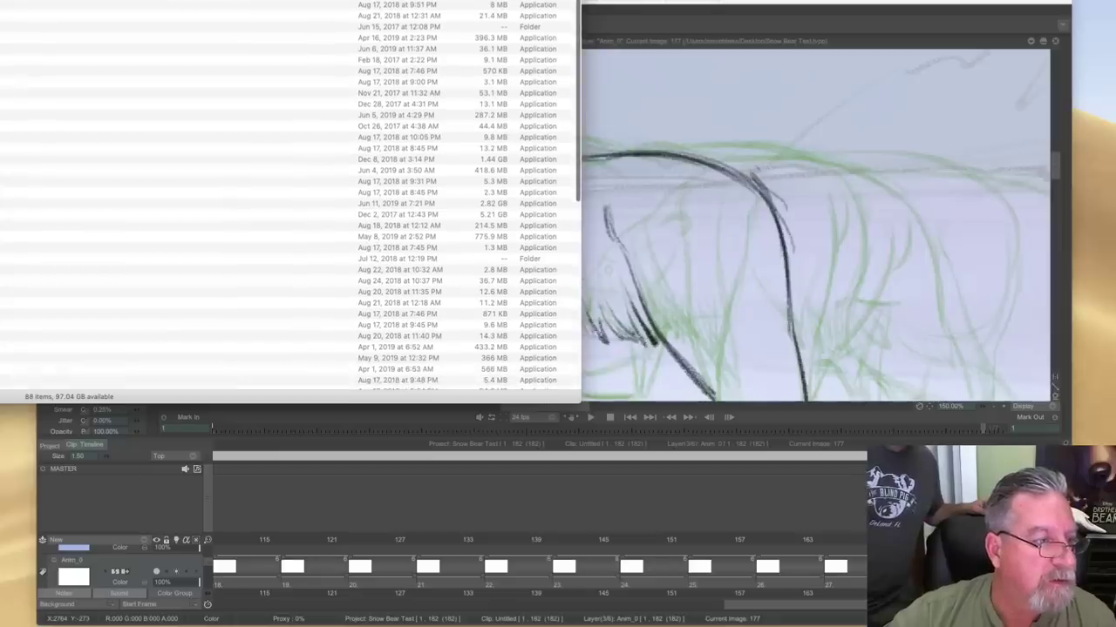
click(291, 49)
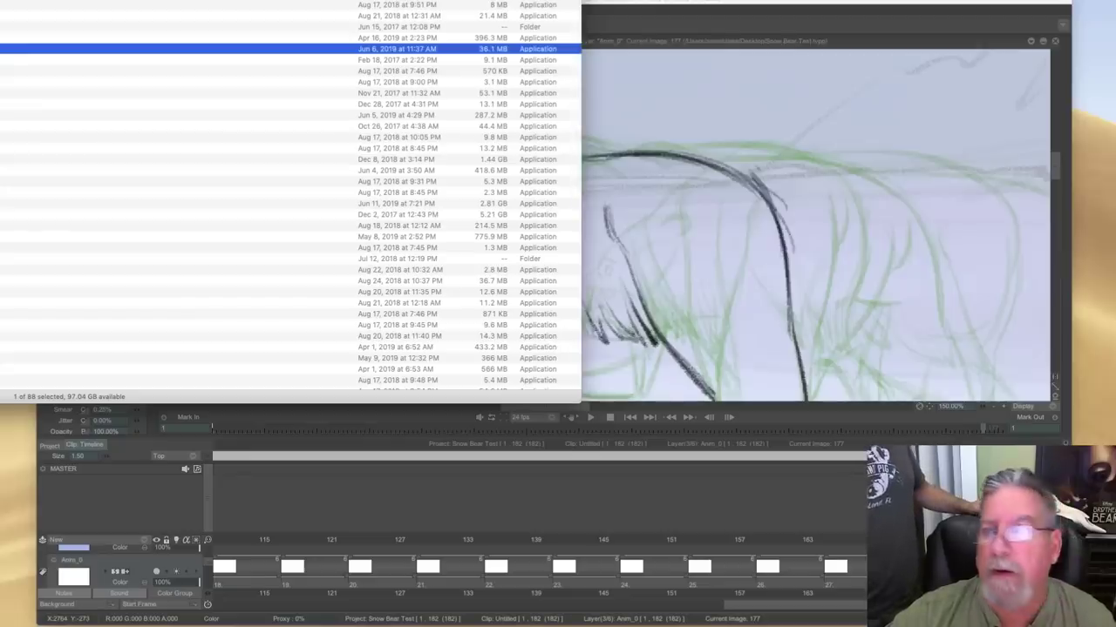
drag(290, 9, 290, 0)
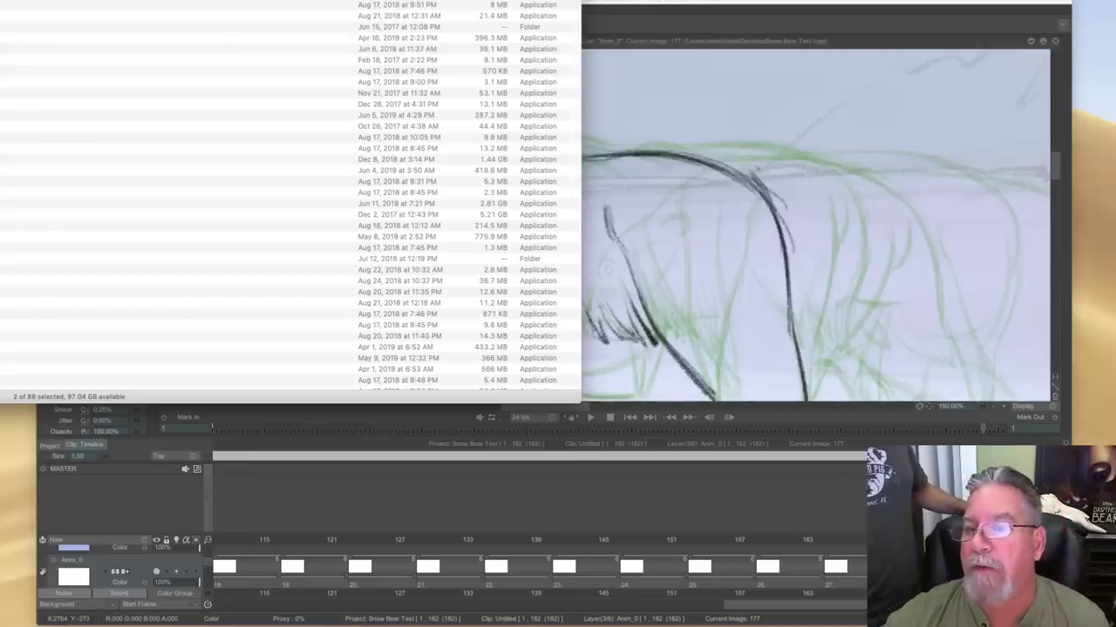
click(974, 3)
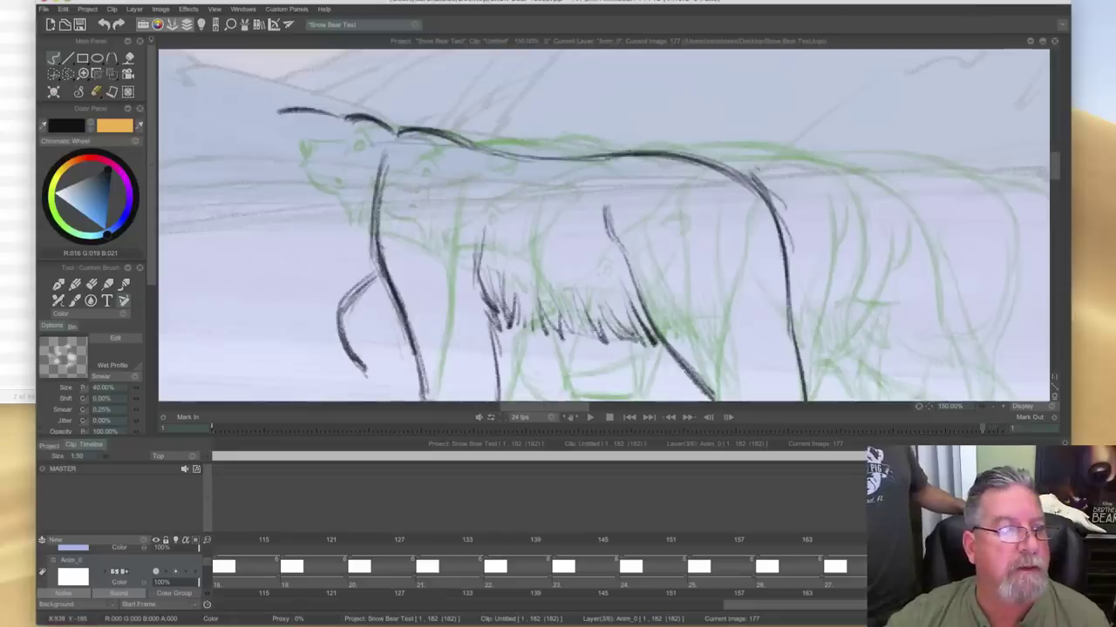
key(super+alt+h)
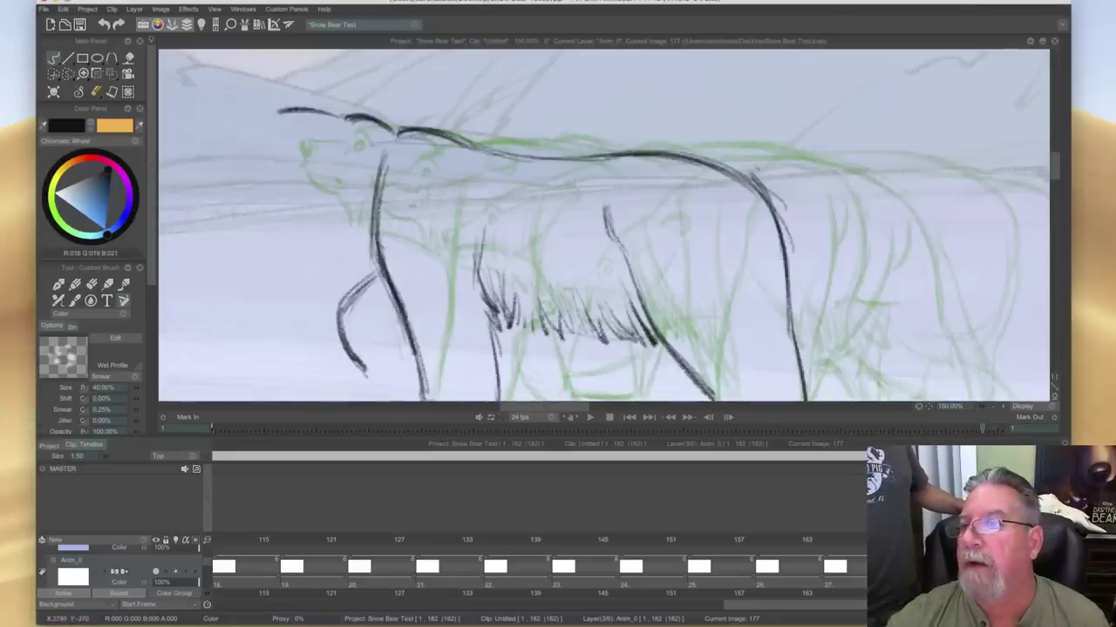
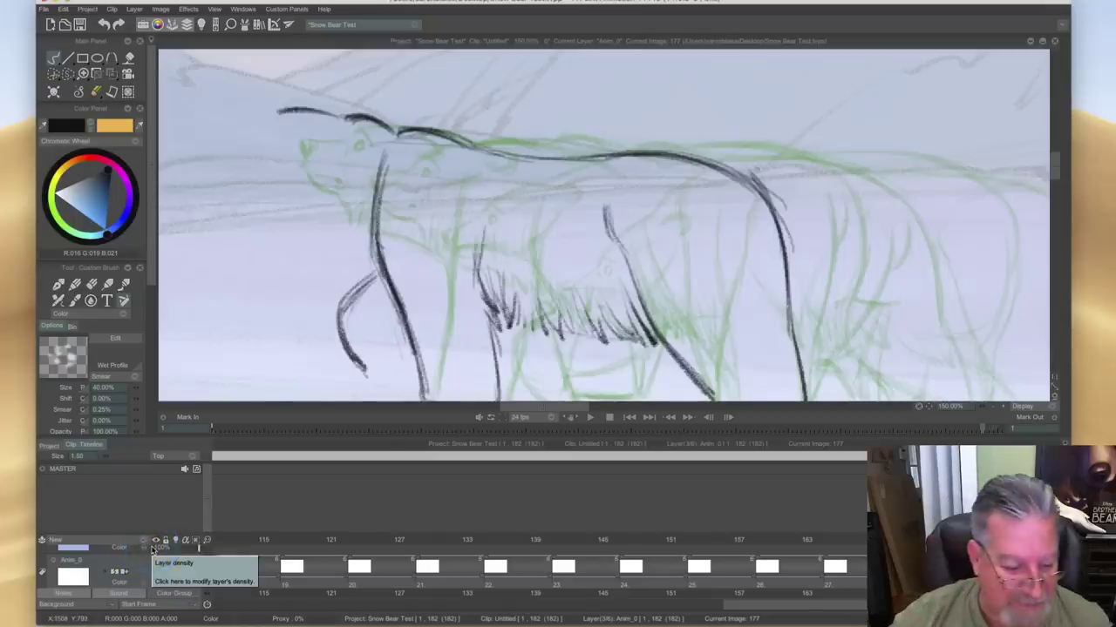
- Open the footage import dialog from the new-layer options, cancel the import, and hide the timeline
click(143, 539)
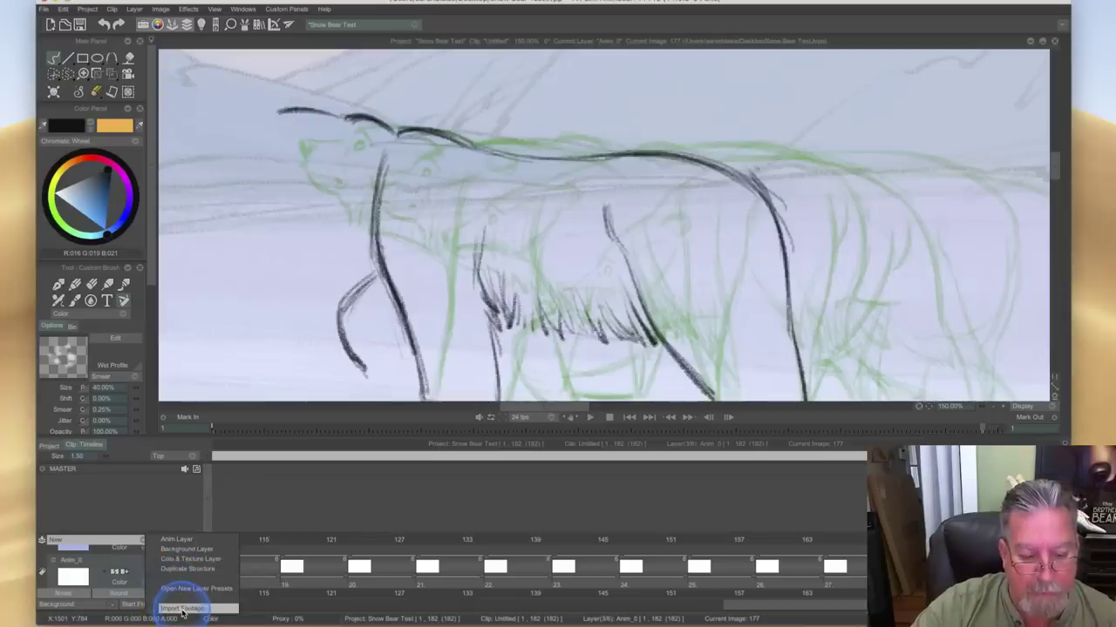
click(181, 610)
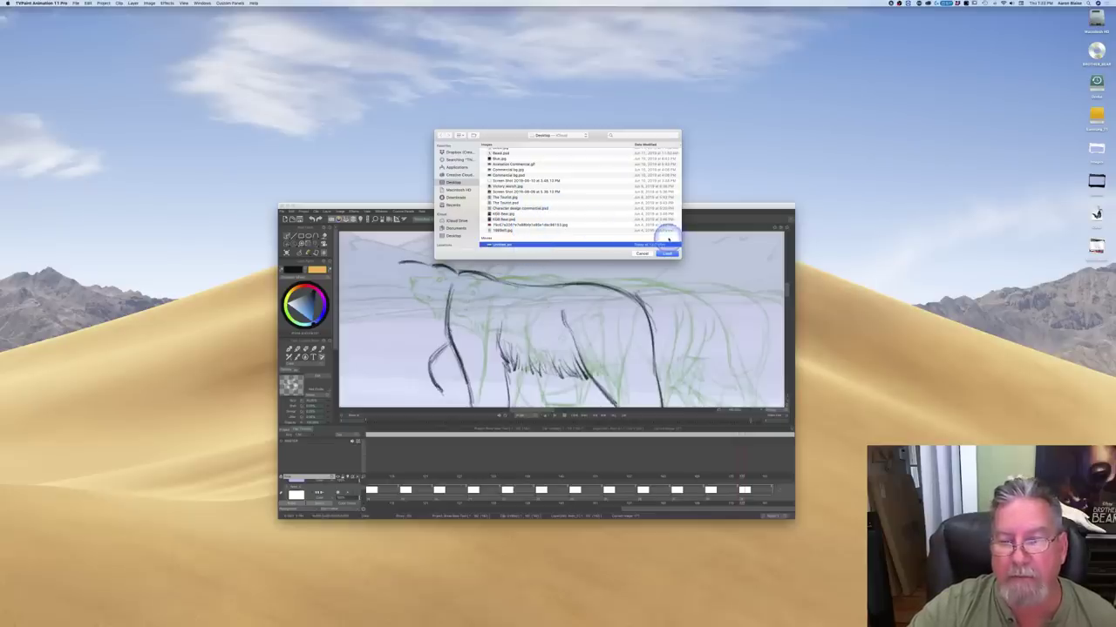
click(645, 255)
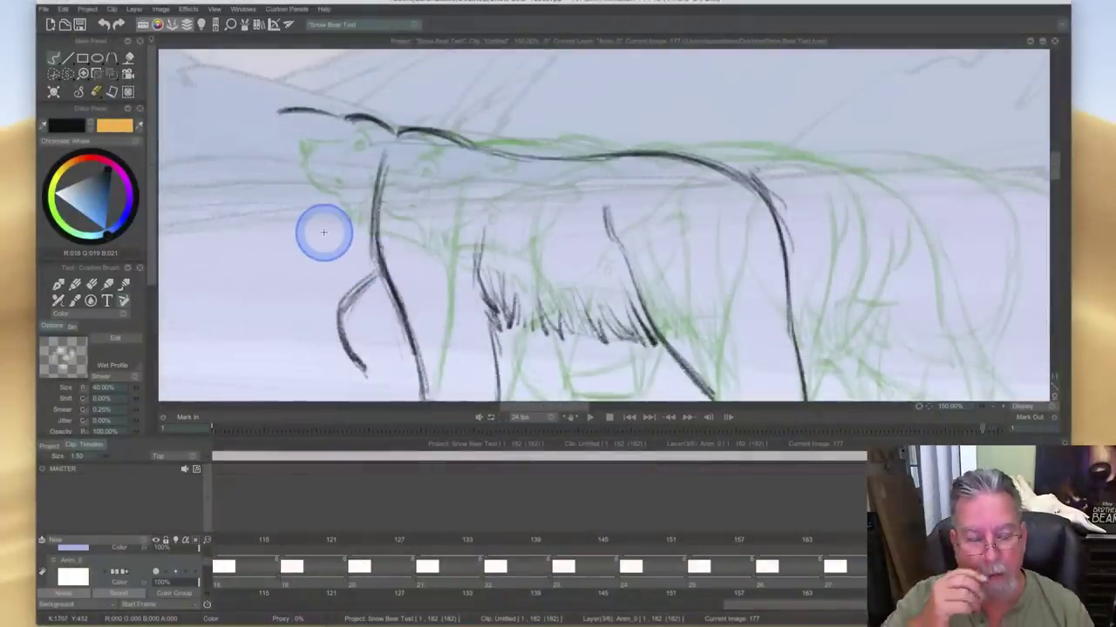
key(Tab)
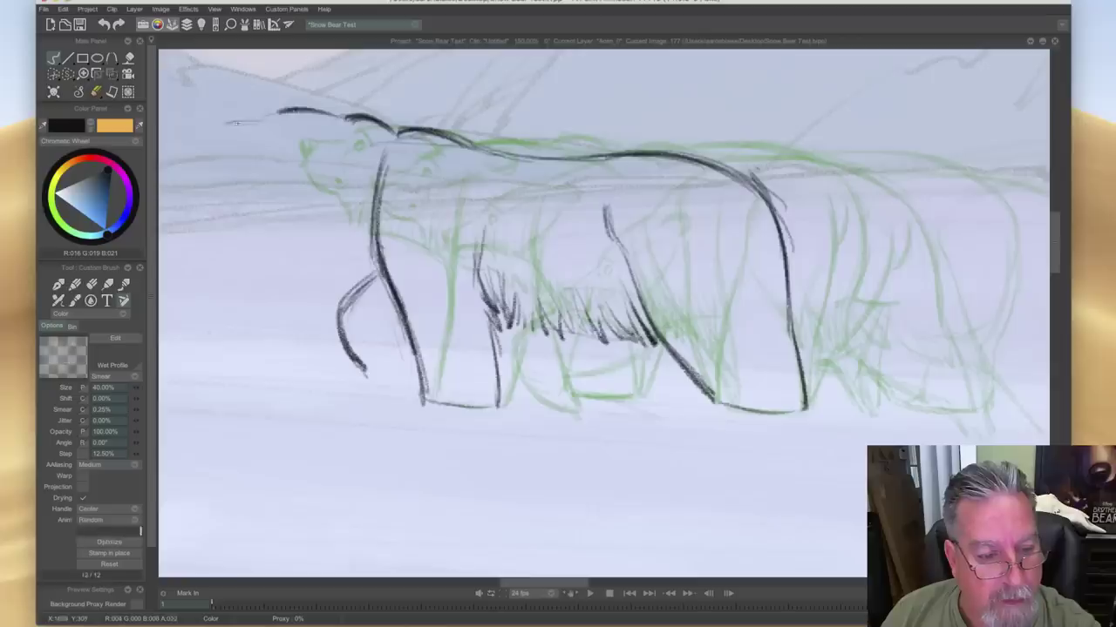
- Draw the bear's muzzle, nose, mouth, lower jaw and eye ahead of the forehead line
drag(222, 123, 259, 121)
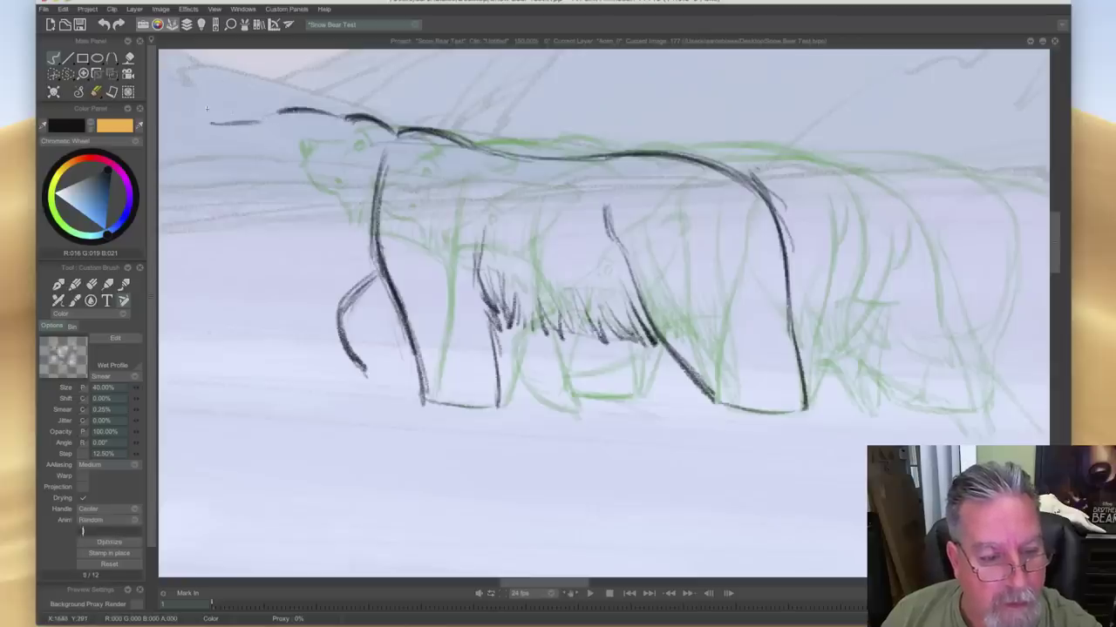
drag(217, 132, 209, 126)
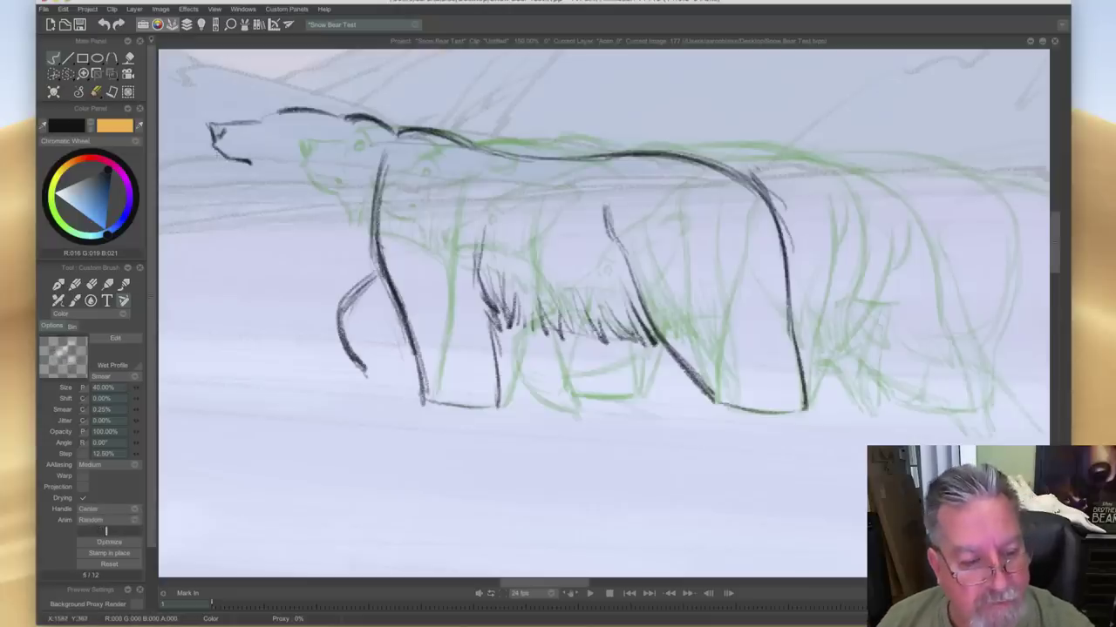
drag(221, 163, 235, 172)
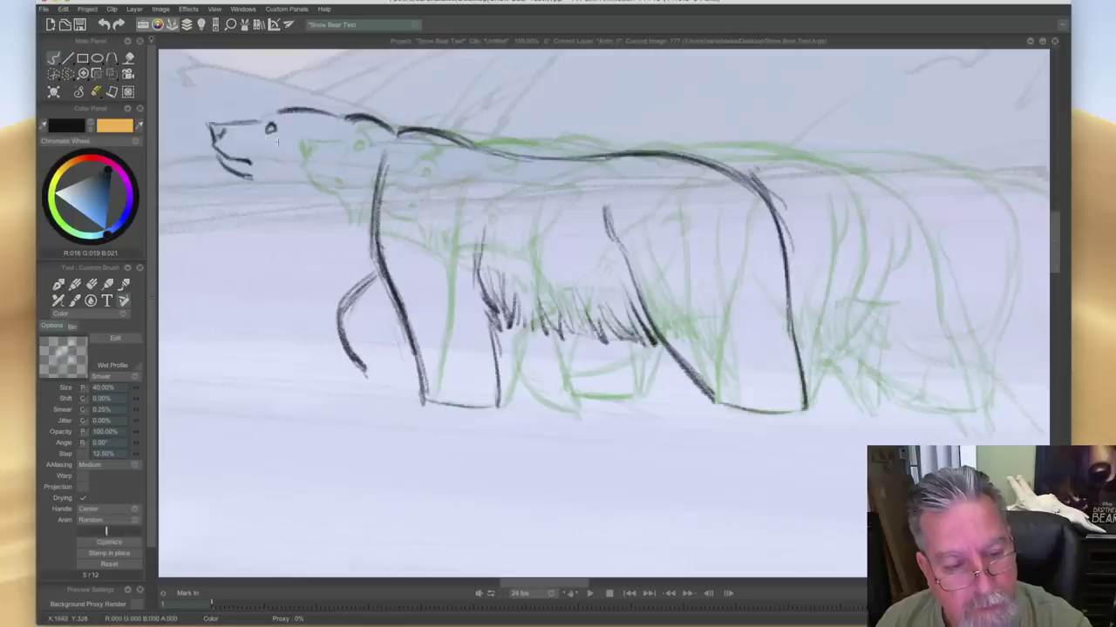
drag(286, 131, 264, 119)
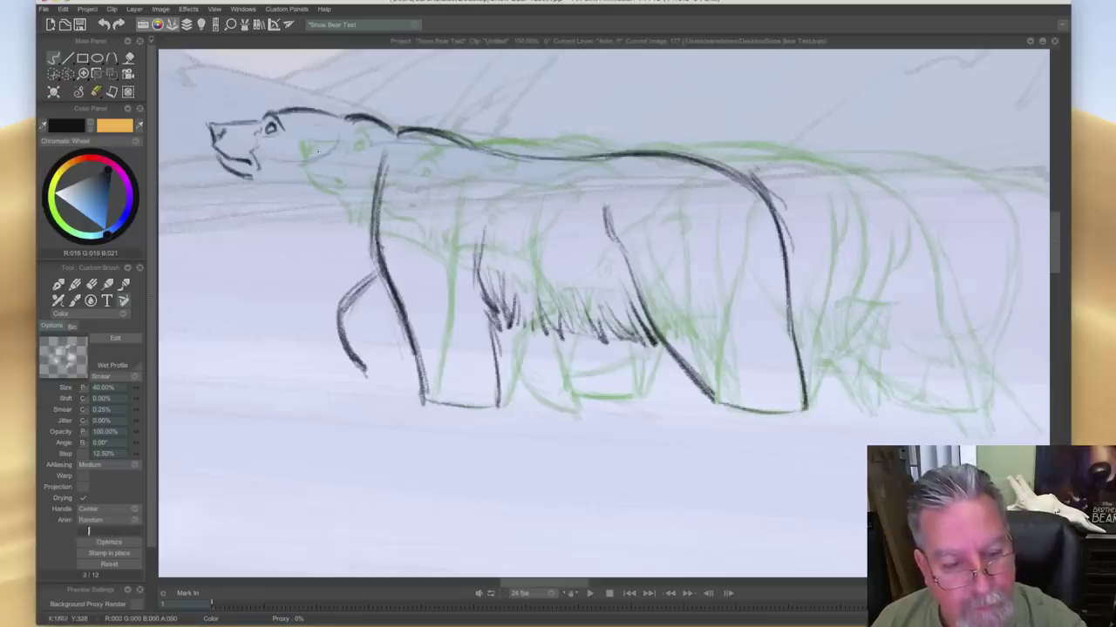
- Draw the ear at the back of the head and flip repeatedly to compare the head with the previous pose
drag(354, 136, 336, 128)
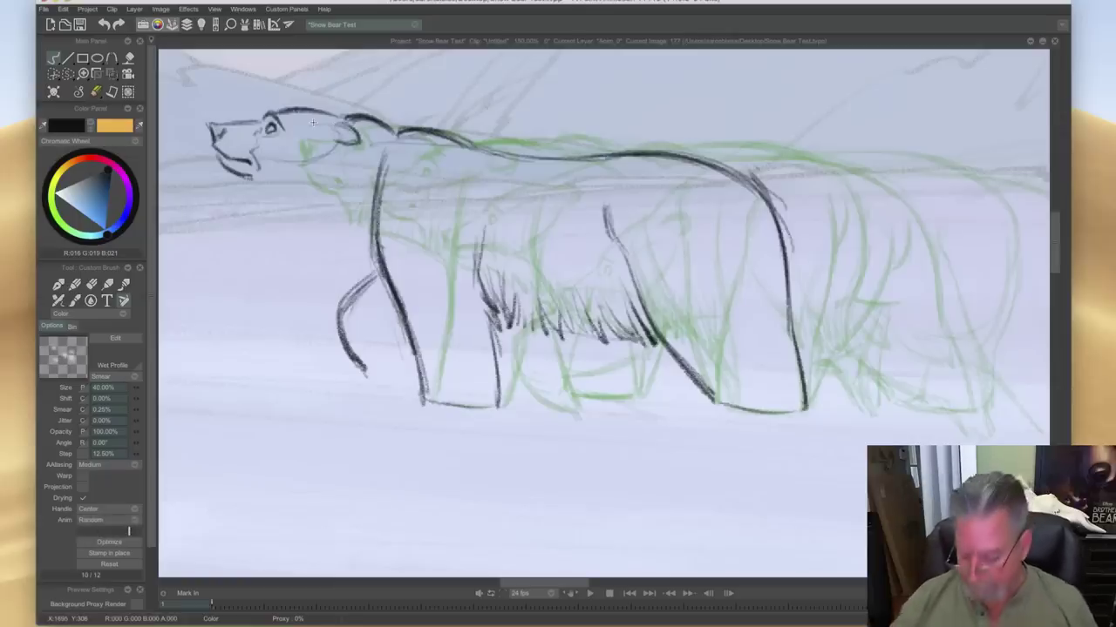
key(Left)
key(Right)
key(Left)
key(Right)
key(Left)
key(Right)
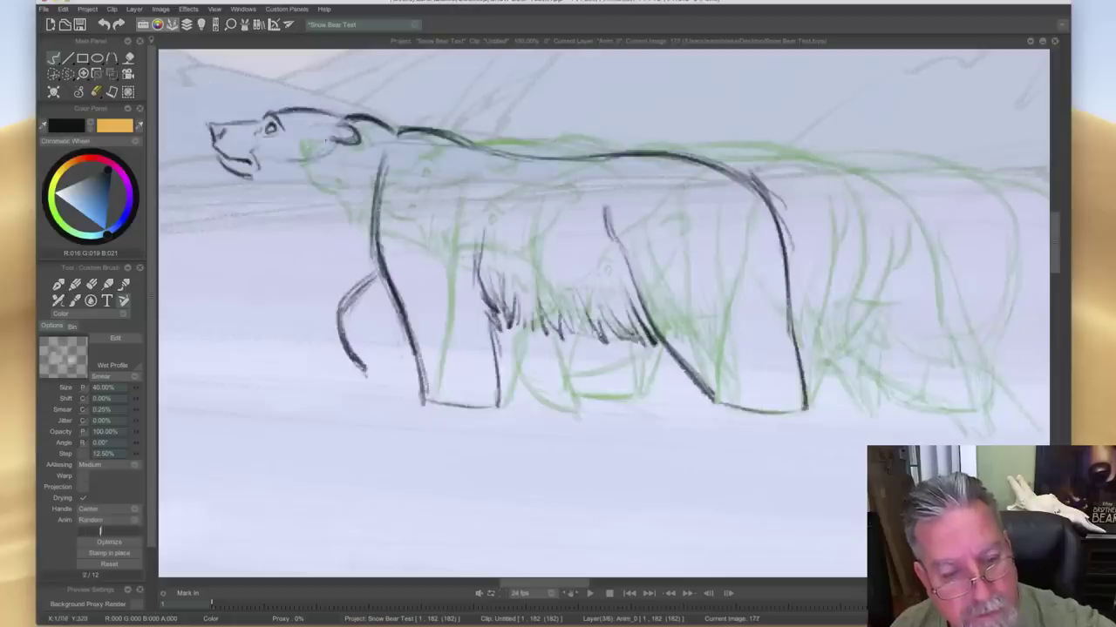
key(Left)
key(Right)
- Draw the chin fur and the throat line running down to the near front leg, flipping to check them
drag(244, 175, 262, 204)
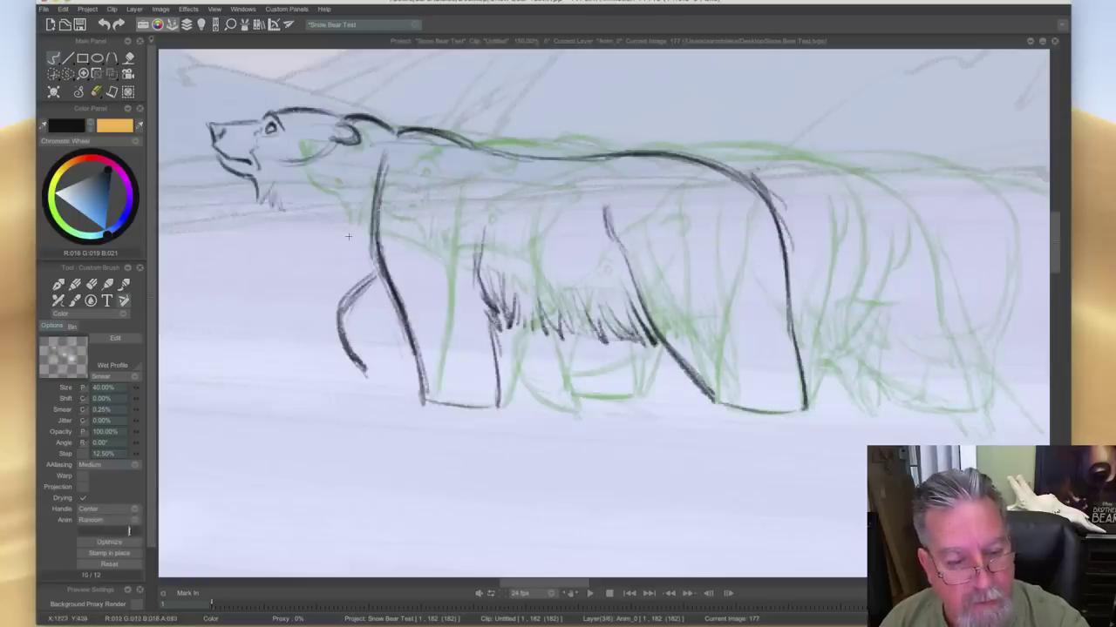
mouse_move(368, 250)
mouse_down()
mouse_move(307, 214)
mouse_move(283, 215)
mouse_up()
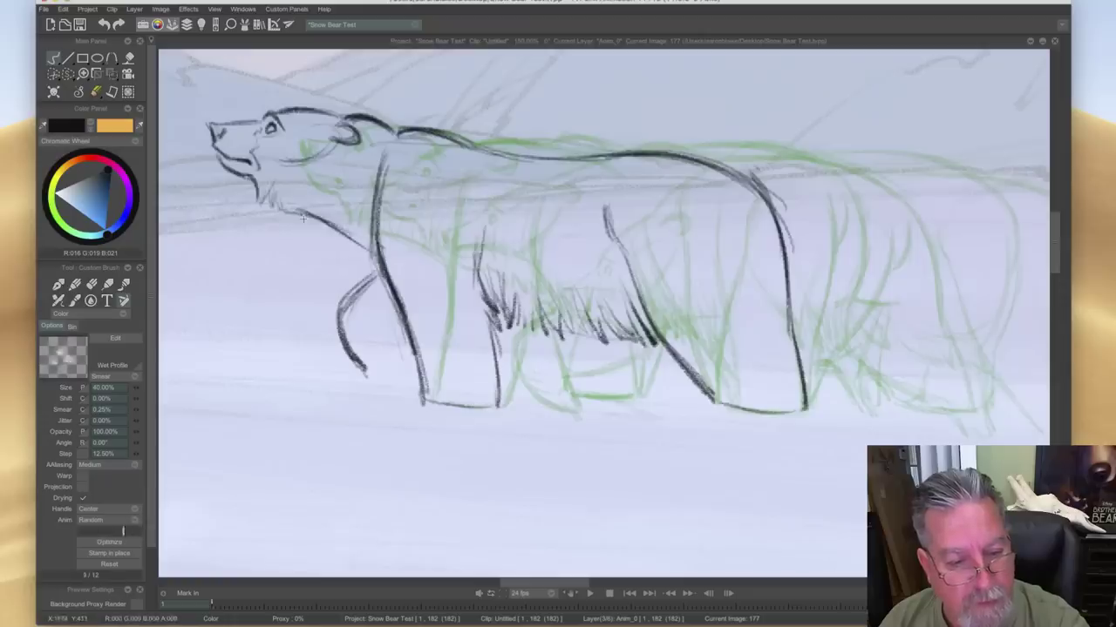
key(Left)
key(Right)
key(Left)
key(Right)
key(Left)
key(Right)
- Add fur strokes below the cheek and on the neck ahead of the shoulder, flipping against the previous pose
drag(301, 173, 287, 199)
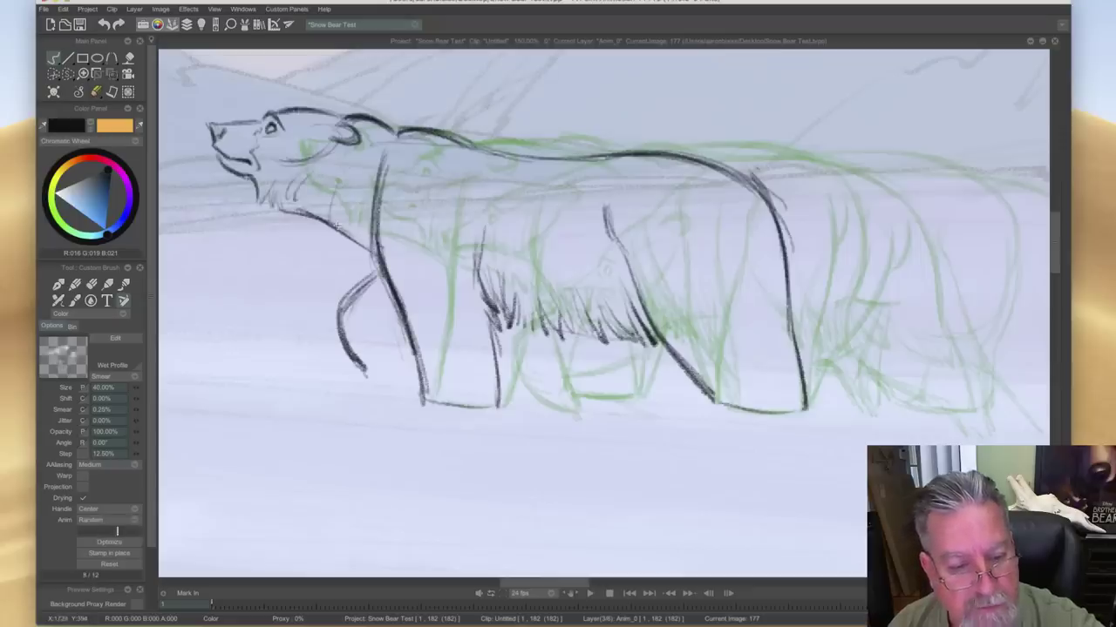
drag(357, 187, 354, 238)
drag(360, 206, 360, 242)
key(Left)
key(Right)
key(Left)
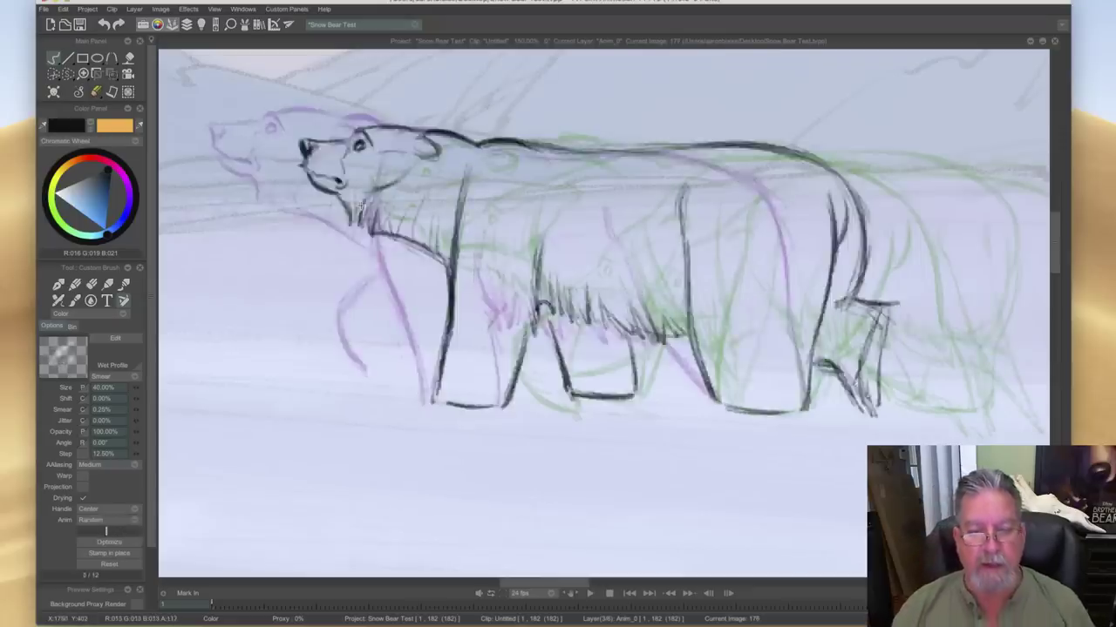
key(Right)
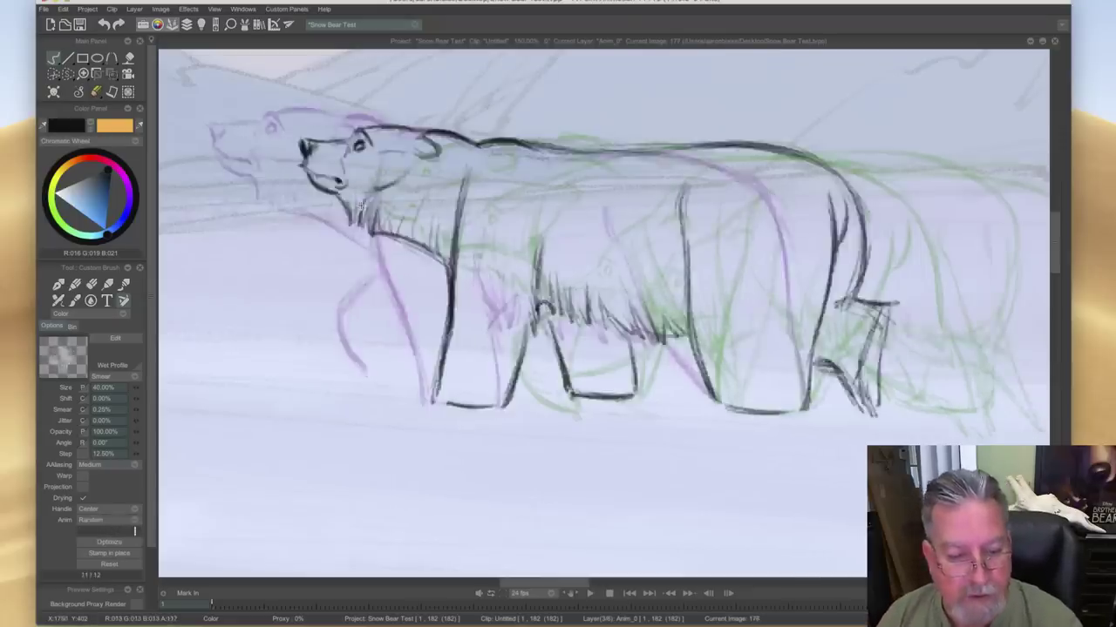
key(Left)
key(Right)
- Erase the curved front edge of the lifted far front leg and flip to review the pose
key(e)
mouse_move(376, 271)
mouse_down()
mouse_move(377, 310)
mouse_move(337, 291)
mouse_move(339, 326)
mouse_up()
key(Left)
key(Right)
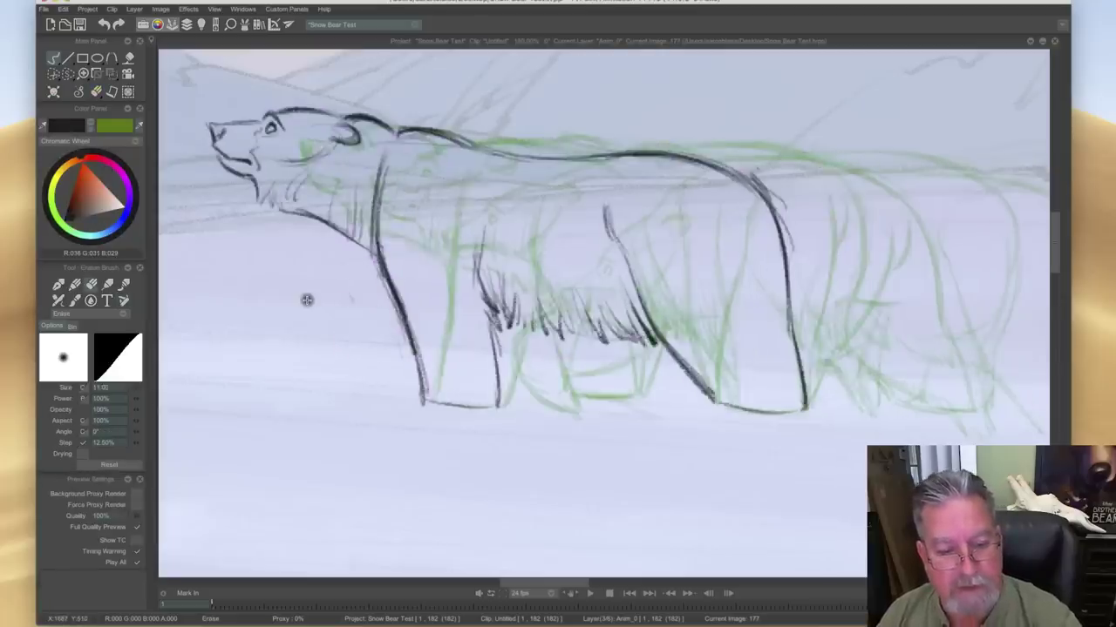
- Redraw the lifted far front leg with a bent wrist, hanging paw and back edge meeting the near leg, and flip to check
key(b)
mouse_move(382, 278)
mouse_down()
mouse_move(343, 301)
mouse_move(340, 349)
mouse_up()
mouse_move(342, 294)
mouse_down()
mouse_move(341, 355)
mouse_move(364, 373)
mouse_up()
mouse_move(379, 319)
mouse_down()
mouse_move(403, 379)
mouse_move(348, 366)
mouse_move(382, 384)
mouse_move(396, 376)
mouse_move(408, 345)
mouse_move(394, 337)
mouse_up()
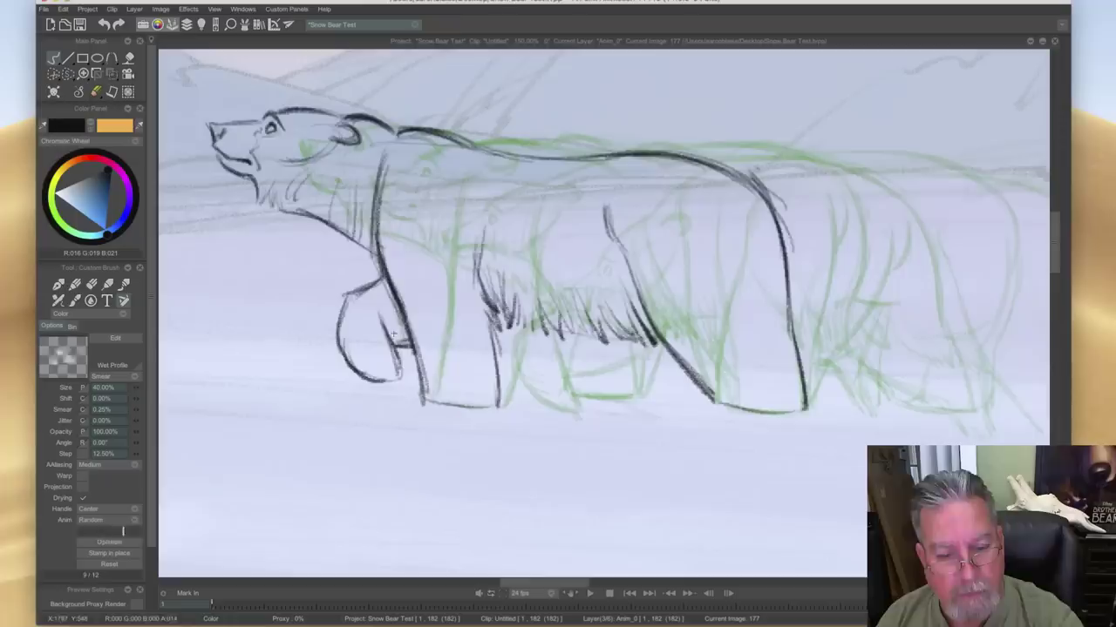
key(Right)
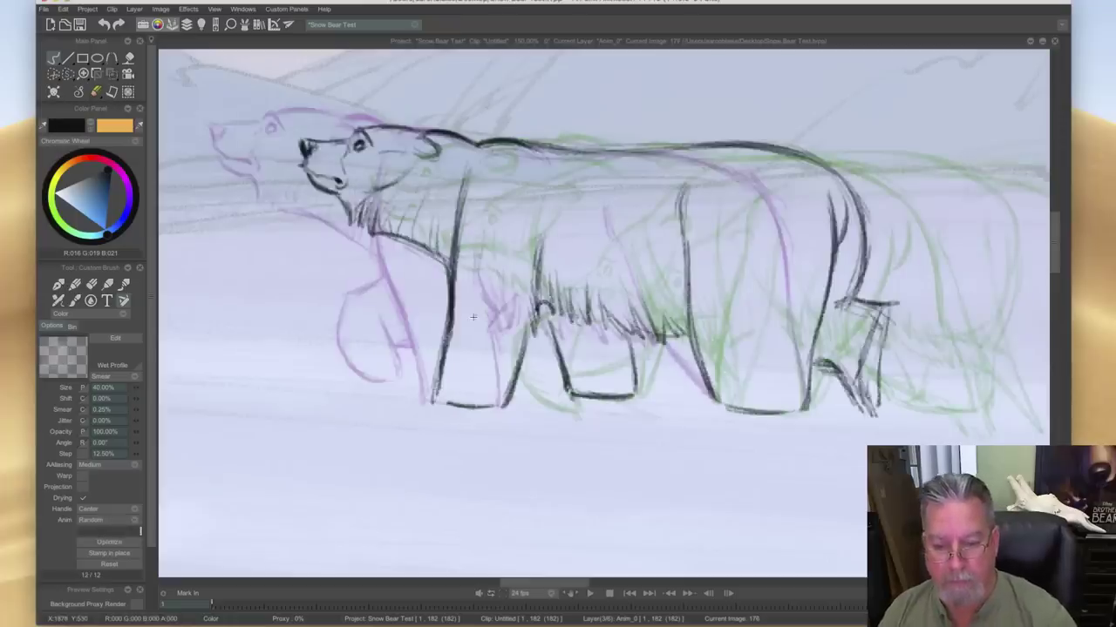
- Draw the far hind leg under the belly with front edge, back edge and foot line, flipping against the previous pose
key(Left)
drag(570, 335, 567, 389)
drag(645, 349, 641, 388)
drag(567, 364, 570, 391)
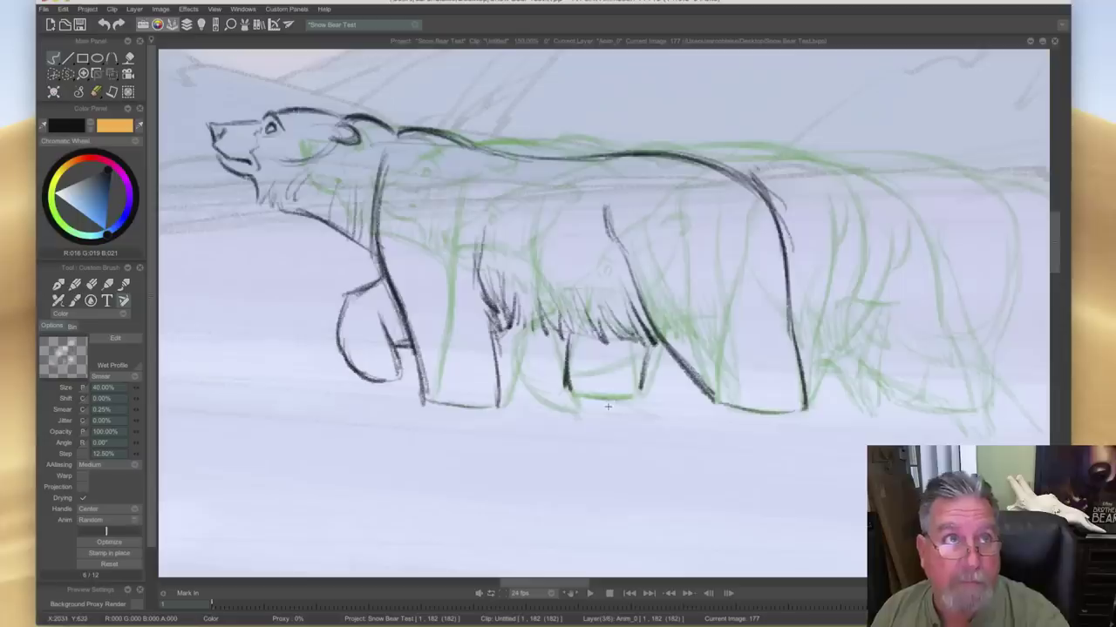
drag(632, 397, 564, 389)
mouse_move(649, 358)
mouse_down()
mouse_move(639, 398)
mouse_move(645, 382)
mouse_move(567, 389)
mouse_up()
key(Left)
key(Right)
key(Left)
key(Right)
key(Left)
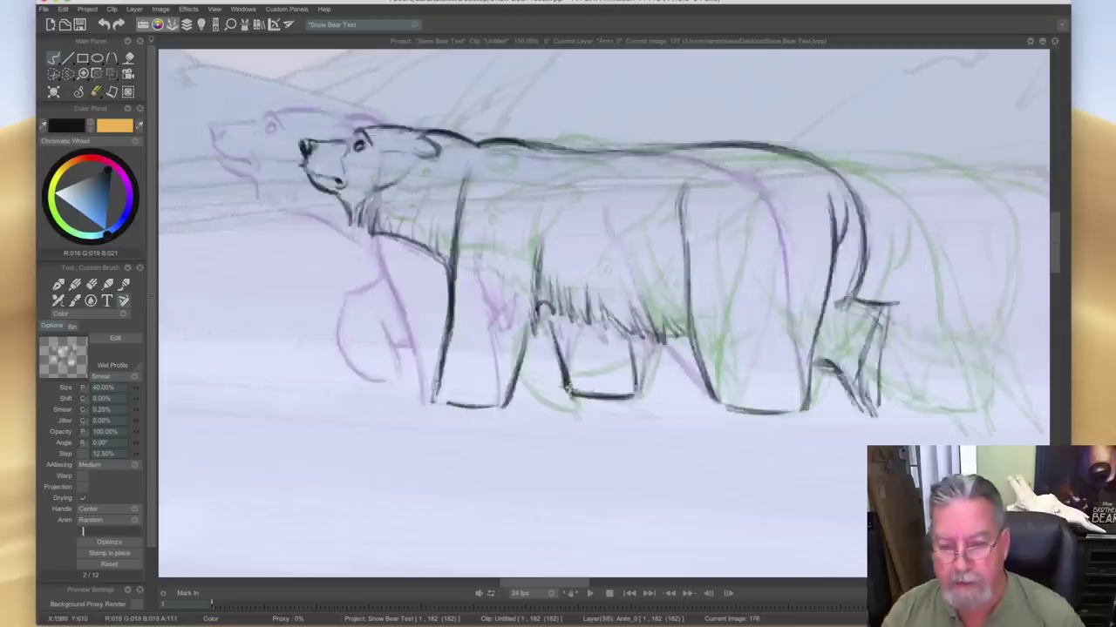
- Erase the stray line along the bear's rump and flip against the previous pose
key(Right)
key(e)
drag(748, 159, 781, 209)
key(Left)
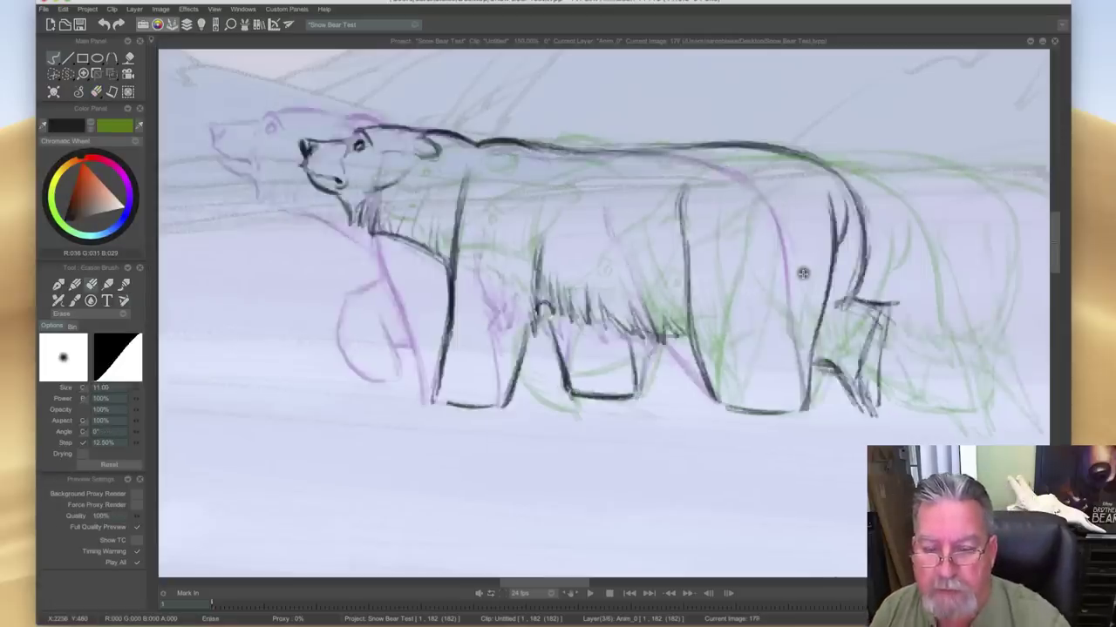
key(Right)
key(Left)
key(Right)
key(e)
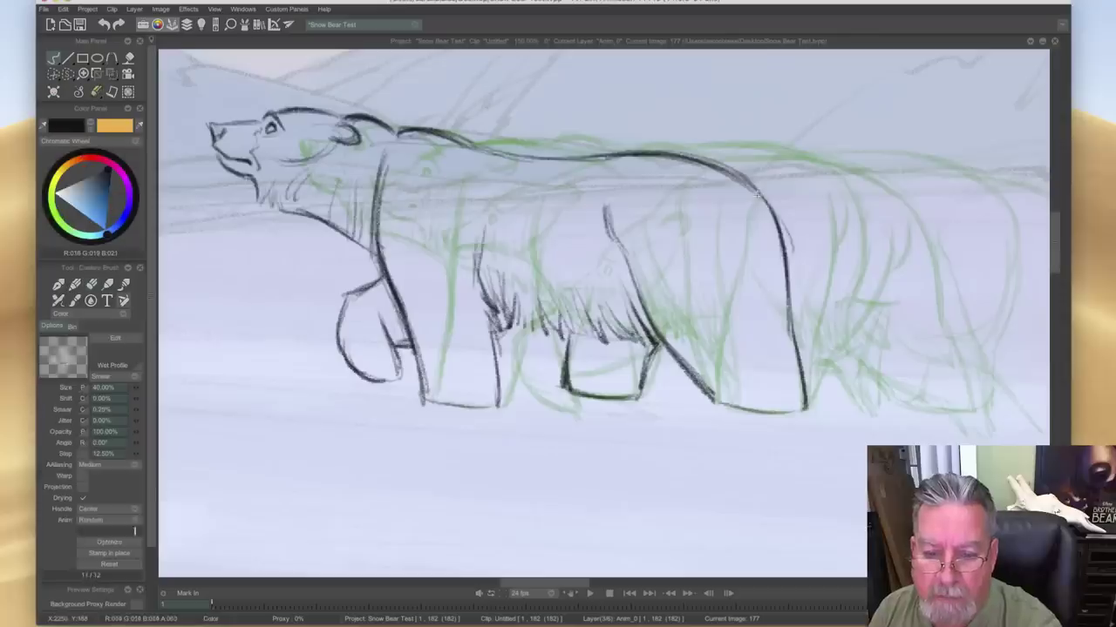
- Redraw the rump curve from the back down to the near hind leg and flip to check it
mouse_move(707, 158)
mouse_down()
mouse_move(777, 220)
mouse_move(786, 282)
mouse_up()
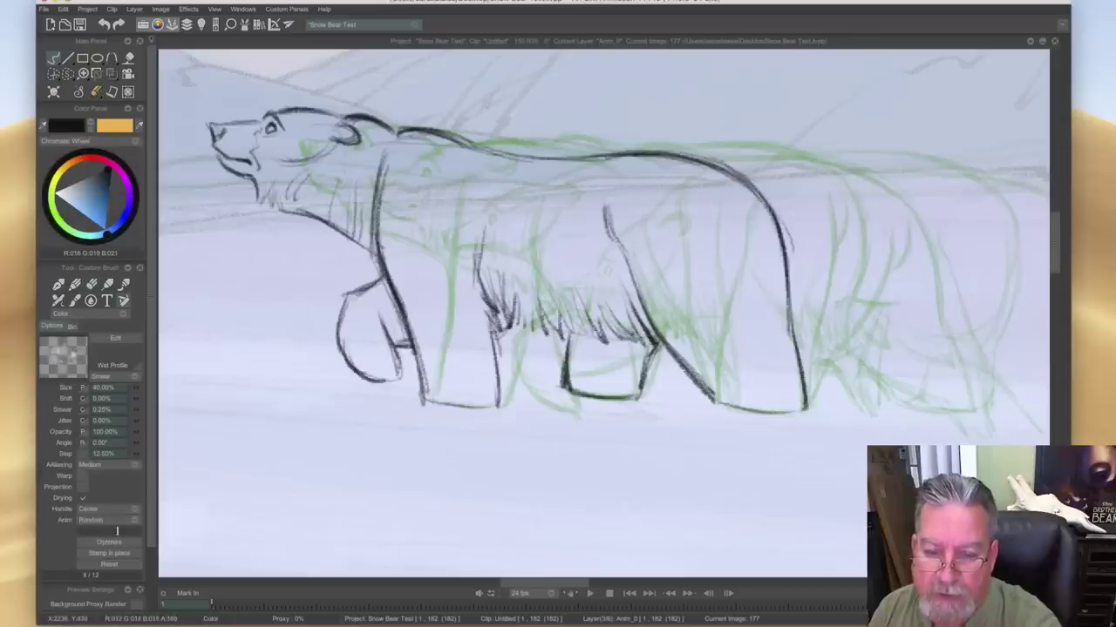
key(Left)
key(Right)
key(Left)
key(Right)
- Rework the front edge of the near hind thigh from the flank to the belly fur, flipping to compare
drag(607, 208, 654, 336)
key(Left)
key(Right)
key(Left)
key(Right)
key(e)
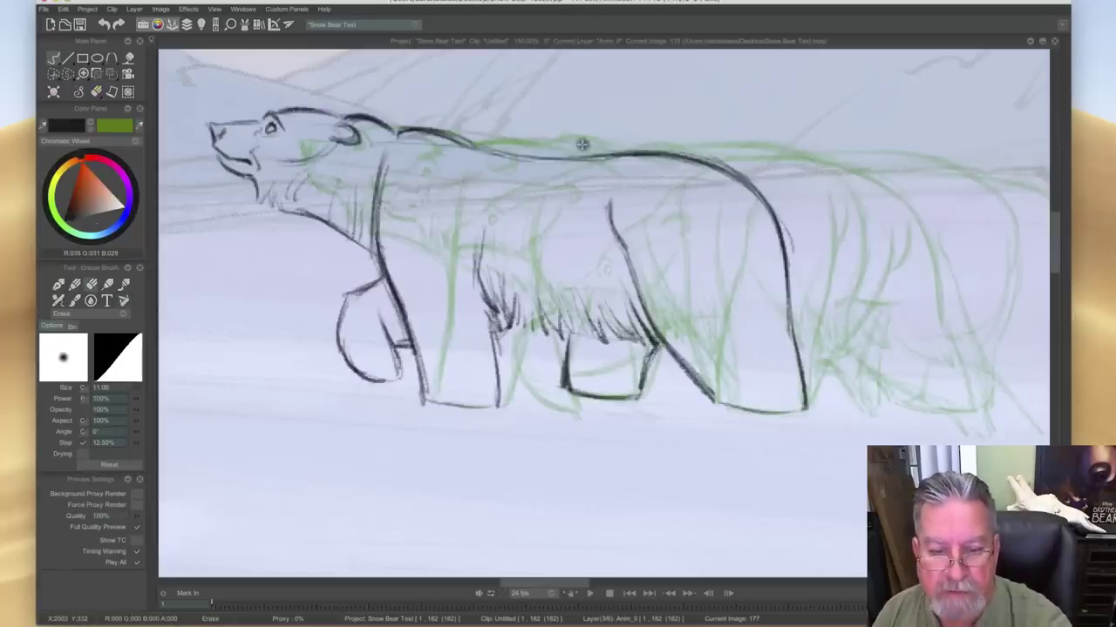
- Flip repeatedly between images 176 and 177 to examine the movement between the two walk poses
key(Left)
key(Right)
key(Left)
key(Right)
key(Left)
key(Right)
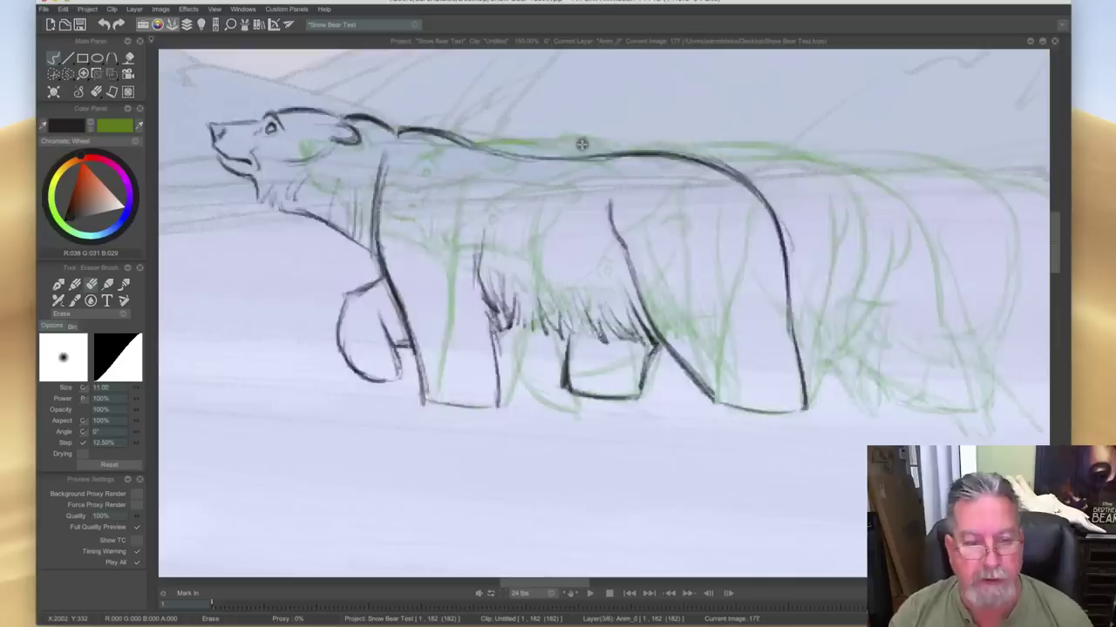
key(Left)
key(Right)
key(Left)
key(Right)
- Draw short fur strokes under the chin and along the upper throat, flipping against the neighbouring poses
key(b)
drag(257, 183, 264, 208)
key(Right)
key(Left)
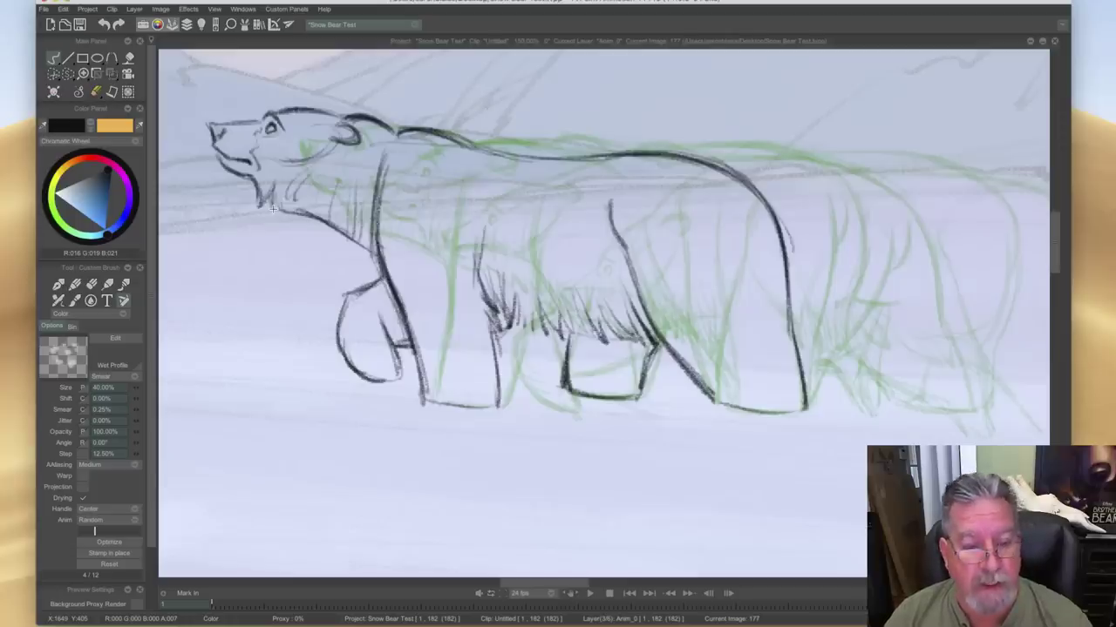
drag(291, 208, 297, 215)
drag(312, 190, 304, 214)
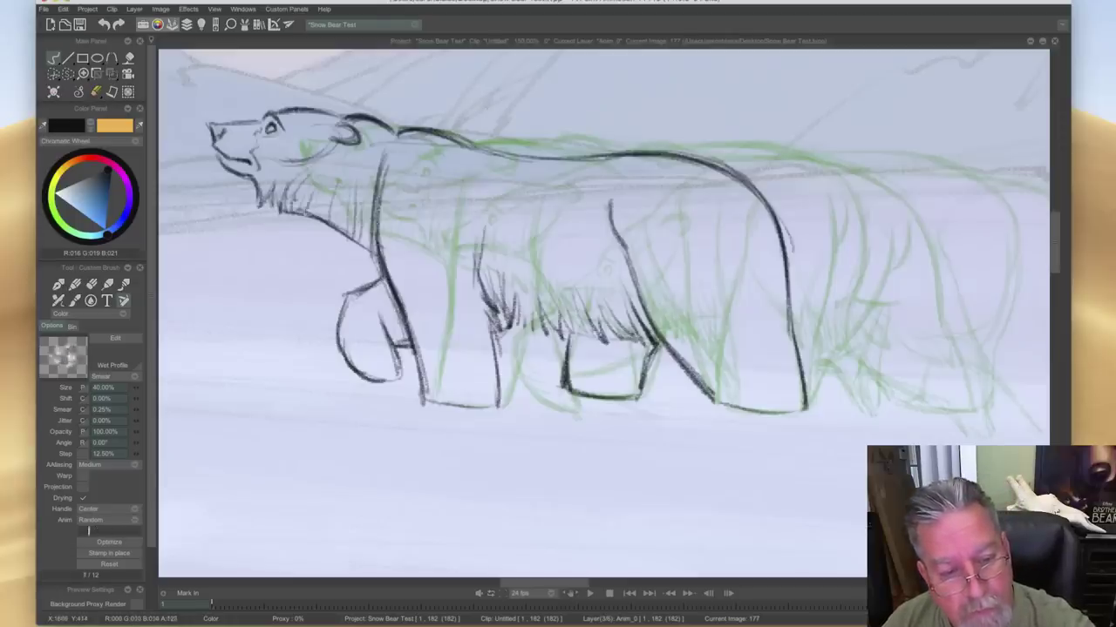
key(Left)
key(Right)
key(Left)
key(Left)
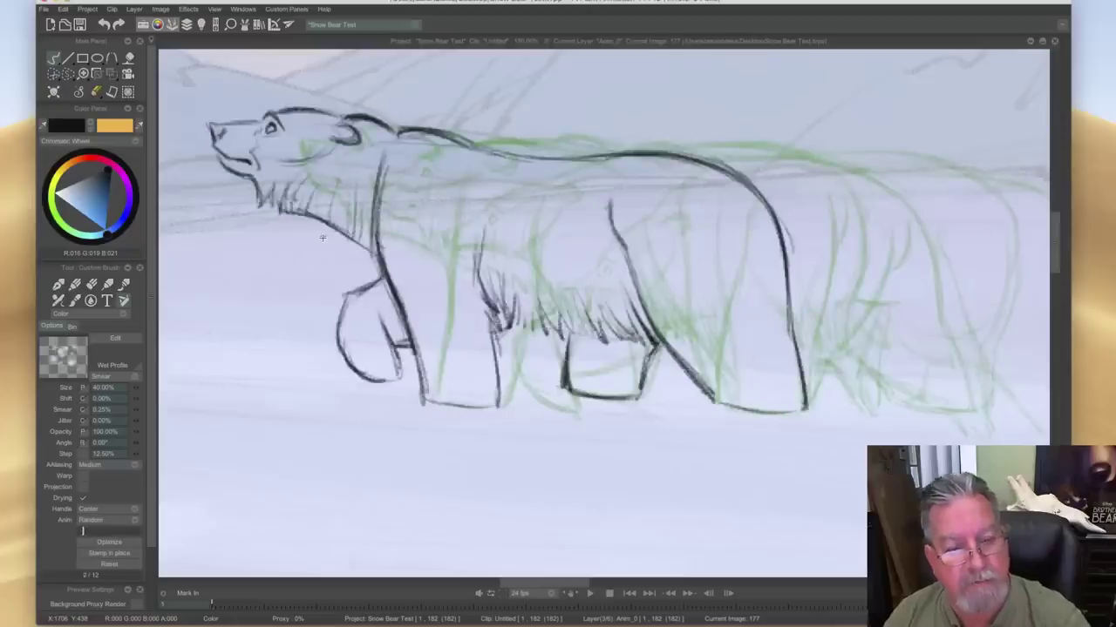
- Add a cheek line between eye and ear, erase part of the lower cheek line, and flip to check
drag(289, 132, 329, 131)
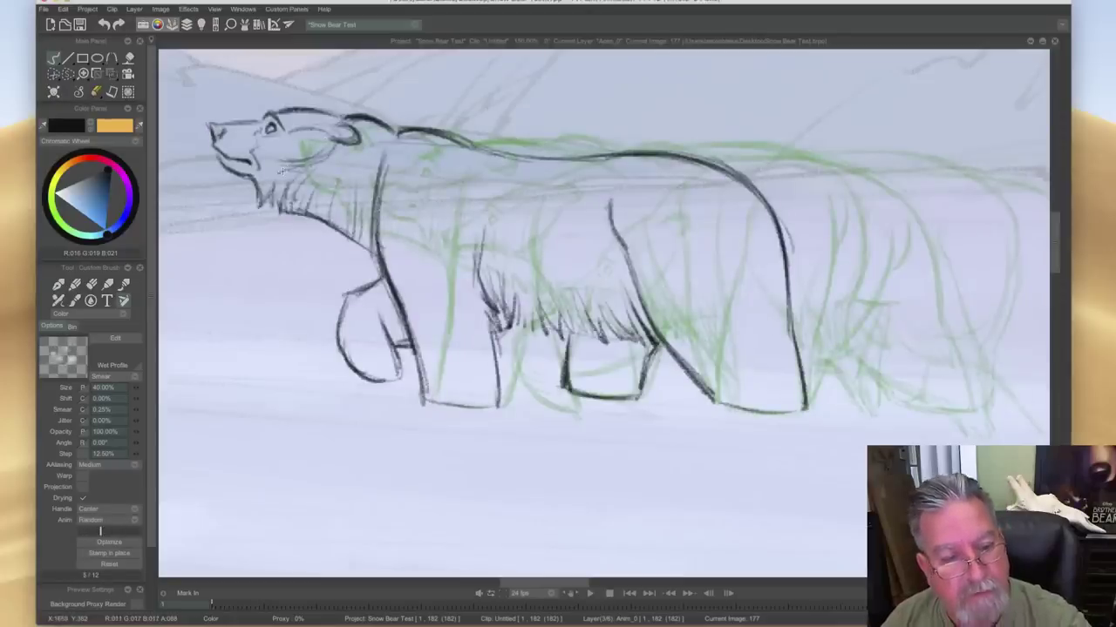
key(e)
drag(305, 160, 270, 157)
key(Left)
key(Right)
key(Left)
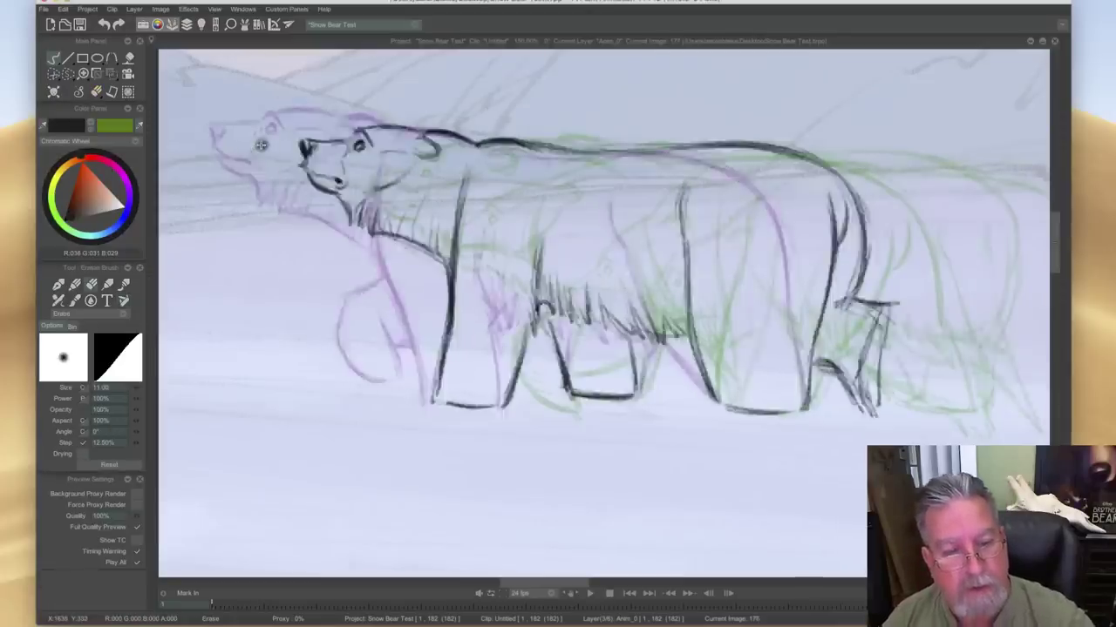
key(Right)
- Strengthen the throat line between the near front leg and the chin fur, and flip to compare the poses
key(e)
drag(369, 253, 296, 216)
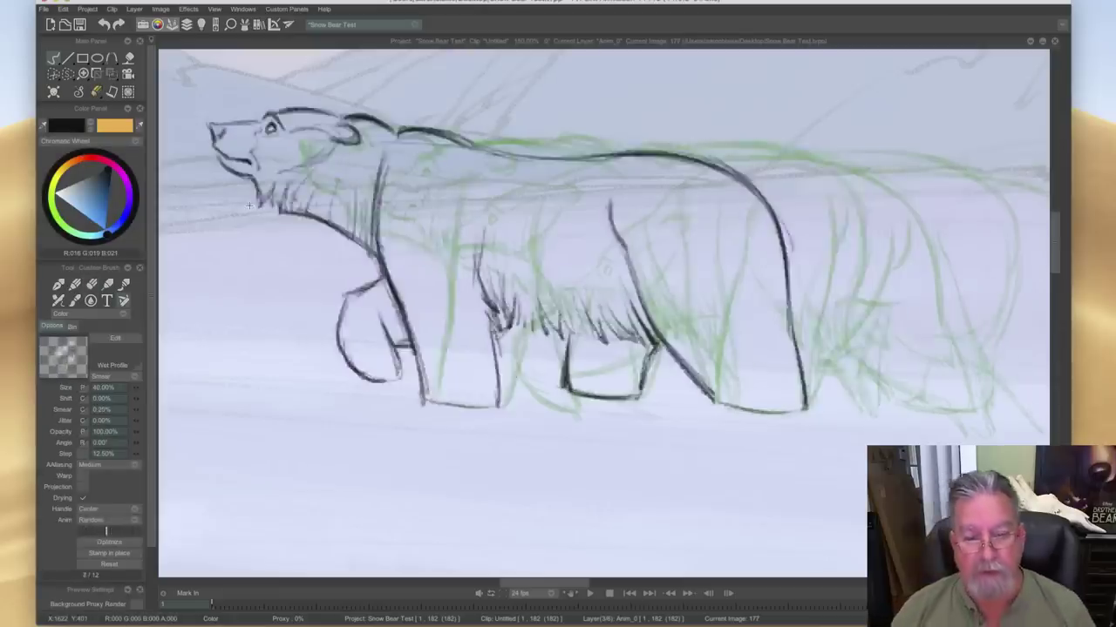
key(Left)
key(Right)
key(Left)
key(Right)
key(Left)
key(Right)
- Redraw the front edge of the lifted far front leg with a rounder curve and flip to check it
mouse_move(352, 281)
mouse_down()
mouse_move(335, 344)
mouse_move(359, 360)
mouse_up()
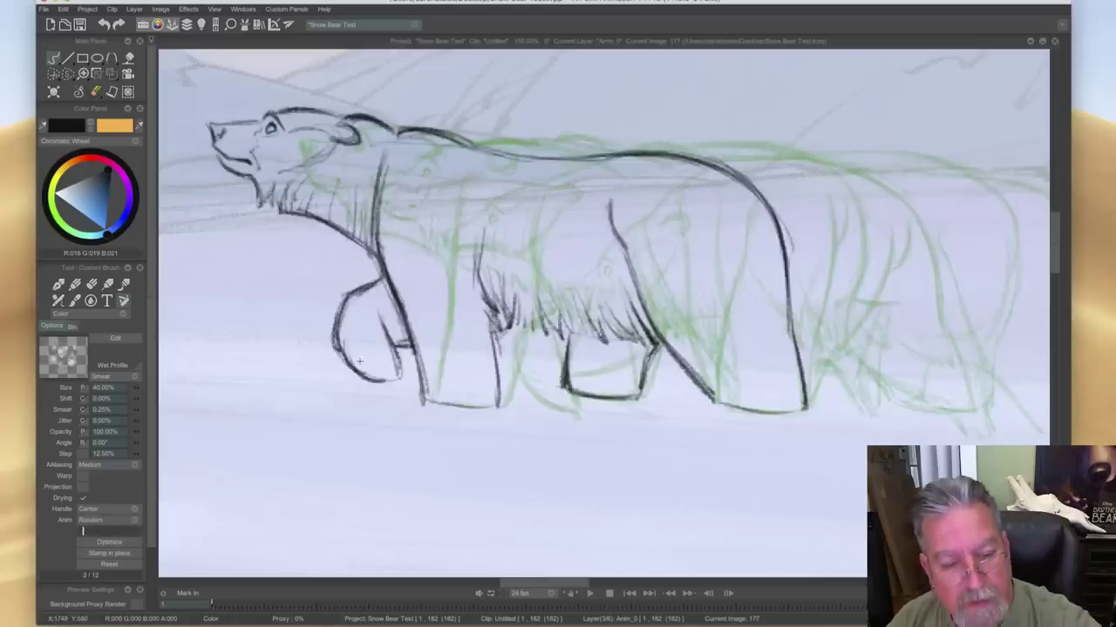
key(Left)
key(Right)
key(Left)
key(Right)
key(Left)
key(Right)
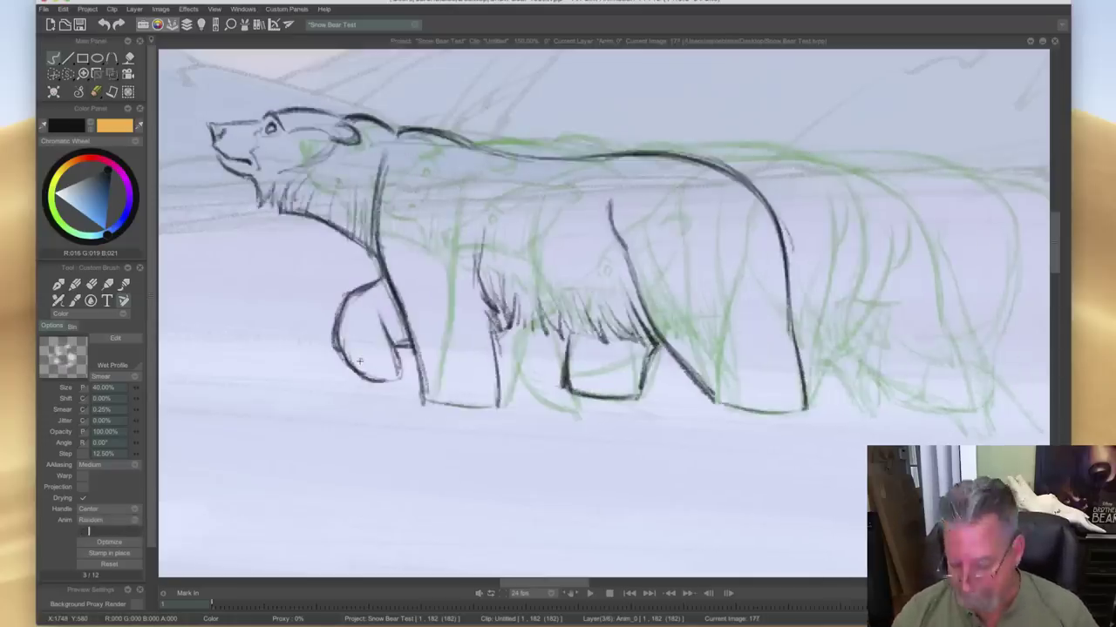
- Fit the whole frame in view, play the bear walk, stop playback and scrub through to image 177
key(Tab)
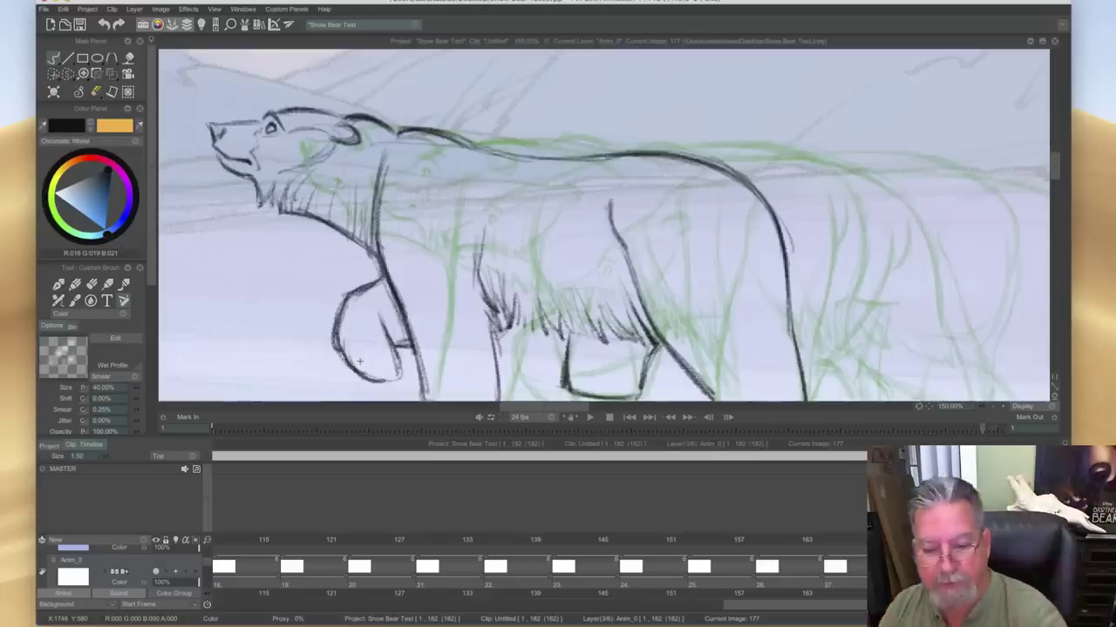
key(F2)
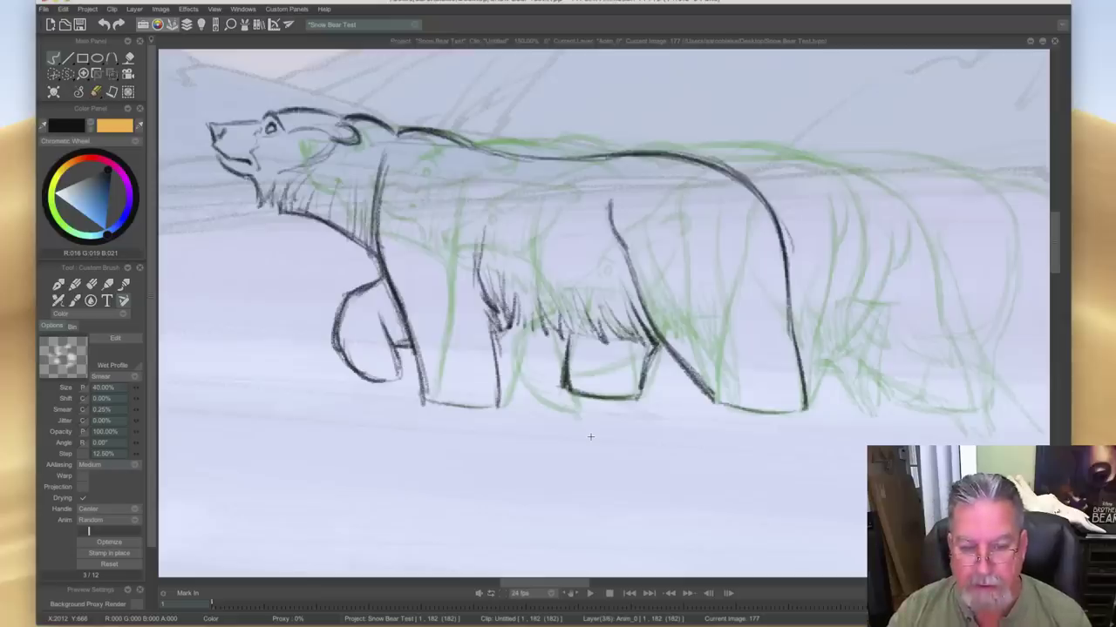
click(214, 9)
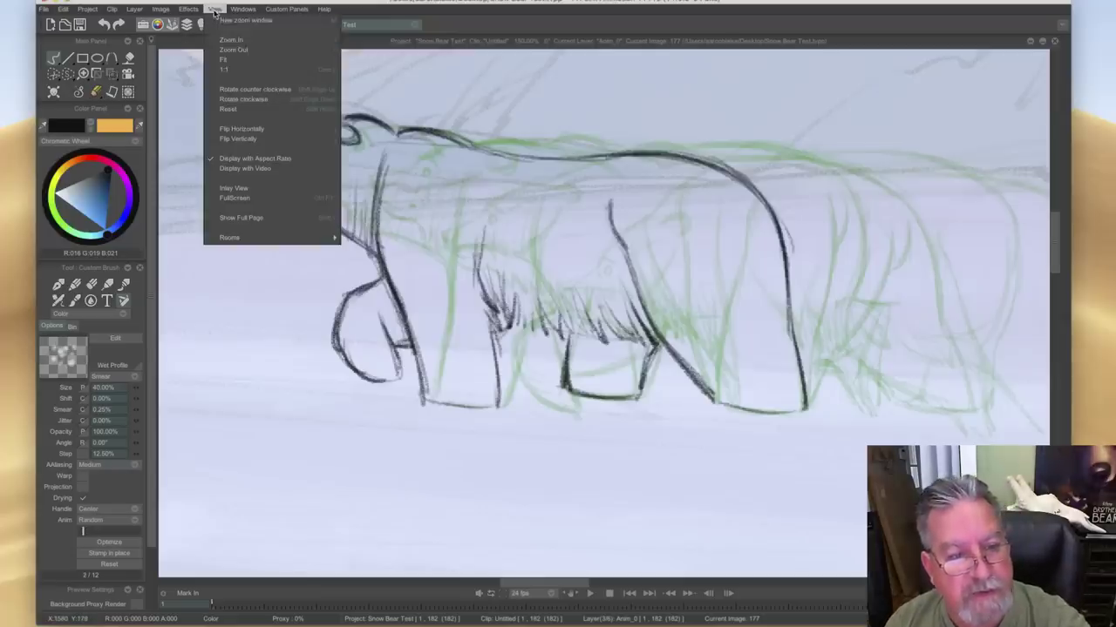
click(219, 63)
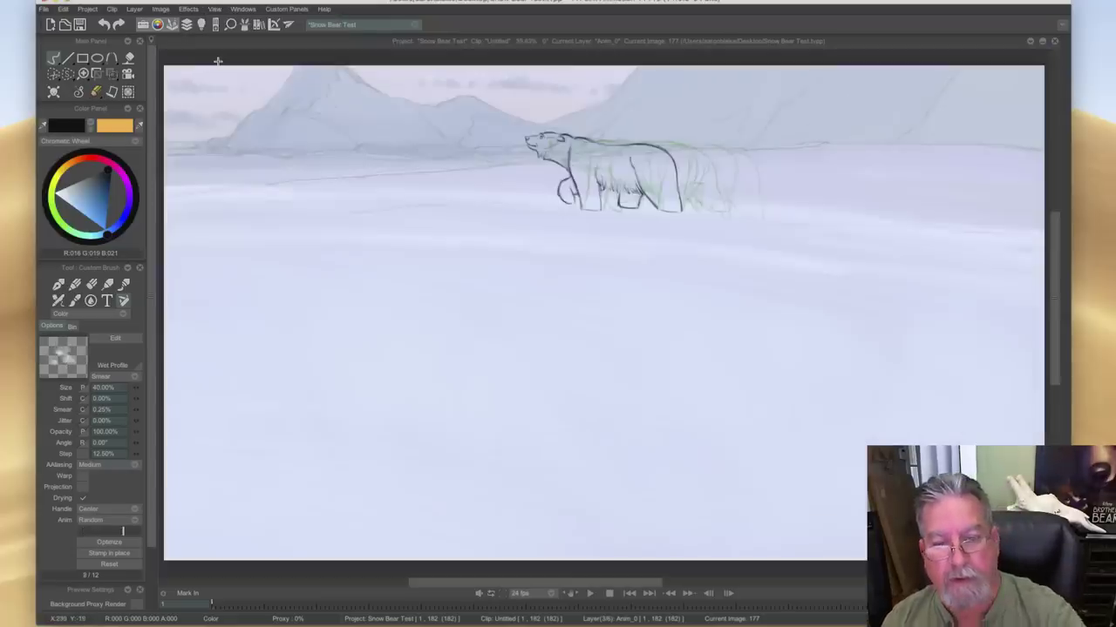
click(590, 594)
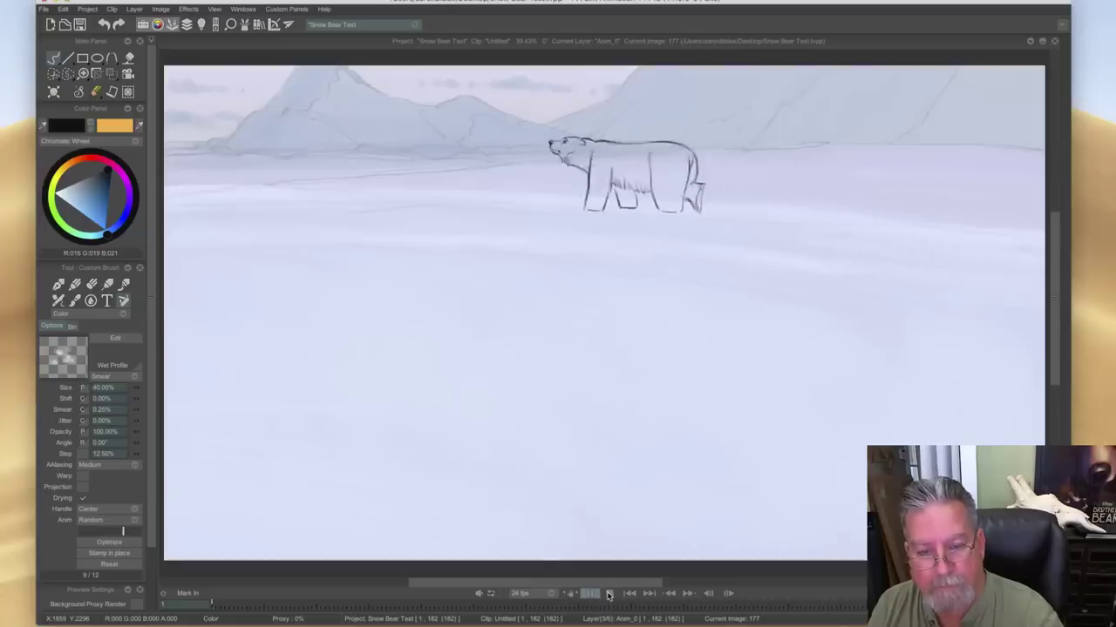
click(609, 594)
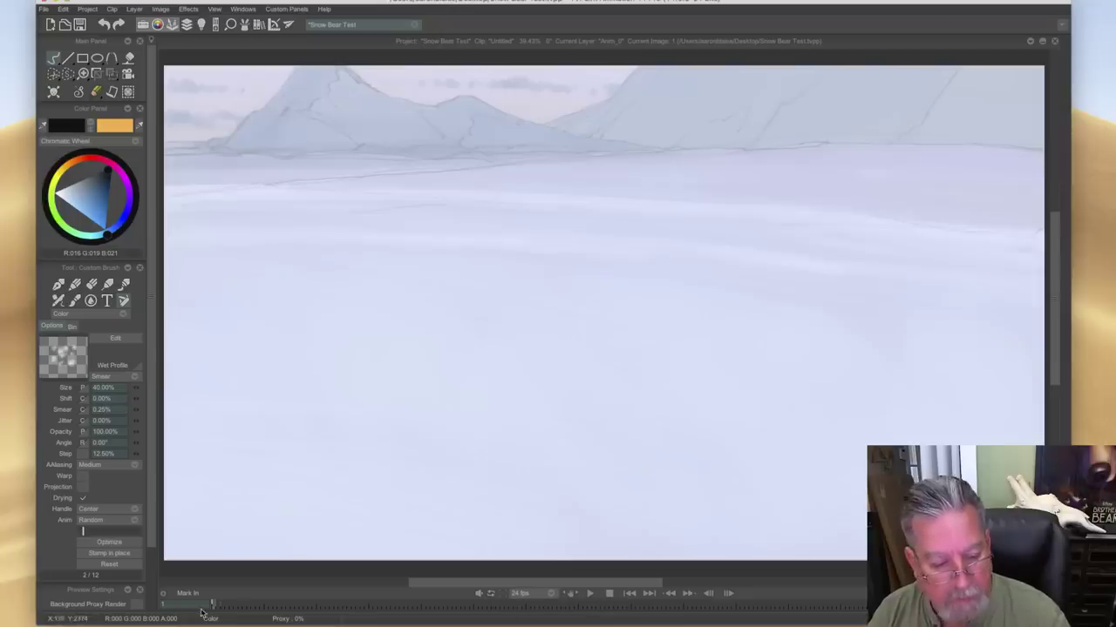
drag(217, 608, 967, 608)
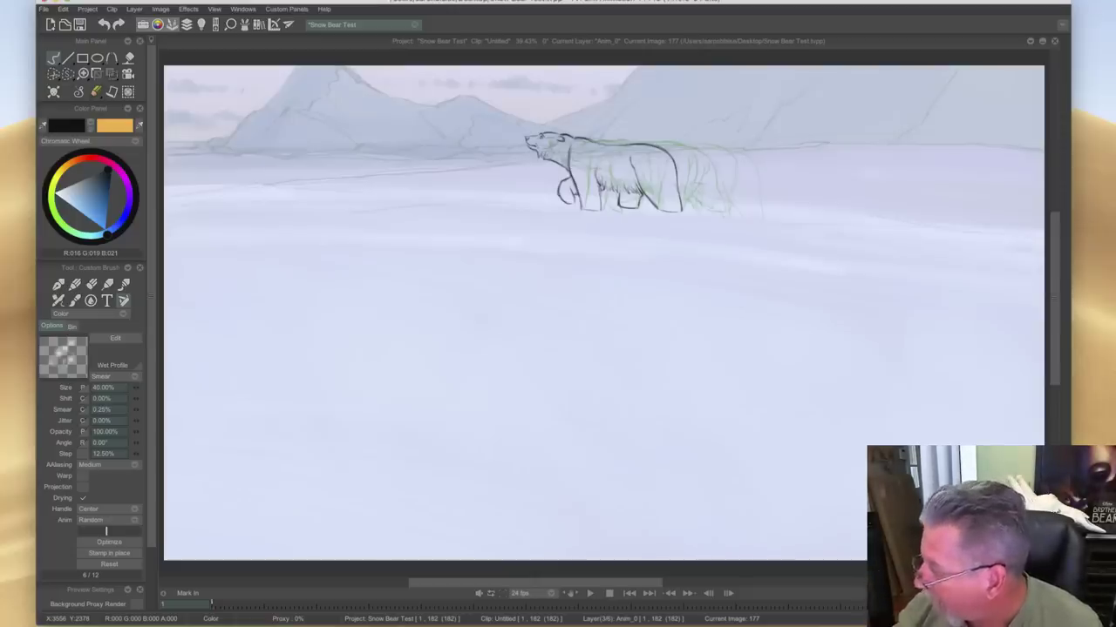
- Zoom in on the bear to 150% and show the clip timeline with the Anim_0 layer
key(l)
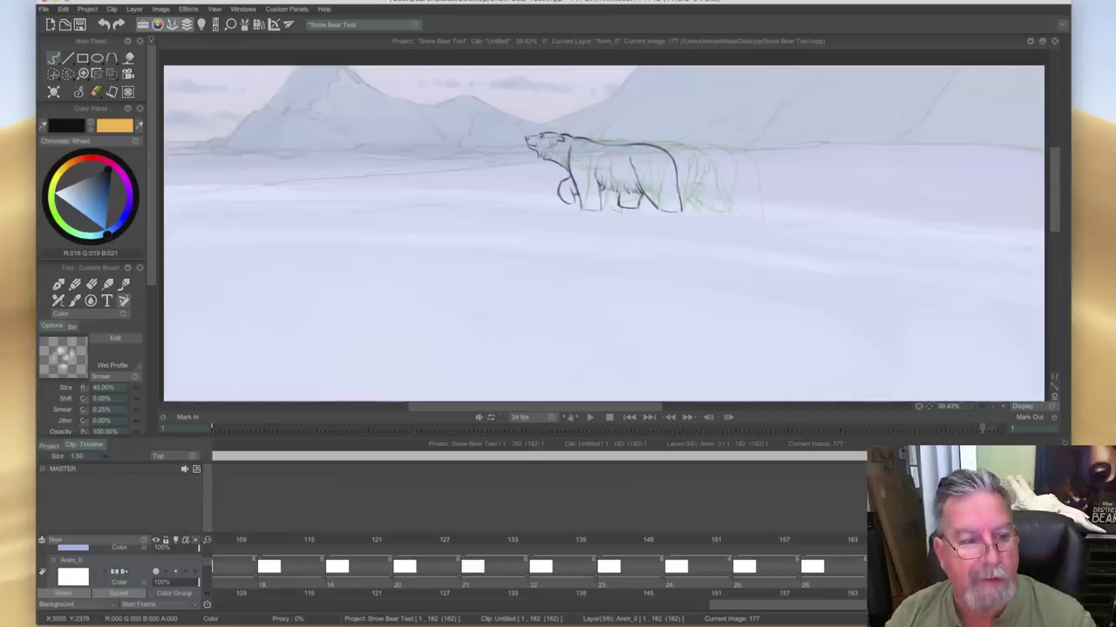
click(86, 76)
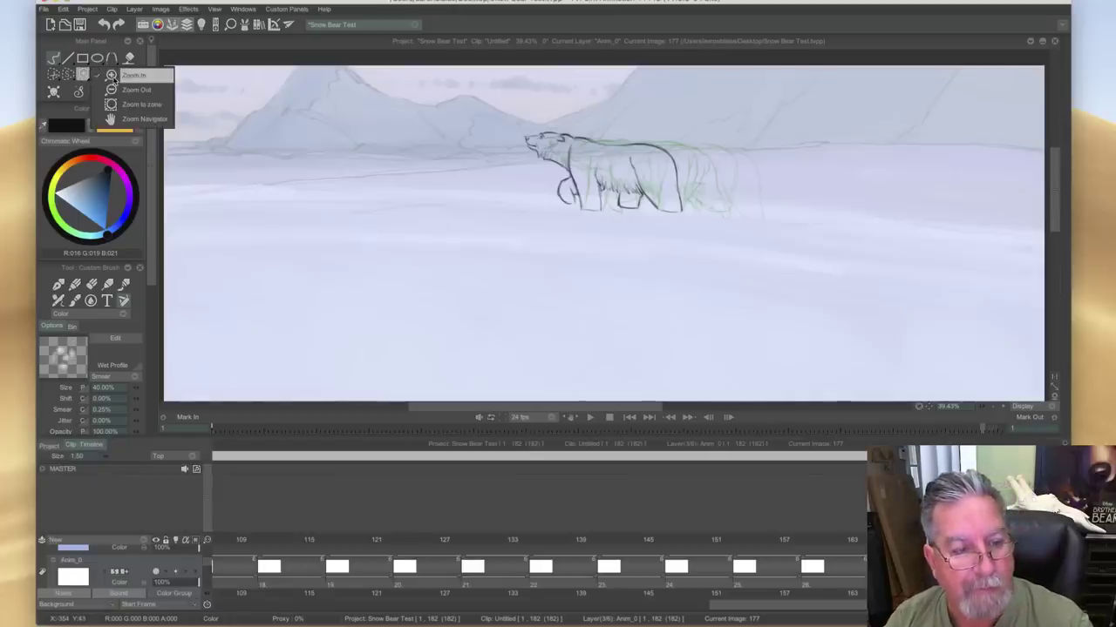
click(111, 76)
click(575, 234)
click(574, 234)
click(574, 233)
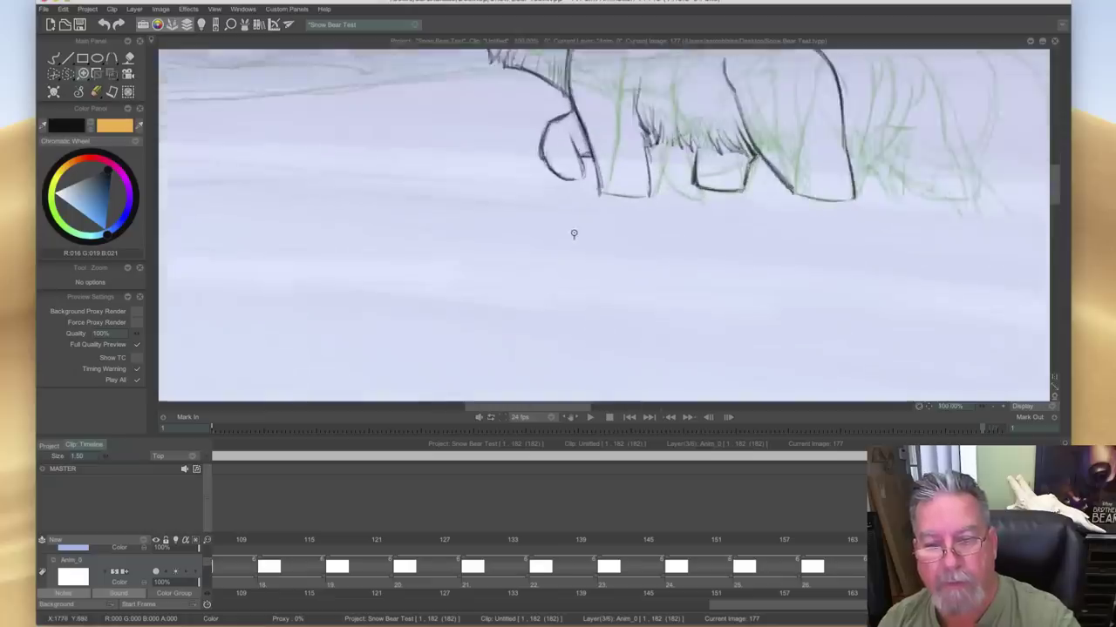
click(574, 234)
drag(1054, 192, 1054, 171)
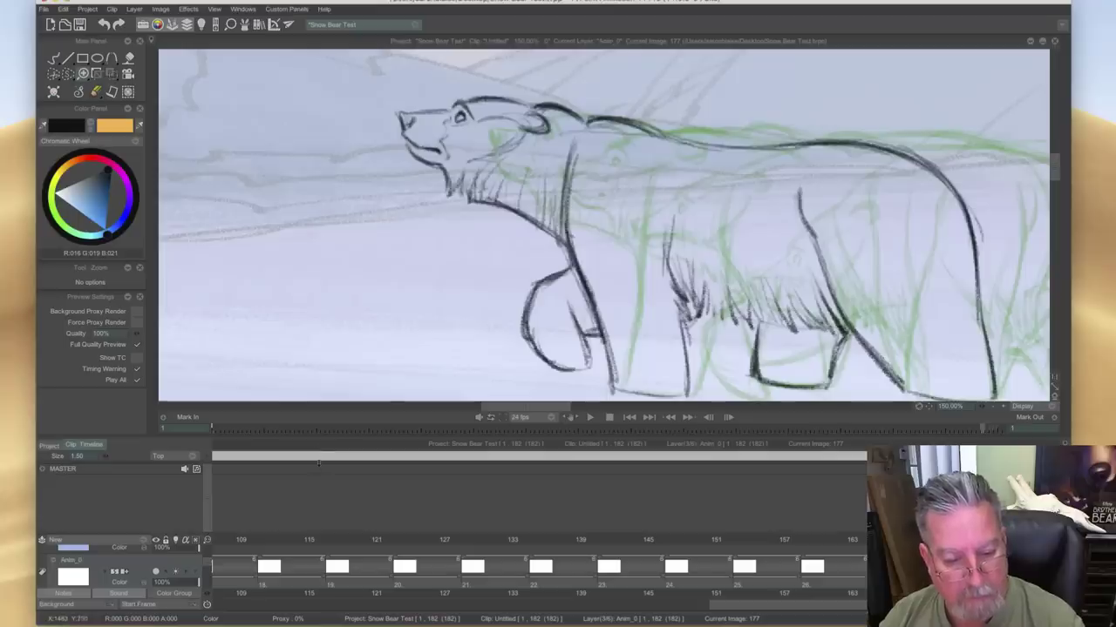
mouse_move(319, 464)
mouse_down()
mouse_move(319, 491)
mouse_move(317, 452)
mouse_up()
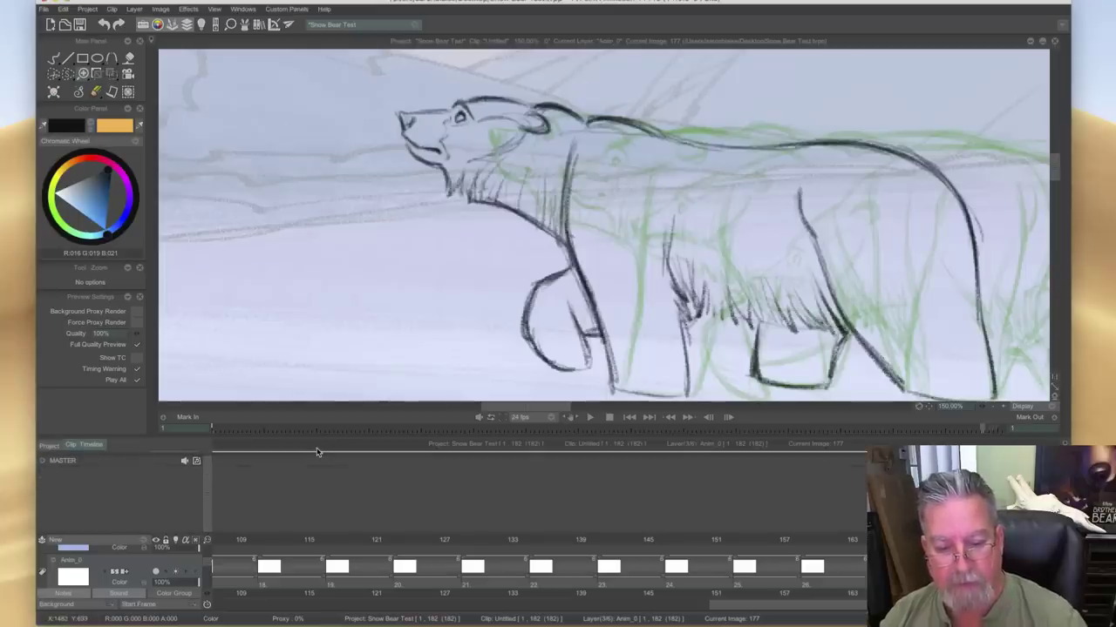
key(Tab)
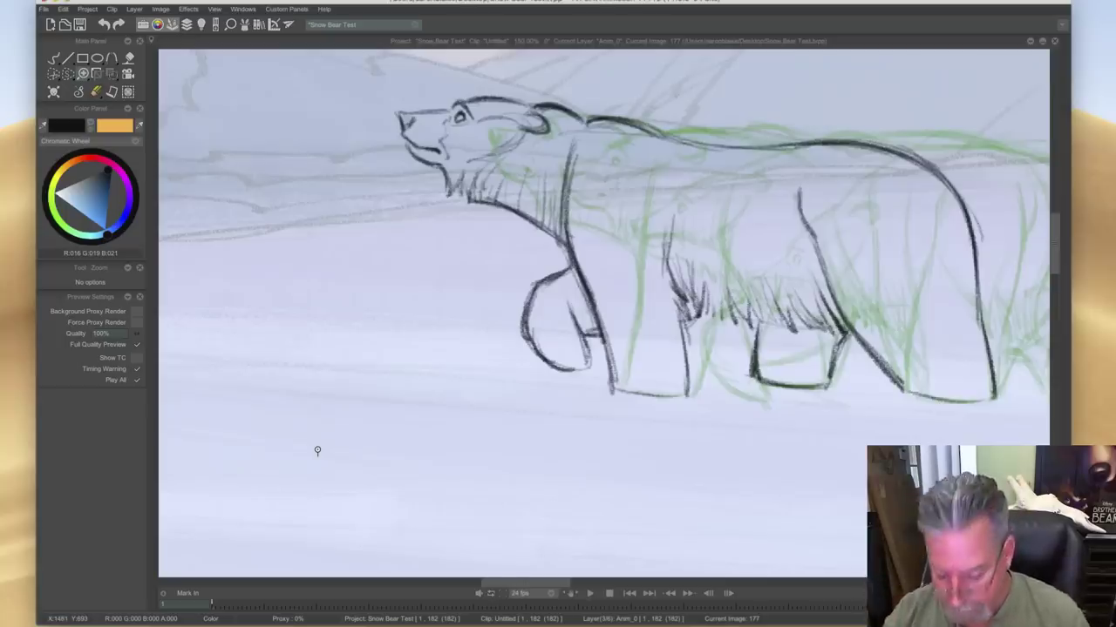
click(318, 450)
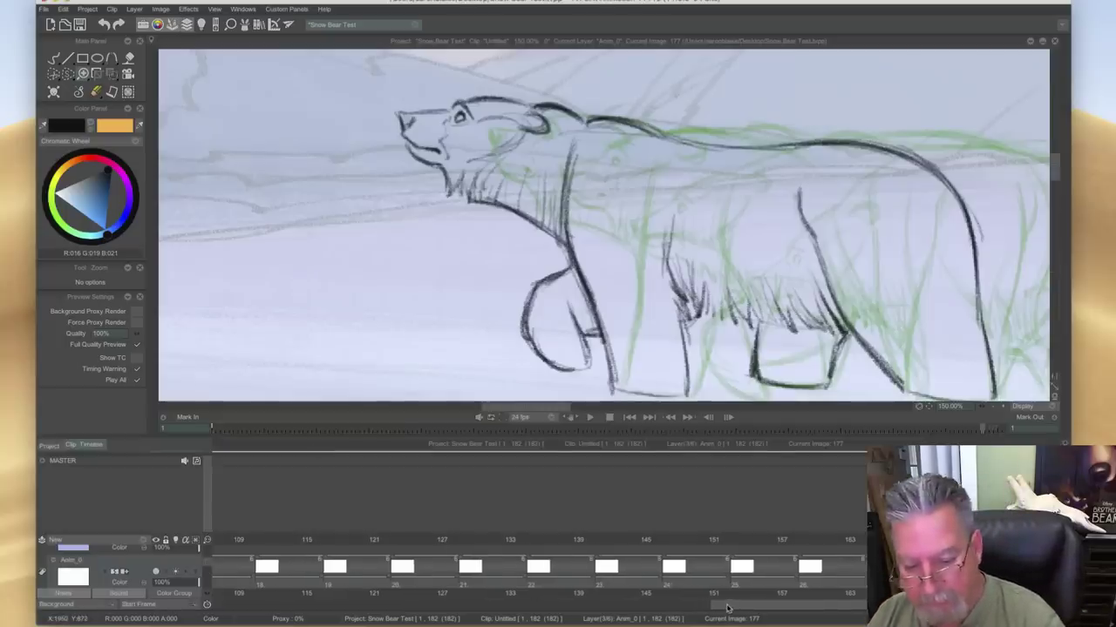
- Create a new blank image at frame 183, right after the last drawing on the Anim_0 layer
drag(727, 605, 784, 613)
click(1052, 566)
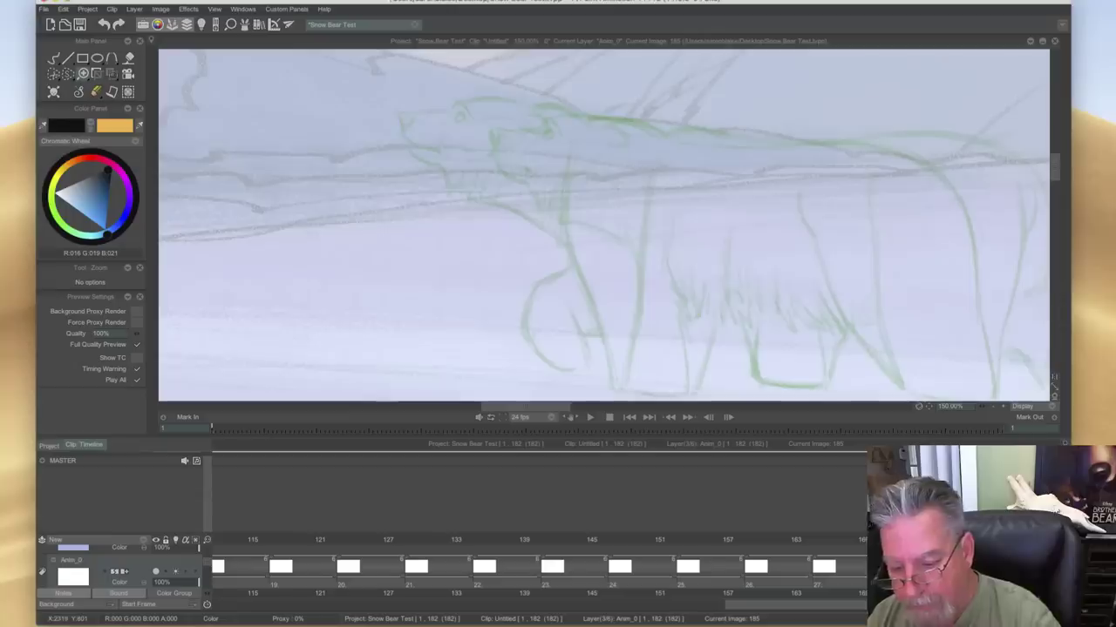
click(1048, 561)
drag(881, 604, 910, 605)
drag(727, 544, 738, 549)
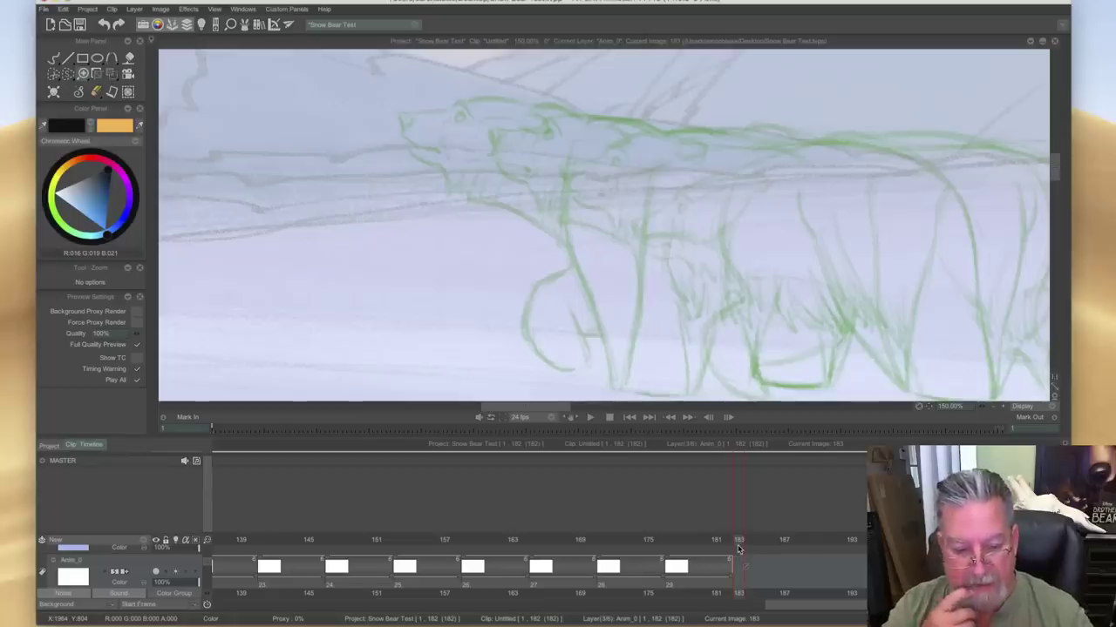
click(54, 91)
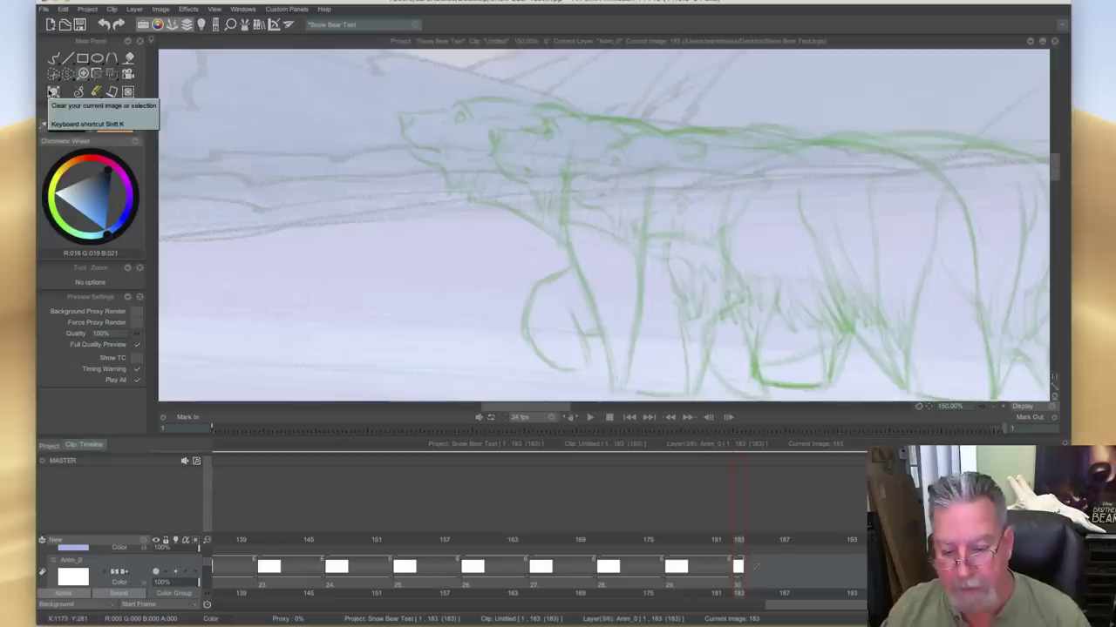
click(740, 579)
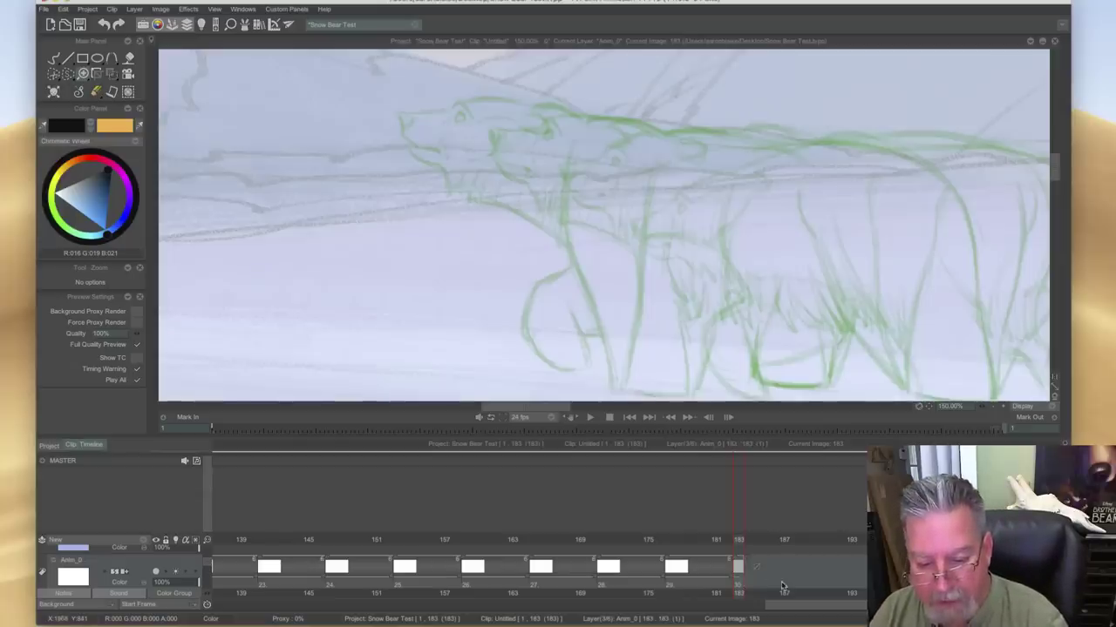
- Extend the new image's exposure to six frames, through frame 188, and return to image 183
click(760, 542)
drag(743, 581, 800, 586)
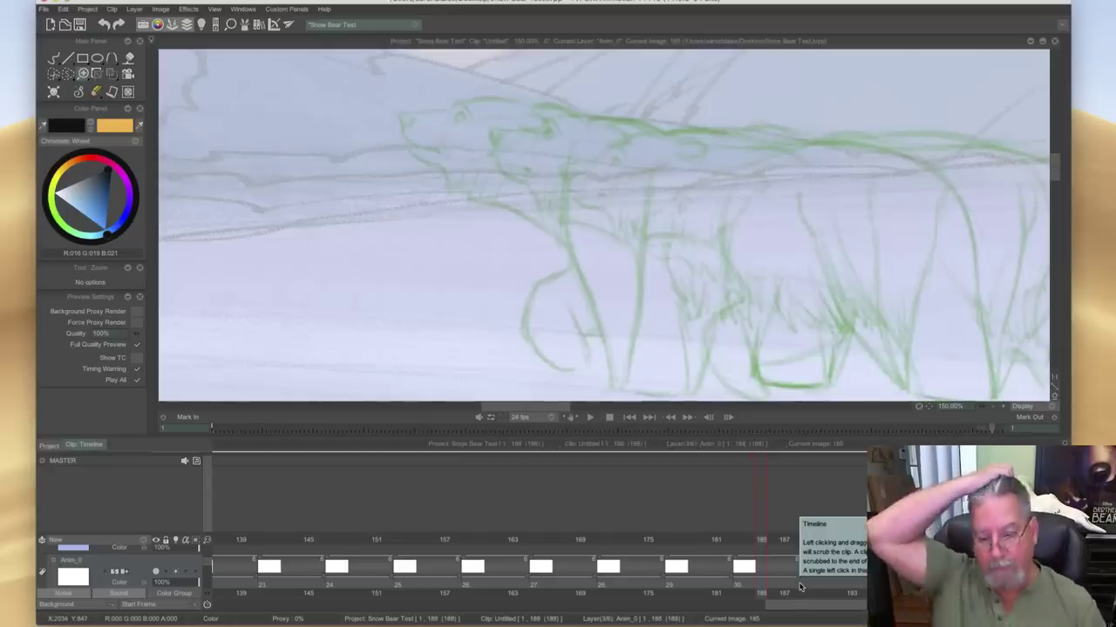
drag(755, 540, 740, 539)
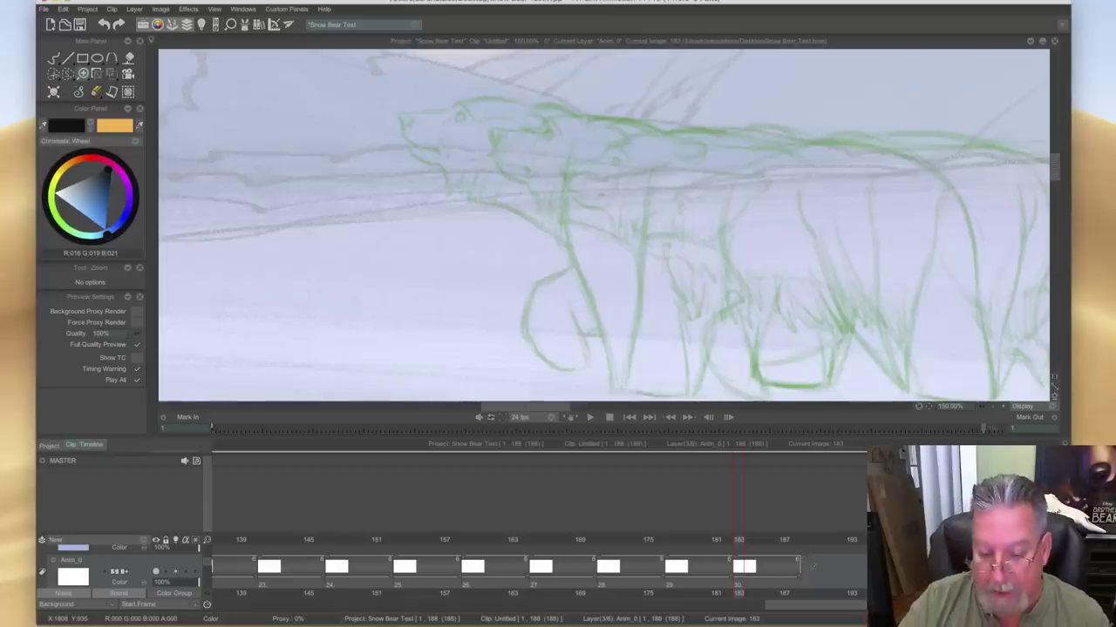
- Hide the timeline and flip between images 182 and 183 to study the previous bear pose against the blank image
key(Tab)
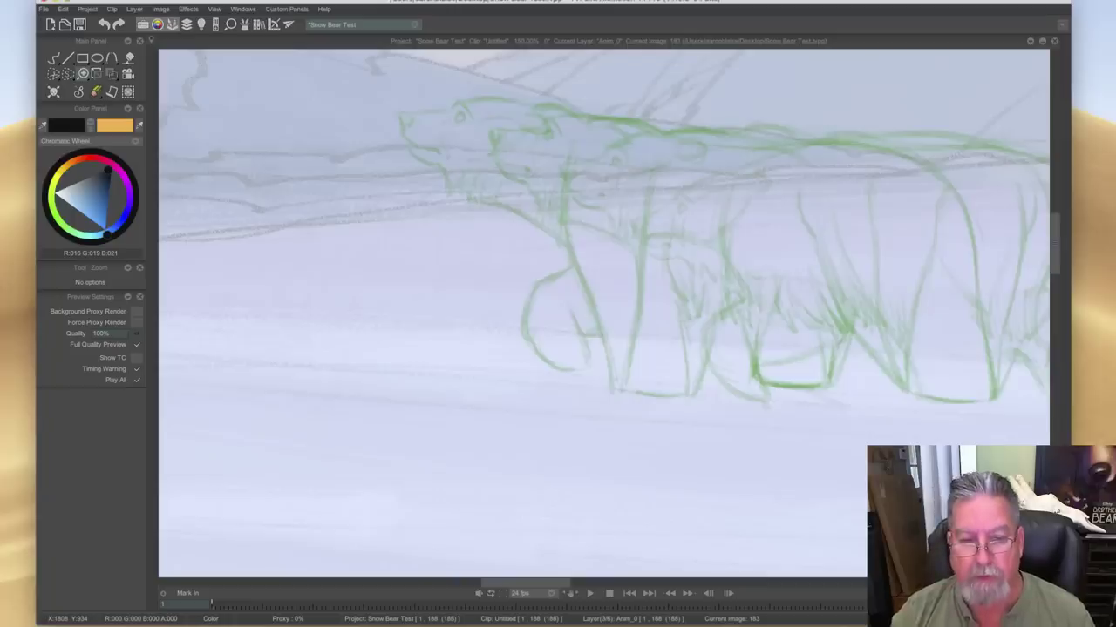
key(Right)
key(Left)
key(Right)
key(Left)
key(Right)
key(Left)
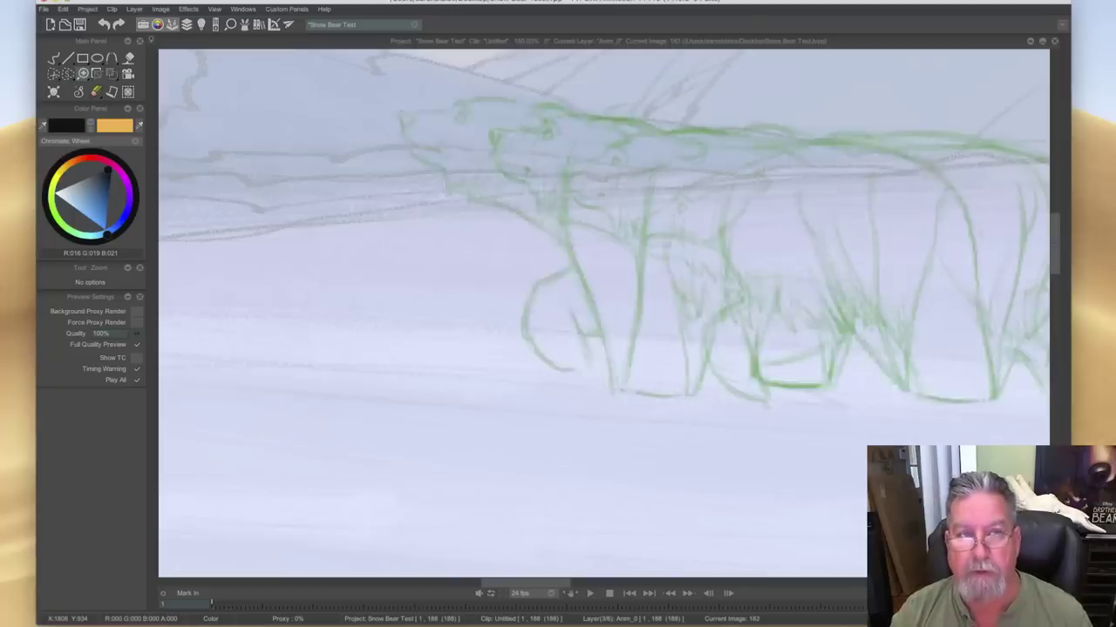
key(Right)
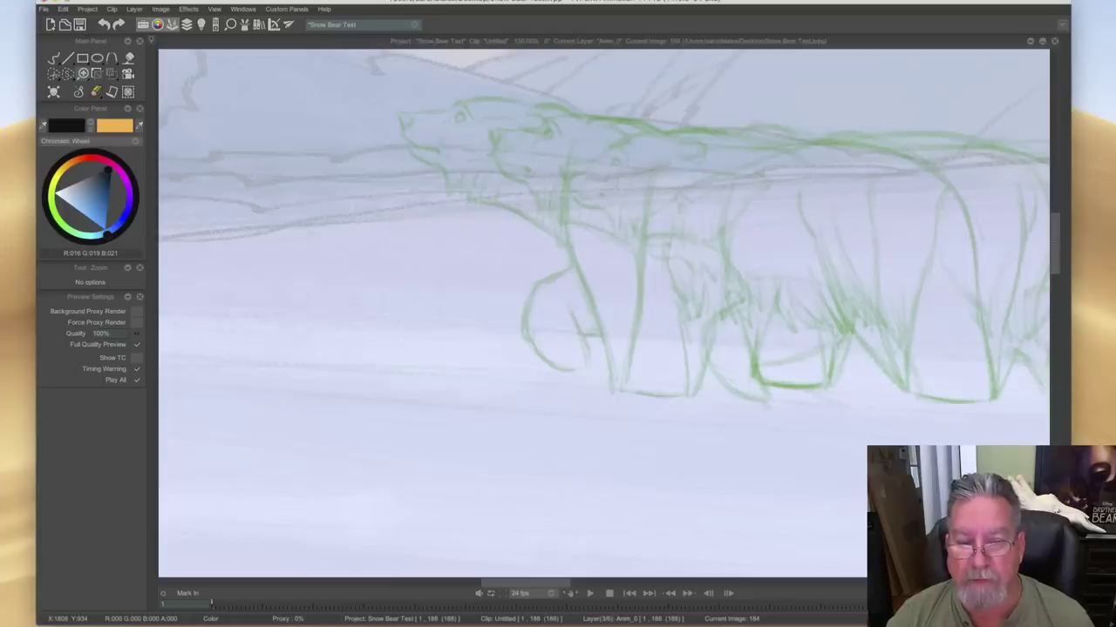
key(Left)
key(Left)
key(Right)
key(Left)
key(Right)
key(Left)
key(Right)
key(Left)
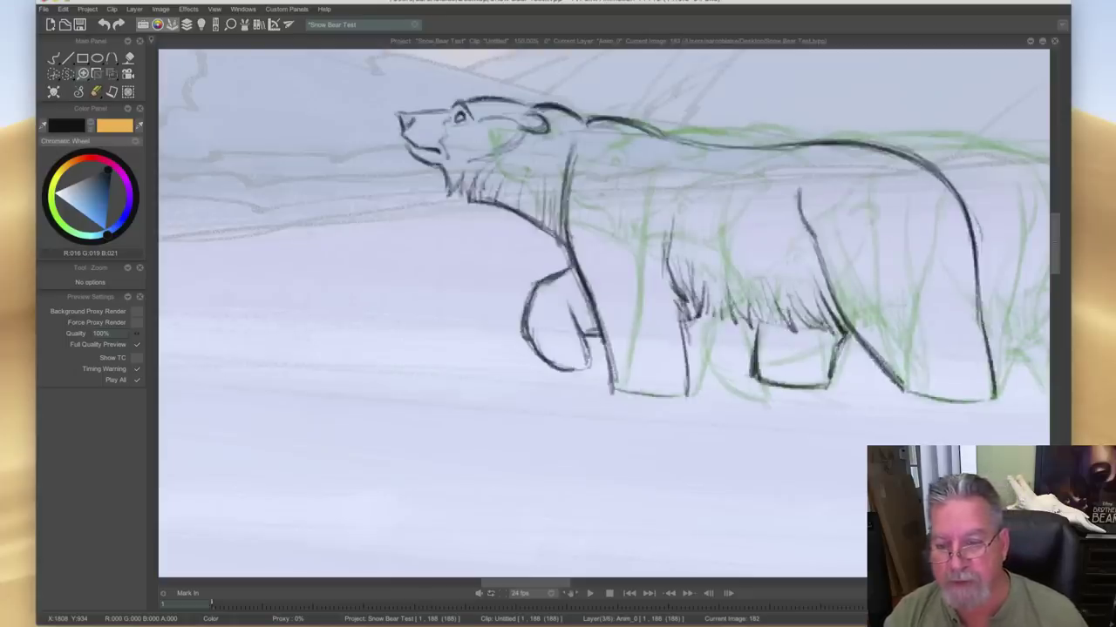
key(Right)
key(Left)
key(Right)
key(Left)
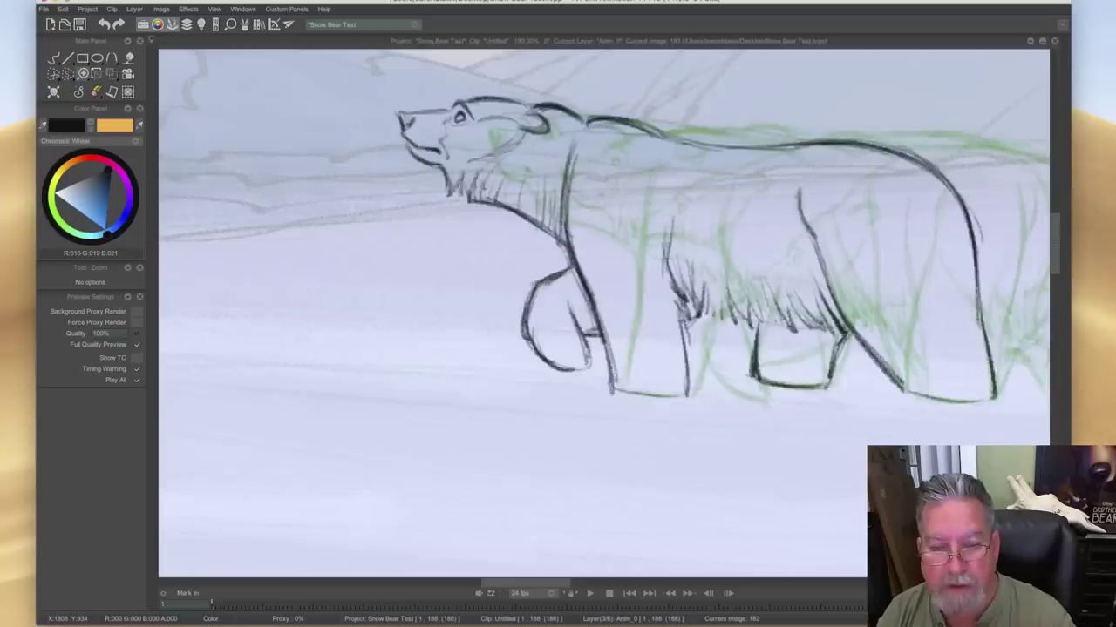
key(Right)
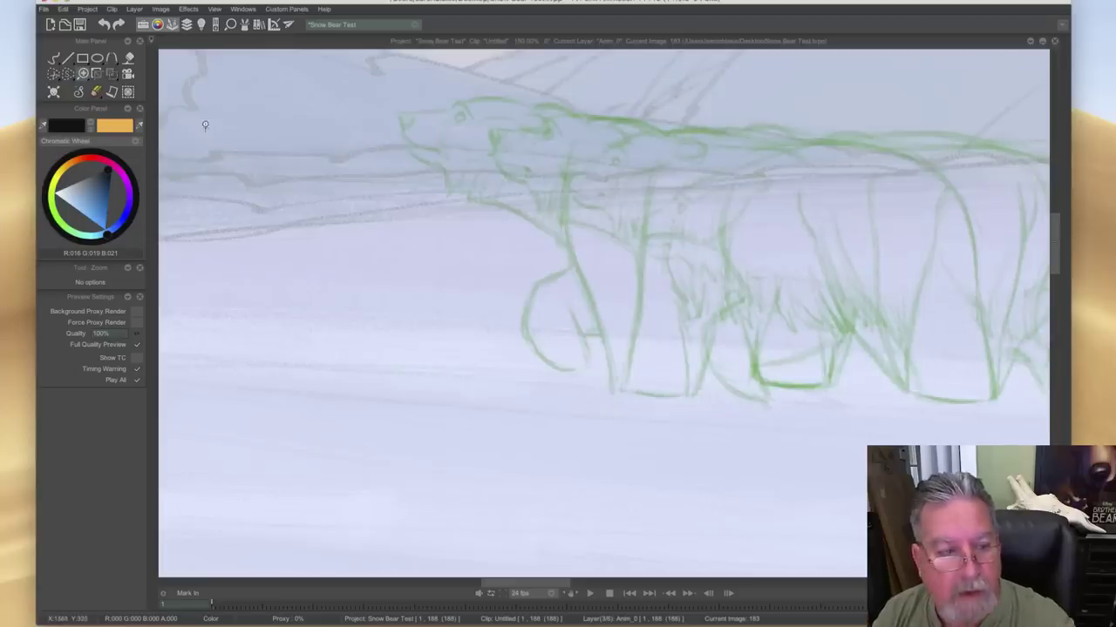
- Switch to the dark custom brush and draw the bear's shoulder hump on image 183, ahead of the previous pose's shoulder
click(93, 92)
click(84, 102)
key(Left)
key(Right)
key(Right)
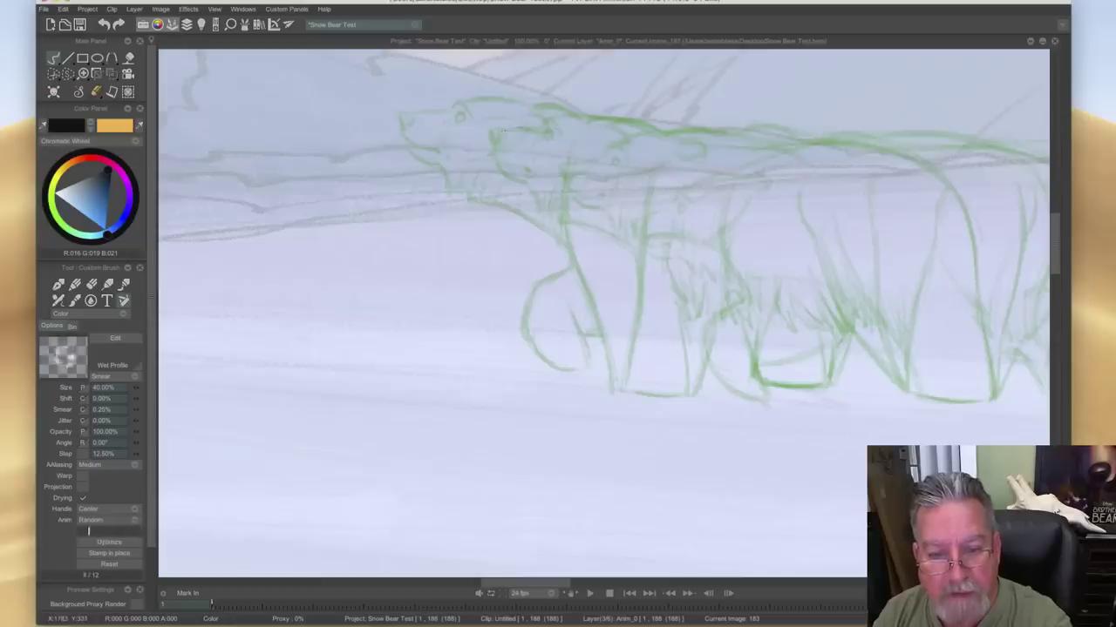
drag(498, 131, 561, 131)
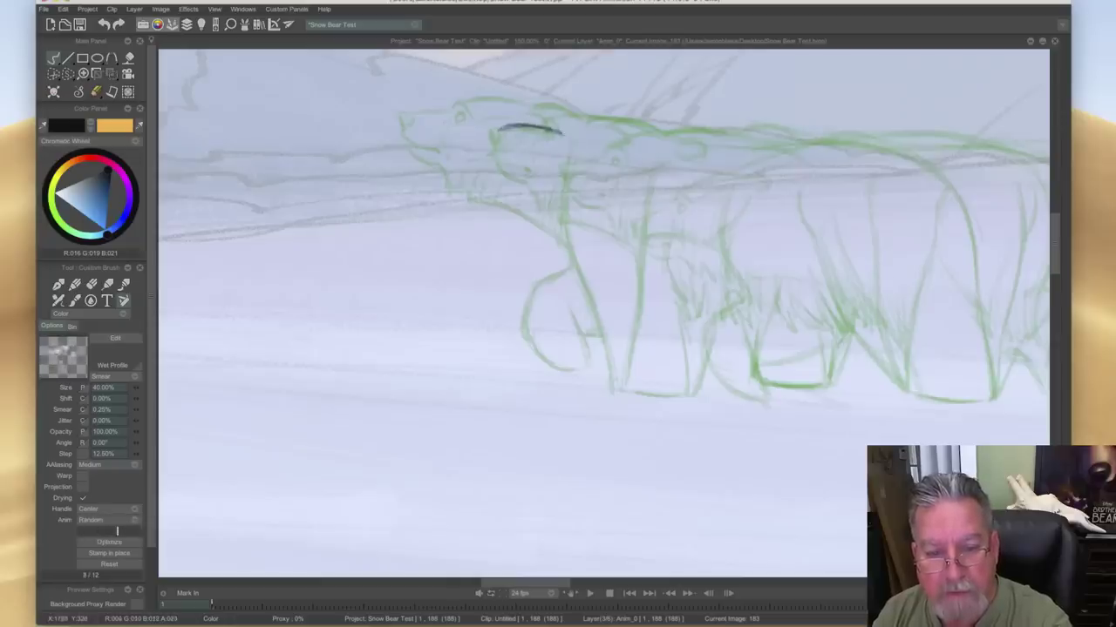
key(Left)
key(Right)
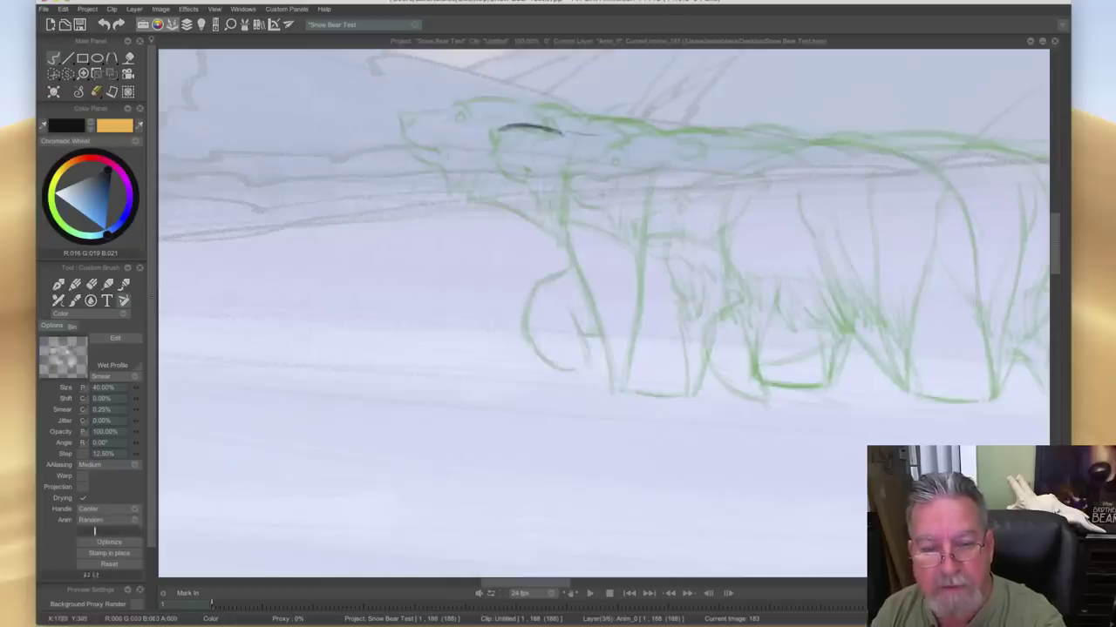
- Continue the bear's topline from the shoulder along the dipping back and over the rump
mouse_move(577, 134)
mouse_down()
mouse_move(622, 145)
mouse_move(800, 134)
mouse_move(859, 159)
mouse_move(812, 142)
mouse_move(711, 132)
mouse_move(788, 135)
mouse_move(902, 190)
mouse_up()
key(Right)
key(Left)
mouse_move(762, 130)
mouse_down()
mouse_move(836, 145)
mouse_move(685, 140)
mouse_move(854, 154)
mouse_move(897, 198)
mouse_up()
drag(852, 154, 914, 212)
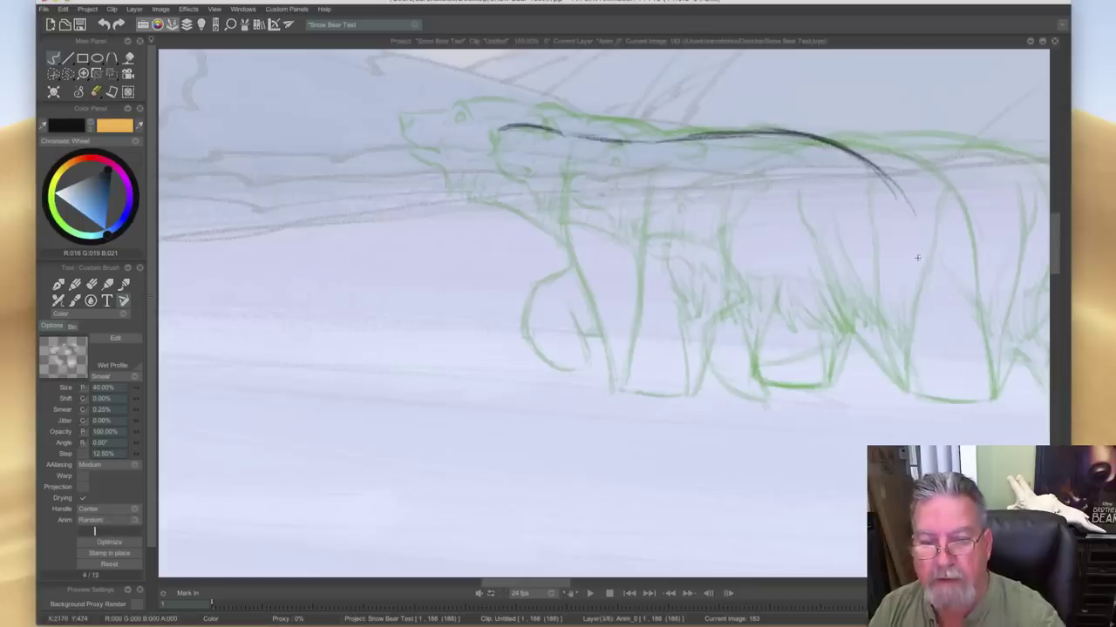
- Flip repeatedly between images 182 and 183 to compare the new topline with the previous pose
key(Left)
key(Right)
key(Right)
key(Left)
key(Right)
key(Left)
key(Right)
key(Left)
key(Right)
key(Left)
key(Right)
key(Left)
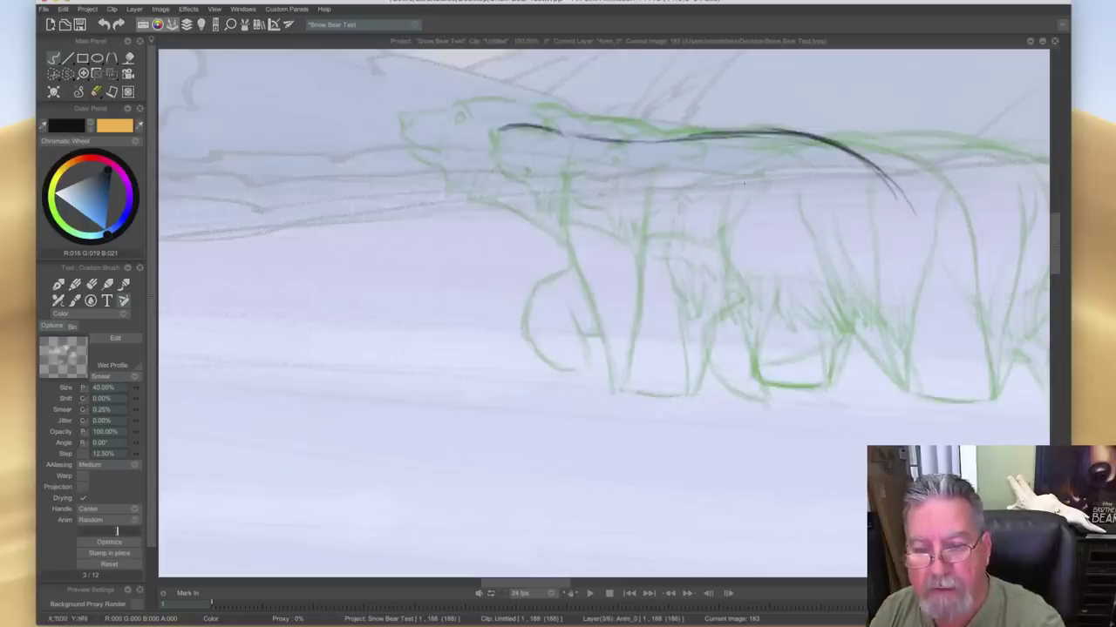
- Draw the upper front edge of the hind leg's thigh and extend the rump contour downward on image 183
mouse_move(743, 207)
mouse_down()
mouse_move(748, 166)
mouse_move(736, 275)
mouse_up()
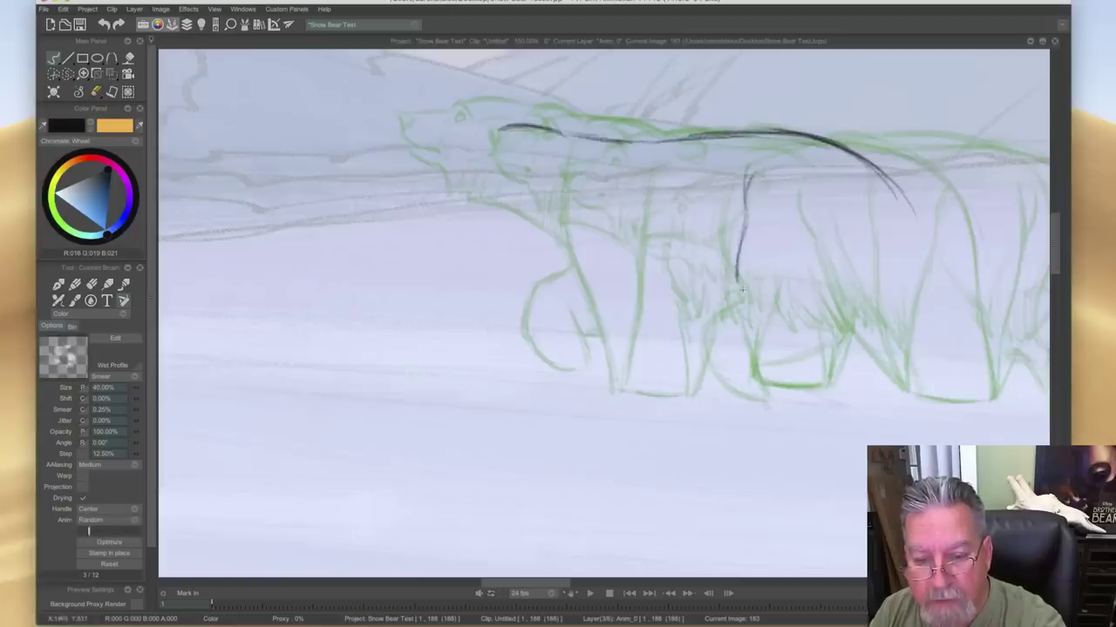
key(Right)
key(Left)
mouse_move(869, 164)
mouse_down()
mouse_move(902, 264)
mouse_move(897, 234)
mouse_up()
key(Left)
key(Right)
- Darken the thigh's front edge and carry it around the knee, angling down and back along the lower hind leg
mouse_move(747, 177)
mouse_down()
mouse_move(736, 299)
mouse_move(803, 340)
mouse_up()
key(Left)
key(Right)
mouse_move(738, 274)
mouse_down()
mouse_move(764, 323)
mouse_move(832, 352)
mouse_up()
key(Left)
key(Right)
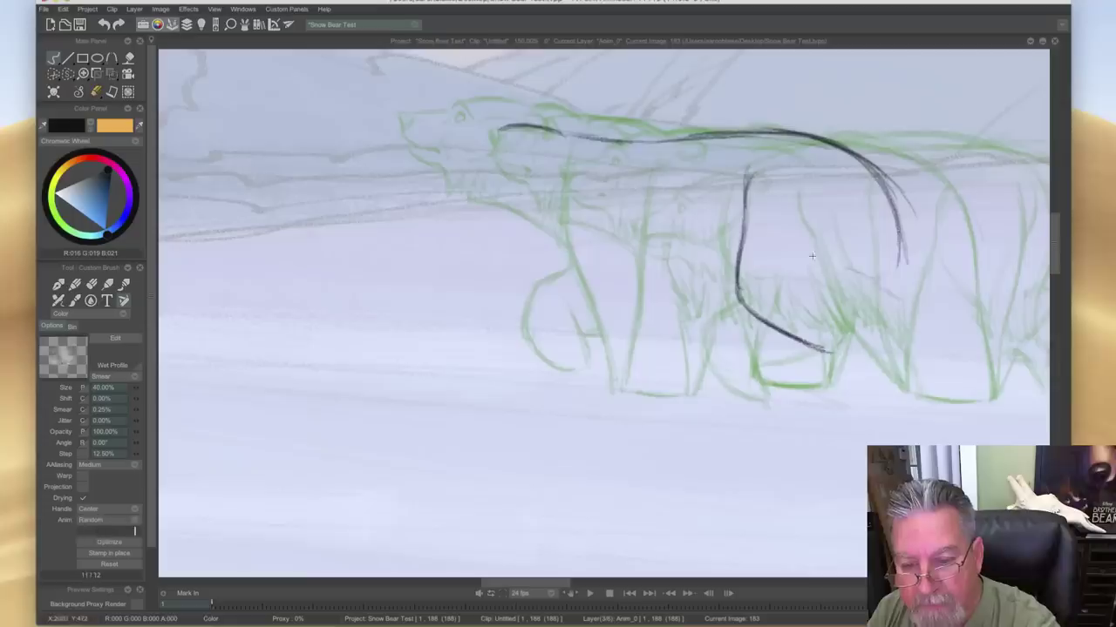
- Draw the bear's trailing near hind foot and heel in black on frame 183, flipping against the neighbouring frame
mouse_move(873, 283)
mouse_down()
mouse_move(912, 290)
mouse_move(907, 373)
mouse_up()
drag(915, 291, 906, 392)
mouse_move(783, 332)
mouse_down()
mouse_move(856, 355)
mouse_move(787, 332)
mouse_move(862, 364)
mouse_move(890, 411)
mouse_up()
drag(906, 337, 906, 413)
drag(908, 354, 902, 411)
drag(877, 373, 903, 421)
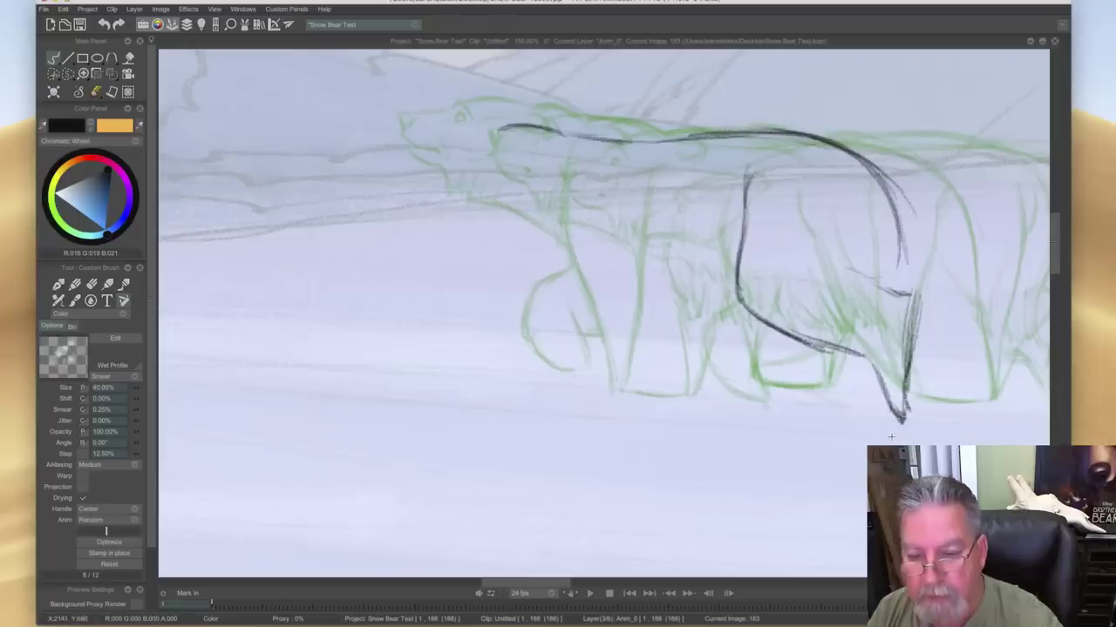
key(Left)
key(Right)
key(Left)
key(Right)
key(Left)
key(Right)
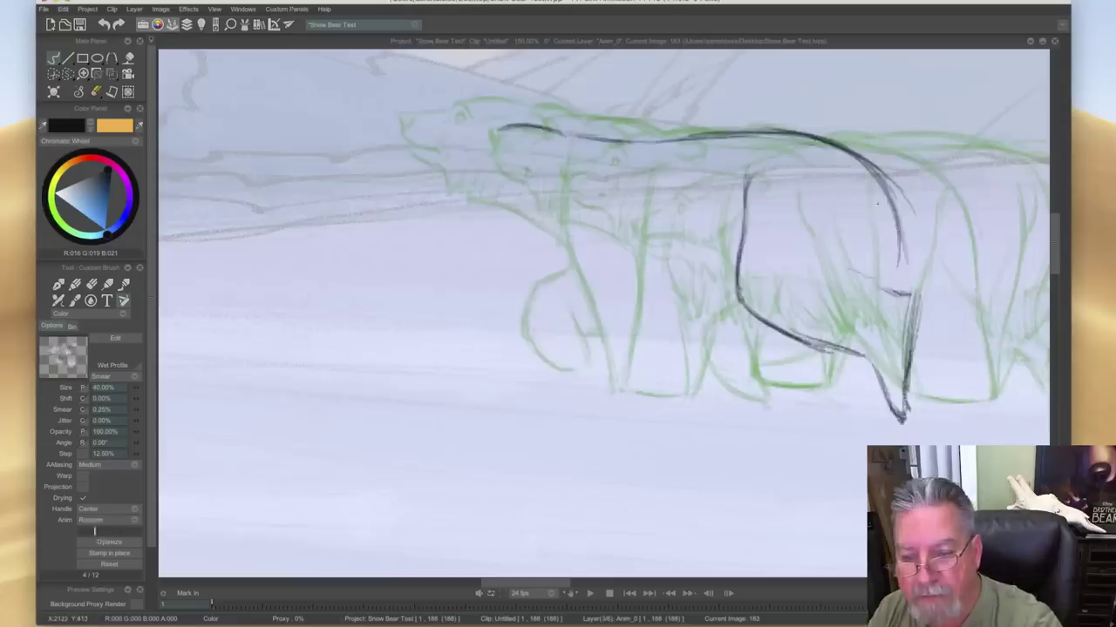
- Darken the bear's rump curve down to the thigh, erase the stray outer lines, and compare with the previous frame
drag(897, 208, 889, 281)
drag(879, 183, 895, 236)
mouse_move(858, 162)
mouse_down()
mouse_move(830, 142)
mouse_move(908, 265)
mouse_up()
key(Left)
key(Right)
key(e)
drag(882, 168, 906, 251)
drag(891, 193, 902, 225)
key(Left)
key(Right)
key(Left)
key(Right)
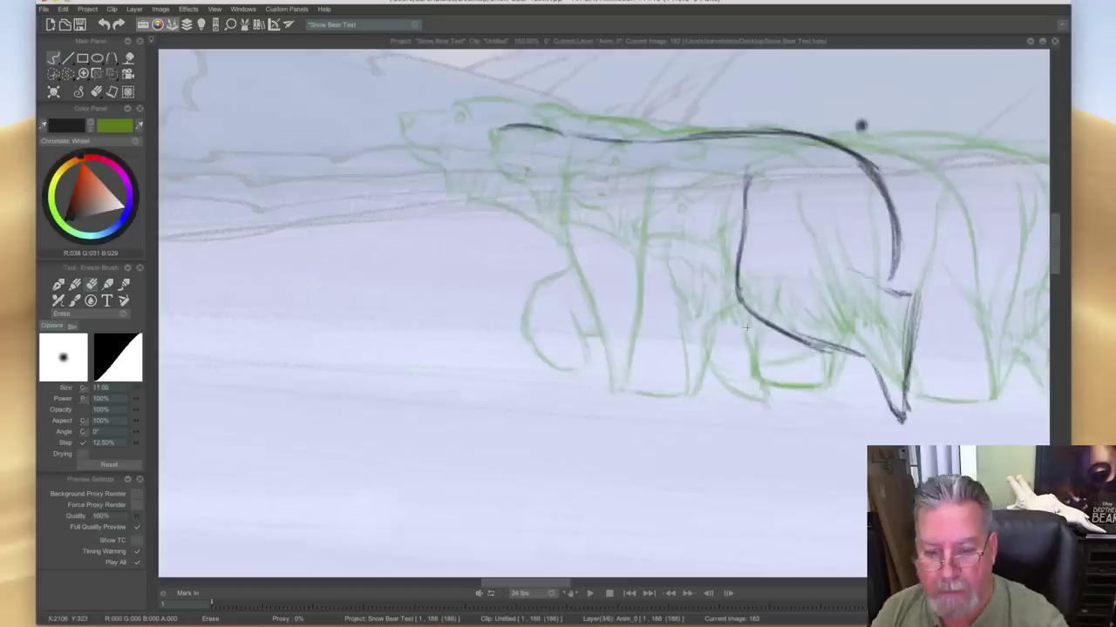
- Trace the far hind leg's front edge and sole in black, checking against the neighbouring frame
key(b)
mouse_move(746, 330)
mouse_down()
mouse_move(752, 373)
mouse_move(816, 384)
mouse_up()
key(Right)
key(Left)
key(Right)
key(Left)
key(Right)
key(Left)
key(Right)
key(Left)
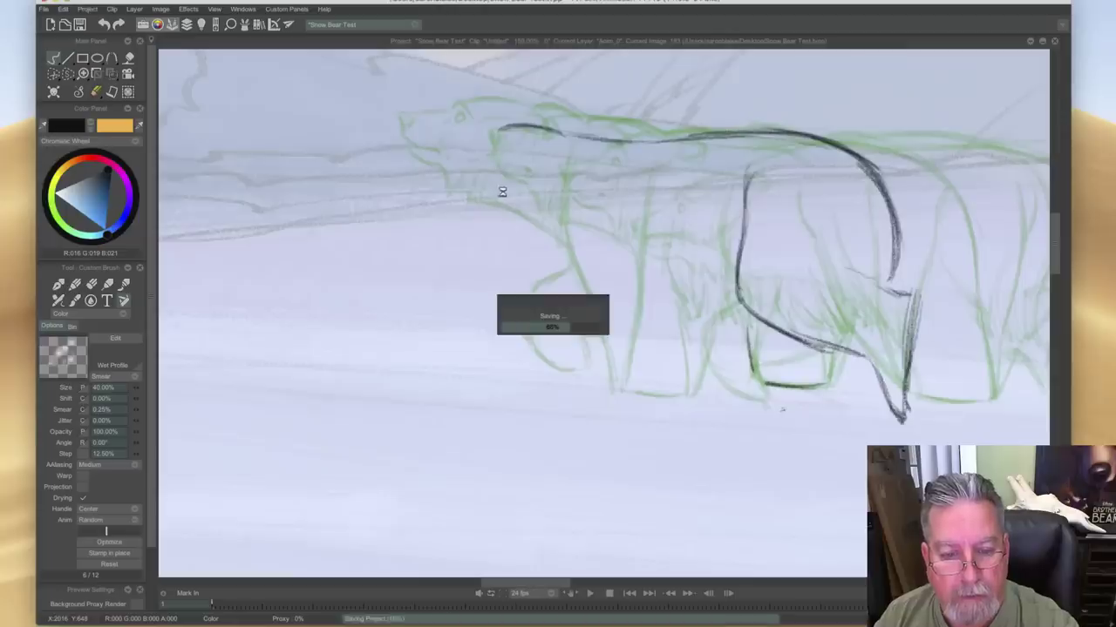
- Draw the front edge of the near front leg from the chest down to the foot, darkening it with repeated strokes
drag(509, 219, 523, 266)
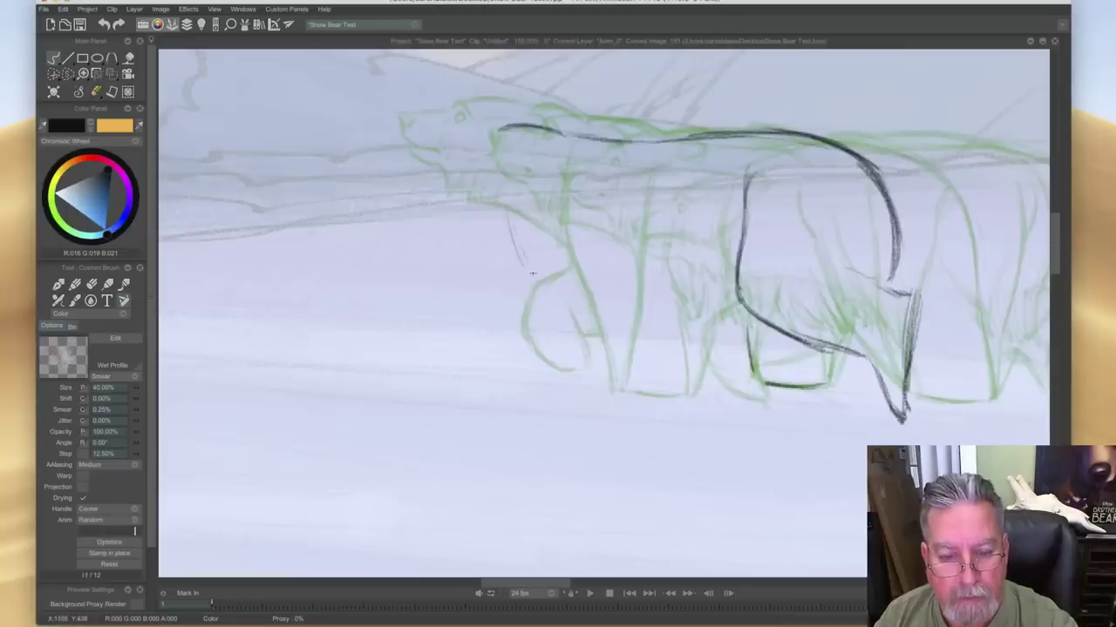
drag(566, 306, 600, 359)
drag(533, 264, 612, 383)
drag(548, 293, 610, 383)
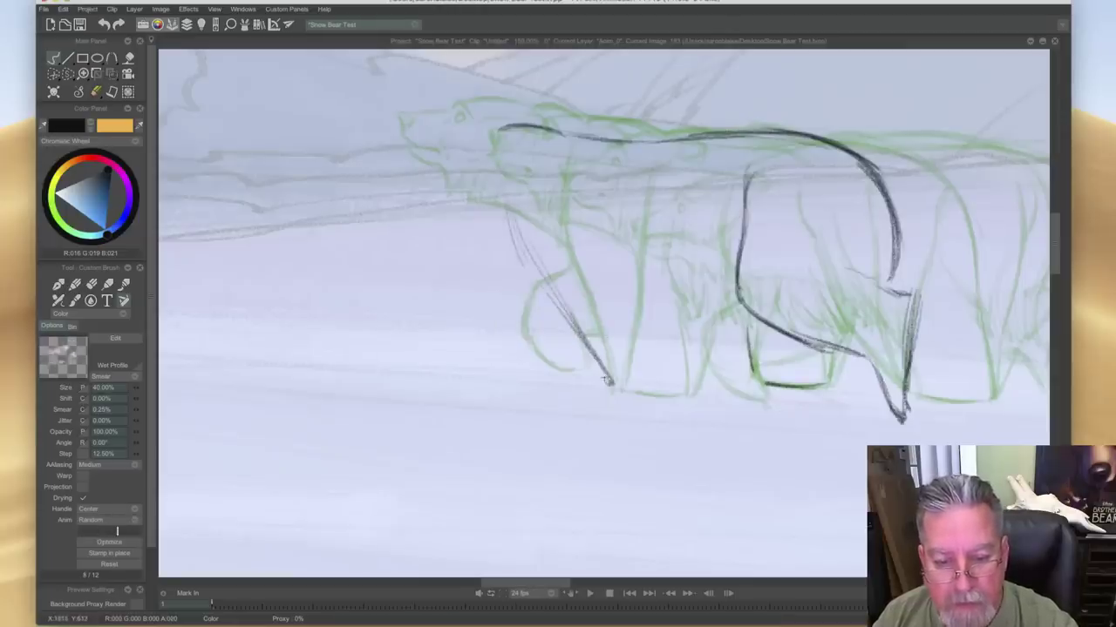
drag(509, 223, 561, 308)
drag(503, 192, 610, 382)
key(Left)
key(Right)
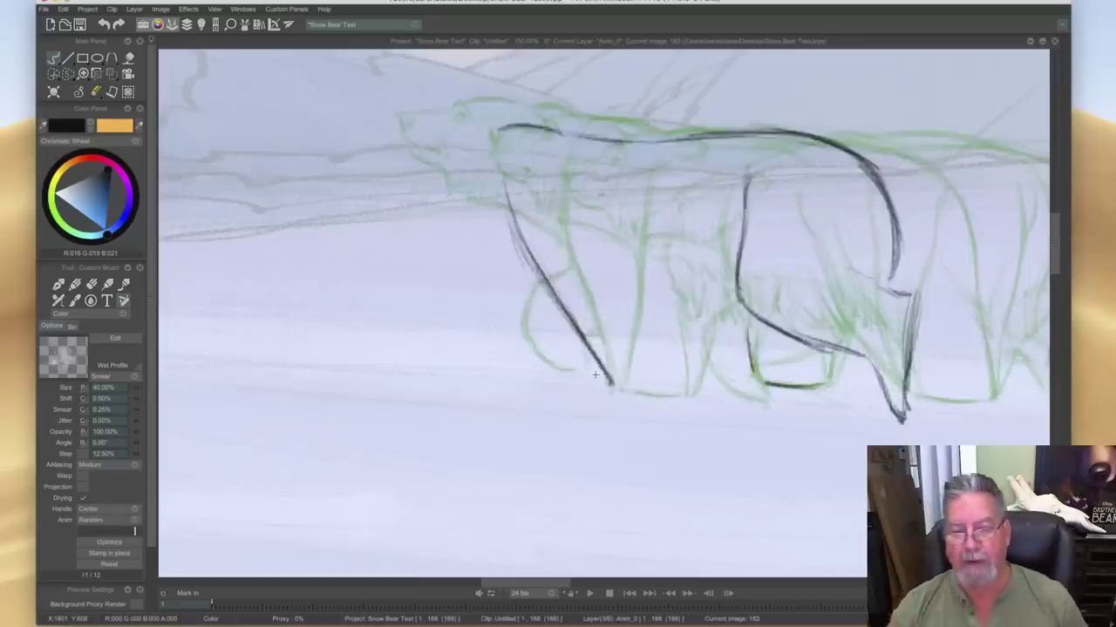
- Draw the near front leg's back edge, elbow fur and sole, and darken the line over the shoulders
key(Left)
key(Right)
mouse_move(610, 230)
mouse_down()
mouse_move(637, 277)
mouse_move(663, 293)
mouse_move(637, 282)
mouse_move(669, 304)
mouse_move(648, 297)
mouse_move(681, 377)
mouse_up()
mouse_move(666, 323)
mouse_down()
mouse_move(687, 397)
mouse_move(612, 390)
mouse_up()
drag(611, 390, 683, 396)
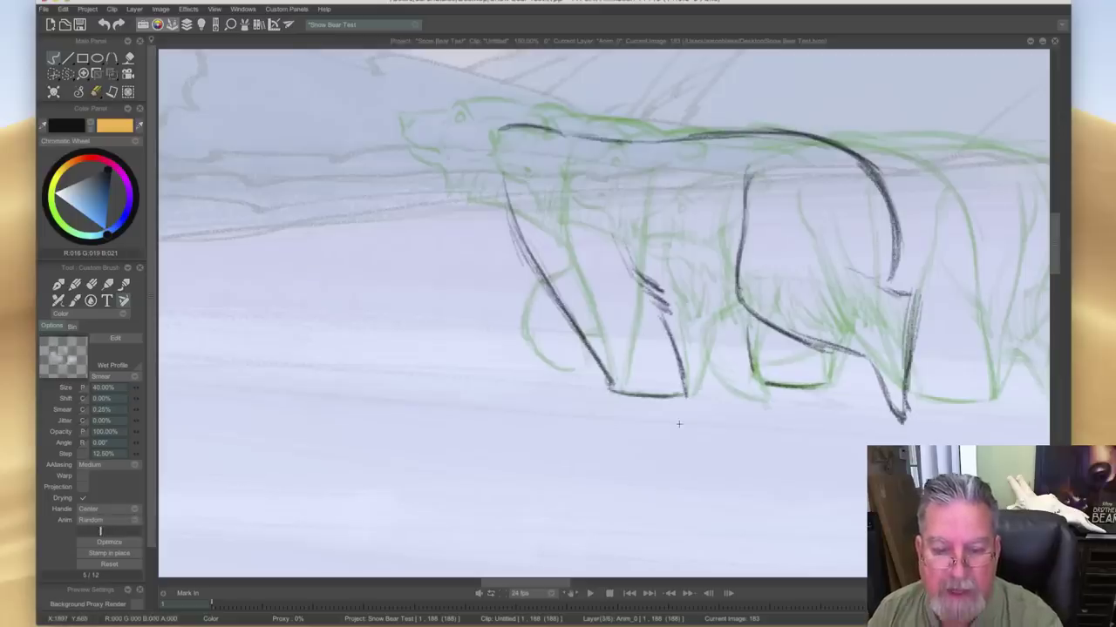
key(Left)
key(Right)
key(Left)
key(Right)
key(Left)
key(Right)
key(Left)
key(Right)
drag(495, 130, 576, 134)
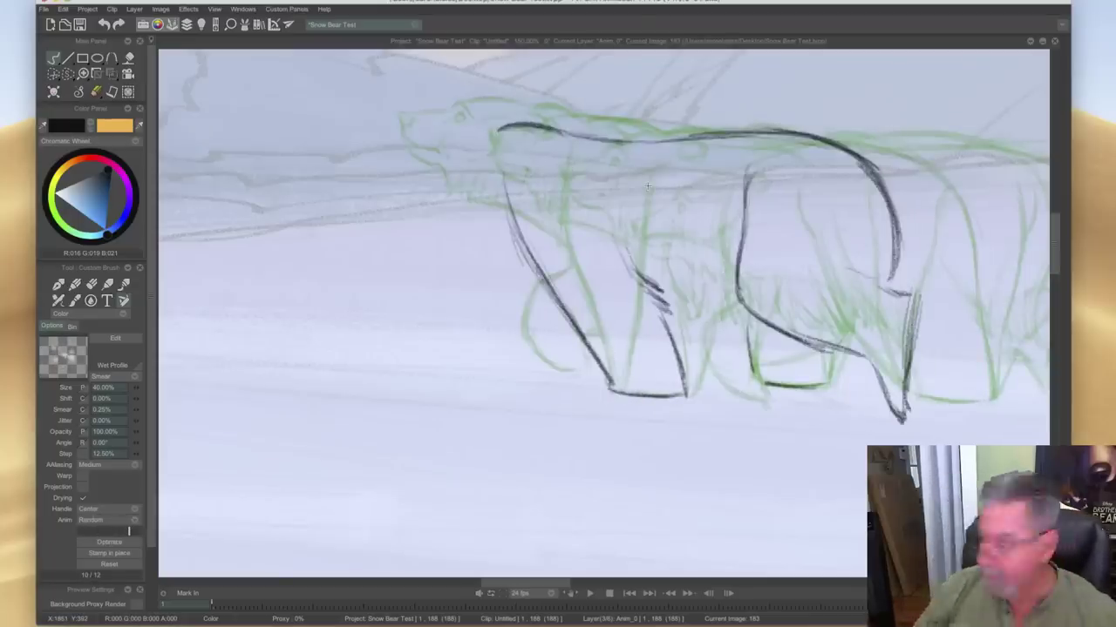
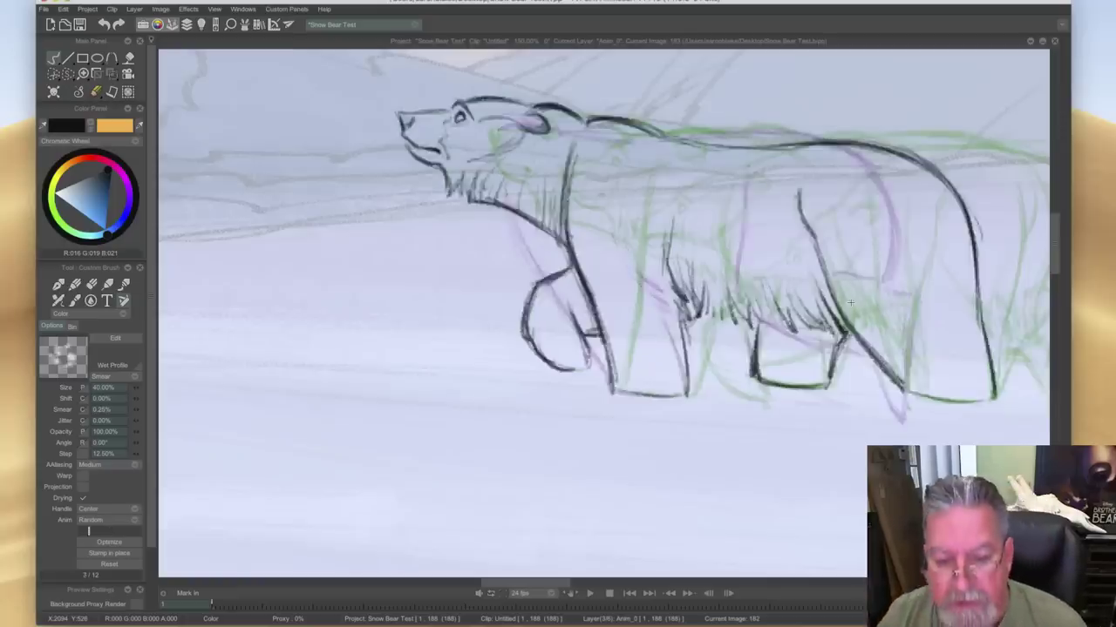
- Add jagged belly fur behind the near front leg and rough in a first line for the far front leg
mouse_move(619, 237)
mouse_down()
mouse_move(657, 271)
mouse_move(670, 292)
mouse_move(672, 256)
mouse_move(701, 319)
mouse_move(701, 271)
mouse_move(738, 310)
mouse_up()
key(Left)
key(Right)
key(Left)
key(Right)
mouse_move(481, 267)
mouse_down()
mouse_move(455, 358)
mouse_move(460, 326)
mouse_up()
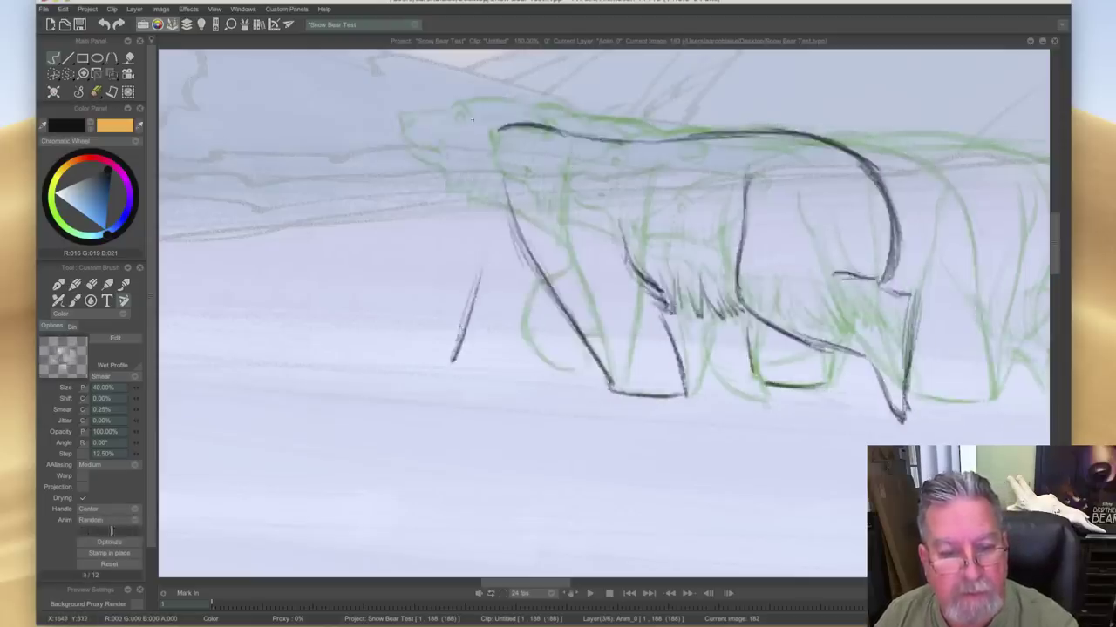
- Darken the upper chest line and draw the short curve for the top of the head, comparing with the previous frame
drag(497, 155, 514, 223)
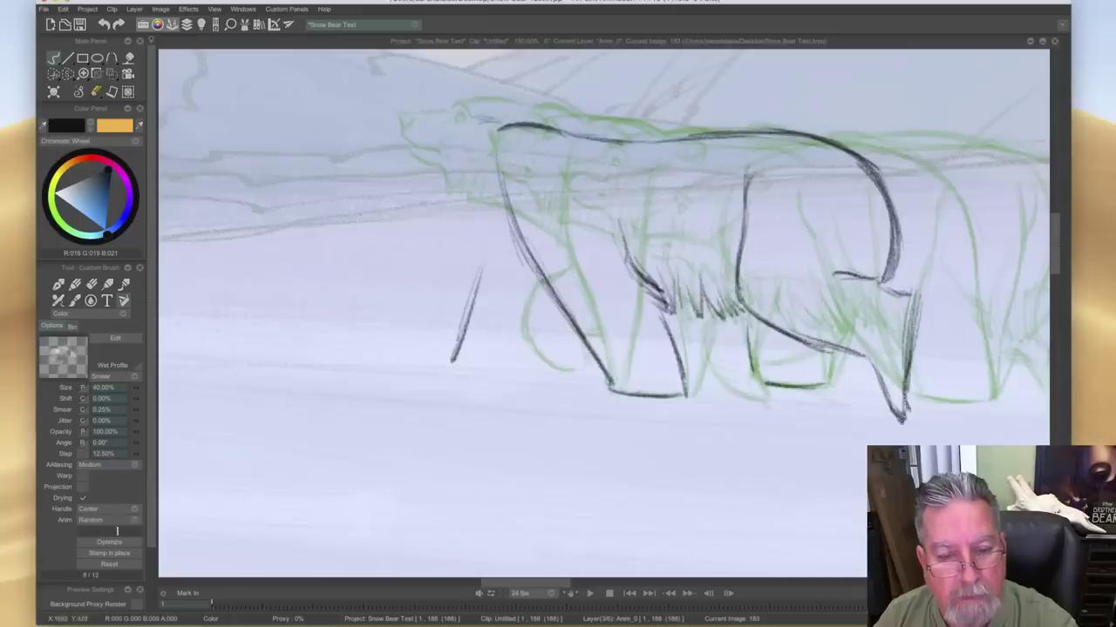
mouse_move(451, 121)
mouse_down()
mouse_move(485, 128)
mouse_move(446, 125)
mouse_up()
key(Left)
key(Right)
key(Left)
key(Right)
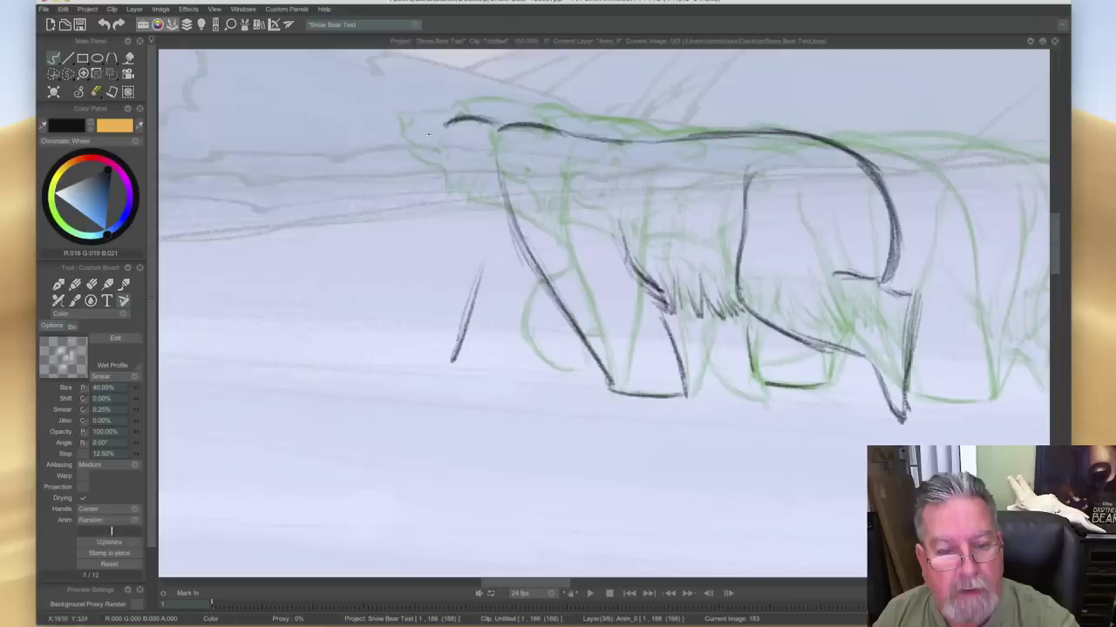
key(Left)
key(Right)
- Draw the underside of the neck running into the chest and extend the far front leg's line up to it
mouse_move(463, 234)
mouse_down()
mouse_move(523, 264)
mouse_move(441, 218)
mouse_up()
key(Left)
key(Right)
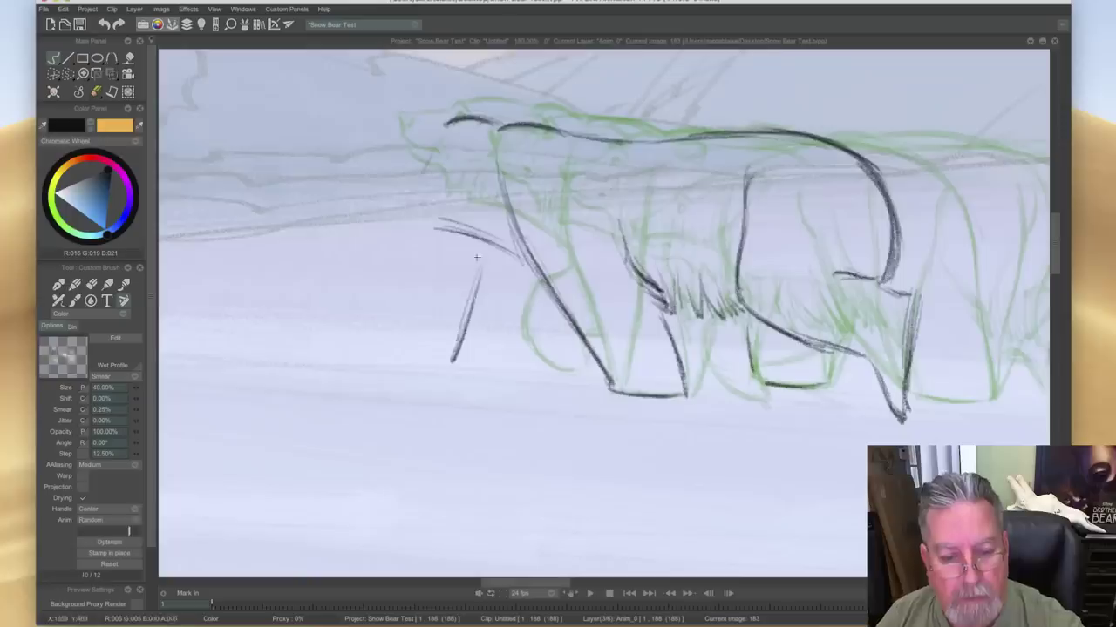
mouse_move(478, 284)
mouse_down()
mouse_move(476, 244)
mouse_move(469, 256)
mouse_up()
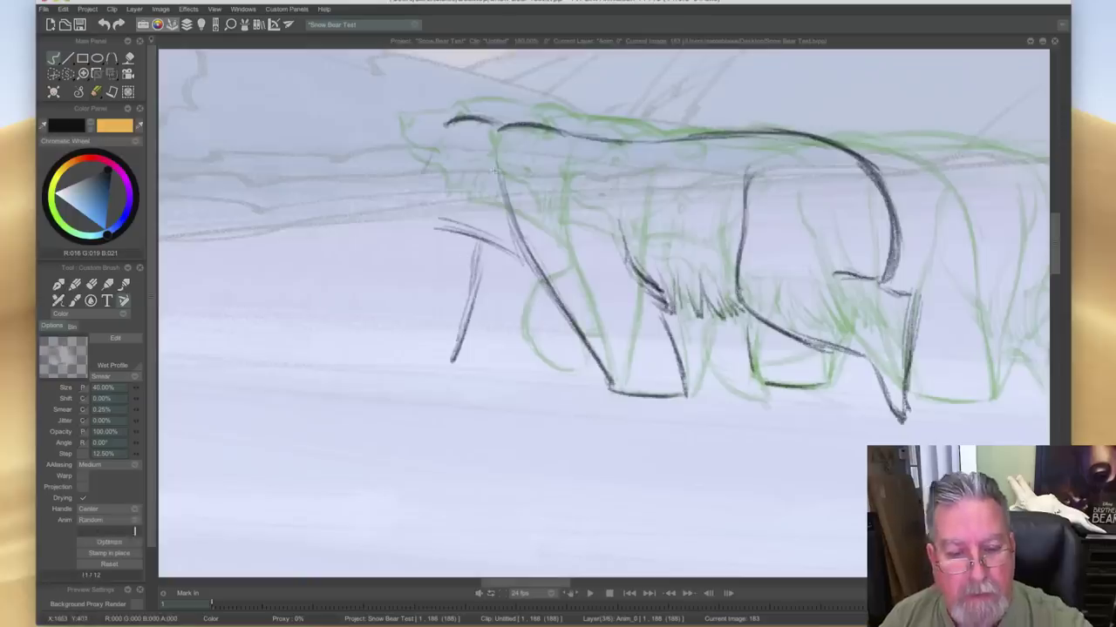
- Erase the far front leg's line and redraw its front edge slightly farther forward
key(e)
drag(476, 253, 448, 380)
key(b)
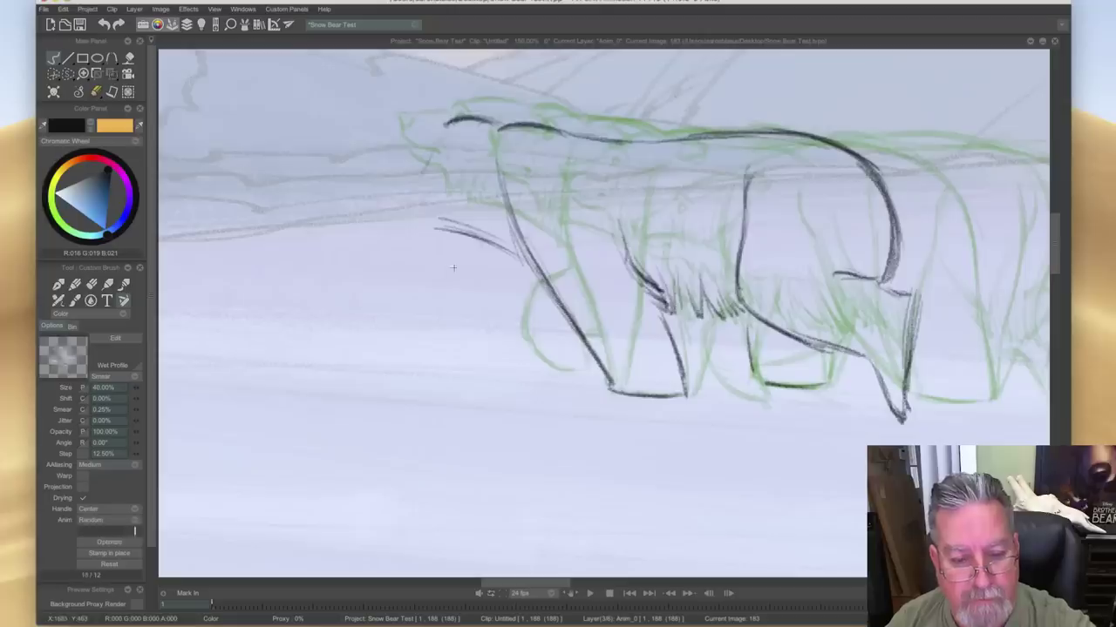
mouse_move(464, 274)
mouse_down()
mouse_move(469, 244)
mouse_move(436, 373)
mouse_up()
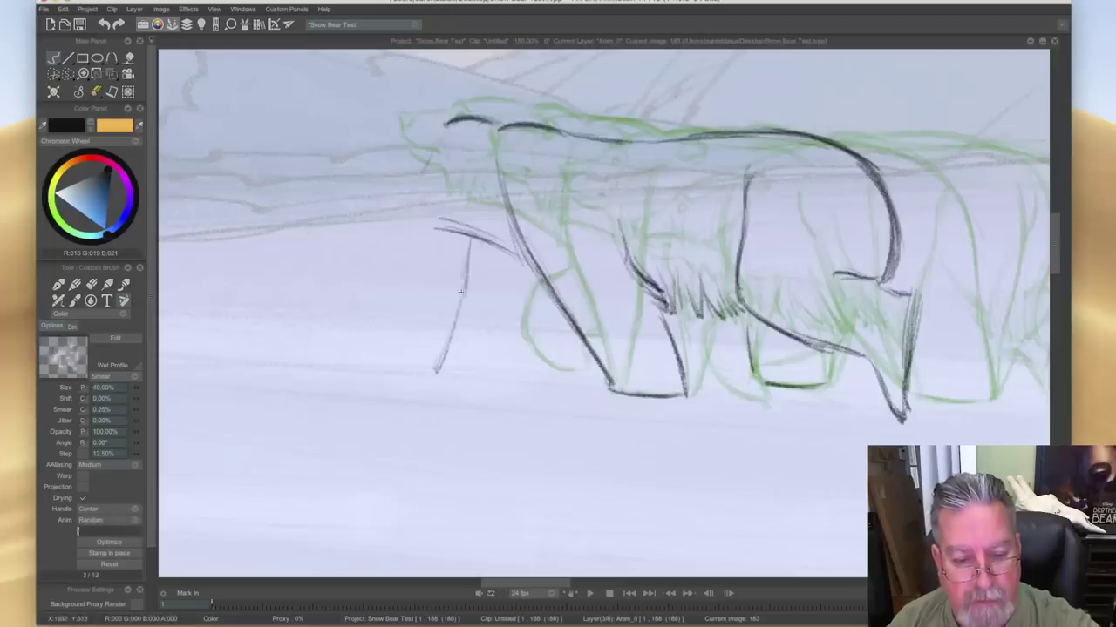
drag(460, 303, 441, 373)
- Sketch the back edge of the far front leg and fur strokes above it, flipping against the previous frame
drag(533, 294, 521, 372)
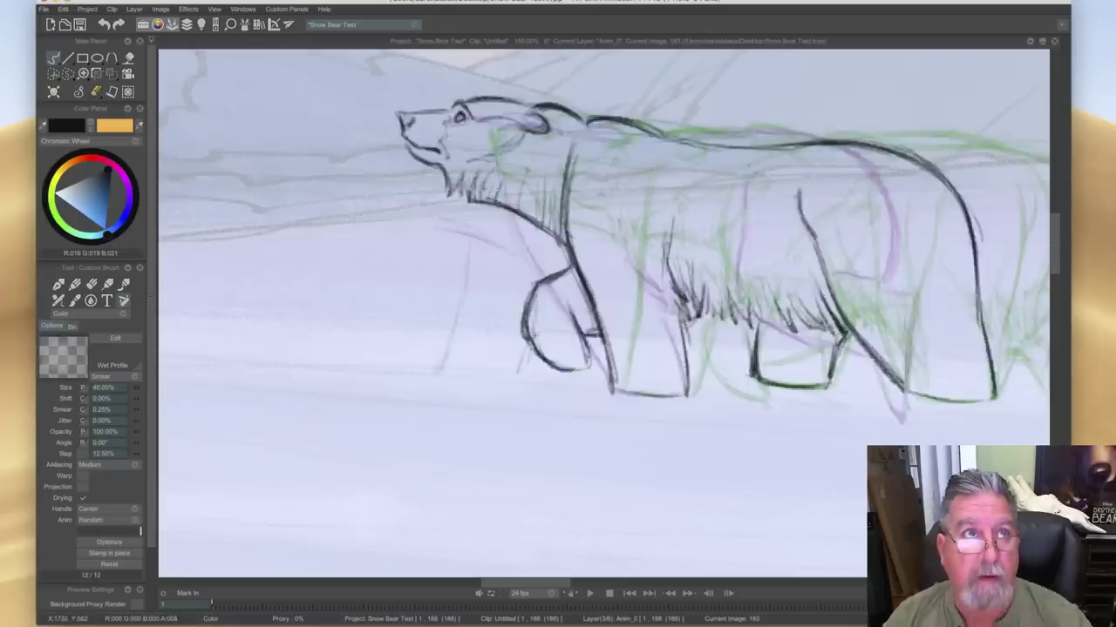
key(Right)
key(Left)
key(Right)
key(Left)
key(Right)
key(Left)
key(Right)
drag(540, 285, 532, 349)
mouse_move(534, 281)
mouse_down()
mouse_move(486, 253)
mouse_move(504, 274)
mouse_move(521, 273)
mouse_move(476, 241)
mouse_move(508, 285)
mouse_move(518, 269)
mouse_move(518, 295)
mouse_up()
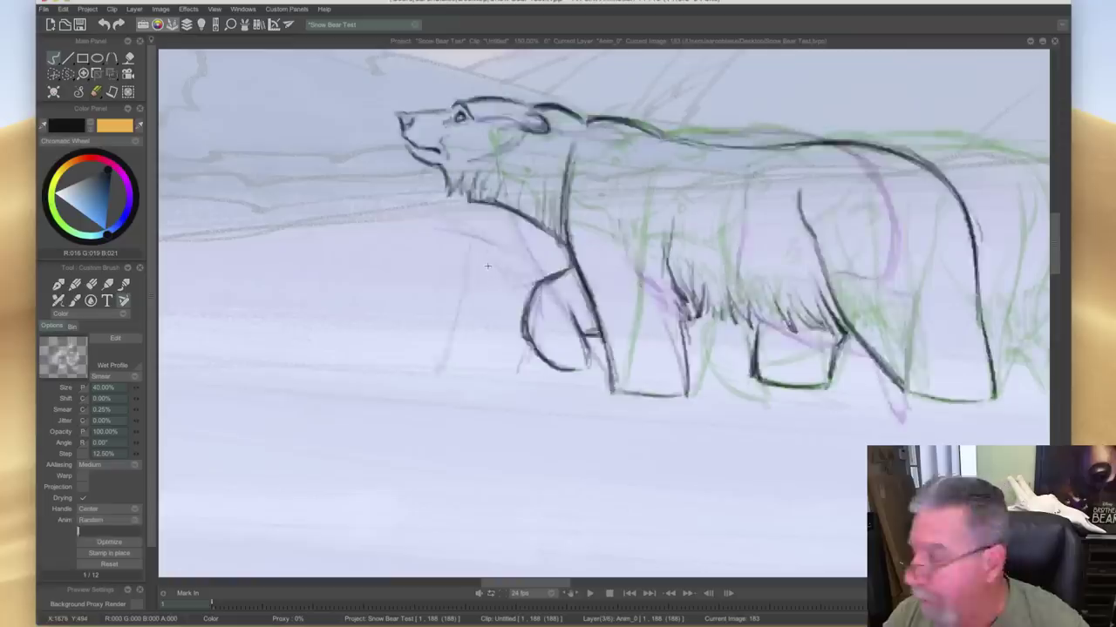
- Darken the far front leg's front edge and add more fur and weight along its back edge, checking the motion between frames
key(Right)
key(Left)
key(Right)
key(Left)
key(Right)
key(Left)
key(Right)
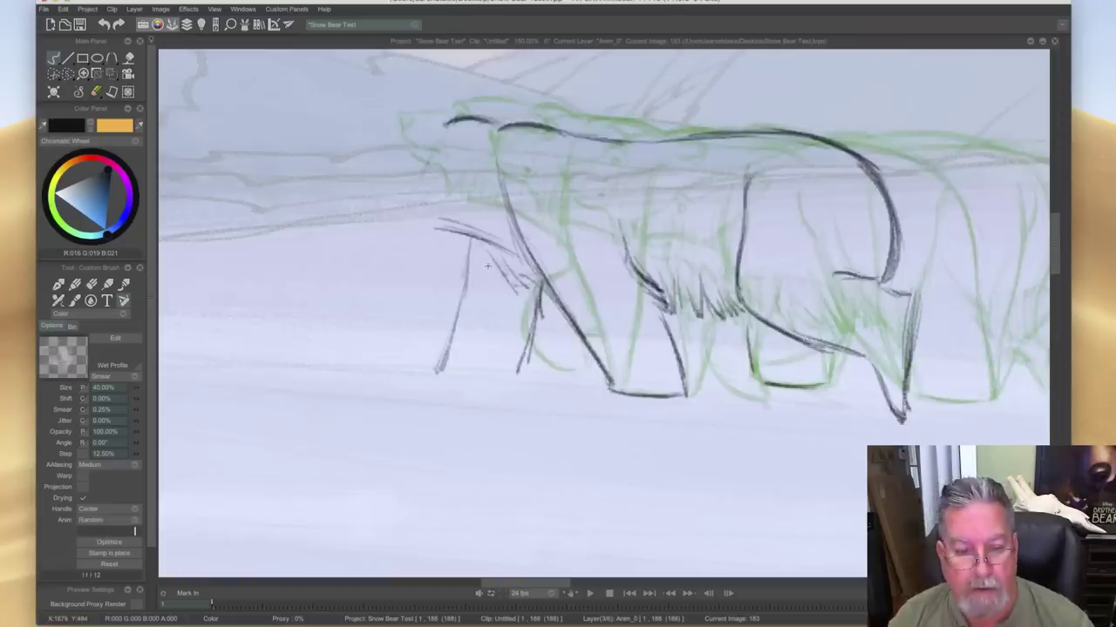
drag(467, 246, 439, 360)
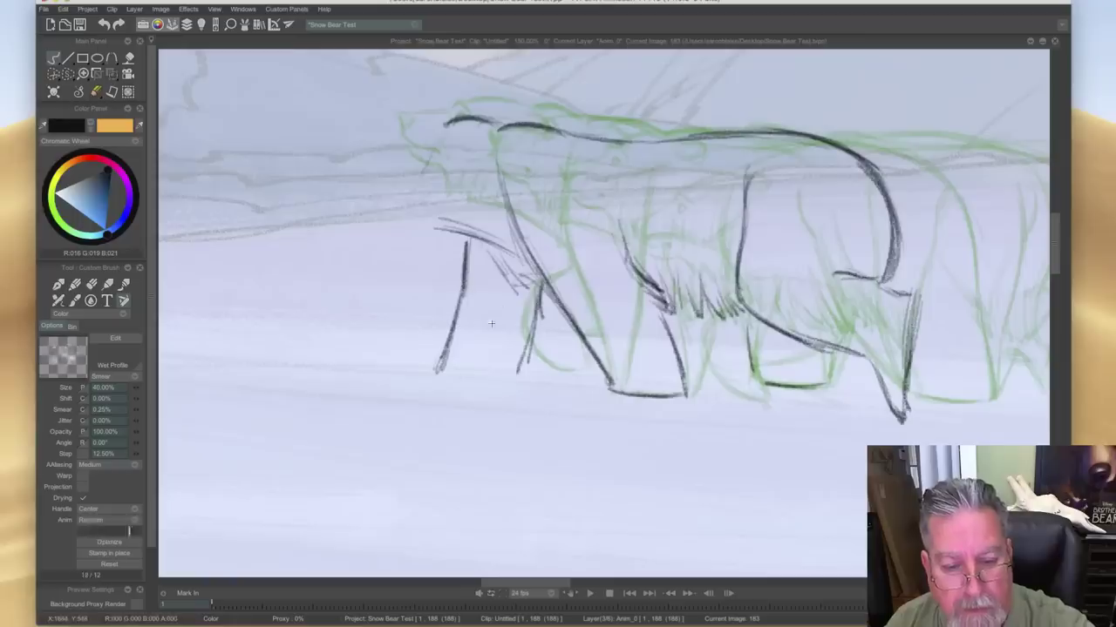
mouse_move(502, 272)
mouse_down()
mouse_move(511, 328)
mouse_move(532, 328)
mouse_move(523, 367)
mouse_up()
key(Left)
key(Right)
key(Left)
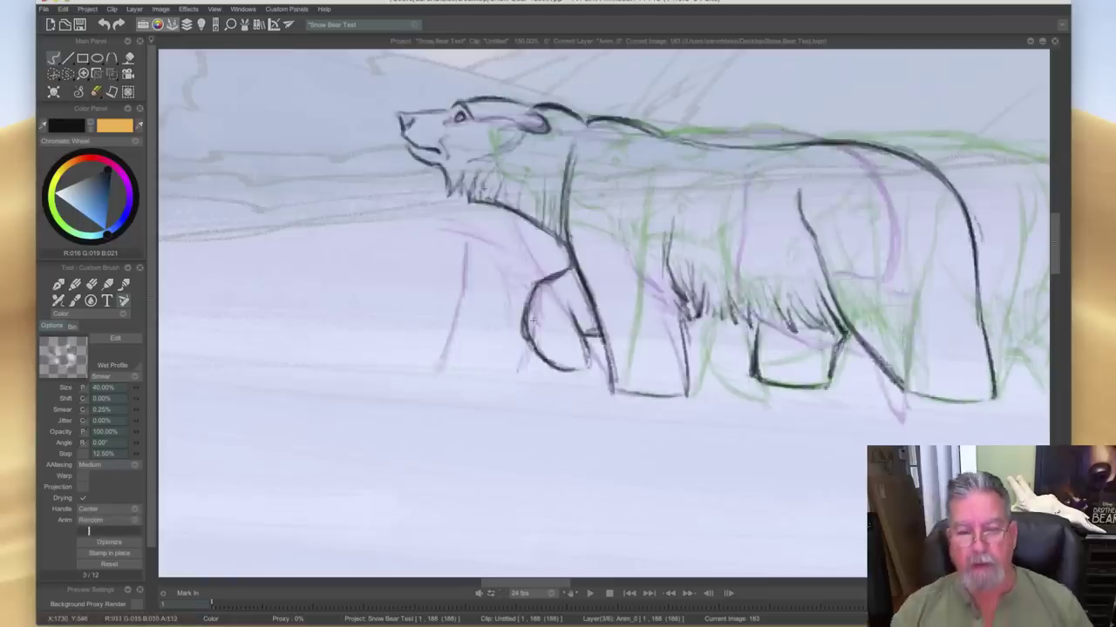
key(Right)
key(Left)
key(Right)
key(Left)
key(Right)
- Darken the far hind leg's front edge, add its short back edge, and compare with the preceding frames
drag(747, 324, 756, 375)
mouse_move(826, 382)
mouse_down()
mouse_move(825, 363)
mouse_move(825, 381)
mouse_up()
drag(747, 330, 754, 374)
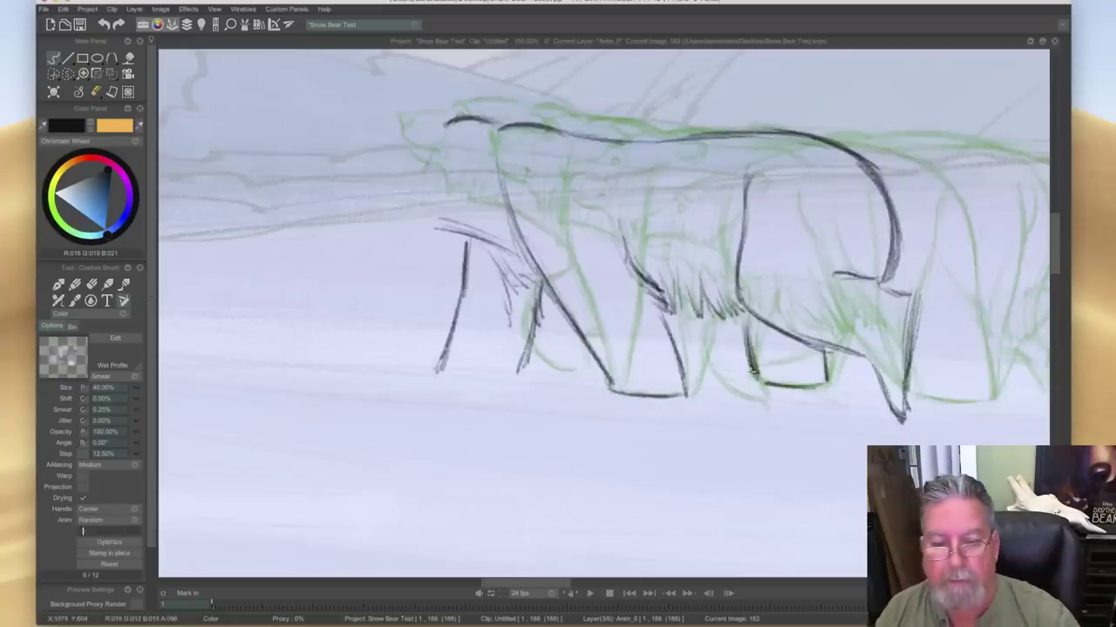
drag(744, 319, 756, 375)
drag(745, 324, 756, 377)
key(Left)
key(Left)
key(Right)
key(Left)
key(Right)
key(Left)
key(Left)
key(Right)
- Strengthen the back line from the shoulders toward the hips and flip between frames to check it
drag(499, 128, 566, 135)
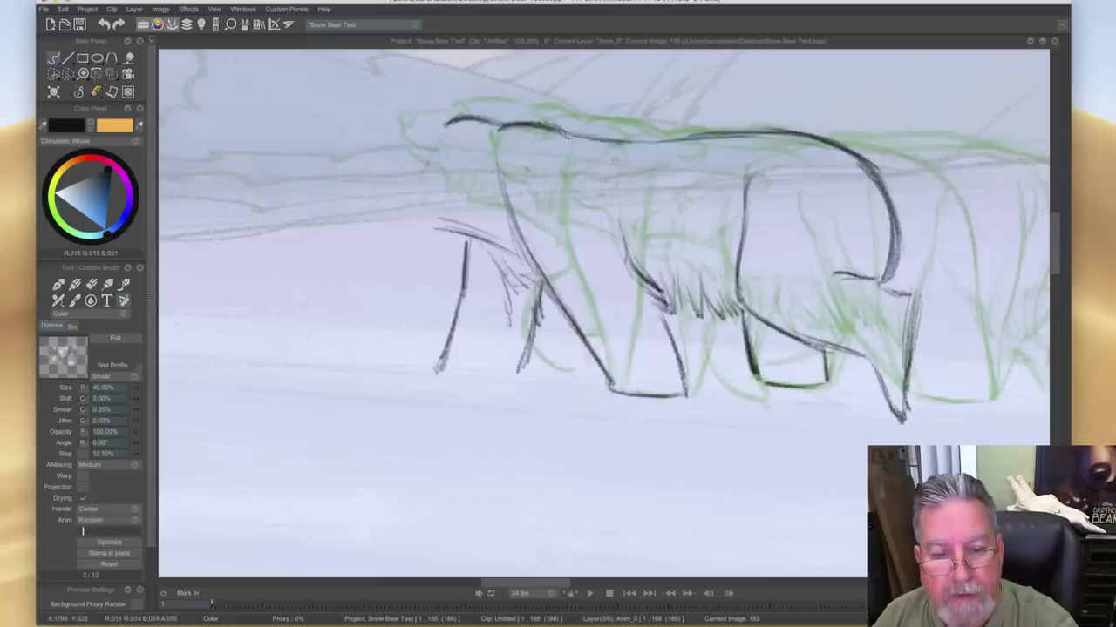
mouse_move(500, 129)
mouse_down()
mouse_move(662, 141)
mouse_move(780, 130)
mouse_up()
key(Right)
key(Left)
key(Right)
key(Left)
key(Right)
key(Left)
key(Right)
key(Left)
key(Right)
key(Left)
- Draw the bear's curved ear below the top of the head and a light cheek line beneath it
mouse_move(447, 128)
mouse_down()
mouse_move(461, 139)
mouse_move(450, 149)
mouse_up()
key(Left)
key(Right)
key(Left)
key(Right)
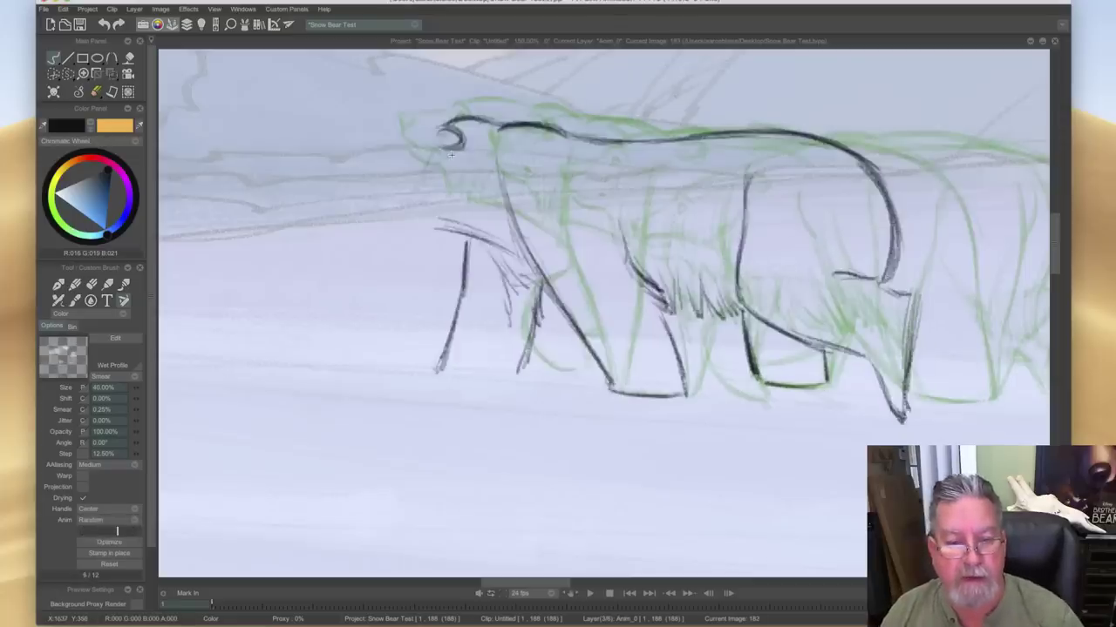
key(Left)
key(Right)
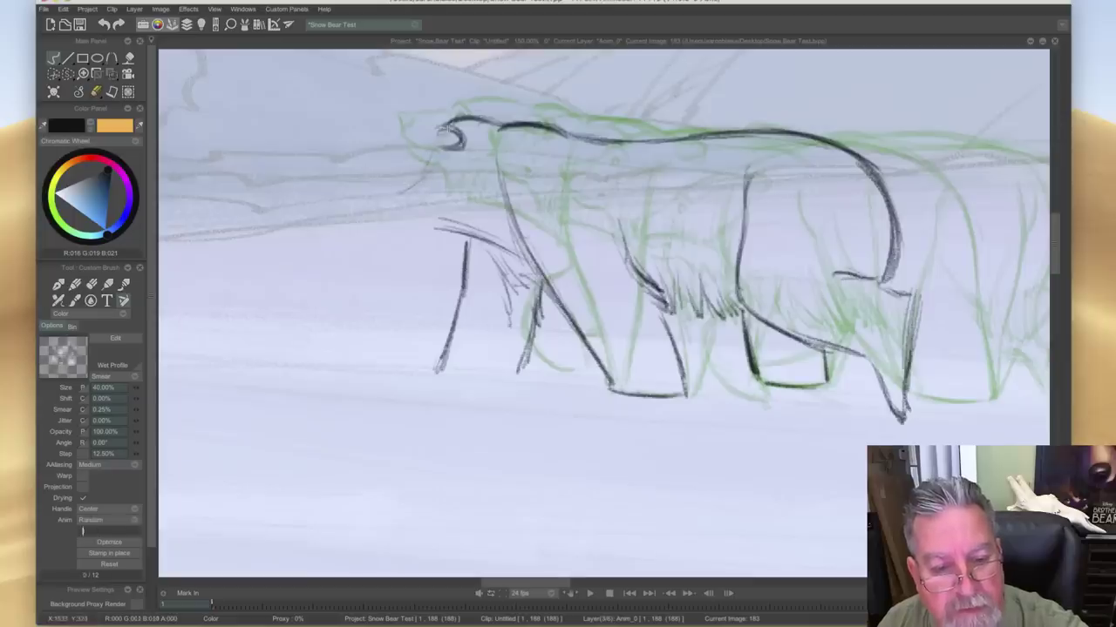
key(Right)
key(Left)
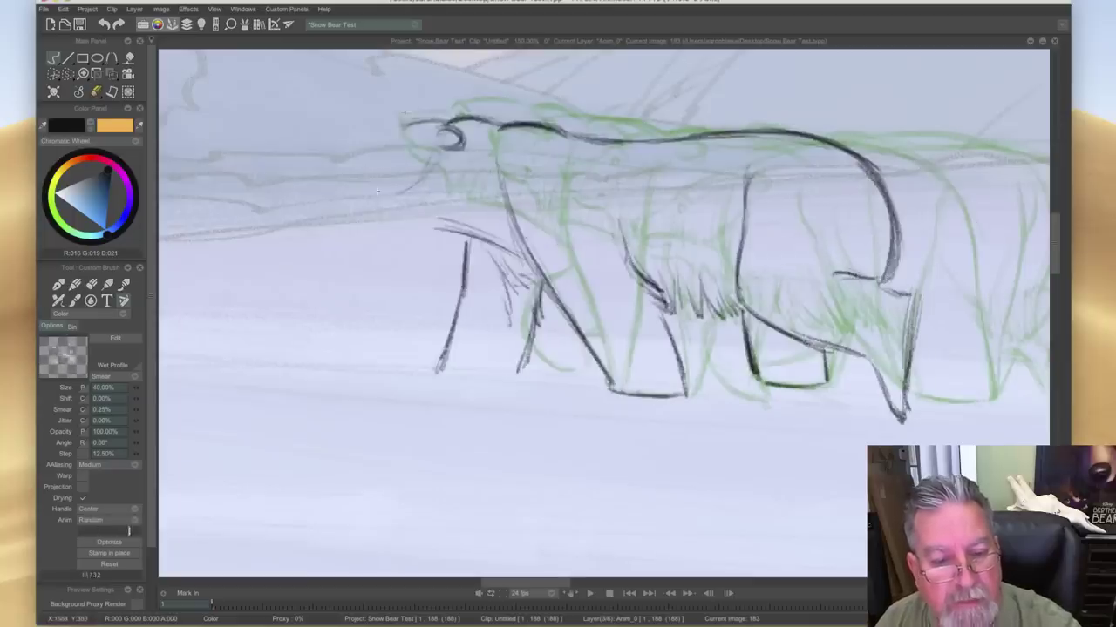
- Draw the forehead slope, muzzle, nose and mouth line of the lowered head, checking against the previous frame
drag(418, 124, 382, 136)
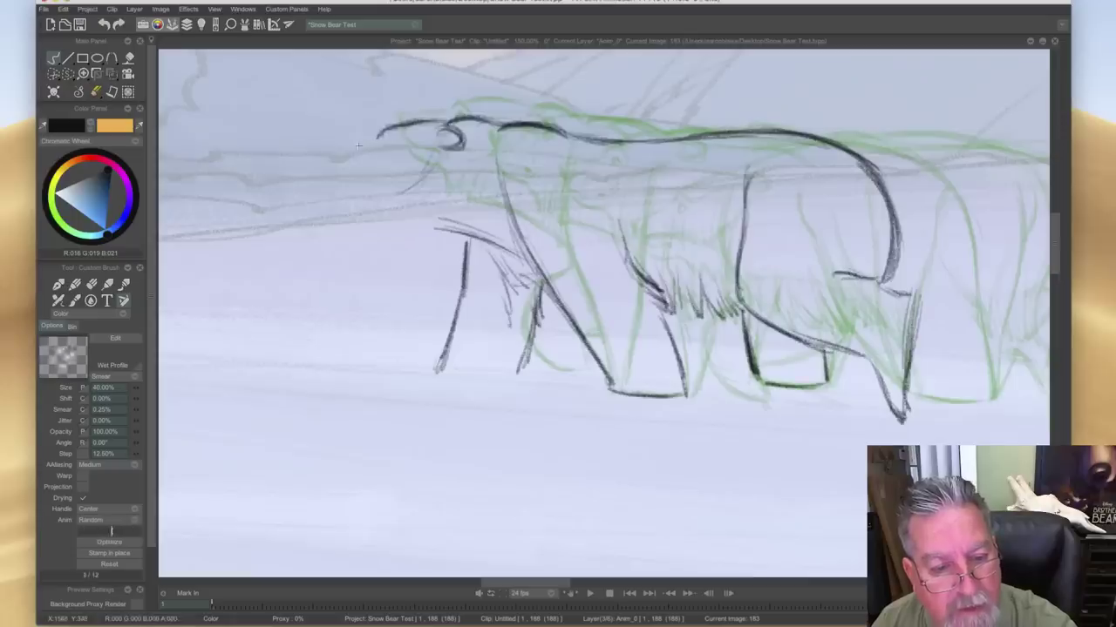
drag(352, 140, 338, 162)
key(Left)
key(Right)
key(Left)
key(Right)
drag(336, 153, 340, 152)
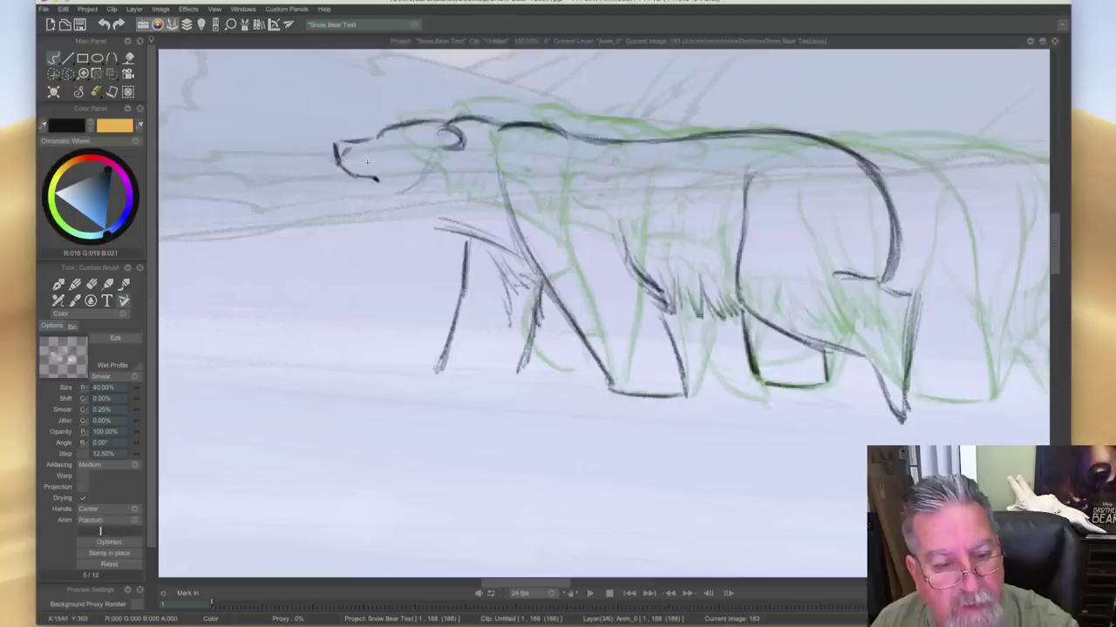
- Draw the lower jaw and the jagged throat fur back to the neck line, comparing with the previous frame
mouse_move(347, 185)
mouse_down()
mouse_move(392, 215)
mouse_move(412, 203)
mouse_move(412, 226)
mouse_move(443, 233)
mouse_up()
key(Left)
key(Right)
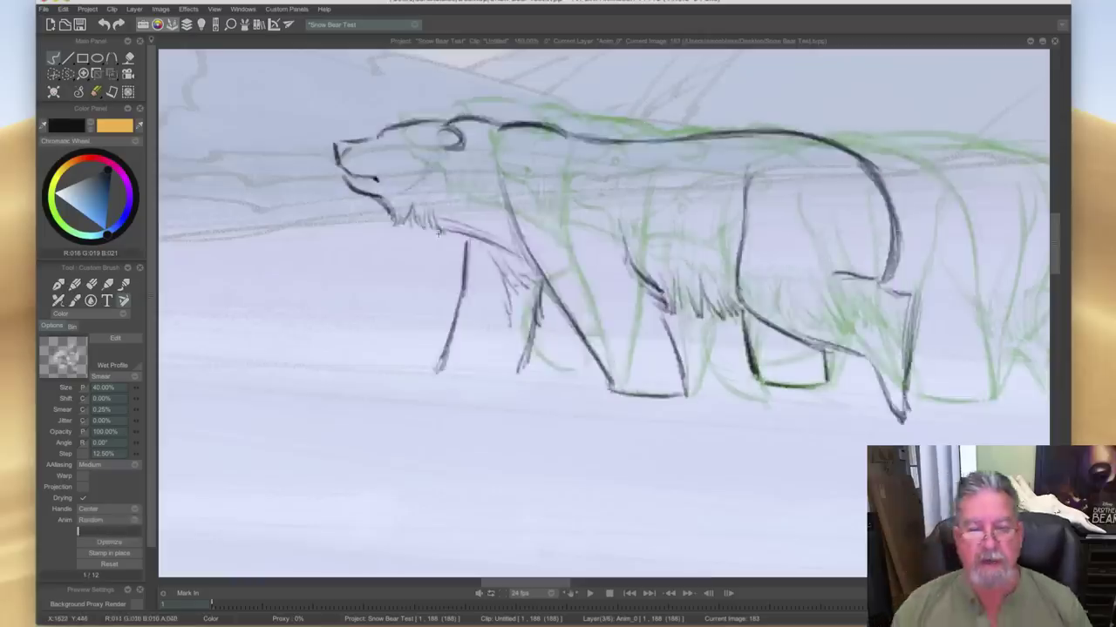
key(Left)
key(Right)
key(Left)
key(Right)
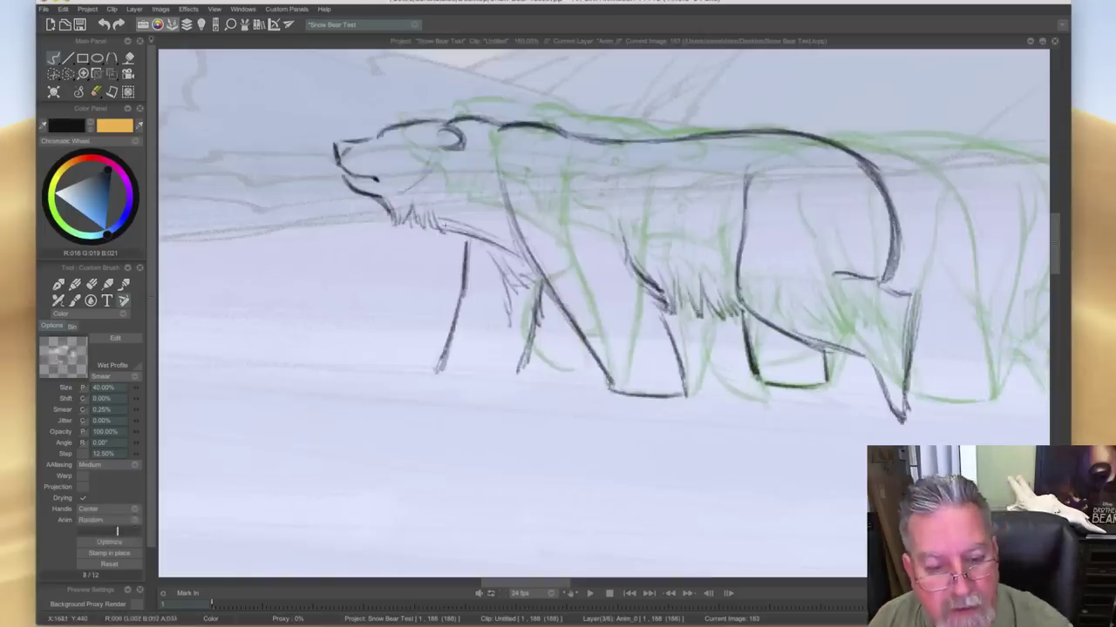
- Add fur strokes along the lower neck where it meets the chest and darken the cheek line
drag(497, 235, 516, 255)
key(Left)
key(Right)
key(Left)
key(Right)
drag(409, 179, 439, 155)
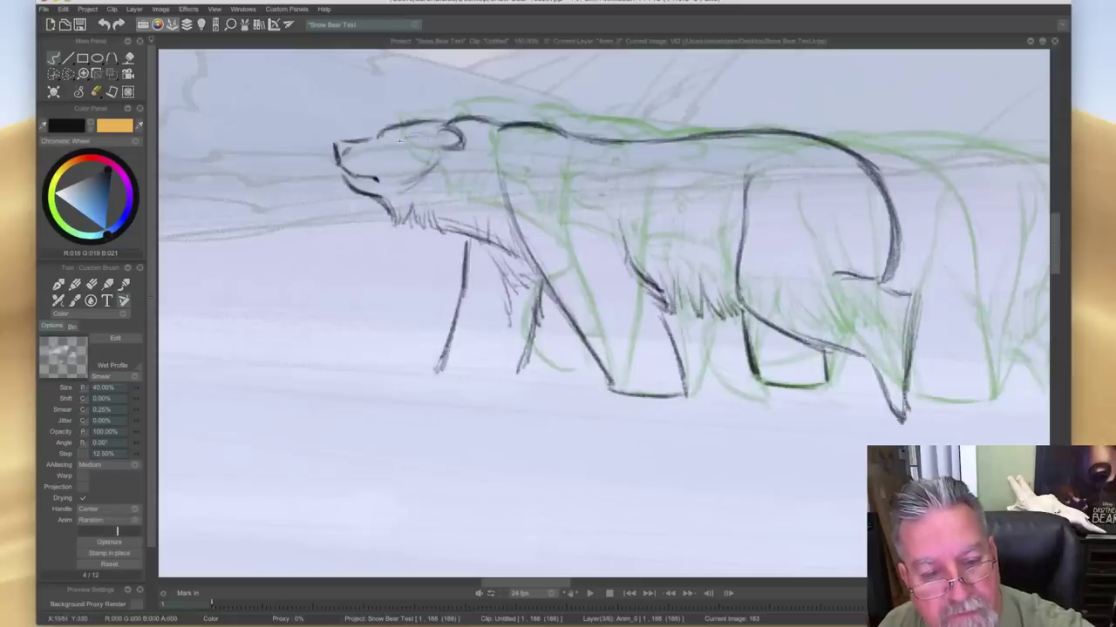
- Draw the bear's eye and brow just below the forehead line, checking against the previous frame
key(Left)
key(Right)
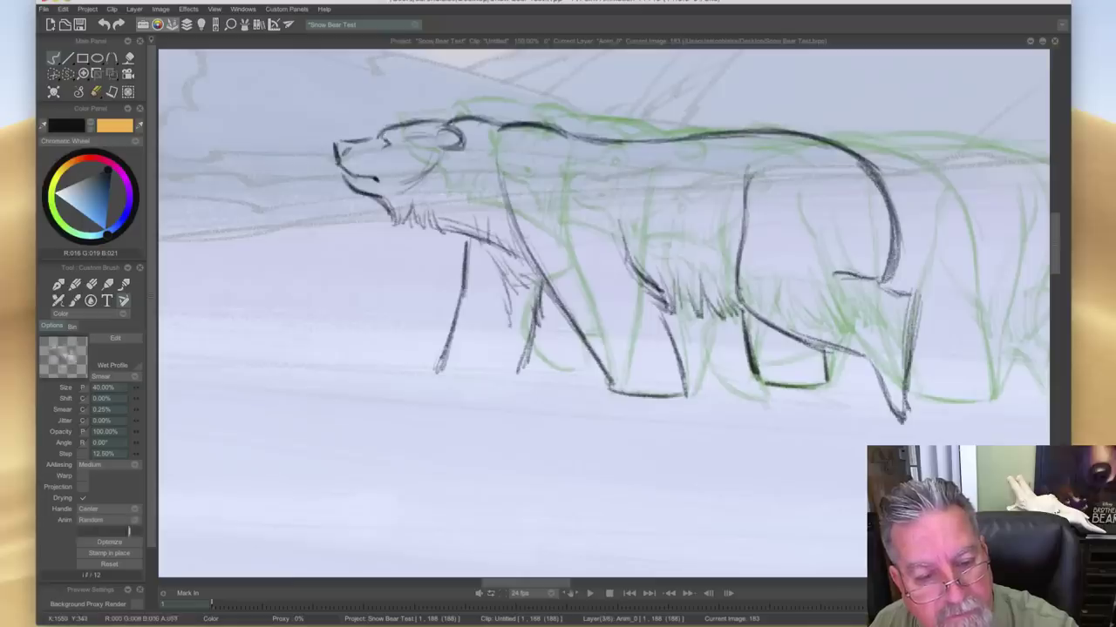
mouse_move(384, 143)
mouse_down()
mouse_move(382, 130)
mouse_move(394, 141)
mouse_up()
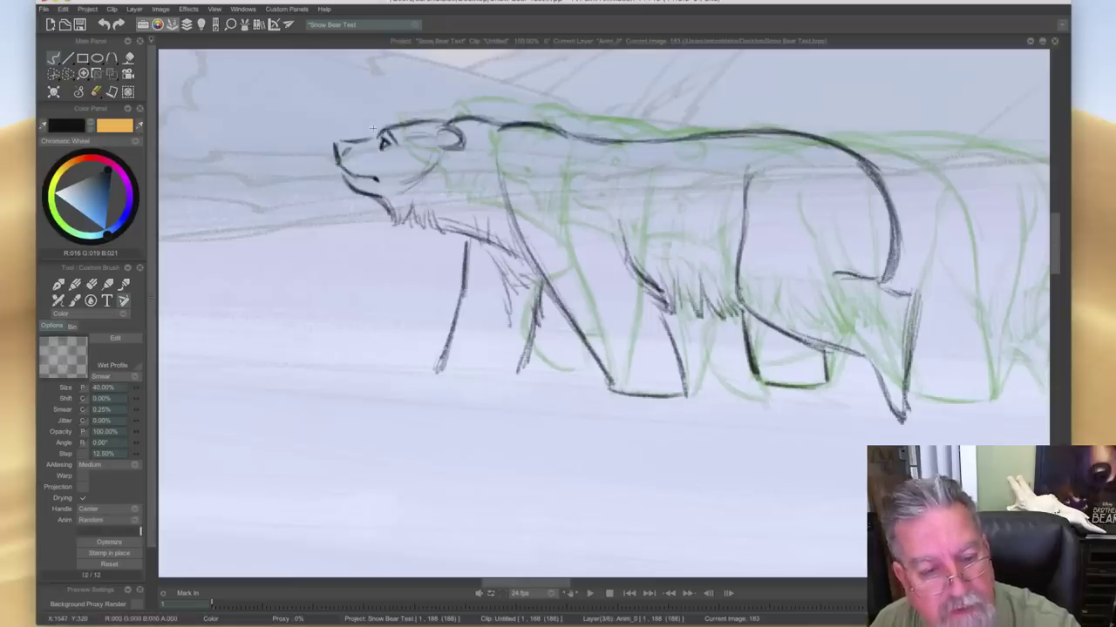
key(Left)
key(Right)
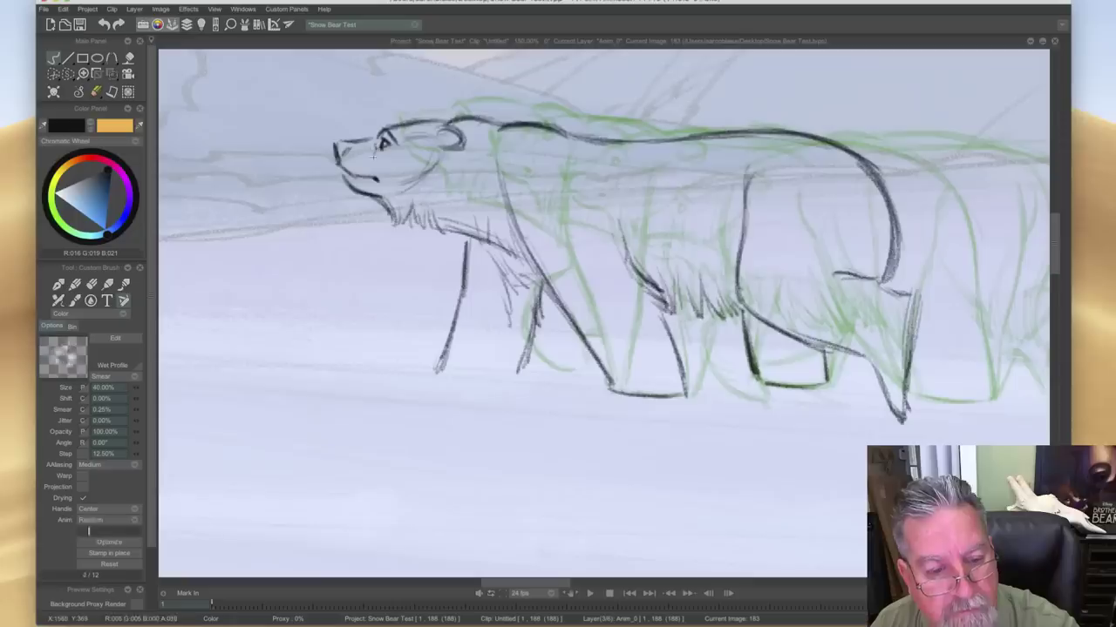
- Erase the heavy lines of the nose and the top and front of the muzzle, comparing with the previous frame
key(Left)
key(Right)
key(Left)
key(Right)
key(Left)
key(Right)
key(e)
mouse_move(354, 143)
mouse_down()
mouse_move(337, 145)
mouse_move(338, 167)
mouse_up()
key(Left)
key(Right)
key(e)
drag(354, 141, 341, 142)
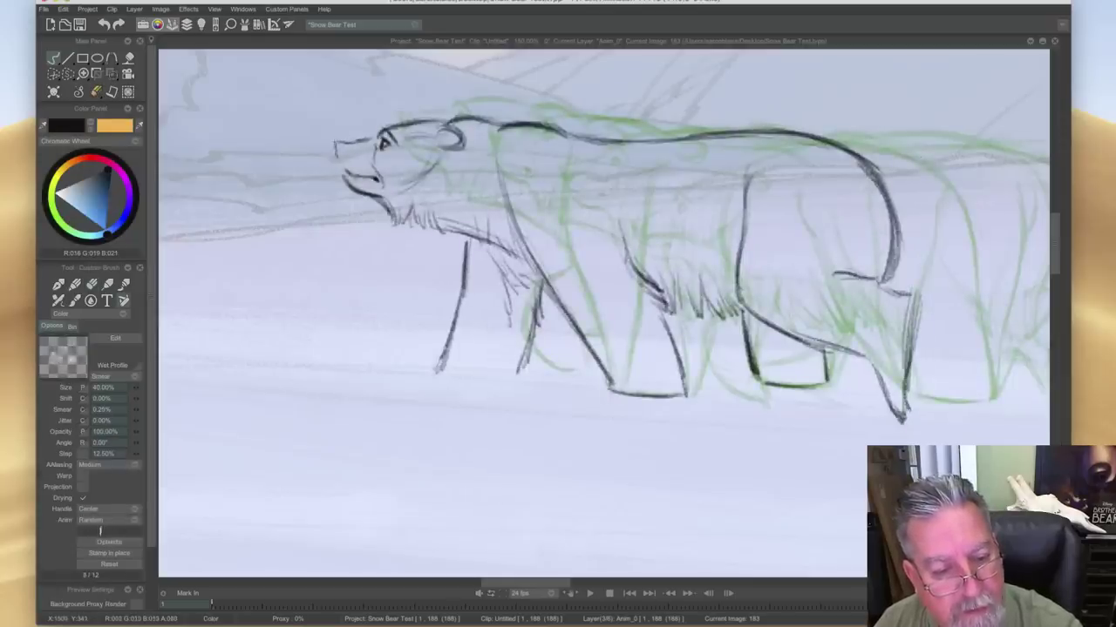
- Redraw the front of the nose down to the upper lip and compare it with the previous frame
mouse_move(337, 145)
mouse_down()
mouse_move(349, 176)
mouse_move(339, 167)
mouse_up()
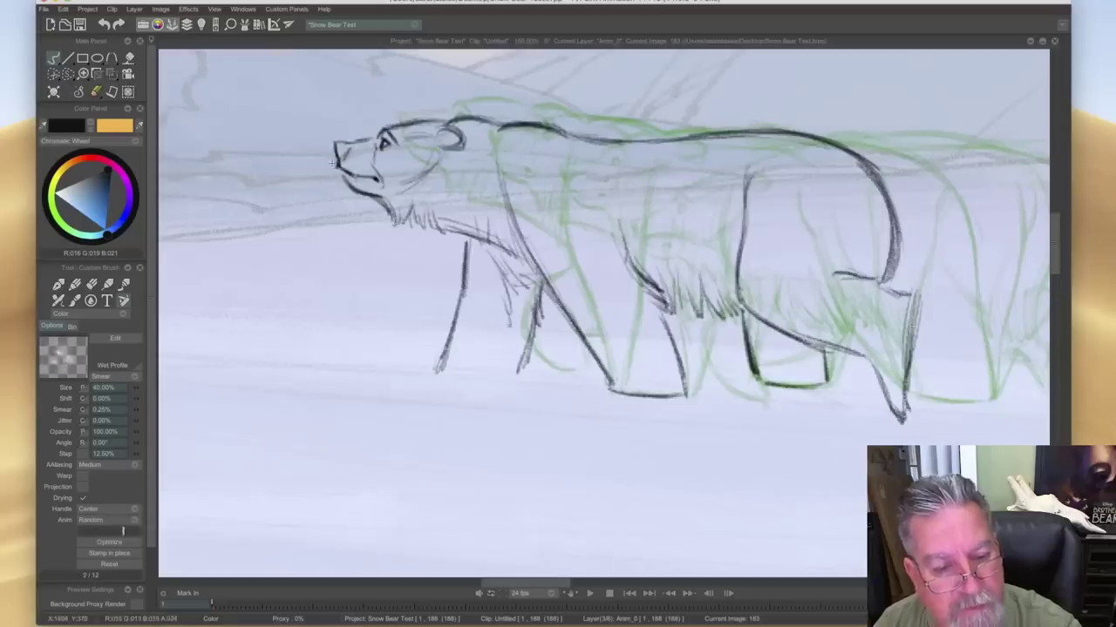
key(Left)
key(Right)
key(Left)
key(Right)
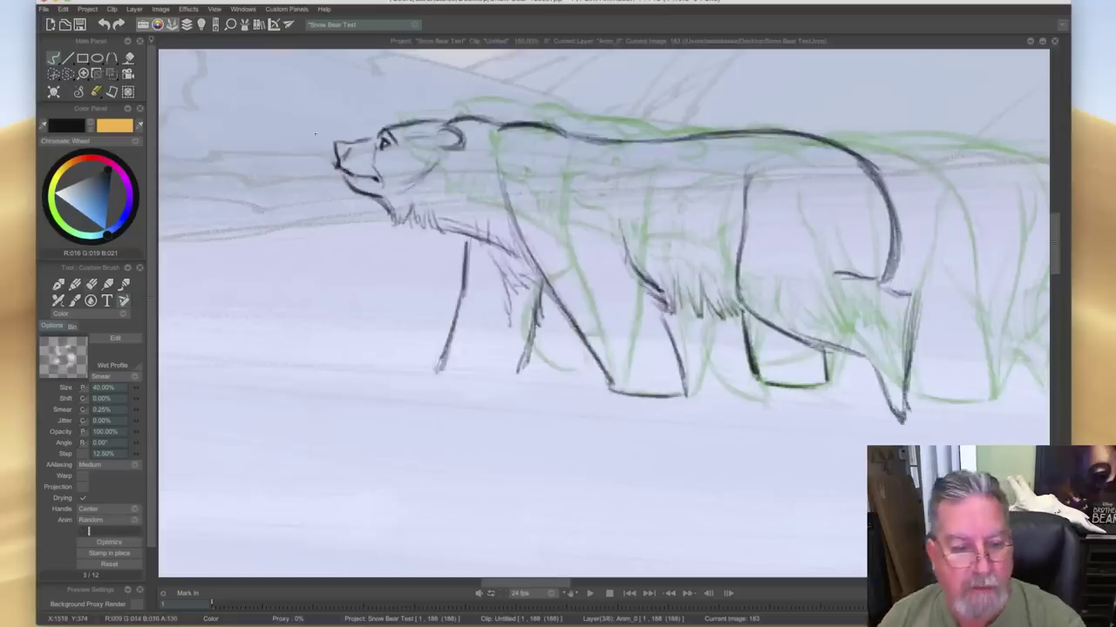
- Add light fur strokes on the lower neck and darken the upper part of the far foreleg, comparing with the previous frame
key(e)
key(Left)
key(Right)
key(Left)
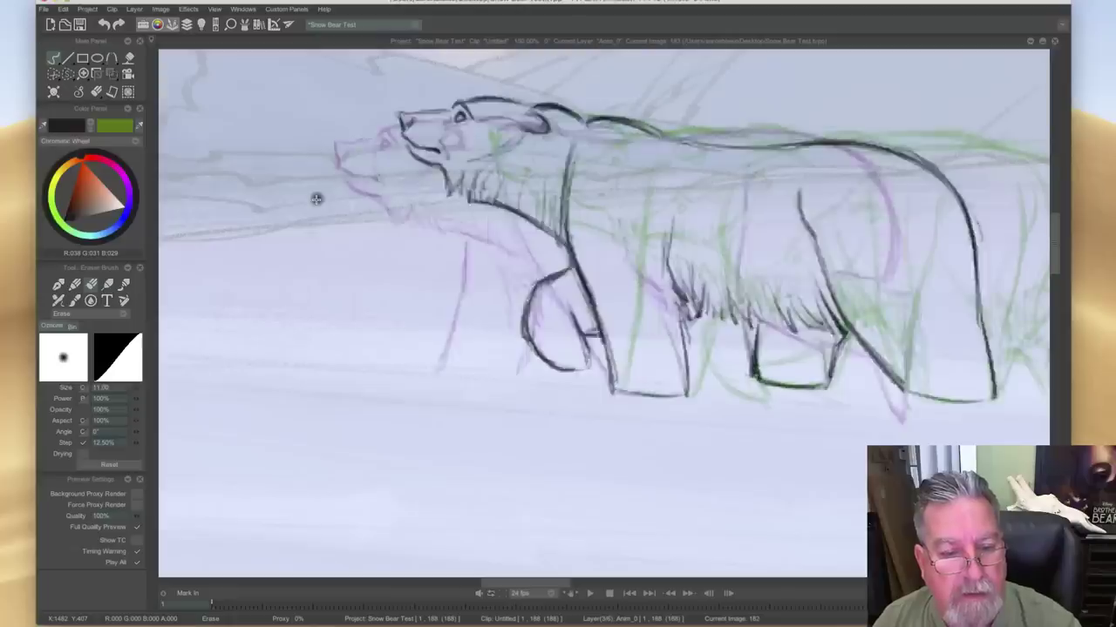
key(Right)
key(b)
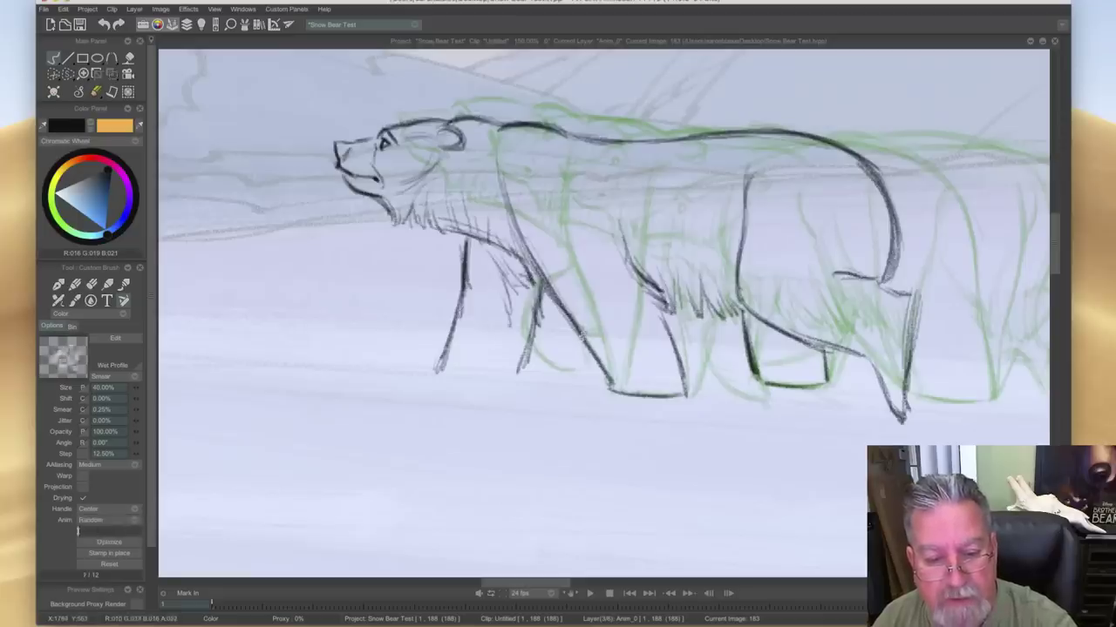
key(Left)
key(Right)
key(Left)
key(Right)
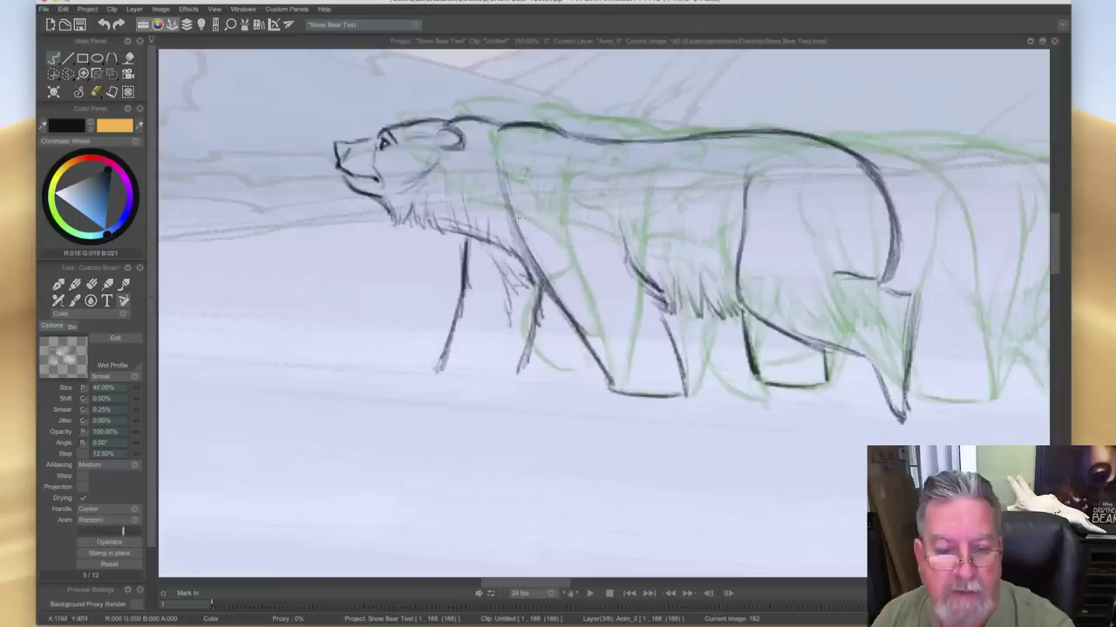
- Extend the line behind the near foreleg's elbow up into the body and darken the shoulder line at the chest
drag(599, 189, 632, 254)
key(Left)
key(Right)
drag(501, 163, 523, 237)
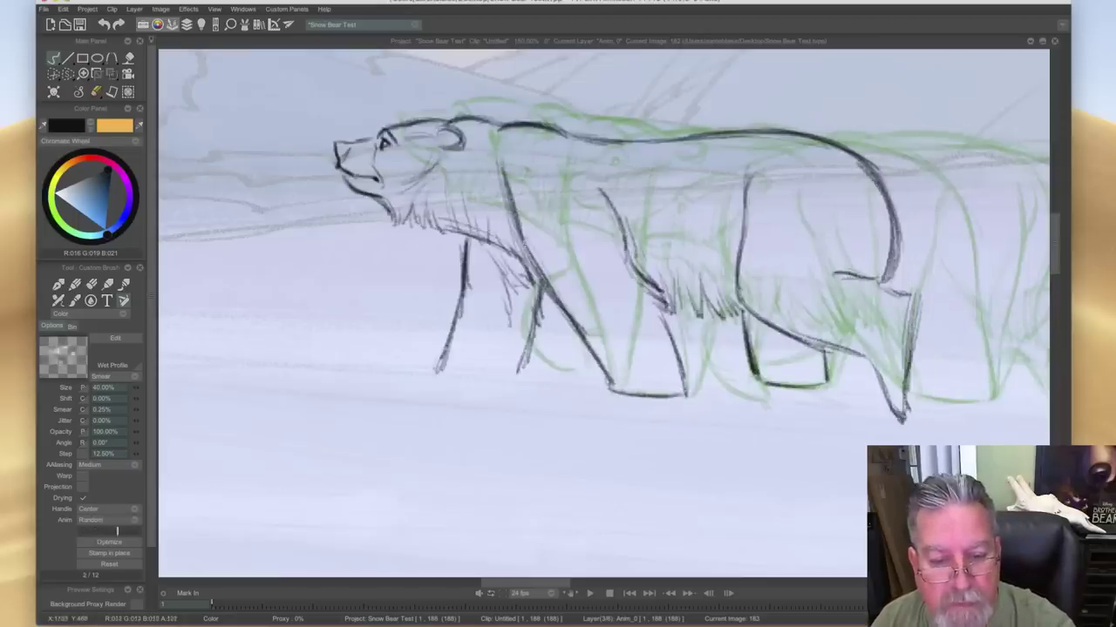
key(Left)
key(Right)
key(Left)
key(Right)
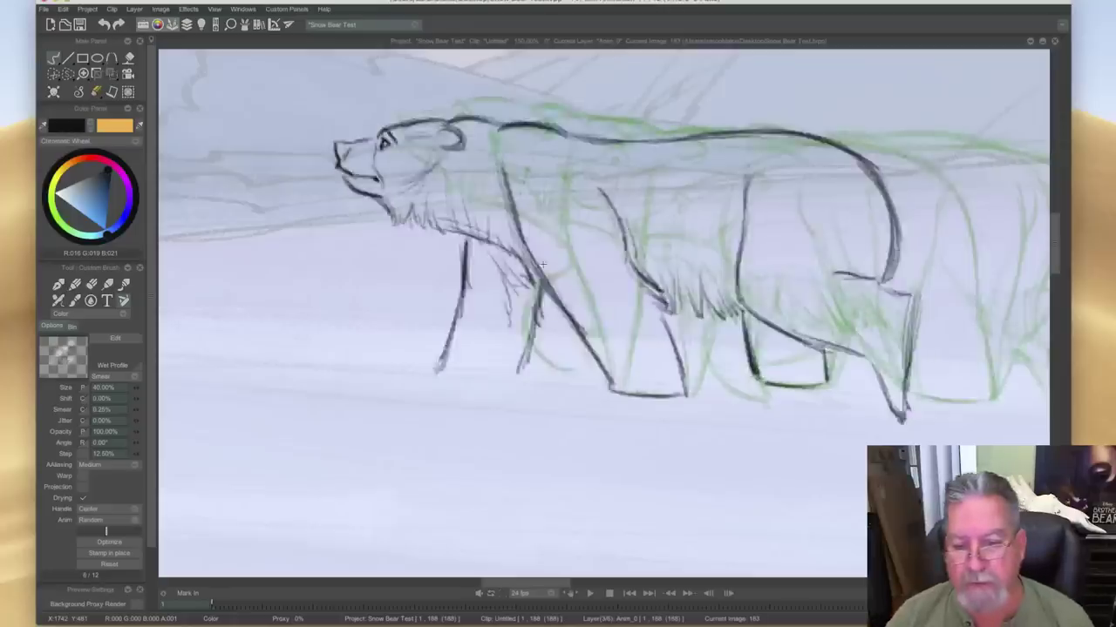
- Darken the back edge of the far foreleg down to the paw
key(Left)
key(Right)
drag(542, 295, 521, 371)
key(Left)
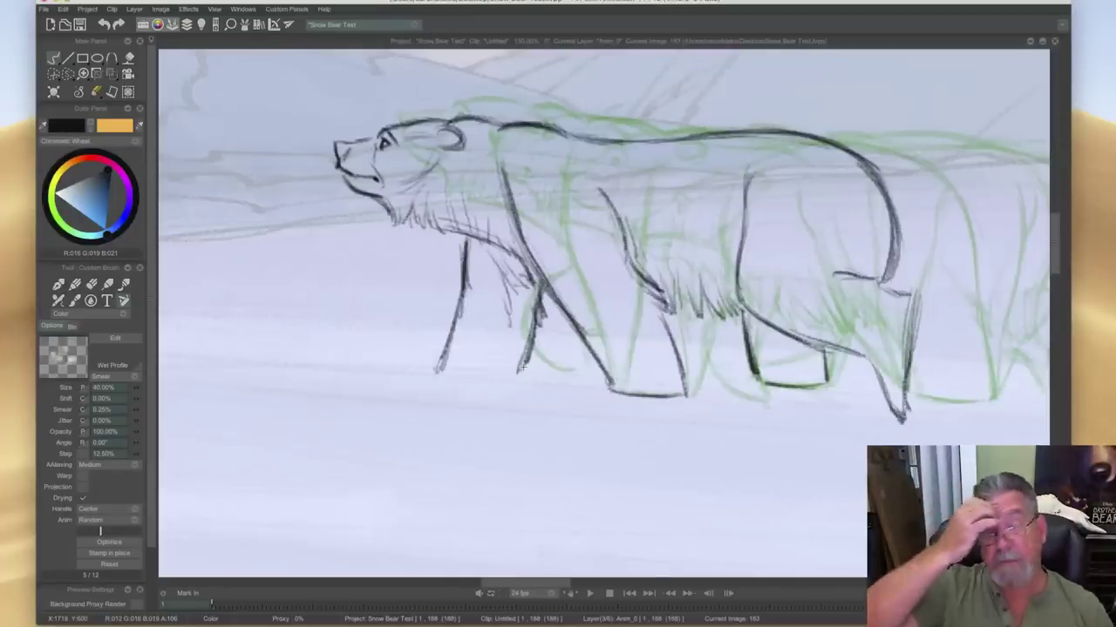
key(Right)
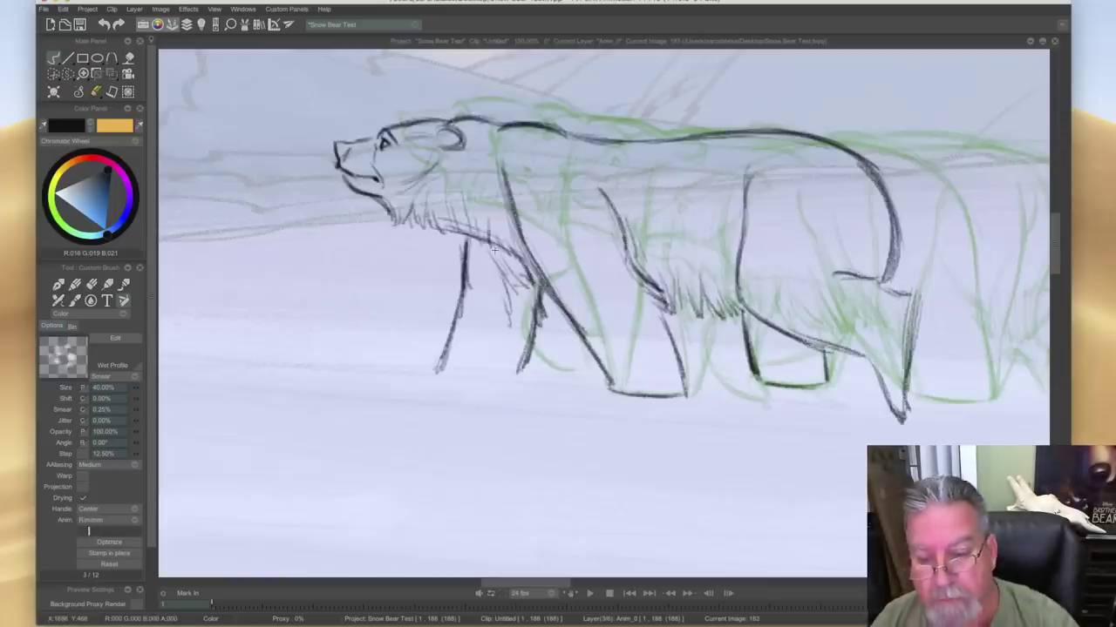
- Darken the jagged belly fur between the elbow and the hind leg, comparing with the previous frame
key(Left)
key(Right)
key(Left)
key(Right)
mouse_move(683, 300)
mouse_down()
mouse_move(715, 320)
mouse_move(713, 299)
mouse_move(738, 310)
mouse_up()
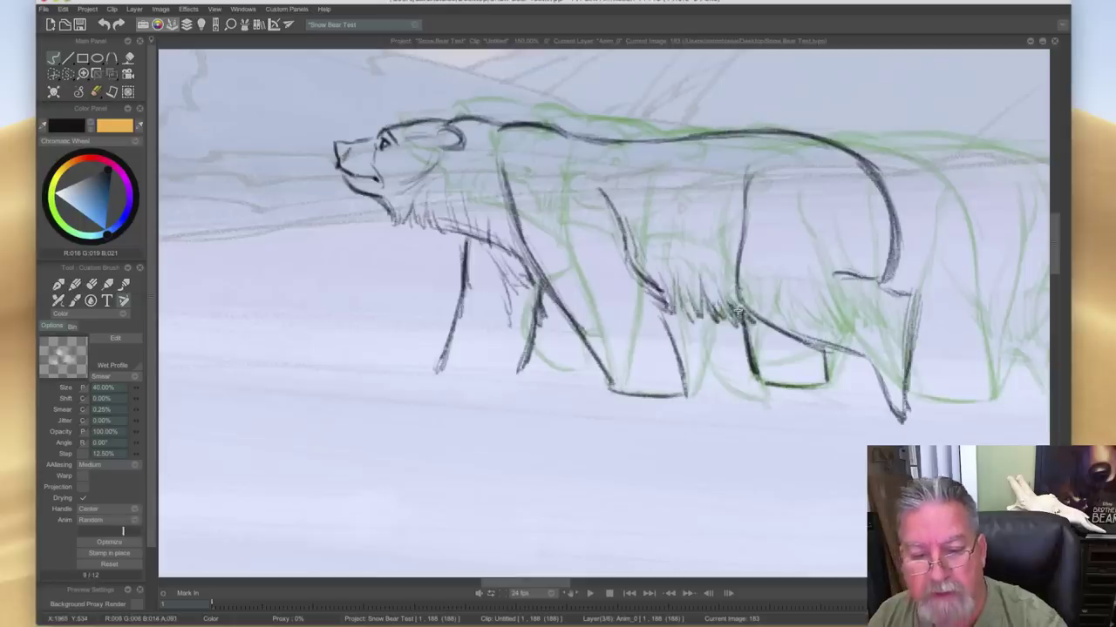
key(Left)
key(Right)
key(Left)
key(Right)
- Thicken the line behind the near elbow and erase its upper extension into the body
mouse_move(624, 249)
mouse_down()
mouse_move(612, 211)
mouse_move(620, 206)
mouse_move(640, 260)
mouse_up()
key(Left)
key(Right)
key(e)
key(Left)
key(Right)
key(Left)
key(Right)
key(b)
- Go over the back contour from behind the shoulder hump toward the rump
key(Left)
key(Right)
key(Left)
key(Right)
drag(556, 135, 742, 128)
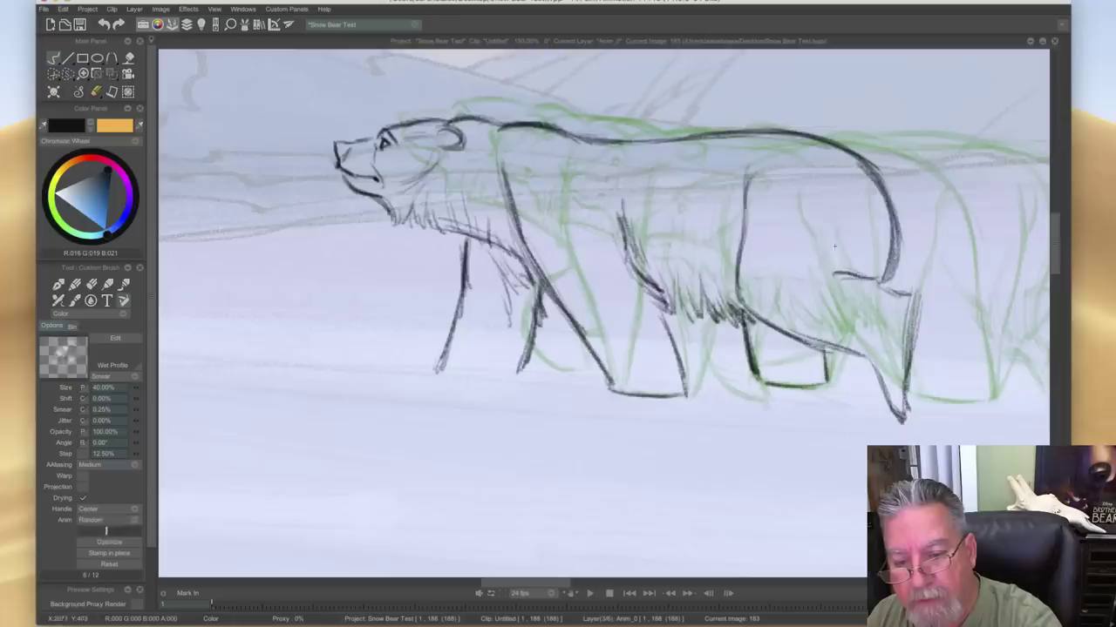
- Sketch a light arched hip curve inside the rump and a ground line under the far forepaw
key(Right)
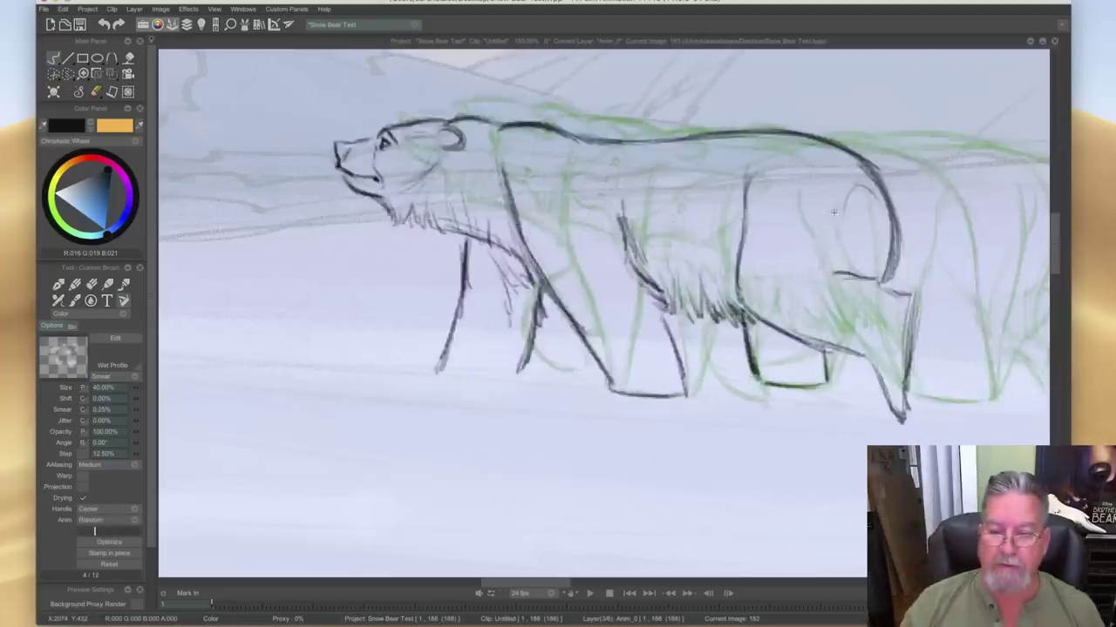
mouse_move(514, 370)
mouse_down()
mouse_move(464, 367)
mouse_move(506, 369)
mouse_up()
key(Left)
key(Right)
key(Left)
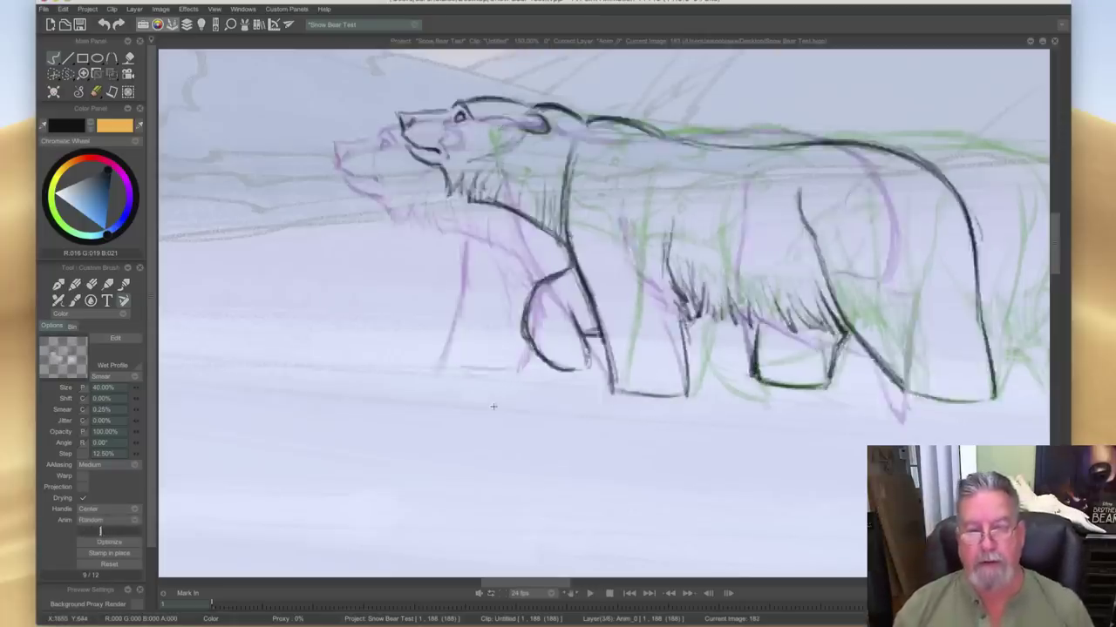
- Scrub through the drawings in the timeline to review the walk and return to frame 183
key(Tab)
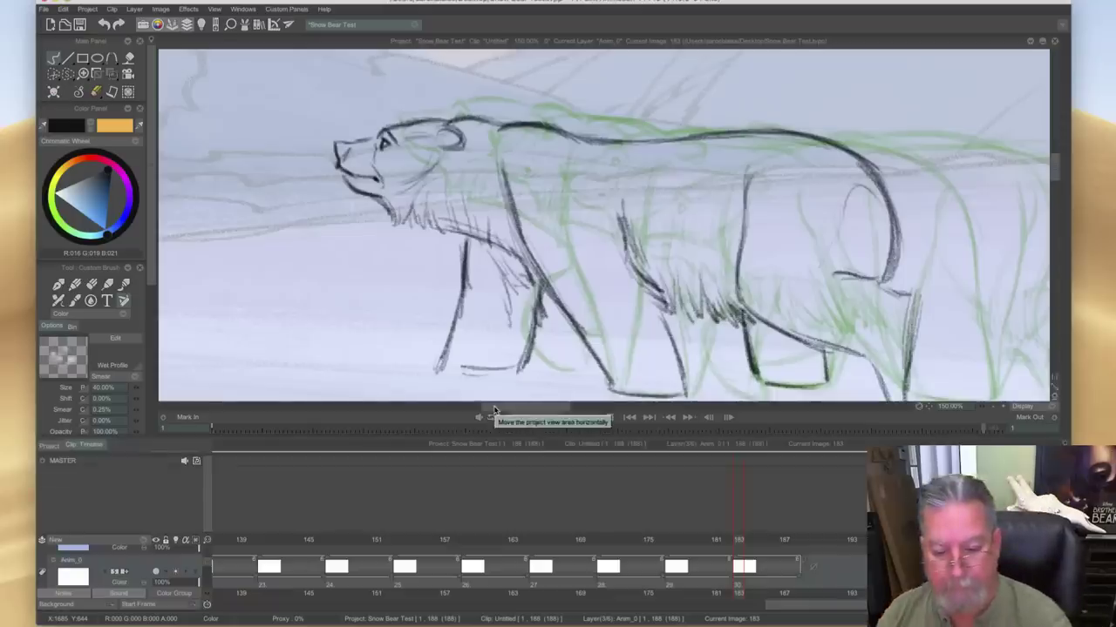
drag(739, 540, 343, 567)
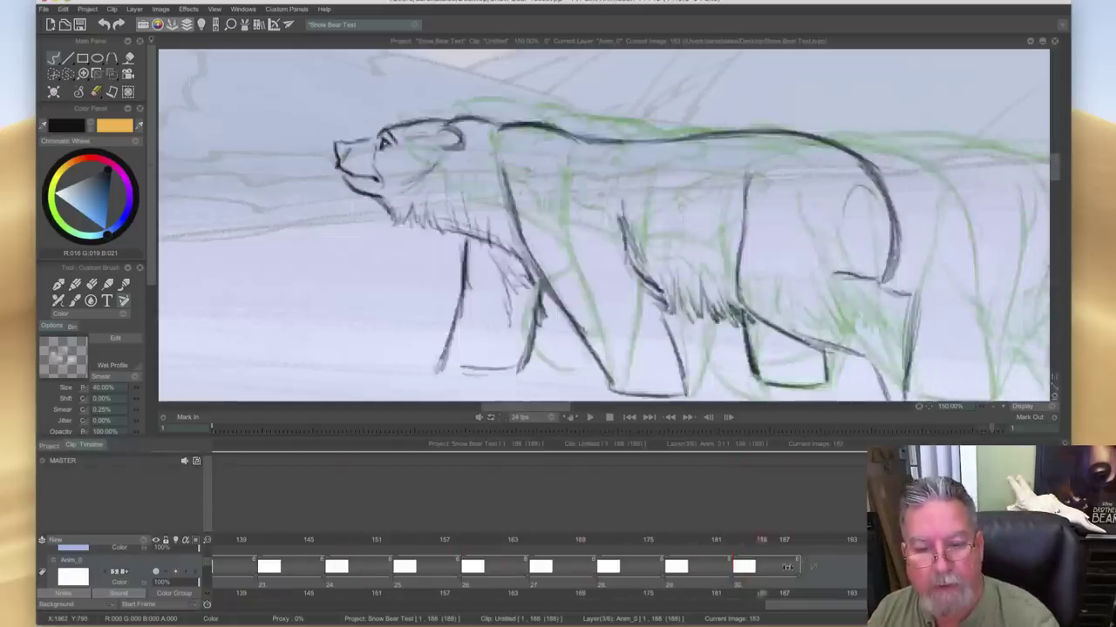
click(738, 565)
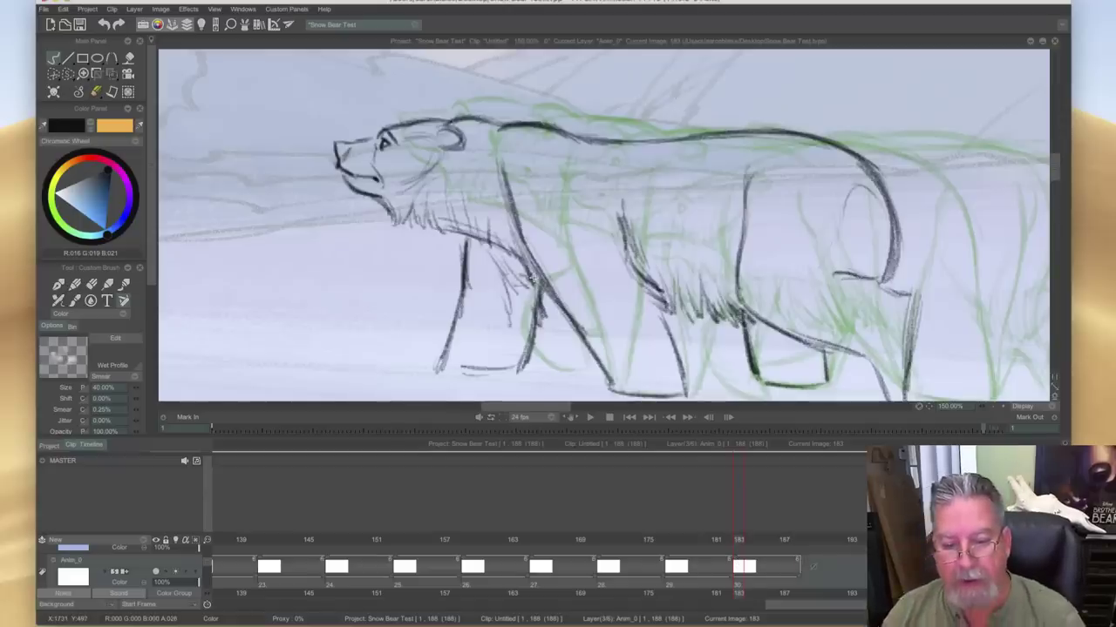
- Add fur strokes at the front of the belly behind the elbow and shade the tip of the nose
drag(668, 274, 676, 322)
drag(678, 278, 689, 318)
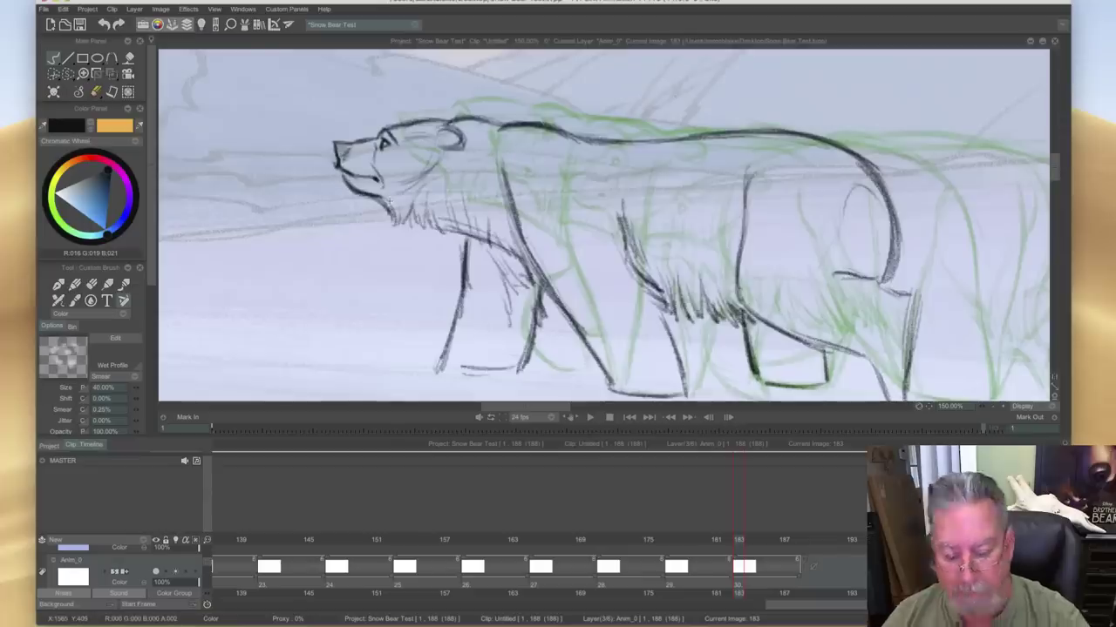
key(Tab)
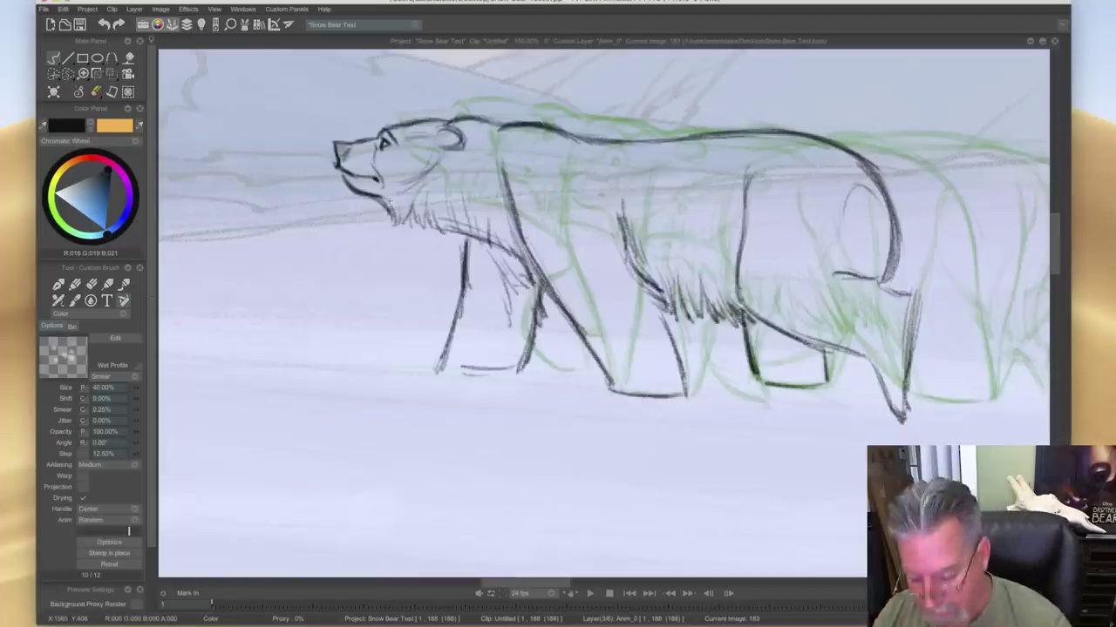
- Add a new drawing at frame 189 on the Anim_0 layer and hold it through frame 194
key(Tab)
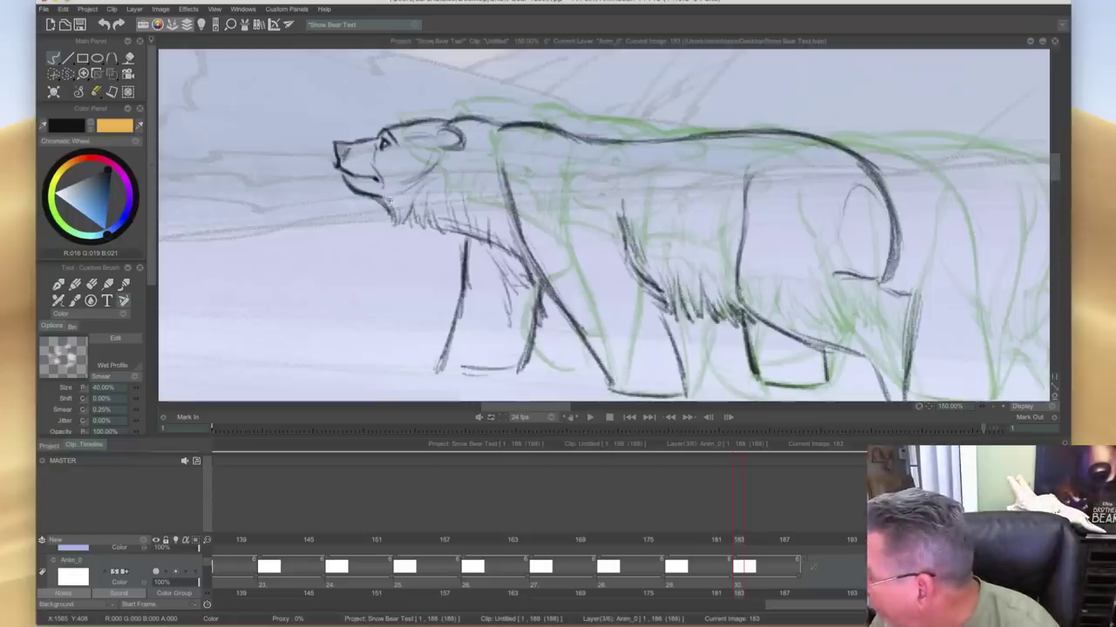
drag(745, 529, 808, 542)
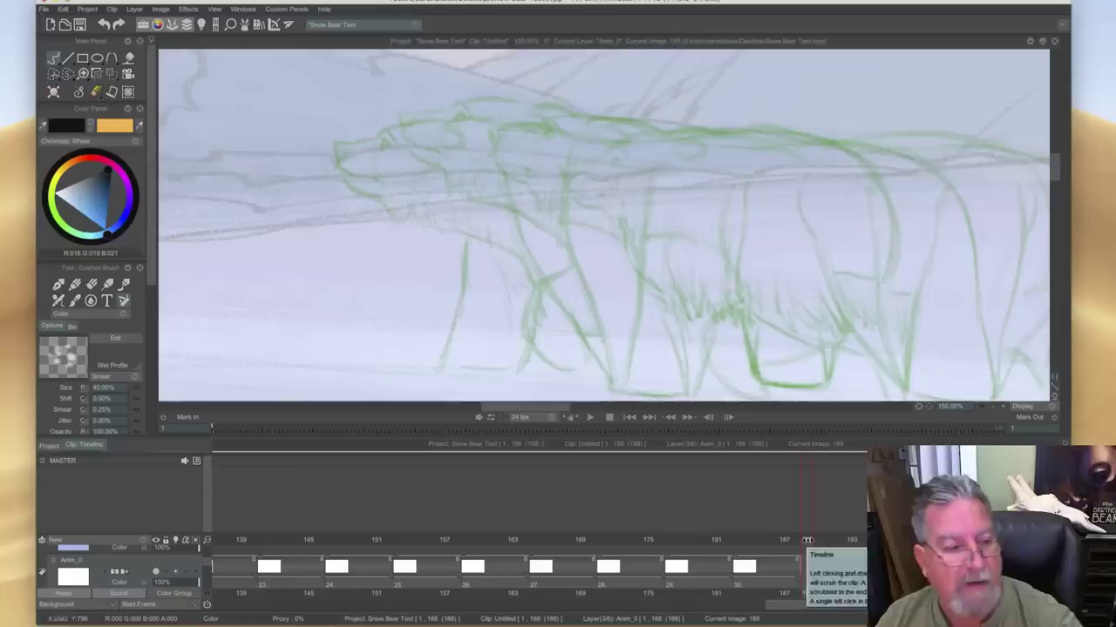
click(49, 95)
drag(811, 582, 863, 583)
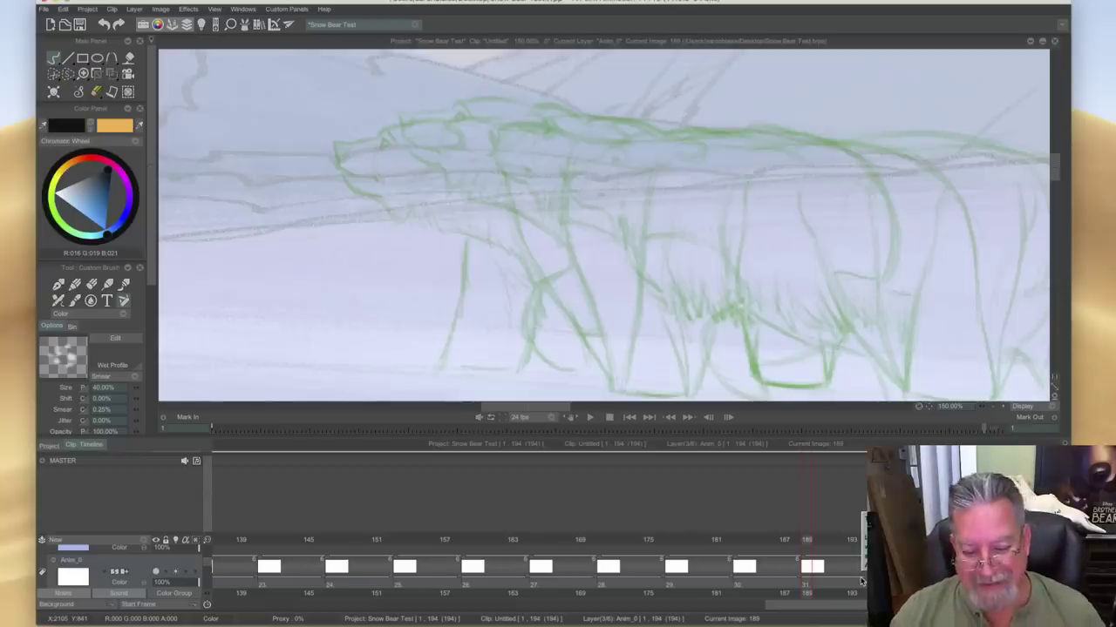
- Draw the top of the bear's head on frame 189, positioning it against the previous drawing
drag(497, 407, 490, 406)
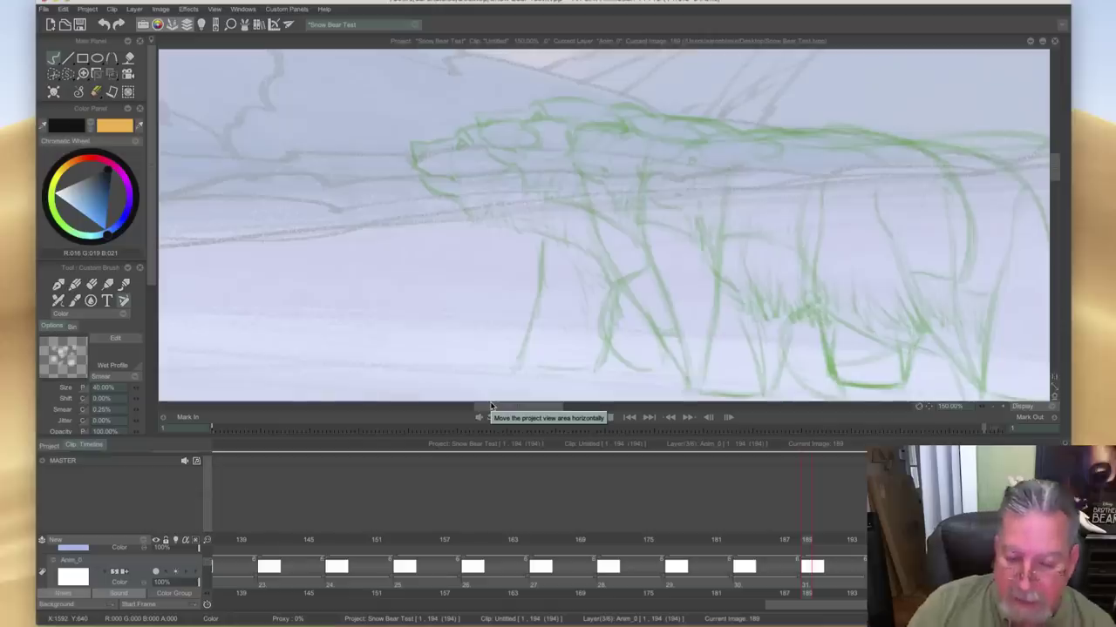
key(Tab)
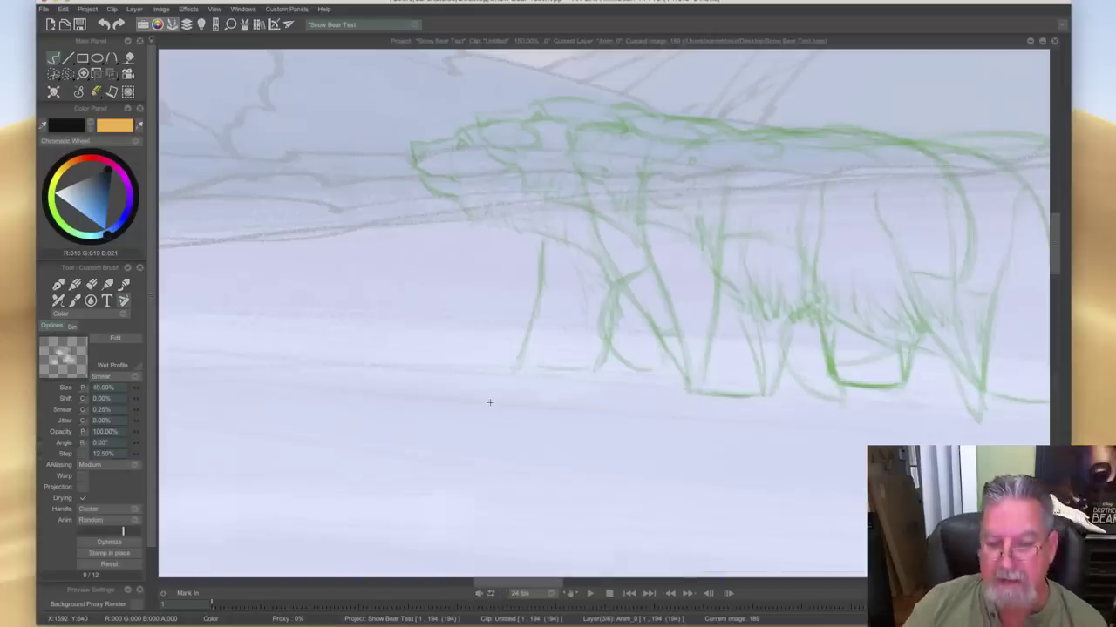
drag(1054, 243, 1053, 241)
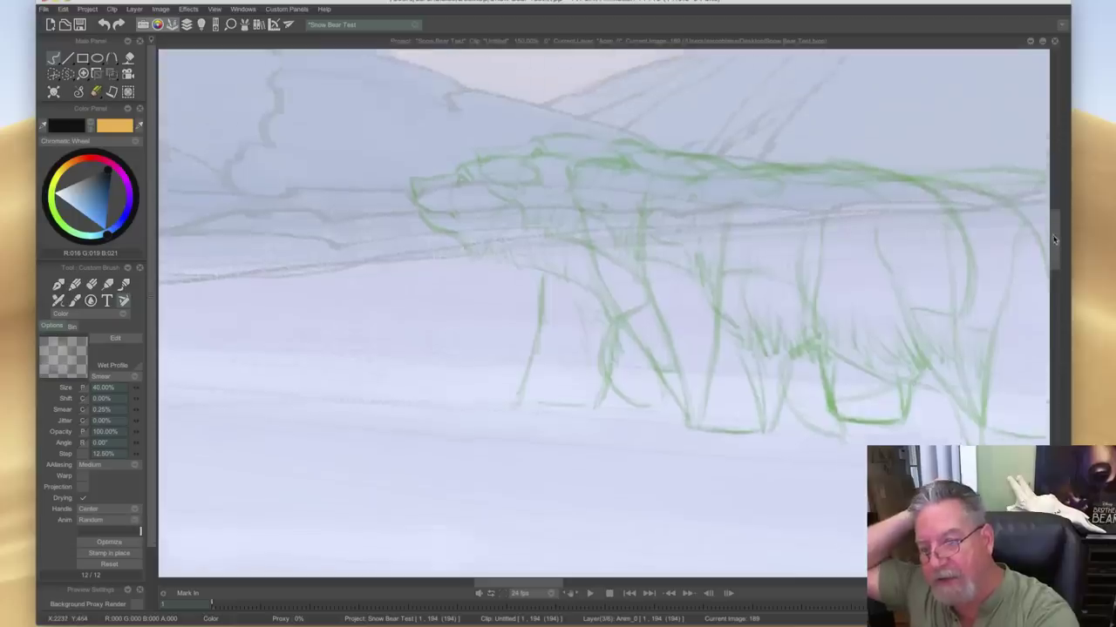
scroll(1055, 240, up, 3)
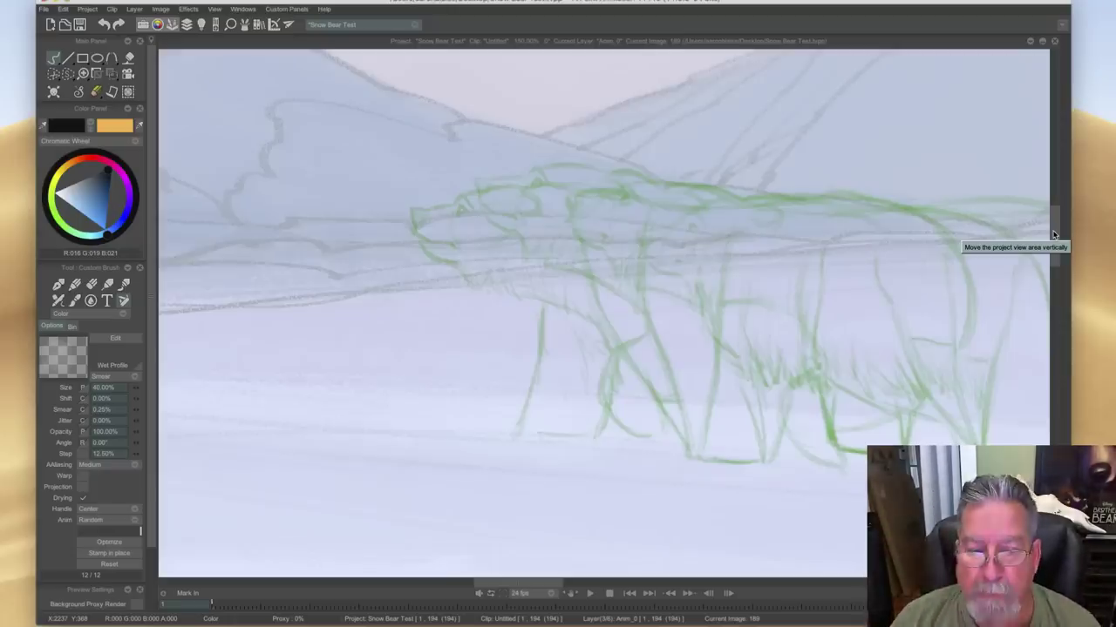
key(Left)
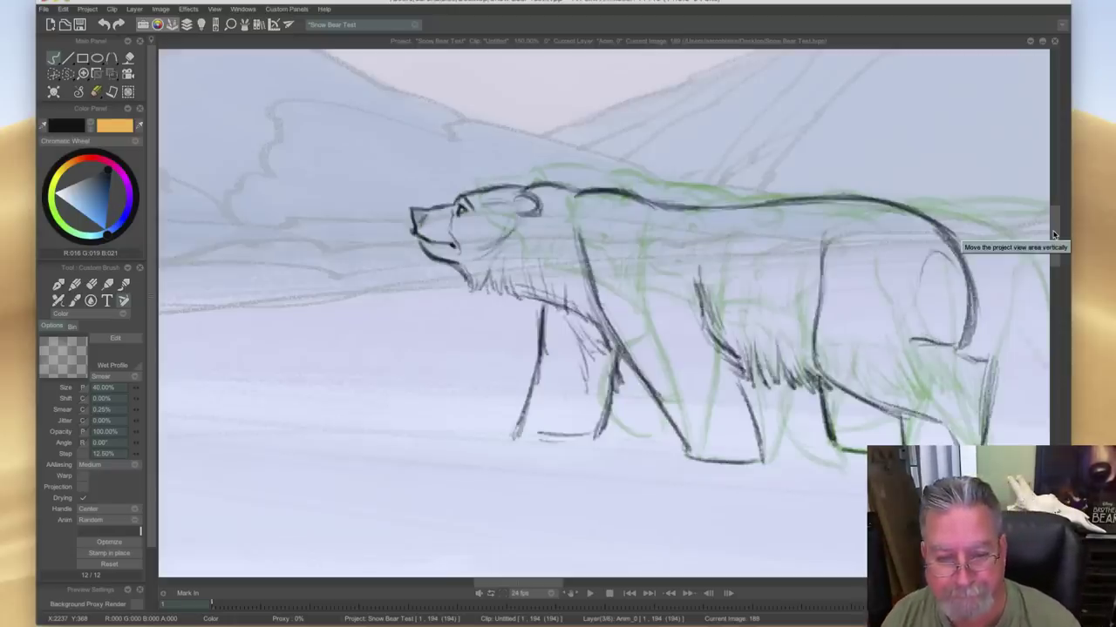
key(Right)
mouse_move(517, 179)
mouse_down()
mouse_move(471, 184)
mouse_move(483, 183)
mouse_up()
key(Left)
key(Right)
key(Left)
key(Right)
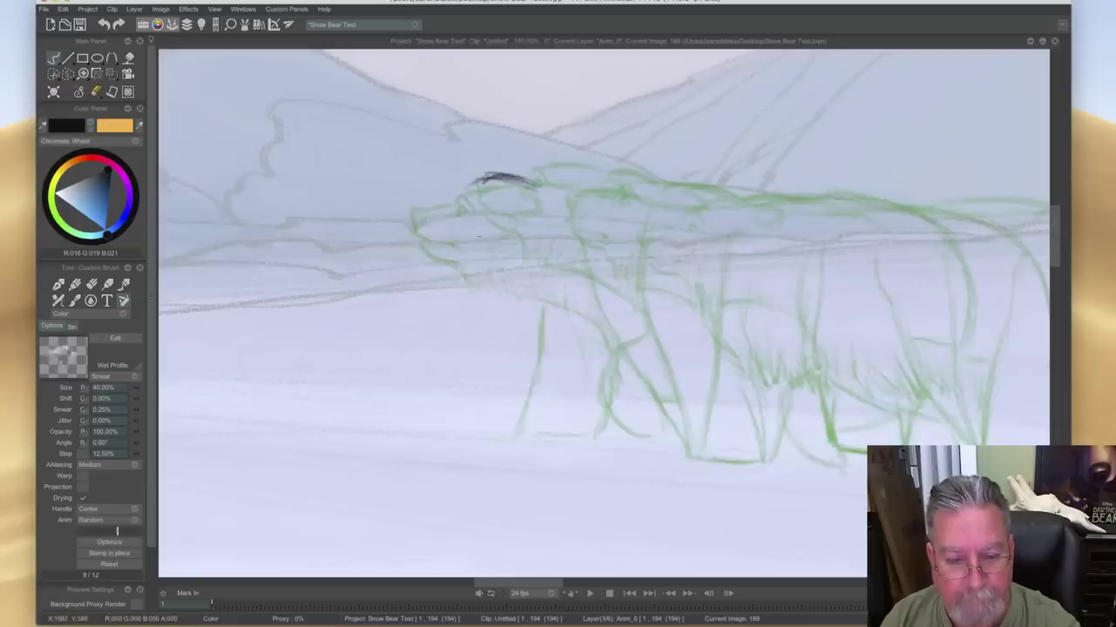
- Thicken the top-of-head line and extend it back toward the neck, comparing with the previous drawing
key(Left)
key(Right)
drag(510, 178, 475, 182)
mouse_move(490, 177)
mouse_down()
mouse_move(551, 192)
mouse_move(478, 178)
mouse_move(549, 187)
mouse_up()
key(Left)
key(Right)
key(Left)
key(Right)
key(Left)
key(Right)
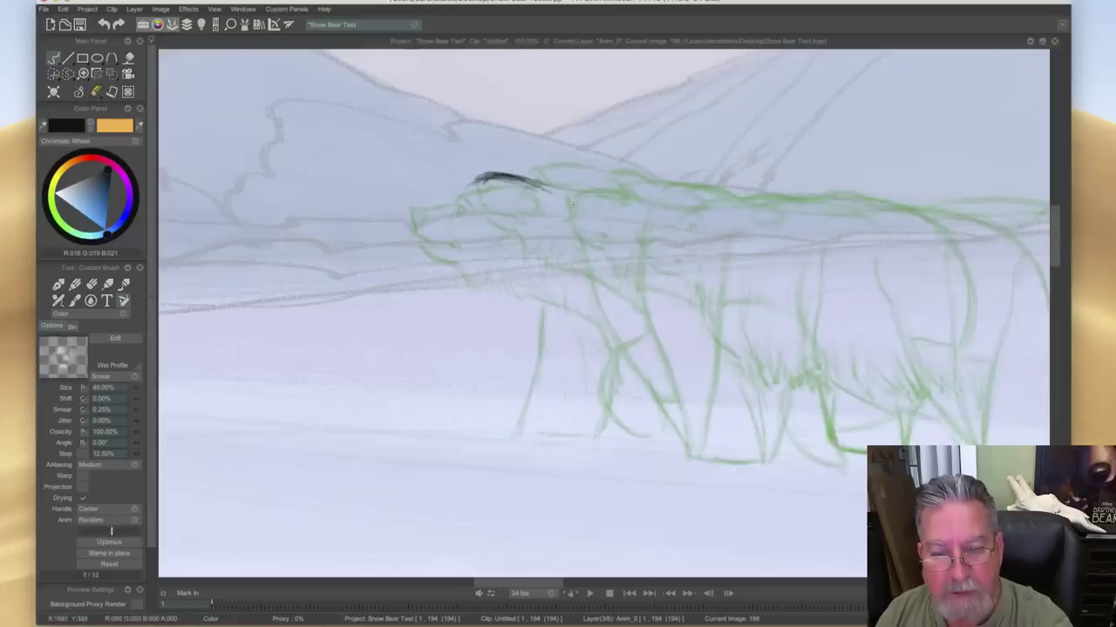
- Draw the rump curve from the rear of the back down toward the hind leg, checking against the previous drawing
key(Left)
key(Right)
drag(872, 237, 887, 296)
key(Left)
key(Right)
key(Left)
key(Right)
drag(875, 250, 797, 190)
key(Left)
key(Right)
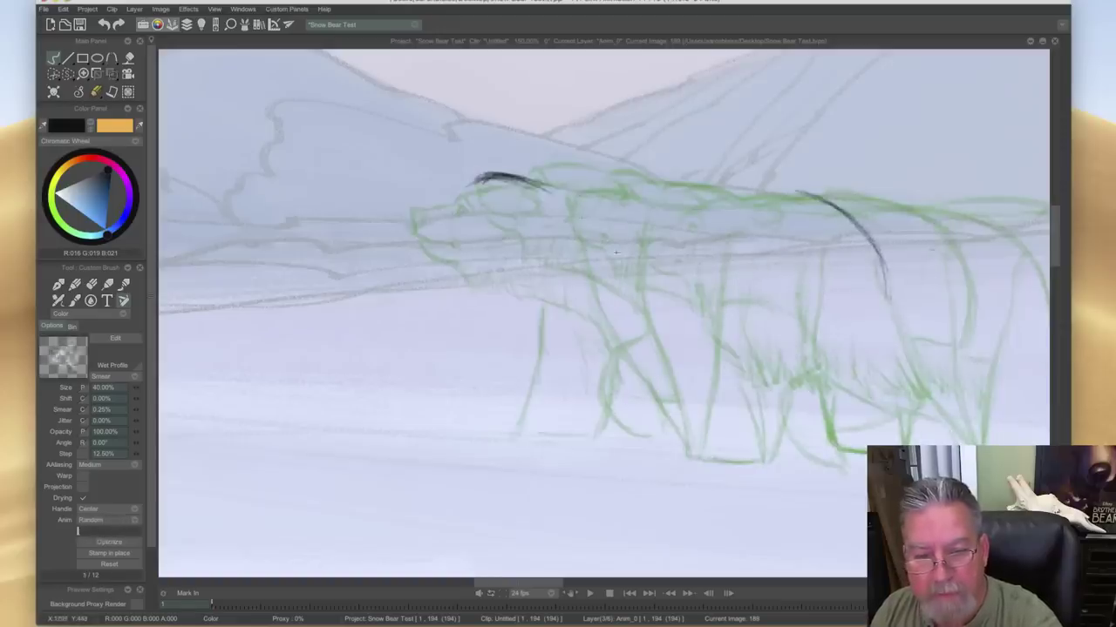
- Draw the long back line from the shoulder to the rump and thicken the rump curve down toward the hind leg
drag(586, 190, 638, 194)
key(Left)
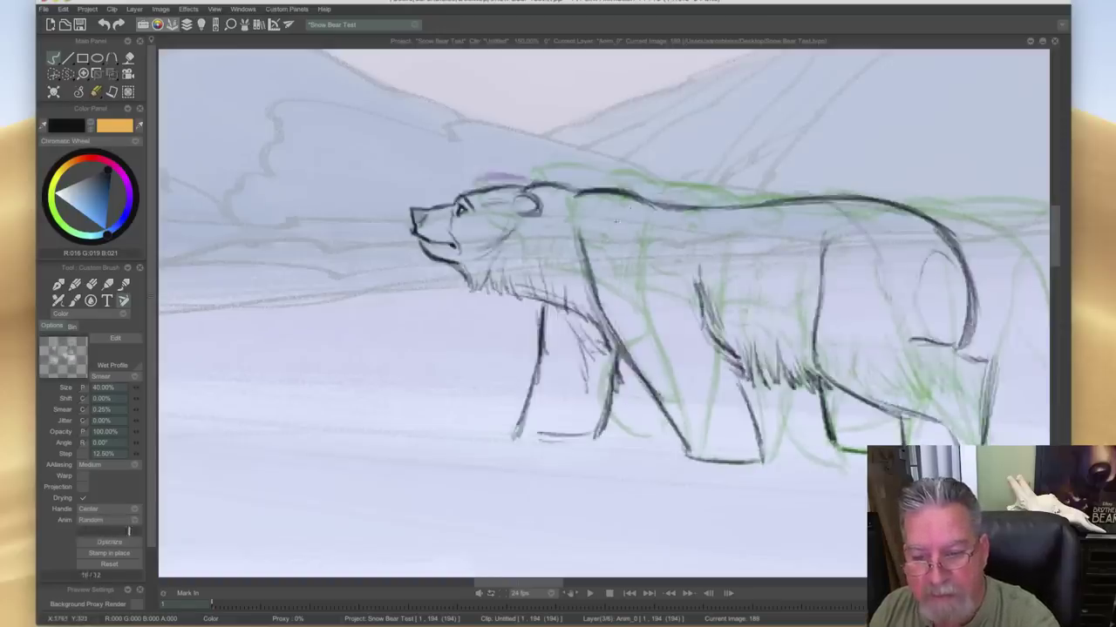
key(Right)
mouse_move(656, 193)
mouse_down()
mouse_move(730, 195)
mouse_move(850, 222)
mouse_up()
mouse_move(796, 198)
mouse_down()
mouse_move(859, 229)
mouse_move(891, 276)
mouse_up()
drag(814, 206, 874, 253)
mouse_move(760, 193)
mouse_down()
mouse_move(859, 235)
mouse_move(739, 195)
mouse_move(575, 193)
mouse_move(716, 193)
mouse_move(850, 229)
mouse_move(881, 275)
mouse_move(890, 321)
mouse_up()
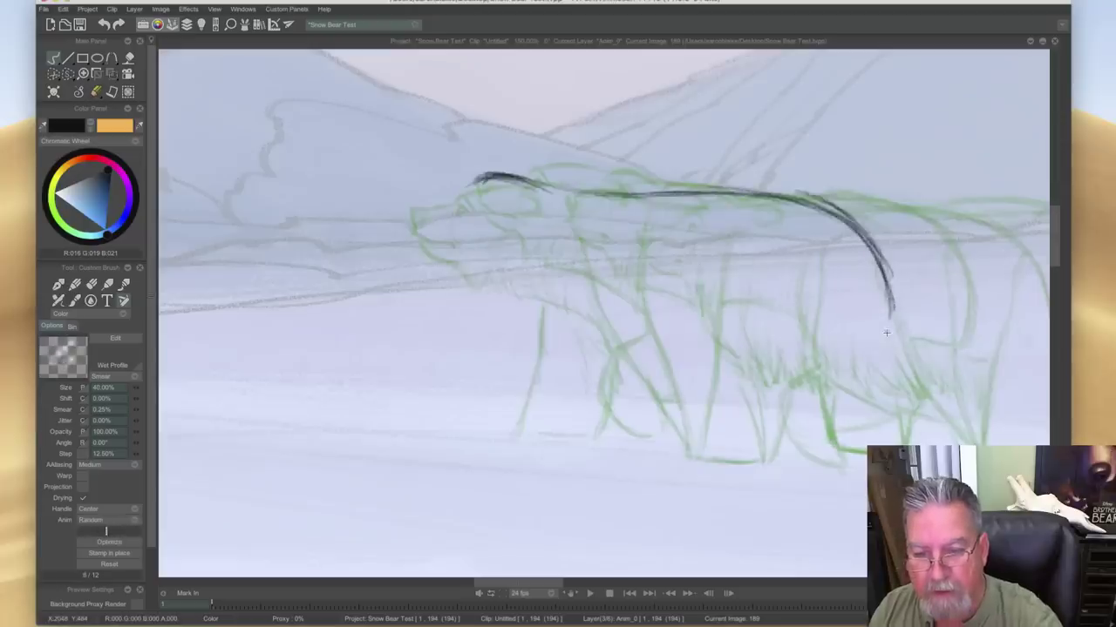
- Erase the stray outer edge of the rump curve to clean it up, comparing with the neighbouring drawing
key(e)
drag(803, 193, 872, 236)
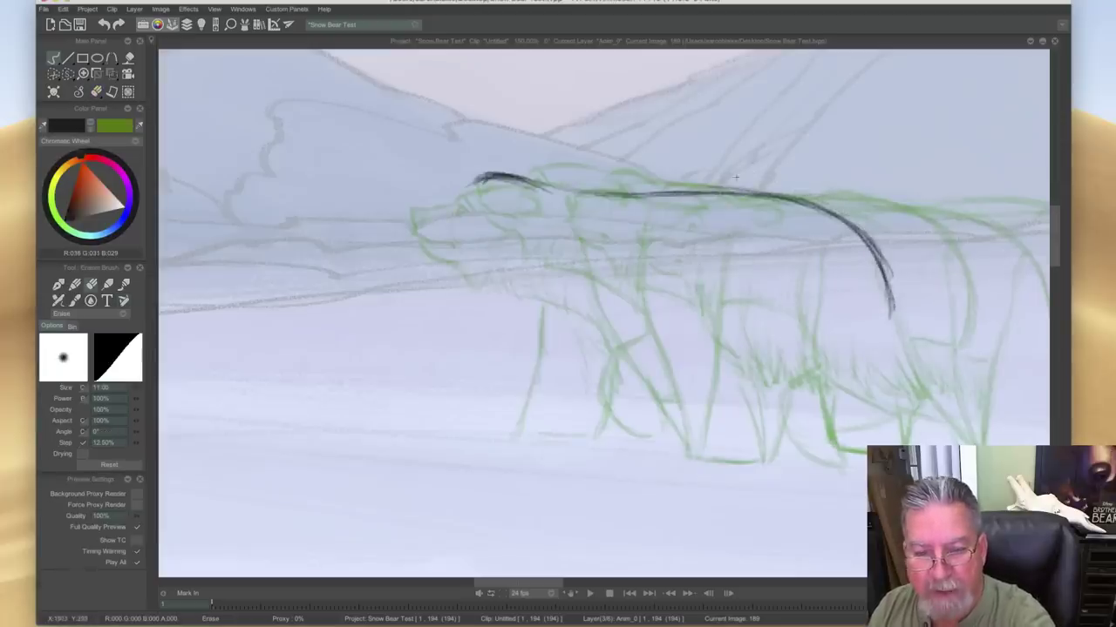
key(Left)
key(Right)
key(Left)
key(Right)
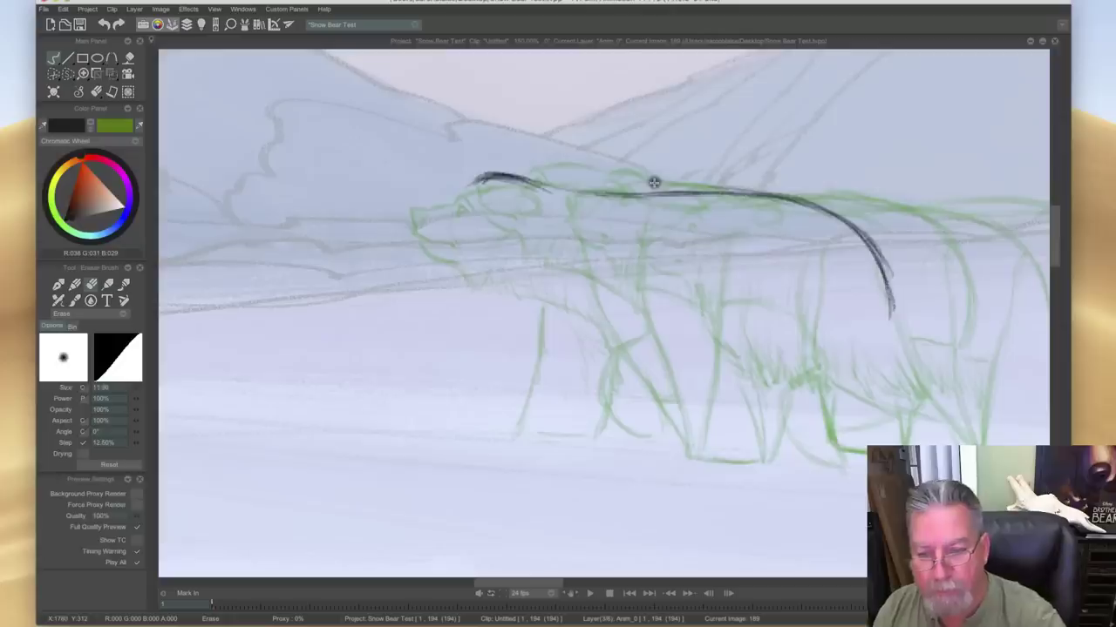
- Draw and thicken the front edge of the near hind leg from the flank down to the foot
key(b)
key(Left)
key(Right)
drag(737, 233, 699, 450)
drag(702, 383, 699, 457)
drag(731, 269, 708, 350)
drag(724, 296, 700, 417)
drag(708, 348, 694, 453)
key(Left)
key(Right)
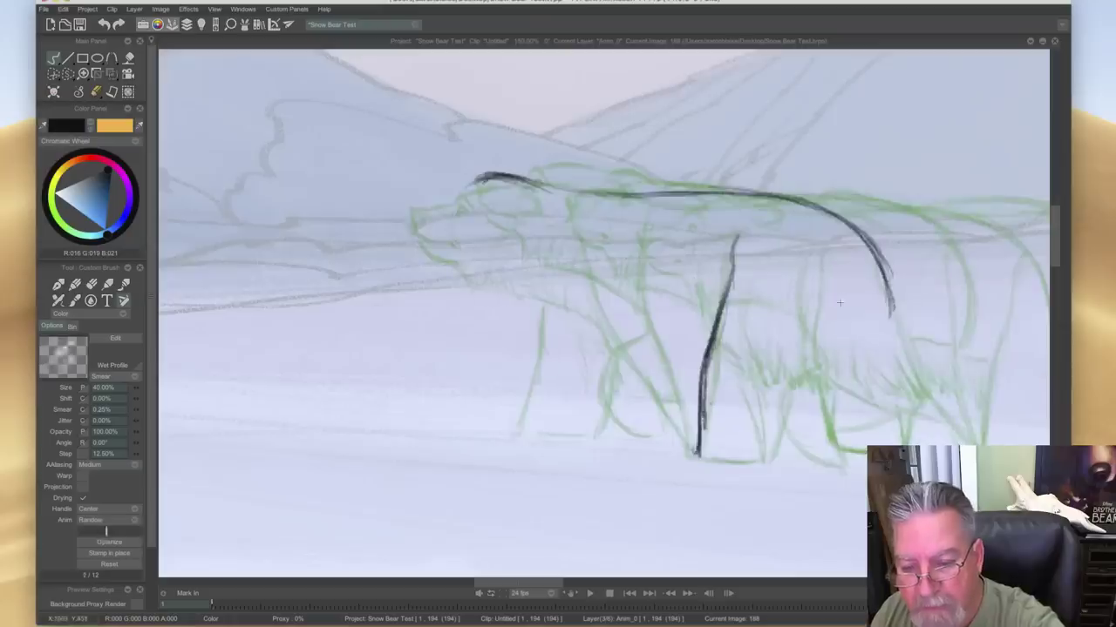
- Sketch short strokes for the upper back edge of the near thigh, just inside the rump curve
drag(862, 310, 856, 335)
drag(875, 268, 863, 314)
drag(863, 247, 859, 302)
key(Right)
key(Left)
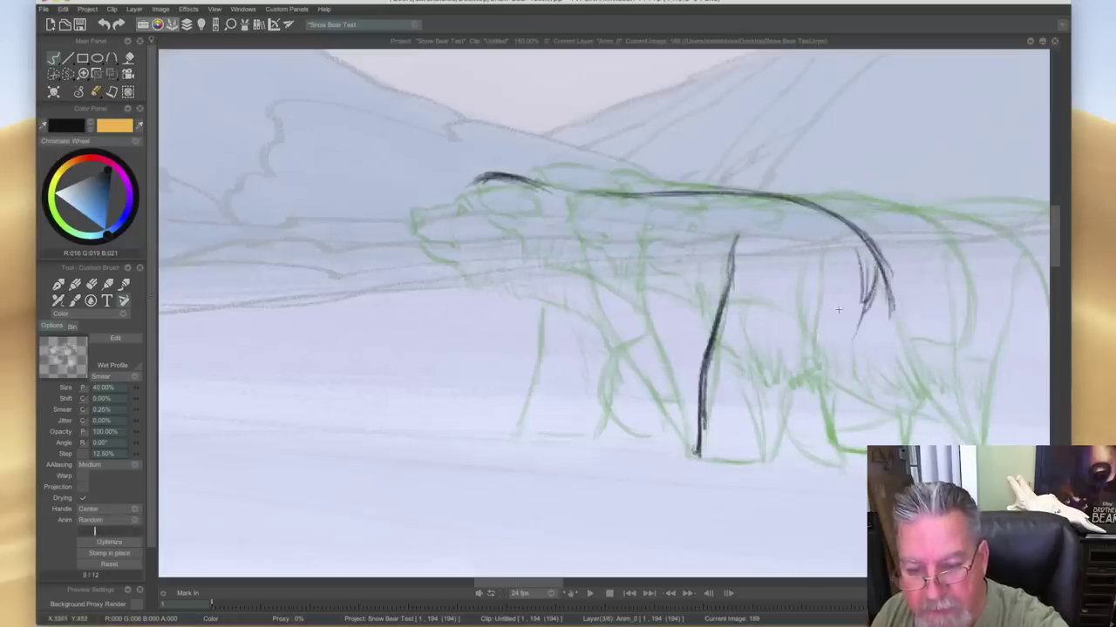
- Draw the back edge of the near hind leg down from the thigh and close the foot with a ground line
mouse_move(868, 295)
mouse_down()
mouse_move(795, 395)
mouse_move(767, 464)
mouse_move(697, 456)
mouse_up()
key(Right)
key(Left)
key(Right)
key(Left)
key(Right)
key(Left)
key(Right)
key(Left)
- Draw the far hind leg, with its back edge below the rump and the front edge and sole of its foot
drag(889, 360, 906, 446)
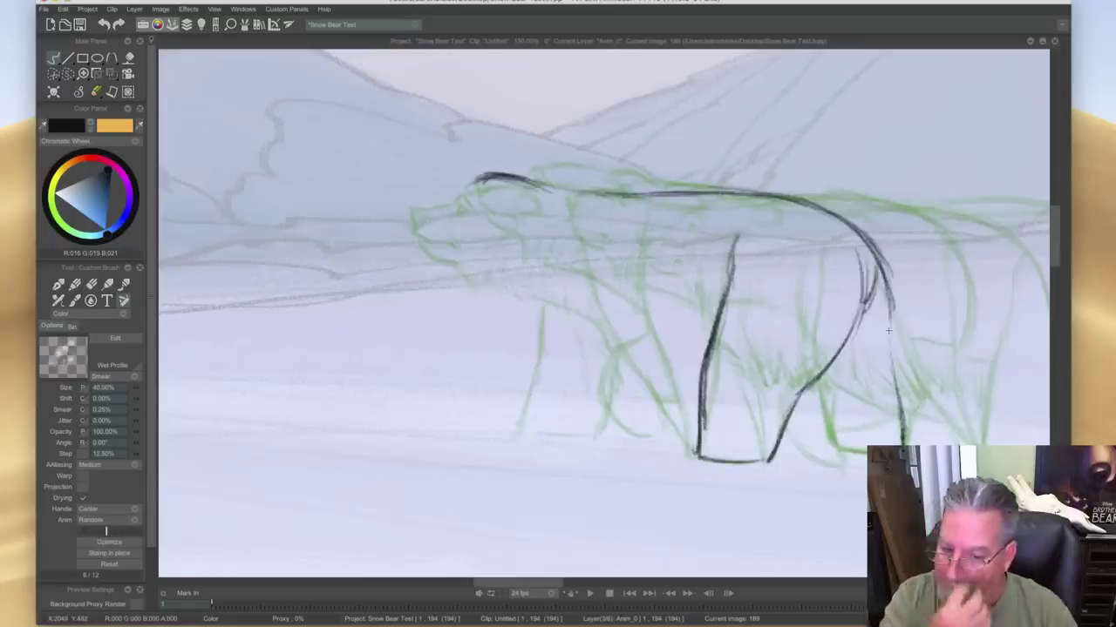
mouse_move(811, 404)
mouse_down()
mouse_move(830, 441)
mouse_move(867, 451)
mouse_up()
drag(886, 273, 904, 434)
key(Left)
key(Right)
key(Left)
key(Right)
- Add light fur strokes between the near thigh and the far hind leg, comparing with the neighbouring drawing
mouse_move(865, 305)
mouse_down()
mouse_move(867, 257)
mouse_move(874, 268)
mouse_move(858, 275)
mouse_move(852, 331)
mouse_up()
drag(863, 281, 839, 350)
mouse_move(859, 311)
mouse_down()
mouse_move(824, 372)
mouse_move(868, 381)
mouse_up()
key(Left)
key(Right)
key(Left)
key(Right)
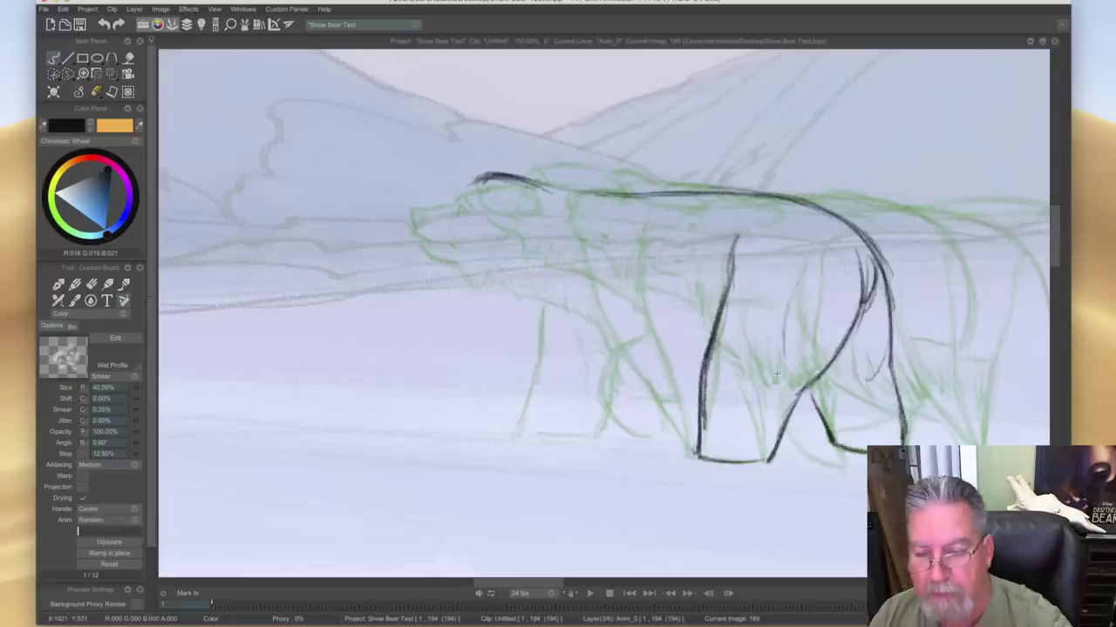
- Sketch a faint line for the front of the shoulder below the head, placing it against the neighbouring drawings
key(Left)
key(Right)
key(Left)
key(Right)
key(Left)
key(Right)
key(Left)
key(Right)
key(Left)
key(Left)
key(Right)
key(Left)
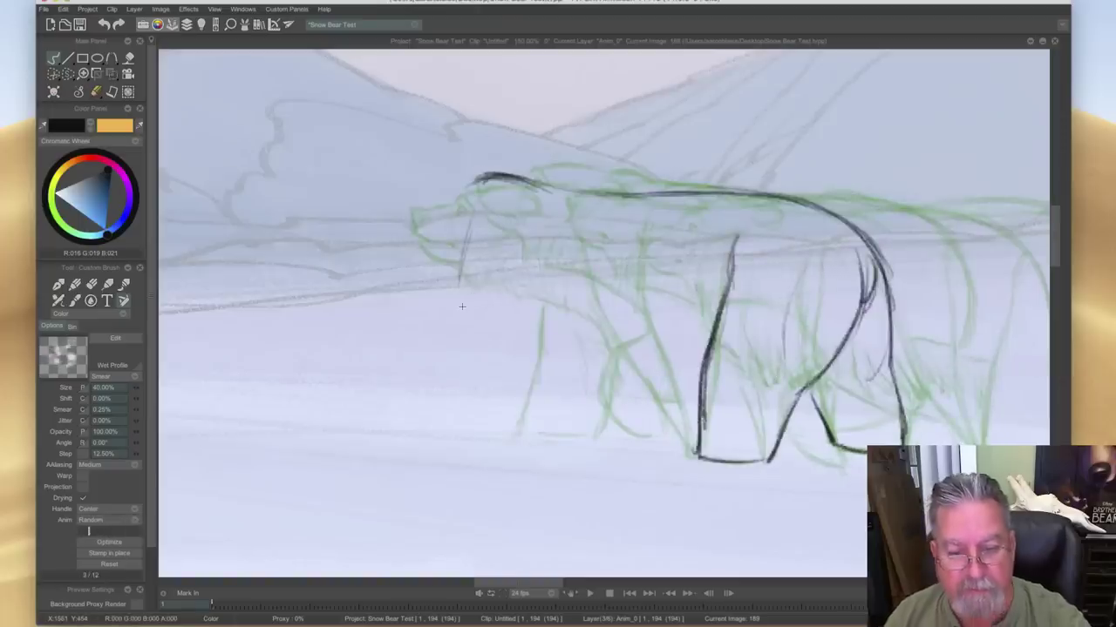
- Continue the front edge of the raised foreleg from the shoulder line down to its bend
key(Right)
key(Left)
key(Right)
key(Left)
key(Right)
key(Left)
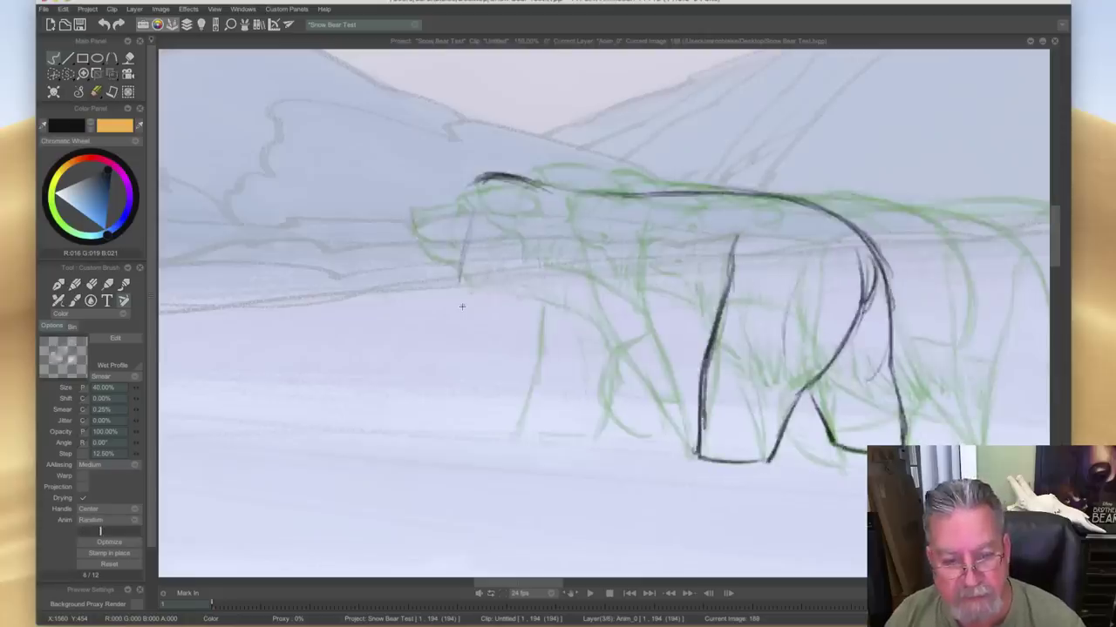
mouse_move(462, 228)
mouse_down()
mouse_move(454, 287)
mouse_move(479, 338)
mouse_up()
key(Right)
key(Left)
drag(459, 294, 482, 341)
mouse_move(467, 314)
mouse_down()
mouse_move(474, 356)
mouse_move(457, 353)
mouse_up()
key(Right)
key(Left)
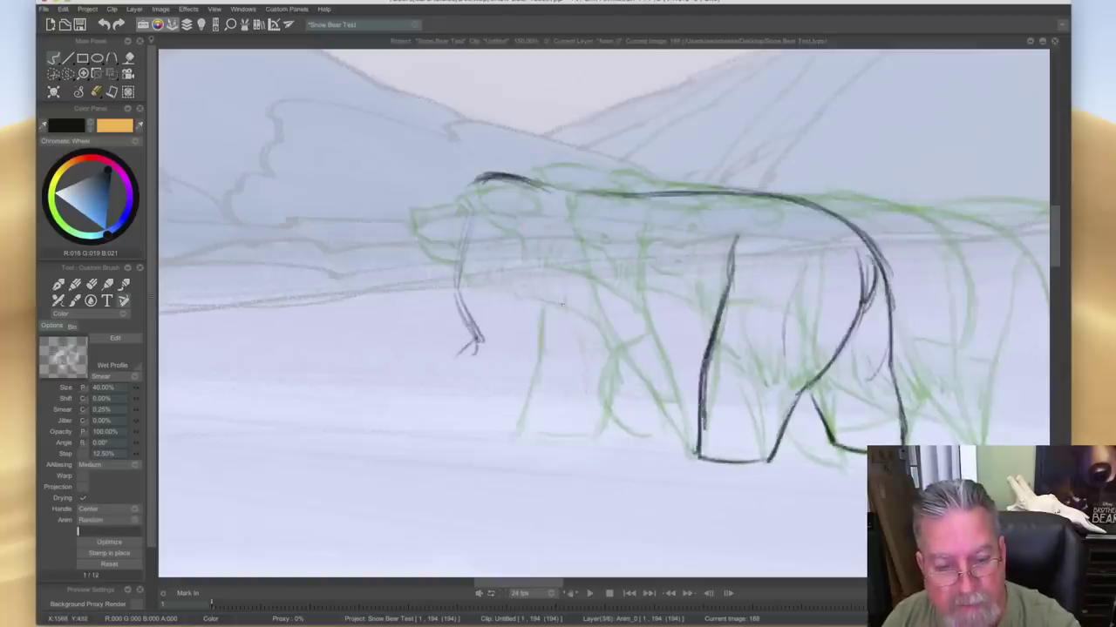
- Draw and thicken the back edge of the raised foreleg, and fill in the topline where head and back meet
drag(549, 311, 563, 342)
key(Right)
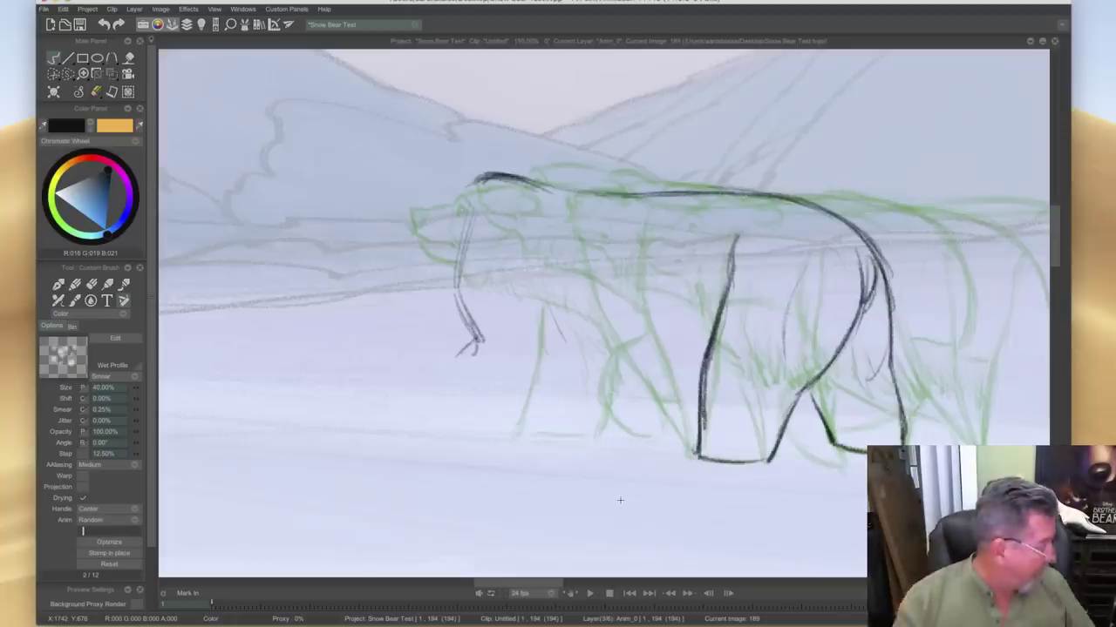
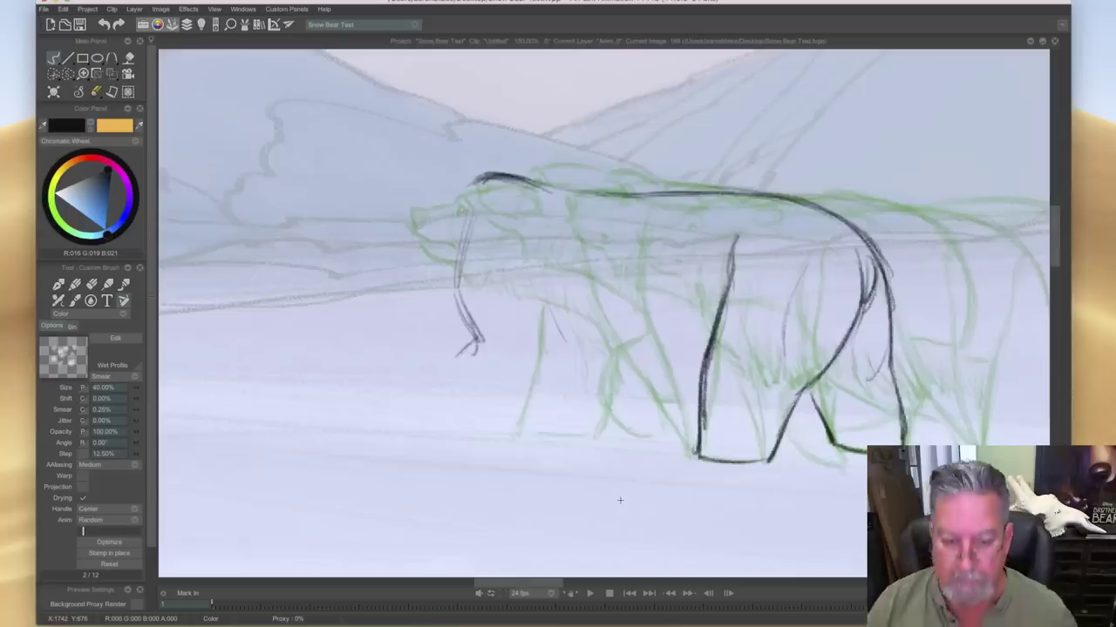
key(Left)
key(Right)
key(Left)
key(Right)
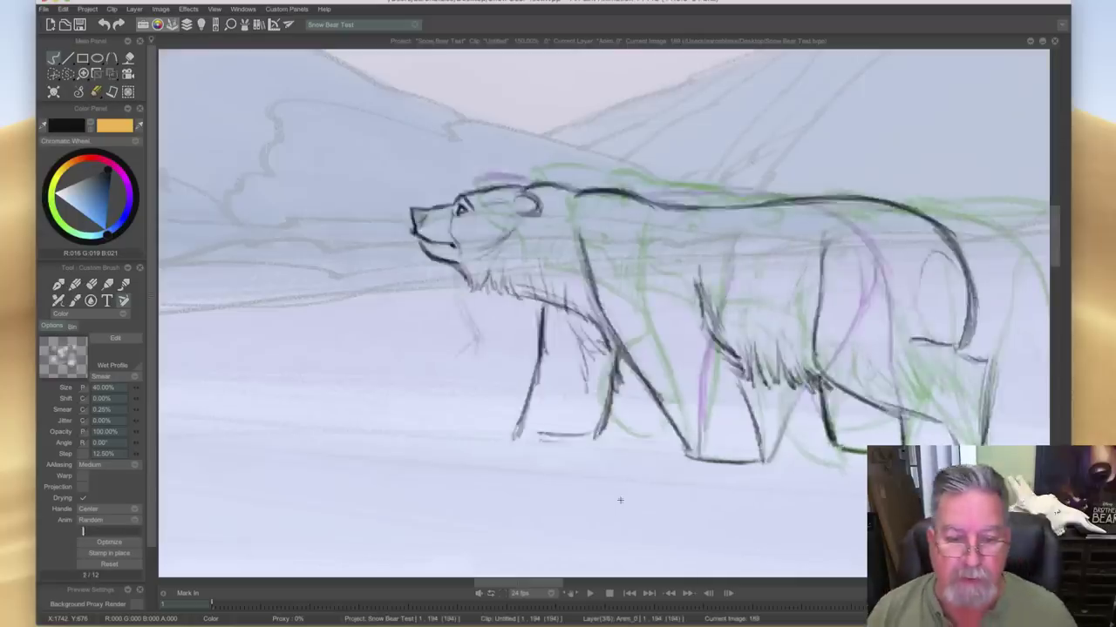
key(Left)
drag(519, 177, 531, 178)
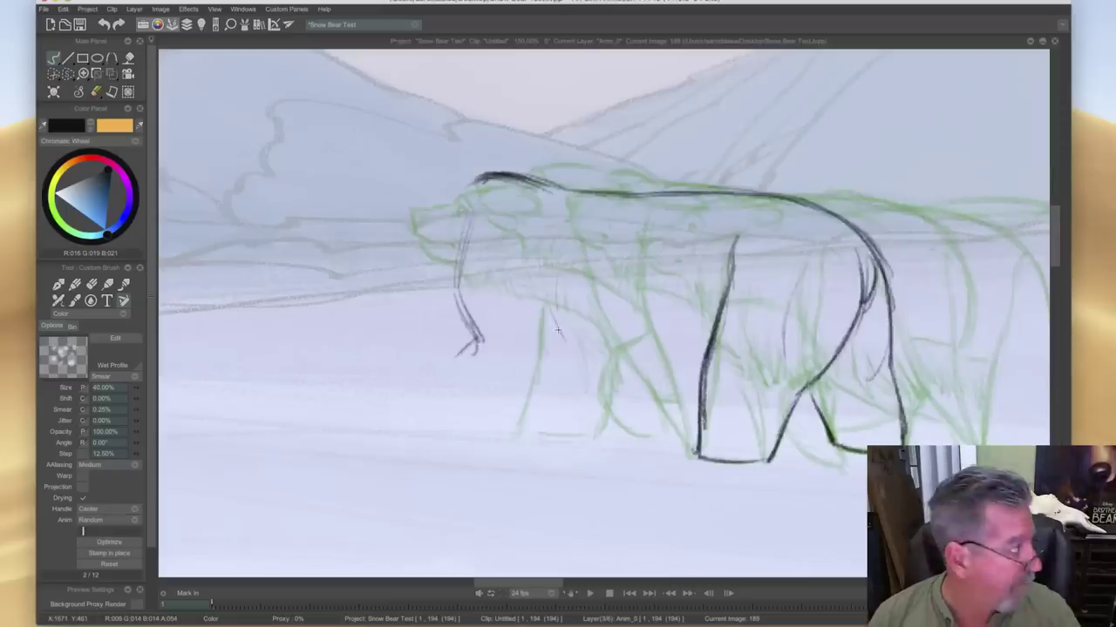
drag(557, 317, 573, 358)
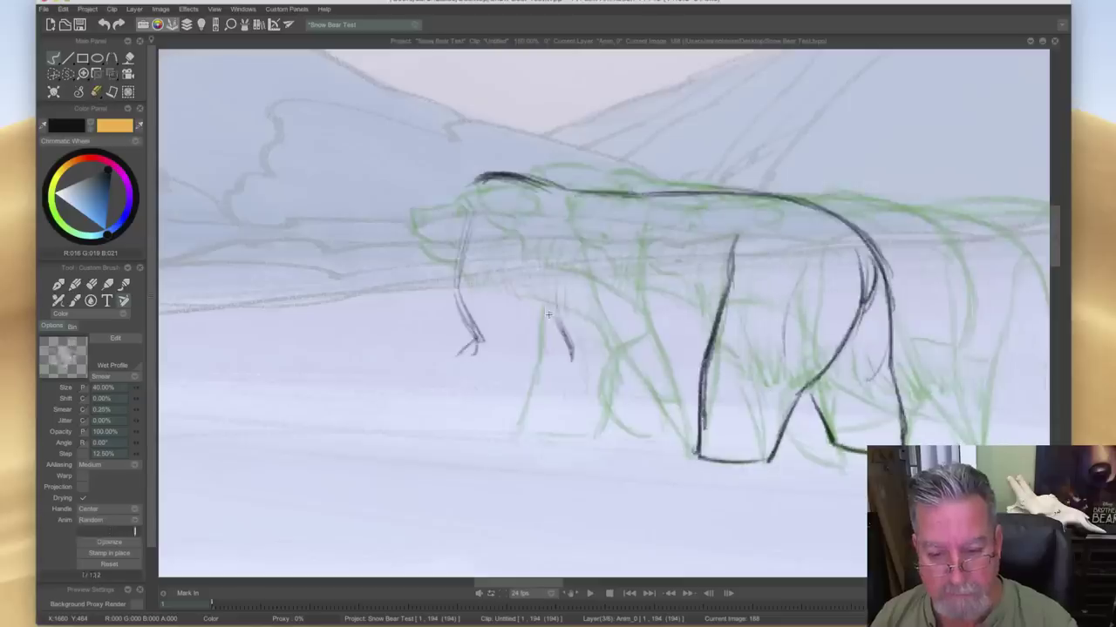
drag(560, 298, 576, 373)
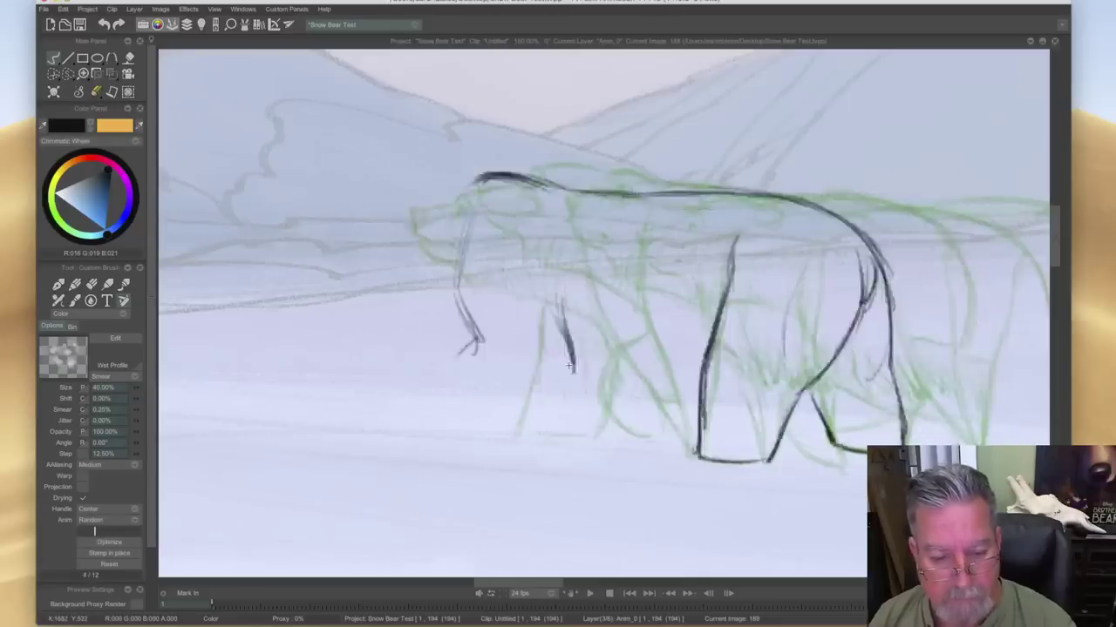
- Draw the raised foreleg forward from the bend and curve it down along the front of the paw
drag(477, 342, 437, 376)
key(Left)
key(Right)
key(Left)
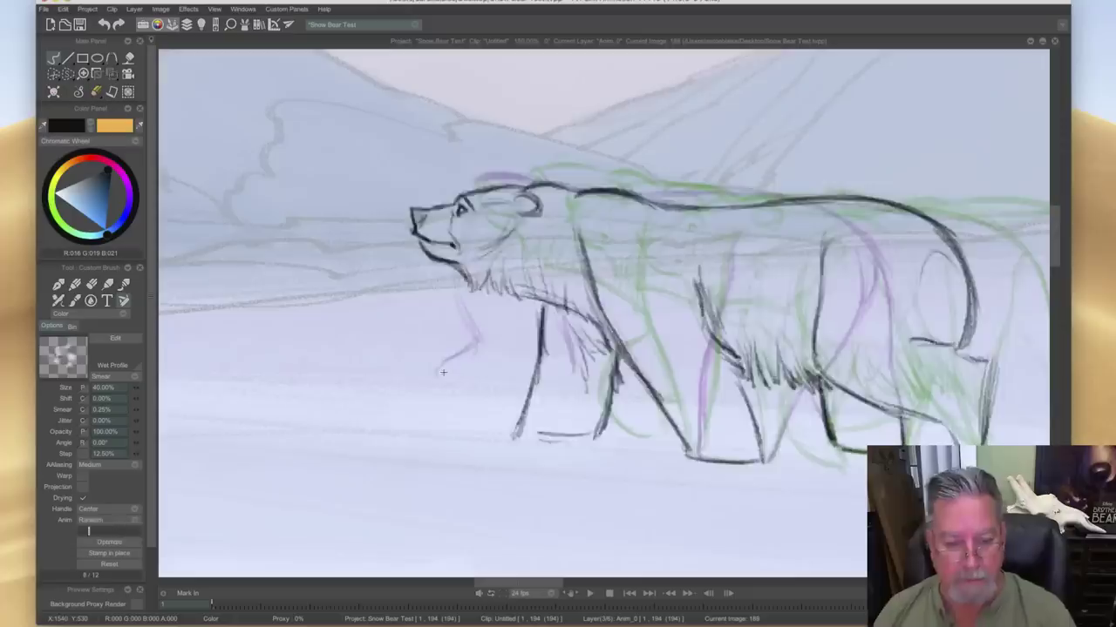
key(Right)
mouse_move(451, 358)
mouse_down()
mouse_move(431, 375)
mouse_move(451, 416)
mouse_up()
drag(477, 344, 446, 412)
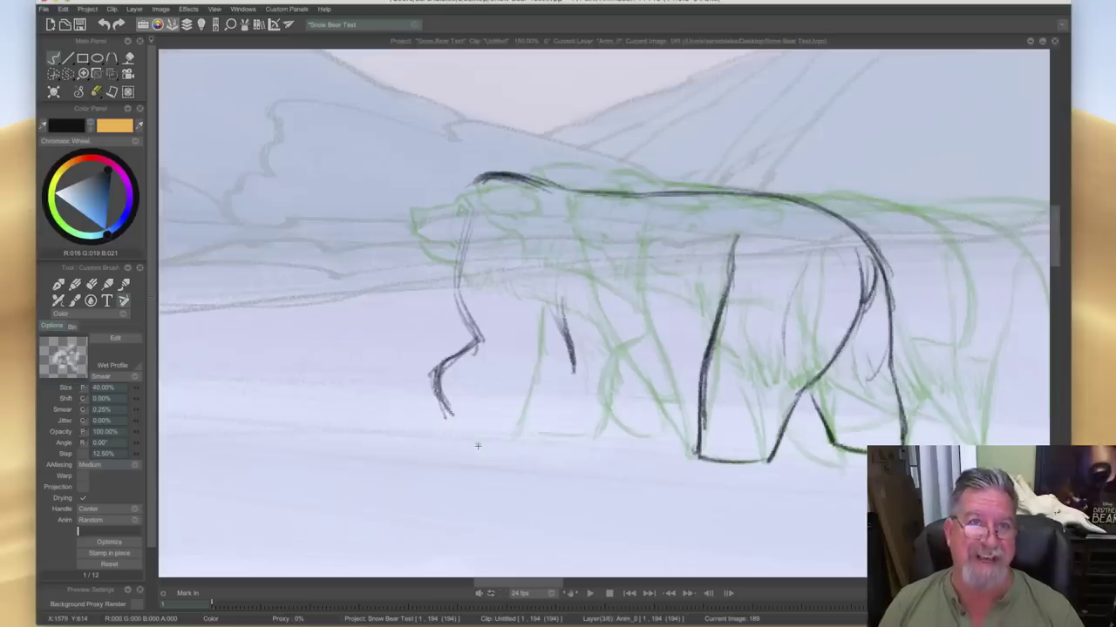
key(Left)
key(Right)
key(Left)
key(Right)
- Draw the underside of the raised foreleg and close the hanging paw
mouse_move(565, 336)
mouse_down()
mouse_move(568, 386)
mouse_move(440, 406)
mouse_move(453, 428)
mouse_move(479, 418)
mouse_move(489, 434)
mouse_move(470, 428)
mouse_up()
key(Left)
key(Right)
key(Left)
key(Right)
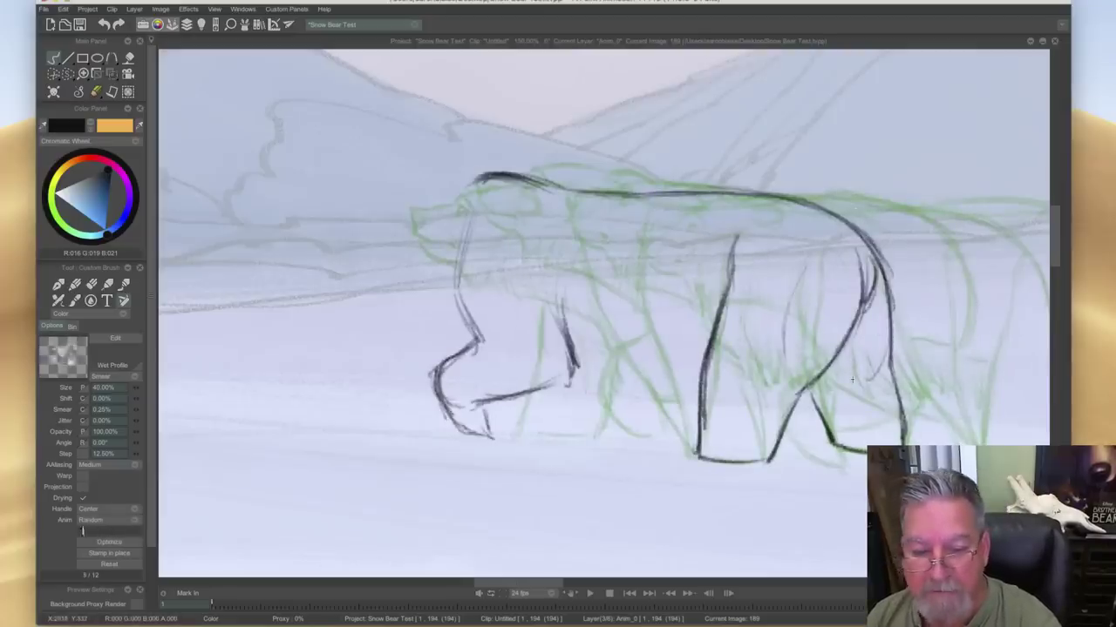
- Start the belly fur with short strokes just behind the raised foreleg, checking against the neighbouring drawing
key(Left)
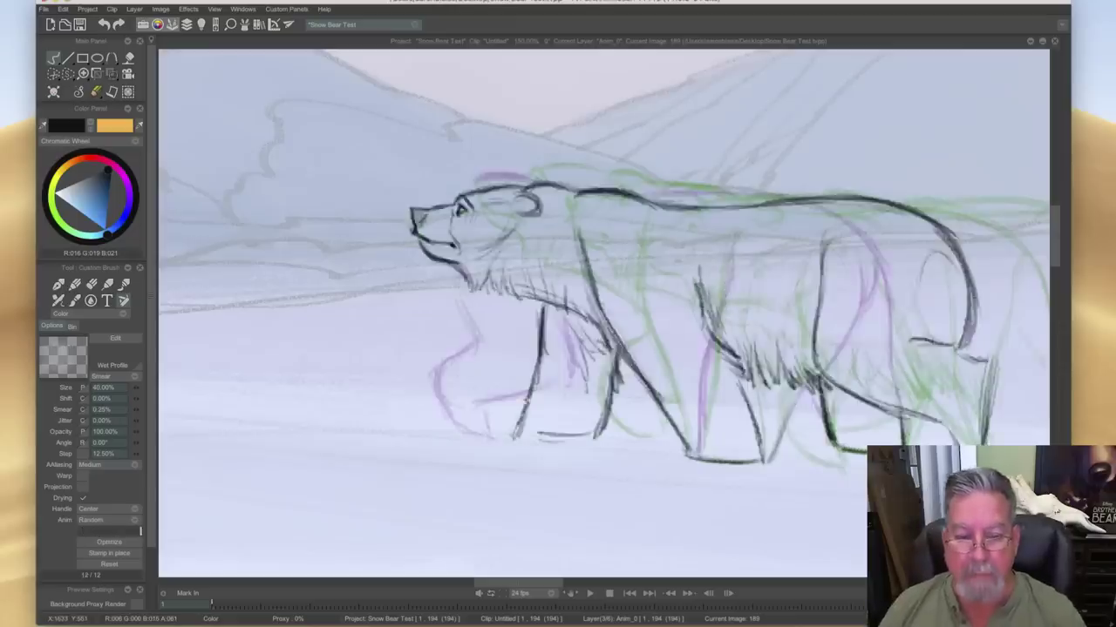
key(Right)
key(Left)
key(Right)
key(Left)
key(Right)
key(Left)
key(Right)
drag(572, 330, 592, 373)
mouse_move(596, 341)
mouse_down()
mouse_move(601, 373)
mouse_move(687, 390)
mouse_move(652, 386)
mouse_up()
key(Left)
key(Right)
mouse_move(614, 350)
mouse_down()
mouse_move(629, 382)
mouse_move(616, 378)
mouse_up()
key(Left)
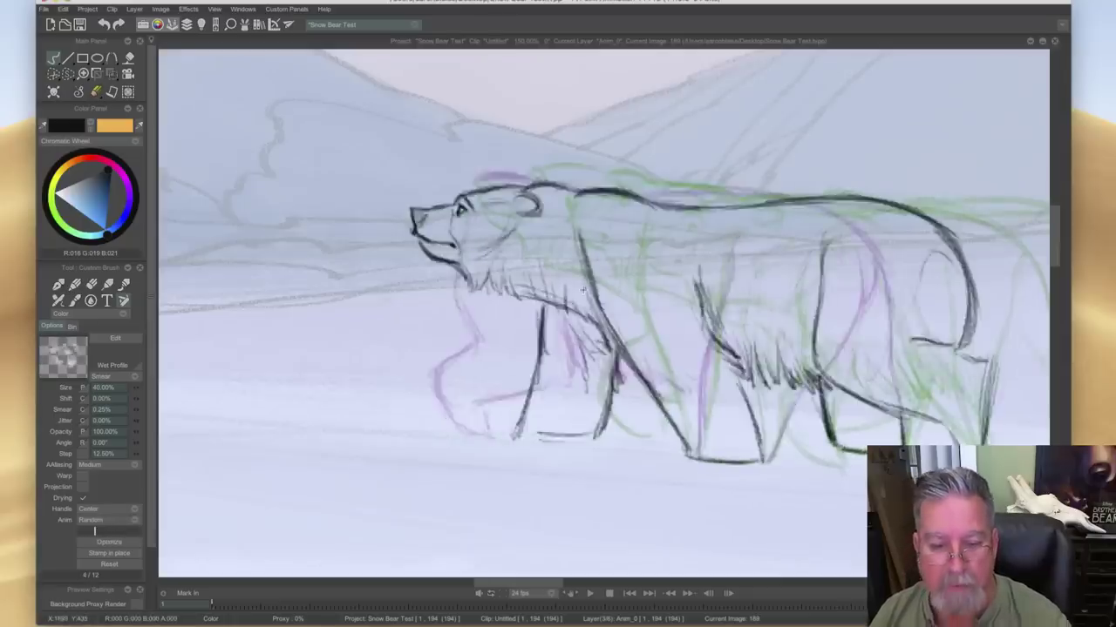
- Extend the belly fur strokes back to the near hind leg while comparing with the neighbouring drawing
key(Right)
key(Left)
key(Right)
key(Left)
key(Right)
key(Left)
key(Right)
key(Left)
key(Right)
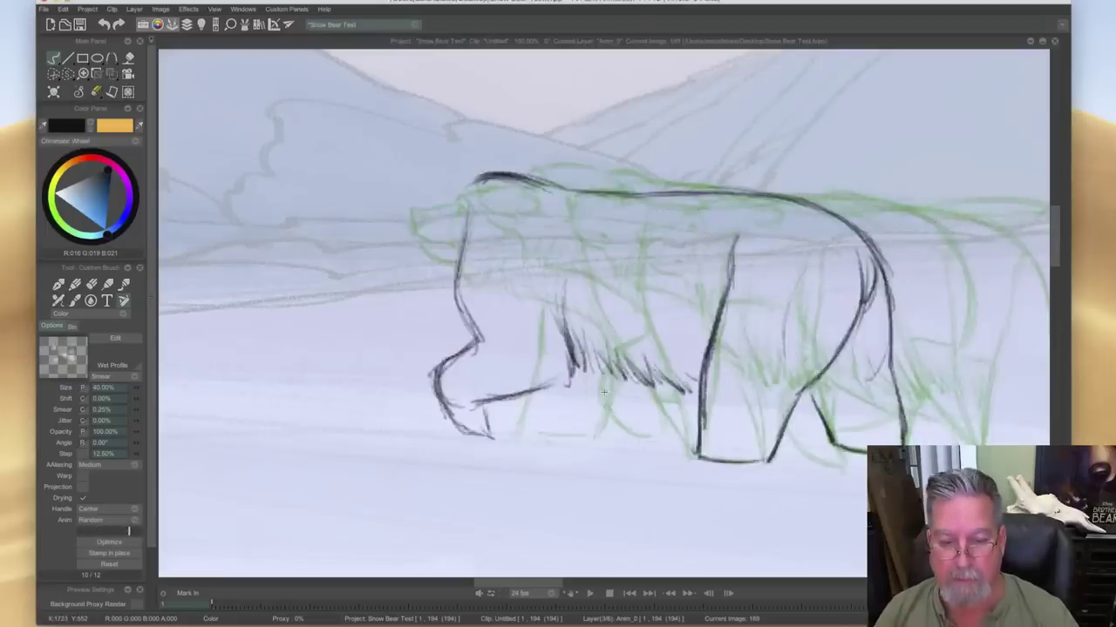
- Reinforce the back edge of the raised paw and compare the pose with the neighbouring drawing
key(Left)
key(Right)
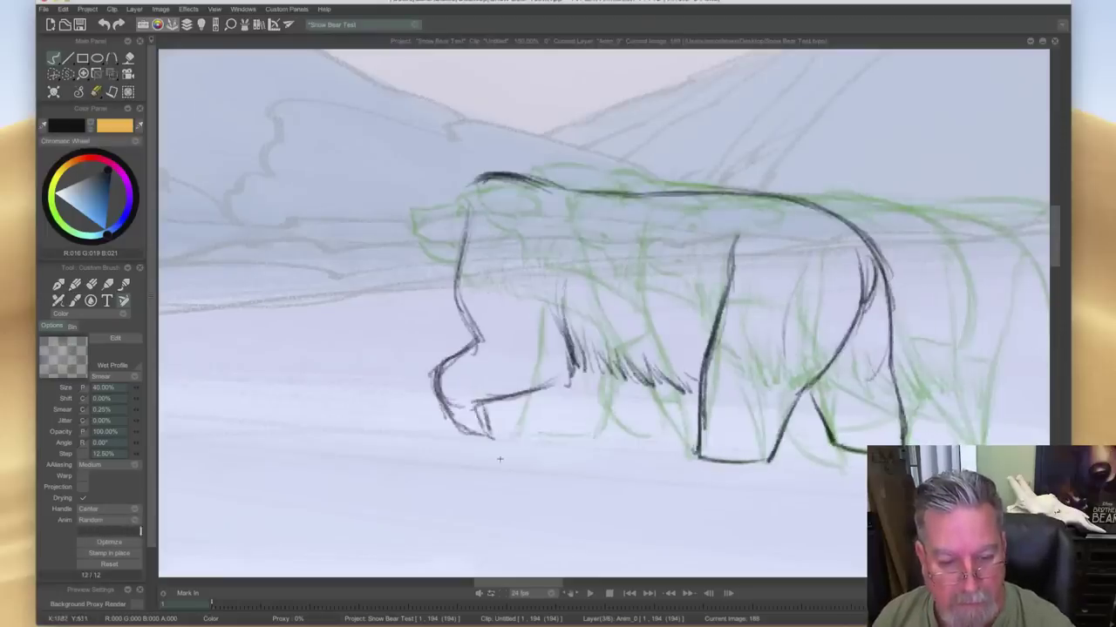
key(Left)
key(Right)
key(Left)
key(Right)
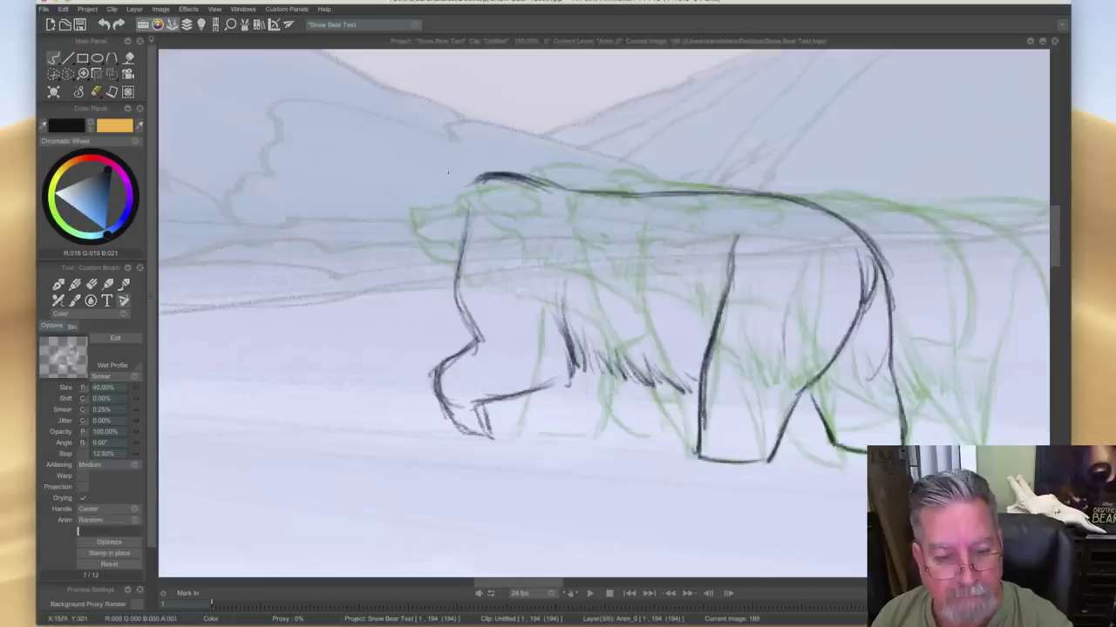
- Extend the topline forward from the front of the dark hump with a short, thick neck curve
key(Right)
key(Left)
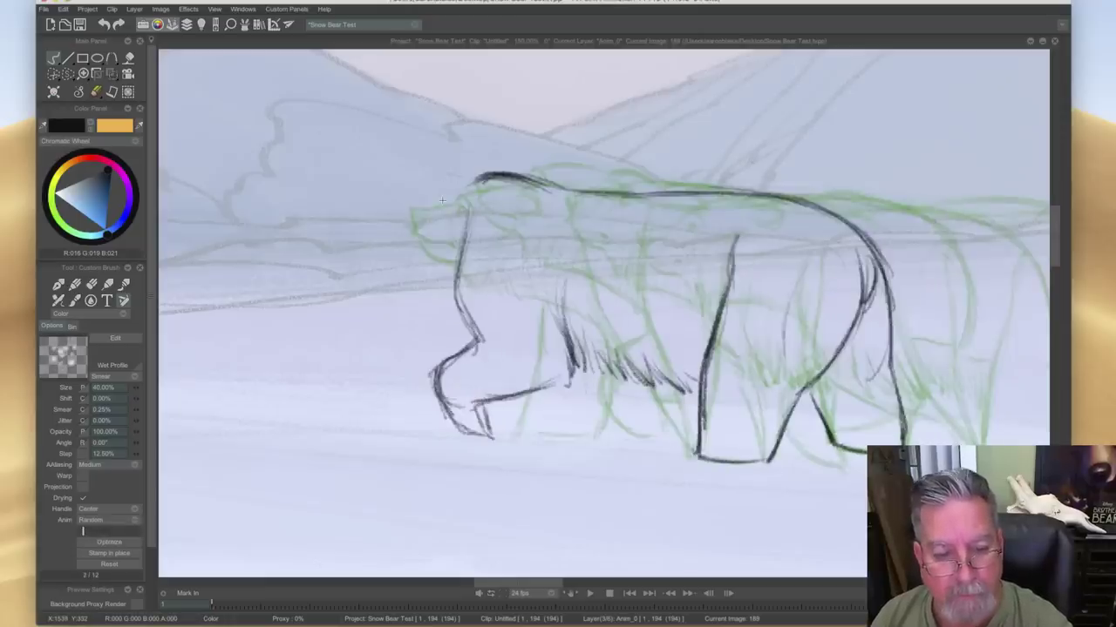
key(Right)
key(Left)
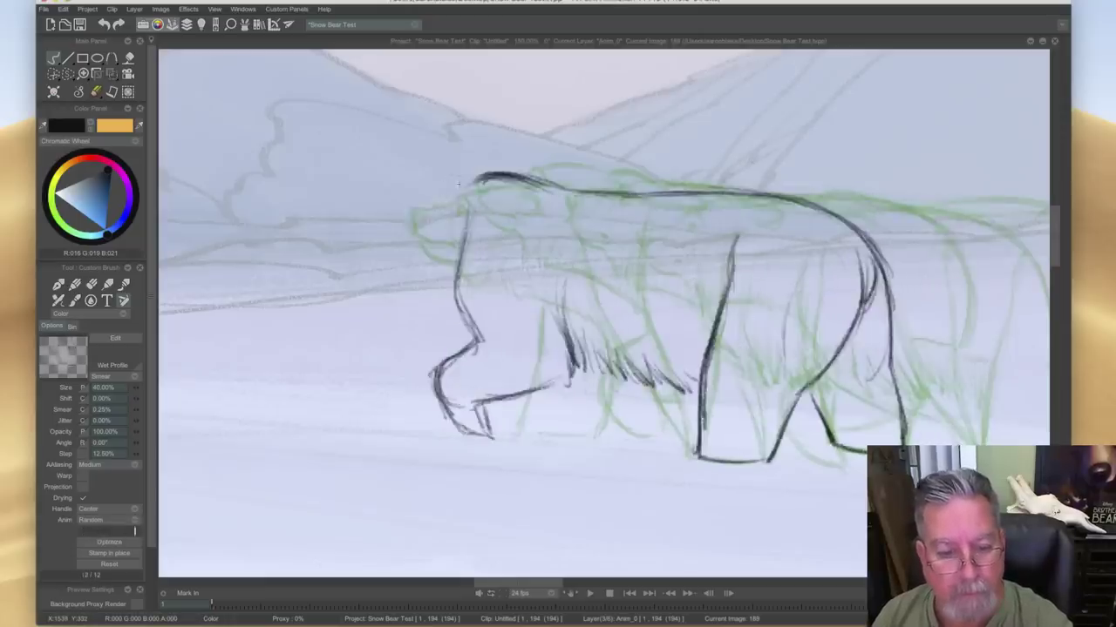
mouse_move(471, 180)
mouse_down()
mouse_move(421, 179)
mouse_move(480, 178)
mouse_up()
key(Right)
key(Left)
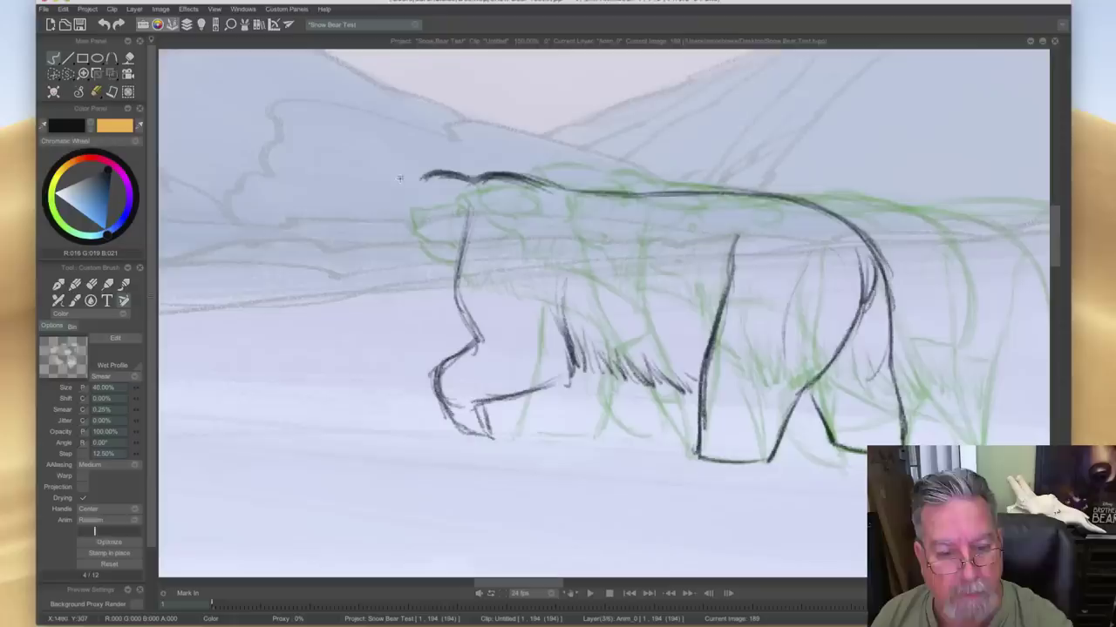
- Sketch a light vertical guide for the side of the head and a chest line running into the raised foreleg
drag(381, 248, 394, 193)
key(Right)
key(Left)
mouse_move(392, 277)
mouse_down()
mouse_move(459, 305)
mouse_move(425, 284)
mouse_up()
key(Right)
key(Left)
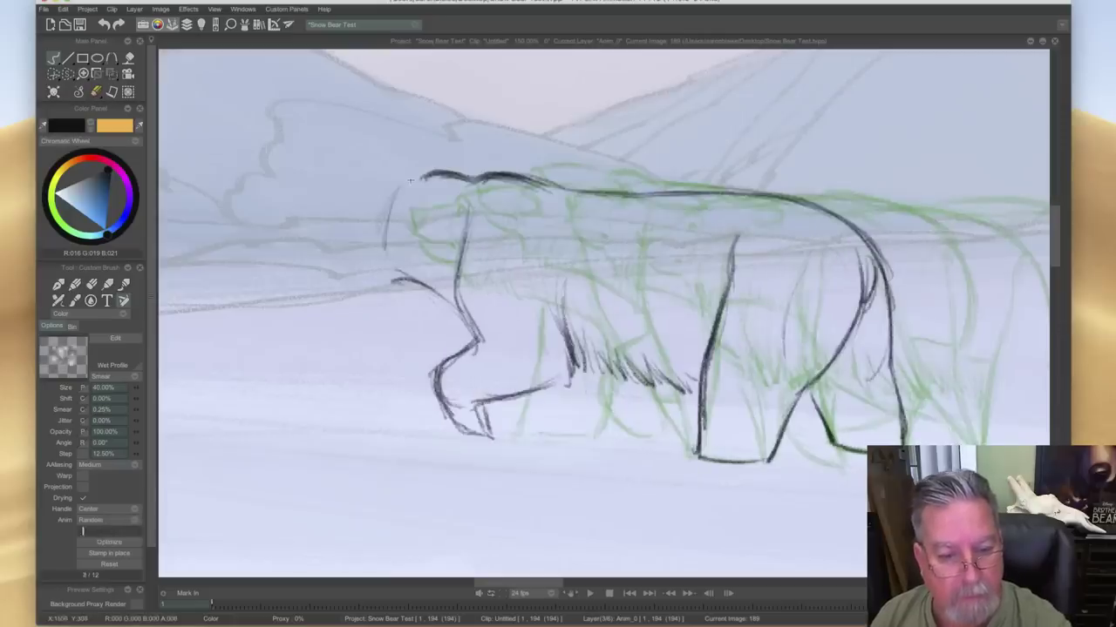
- Draw a small round ear at the top of the head guide, just ahead of the neck curve
mouse_move(400, 193)
mouse_down()
mouse_move(402, 183)
mouse_move(399, 193)
mouse_up()
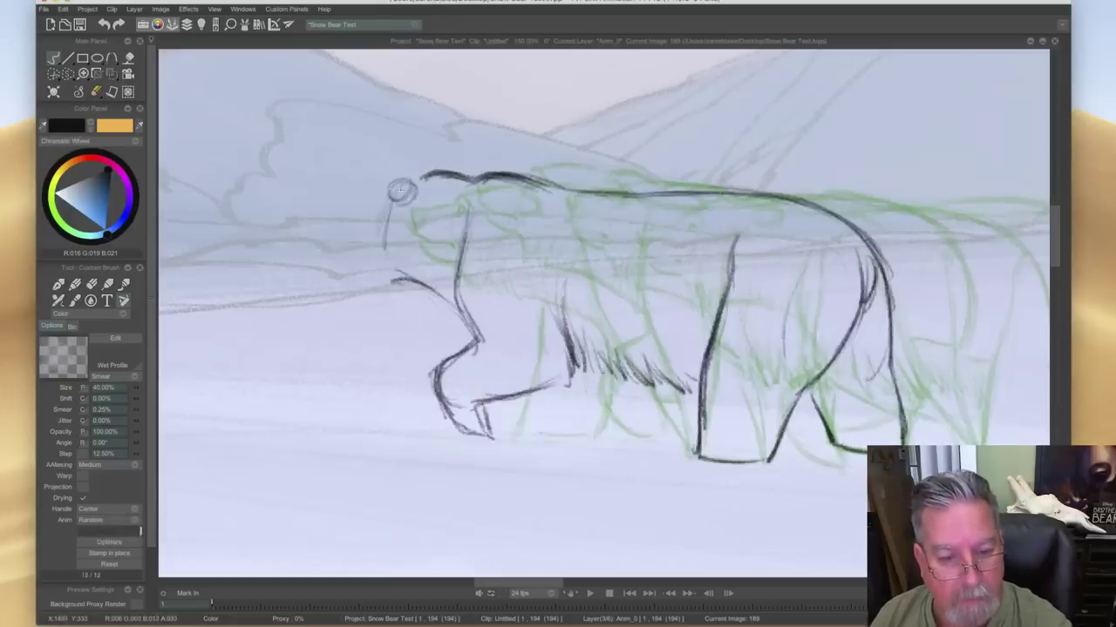
key(Right)
key(Left)
key(Right)
key(Left)
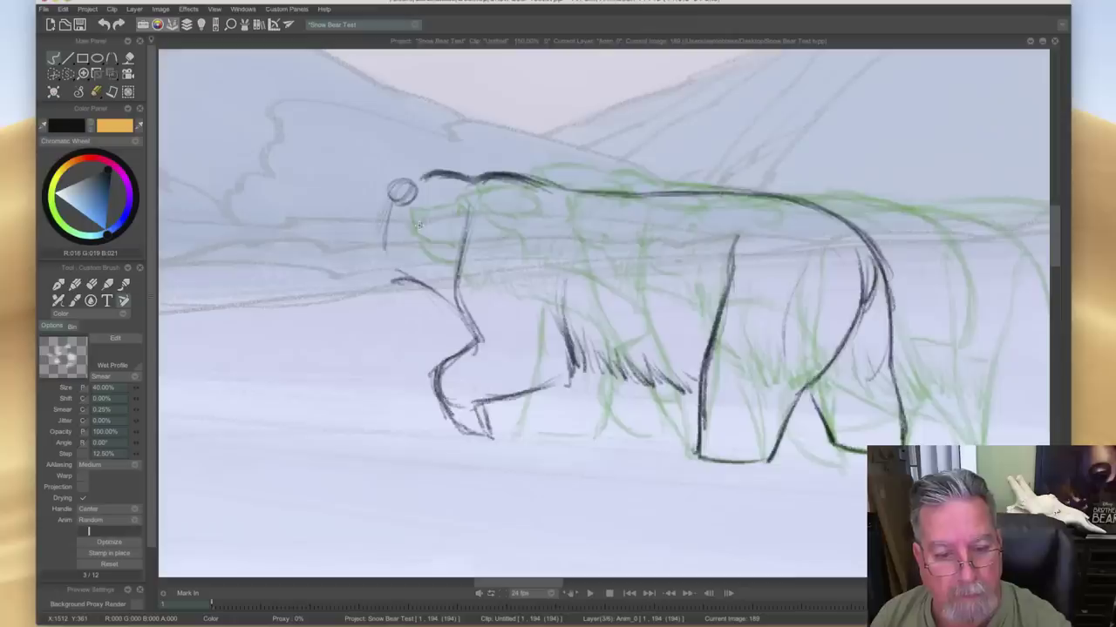
- Draw the forehead line forward from above the ear and mark the brow and eye at its front end
key(Right)
key(Left)
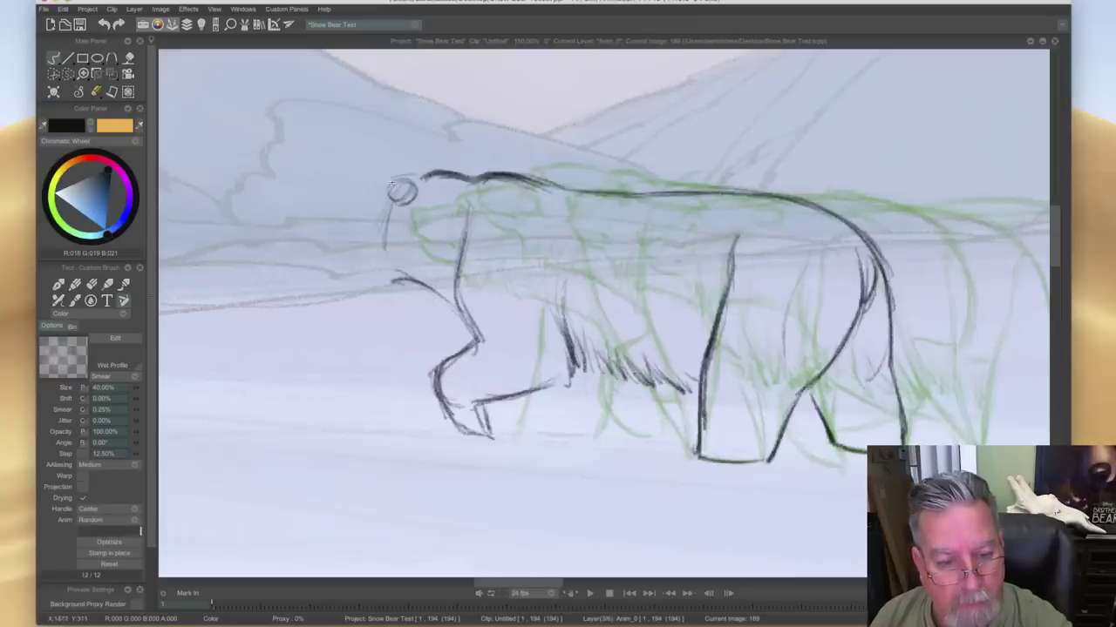
key(Right)
key(Left)
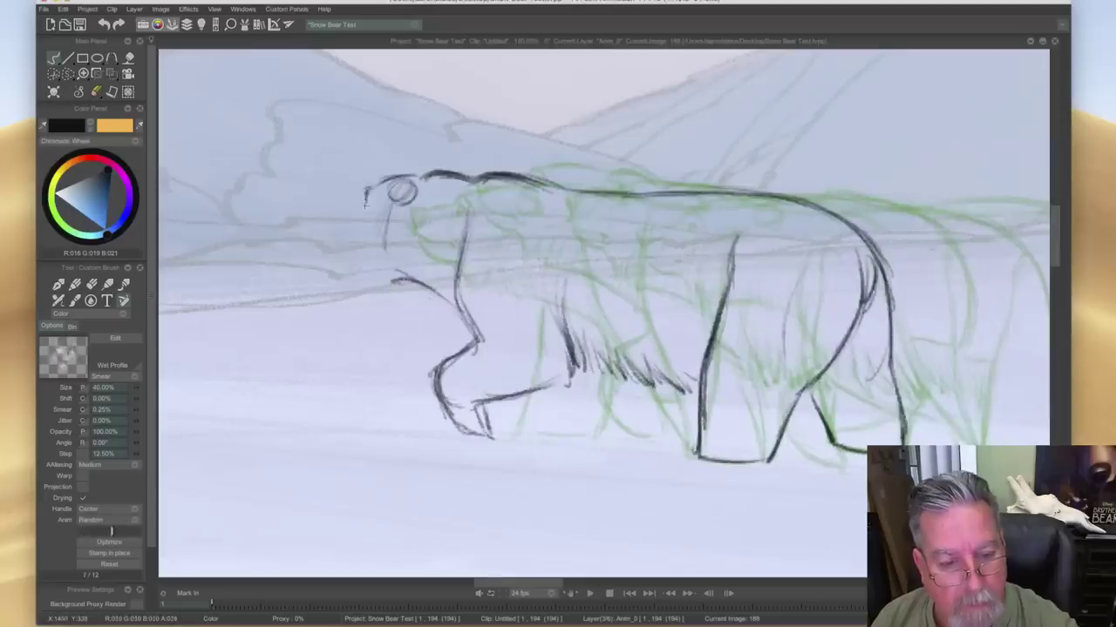
key(Right)
key(Left)
- Sketch the cheek line below the eye, checking its position against the neighbouring drawing
drag(361, 218, 363, 249)
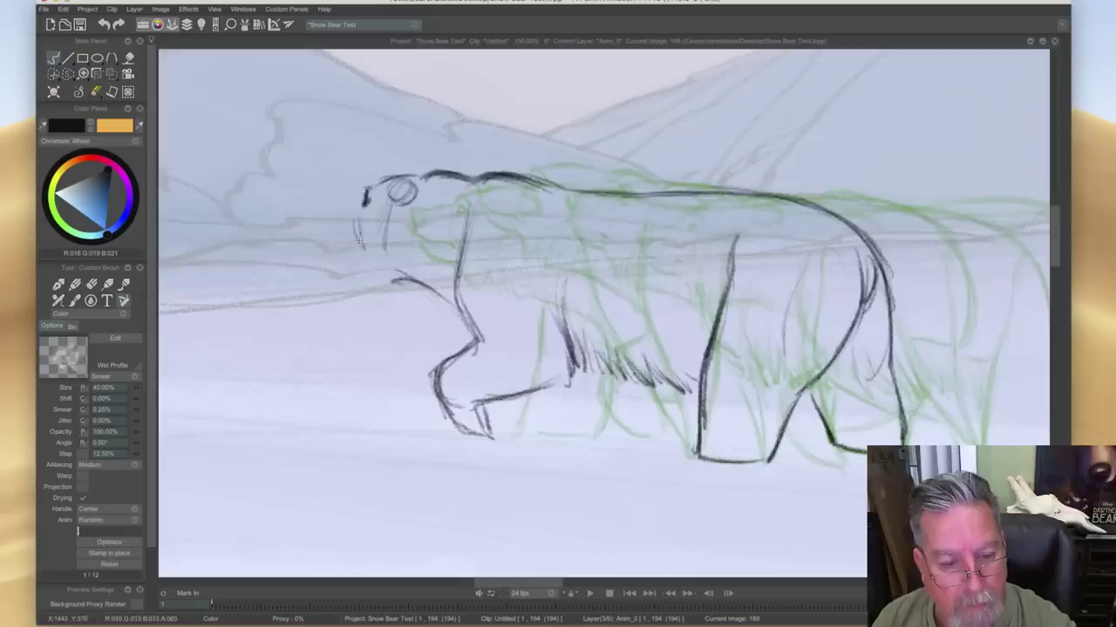
key(Right)
key(Left)
key(Right)
key(Left)
- Draw the throat line below the cheek, and outline the muzzle from the eye around the nose to the chin
drag(360, 260, 382, 287)
key(Right)
key(Left)
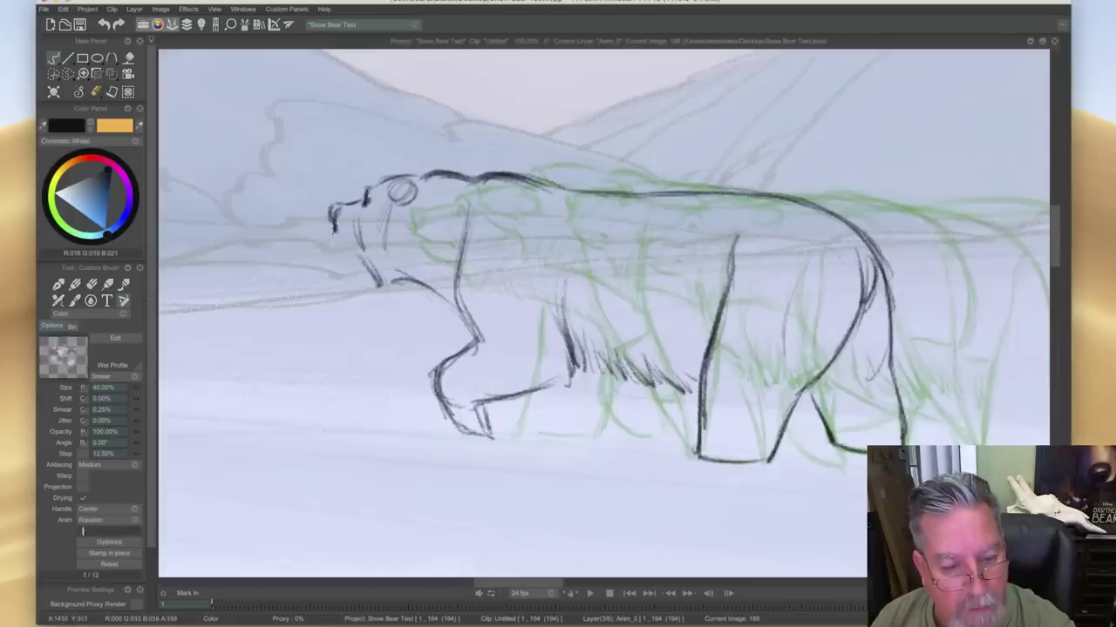
drag(334, 227, 350, 243)
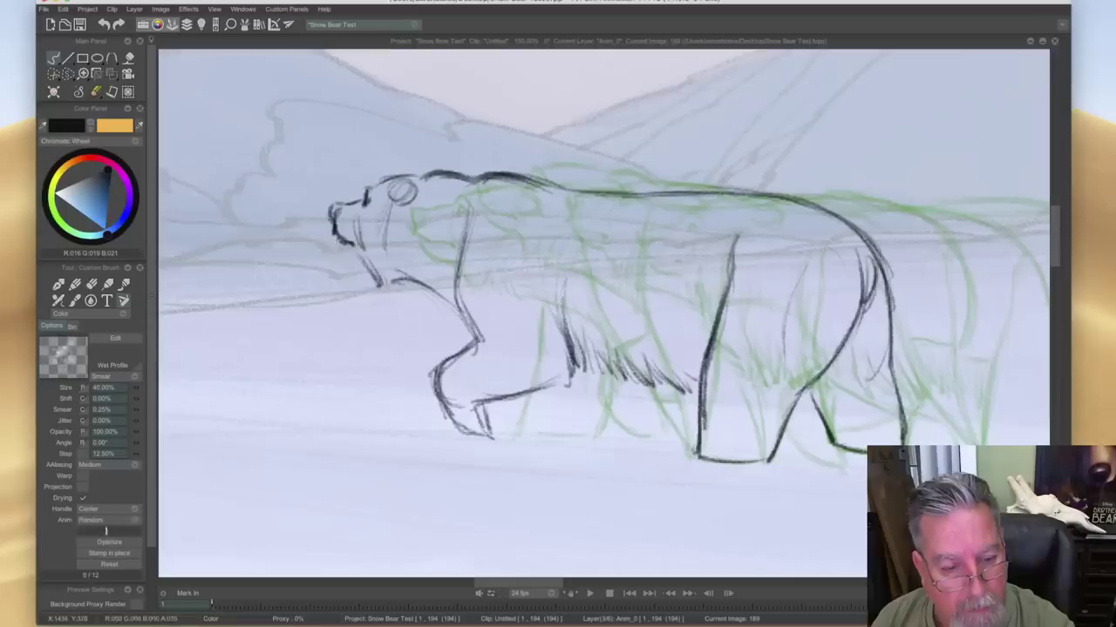
- Compare the new head and muzzle drawing with the neighbouring frame's head by flipping between the two
key(Left)
key(Right)
key(Left)
key(Right)
key(Left)
key(Right)
key(Left)
key(Right)
key(Left)
key(Right)
key(Left)
key(Right)
- Add a short throat stroke joining the bear's jaw to the chest line, checking it against the neighbouring drawing
drag(381, 282, 410, 279)
key(Left)
key(Right)
key(Left)
key(Right)
key(Left)
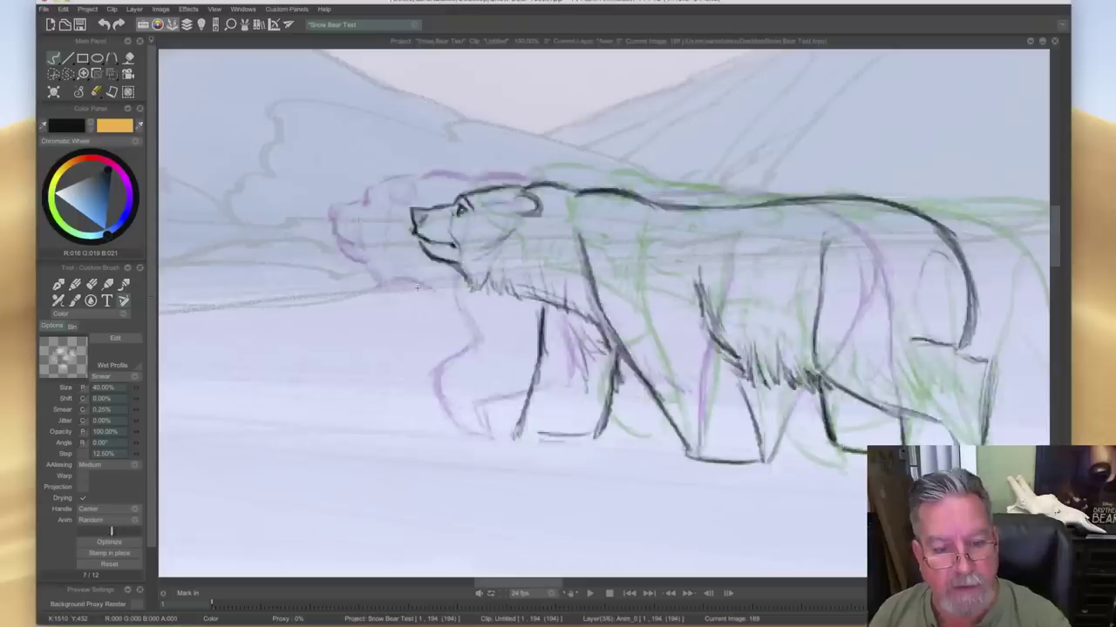
- Join the top of the head above the ear to the neck curve with a short stroke
key(Left)
key(Left)
key(Left)
key(Left)
mouse_move(410, 182)
mouse_down()
mouse_move(392, 197)
mouse_move(473, 182)
mouse_move(446, 174)
mouse_up()
key(Left)
key(Right)
key(e)
key(Left)
key(Right)
key(b)
- Examine how the head and ear shift between frame 189 and the previous drawing
key(Left)
key(Right)
key(Left)
key(Right)
key(Left)
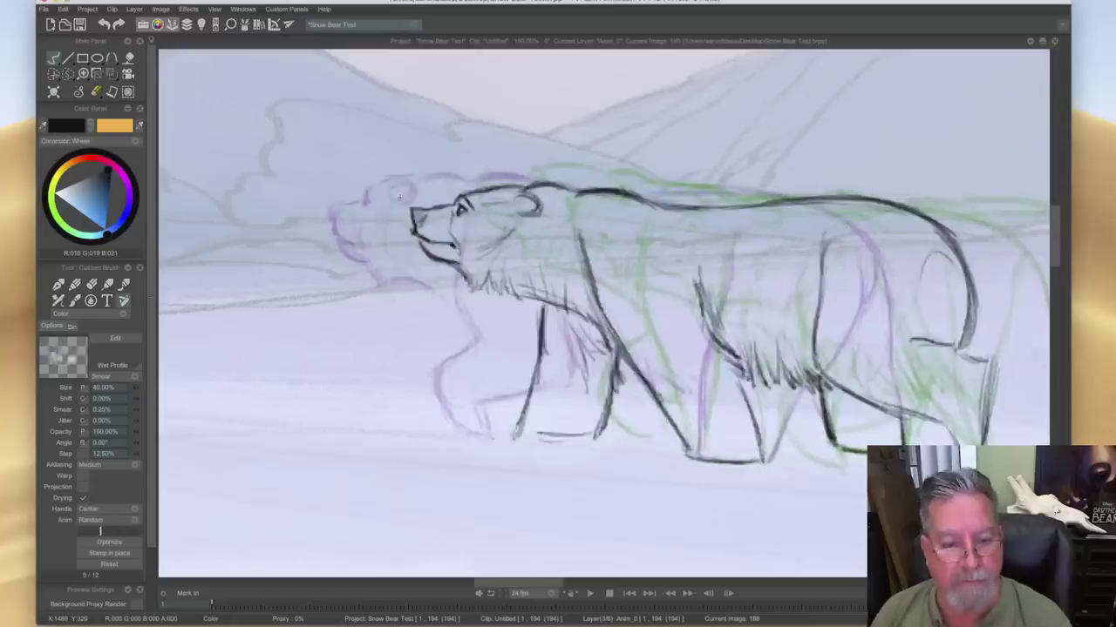
key(Right)
key(Left)
key(Right)
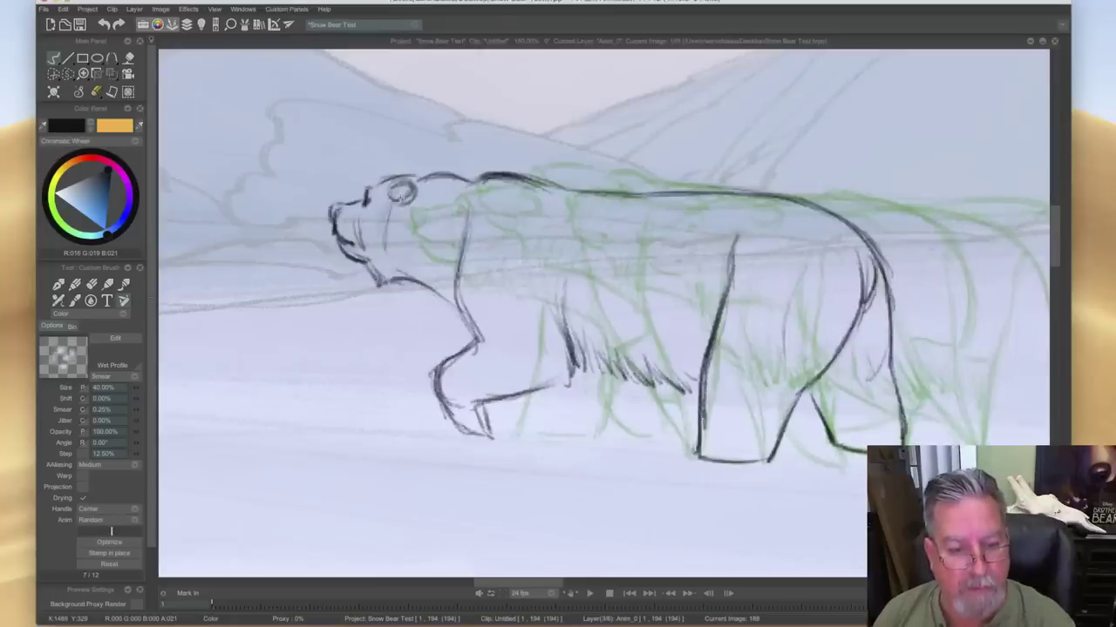
key(Right)
key(Left)
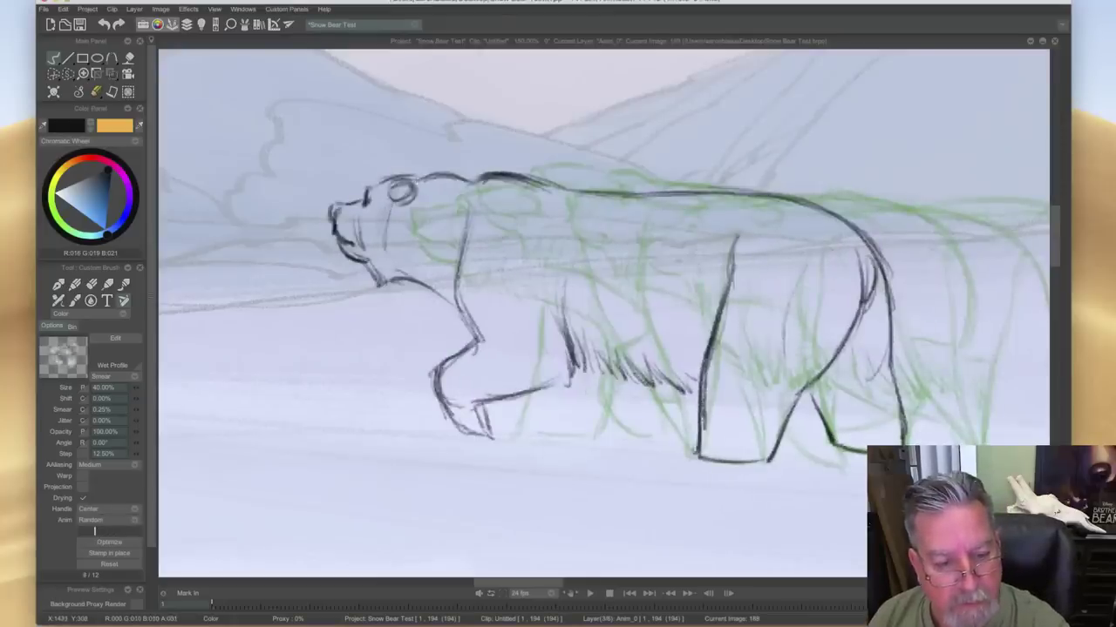
key(Right)
key(Left)
key(e)
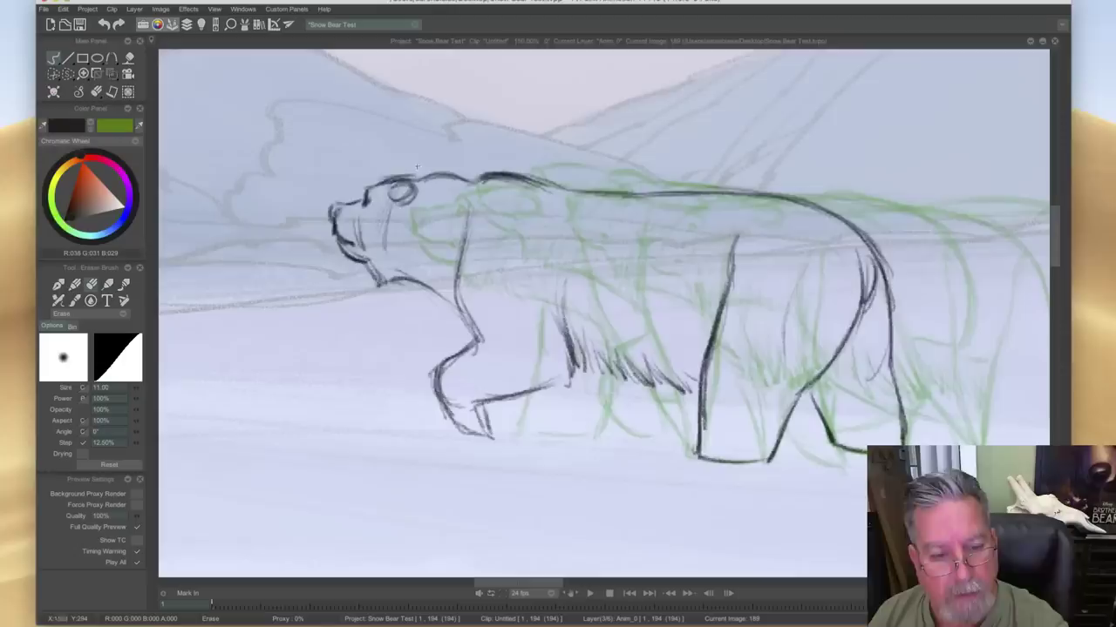
key(Left)
key(Right)
key(Left)
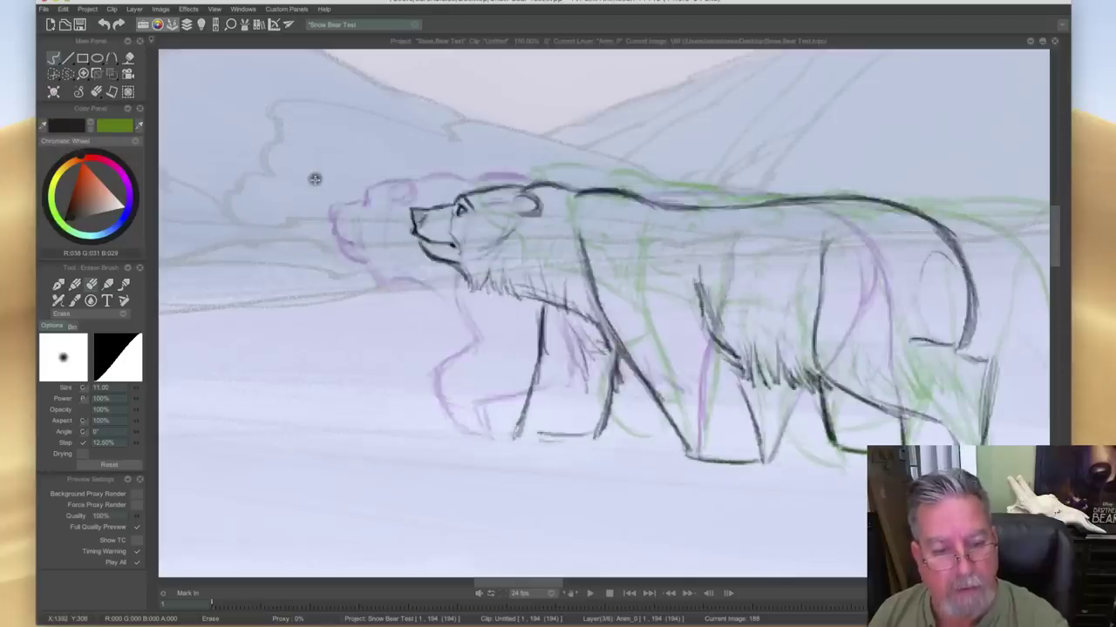
- Strengthen the forehead line just ahead of the ear and check it against the adjacent frames
key(Right)
key(b)
mouse_move(390, 182)
mouse_down()
mouse_move(415, 178)
mouse_move(383, 184)
mouse_up()
key(Left)
key(Right)
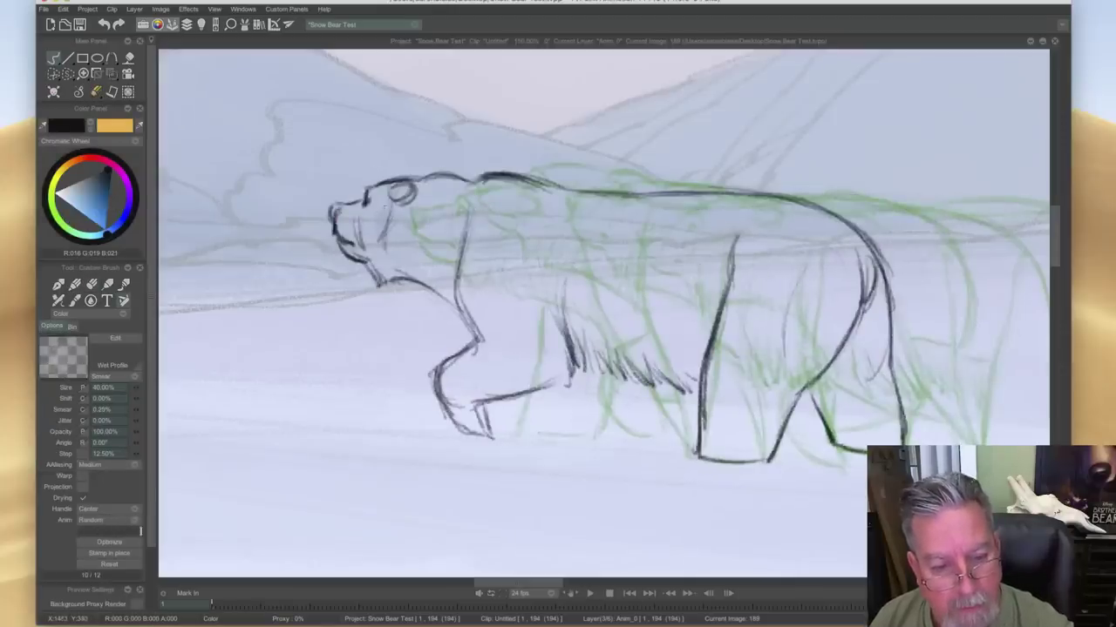
key(Right)
key(Left)
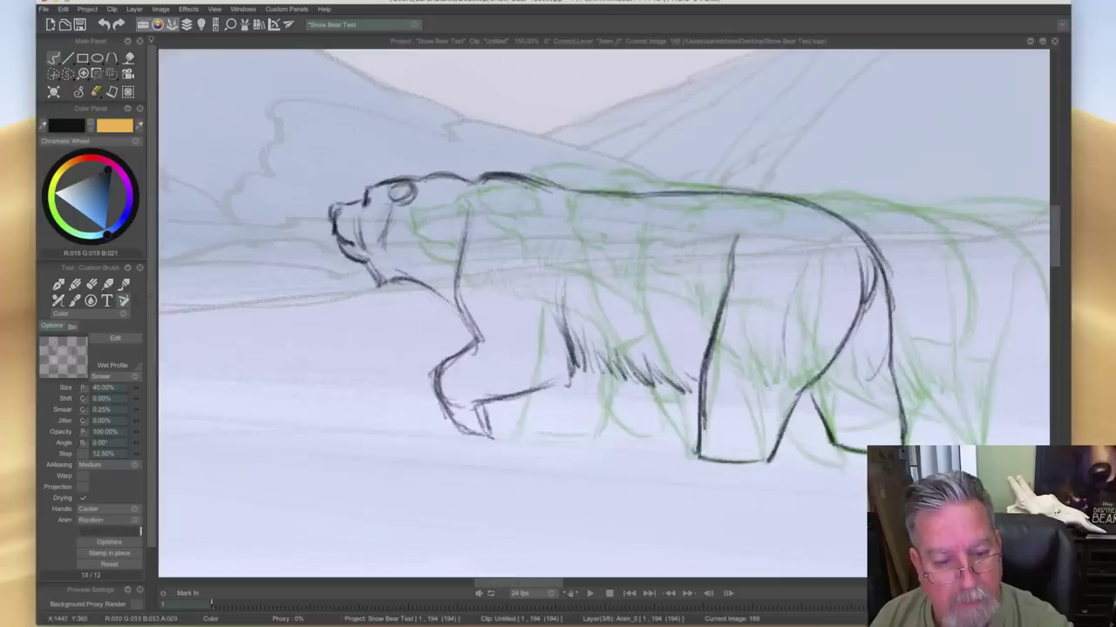
- Darken the lower jaw line and add strokes down the neck and along the chest line
drag(363, 263, 382, 285)
key(Left)
key(Right)
mouse_move(413, 249)
mouse_down()
mouse_move(433, 295)
mouse_move(473, 333)
mouse_up()
key(Left)
key(Right)
- Draw the lower part of the planted front leg behind the raised paw, with front edge, back edge and flat foot base
drag(509, 392, 523, 426)
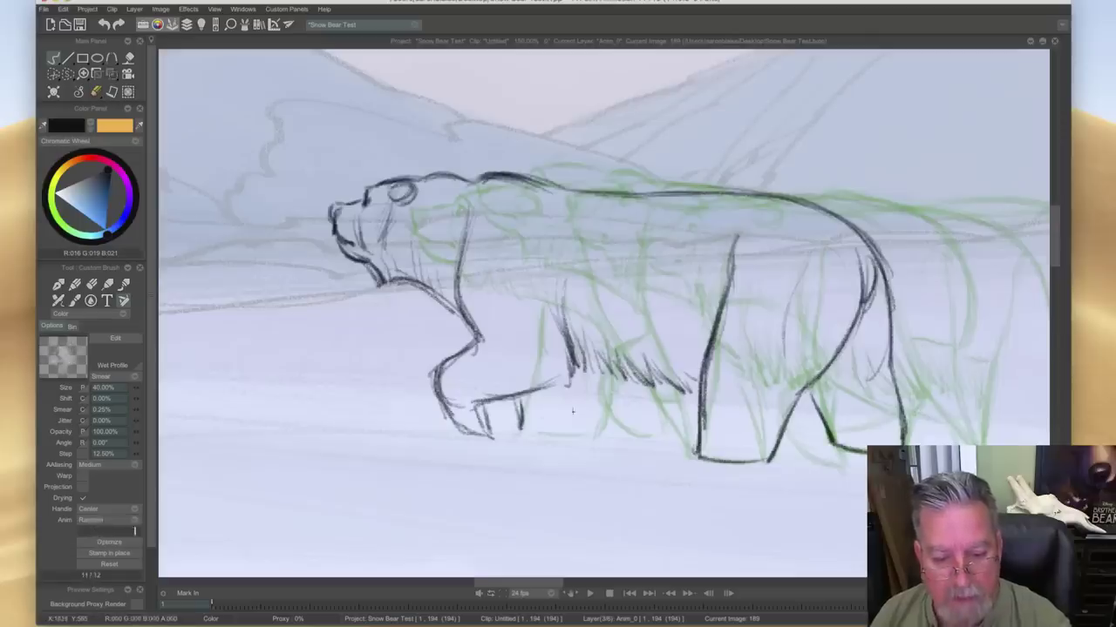
mouse_move(601, 379)
mouse_down()
mouse_move(600, 427)
mouse_move(585, 434)
mouse_up()
mouse_move(572, 431)
mouse_down()
mouse_move(534, 432)
mouse_move(582, 430)
mouse_up()
mouse_move(597, 371)
mouse_down()
mouse_move(593, 435)
mouse_move(523, 430)
mouse_move(567, 433)
mouse_up()
key(Left)
key(Right)
key(Left)
key(Right)
key(Left)
key(Right)
key(Left)
key(Right)
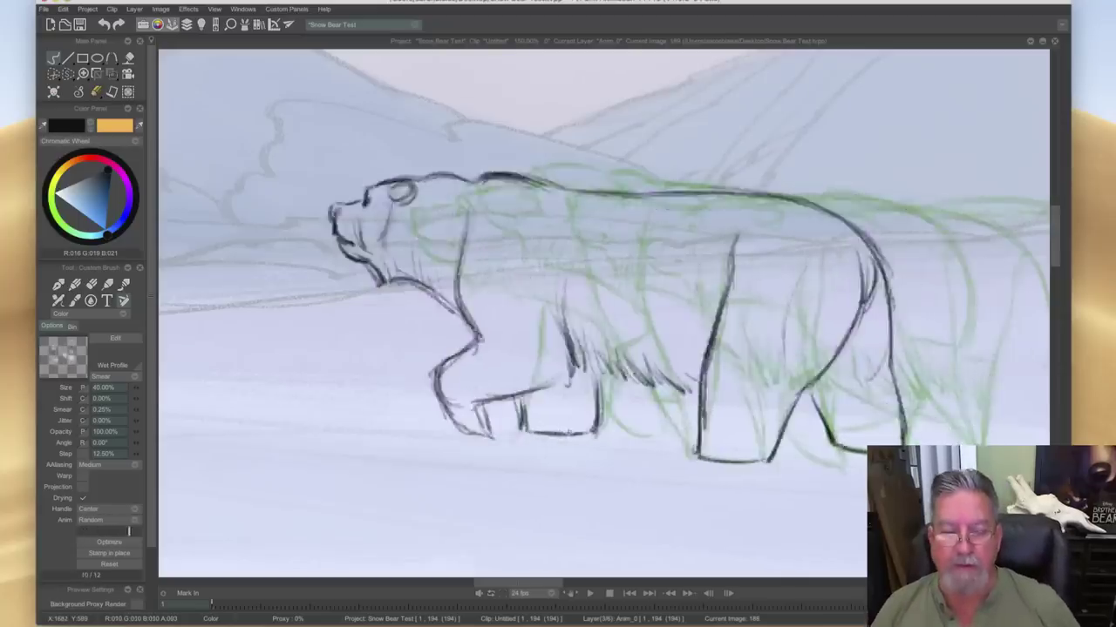
key(Left)
key(Right)
- Thicken the front edge and base of the planted front foot, comparing it with the neighbouring drawing
mouse_move(522, 396)
mouse_down()
mouse_move(526, 428)
mouse_move(541, 433)
mouse_up()
key(Left)
key(Right)
key(Left)
key(Right)
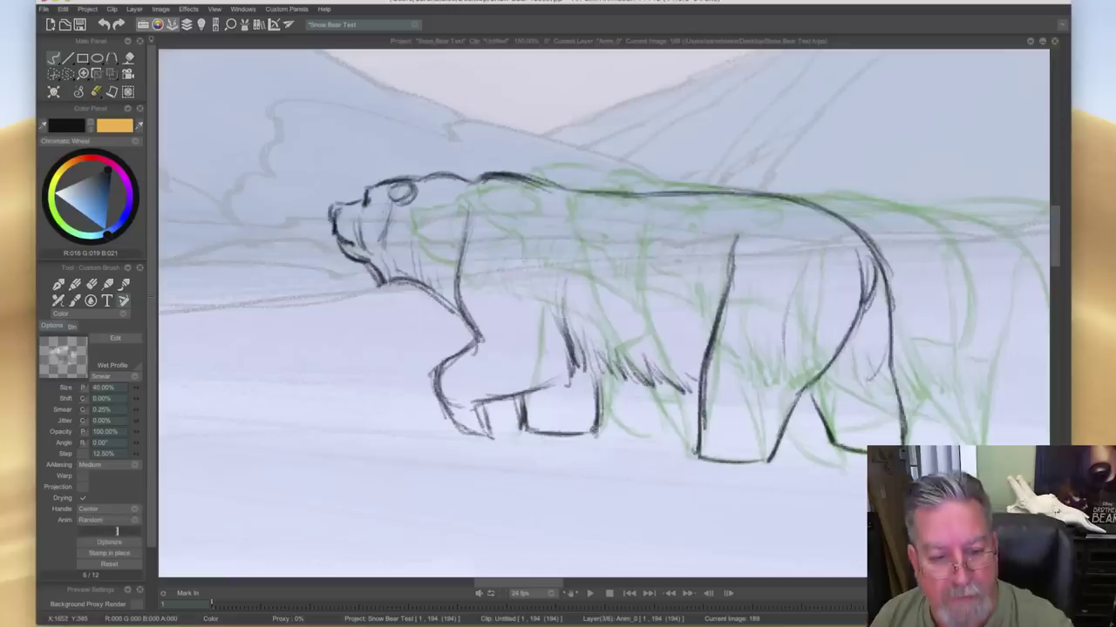
- Add short fur strokes at the base of the neck above the chest line and check them by flipping frames
drag(442, 274, 455, 312)
key(Left)
key(Right)
key(Left)
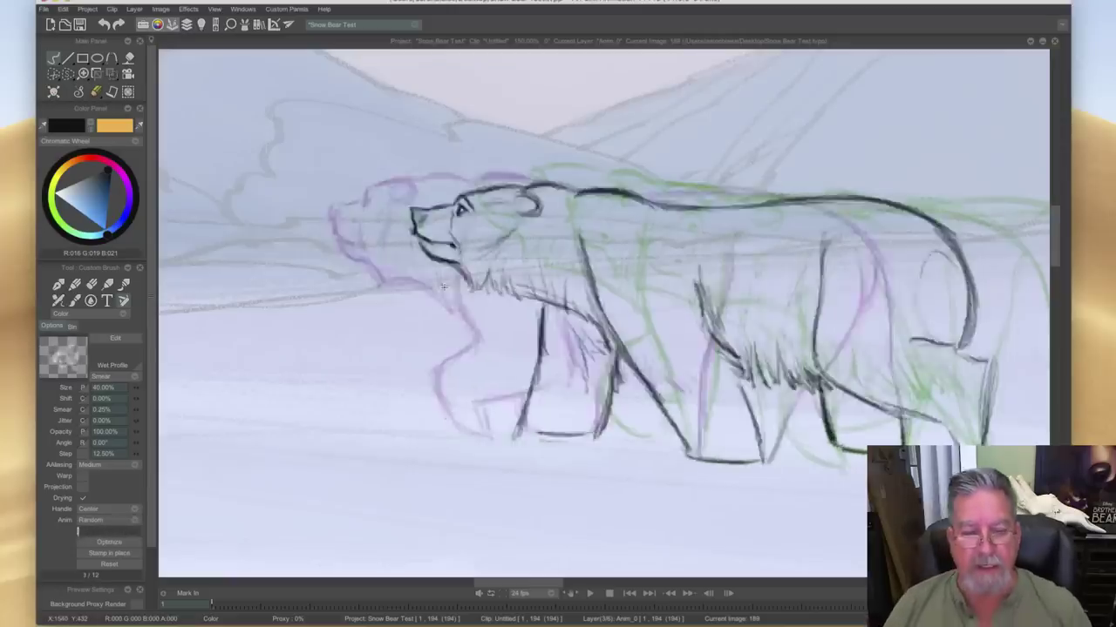
key(Right)
key(Left)
key(Right)
key(Left)
key(Right)
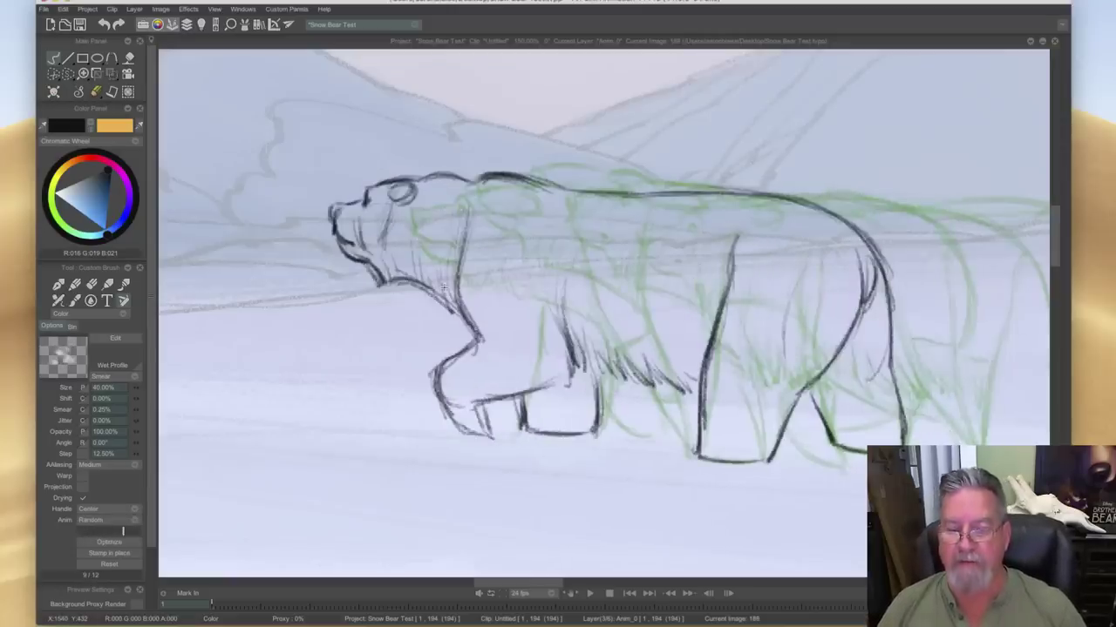
key(Left)
key(Right)
- Fit the whole scene in view and play back the bear's walk
key(ctrl+l)
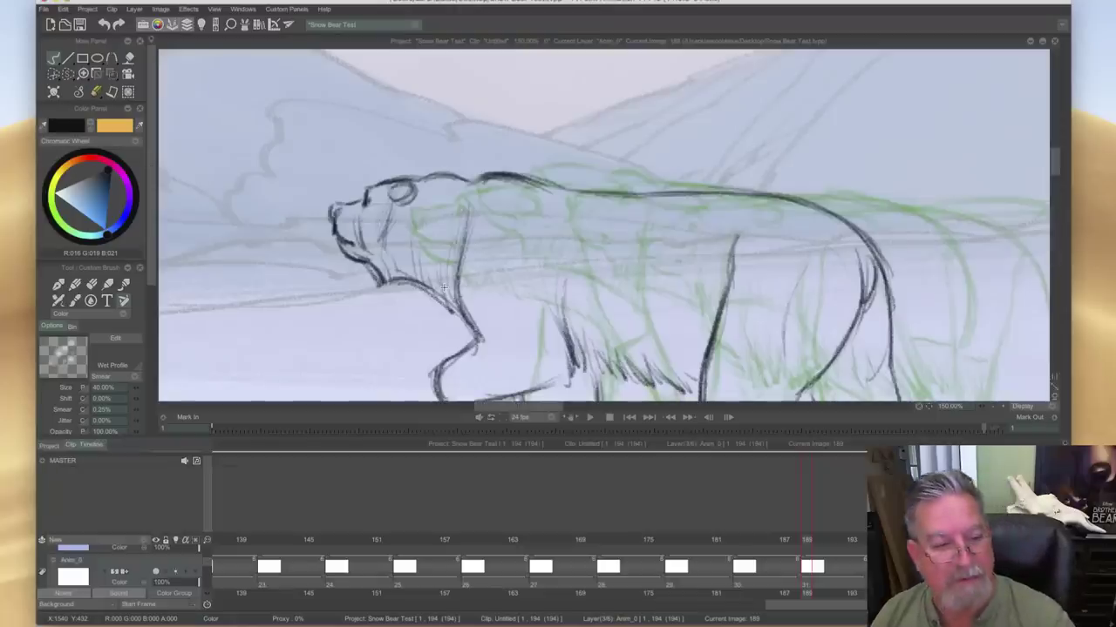
click(214, 9)
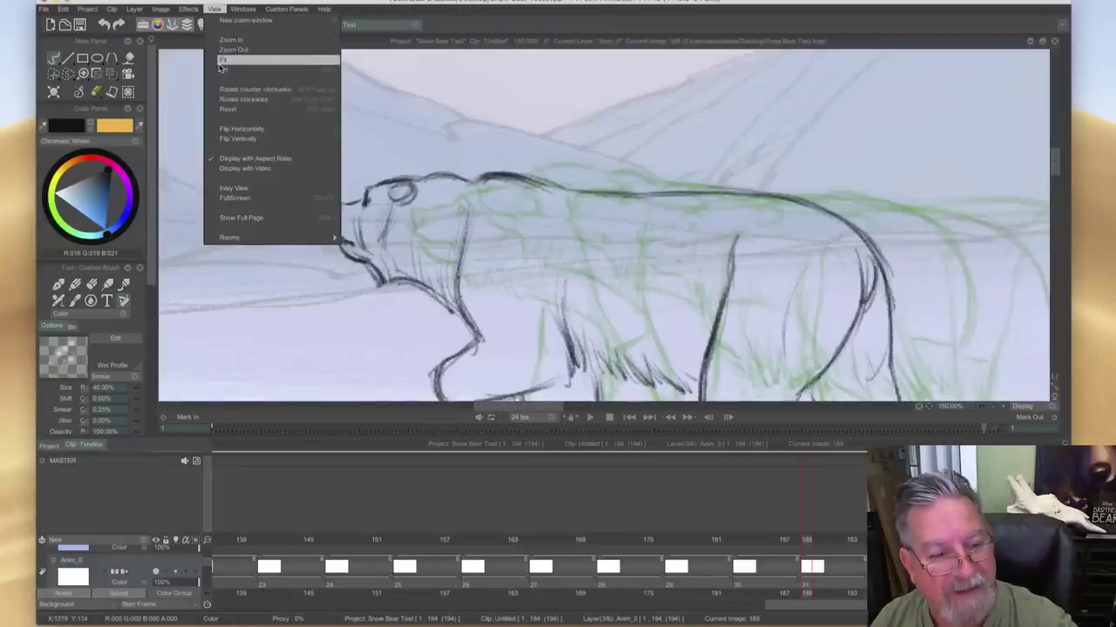
click(220, 70)
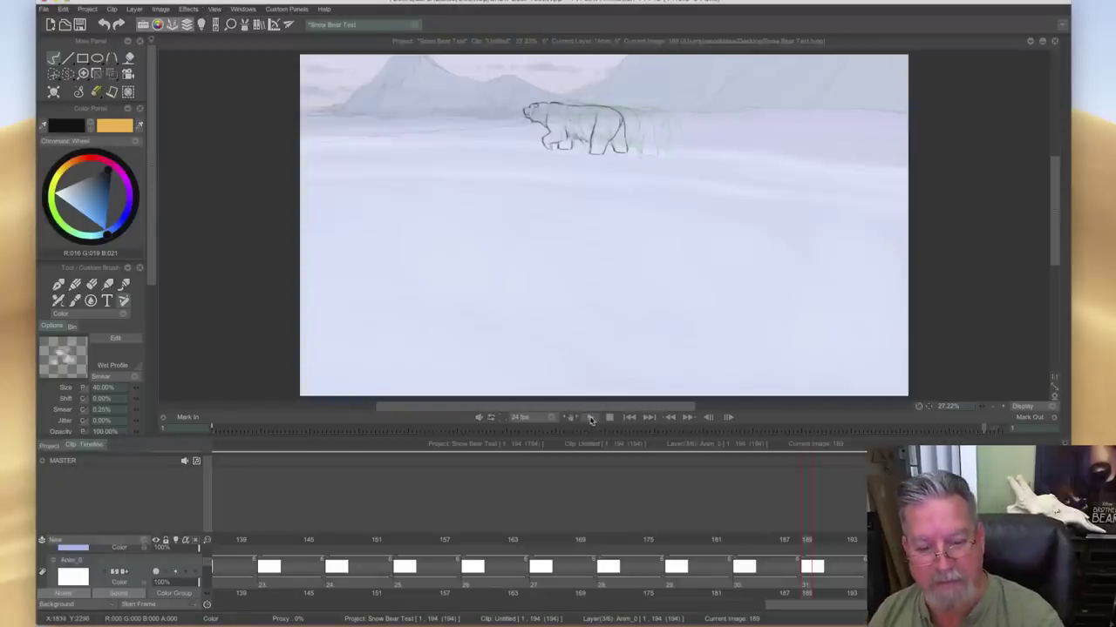
click(589, 419)
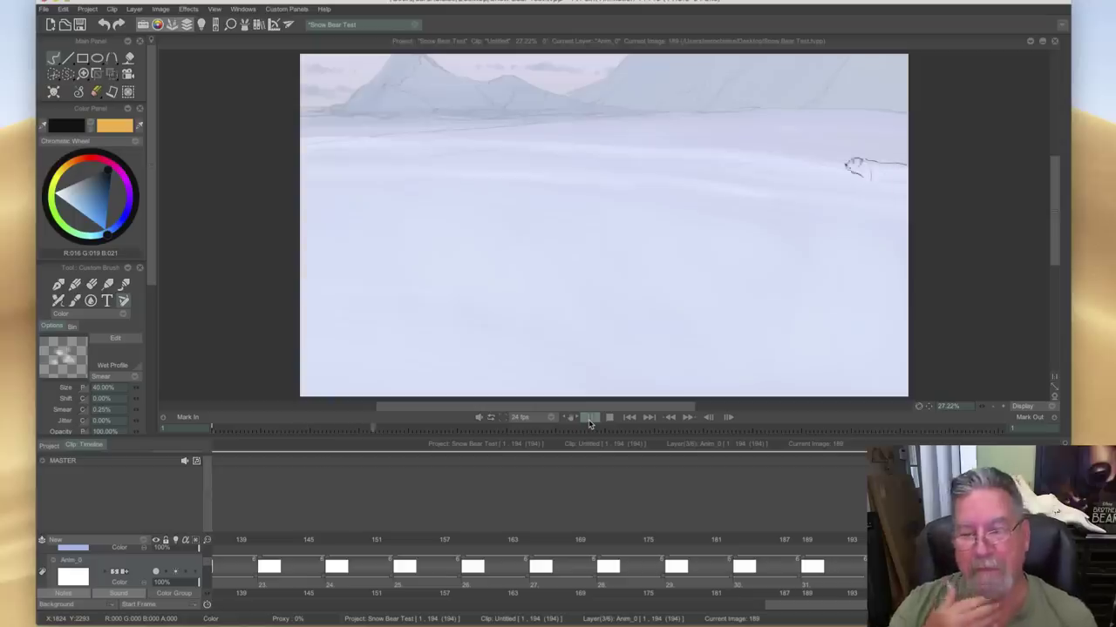
click(609, 419)
- Hide the timeline, refit the scene at a larger size and replay the walk animation
key(F12)
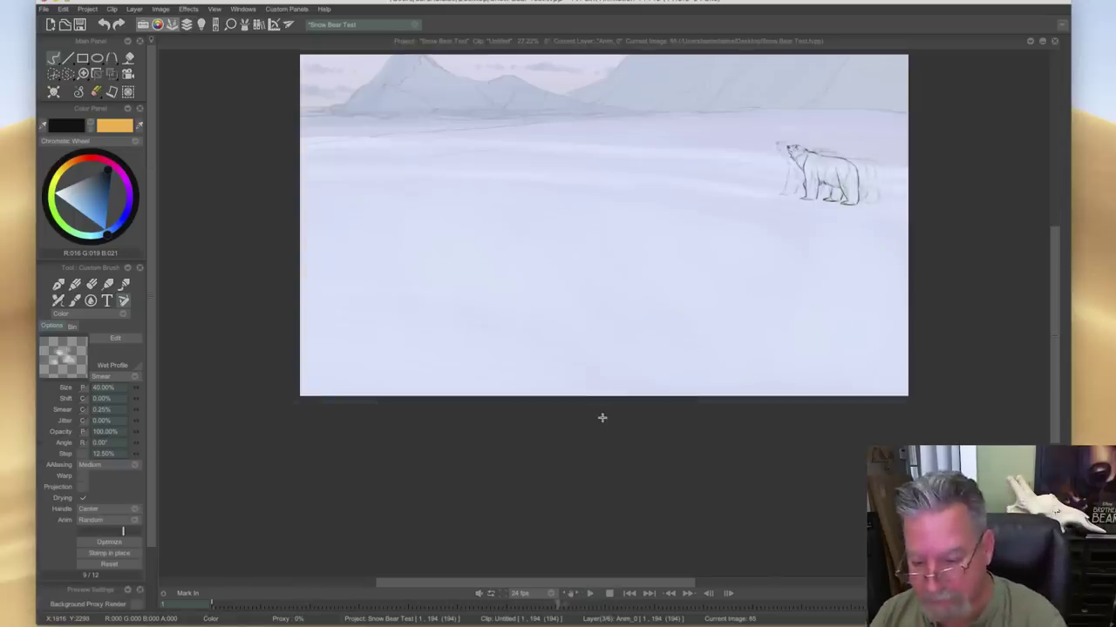
key(shift+f)
click(590, 597)
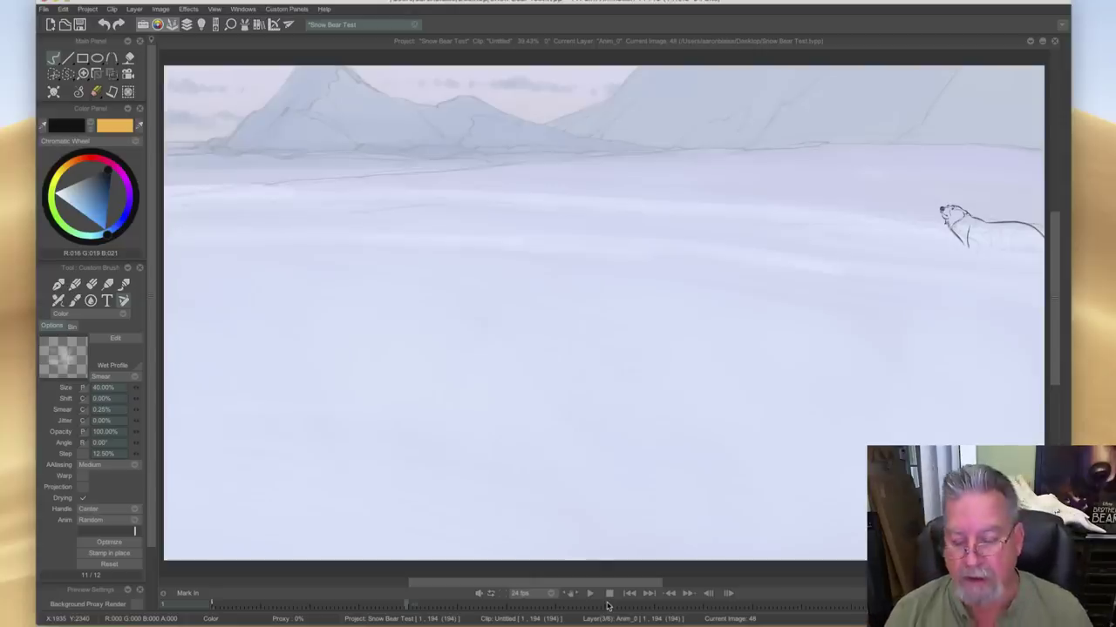
click(589, 594)
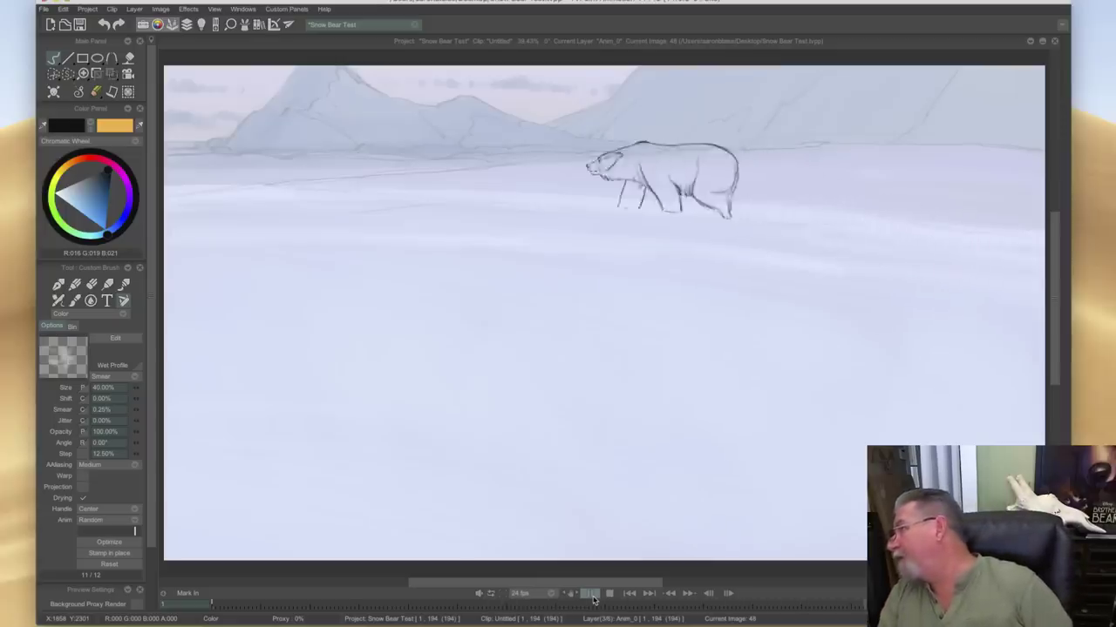
click(610, 593)
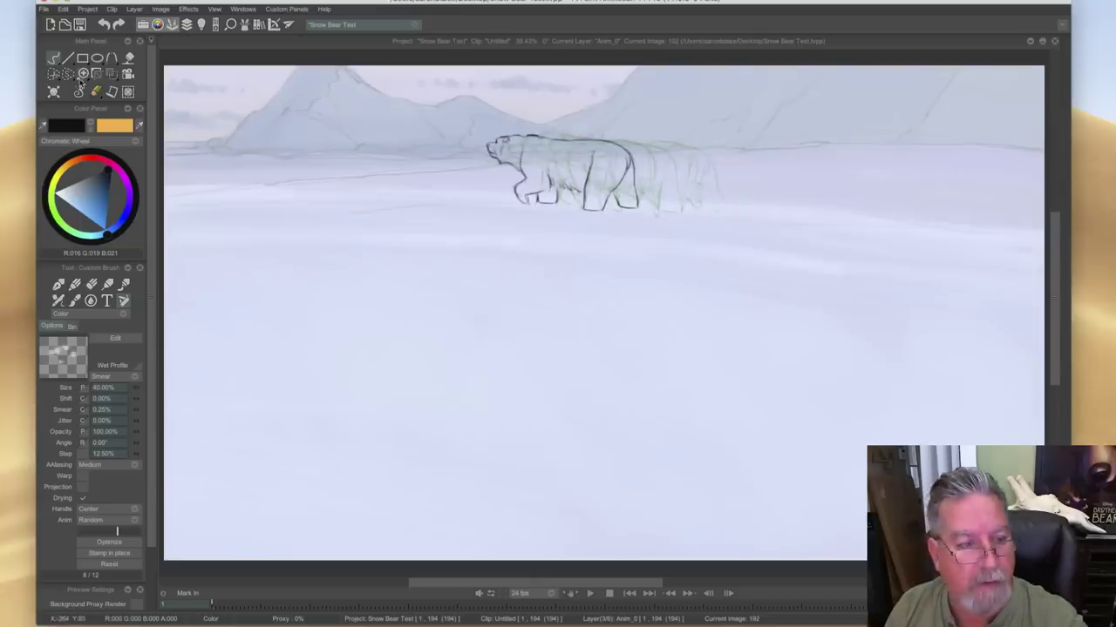
- Examine the bear's feet up close, then frame the whole bear with space ahead of its head
click(83, 76)
click(528, 197)
click(529, 197)
click(528, 197)
click(528, 197)
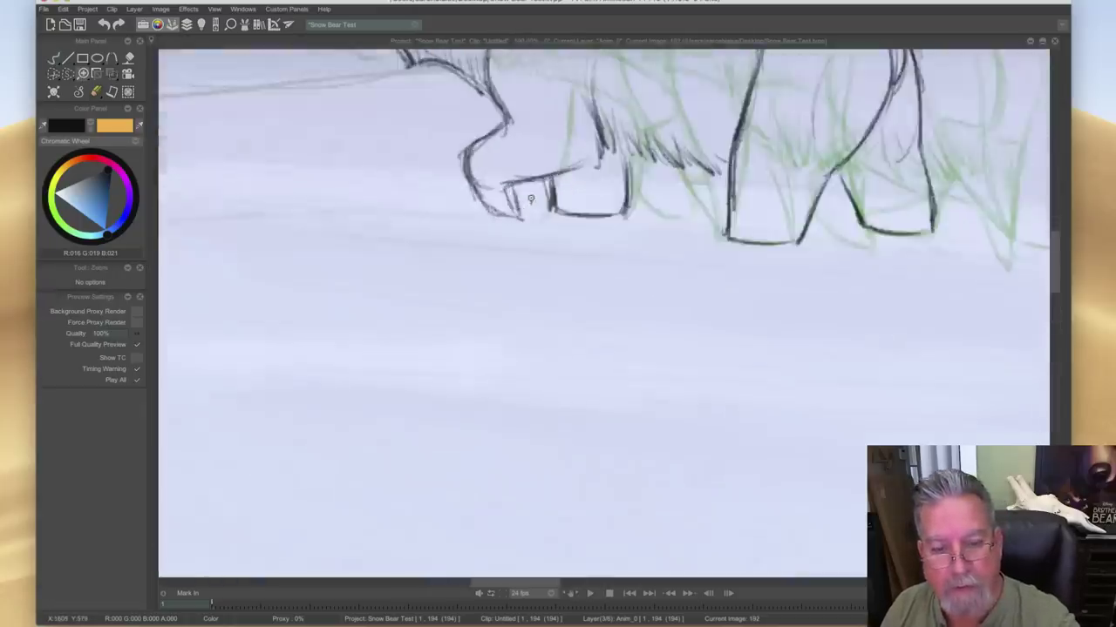
click(532, 201)
scroll(532, 201, up, 2)
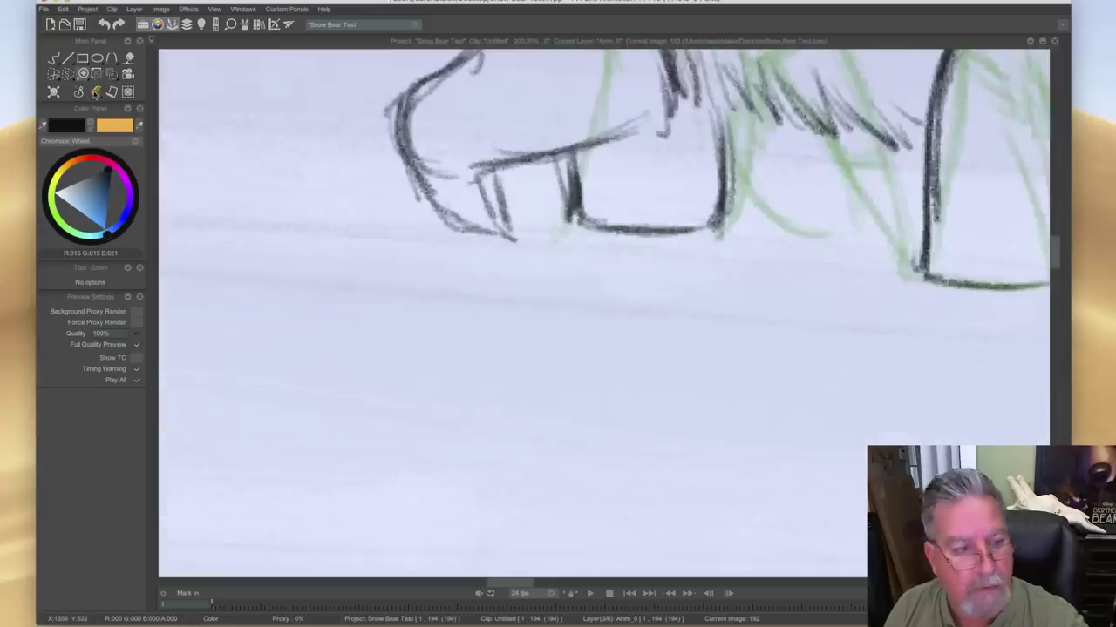
scroll(378, 207, down, 2)
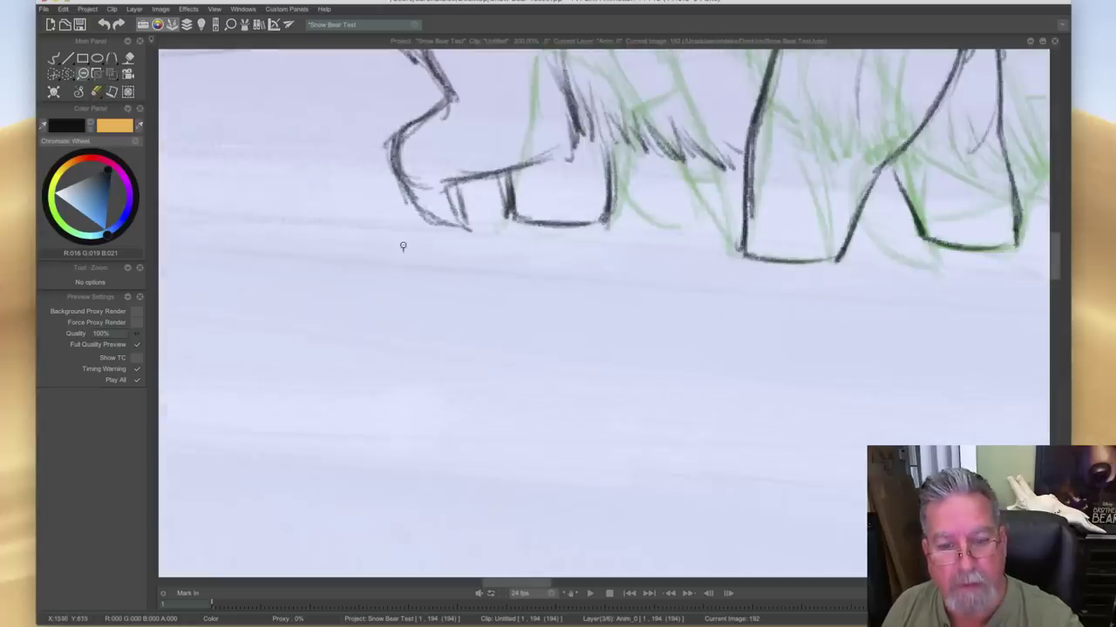
drag(1054, 264, 1051, 241)
scroll(398, 233, down, 1)
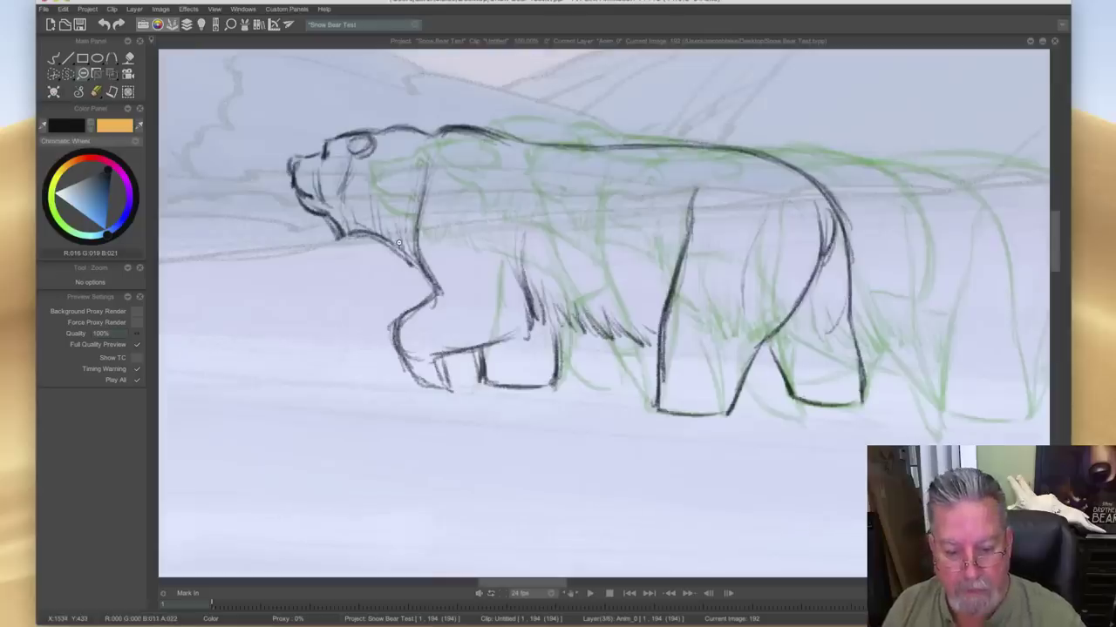
drag(513, 587, 496, 575)
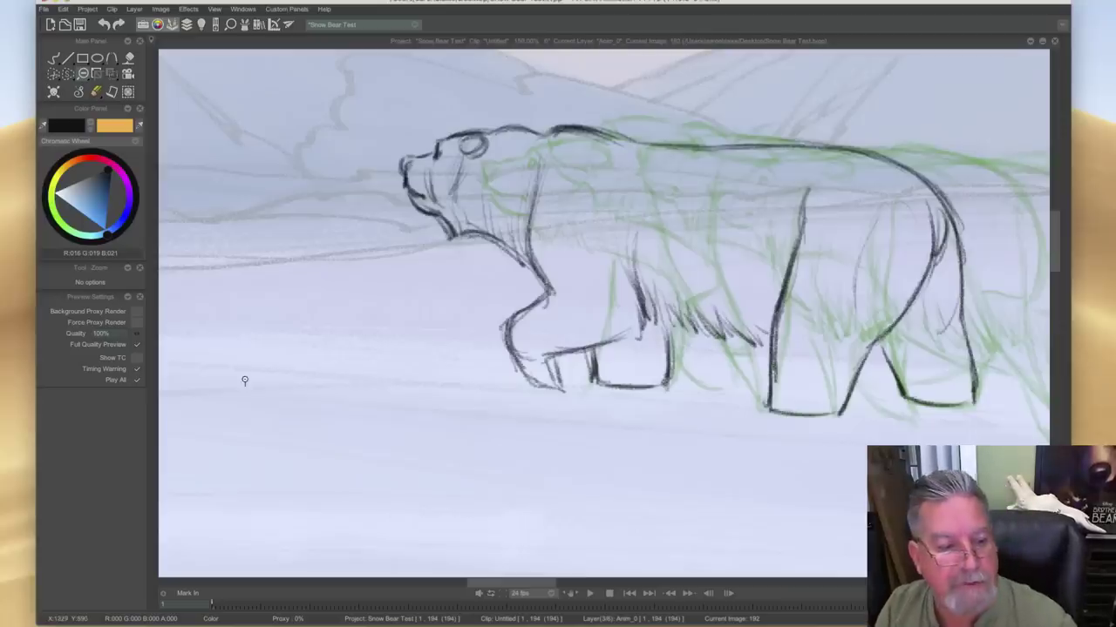
- Add a new blank drawing at frame 195 on the animation layer and extend its exposure to frame 200
drag(98, 98, 84, 114)
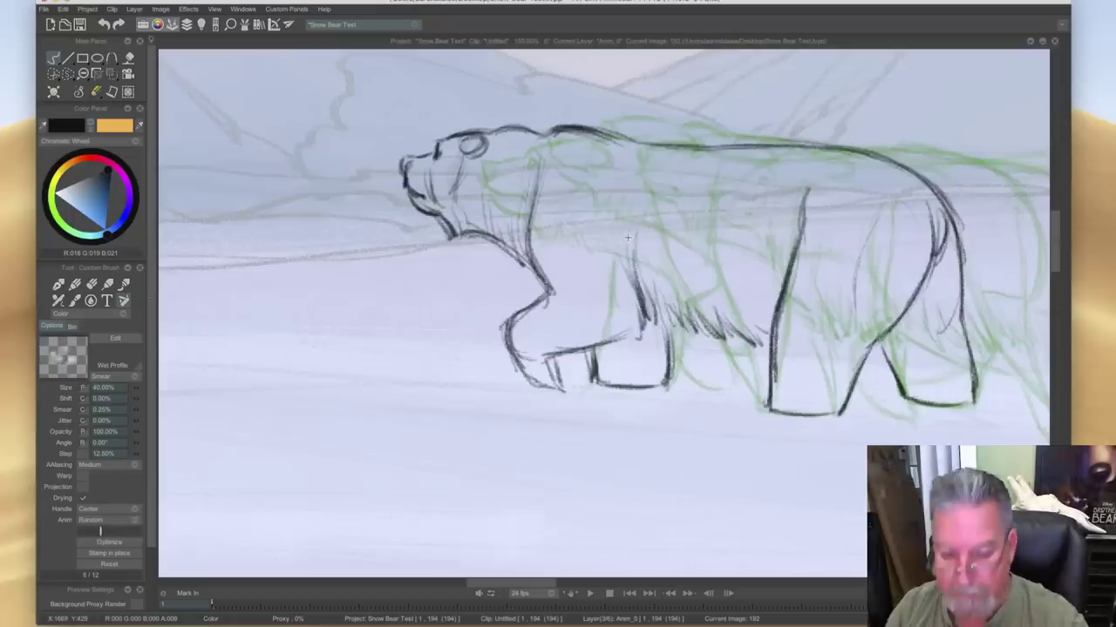
key(0)
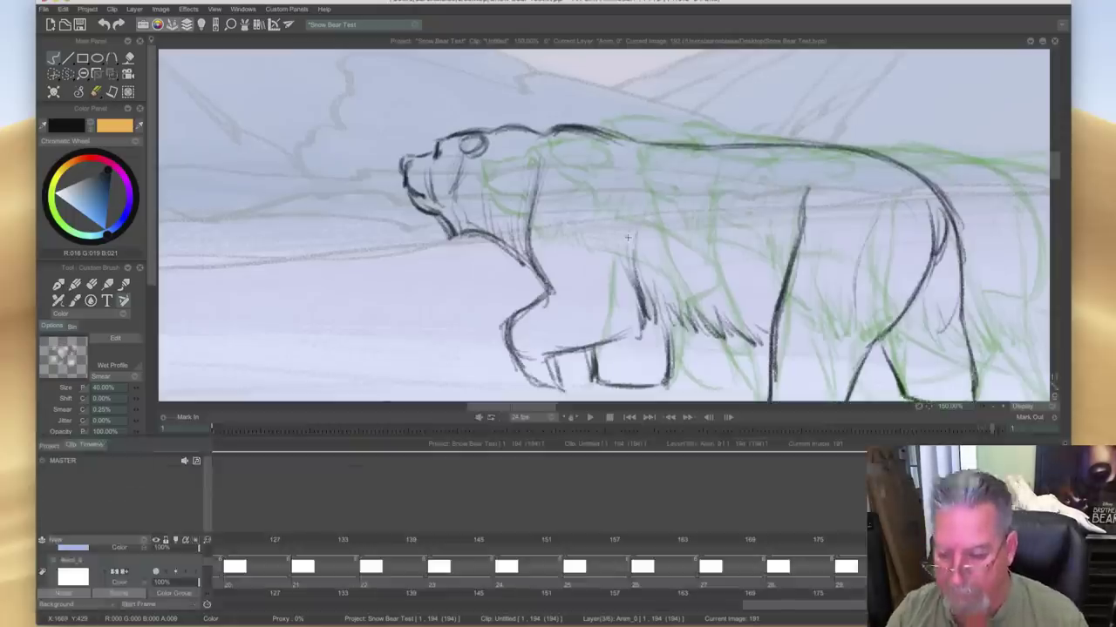
key(Right)
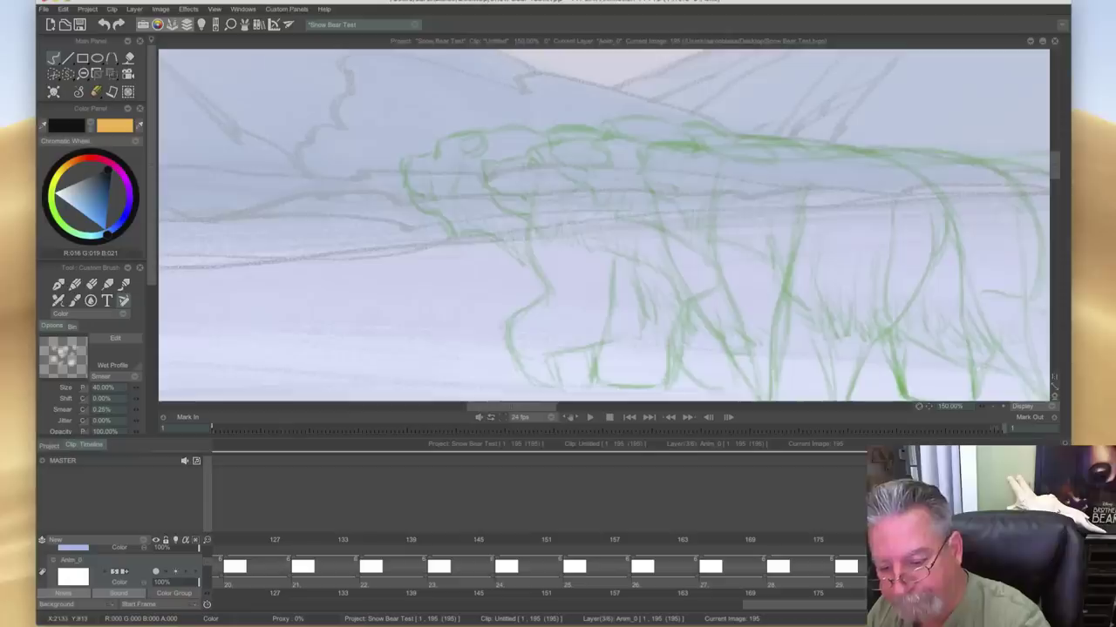
drag(1050, 568, 863, 583)
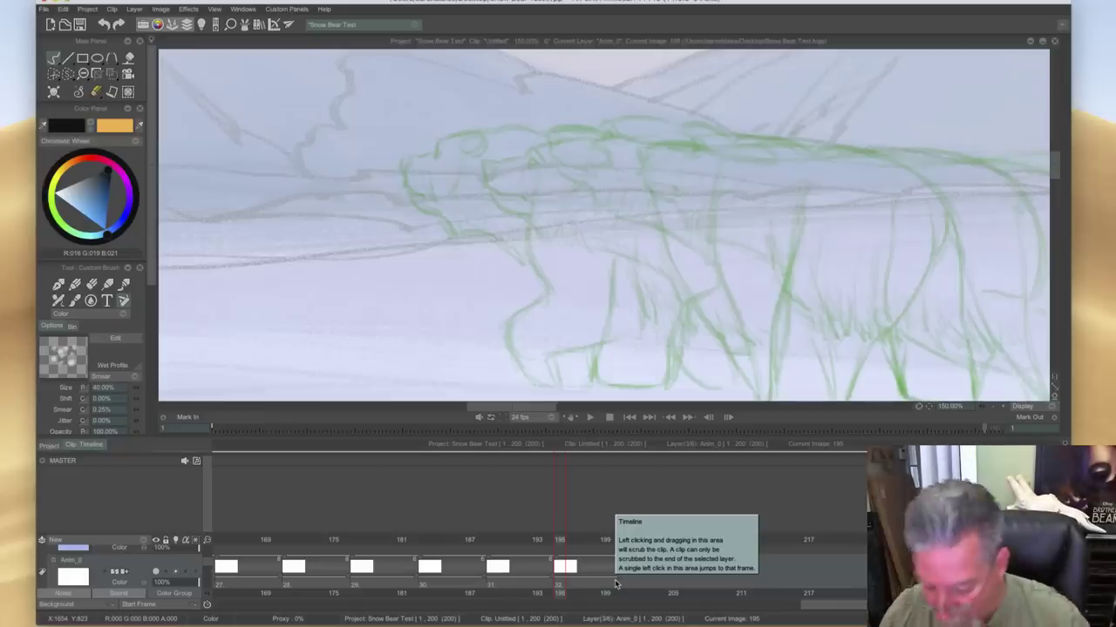
key(Tab)
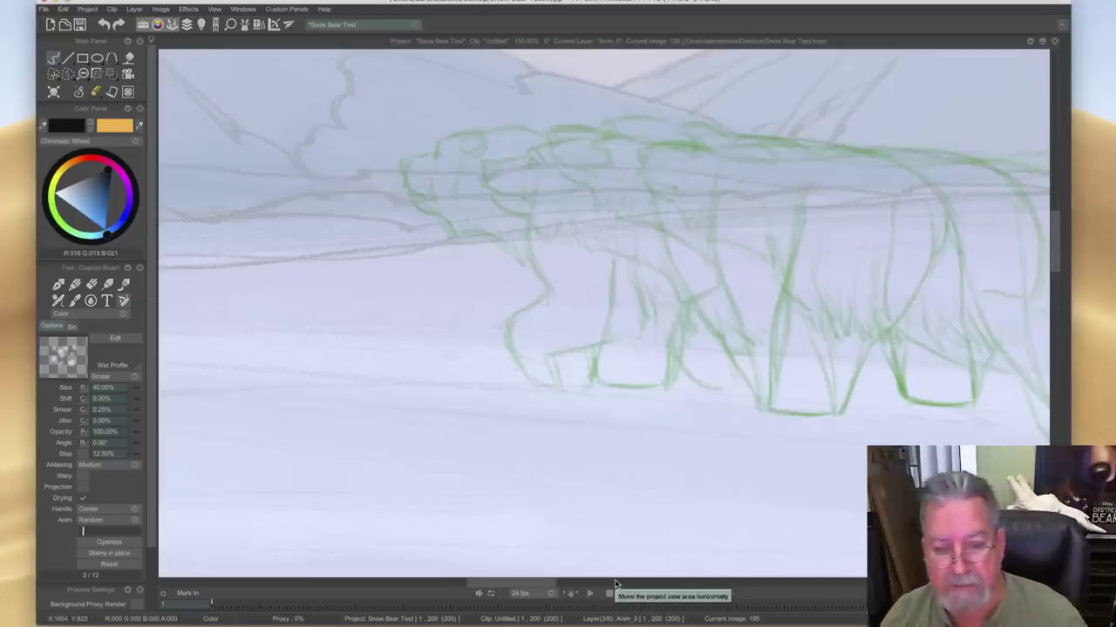
- On frame 195, draw the rear back line curving over the rump and down the hindquarters, ahead of the previous rump
key(Right)
key(Left)
key(Right)
key(Left)
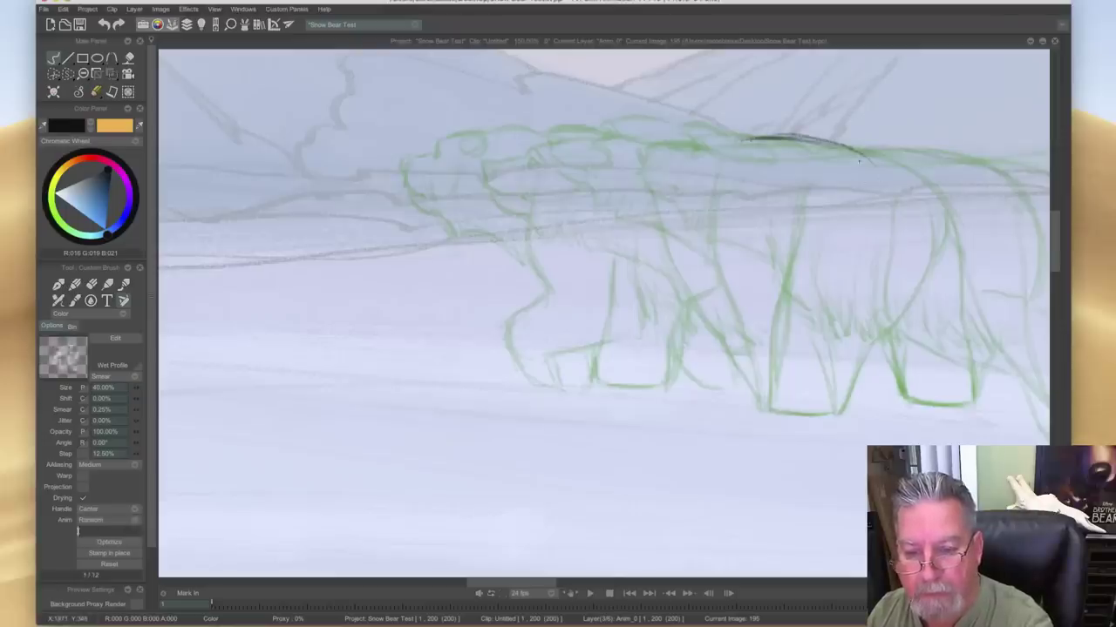
drag(866, 170, 895, 234)
mouse_move(781, 138)
mouse_down()
mouse_move(861, 163)
mouse_move(843, 152)
mouse_up()
mouse_move(712, 140)
mouse_down()
mouse_move(869, 172)
mouse_move(852, 157)
mouse_move(724, 138)
mouse_move(900, 239)
mouse_up()
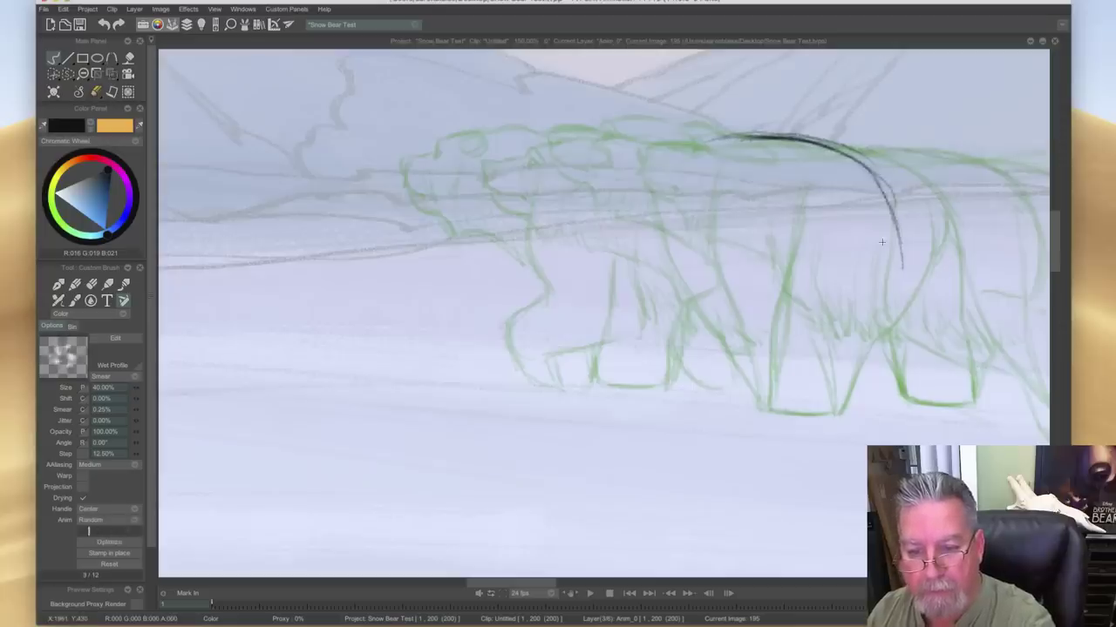
- Draw the front and back edges of the near hind leg down to the planted foot of the previous drawing
mouse_move(723, 190)
mouse_down()
mouse_move(736, 320)
mouse_move(755, 364)
mouse_up()
drag(731, 272, 764, 397)
drag(742, 334, 767, 413)
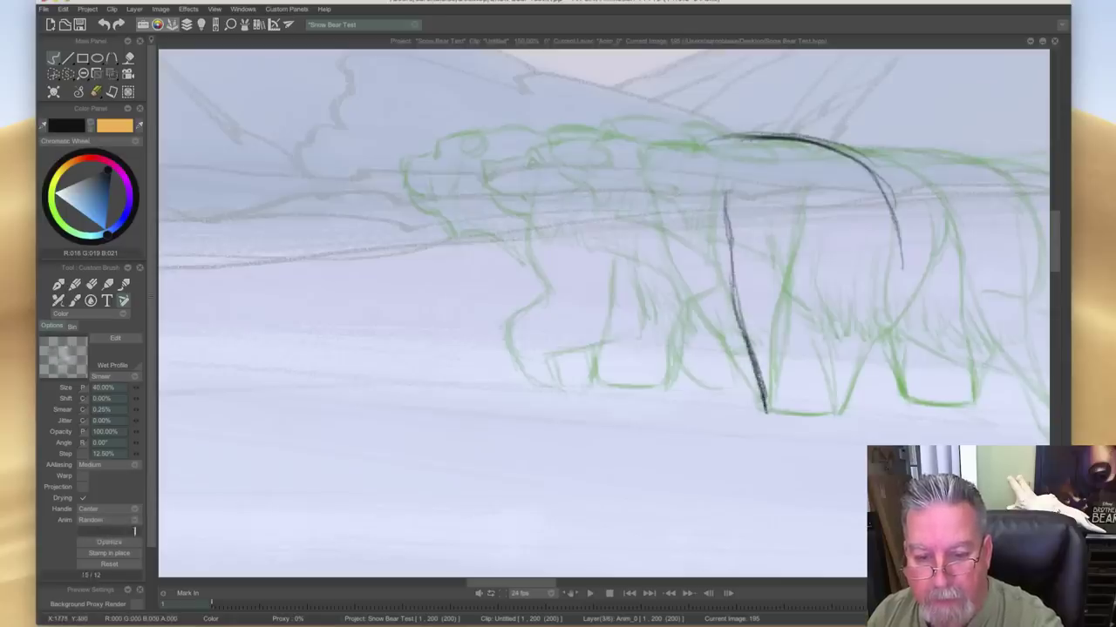
drag(724, 205, 740, 315)
mouse_move(868, 209)
mouse_down()
mouse_move(849, 311)
mouse_move(862, 266)
mouse_move(836, 331)
mouse_move(837, 396)
mouse_up()
mouse_move(842, 333)
mouse_down()
mouse_move(835, 413)
mouse_move(854, 317)
mouse_up()
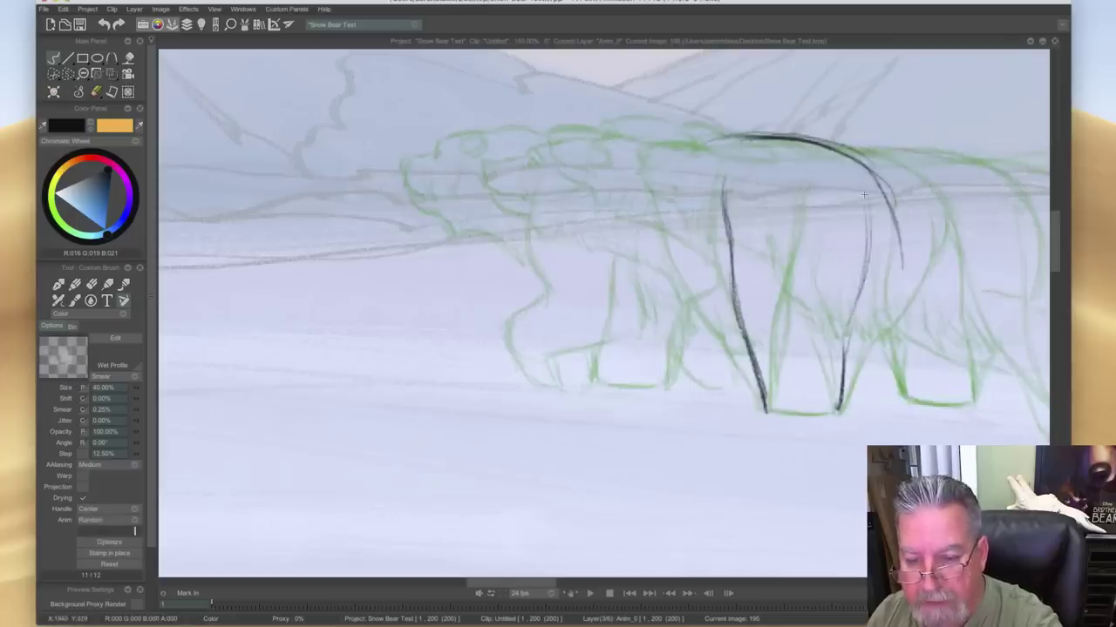
- Strengthen the upper back edge of the near hind leg on frame 195 and compare it with the previous drawing
drag(864, 194, 869, 265)
mouse_move(865, 190)
mouse_down()
mouse_move(870, 252)
mouse_move(870, 242)
mouse_up()
key(Left)
key(Right)
key(Left)
key(Right)
key(Left)
key(Right)
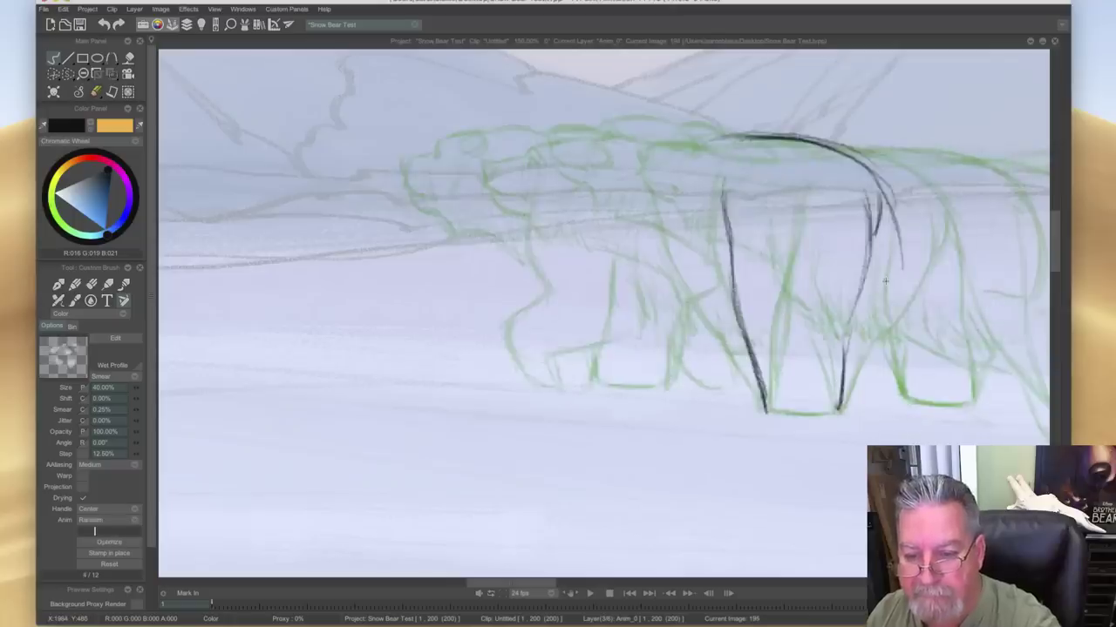
- Draw the back line forward from the rump through the dip to the shoulder, checking it against the neighbouring drawings
mouse_move(867, 170)
mouse_down()
mouse_move(776, 138)
mouse_move(791, 145)
mouse_move(688, 147)
mouse_up()
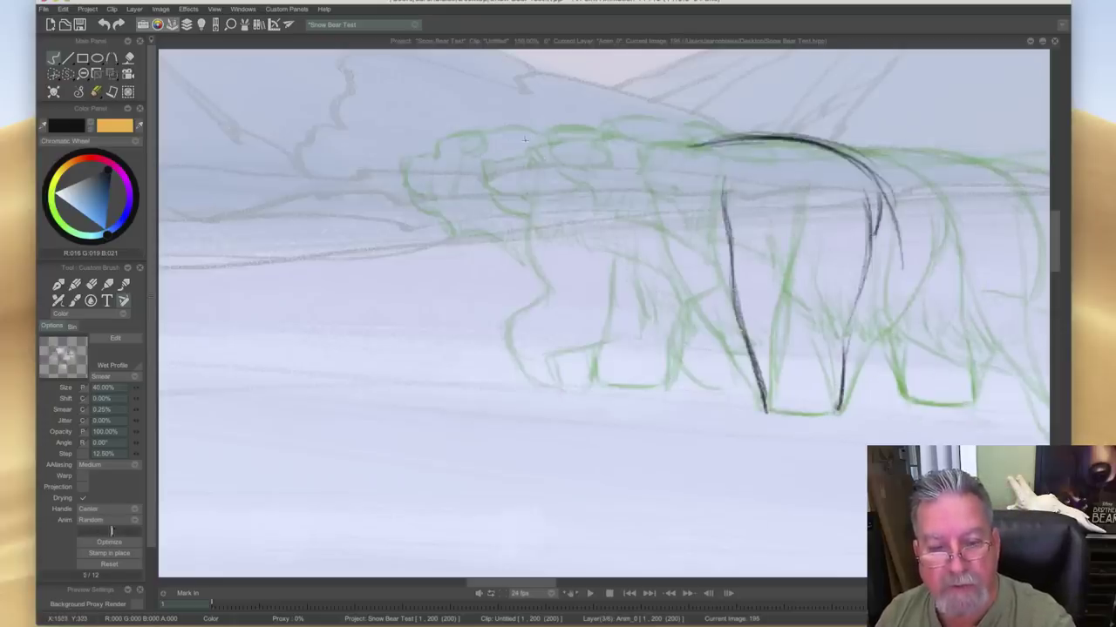
mouse_move(502, 136)
mouse_down()
mouse_move(626, 153)
mouse_move(742, 141)
mouse_up()
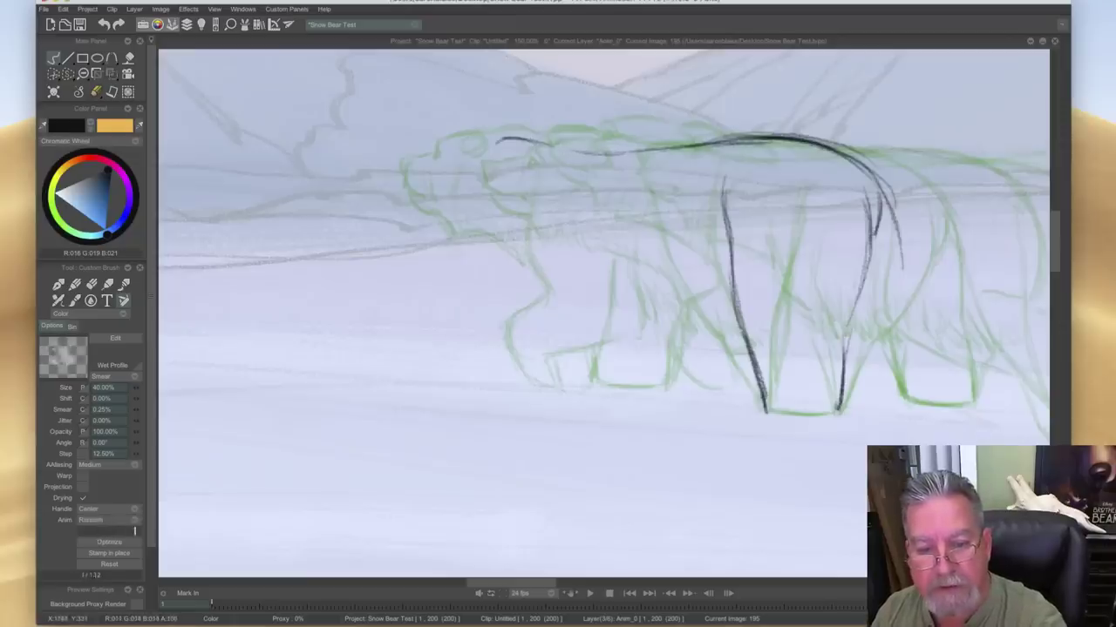
drag(553, 150, 760, 137)
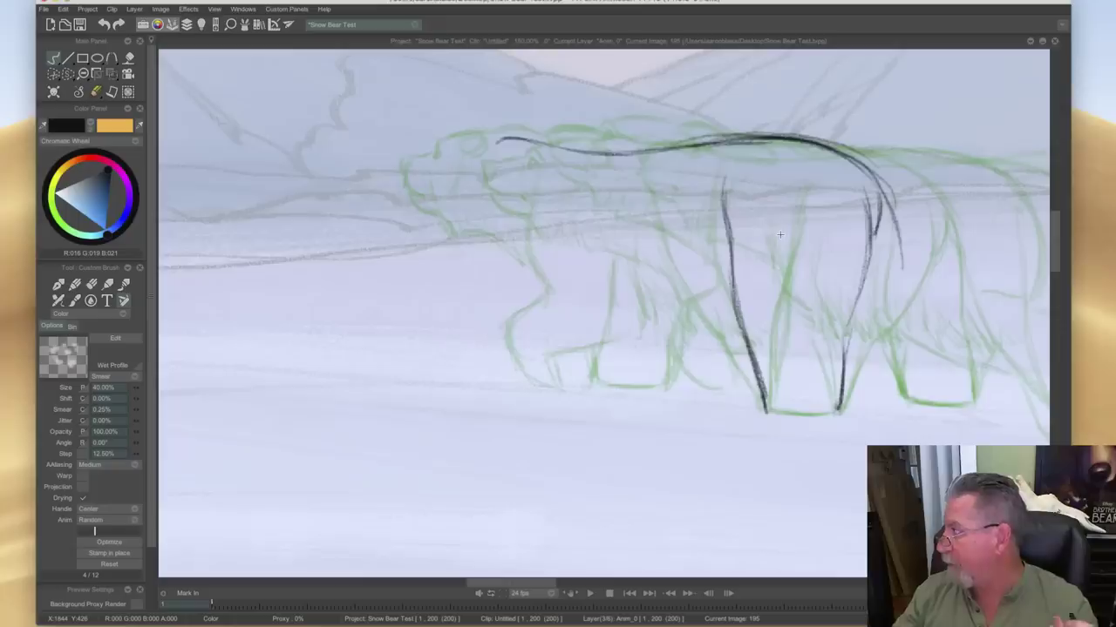
key(Right)
key(Left)
key(Right)
key(Left)
key(Right)
key(Left)
- Draw the back of the thigh below the rump and the lower far hind leg down to its toe
mouse_move(885, 198)
mouse_down()
mouse_move(897, 272)
mouse_move(890, 297)
mouse_up()
key(Left)
key(Right)
mouse_move(907, 341)
mouse_down()
mouse_move(904, 384)
mouse_move(913, 284)
mouse_move(901, 388)
mouse_up()
drag(908, 290, 900, 405)
- Flip between frame 195 and the previous drawing to examine how the back and hind legs move
key(Left)
key(Right)
key(Left)
key(Right)
key(Left)
key(Right)
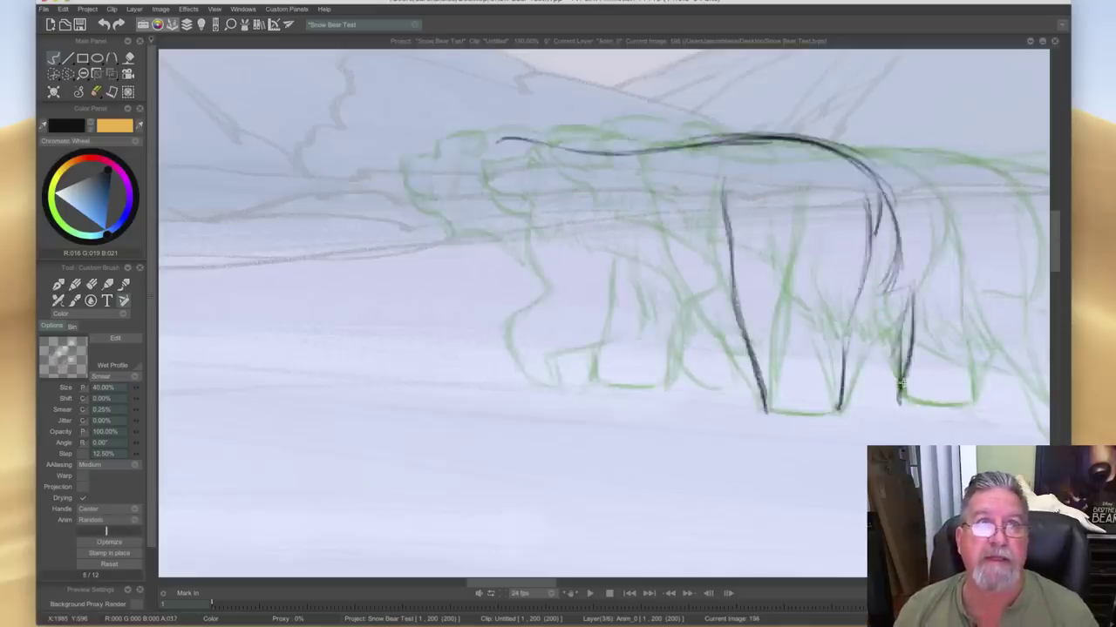
key(Left)
key(Right)
key(Left)
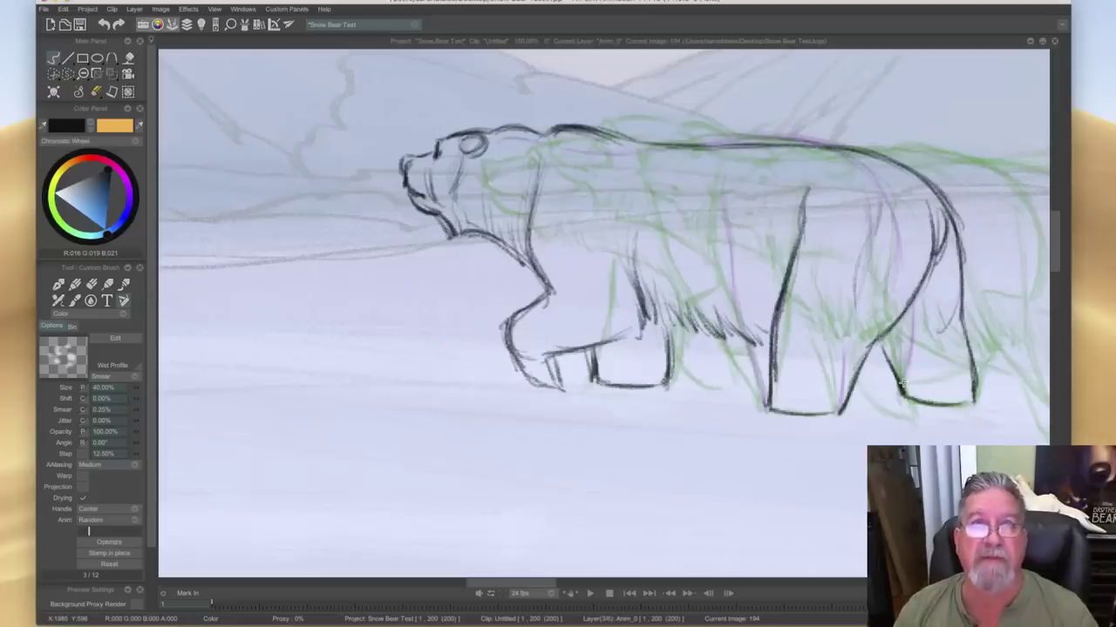
key(Right)
key(Left)
key(Right)
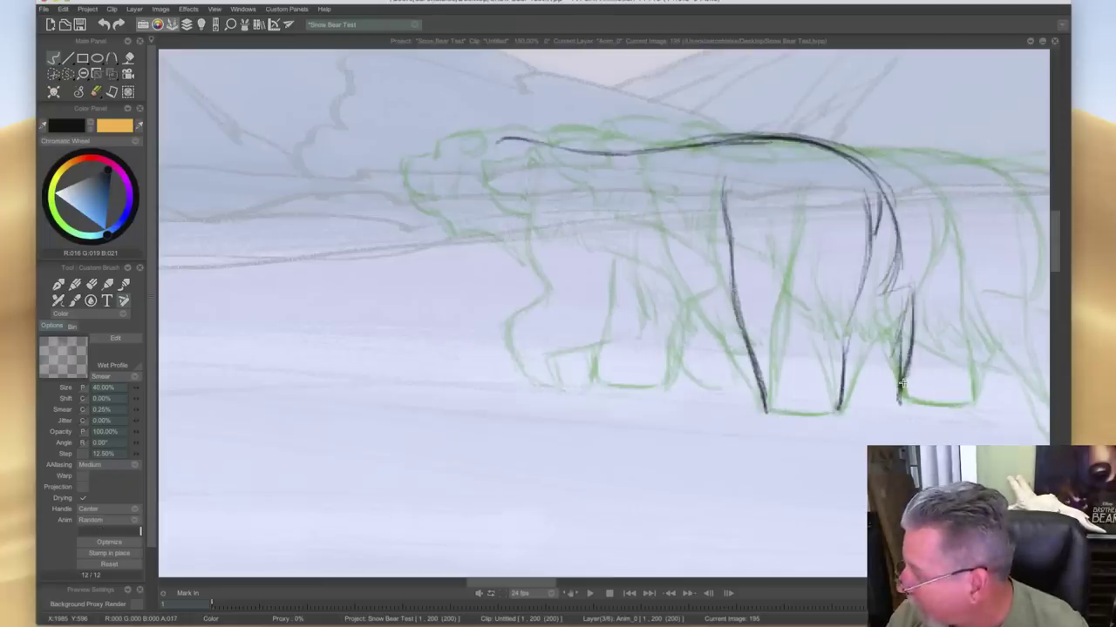
key(Left)
key(Right)
key(Left)
key(Left)
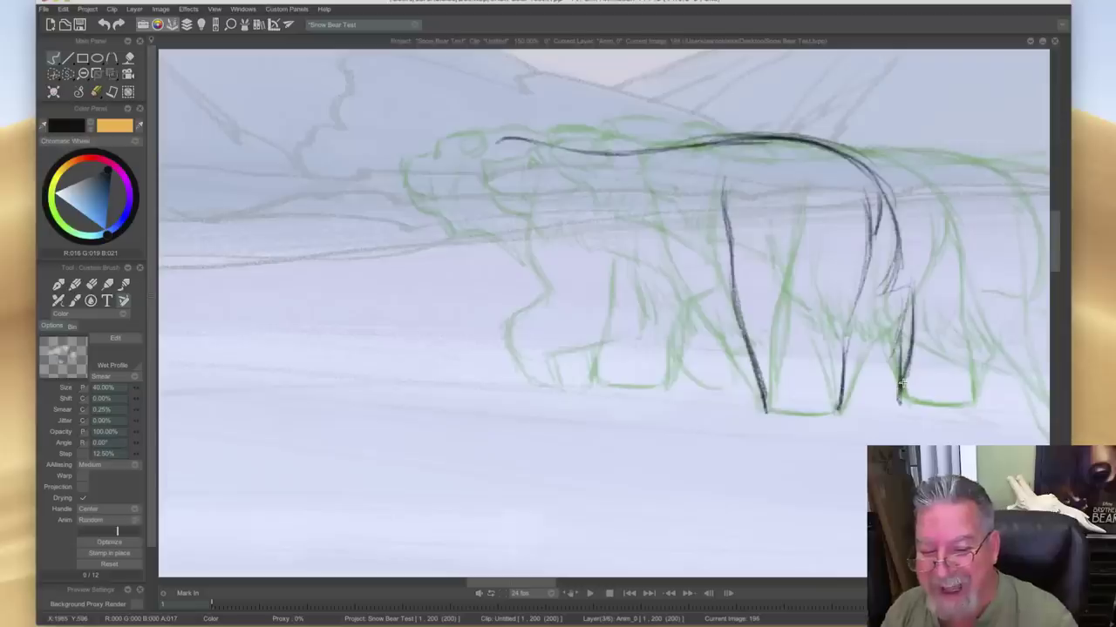
- Darken the rump and far hind leg down to the toe, and join the two hind legs with a short line
drag(880, 192, 901, 262)
drag(897, 221, 890, 285)
mouse_move(896, 240)
mouse_down()
mouse_move(879, 296)
mouse_move(905, 283)
mouse_move(904, 317)
mouse_move(851, 364)
mouse_move(886, 368)
mouse_move(875, 351)
mouse_move(894, 403)
mouse_up()
drag(884, 365, 896, 409)
drag(846, 363, 877, 358)
key(Left)
key(Right)
key(Left)
key(Right)
key(Left)
key(Right)
key(Left)
key(Right)
- Draw the front edge of the forward-reaching near foreleg from the shoulder down to the foot
mouse_move(466, 237)
mouse_down()
mouse_move(486, 185)
mouse_move(455, 268)
mouse_up()
key(Left)
key(Right)
drag(476, 190, 454, 299)
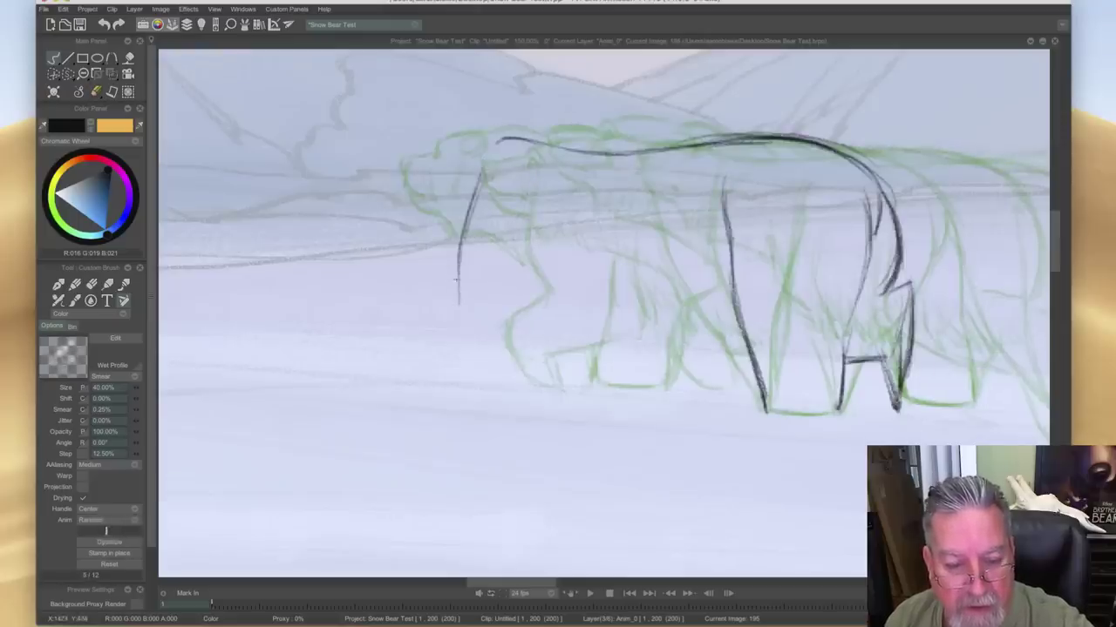
drag(436, 348, 424, 401)
key(Left)
key(Right)
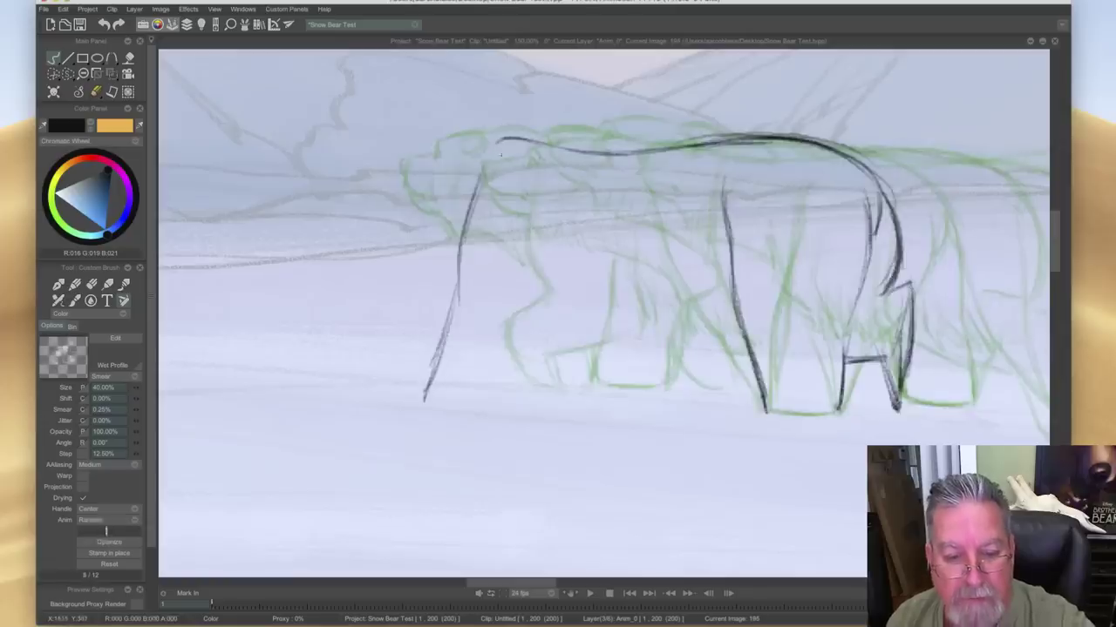
- Reinforce the top of the shoulder and darken the front edge of the near foreleg
drag(504, 140, 544, 146)
drag(497, 145, 570, 152)
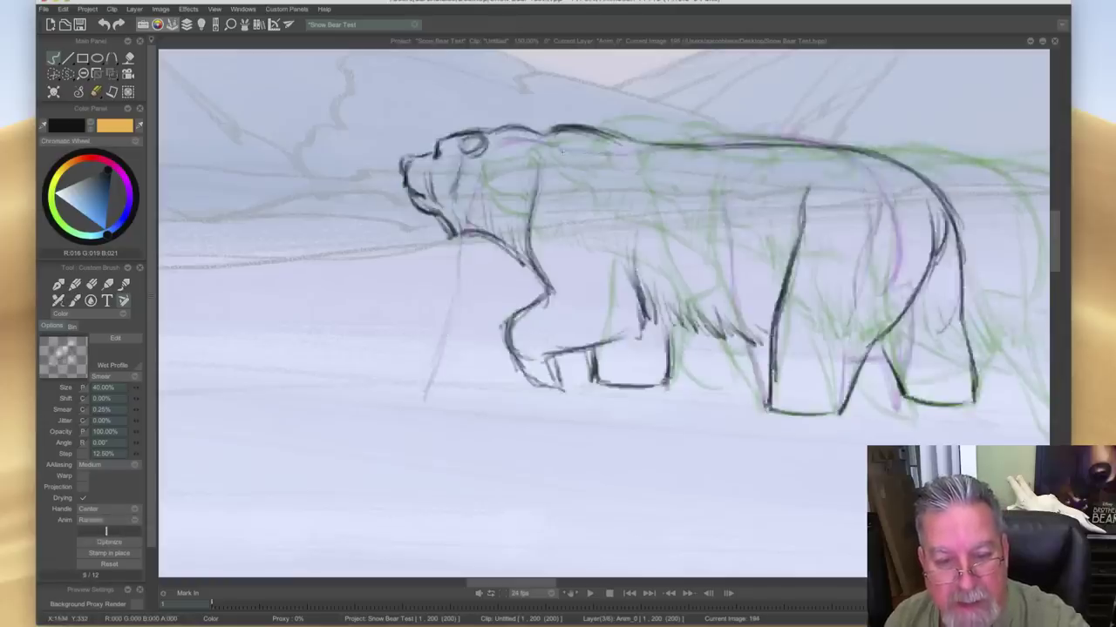
key(Left)
key(Right)
drag(480, 182, 433, 394)
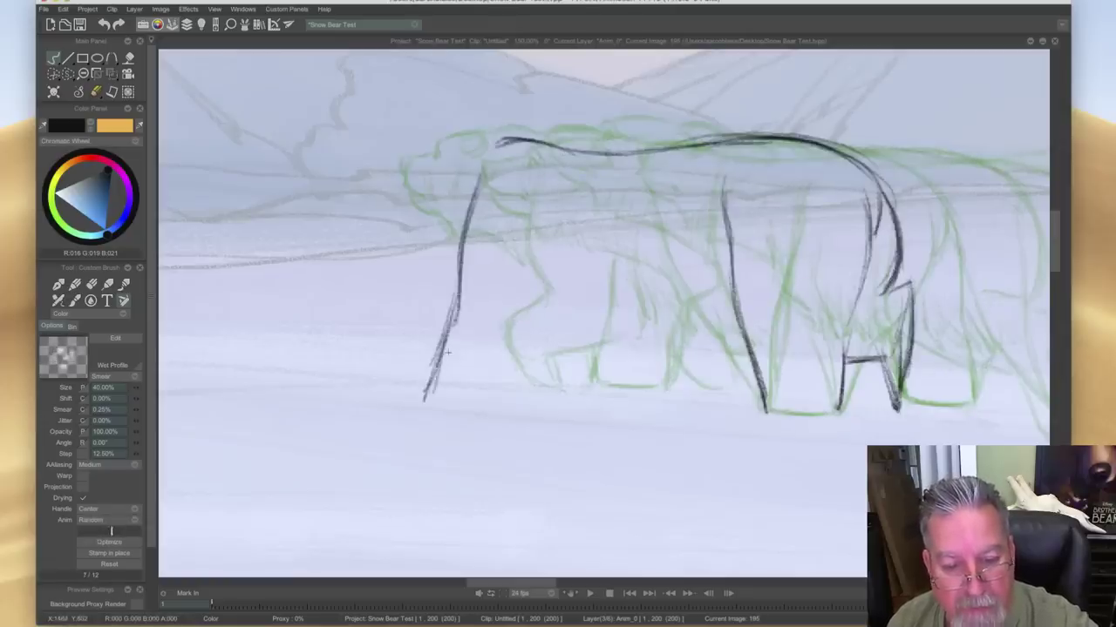
key(Left)
key(Right)
- Draw the back edge of the near foreleg with elbow fur, and thicken the front edge near the foot
drag(549, 281, 545, 307)
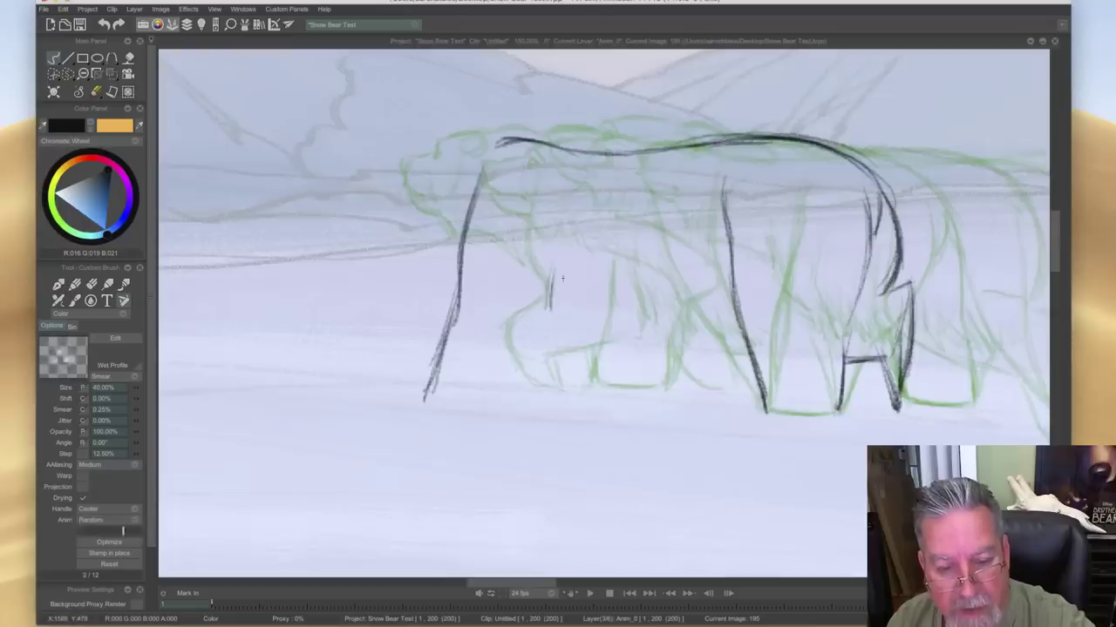
drag(573, 270, 513, 403)
key(Left)
key(Right)
drag(537, 345, 512, 403)
drag(451, 336, 431, 392)
key(Left)
key(Right)
key(Left)
key(Right)
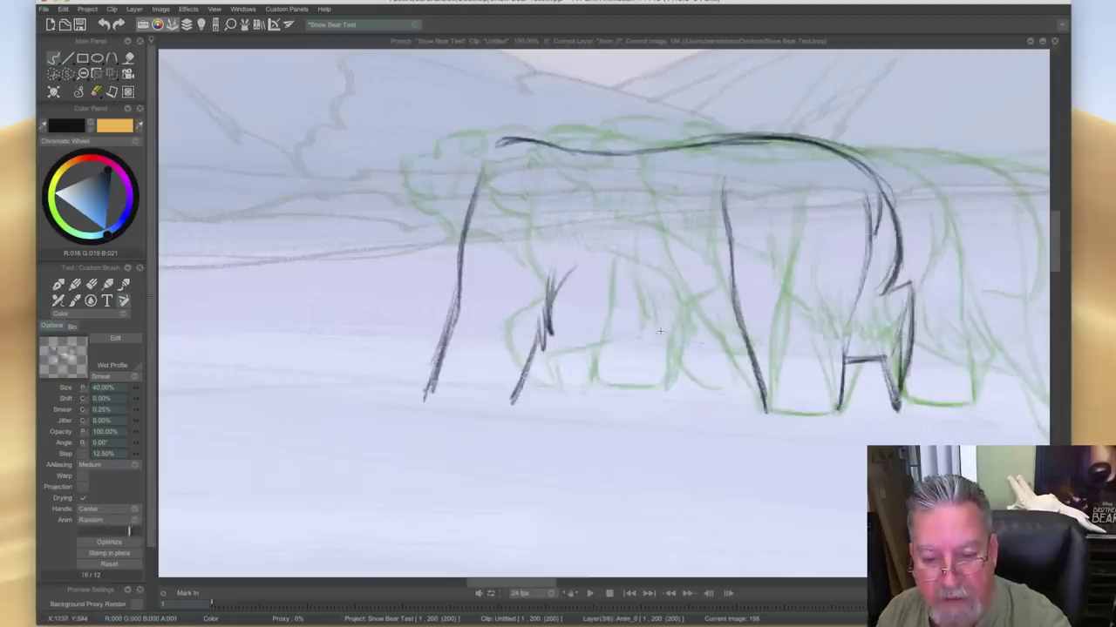
- Draw the shaggy belly fur line from behind the near foreleg's elbow back to the near hind leg
mouse_move(557, 301)
mouse_down()
mouse_move(599, 320)
mouse_move(593, 306)
mouse_move(616, 308)
mouse_move(640, 332)
mouse_move(630, 289)
mouse_move(652, 336)
mouse_move(648, 310)
mouse_move(677, 335)
mouse_move(674, 308)
mouse_move(734, 355)
mouse_move(719, 323)
mouse_move(746, 351)
mouse_up()
mouse_move(602, 322)
mouse_down()
mouse_move(582, 305)
mouse_move(554, 308)
mouse_move(599, 314)
mouse_up()
key(Left)
key(Right)
key(Left)
key(Right)
- Draw the front and back edges and the sole of the far foreleg, matching the planted foot of the previous drawing
drag(662, 341, 667, 380)
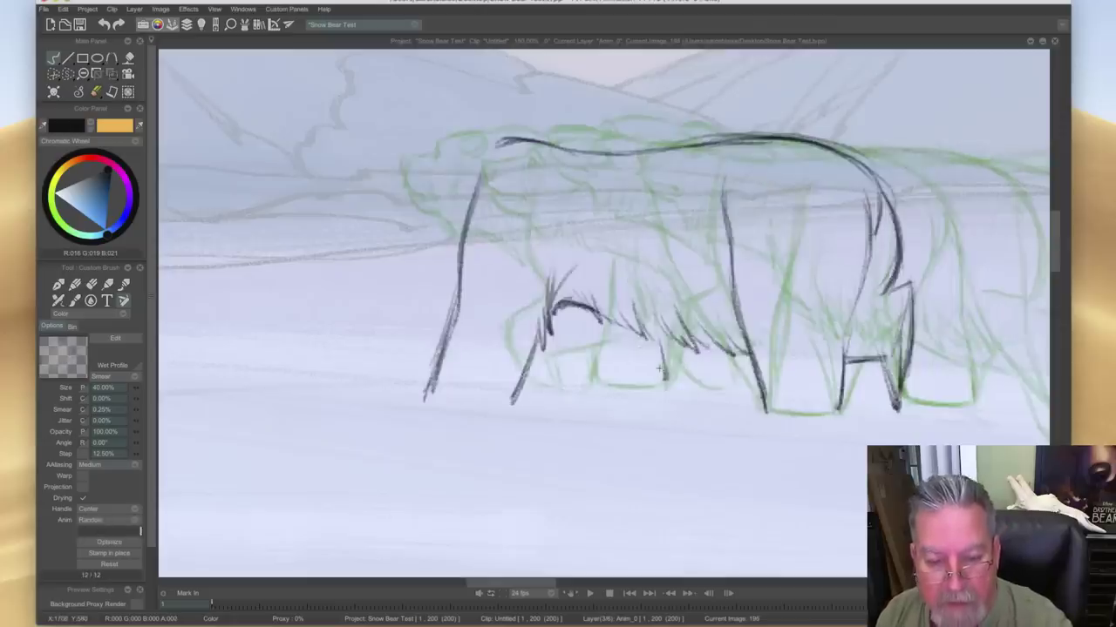
key(Left)
key(Right)
mouse_move(582, 324)
mouse_down()
mouse_move(596, 380)
mouse_move(596, 366)
mouse_up()
drag(661, 387, 608, 380)
key(Left)
key(Right)
key(Left)
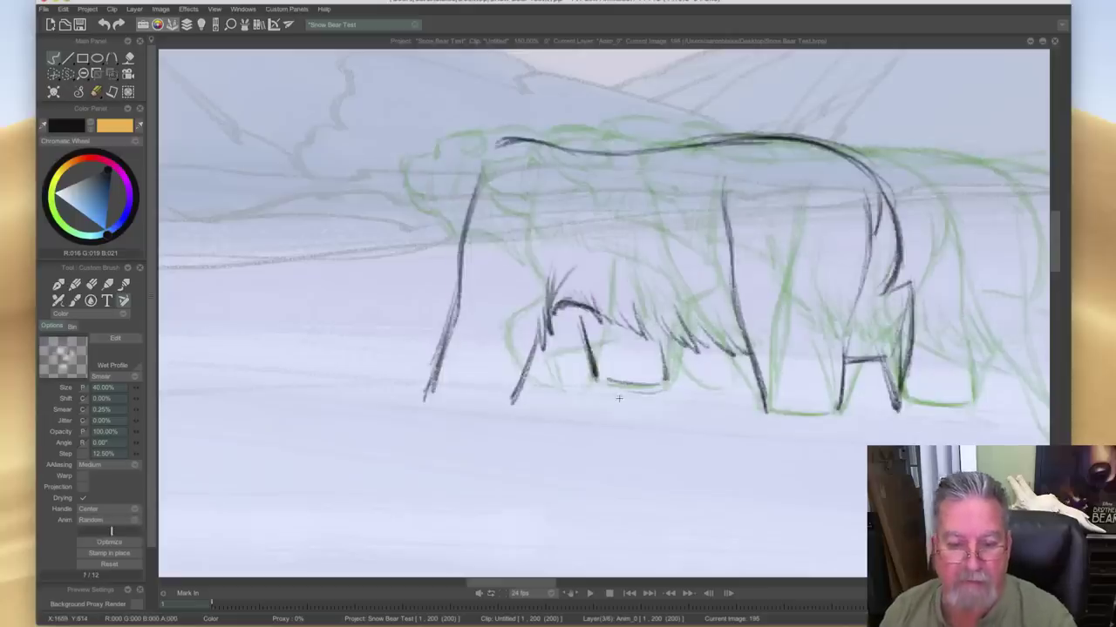
key(Right)
drag(575, 317, 596, 371)
mouse_move(668, 343)
mouse_down()
mouse_move(663, 381)
mouse_move(594, 376)
mouse_up()
key(Left)
key(Right)
key(Left)
key(Right)
- Draw the sole of the planted near hind foot and check it against the previous drawing
drag(830, 413, 776, 409)
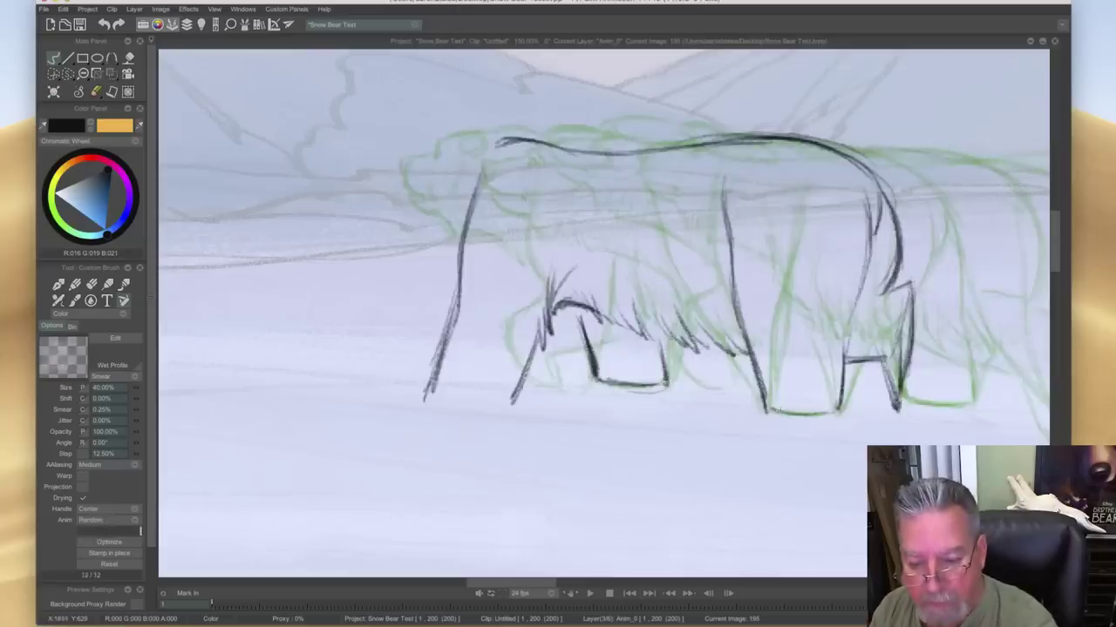
key(Left)
key(Right)
key(Left)
key(Right)
key(Left)
key(Right)
- Darken the shoulder's front edge and draw the top of the head extending forward from it, comparing with the previous drawing
drag(492, 144, 462, 231)
key(Left)
key(Right)
drag(479, 137, 446, 138)
key(Left)
key(Right)
key(Left)
key(Right)
key(Left)
key(Right)
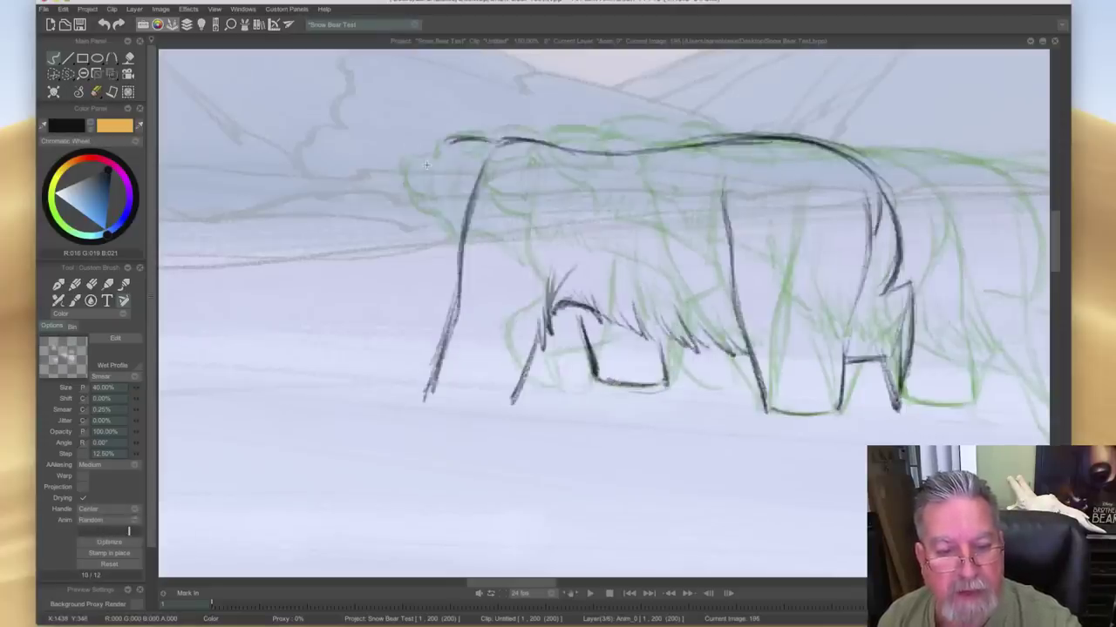
key(Left)
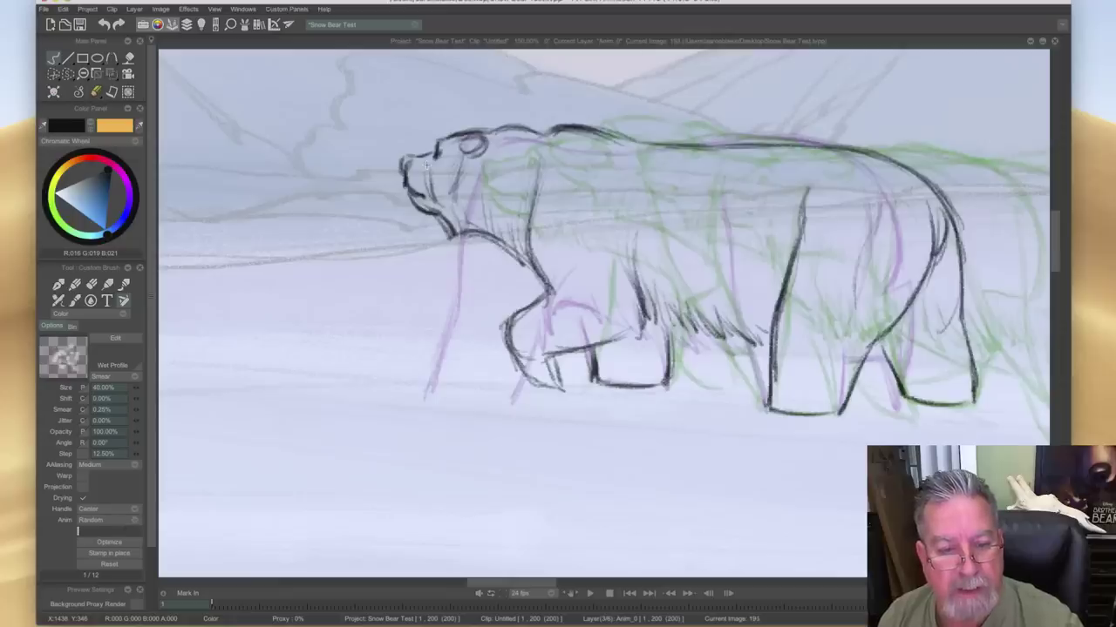
key(Right)
key(Left)
key(Right)
- Draw the curved cheek line below the top of the head and the throat line running back to the chest
mouse_move(499, 142)
mouse_down()
mouse_move(440, 137)
mouse_move(422, 202)
mouse_up()
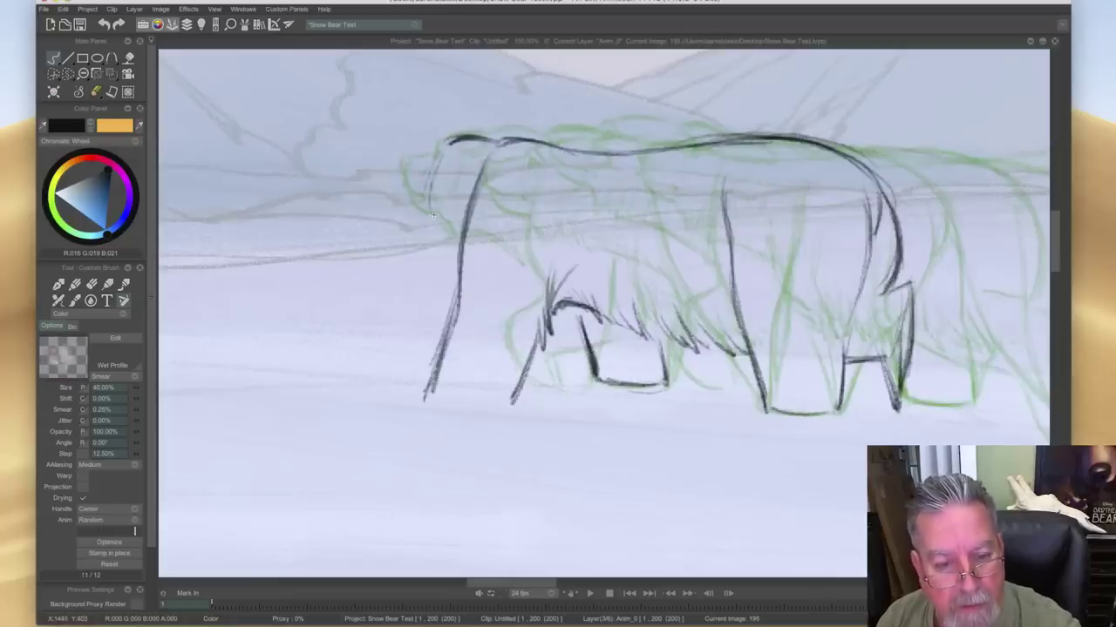
key(Left)
key(Right)
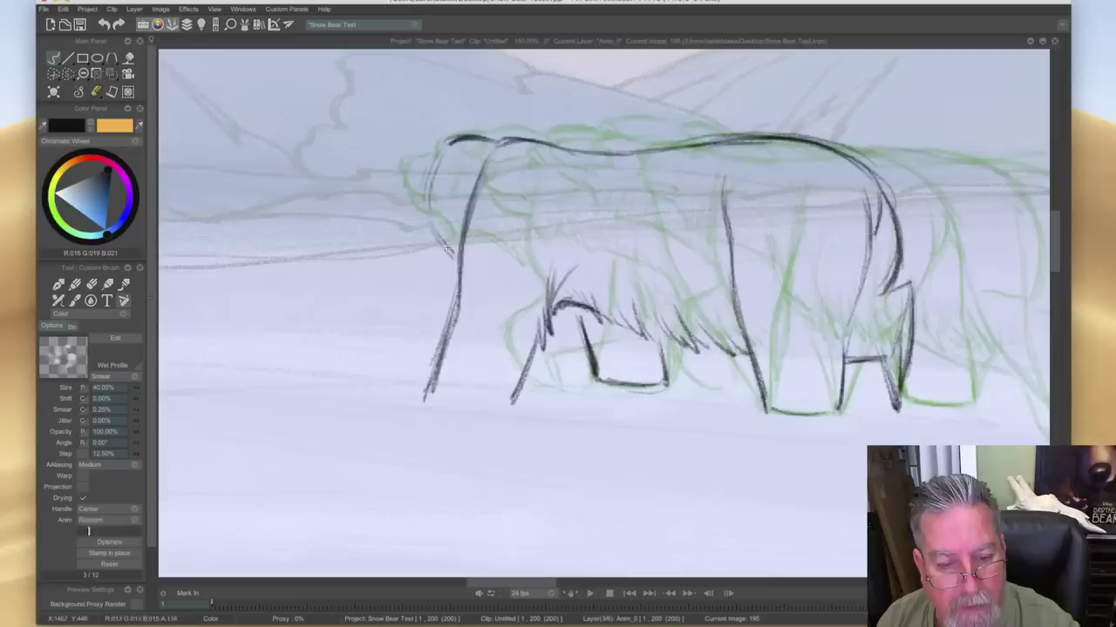
key(Left)
key(Right)
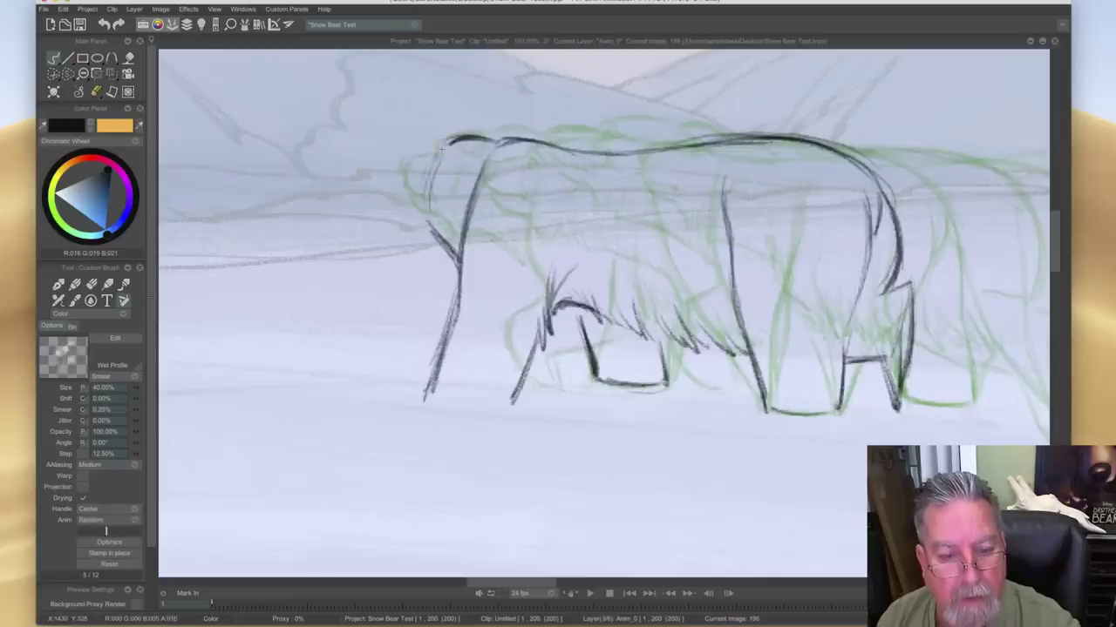
- Draw a small round ear at the front end of the head's top line
drag(449, 142, 436, 153)
key(Left)
key(Left)
key(Right)
key(Left)
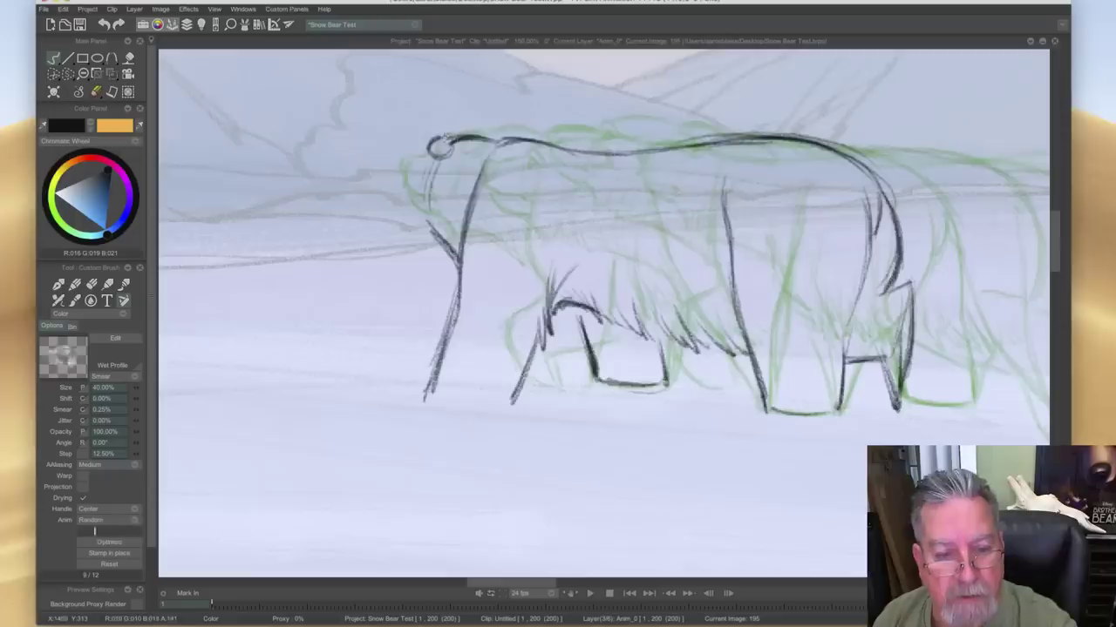
key(Right)
key(Left)
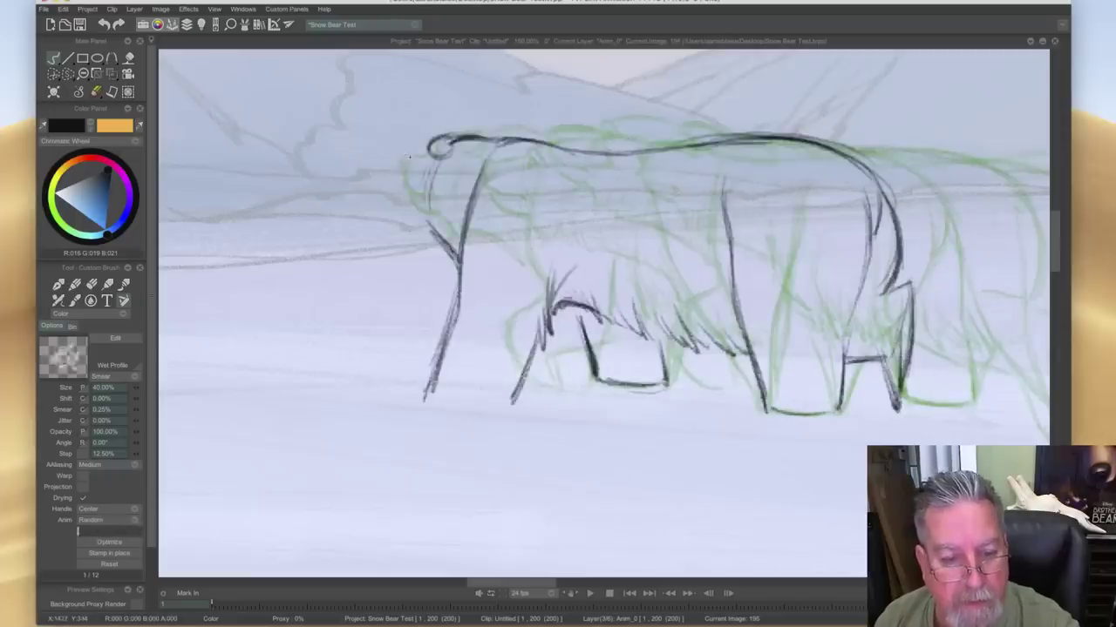
- Draw the face profile from forehead to jaw, darken the nose, and thicken the lower jaw line
mouse_move(421, 154)
mouse_down()
mouse_move(408, 177)
mouse_move(423, 147)
mouse_move(413, 213)
mouse_move(425, 229)
mouse_up()
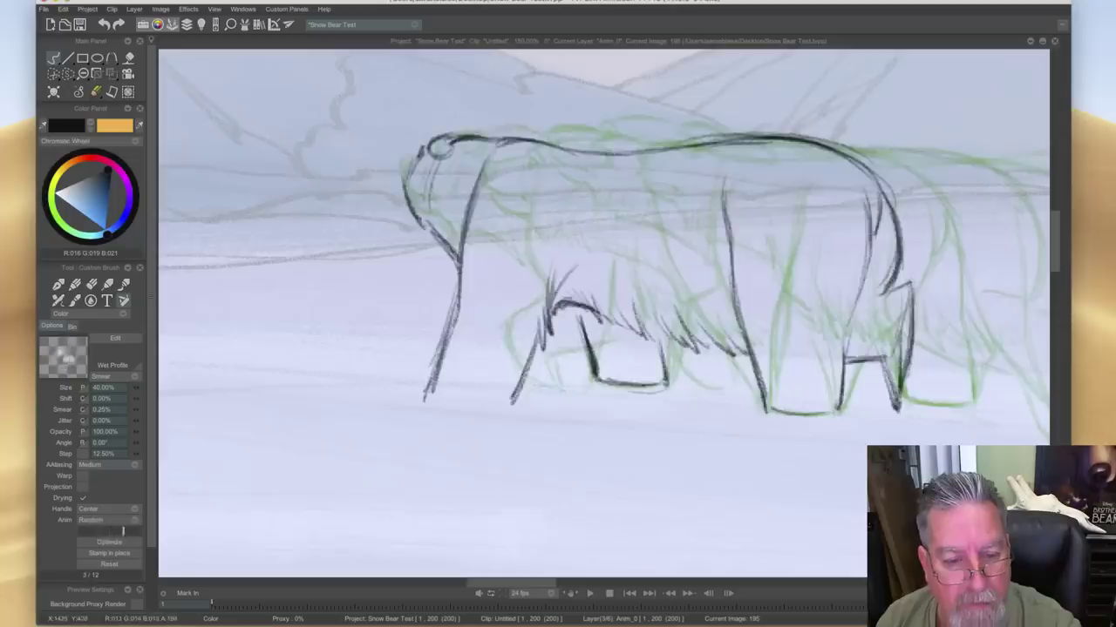
key(Right)
key(Left)
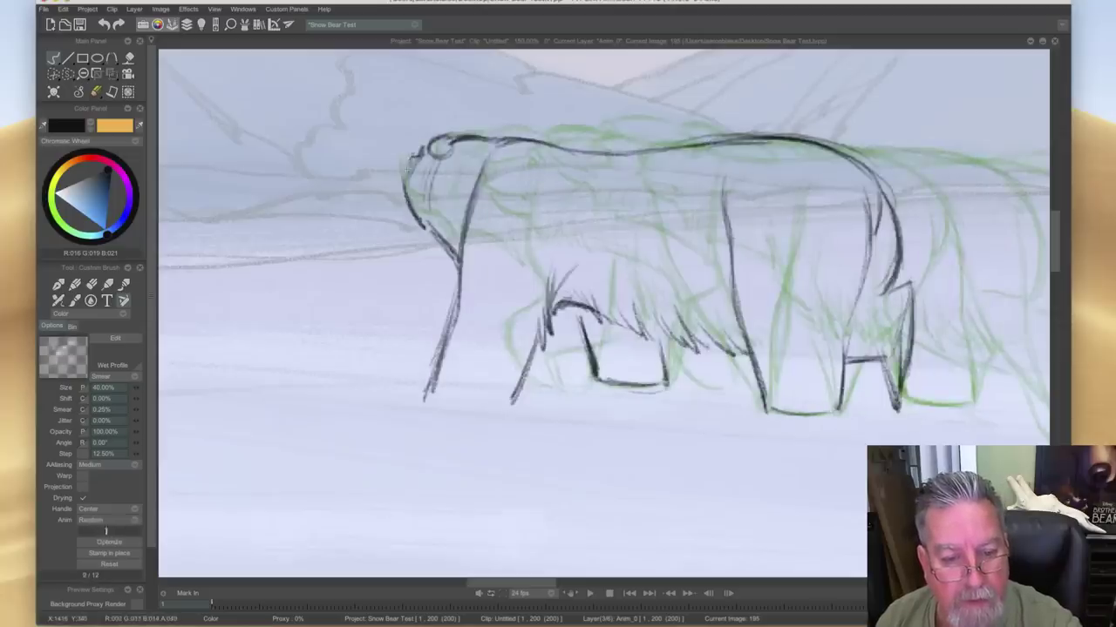
mouse_move(407, 160)
mouse_down()
mouse_move(417, 155)
mouse_move(406, 171)
mouse_up()
drag(420, 223, 451, 257)
key(Left)
key(Right)
key(Right)
key(Left)
- Add cheek and throat fur strokes behind the face, and darken the muzzle's front edge
mouse_move(437, 155)
mouse_down()
mouse_move(431, 209)
mouse_move(457, 249)
mouse_up()
key(Right)
key(Left)
key(Right)
key(Left)
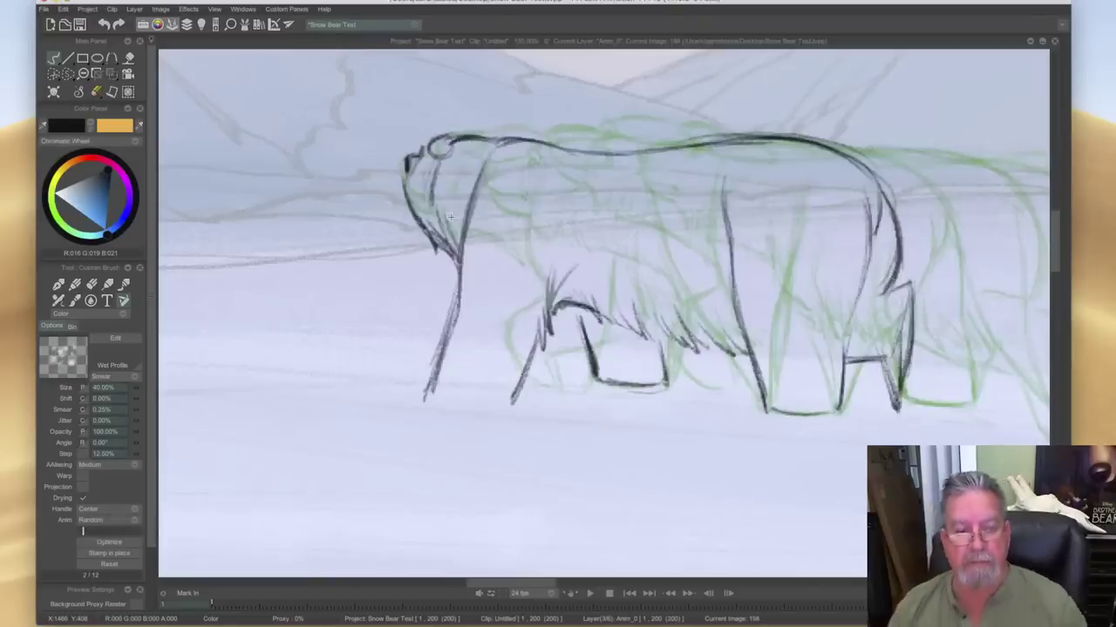
drag(405, 177, 422, 210)
key(Left)
key(Right)
key(Left)
key(Right)
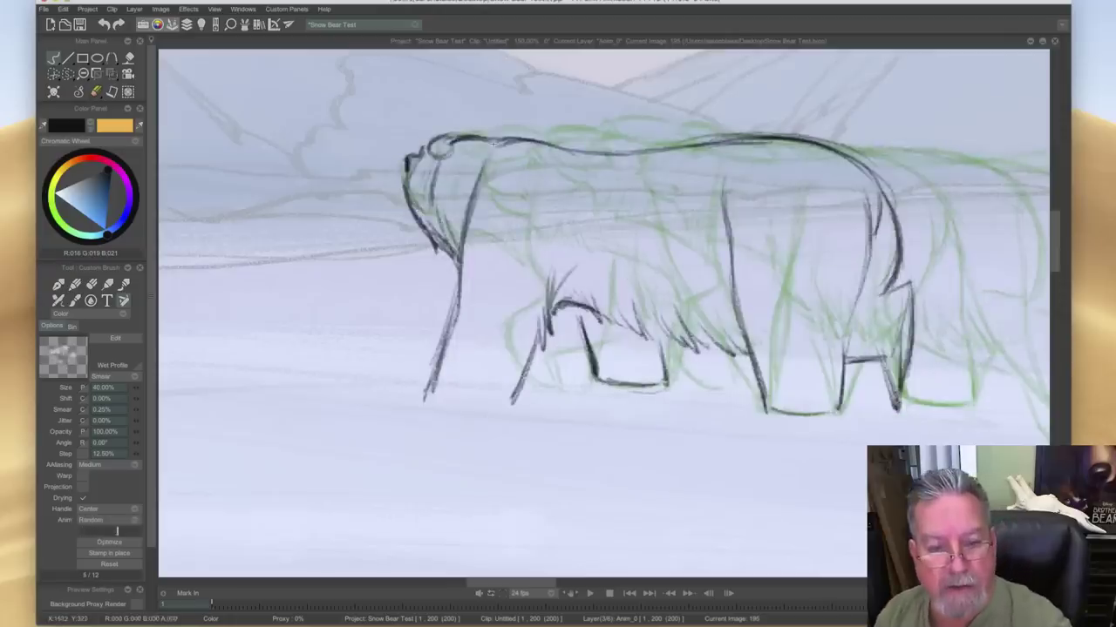
- Compare the pose with the neighbouring drawings and draw the sole of the near front foot
key(Right)
key(Right)
key(Left)
key(Right)
key(Left)
key(Right)
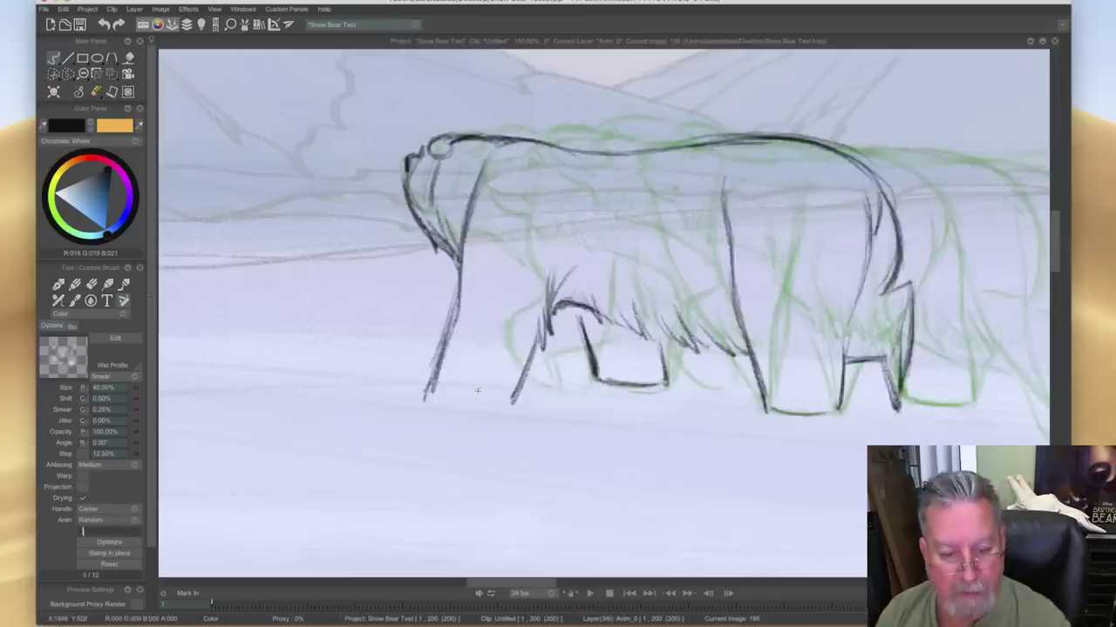
drag(464, 398, 442, 393)
key(Left)
key(Right)
- Add a new blank drawing at frame 201 on the Anim_0 layer
key(Tab)
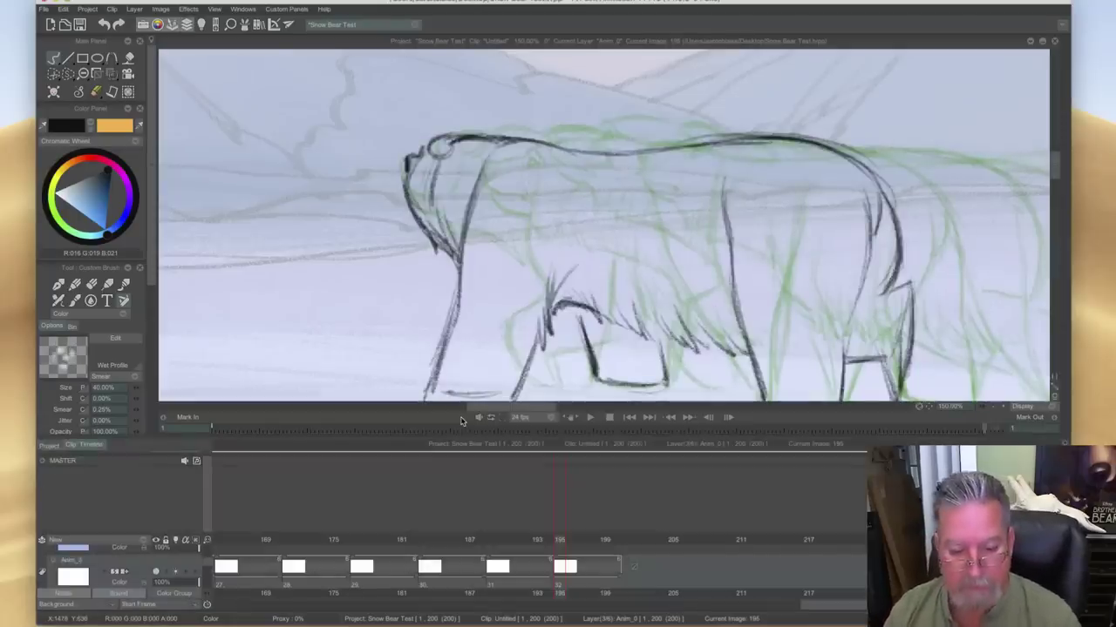
drag(556, 540, 667, 542)
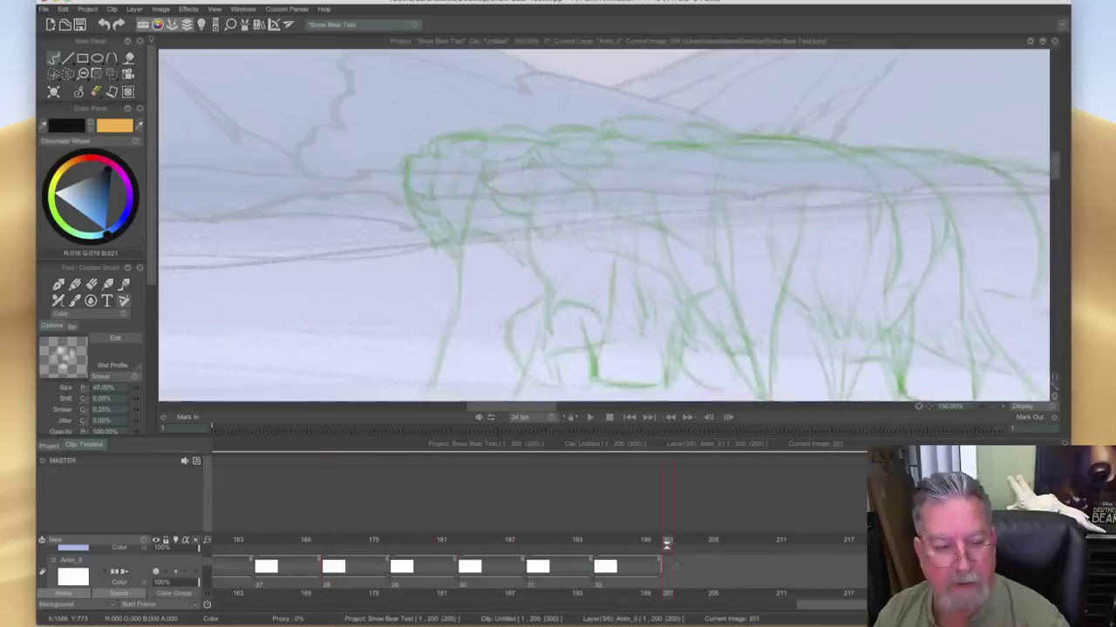
key(Return)
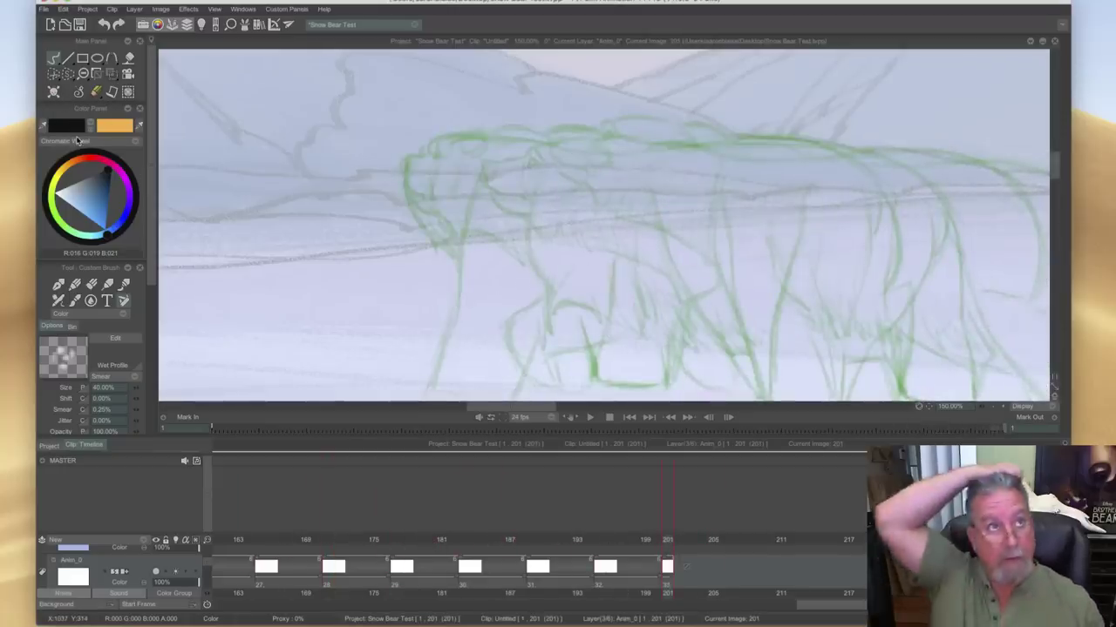
- Extend the exposure of the drawing at frame 201 through frame 206 and hide the timeline
drag(672, 579, 718, 581)
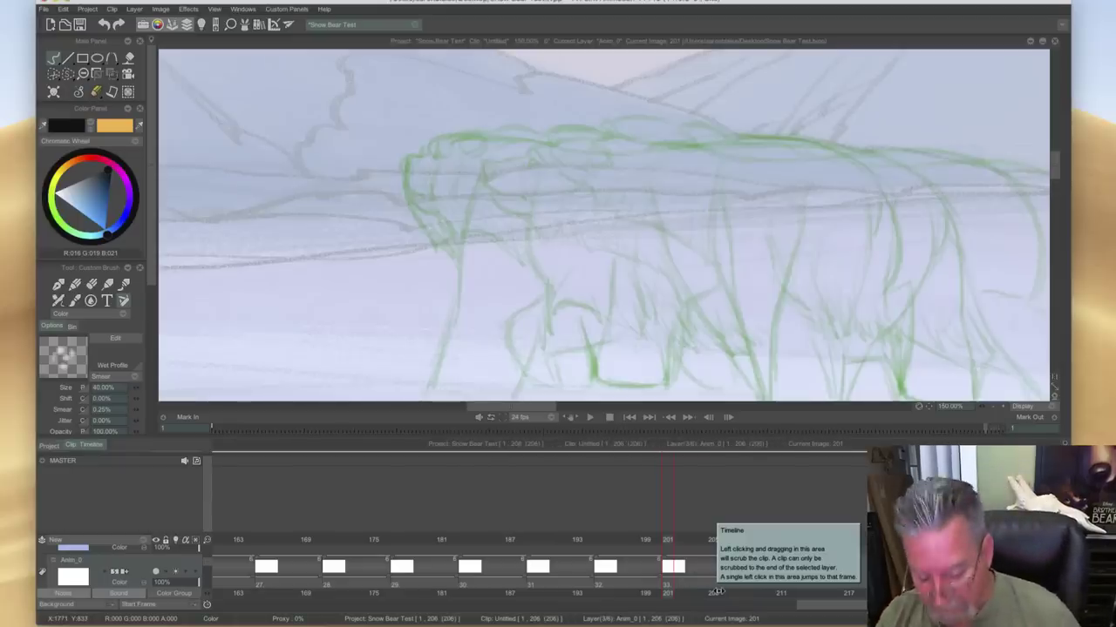
key(Tab)
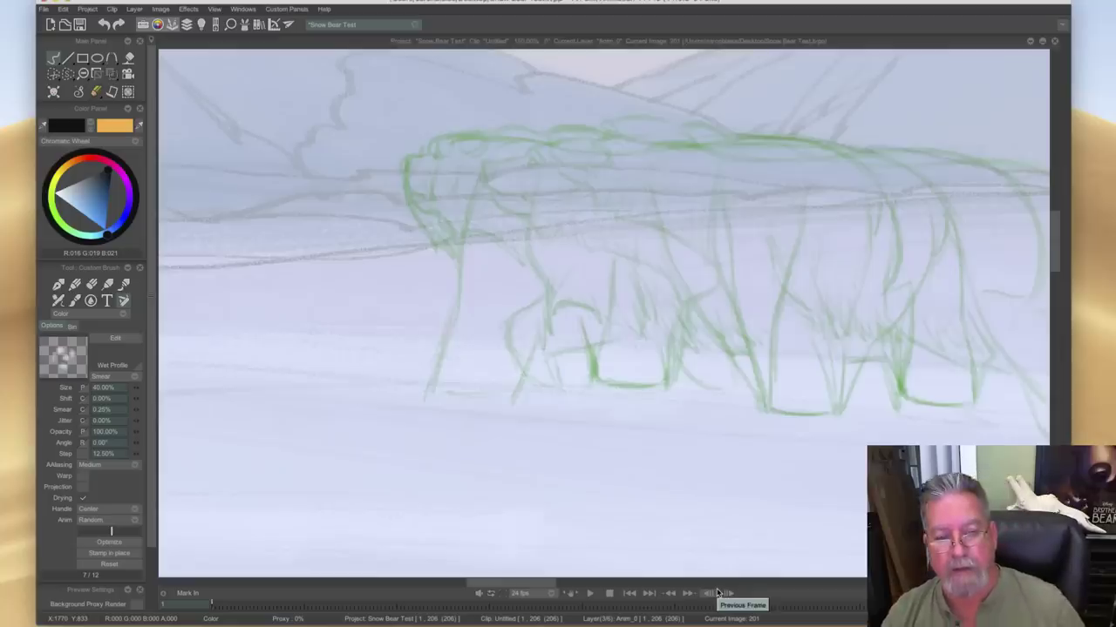
- Compare with the previous drawing and draw the bear's lower back and rump as one long curve
key(Left)
key(Right)
key(Left)
key(Right)
key(Left)
click(717, 594)
drag(800, 196, 818, 251)
drag(788, 179, 742, 156)
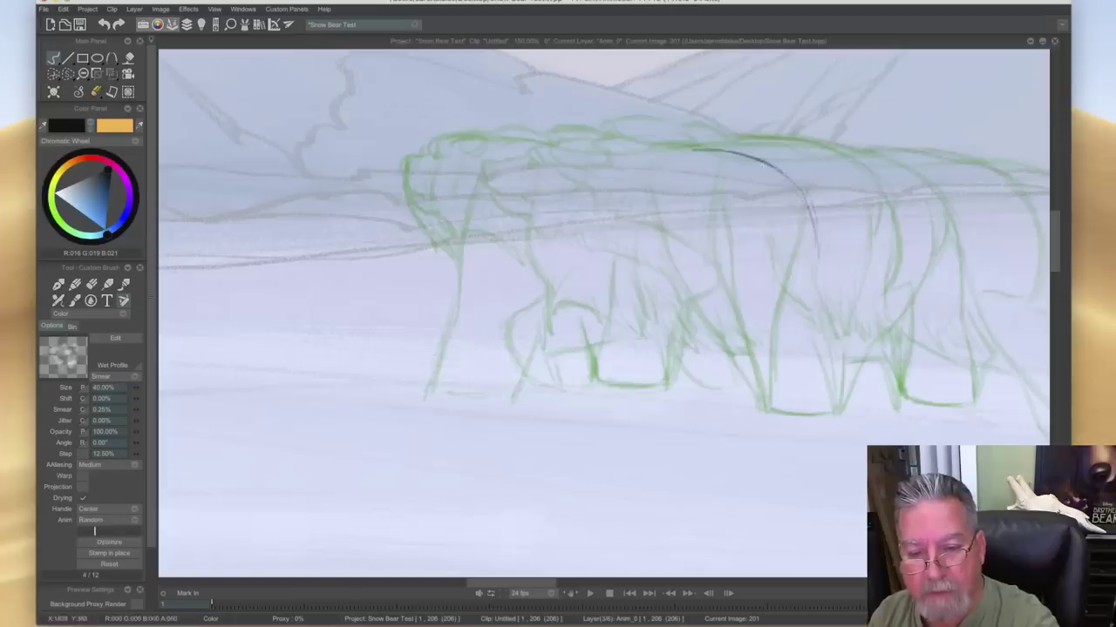
mouse_move(669, 149)
mouse_down()
mouse_move(800, 197)
mouse_move(818, 249)
mouse_up()
key(Left)
key(Right)
key(Left)
key(Right)
key(Left)
key(Right)
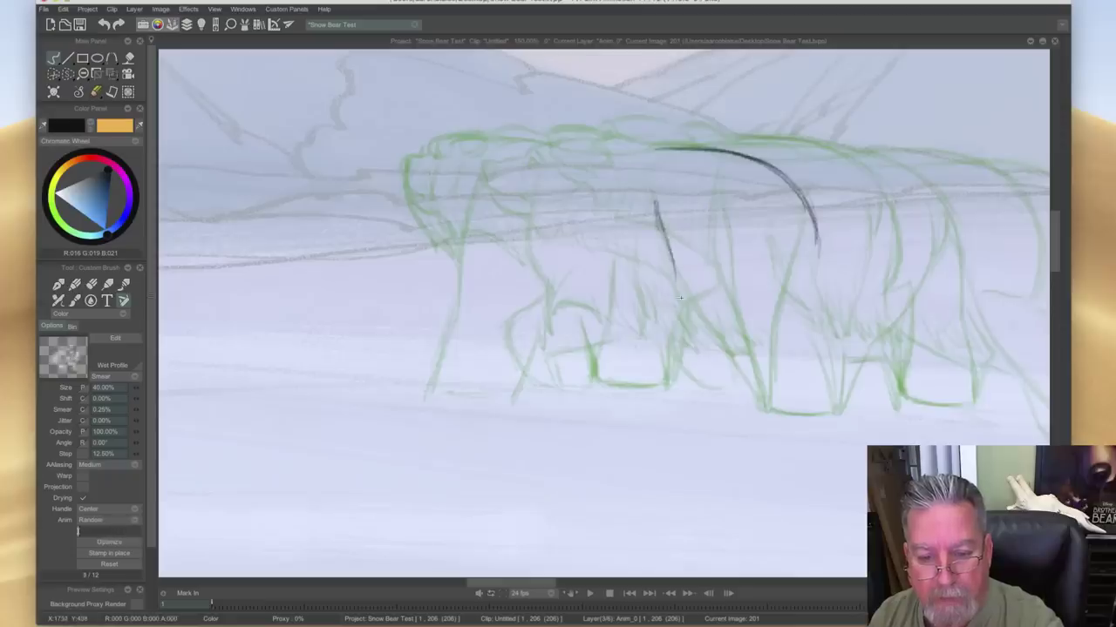
key(Left)
key(Right)
key(Left)
key(Right)
key(e)
drag(656, 201, 679, 276)
key(Left)
key(Right)
key(n)
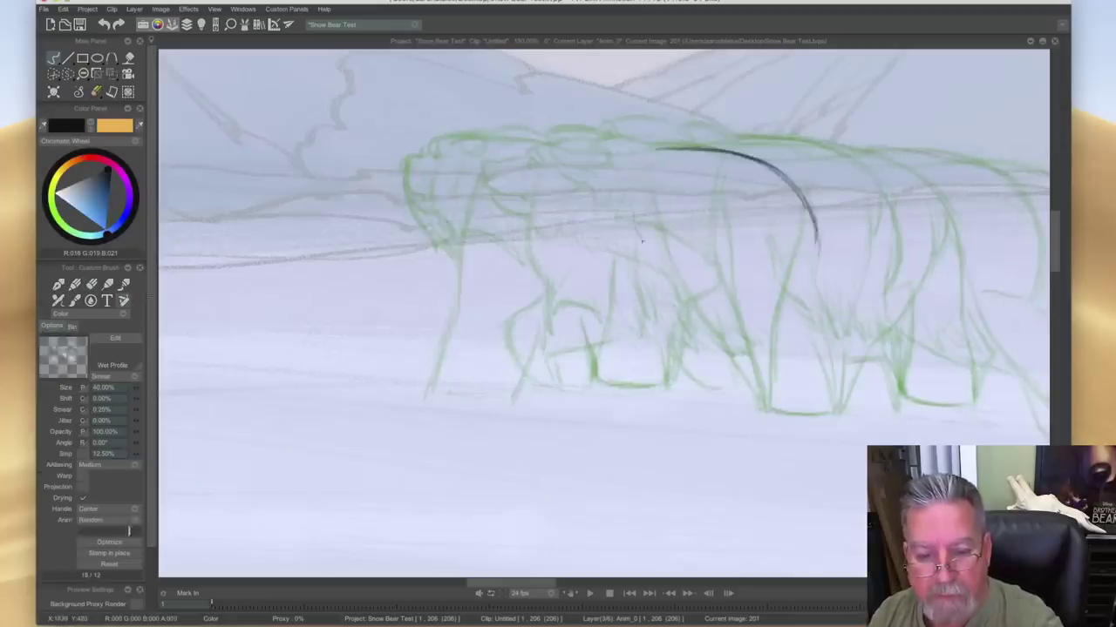
- Draw the near hind leg's front edge from the flank to the toe, darkening the lower part
drag(635, 215, 655, 256)
key(Left)
key(Right)
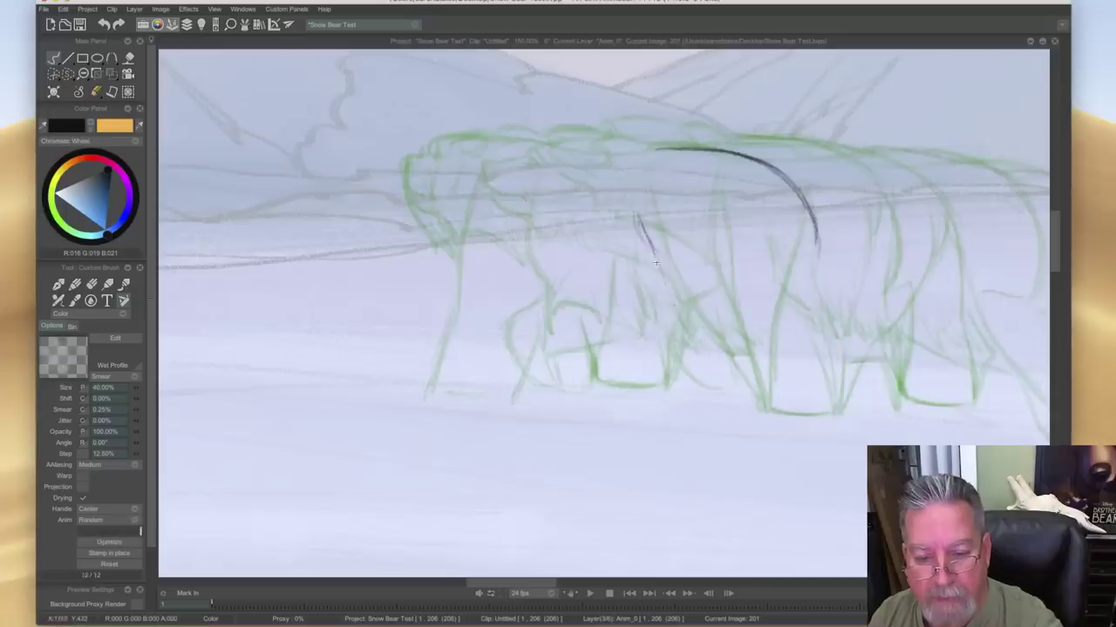
drag(688, 337, 747, 403)
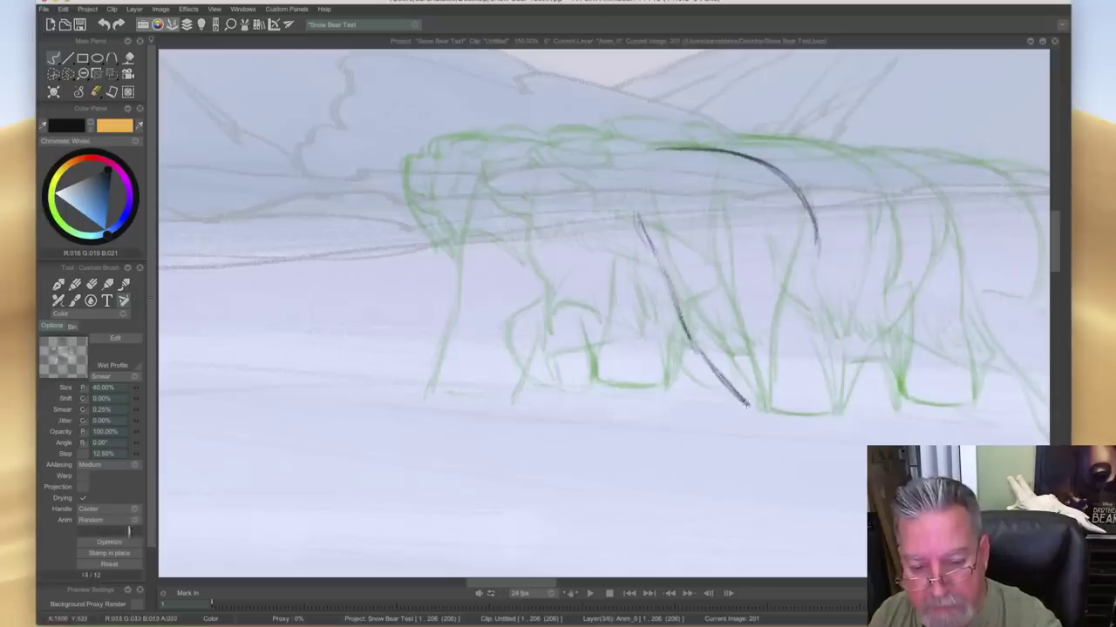
drag(675, 296, 729, 382)
drag(690, 337, 743, 407)
key(Left)
key(Right)
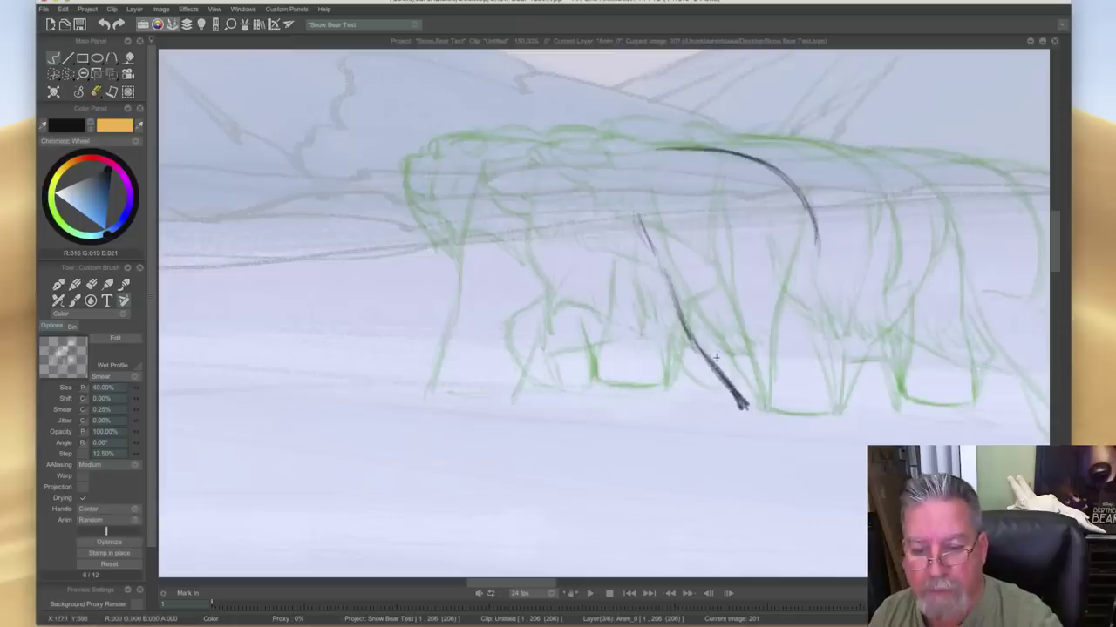
key(Left)
key(Right)
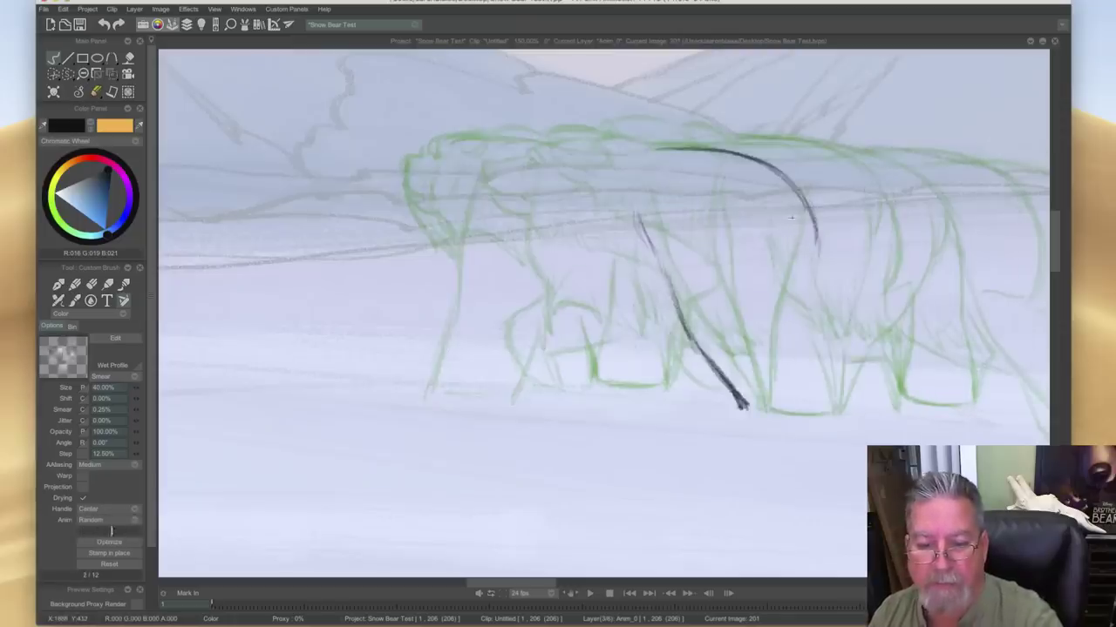
drag(799, 209, 811, 300)
key(Left)
key(Right)
key(Left)
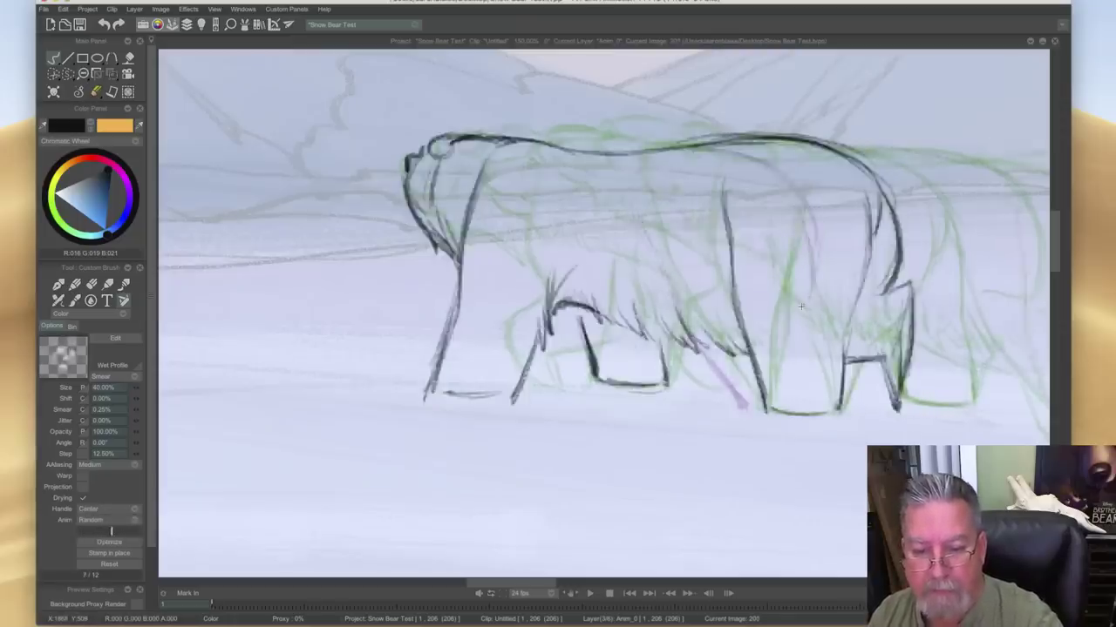
key(Right)
key(ctrl+z)
- Draw the near hind leg's rear edge from the thigh to the heel and close the foot with a sole line
key(Left)
key(Right)
drag(786, 208, 804, 305)
key(Left)
key(Right)
key(Left)
key(Right)
mouse_move(806, 331)
mouse_down()
mouse_move(827, 410)
mouse_move(742, 407)
mouse_up()
key(Left)
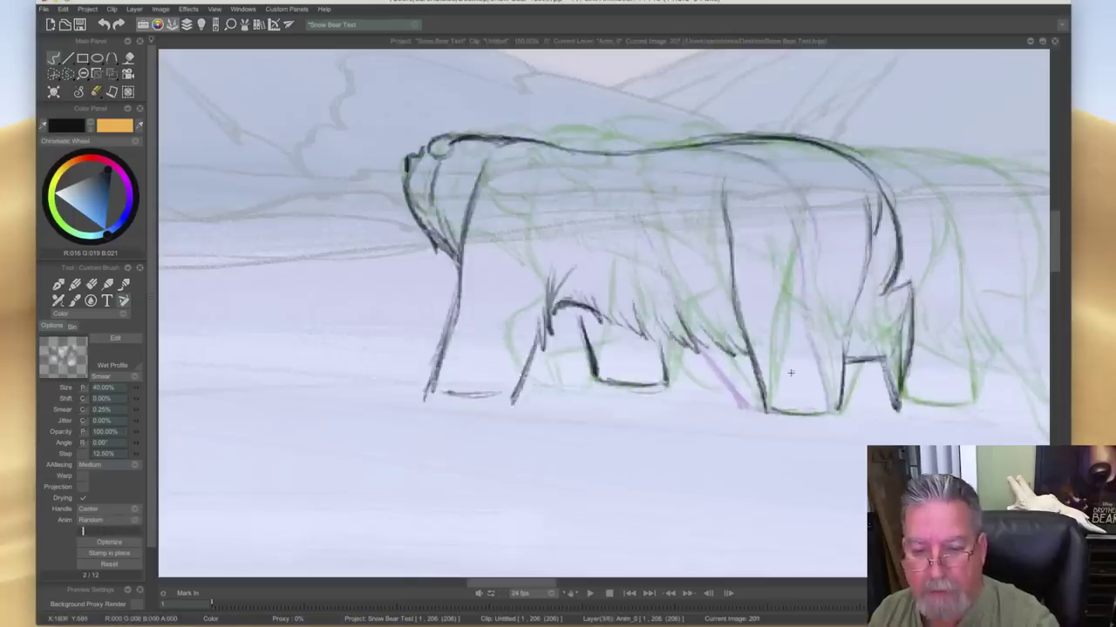
key(Right)
- Carry the rump line down to join the near hind leg's rear edge, checking against the previous drawing
drag(808, 228, 807, 301)
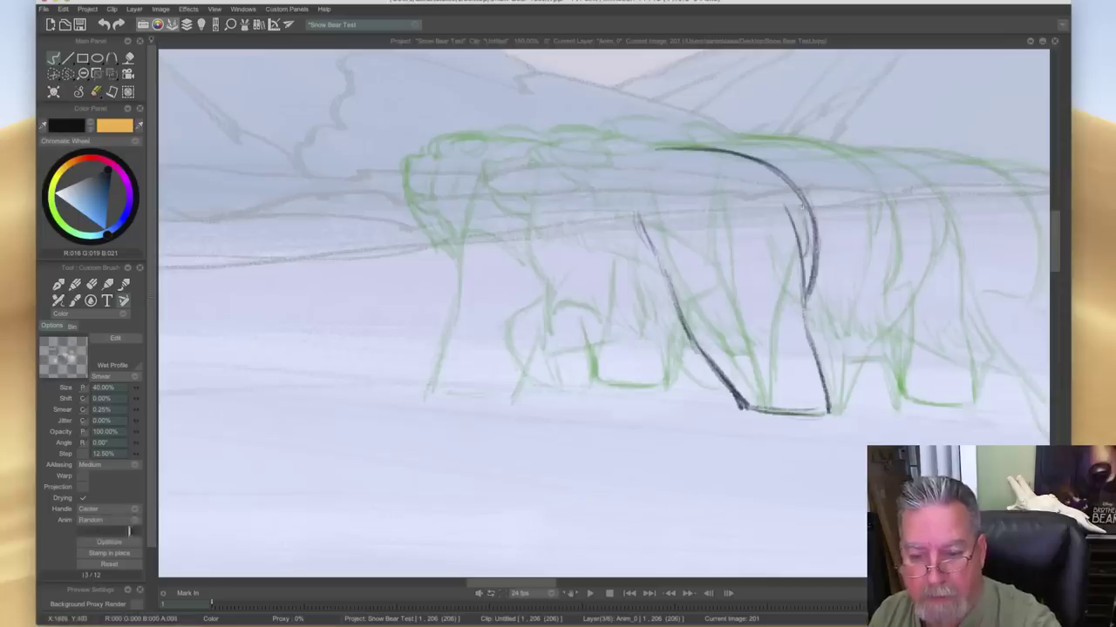
key(Left)
key(Right)
key(Left)
key(Right)
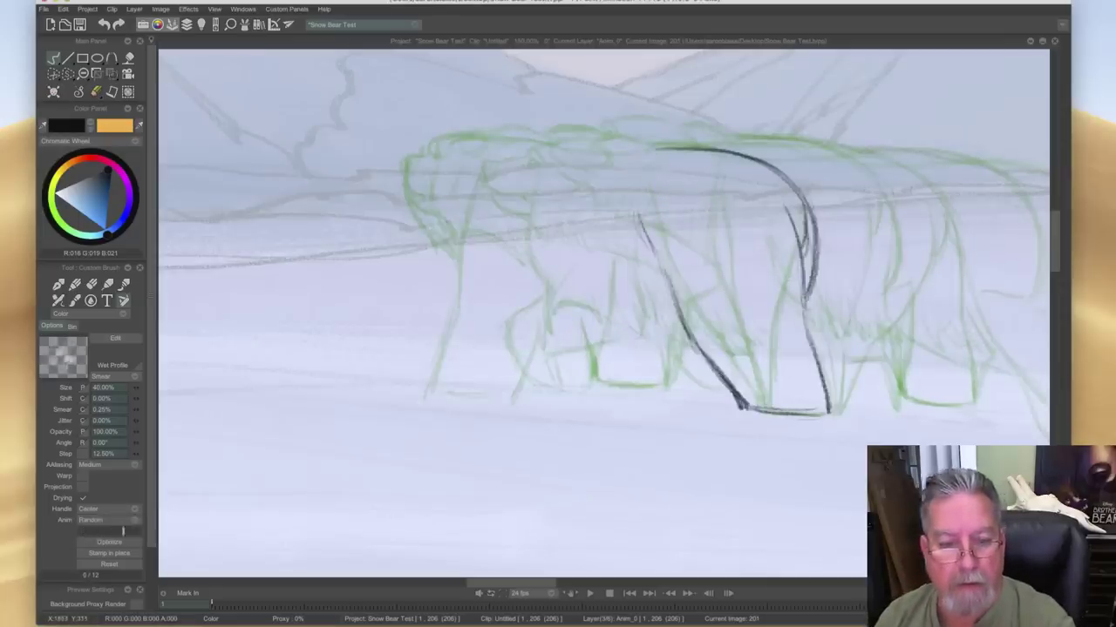
- Sketch a short arc for the top of the head and draw the near front leg's front edge to the foot
drag(470, 133, 455, 141)
key(Left)
key(Right)
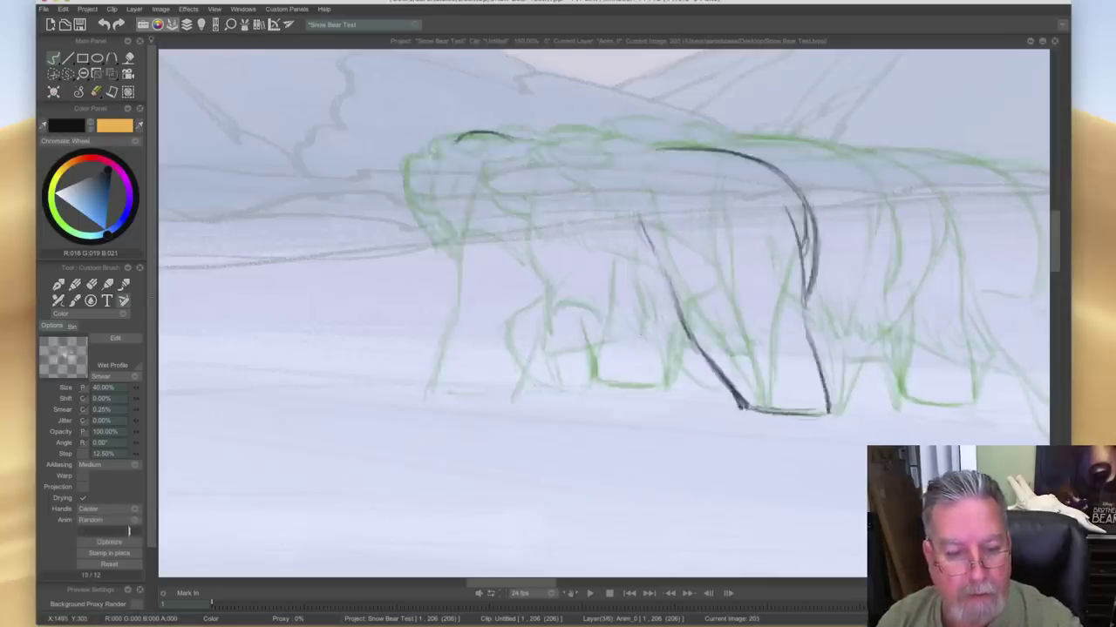
drag(430, 249, 428, 385)
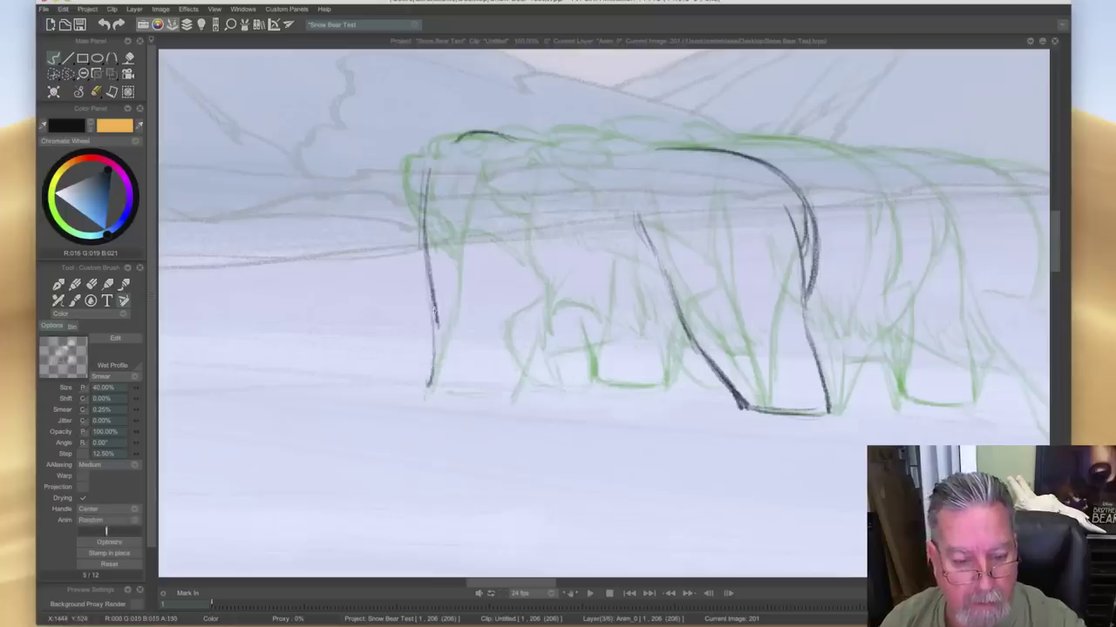
key(Left)
key(Right)
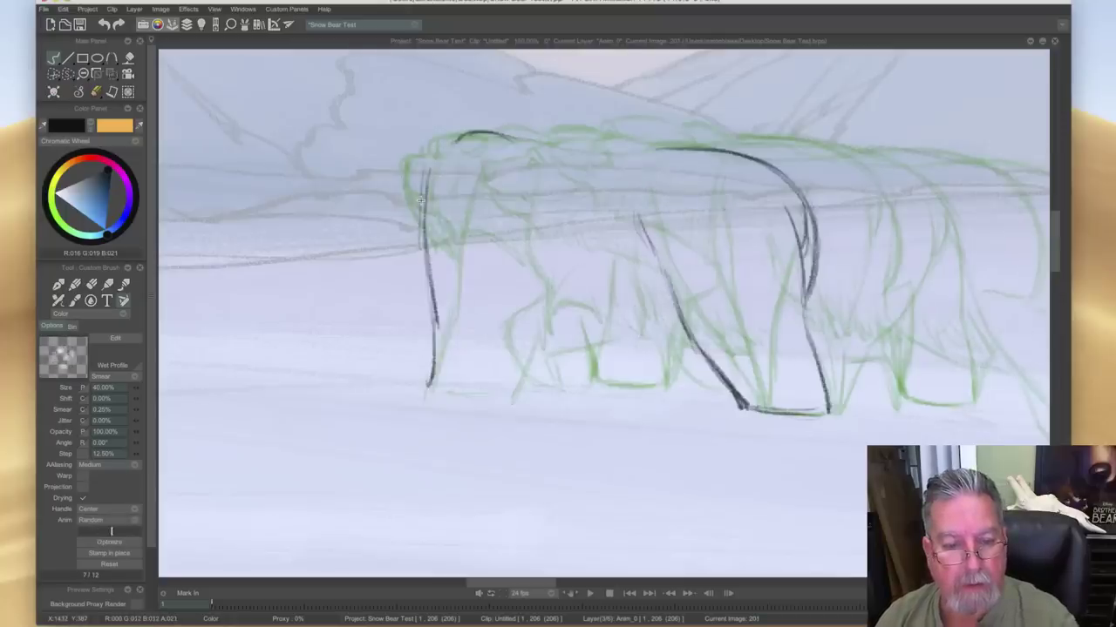
- Erase the short head arc and redraw the top of the head further forward, continuing onto the neck
key(e)
drag(457, 134, 519, 136)
key(Left)
key(Right)
key(b)
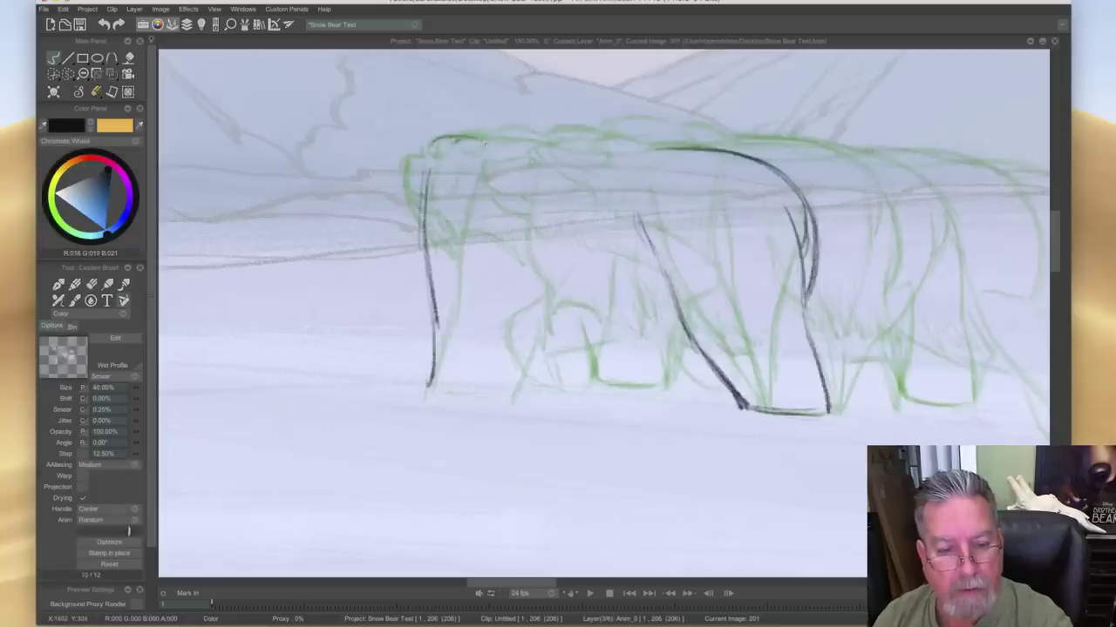
key(Left)
key(Right)
drag(509, 150, 515, 151)
key(Left)
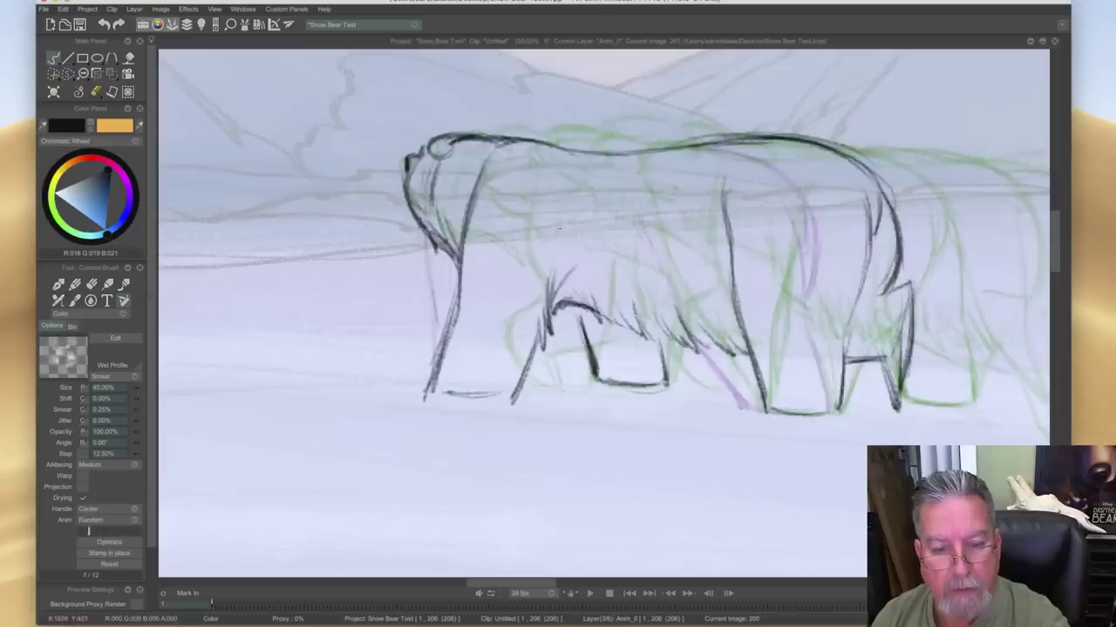
key(Right)
key(Left)
key(Right)
key(Left)
key(Right)
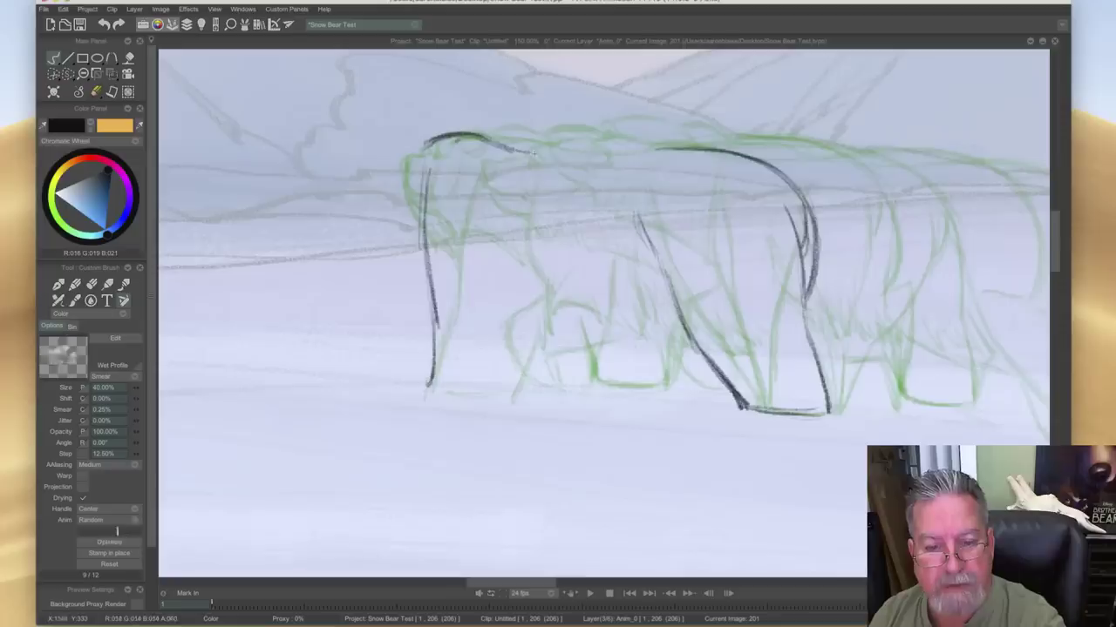
- Connect the neck to the rump with a continuous back line and darken the top of the head
drag(669, 149, 564, 154)
drag(469, 139, 509, 148)
key(Left)
key(Right)
key(Left)
key(Right)
key(Left)
key(Right)
- Strengthen the upper part of the near hind leg's front edge and extend it up into the flank
mouse_move(639, 221)
mouse_down()
mouse_move(640, 187)
mouse_move(701, 358)
mouse_up()
key(Left)
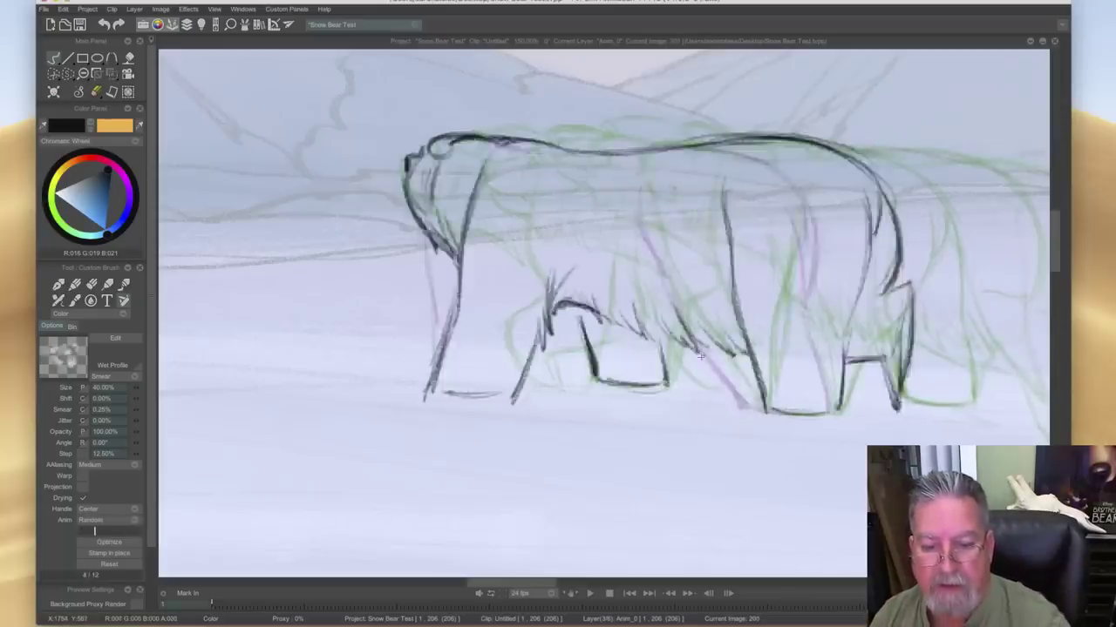
key(Right)
key(Left)
key(Right)
- Flip through the neighbouring drawings and draw the front and rear edges of the far foot beneath the belly
key(Right)
key(Right)
key(Right)
key(Right)
key(Left)
key(Left)
key(Left)
key(Left)
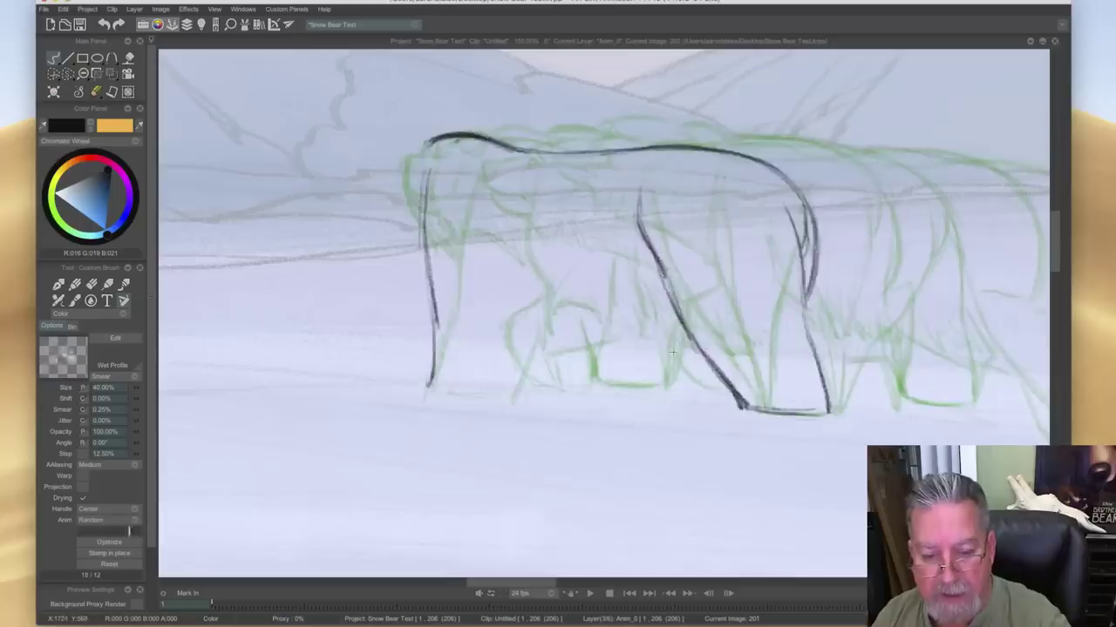
key(Right)
key(Right)
key(Right)
key(Right)
key(Left)
key(Left)
key(Left)
key(Left)
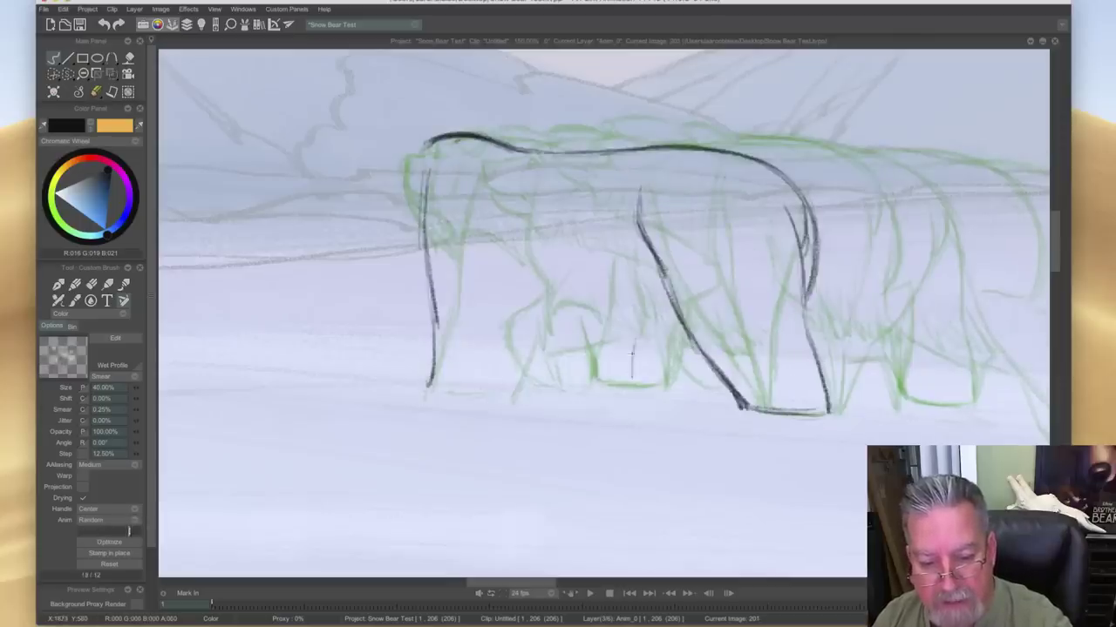
key(Right)
key(Right)
key(Right)
key(Right)
key(Left)
key(Left)
key(Left)
key(Left)
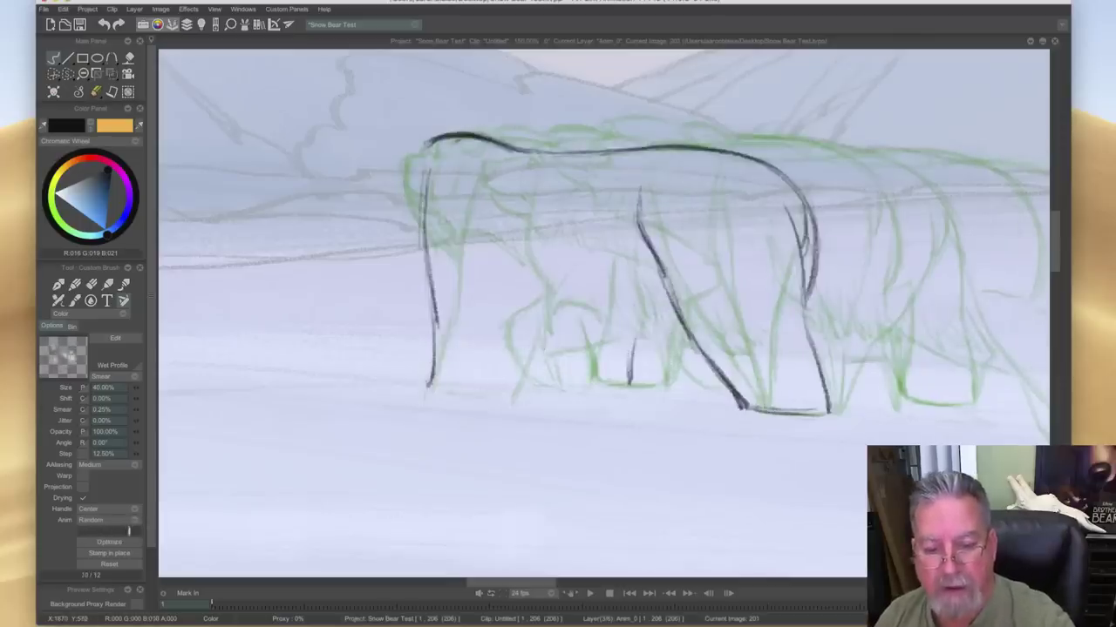
drag(696, 386, 702, 367)
- Flip repeatedly through the neighbouring drawings to examine how the legs and feet move between poses
key(Right)
key(Right)
key(Right)
key(Right)
key(Left)
key(Left)
key(Left)
key(Left)
key(Right)
key(Right)
key(Right)
key(Right)
key(Left)
key(Left)
key(Left)
key(Left)
key(Right)
key(Right)
key(Right)
key(Right)
key(Left)
key(Left)
key(Left)
key(Left)
- Draw the near front leg's rear edge with elbow fur, add its sole, and compare with the neighbouring drawings
drag(511, 286, 523, 338)
key(Right)
key(Left)
drag(440, 390, 492, 391)
key(Right)
key(Right)
key(Right)
key(Right)
key(Left)
key(Left)
key(Left)
key(Left)
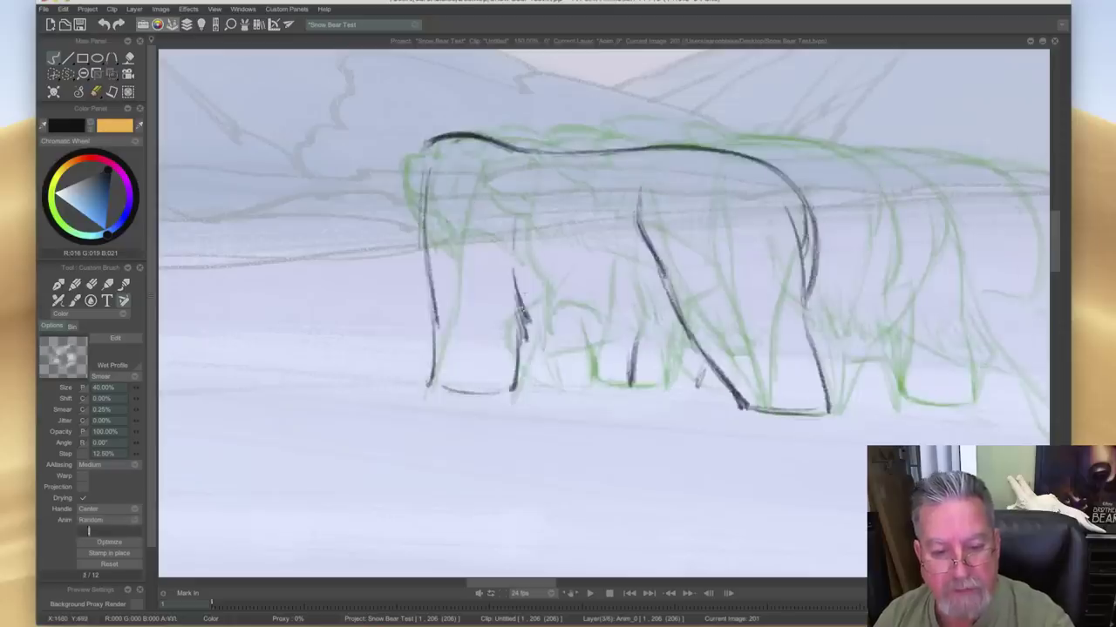
- Add shaggy belly fur strokes from the near front leg's elbow to the near hind leg
mouse_move(552, 304)
mouse_down()
mouse_move(610, 341)
mouse_move(661, 340)
mouse_up()
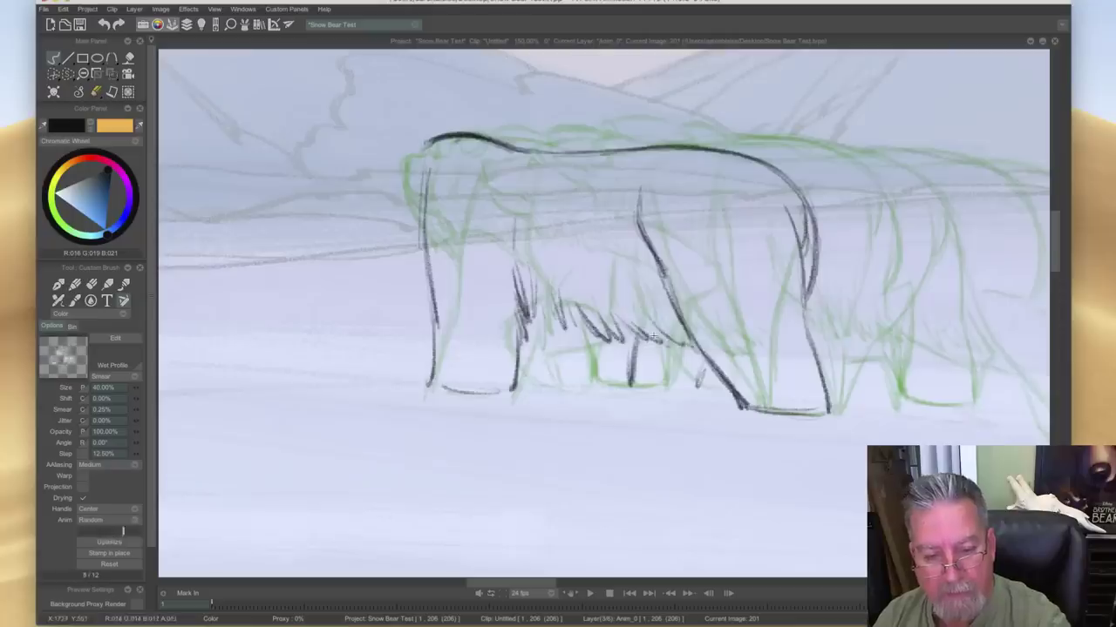
drag(524, 269, 536, 315)
drag(532, 277, 543, 316)
key(Left)
key(Right)
key(Left)
key(Right)
key(Left)
key(Right)
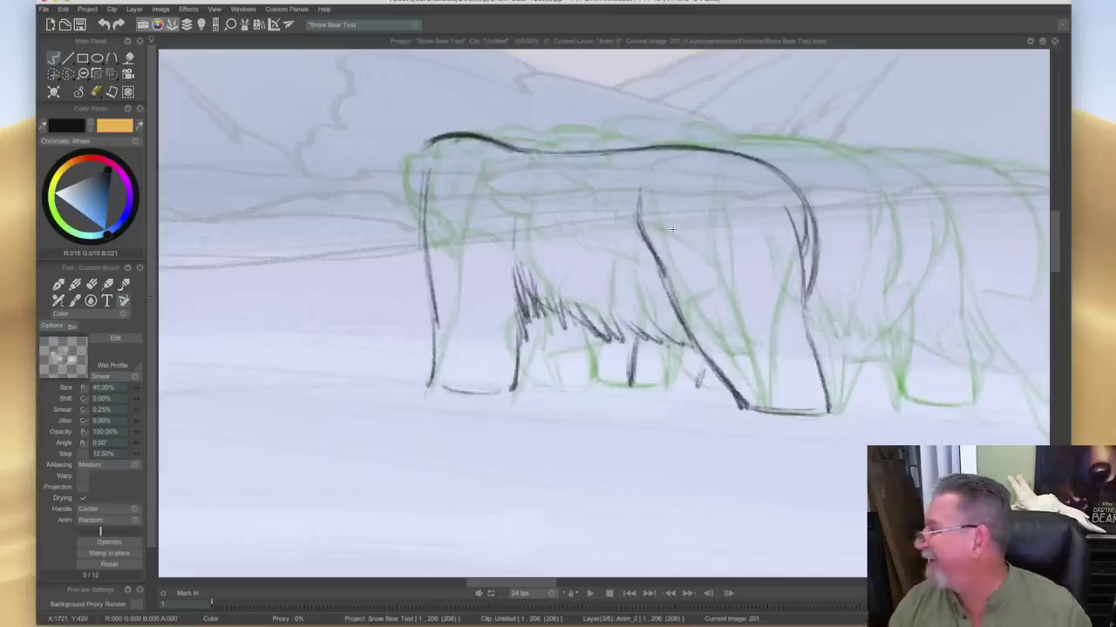
- Flip through the neighbouring drawings and sketch the head's front contour curving from the brow down to the chest
key(Right)
key(Left)
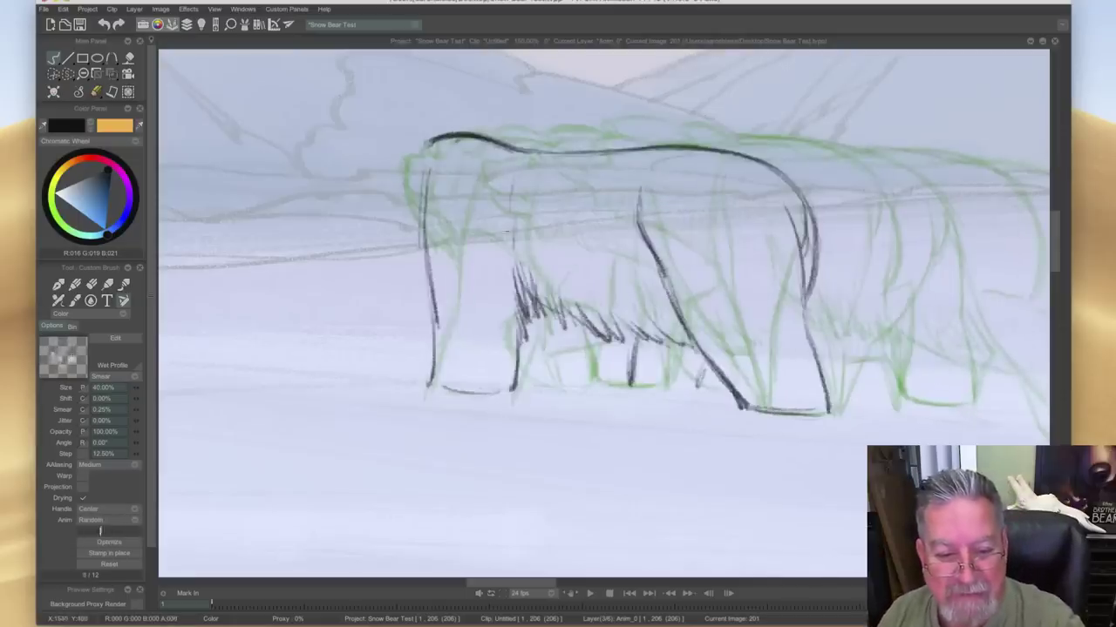
key(Right)
key(Left)
key(Right)
key(Left)
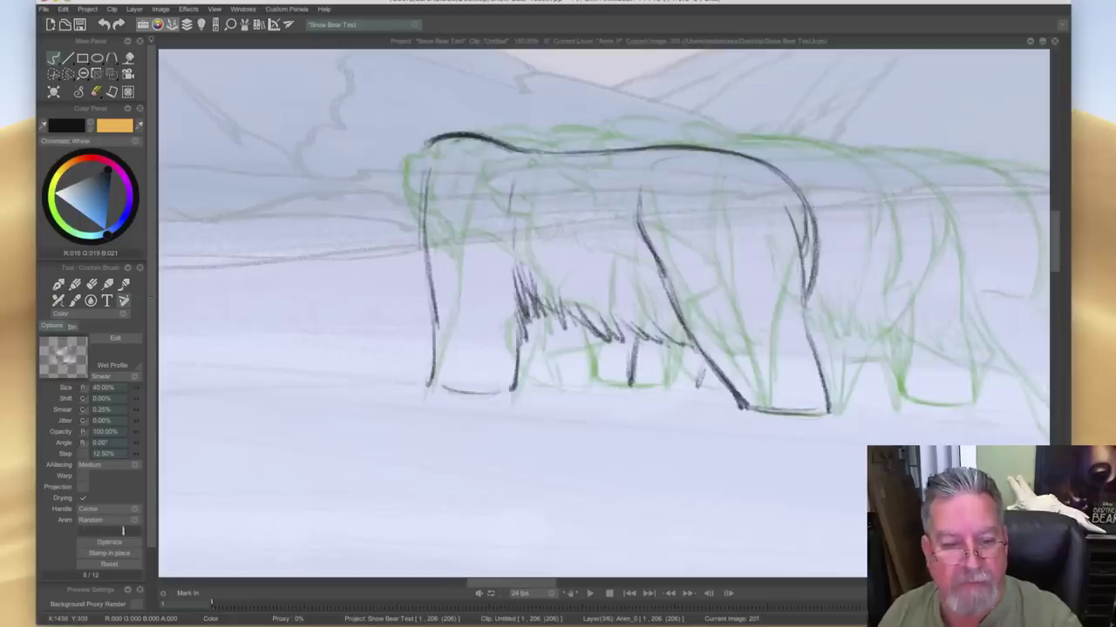
key(Right)
key(Left)
key(Right)
key(Left)
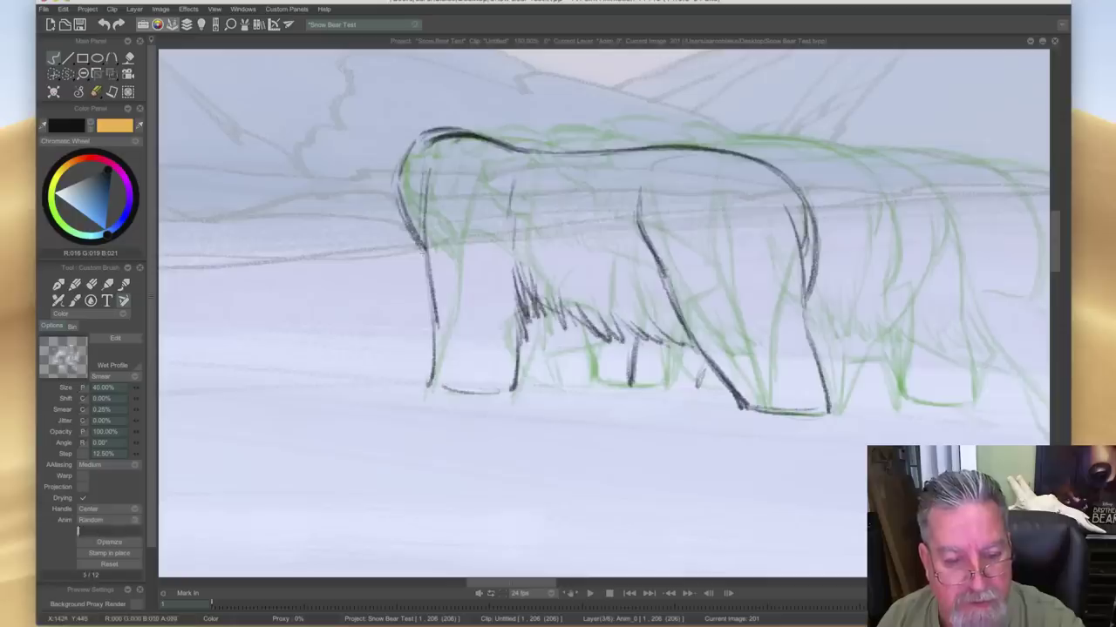
- Strengthen the throat line and draw the crown and far ear, checking them against the neighbouring drawing
key(Right)
key(Left)
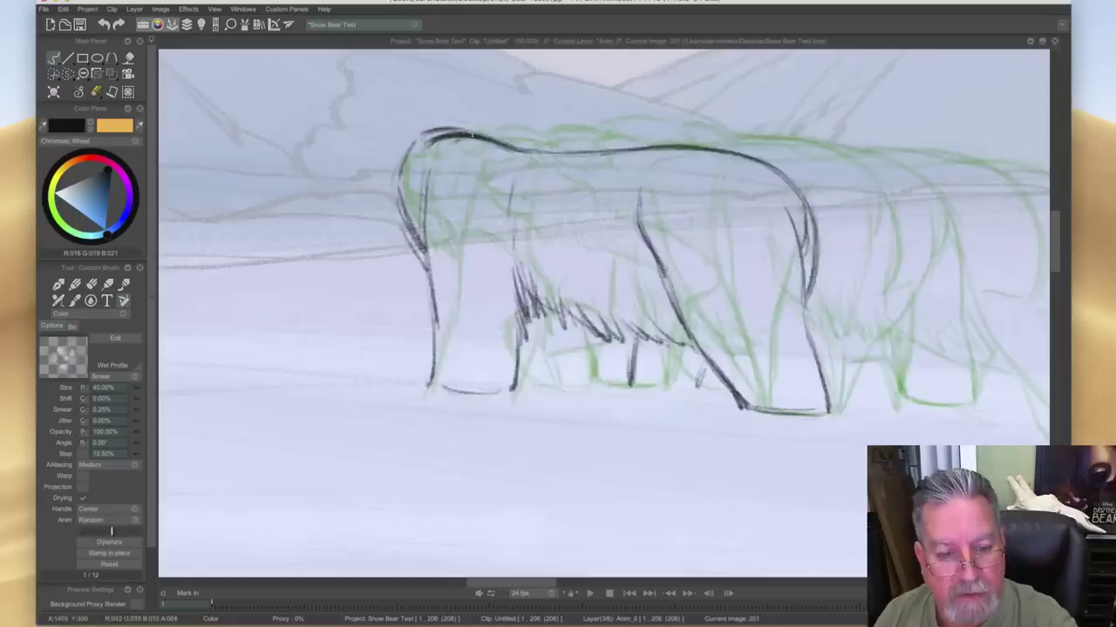
key(Right)
key(Left)
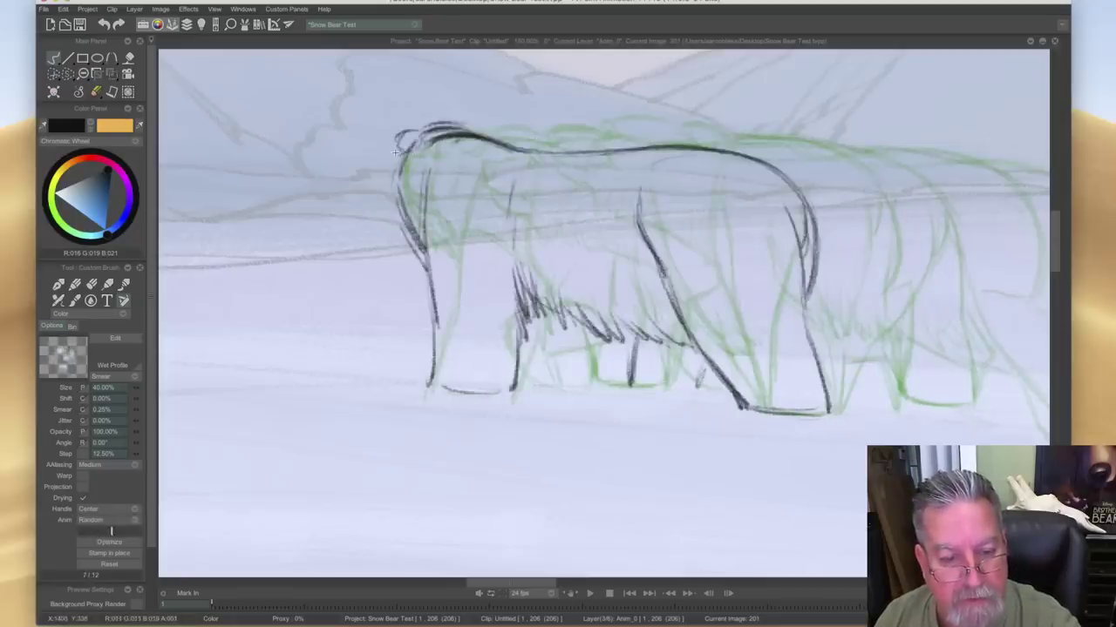
key(Right)
key(Left)
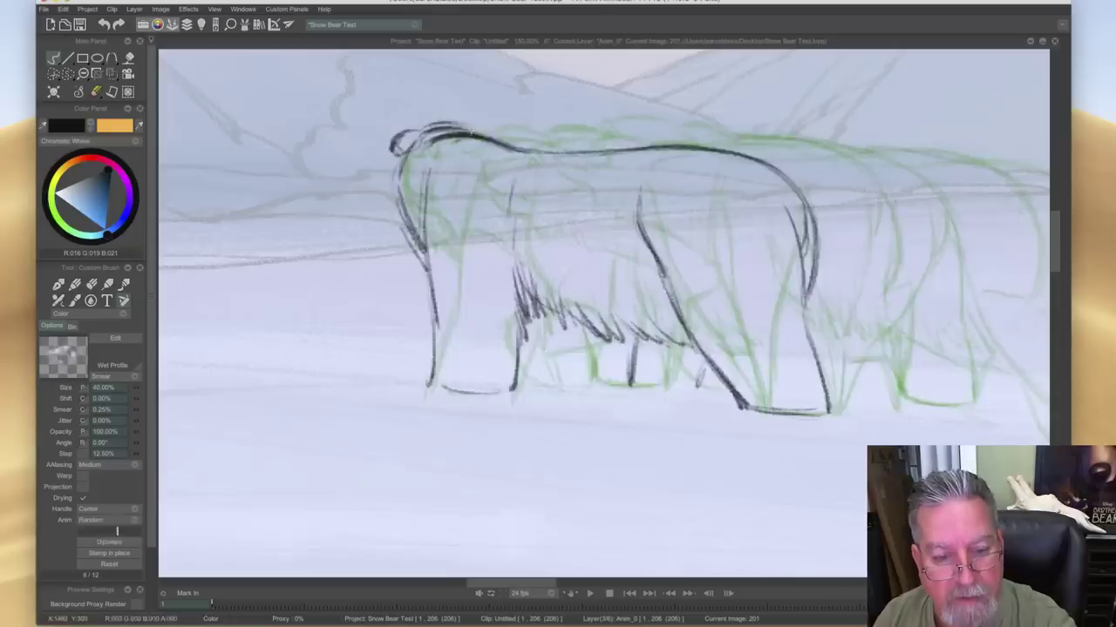
- Draw the near ear as a small dark arc on top of the head and compare it with the neighbouring drawing
key(Right)
key(Left)
key(Right)
key(Left)
key(Right)
key(Left)
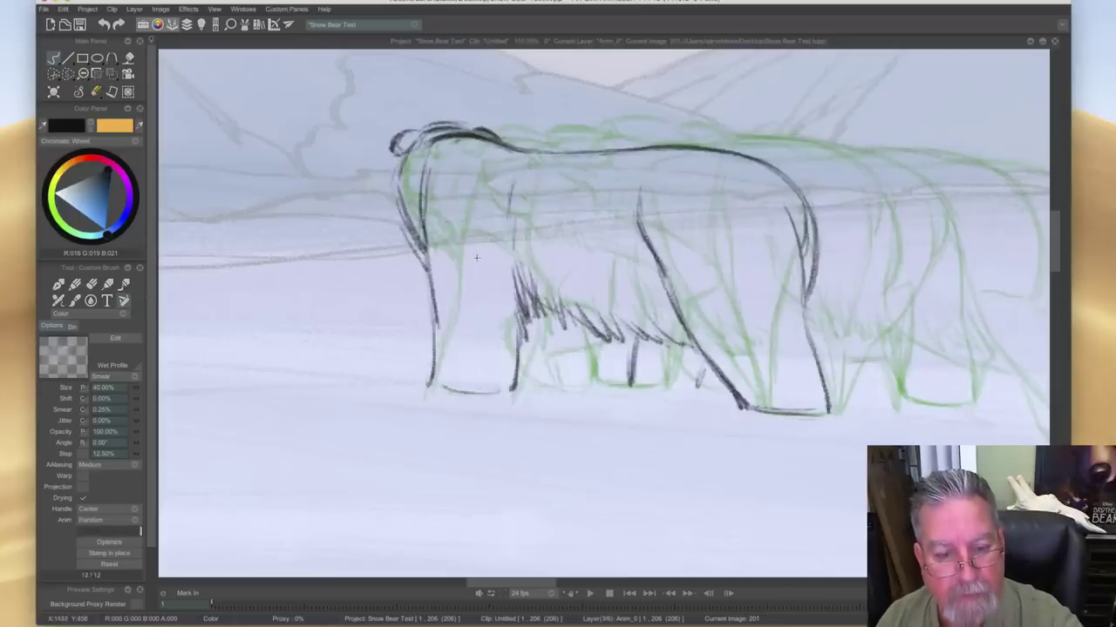
- Darken the near front leg's front edge, draw its rear shoulder line, and add a small curved stroke inside the leg
key(Right)
key(Left)
key(Right)
key(Left)
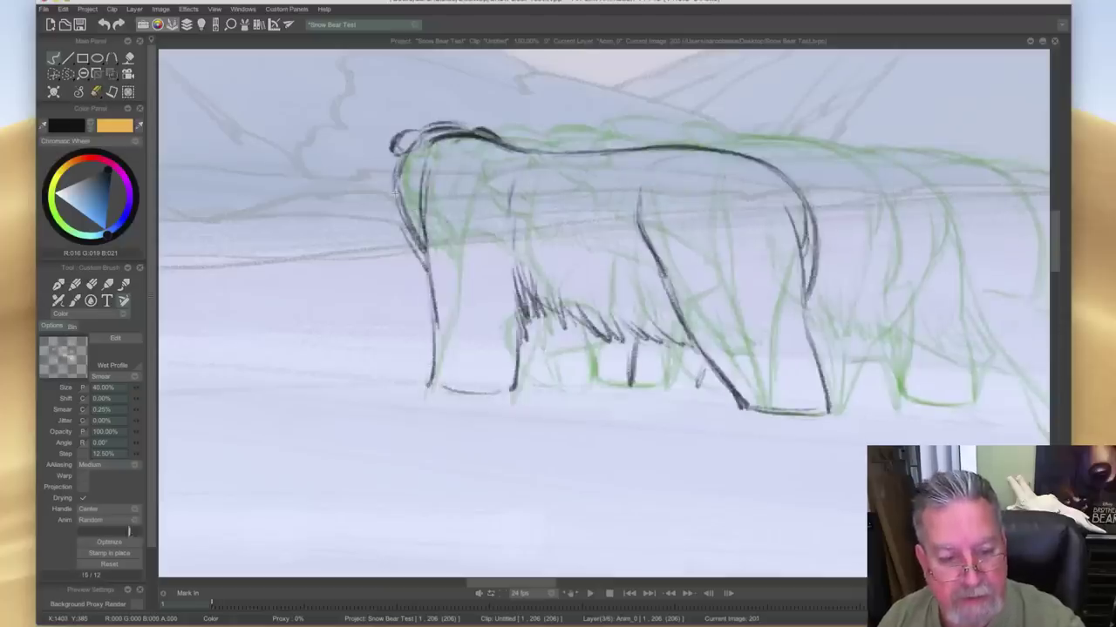
key(Right)
key(Left)
key(Right)
key(Left)
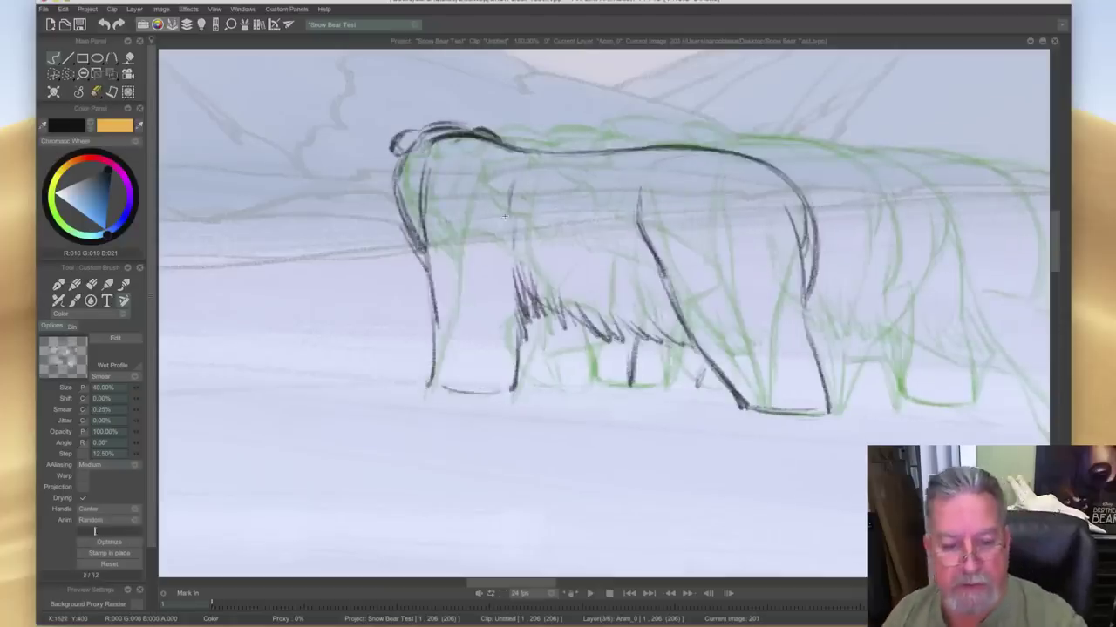
drag(413, 225, 436, 322)
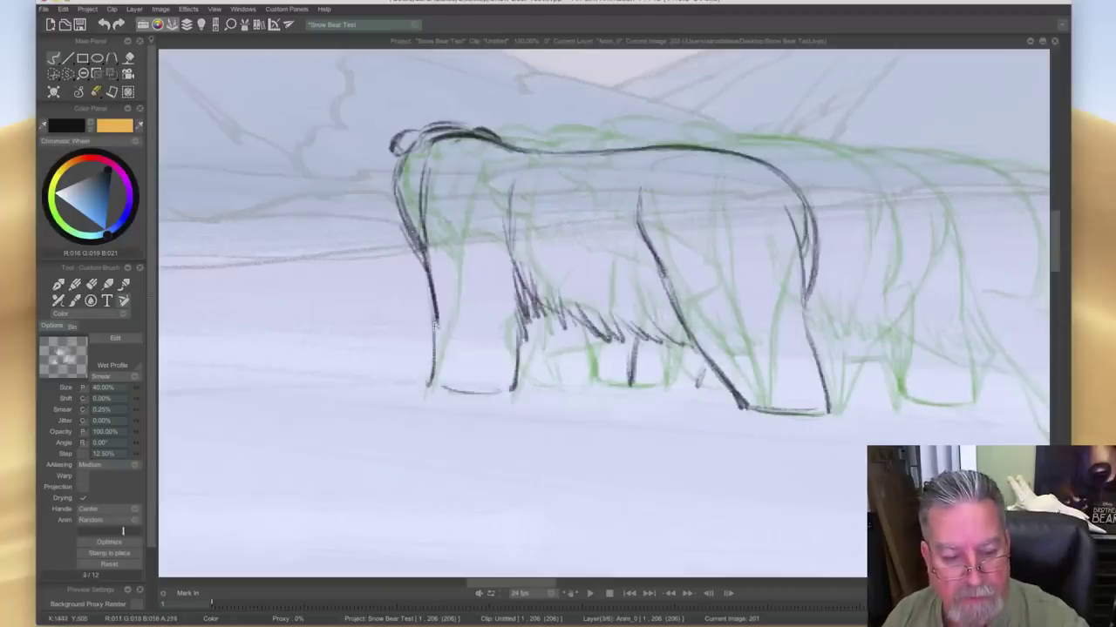
mouse_move(488, 285)
mouse_down()
mouse_move(503, 297)
mouse_move(475, 320)
mouse_up()
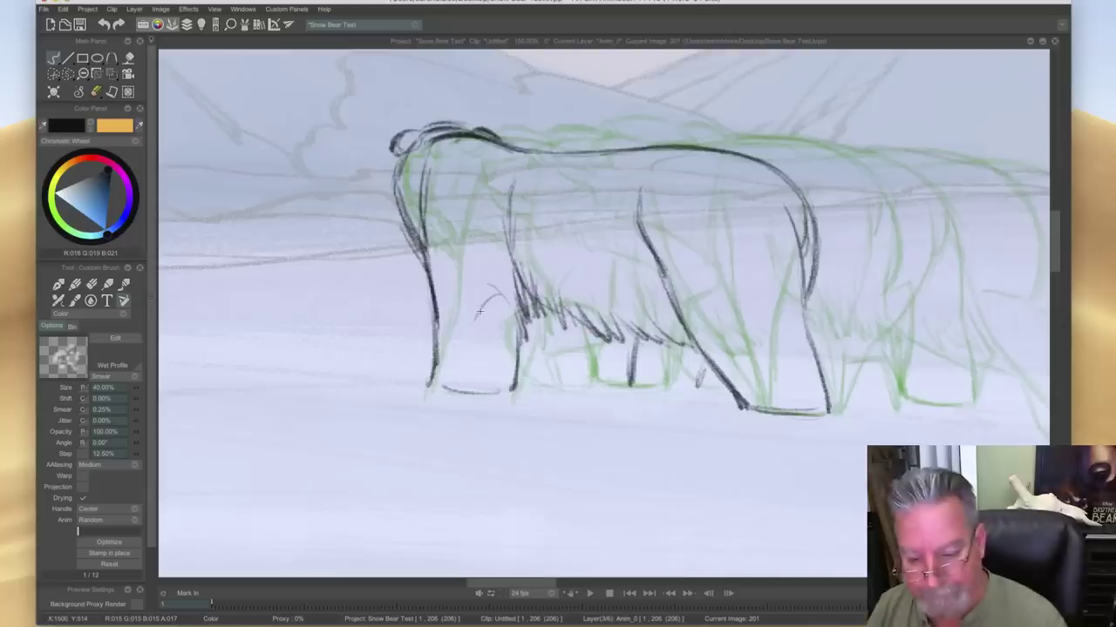
drag(1014, 607, 942, 610)
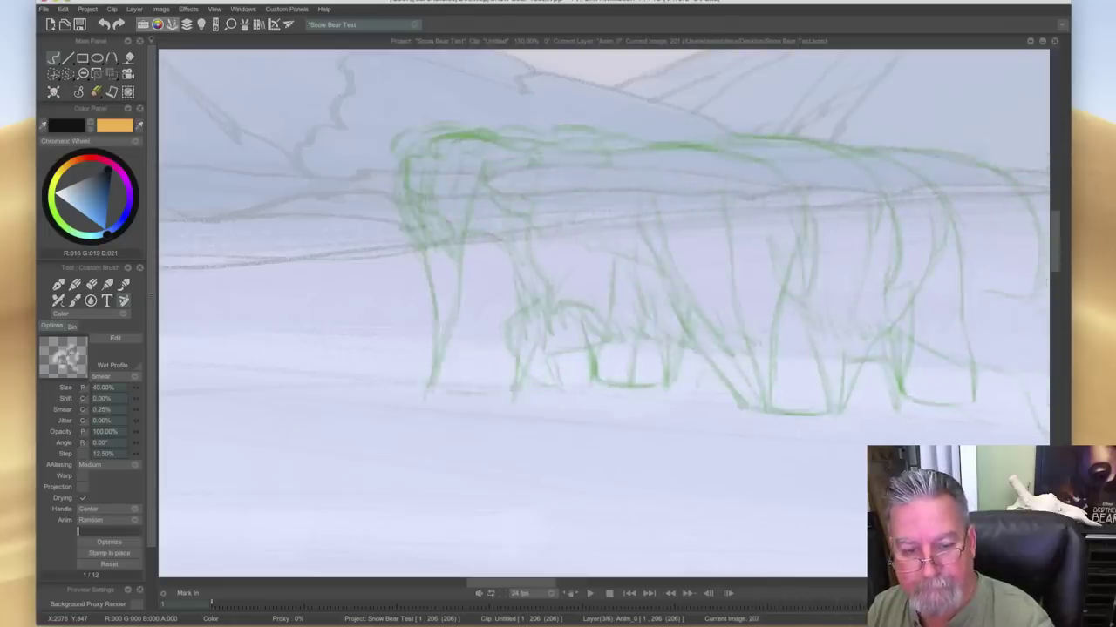
key(Tab)
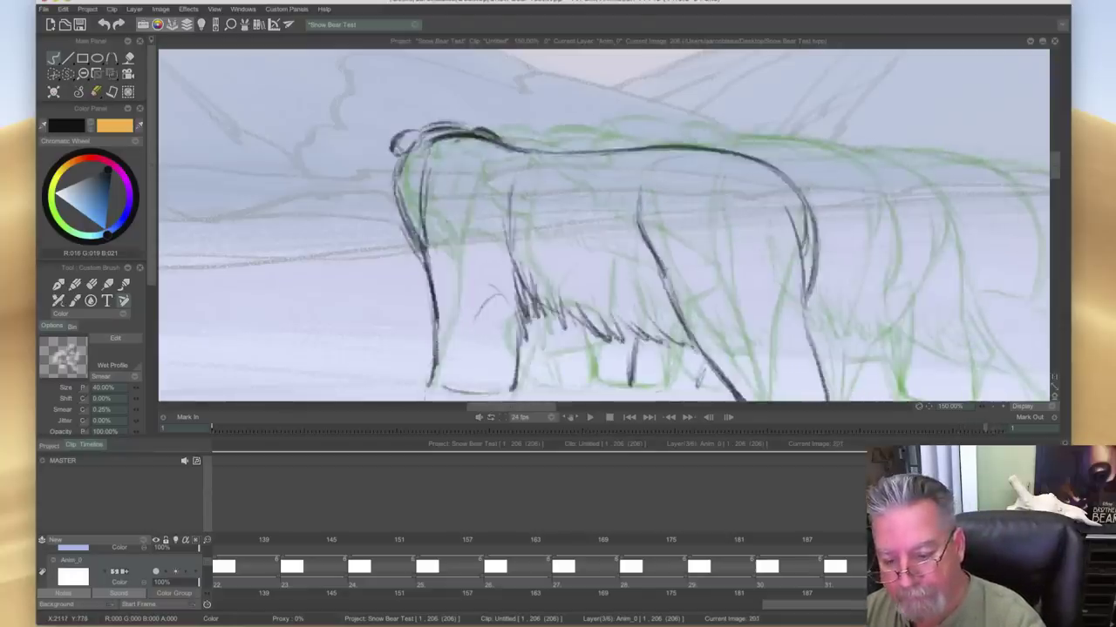
key(F4)
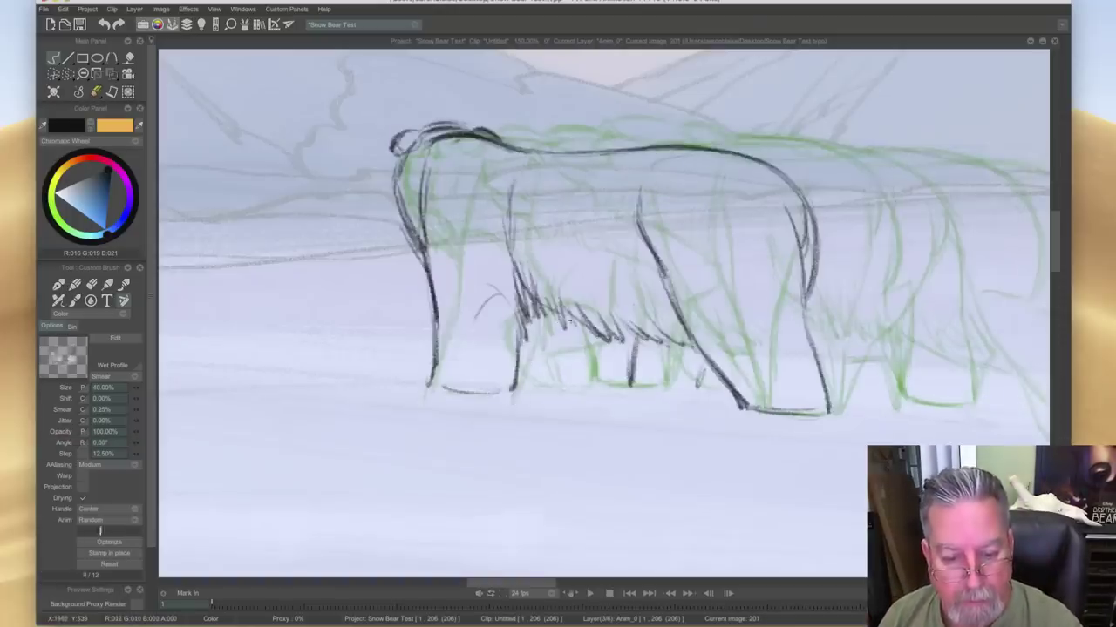
- Draw the far front leg's curved edge ahead of the near front leg and a short curved stroke behind it beneath the belly
drag(533, 338, 566, 329)
mouse_move(428, 303)
mouse_down()
mouse_move(425, 346)
mouse_move(421, 315)
mouse_move(435, 362)
mouse_up()
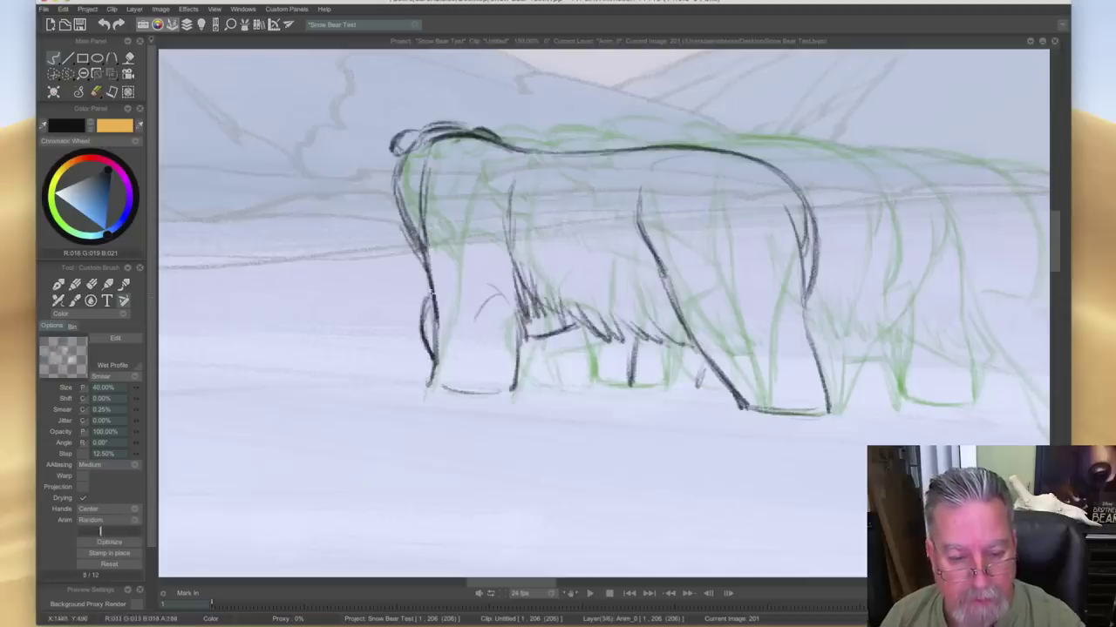
drag(537, 335, 574, 319)
- Flip repeatedly between this drawing and the previous one to examine how the head, back and front legs move
key(Left)
key(Right)
key(Left)
key(Right)
key(Left)
key(Right)
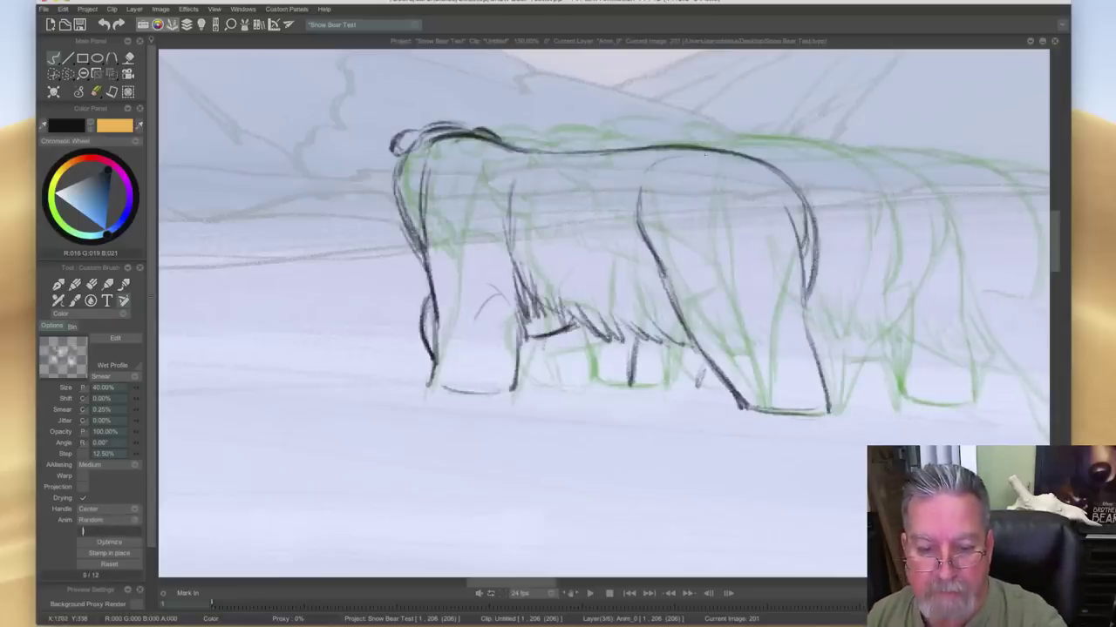
key(Left)
key(Right)
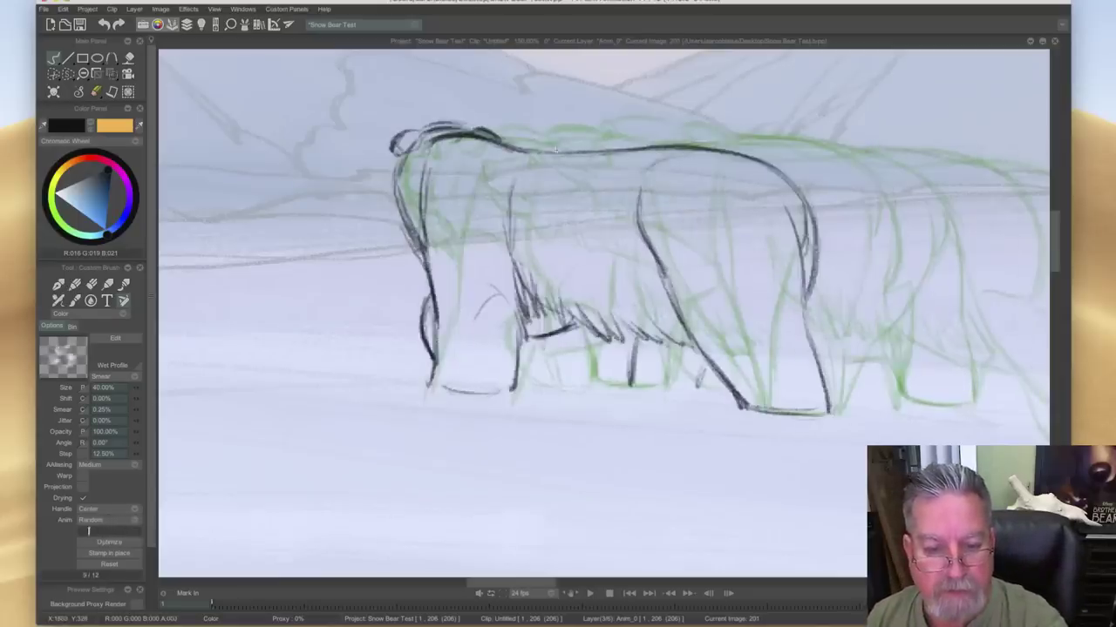
key(Left)
key(Right)
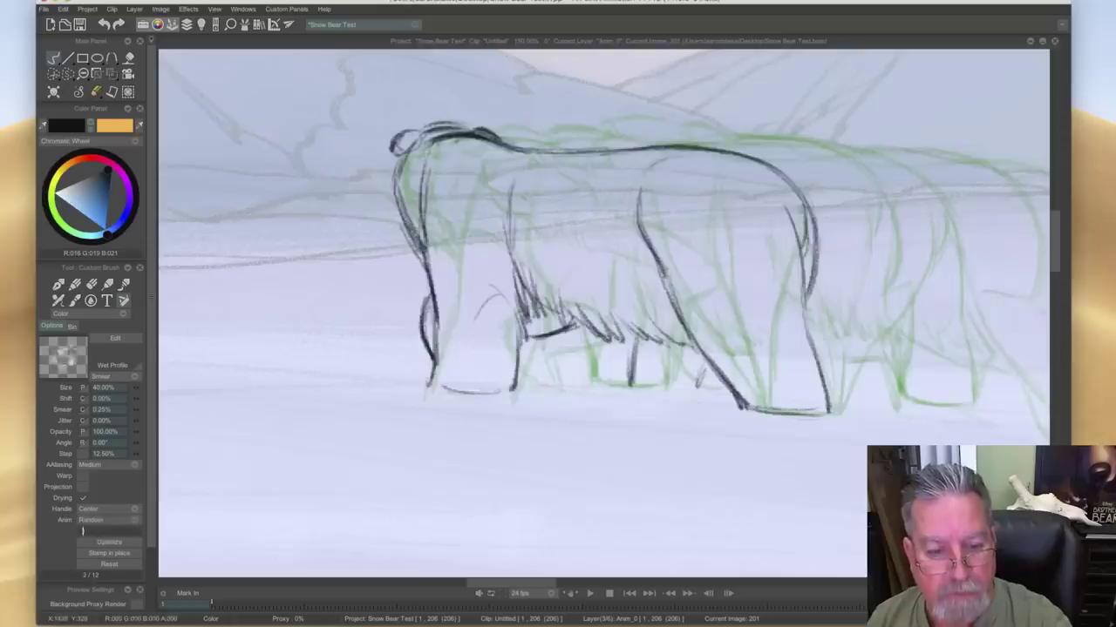
key(Left)
key(Right)
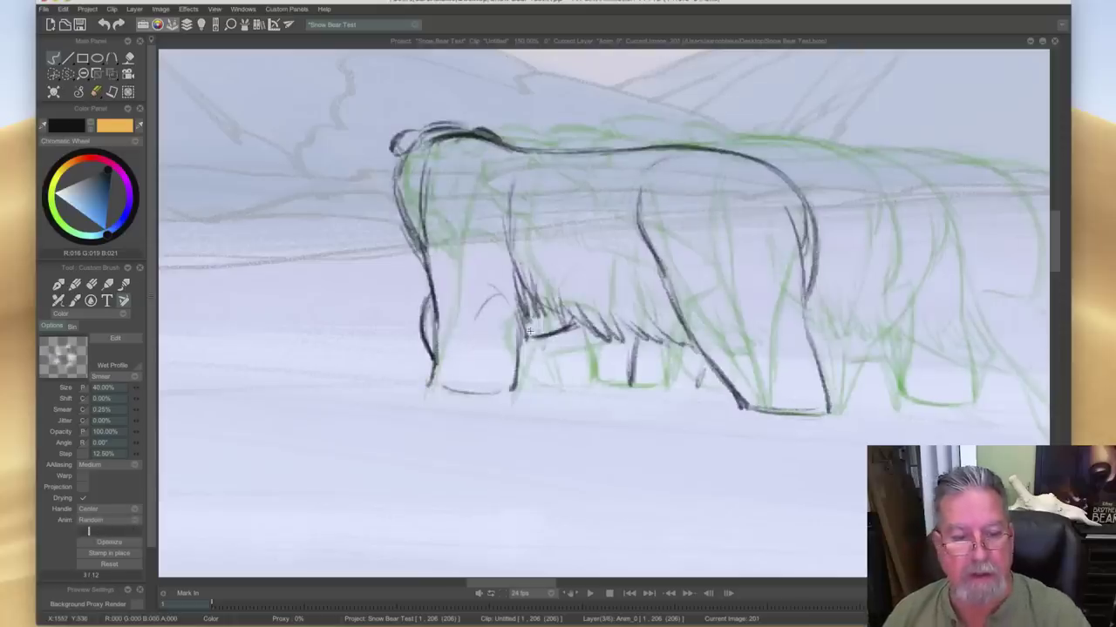
key(Left)
key(Right)
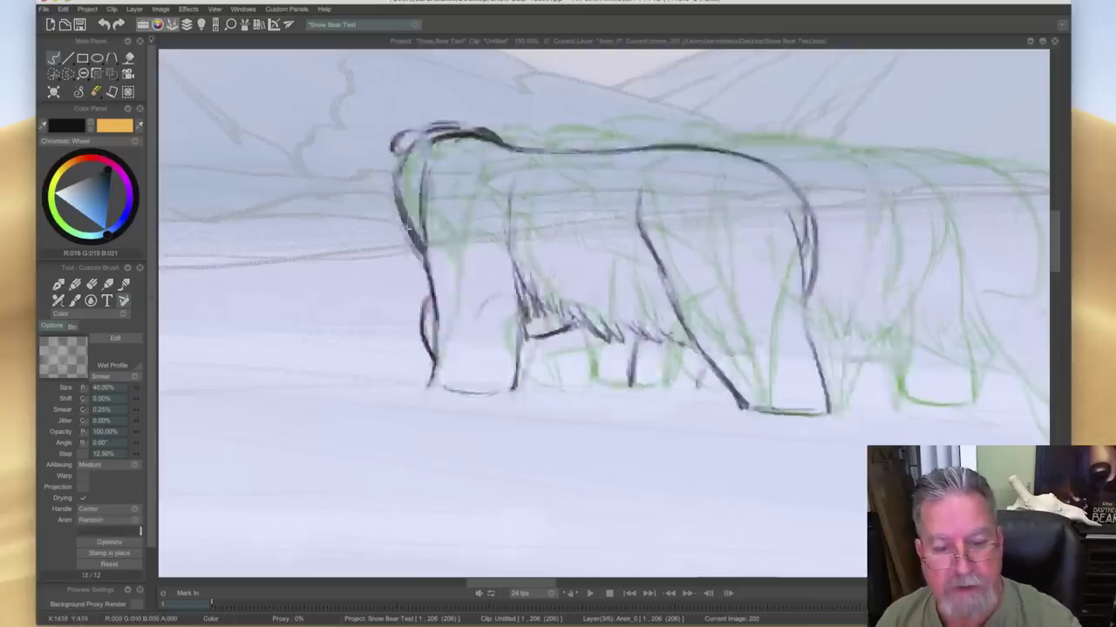
key(Left)
key(Right)
key(Left)
key(Right)
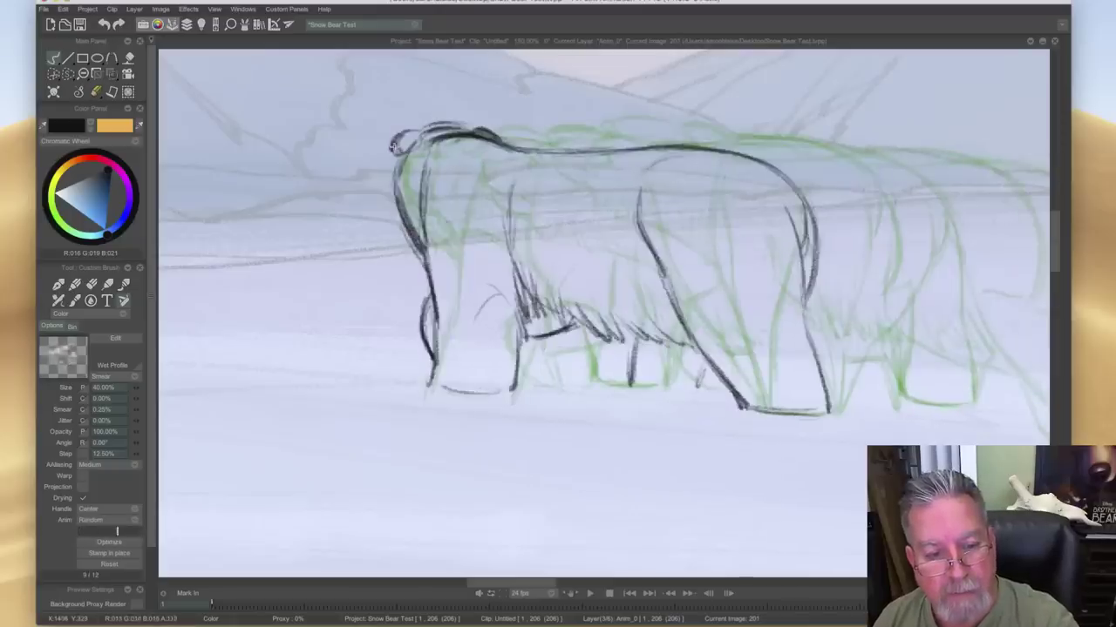
- Close the far ear into a round shape and touch up the near ear, comparing the head with the previous drawing
drag(469, 128, 490, 129)
key(Left)
key(Right)
key(Left)
key(Right)
key(Left)
key(Right)
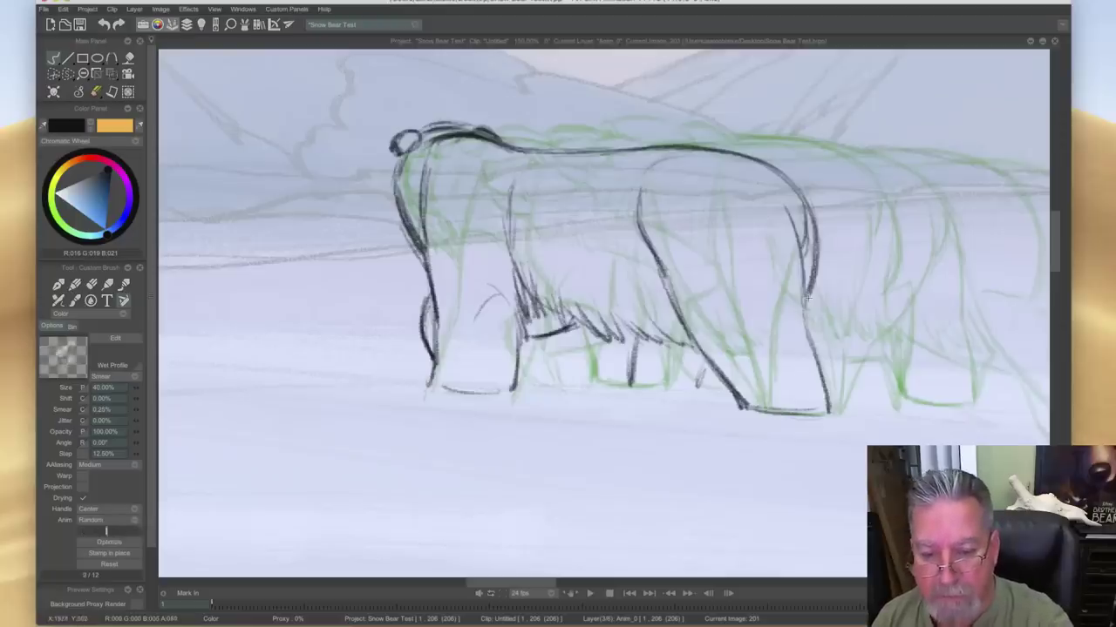
- Reinforce the sole line of the near front foot and compare its placement with the previous drawing
key(Left)
key(Right)
key(Left)
key(Right)
mouse_move(505, 312)
mouse_down()
mouse_move(518, 335)
mouse_move(514, 387)
mouse_move(449, 393)
mouse_up()
key(Left)
key(Right)
key(Left)
key(Right)
key(Left)
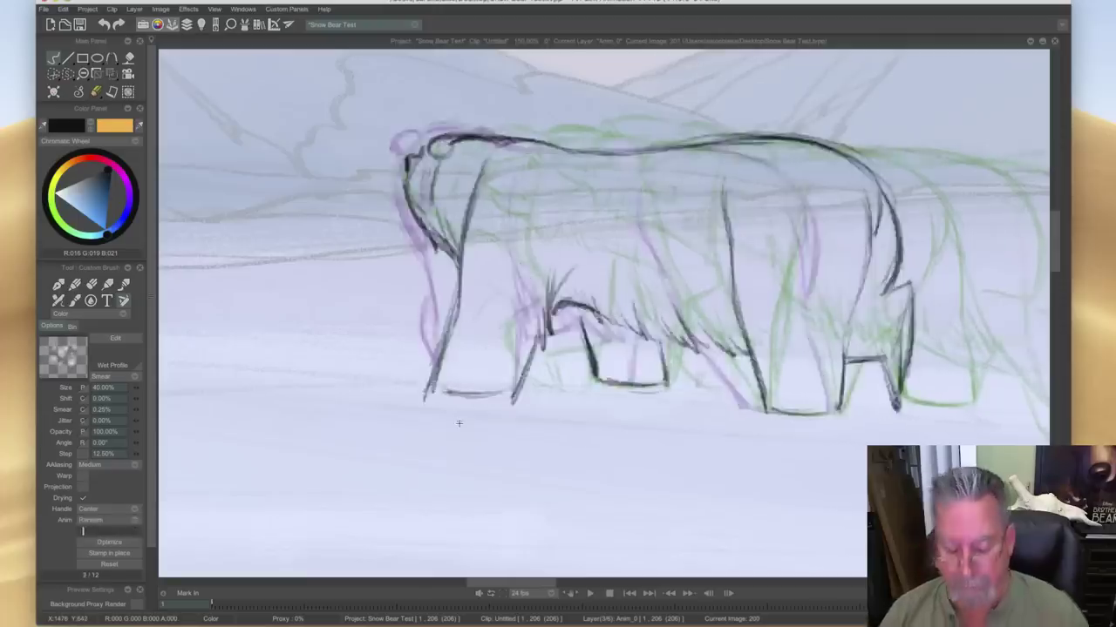
key(Right)
- Add a new drawing at frame 207 on the Anim_0 layer and extend its exposure to frame 212
key(Tab)
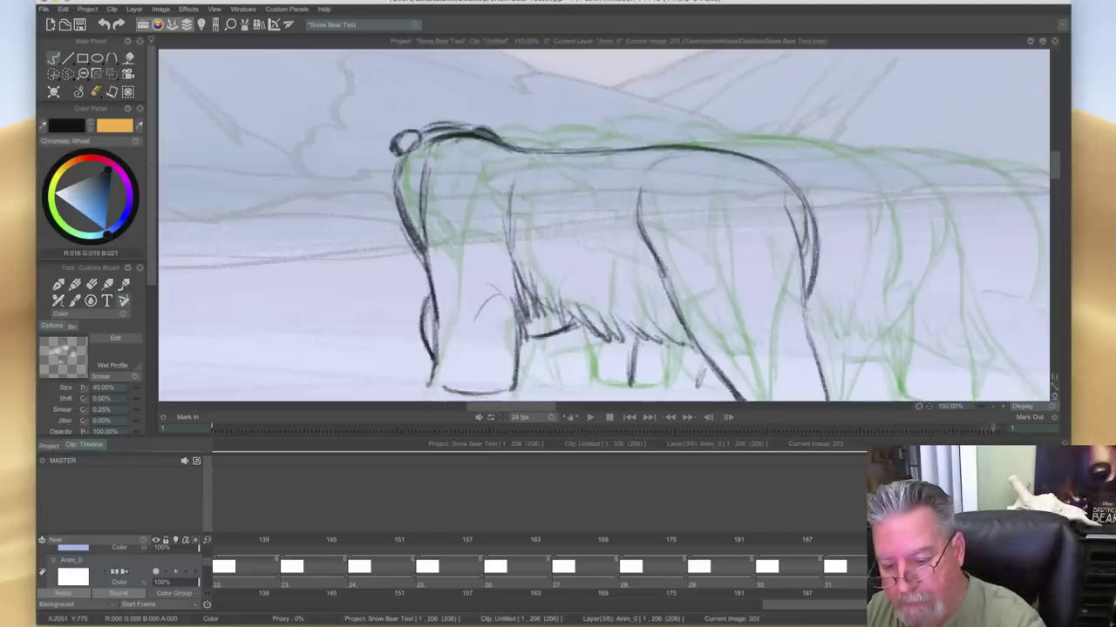
key(Right)
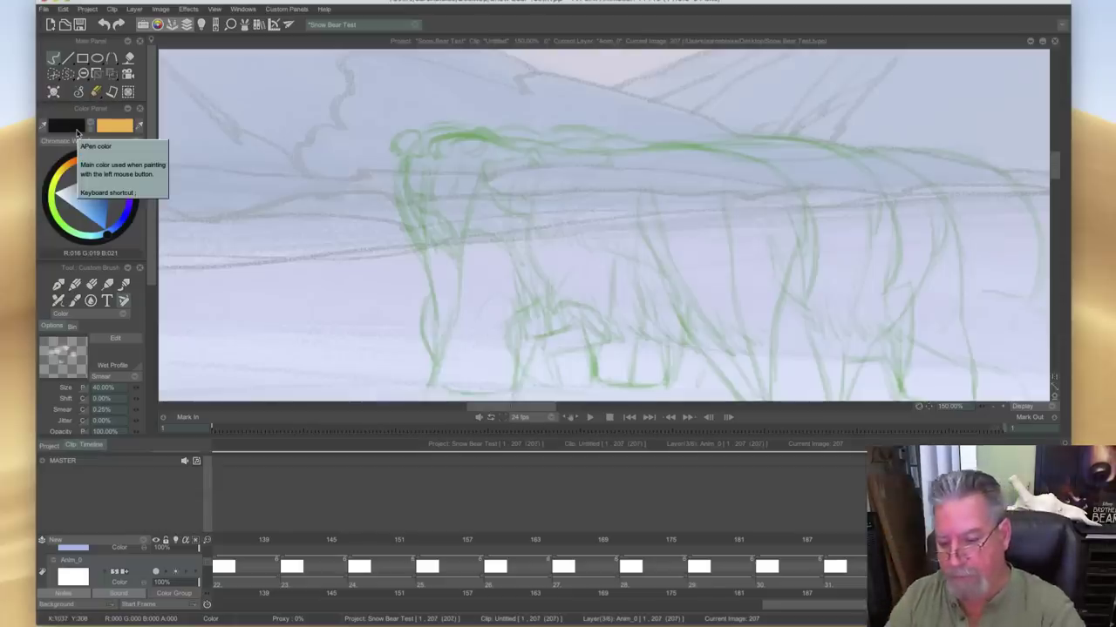
drag(1040, 572, 579, 582)
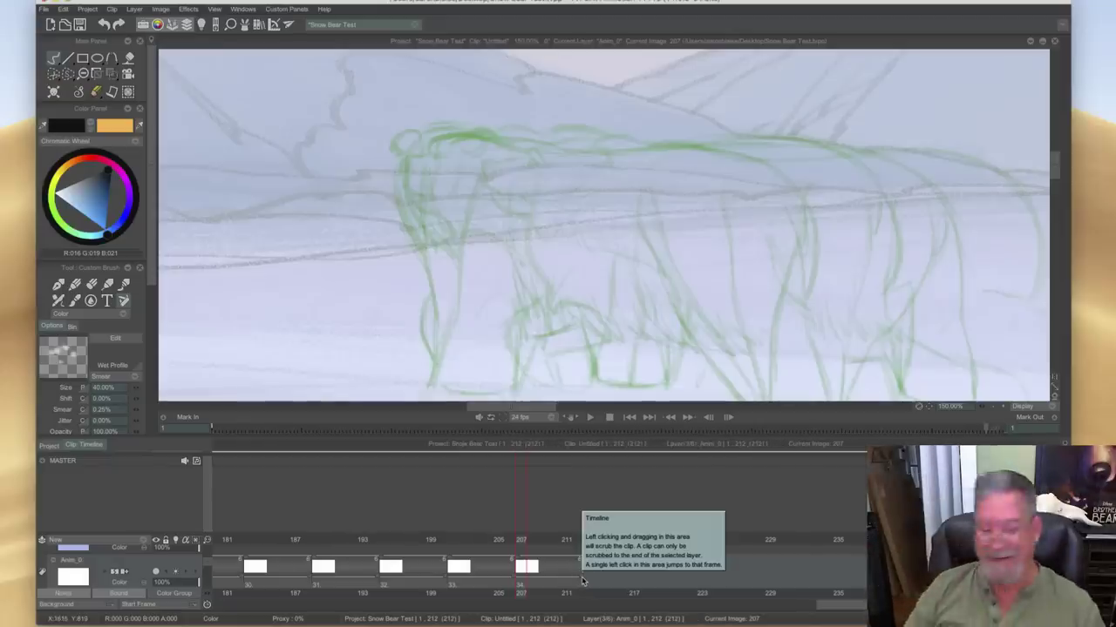
key(Tab)
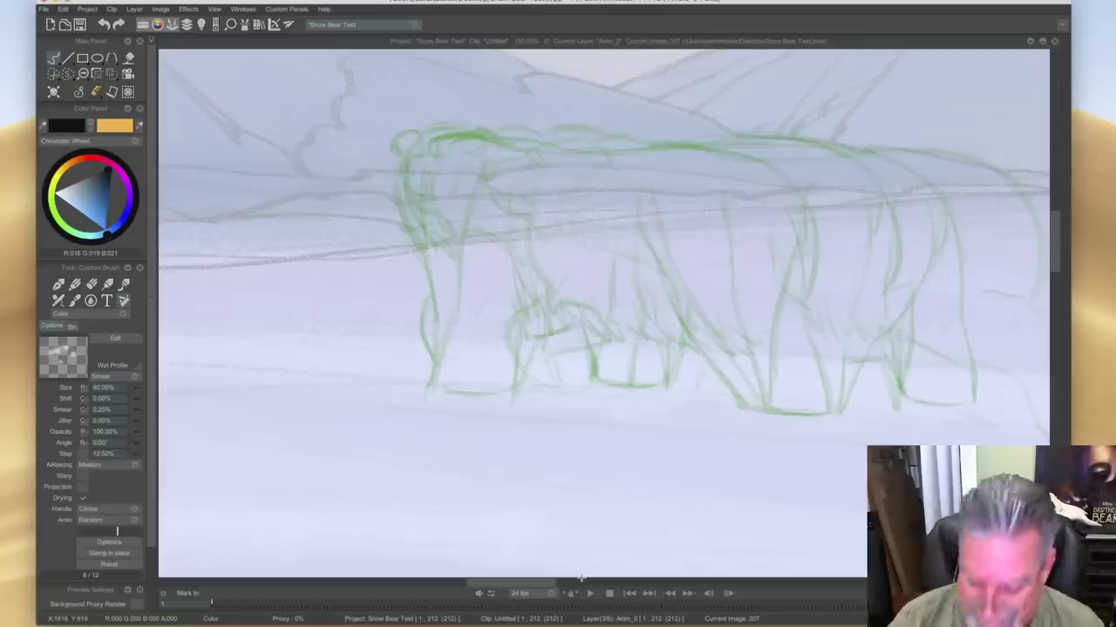
- Flip back and forth between the blank frame 207 and the previous drawing to judge where the head should move
key(Left)
key(Left)
key(Right)
key(Left)
key(Right)
key(Left)
key(Right)
key(Left)
key(Right)
key(Left)
key(Right)
key(Left)
- Draw a short curved stroke for the top of the head at frame 207, ahead of the previous head position
drag(397, 136, 357, 141)
key(Right)
key(Left)
key(Right)
key(Left)
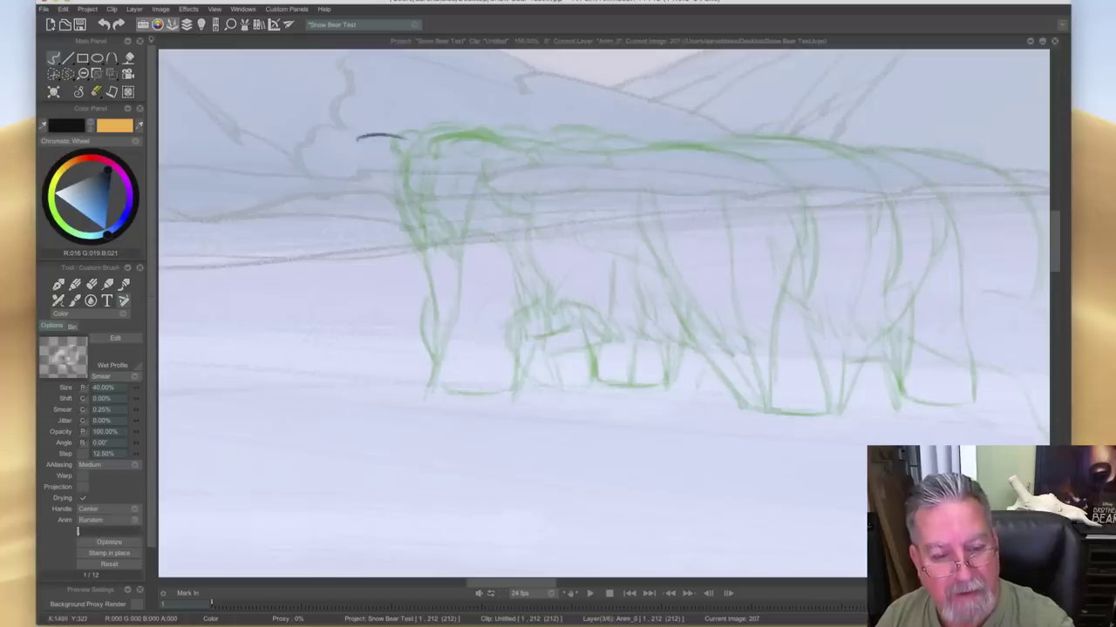
key(Right)
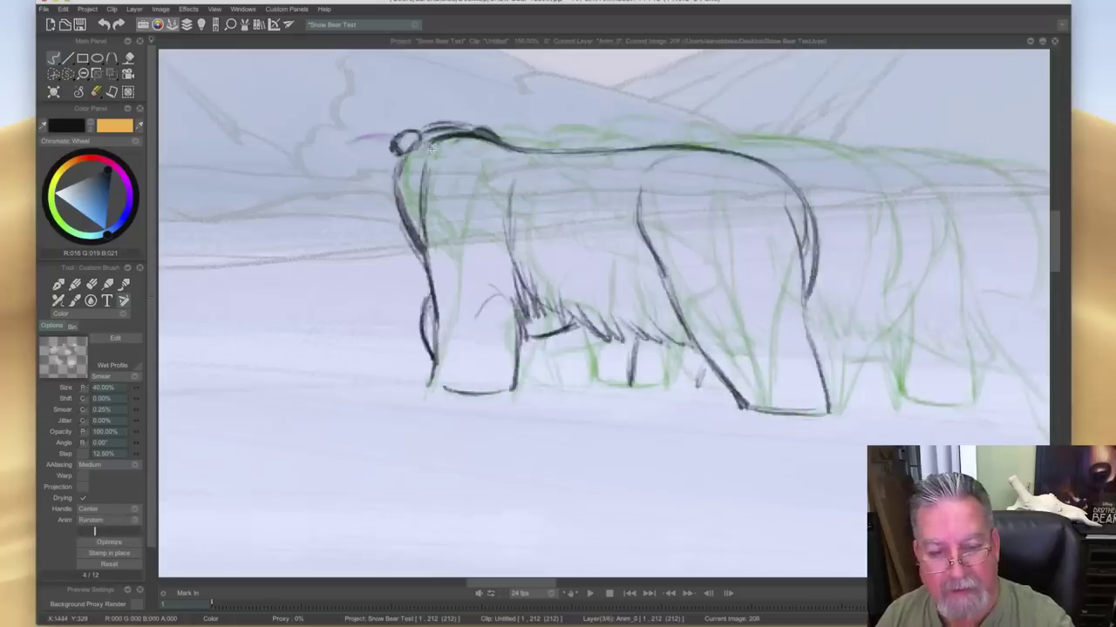
key(Left)
- Draw the bear's back line at frame 207 from behind the head over the rump with repeated overlapping strokes
mouse_move(465, 152)
mouse_down()
mouse_move(584, 146)
mouse_move(702, 168)
mouse_up()
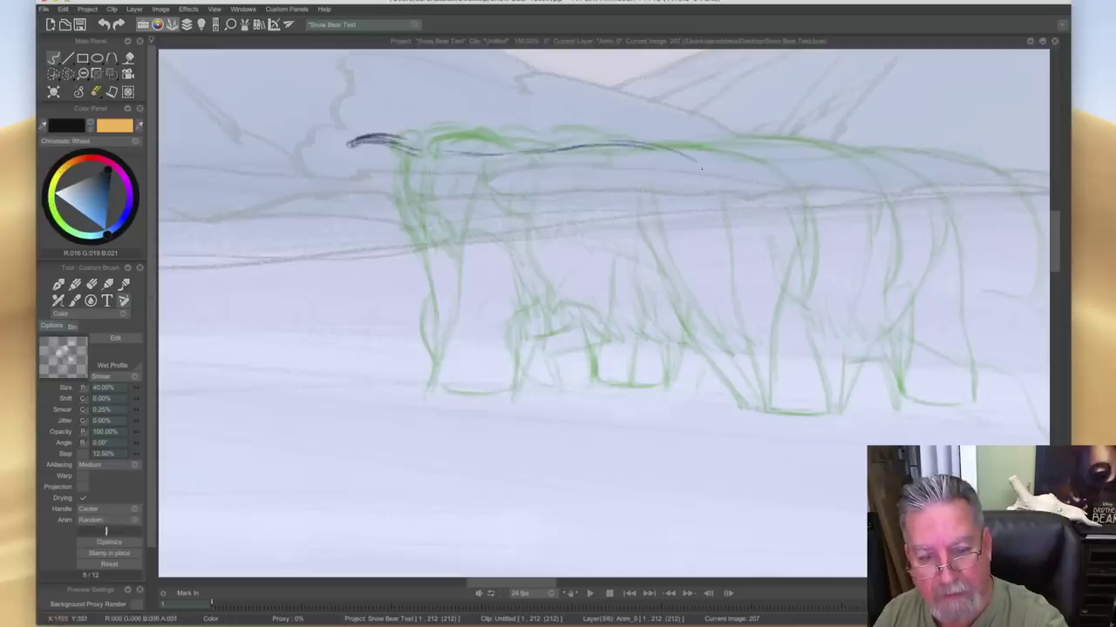
drag(603, 143, 708, 163)
drag(568, 147, 645, 146)
mouse_move(532, 149)
mouse_down()
mouse_move(599, 143)
mouse_move(687, 158)
mouse_up()
drag(608, 145, 680, 155)
drag(548, 149, 672, 153)
drag(504, 156, 652, 140)
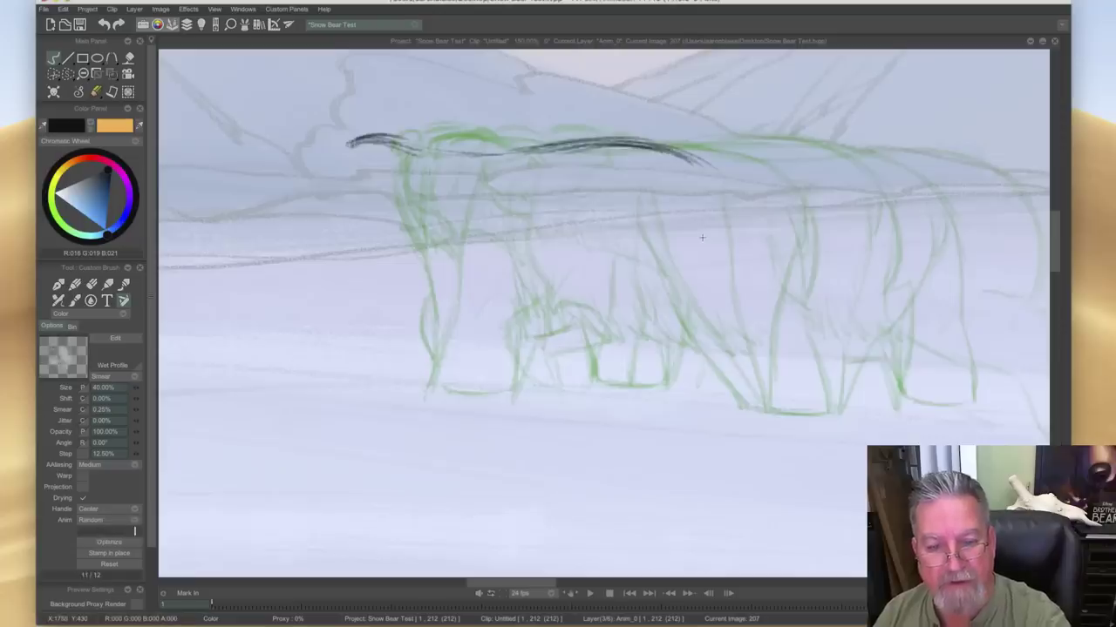
- Erase excess strokes along the underside of the frame 207 back line and redraw its upper curve
key(Right)
key(Right)
key(Left)
key(Right)
key(e)
drag(566, 154, 682, 156)
key(Left)
key(Right)
key(b)
drag(574, 148, 628, 142)
key(Right)
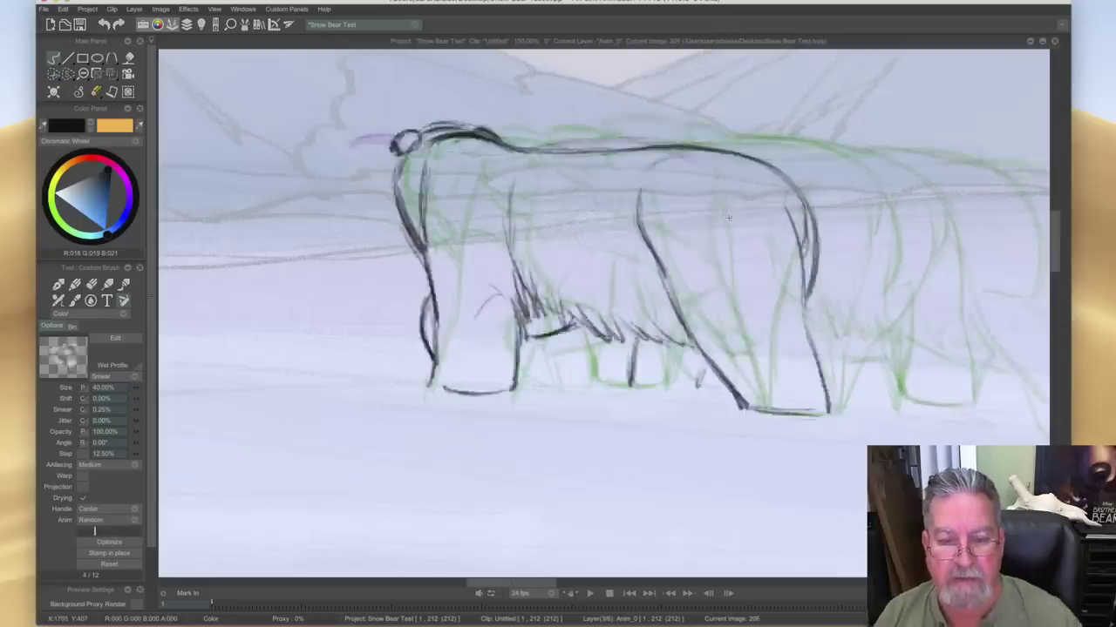
- Flip repeatedly between frame 207 and the previous drawing to examine the movement of the head and back line
key(Left)
key(Right)
key(Left)
key(Right)
key(Left)
key(Right)
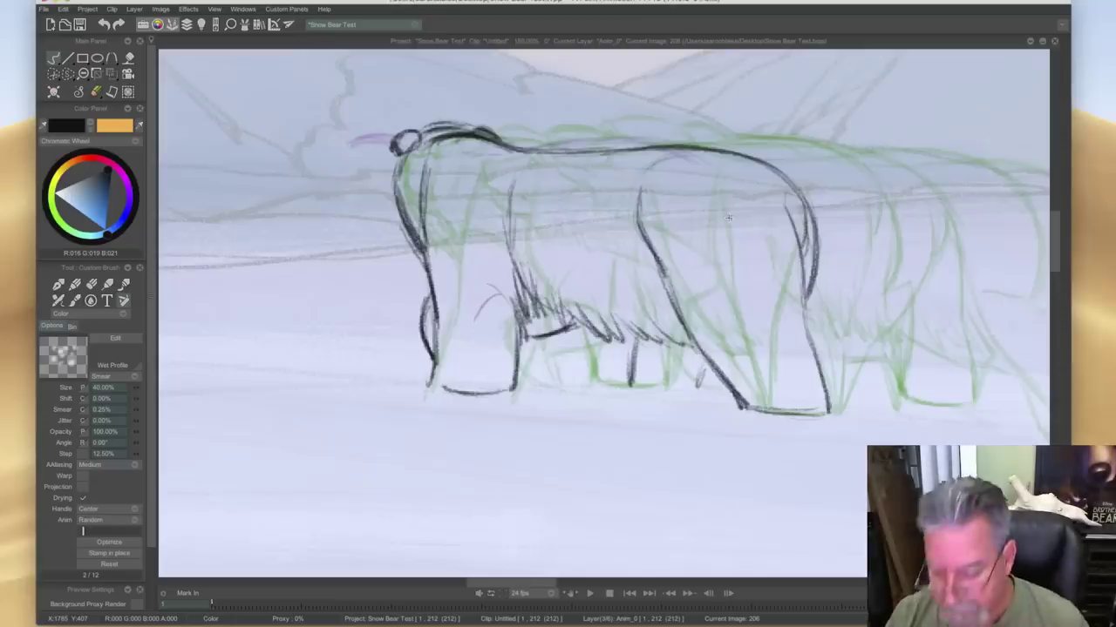
key(Left)
key(Right)
key(Left)
key(Right)
key(Left)
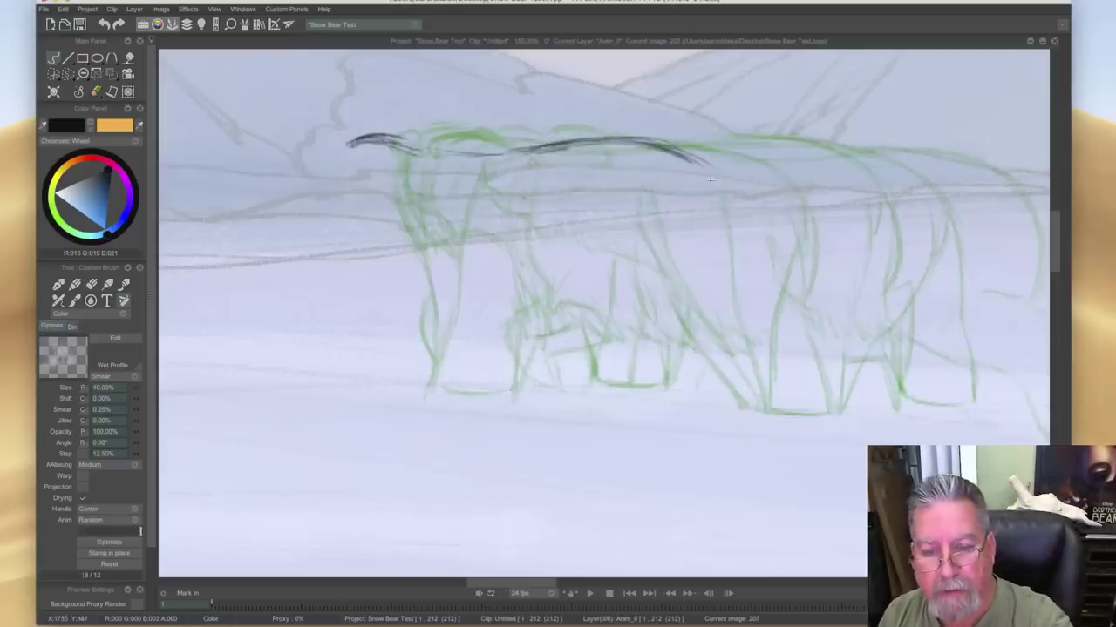
key(Right)
key(Left)
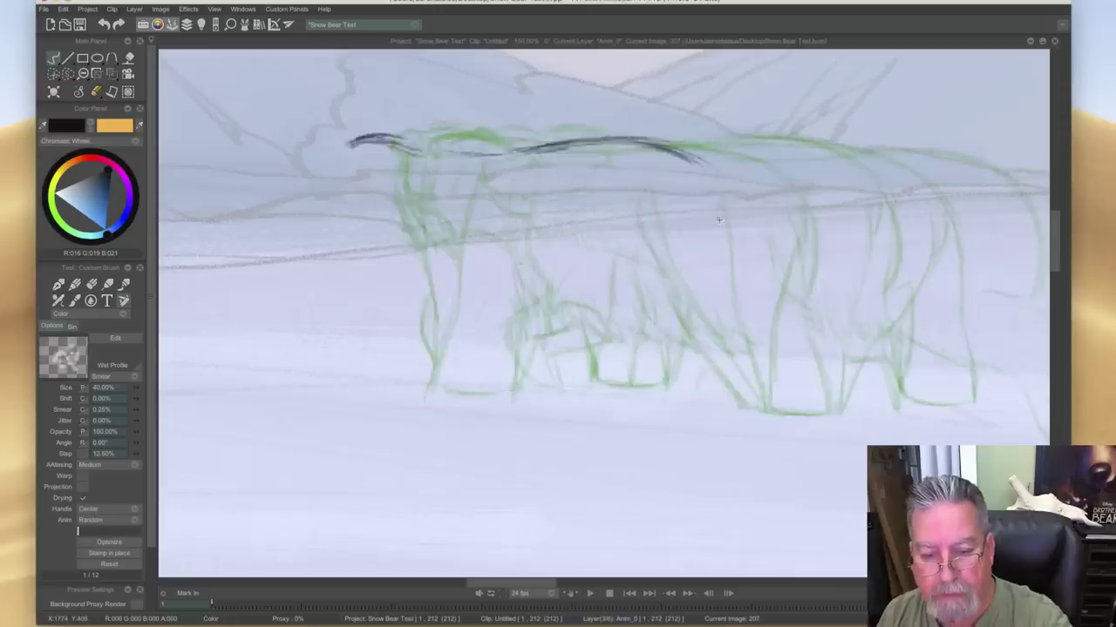
- Add the sole line of the far hind foot to the frame 201 drawing and return to frame 207
key(Right)
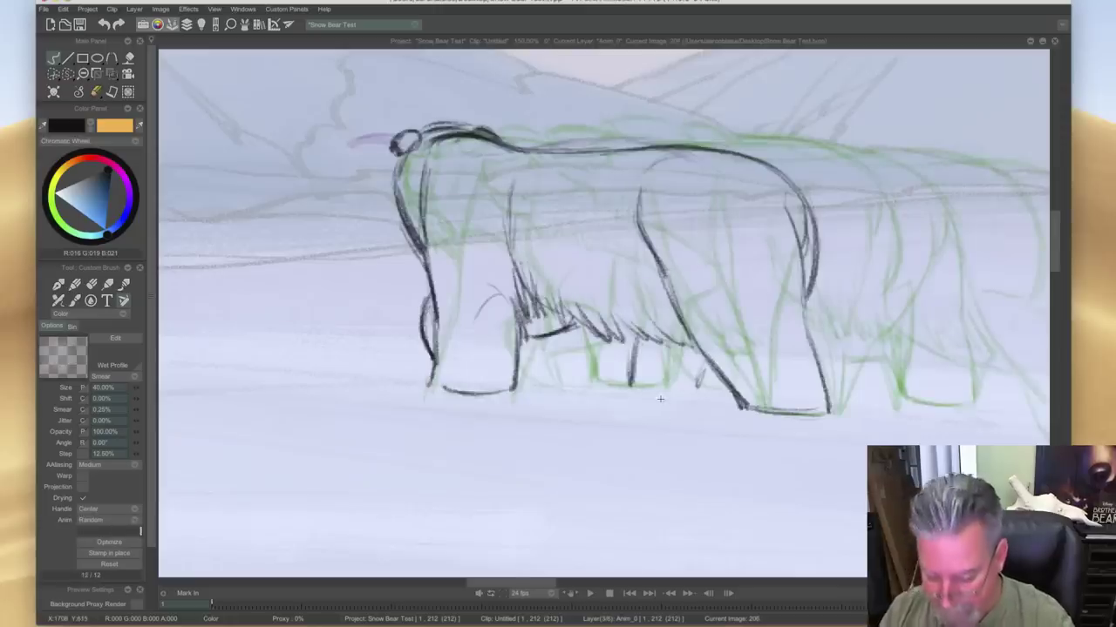
key(Tab)
drag(504, 553, 454, 547)
mouse_move(631, 385)
mouse_down()
mouse_move(689, 388)
mouse_move(643, 389)
mouse_up()
drag(451, 541, 525, 544)
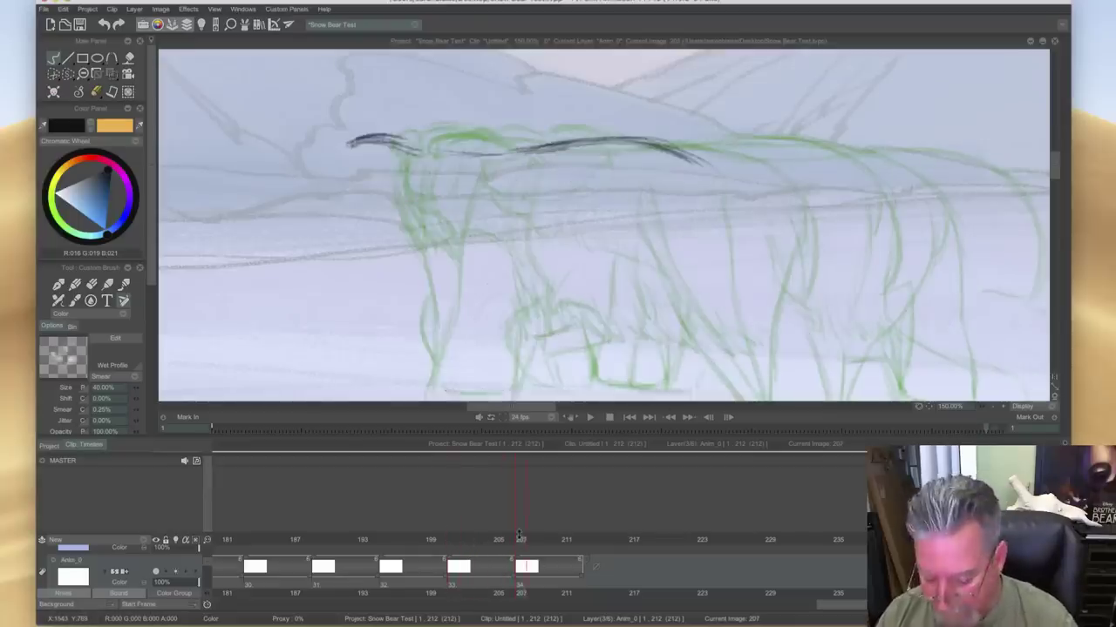
key(Tab)
key(Left)
key(Right)
key(Left)
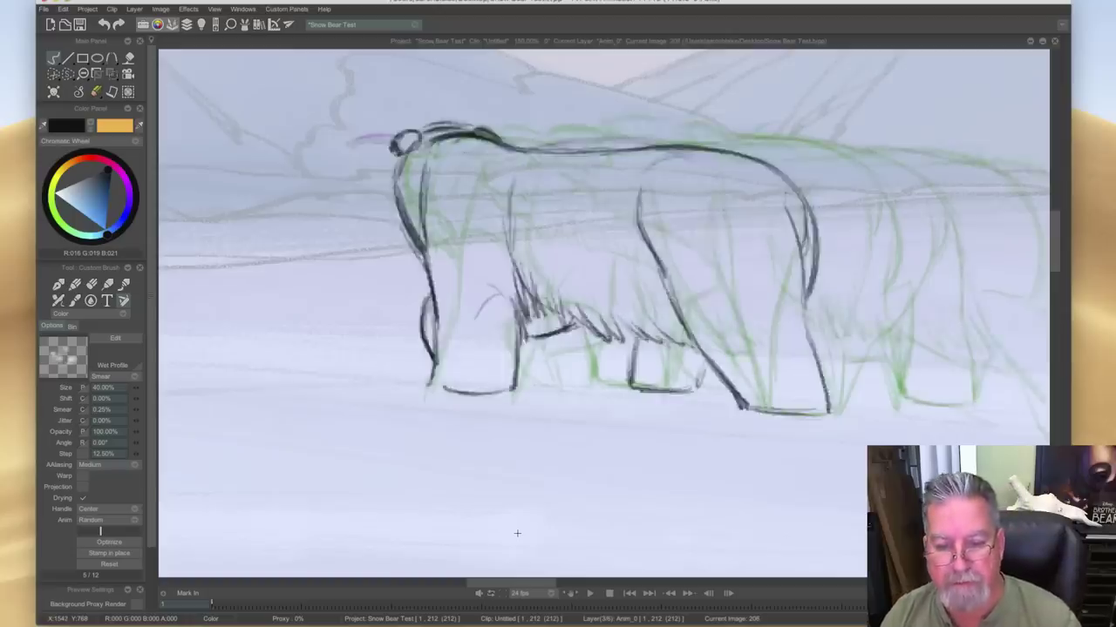
key(Right)
- Extend the rump contour at frame 207 downward from the end of the back line with overlapping strokes
drag(704, 170, 731, 242)
drag(699, 164, 732, 264)
key(Left)
key(Left)
- Draw the front contour of the chest and near foreleg down to its planted foot at frame 207, comparing with the previous drawing
mouse_move(343, 189)
mouse_down()
mouse_move(365, 284)
mouse_move(429, 394)
mouse_up()
key(Right)
key(Left)
drag(375, 287, 427, 376)
key(Right)
key(Left)
key(Right)
key(Left)
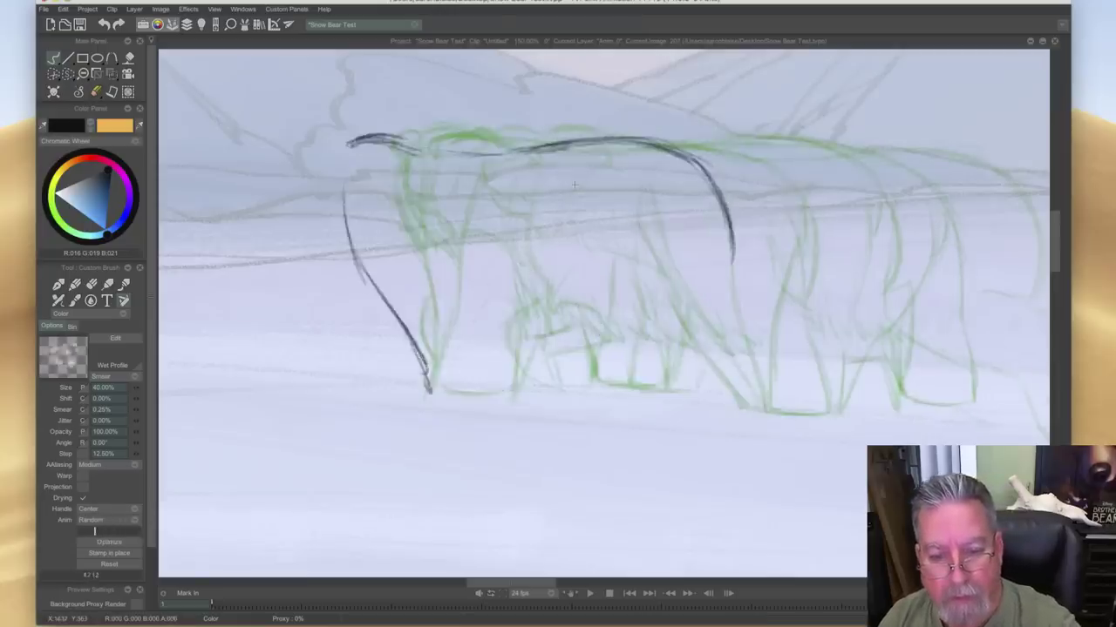
- Start the flank line at frame 207 and draw the thigh's rear curve inside the rump, checking against the previous drawing
key(Right)
key(Left)
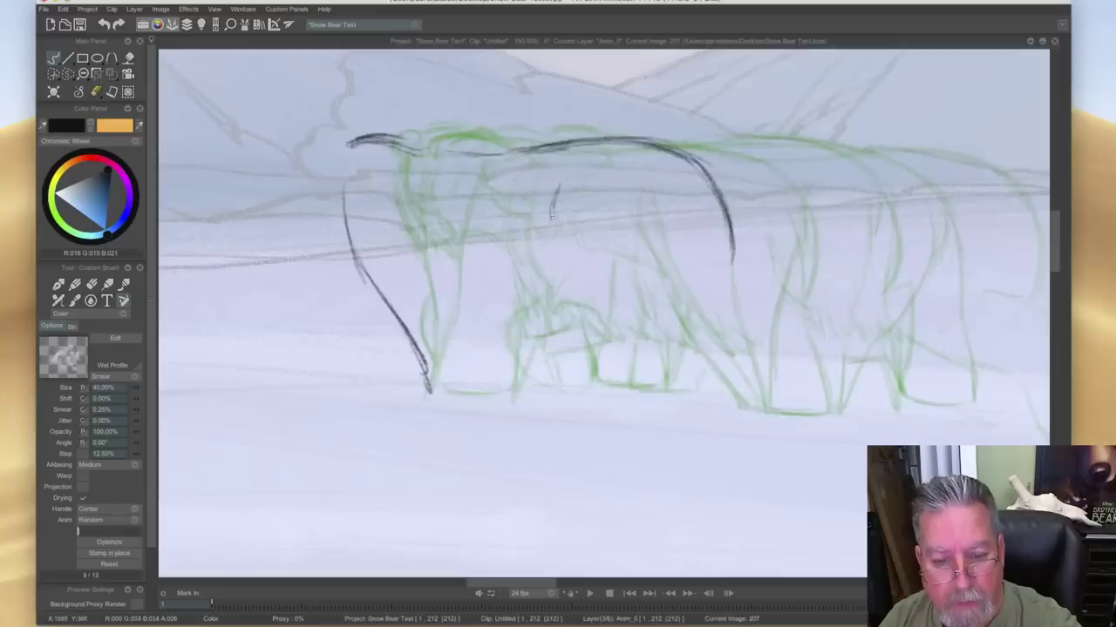
key(Right)
key(Left)
drag(699, 200, 712, 294)
key(Left)
key(Right)
key(Left)
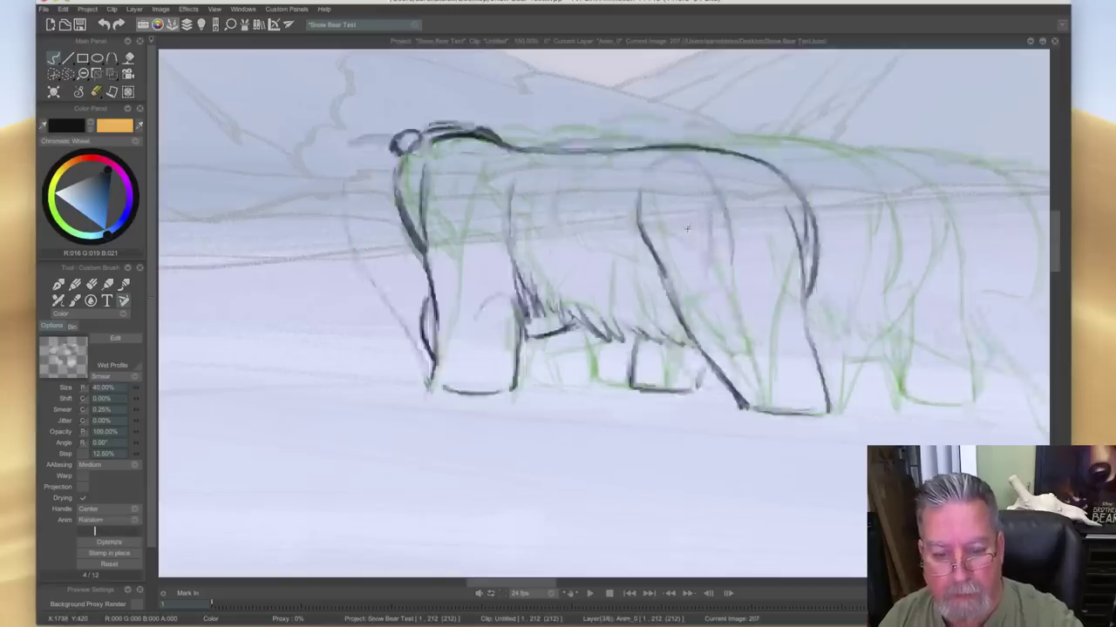
key(Left)
key(Right)
key(Left)
- Draw the near hind leg's front contour at frame 207 from the flank around the knee toward the hock
mouse_move(557, 181)
mouse_down()
mouse_move(542, 319)
mouse_move(601, 359)
mouse_up()
drag(552, 324, 605, 370)
key(Left)
key(Right)
key(Left)
key(Left)
key(Right)
key(Left)
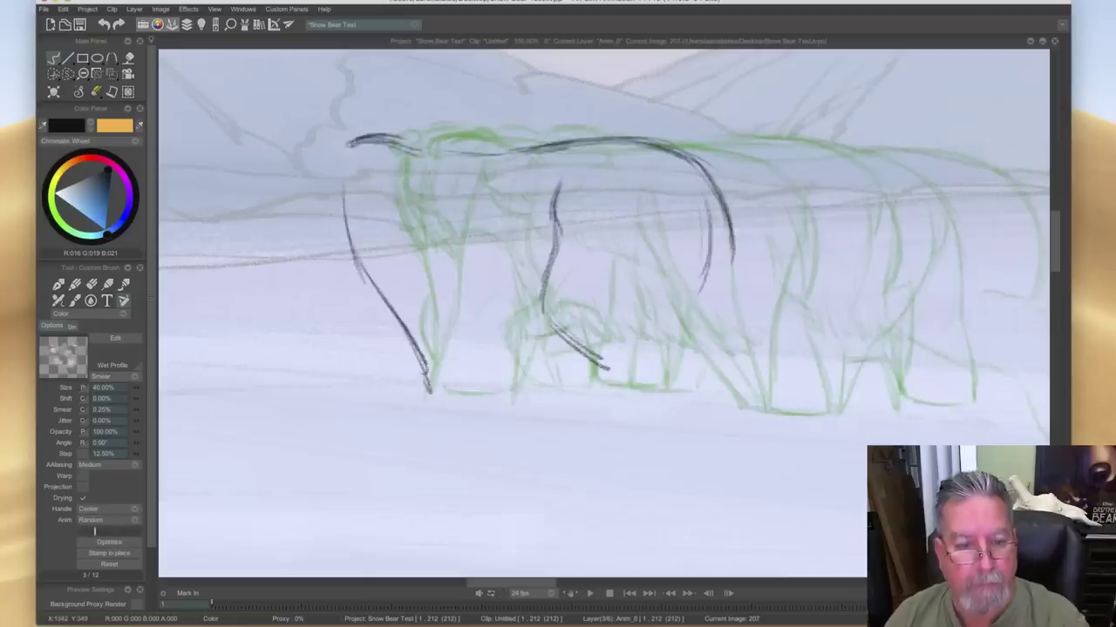
- Thicken the top of the head at frame 207 and draw the front head and neck contour with a small rounded shape ahead
drag(408, 135, 361, 131)
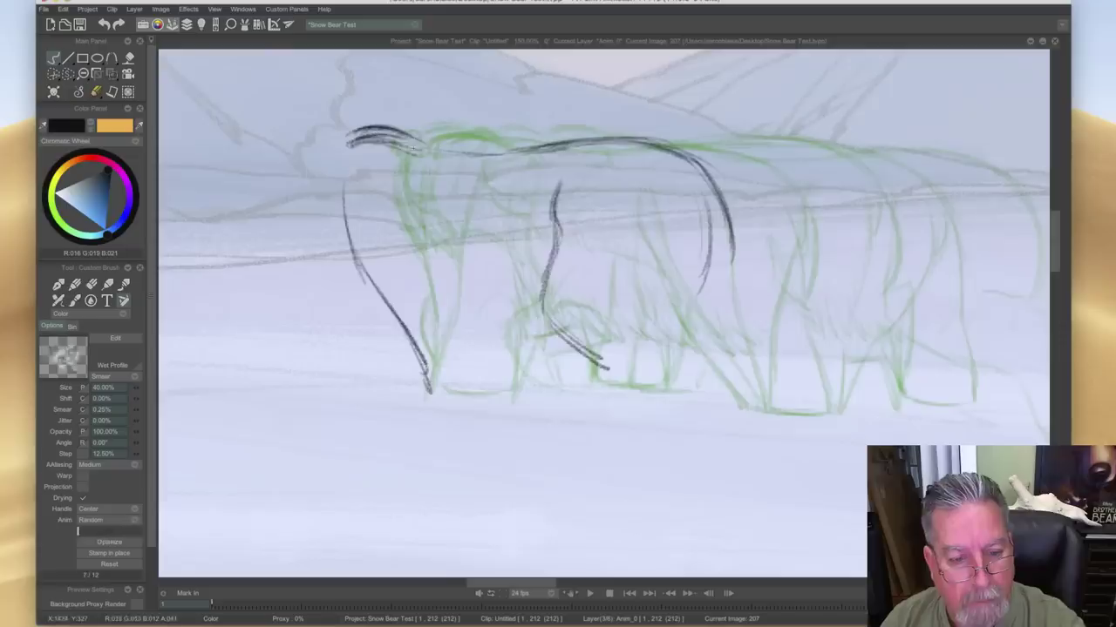
key(Left)
key(Right)
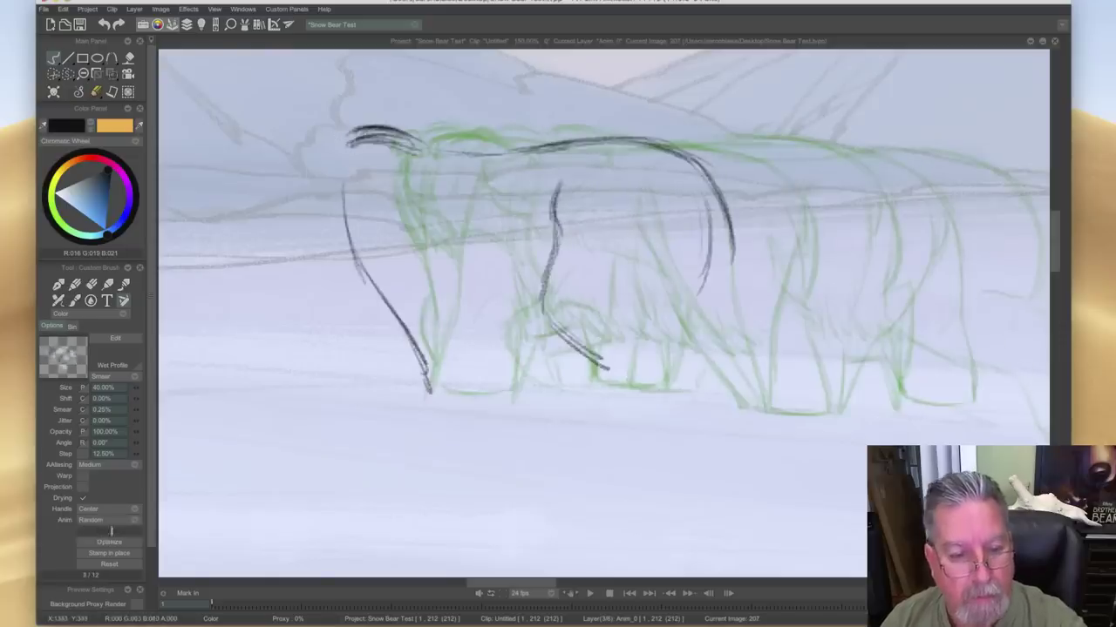
mouse_move(332, 148)
mouse_down()
mouse_move(321, 213)
mouse_move(331, 233)
mouse_up()
mouse_move(322, 184)
mouse_down()
mouse_move(338, 247)
mouse_move(361, 271)
mouse_up()
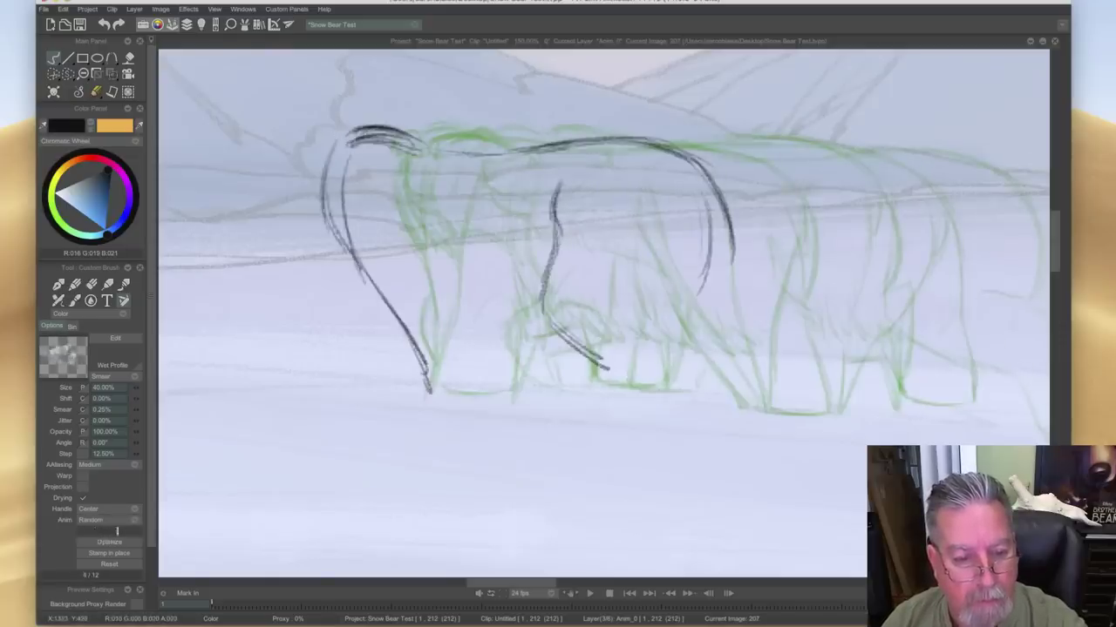
drag(324, 212, 371, 277)
key(Left)
key(Left)
drag(328, 138, 338, 136)
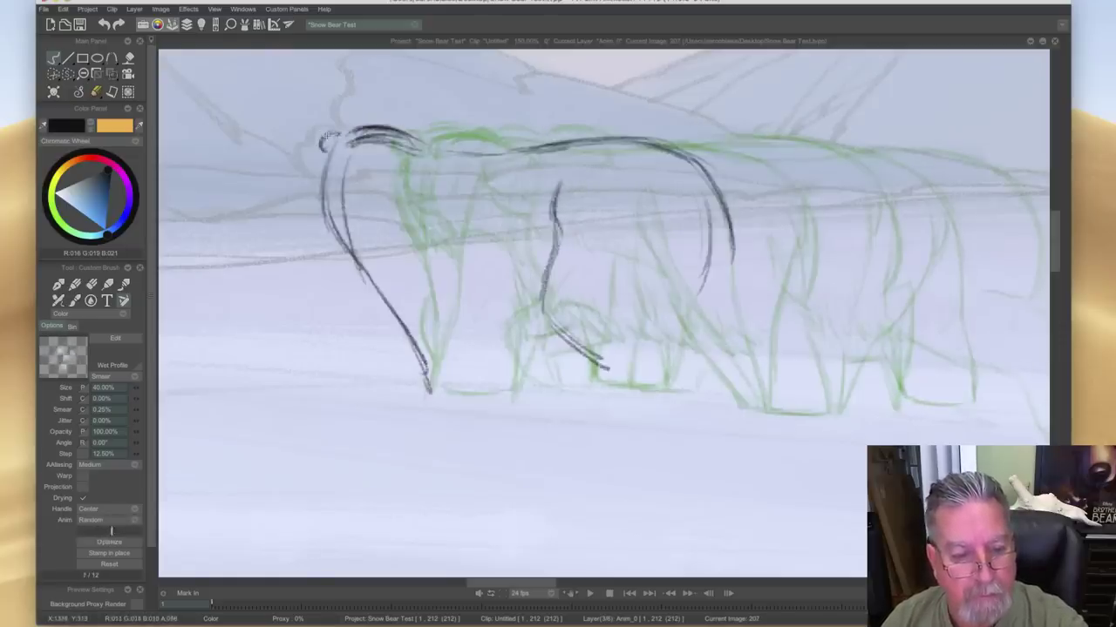
- Darken the top of the head at frame 207 with more strokes and compare it with the previous drawing
mouse_move(412, 136)
mouse_down()
mouse_move(422, 137)
mouse_move(354, 132)
mouse_move(404, 131)
mouse_up()
key(Left)
key(Right)
key(Left)
key(Right)
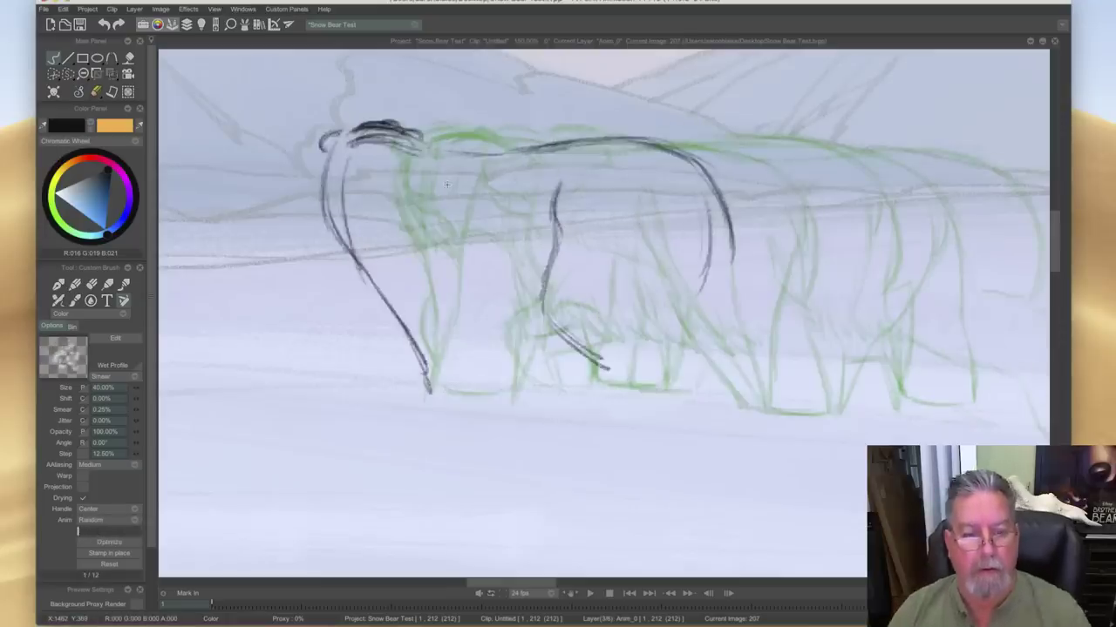
- Strengthen the inner neck line at frame 207 down into the near foreleg and flip to check it
mouse_move(349, 165)
mouse_down()
mouse_move(361, 263)
mouse_move(379, 290)
mouse_up()
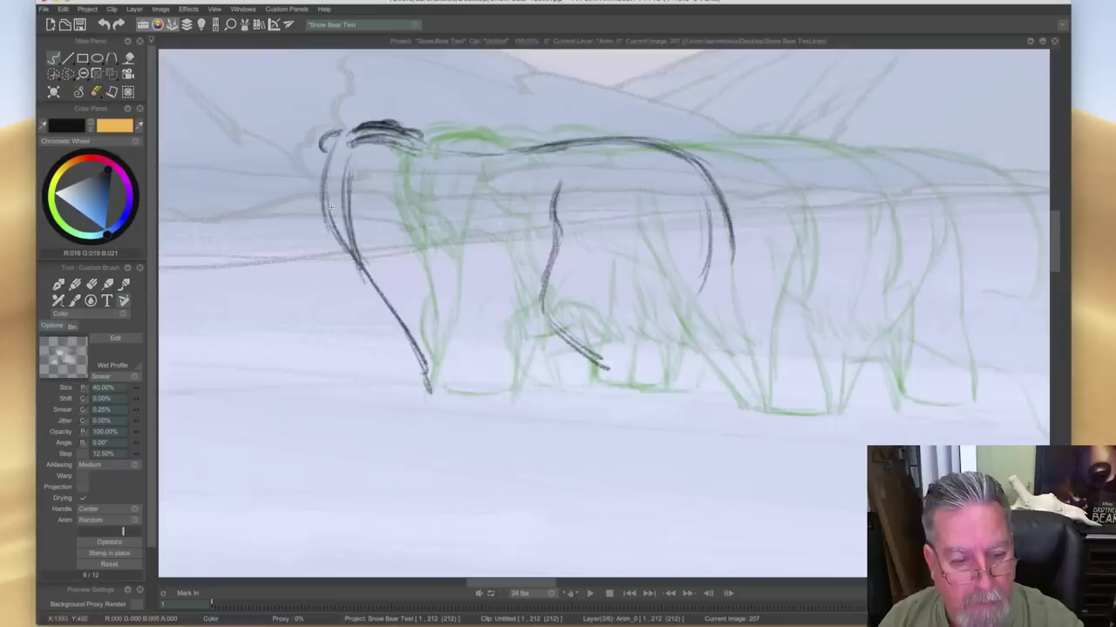
drag(340, 244, 374, 292)
key(Left)
key(Right)
key(Left)
key(Right)
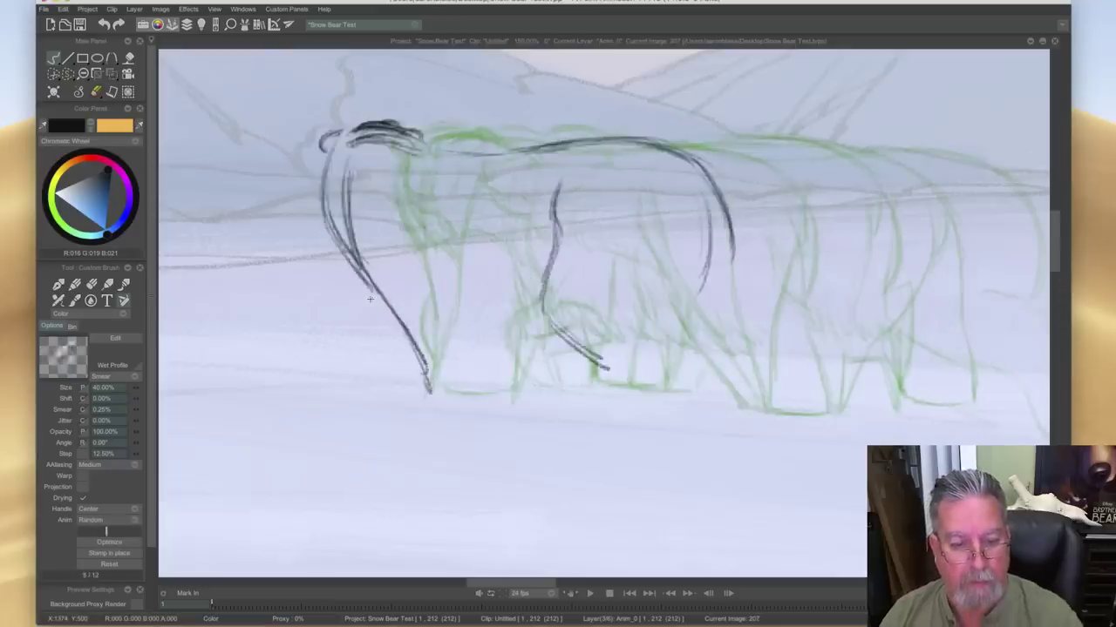
key(Left)
key(Right)
- Sketch the near foreleg's rear edge down to the foot and a short arc across its upper part at frame 207
drag(493, 293, 515, 397)
drag(478, 300, 433, 307)
key(Left)
key(Right)
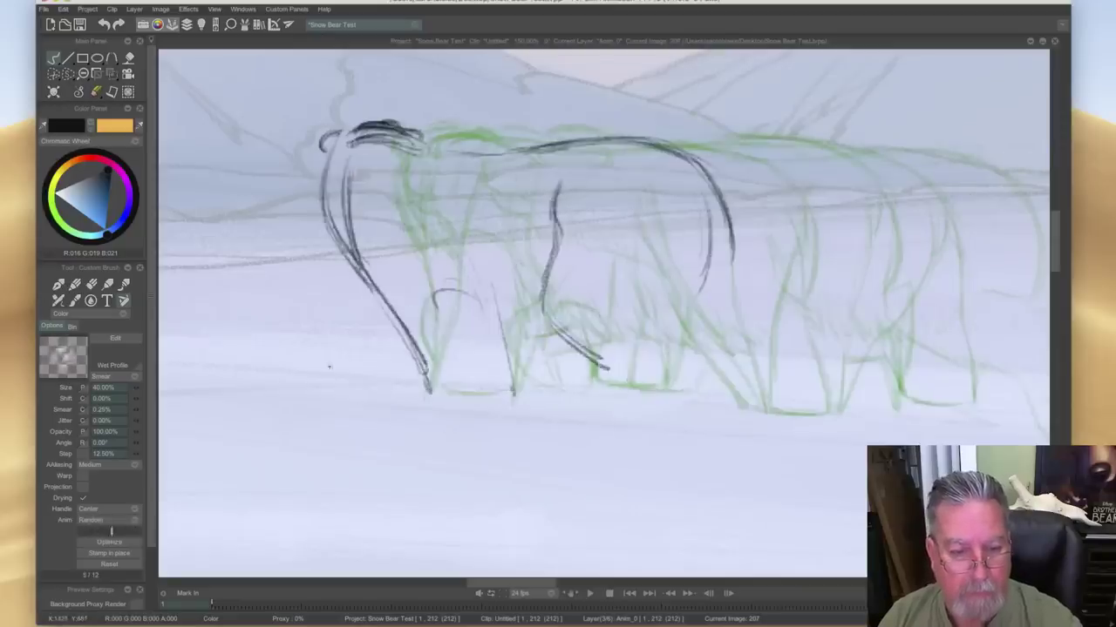
- Draw the far foreleg's front edge reaching down from the chest at frame 207 and flip to check its movement
drag(349, 264, 336, 347)
key(Left)
key(Right)
key(Left)
key(Right)
key(Left)
key(Right)
key(Left)
key(Right)
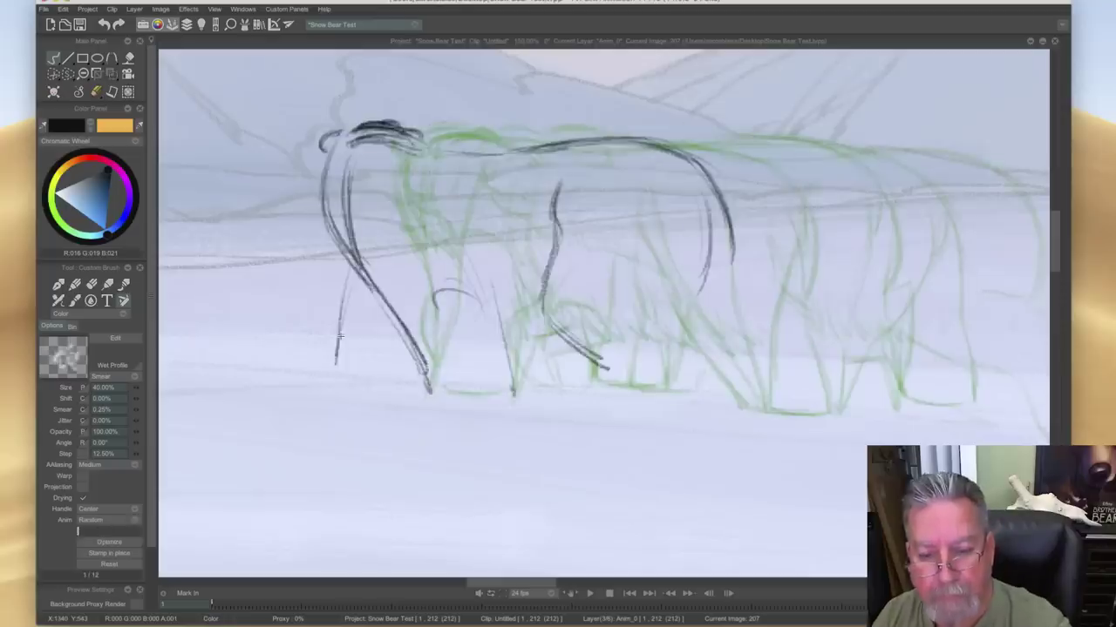
key(Left)
key(Right)
- Strengthen the rear thigh curve at frame 207 and extend the near hind leg's front contour to the ankle
mouse_move(704, 208)
mouse_down()
mouse_move(677, 311)
mouse_move(667, 311)
mouse_up()
key(Left)
key(Right)
mouse_move(549, 267)
mouse_down()
mouse_move(543, 319)
mouse_move(617, 375)
mouse_up()
key(Left)
key(Left)
drag(566, 347, 630, 384)
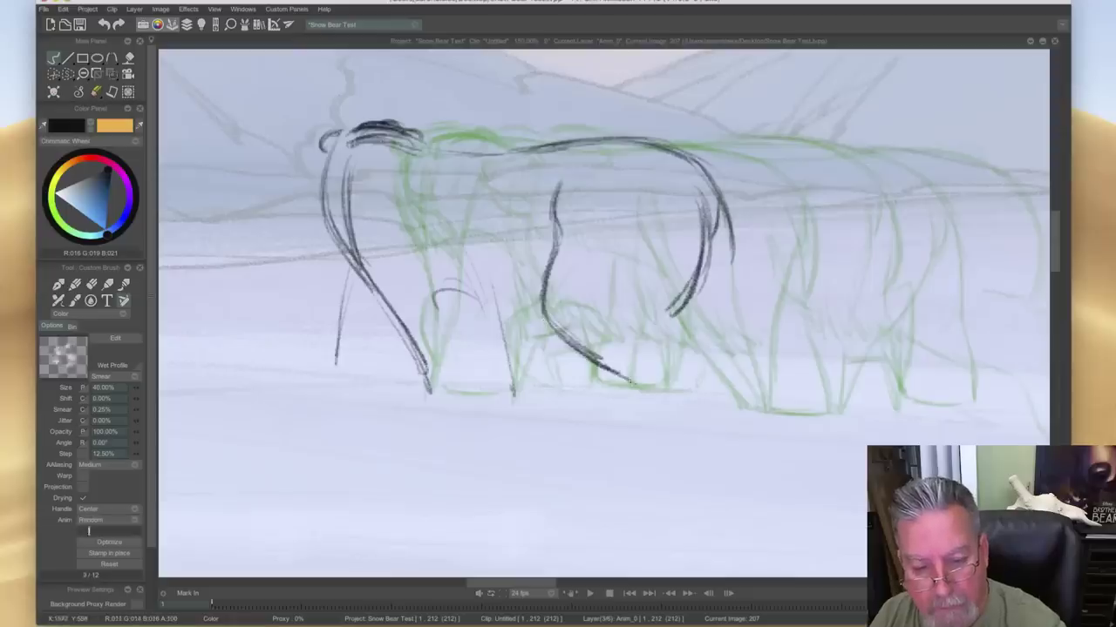
key(Right)
key(Left)
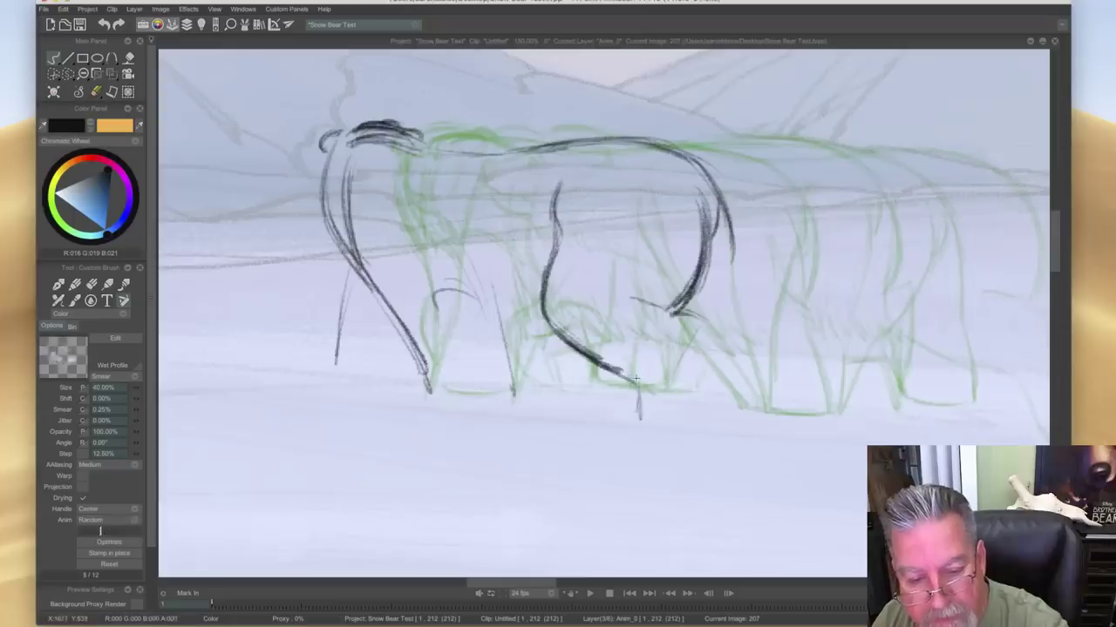
- Draw the near hind leg's heel and lifted paw hanging below the ankle at frame 207, reinforcing both edges with repeated strokes
drag(640, 419, 643, 443)
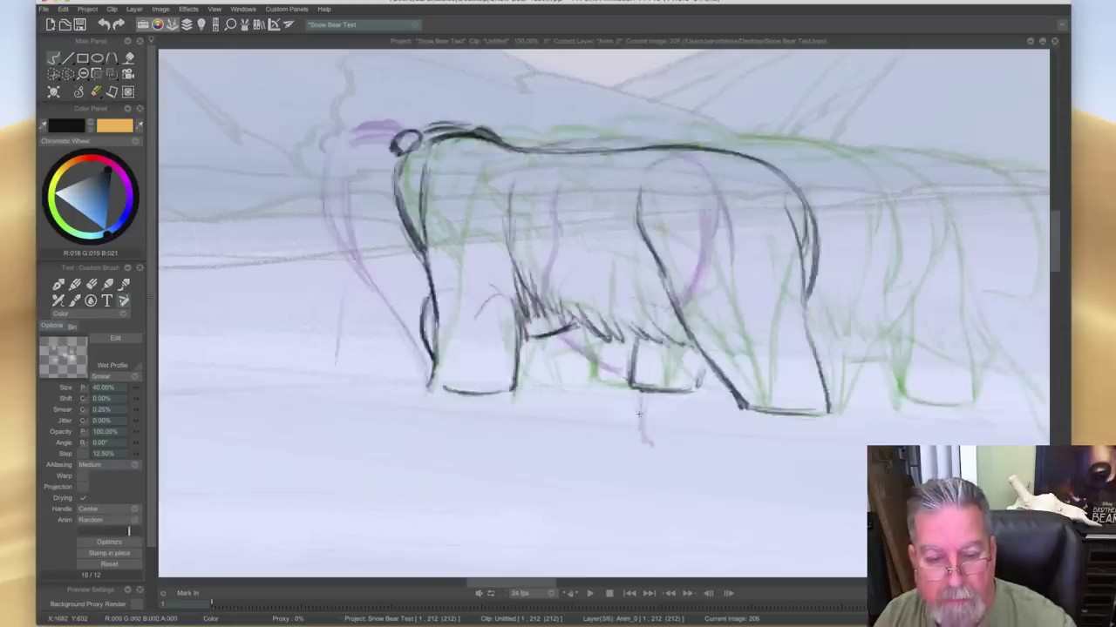
drag(697, 337, 658, 408)
drag(703, 338, 657, 428)
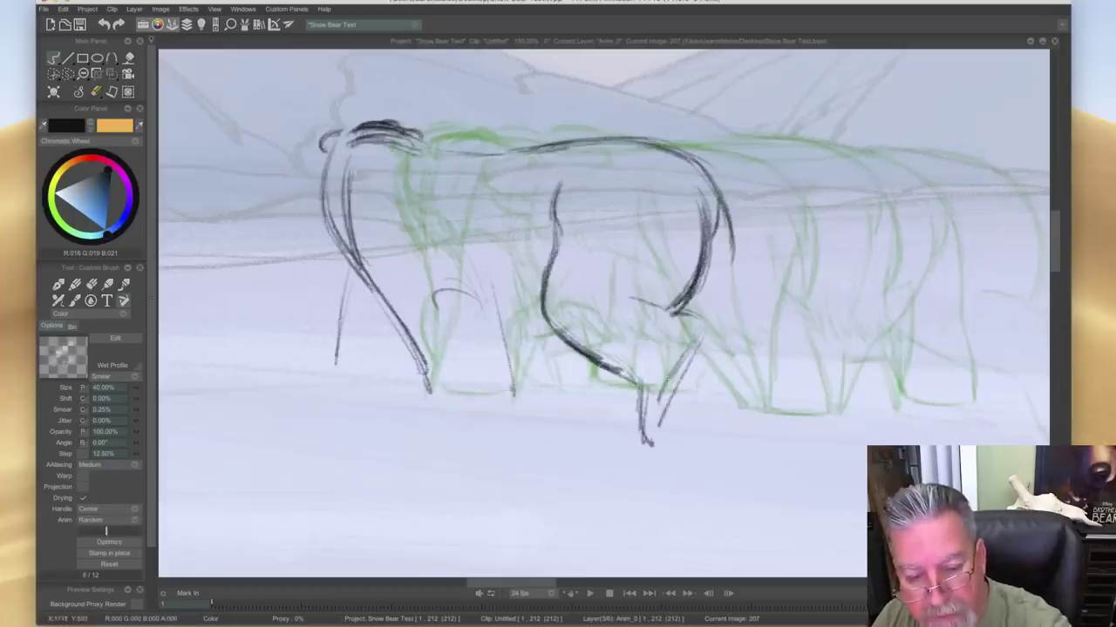
drag(667, 375, 659, 425)
drag(660, 383, 650, 432)
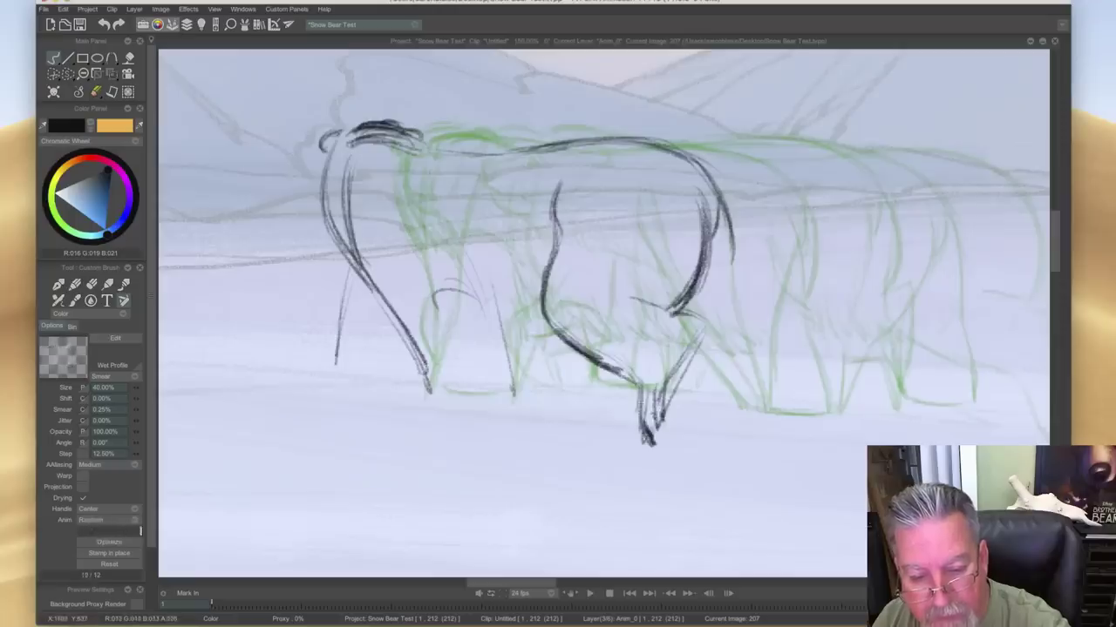
mouse_move(678, 312)
mouse_down()
mouse_move(683, 361)
mouse_move(661, 399)
mouse_up()
drag(701, 339, 657, 429)
key(Left)
key(Right)
key(Left)
key(Right)
key(Left)
key(Left)
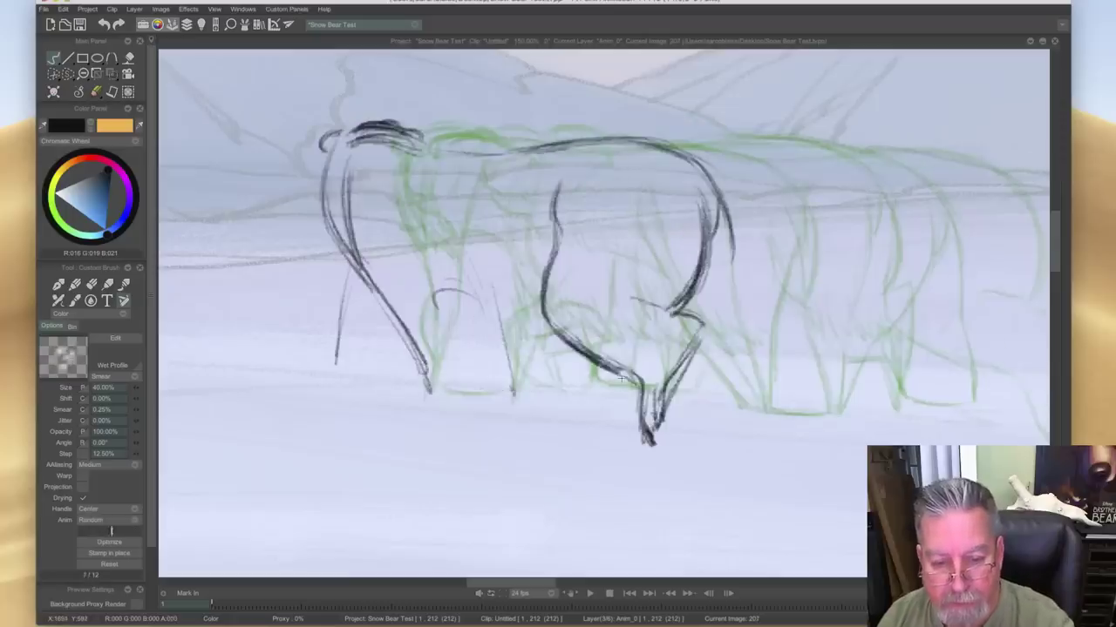
- Sketch the far hind leg's rear edge and its foot's sole behind the lifted paw at frame 207
drag(690, 389, 659, 390)
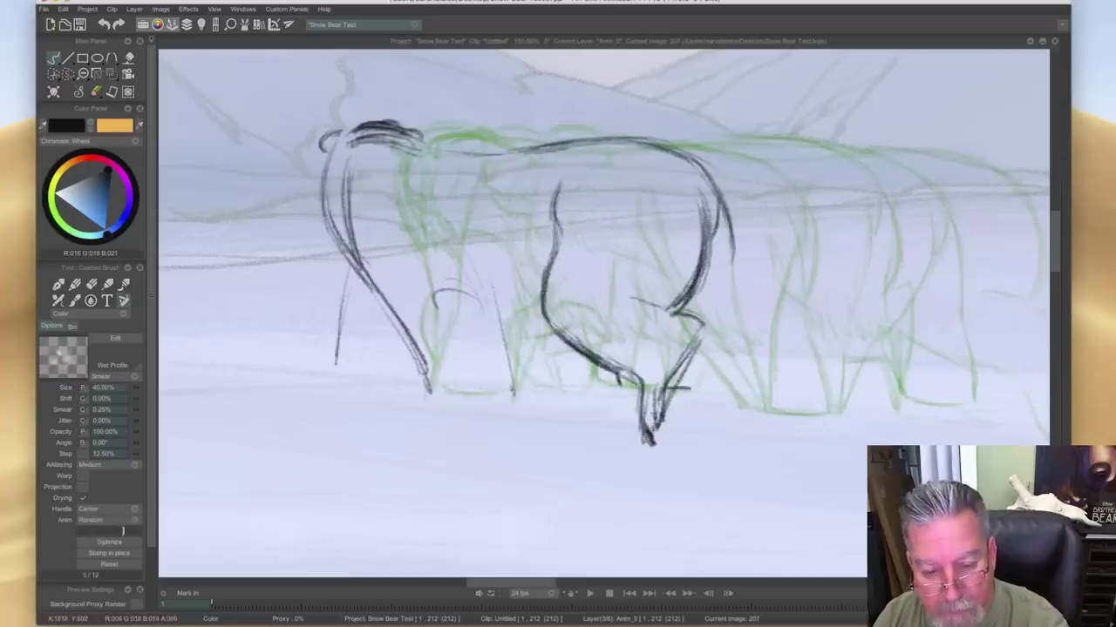
mouse_move(726, 211)
mouse_down()
mouse_move(701, 368)
mouse_move(706, 356)
mouse_up()
key(Right)
key(Left)
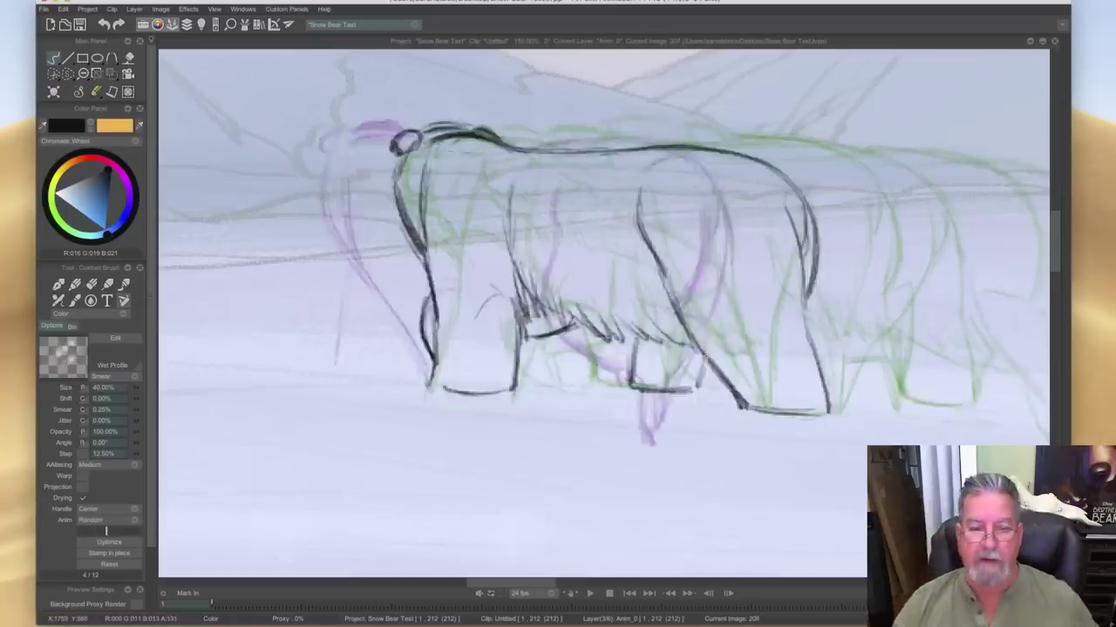
key(Right)
key(Left)
- Darken the near foreleg's rear contour and close its foot with a sole line at frame 207
key(Right)
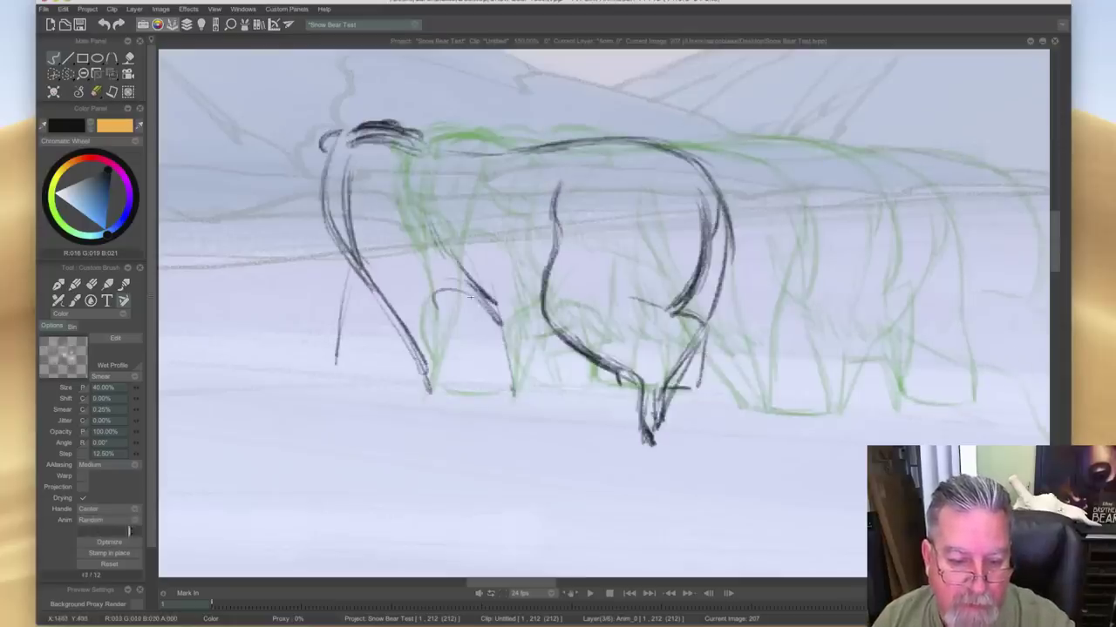
key(Right)
key(Left)
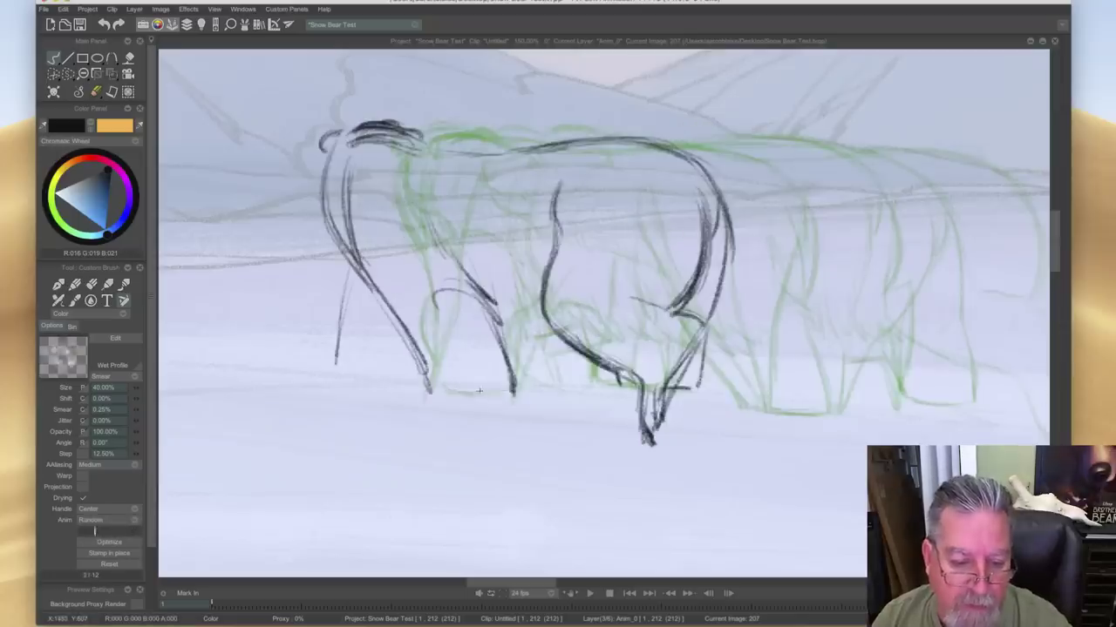
key(Left)
key(Right)
key(Left)
key(Right)
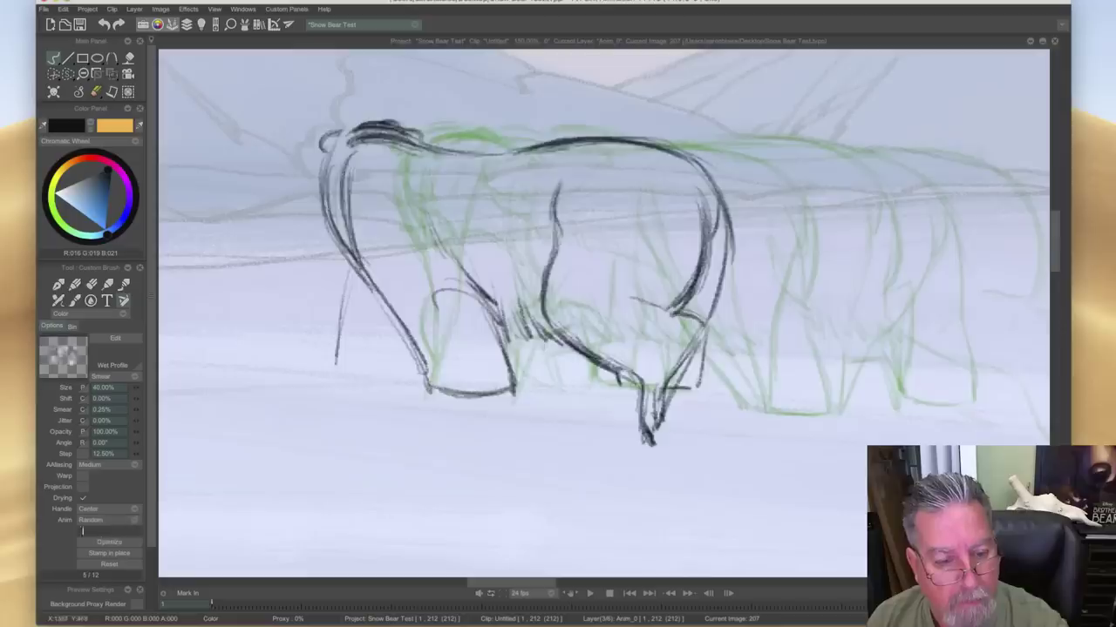
- Strengthen the far foreleg's front edge and outline its foot at frame 207, comparing with the previous drawing
key(Left)
key(Right)
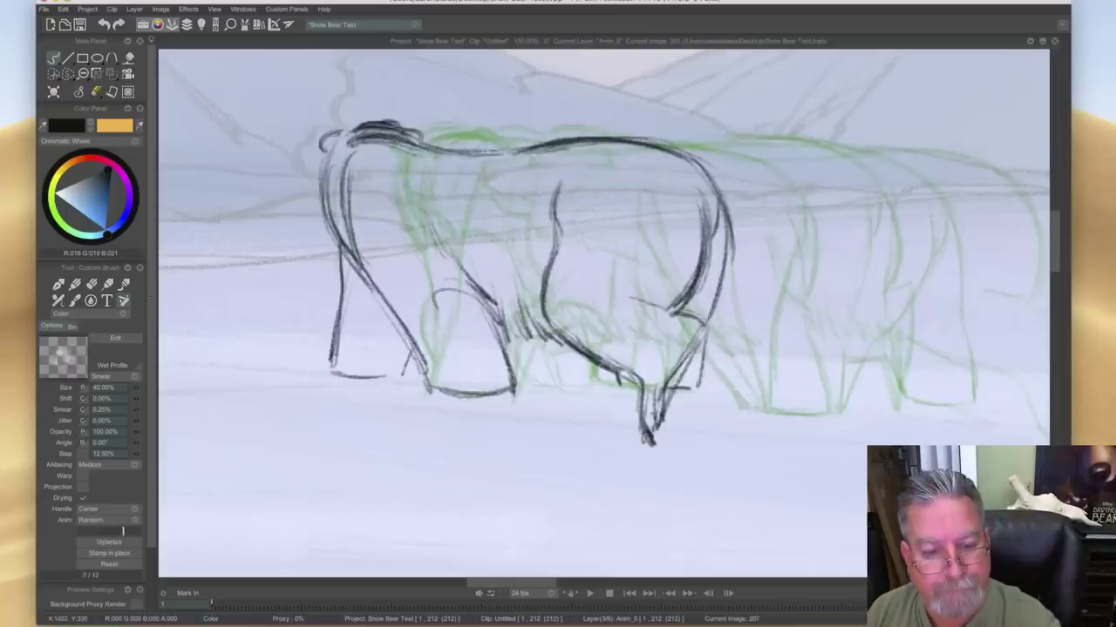
key(Left)
key(Right)
- Move to frame 213 and play back the bear's walk with the whole scene fitted in view
key(Tab)
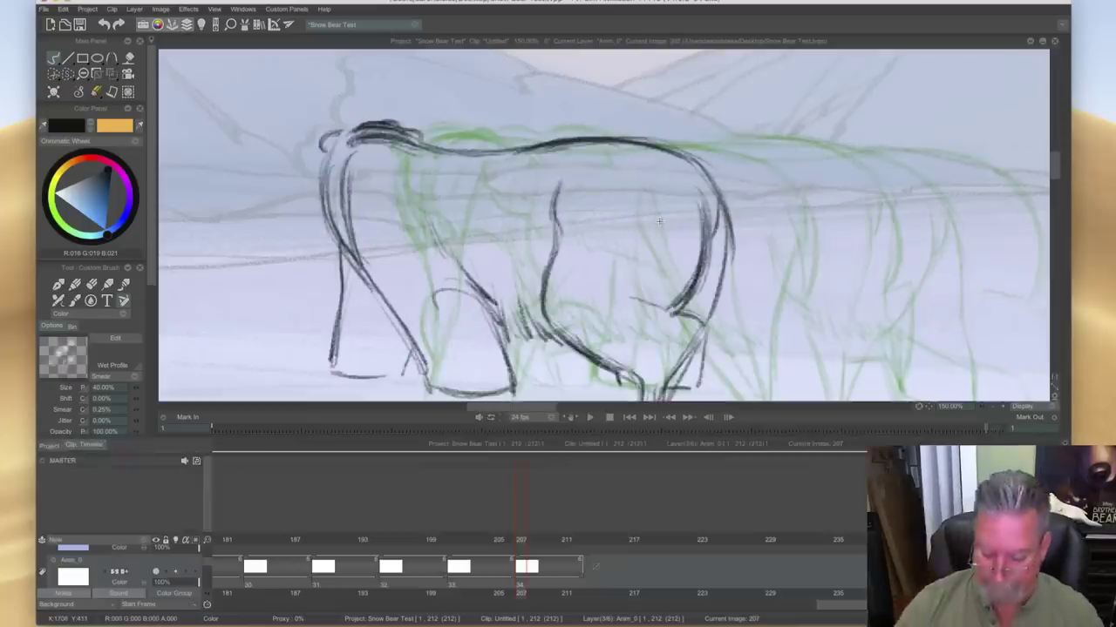
mouse_move(521, 541)
mouse_down()
mouse_move(271, 541)
mouse_move(556, 541)
mouse_move(575, 563)
mouse_move(544, 562)
mouse_move(603, 562)
mouse_move(279, 559)
mouse_move(682, 558)
mouse_move(815, 542)
mouse_move(433, 545)
mouse_move(802, 541)
mouse_up()
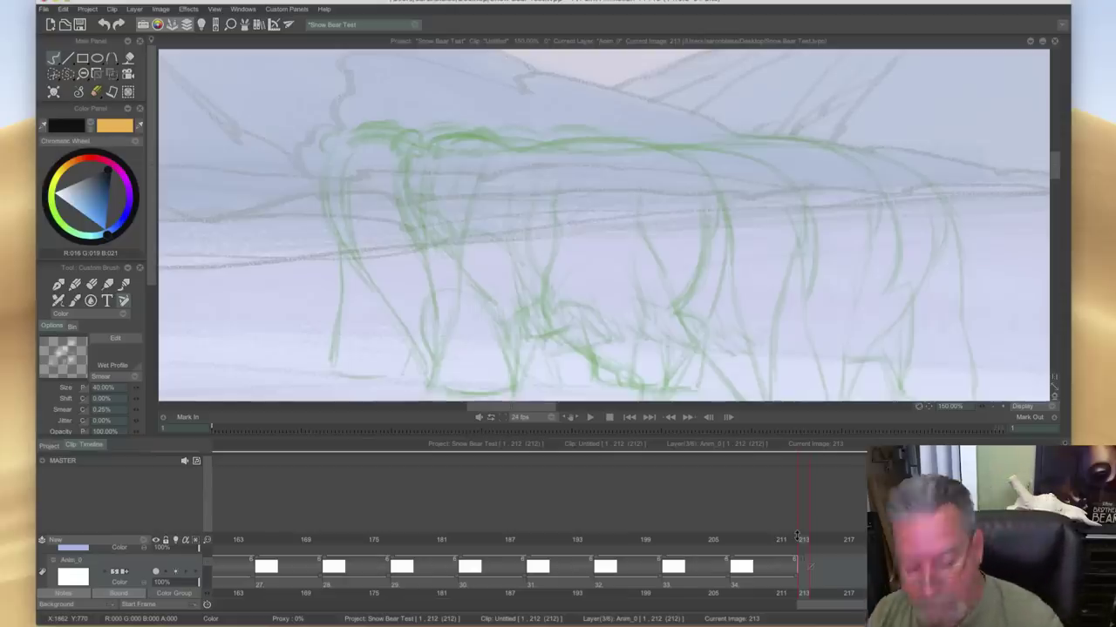
click(214, 9)
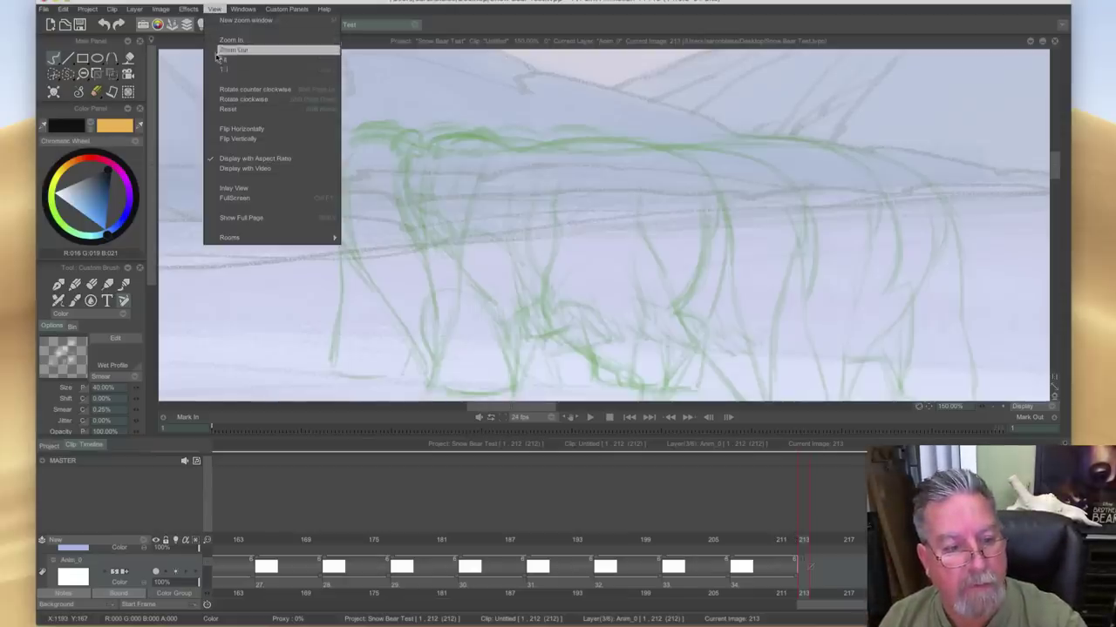
click(223, 61)
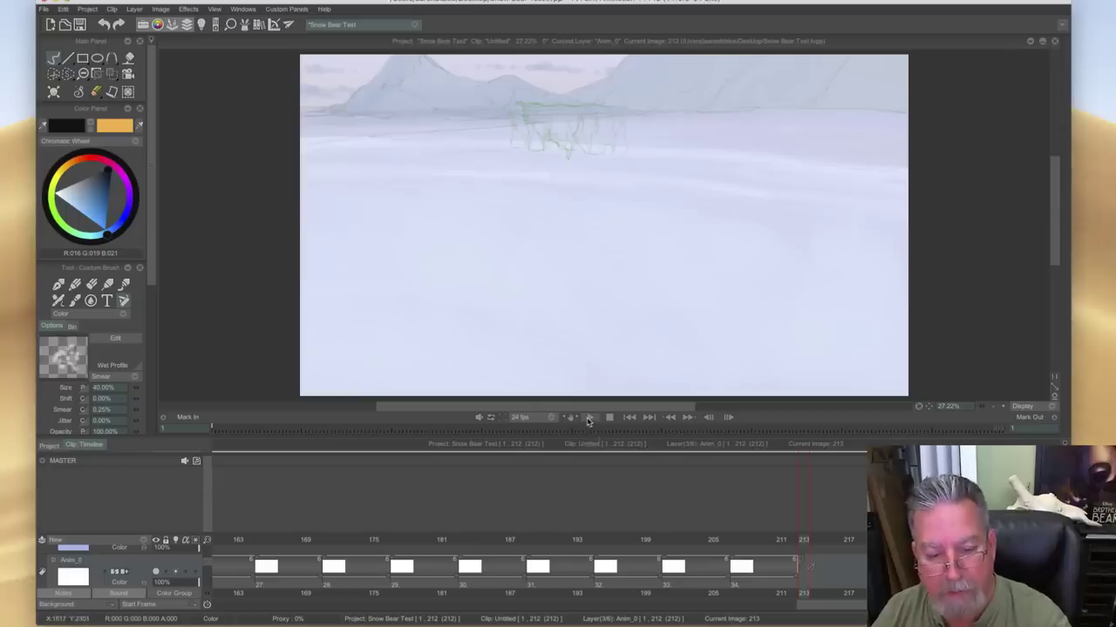
key(Tab)
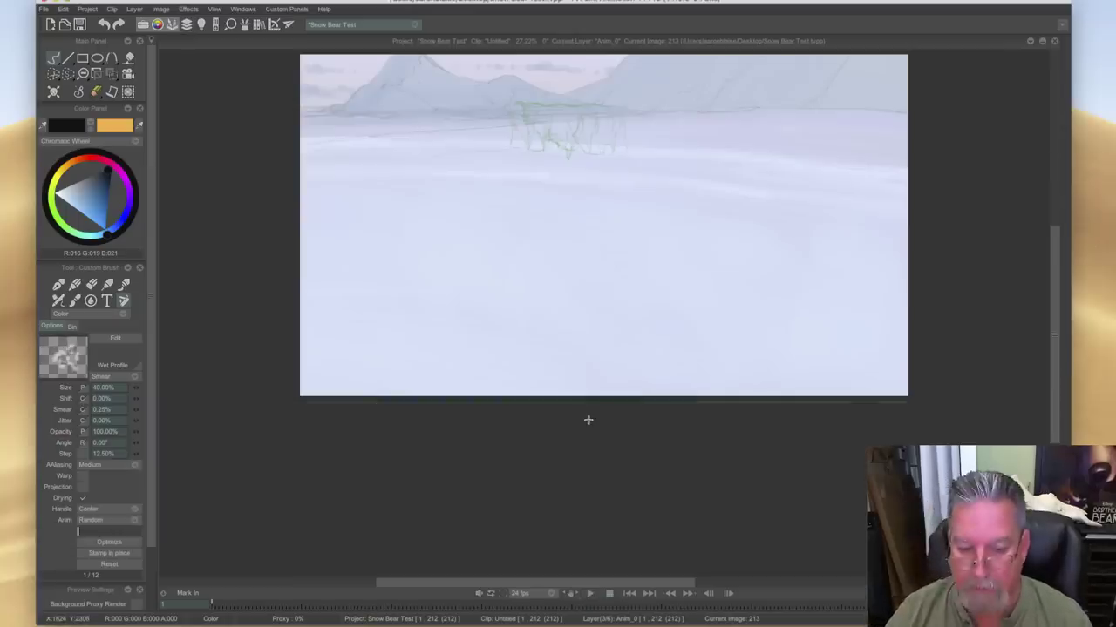
key(shift+f)
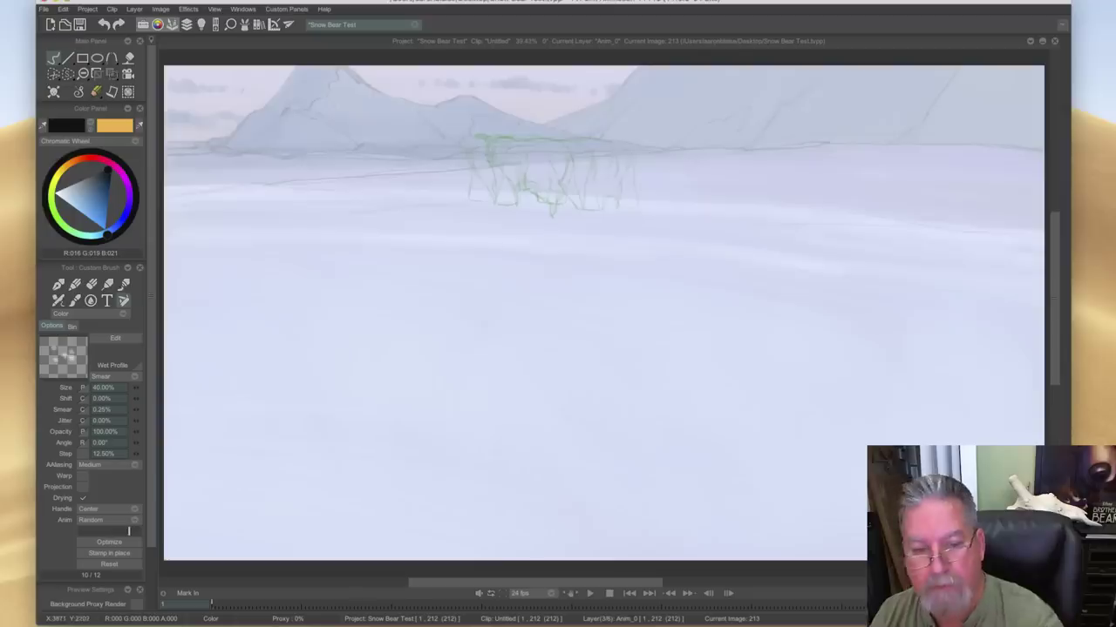
click(590, 593)
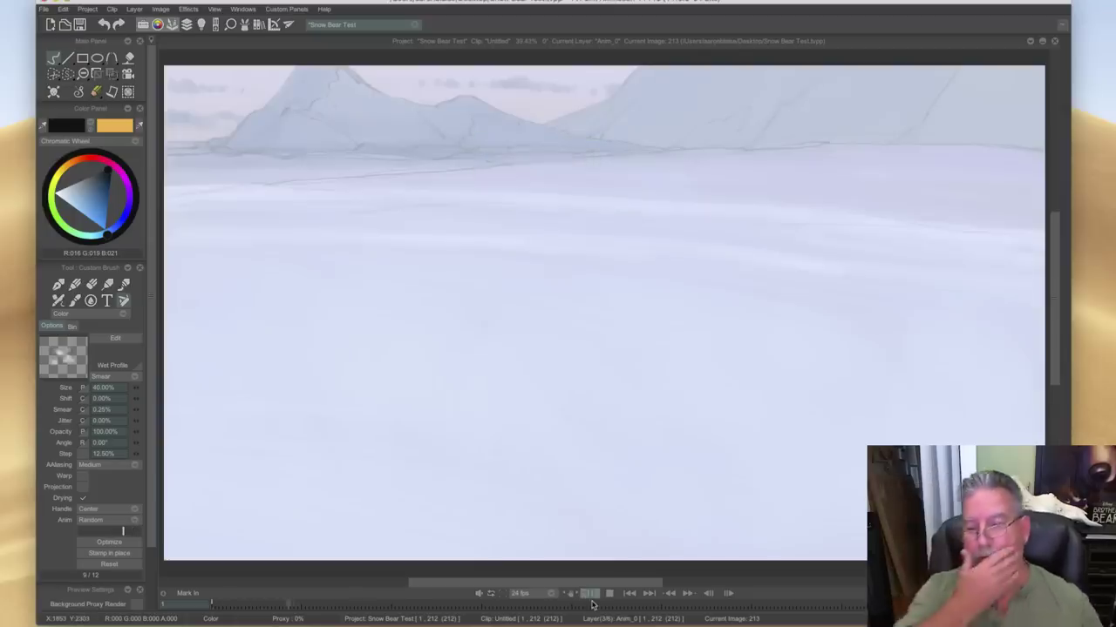
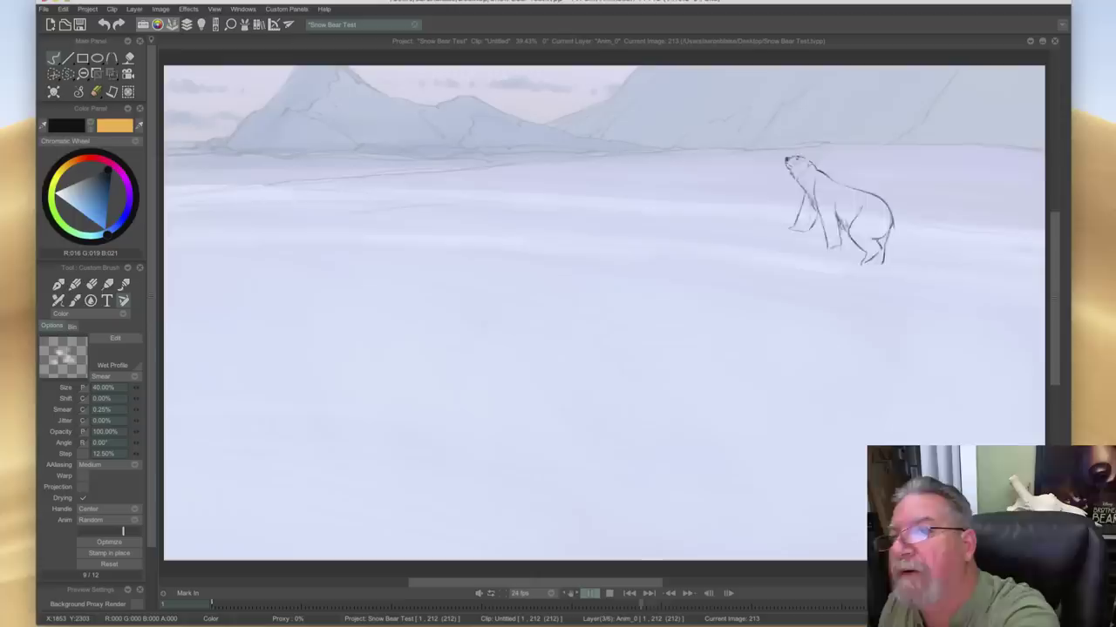
- Review the bear's walk in playback, pointing out its movement, and stop the preview
click(304, 136)
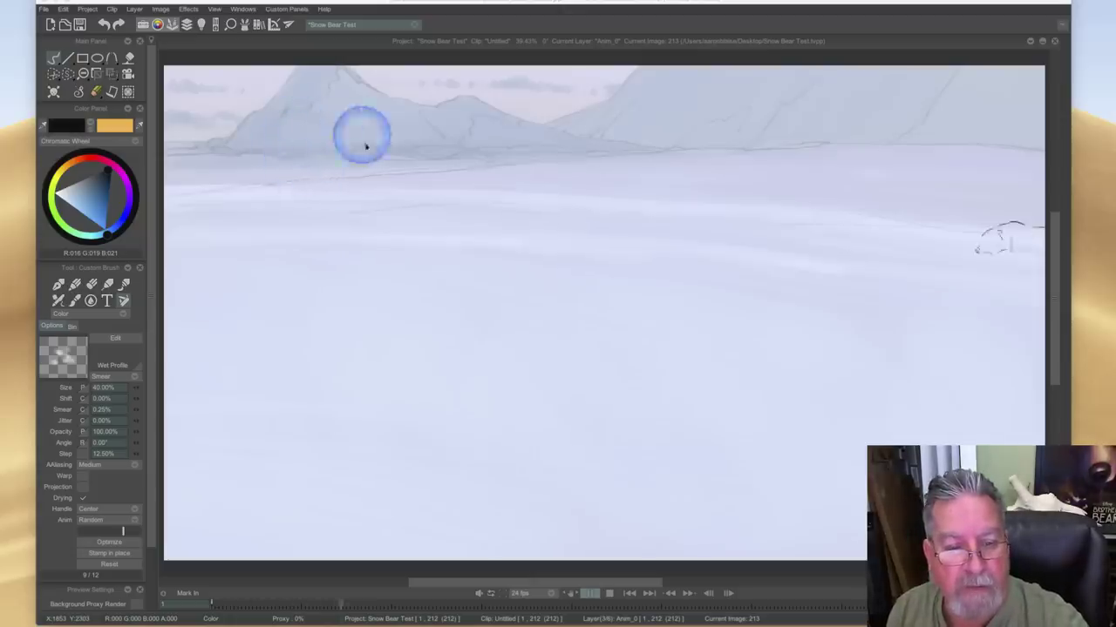
mouse_move(341, 175)
mouse_down()
mouse_move(308, 169)
mouse_move(326, 120)
mouse_move(361, 165)
mouse_move(300, 163)
mouse_up()
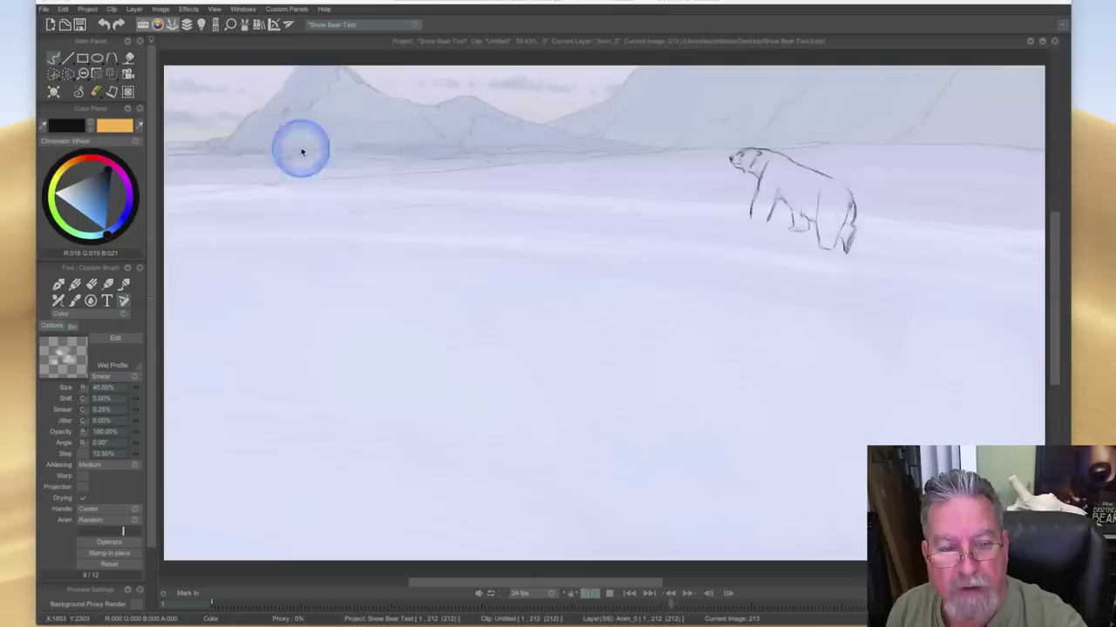
drag(333, 163, 366, 175)
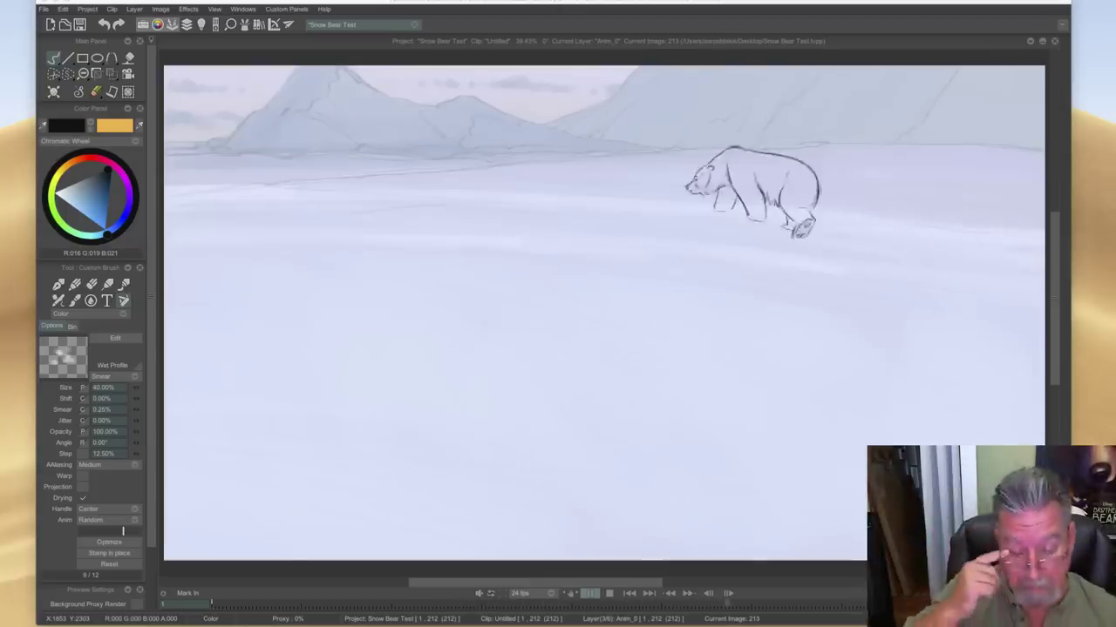
click(608, 596)
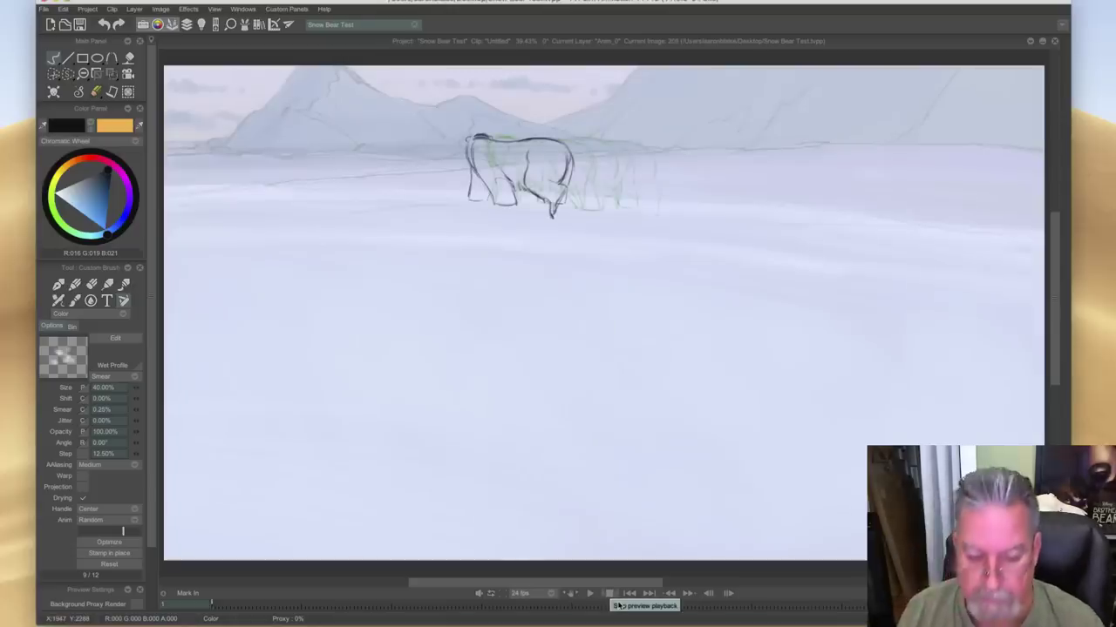
key(l)
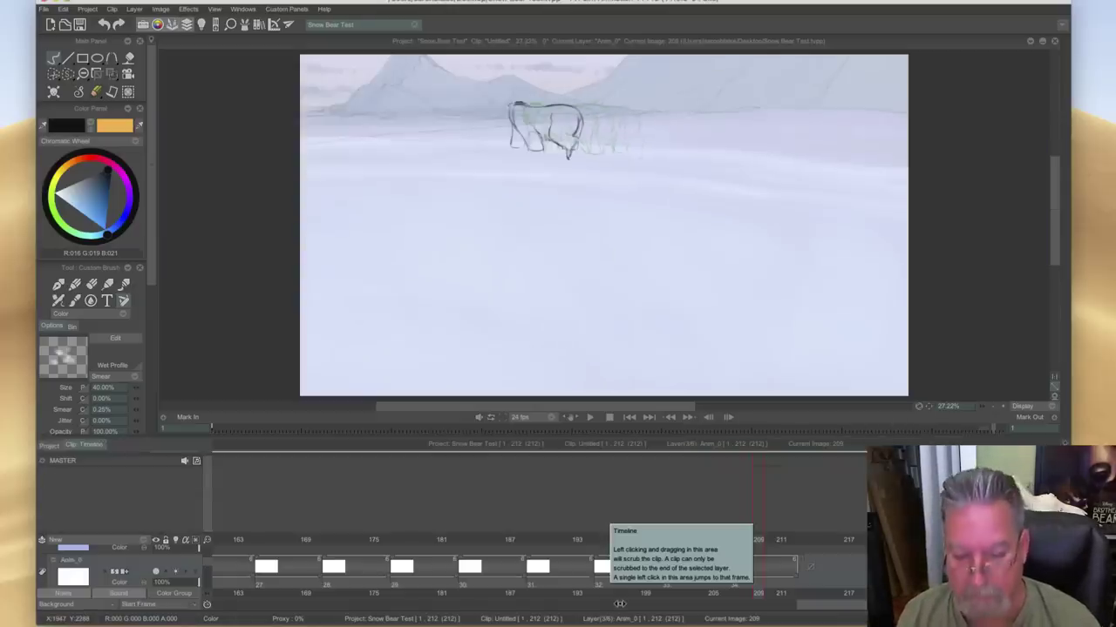
key(Tab)
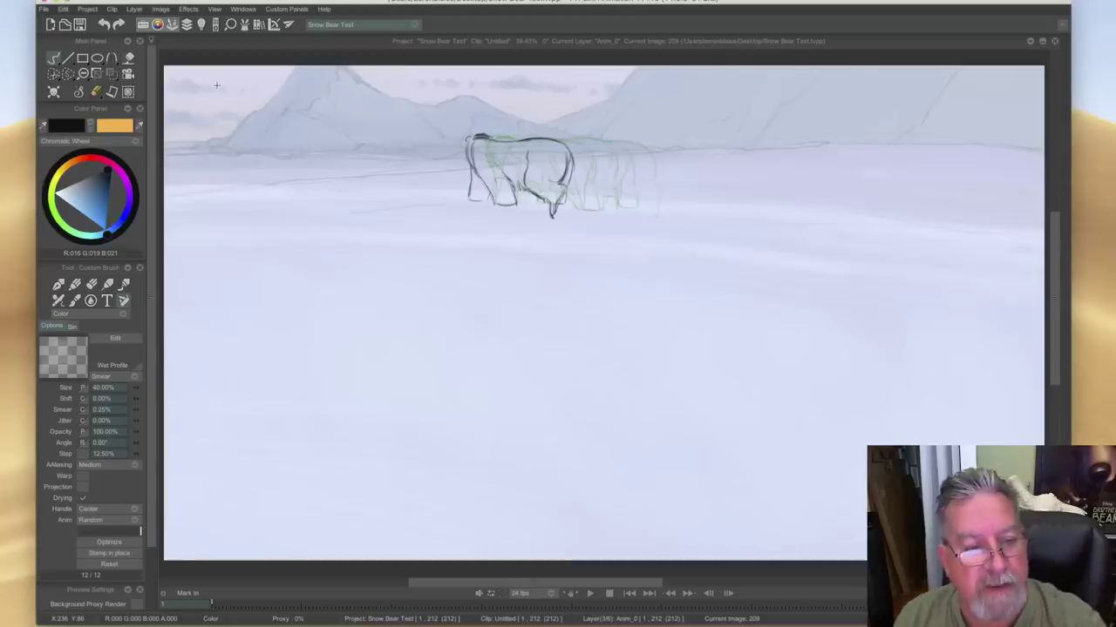
- Enlarge and centre the view on the bear's latest pose, and switch back to the freehand drawing tool
click(84, 75)
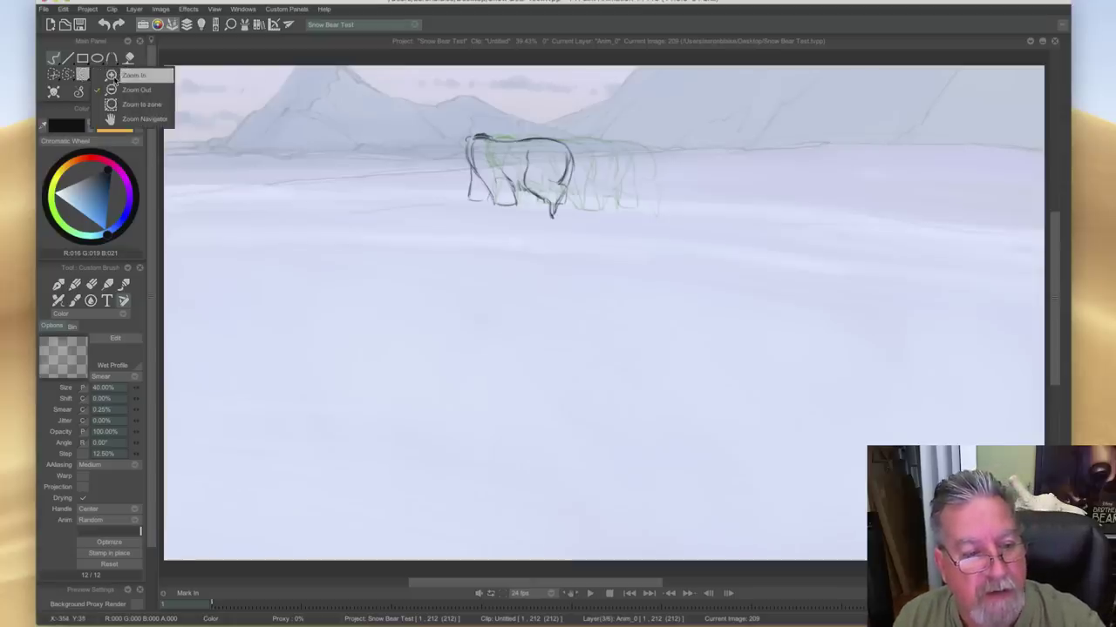
click(126, 76)
click(466, 275)
click(466, 264)
click(497, 137)
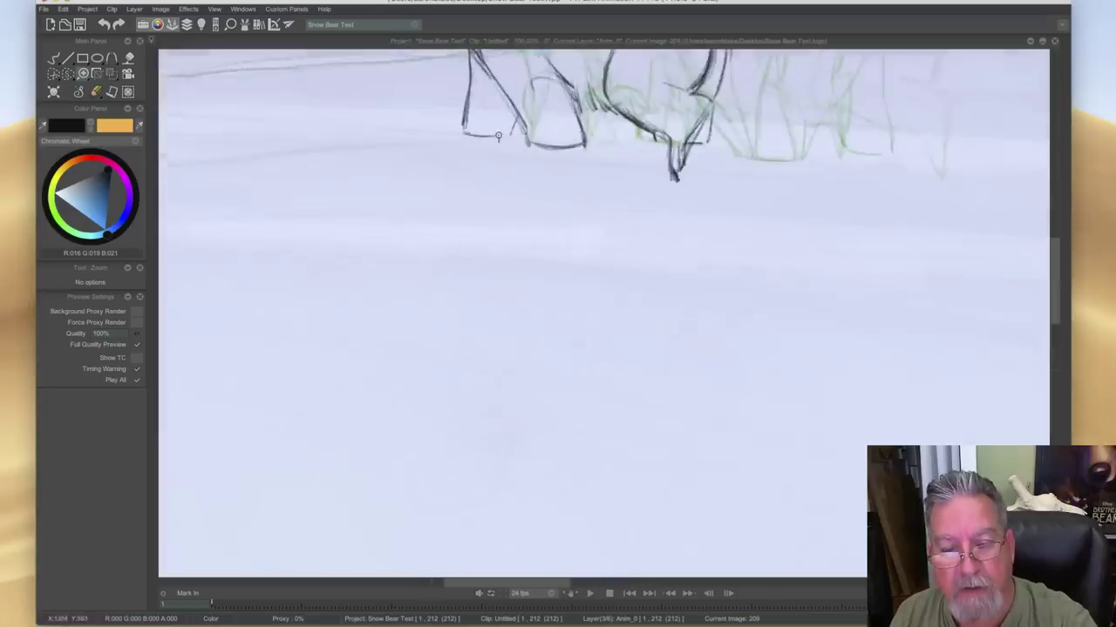
click(497, 134)
drag(1051, 274, 1047, 242)
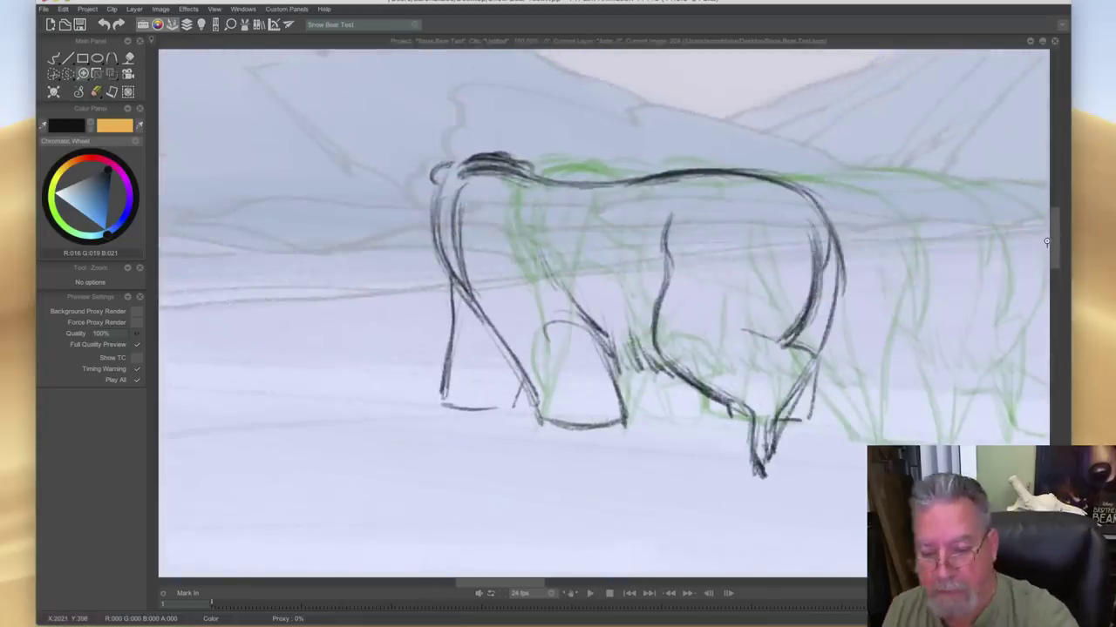
drag(508, 582, 500, 584)
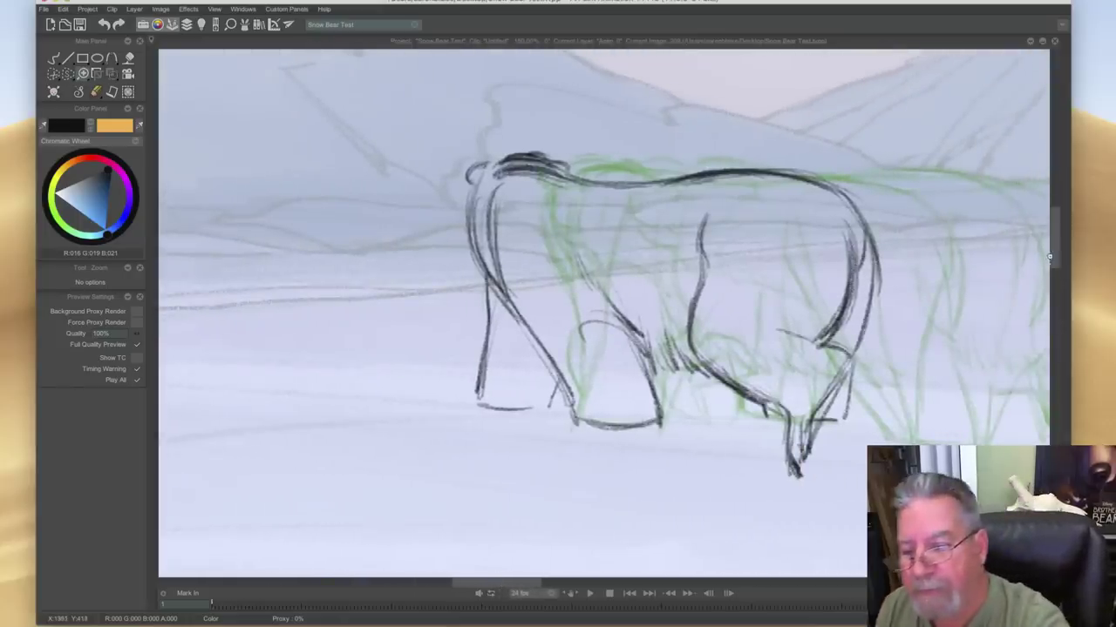
drag(1054, 254, 1054, 256)
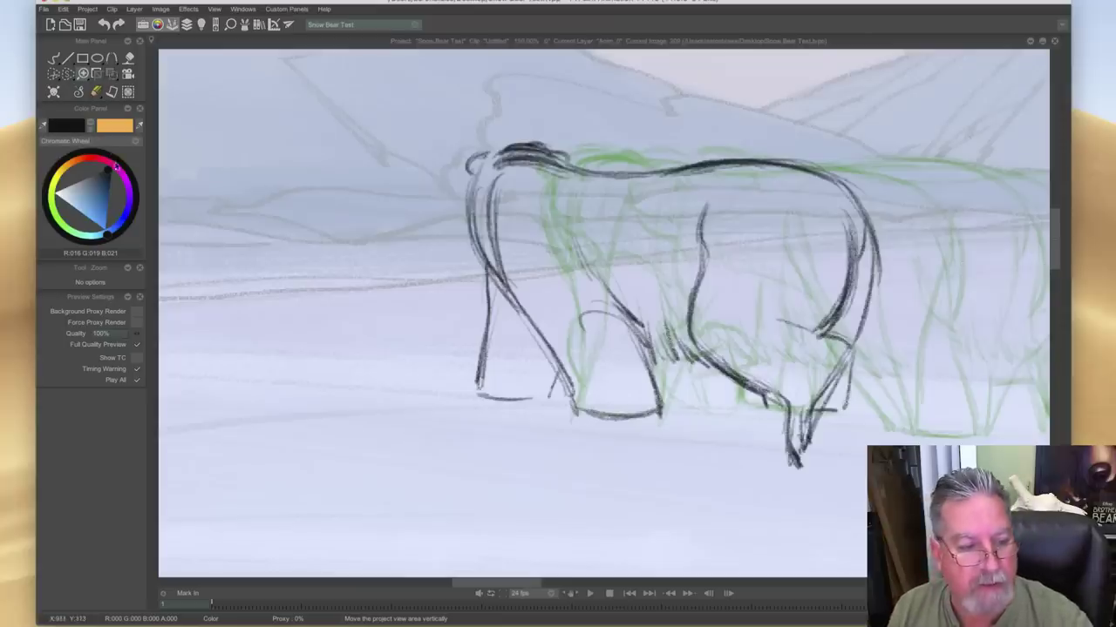
click(97, 95)
click(75, 103)
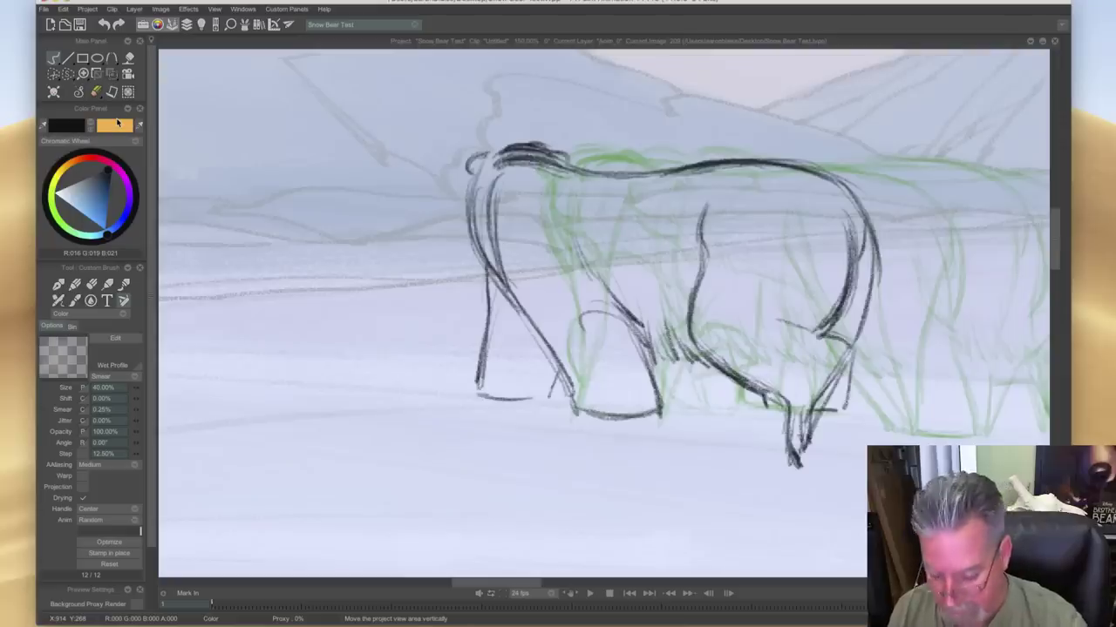
- Go to frame 213 and extend its empty drawing's exposure through frame 218
key(0)
drag(753, 541, 728, 540)
key(0)
key(Left)
key(Right)
drag(728, 372, 737, 377)
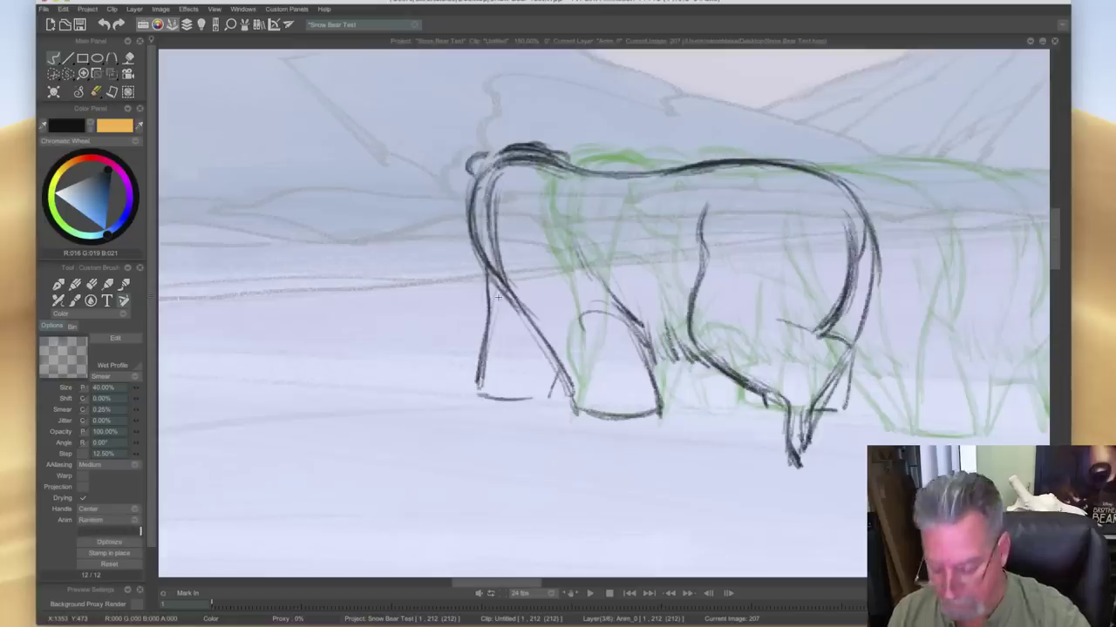
key(Tab)
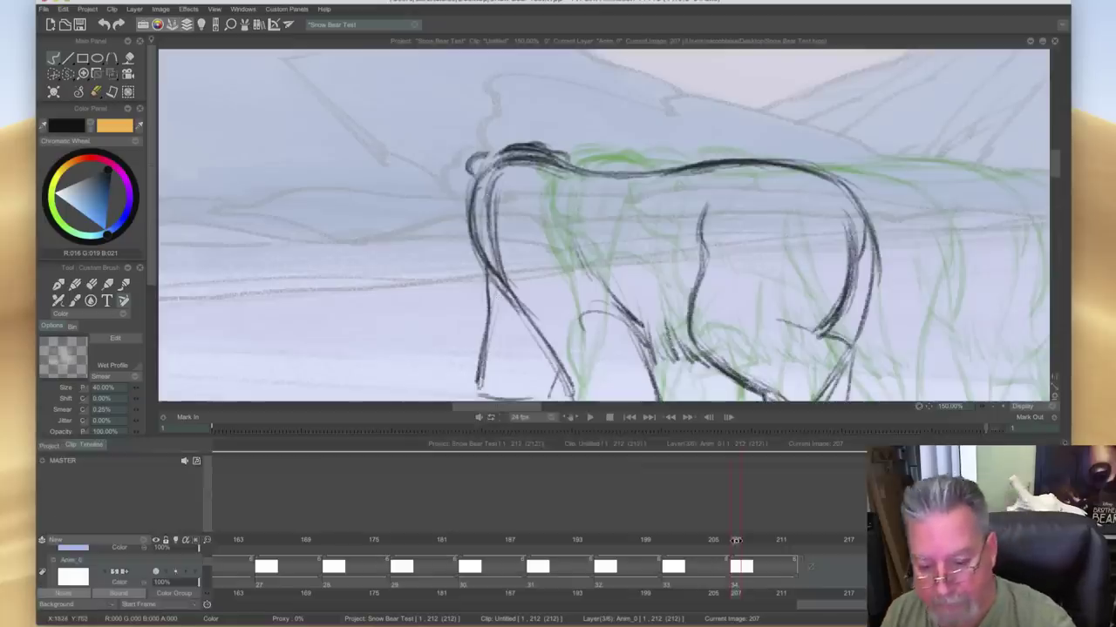
drag(736, 540, 804, 542)
click(54, 92)
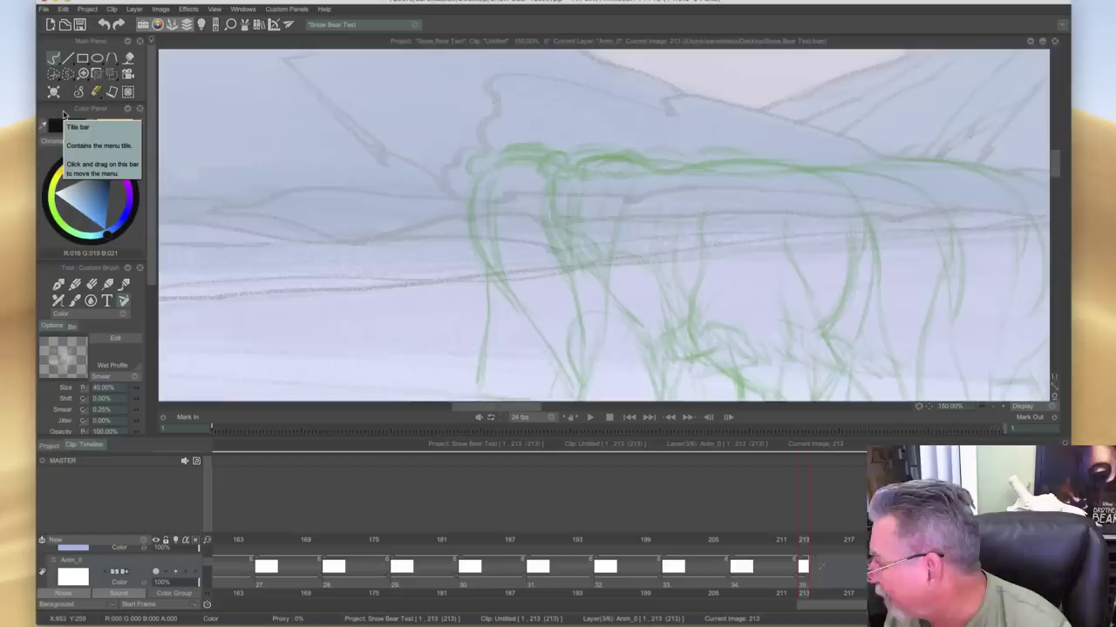
drag(807, 577, 861, 580)
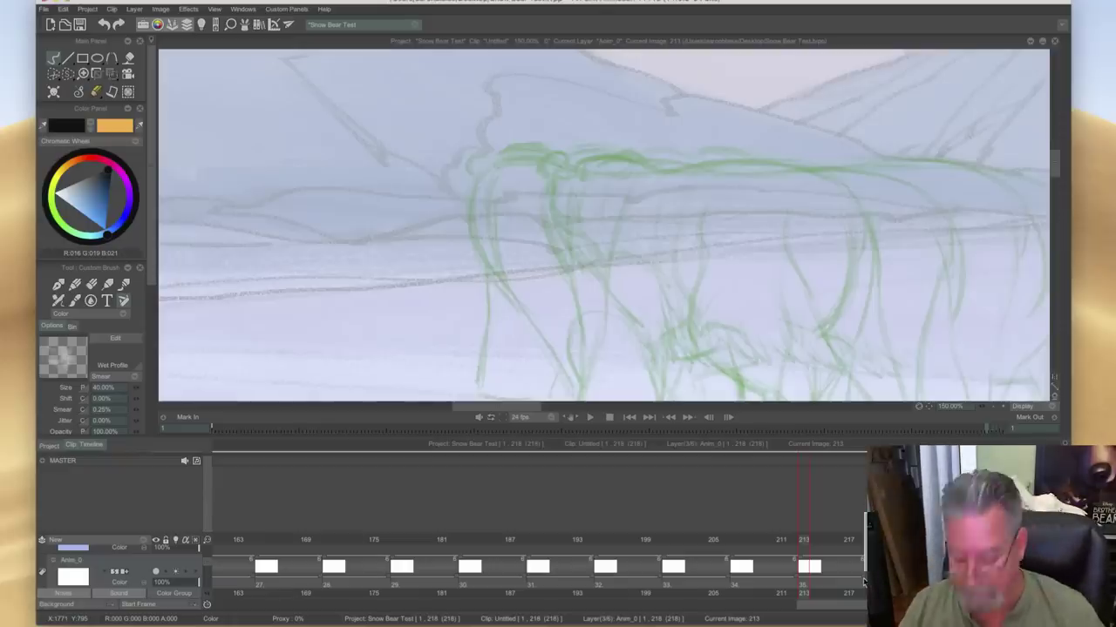
key(Tab)
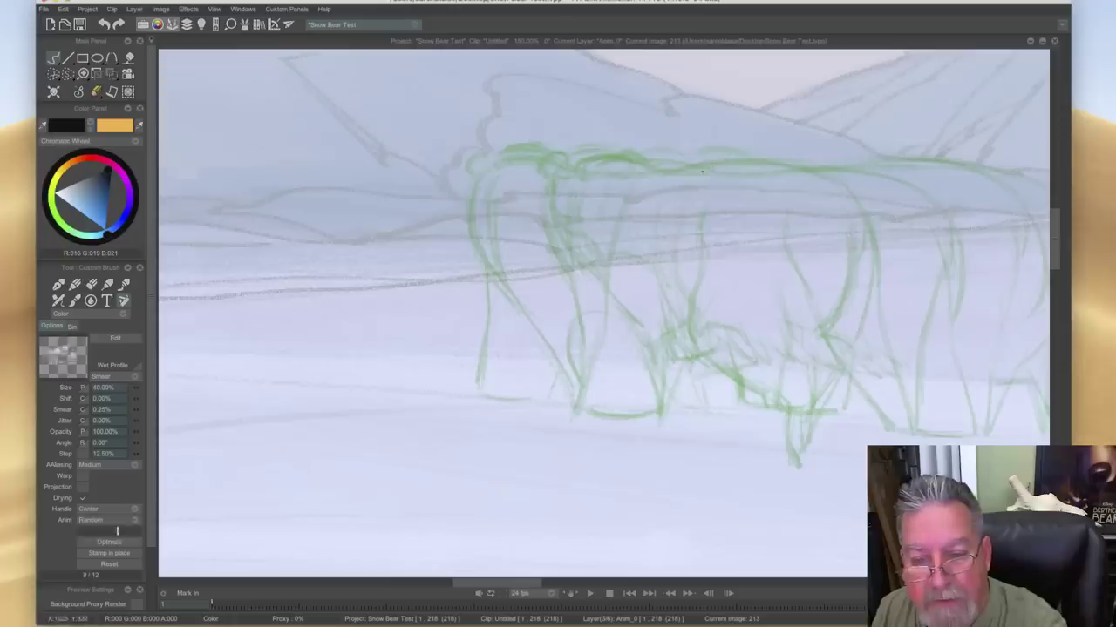
- Sketch the bear's rump curve, back line and shoulder line at frame 213, comparing with the previous drawing
drag(782, 202, 806, 270)
mouse_move(730, 170)
mouse_down()
mouse_move(765, 191)
mouse_move(661, 165)
mouse_move(723, 171)
mouse_move(633, 162)
mouse_up()
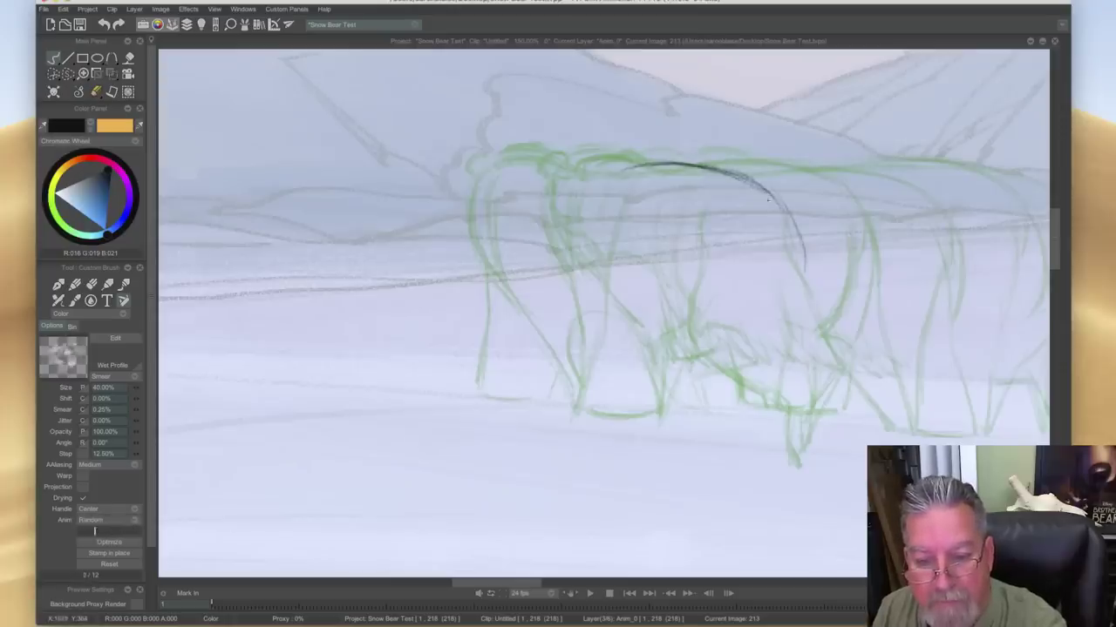
mouse_move(797, 237)
mouse_down()
mouse_move(702, 166)
mouse_move(645, 164)
mouse_up()
key(Left)
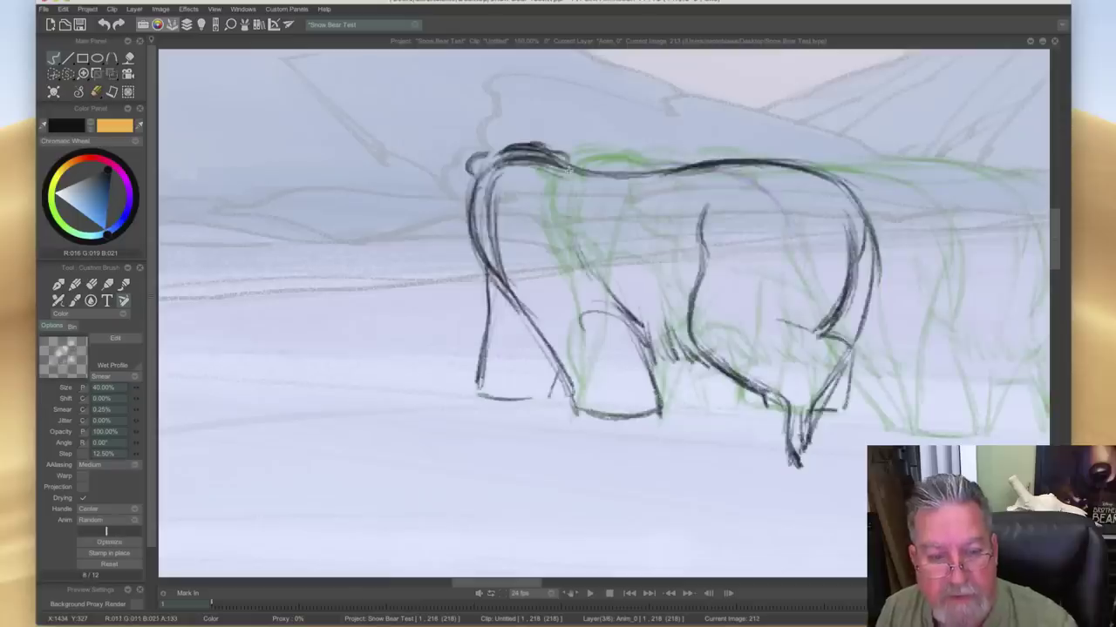
key(Right)
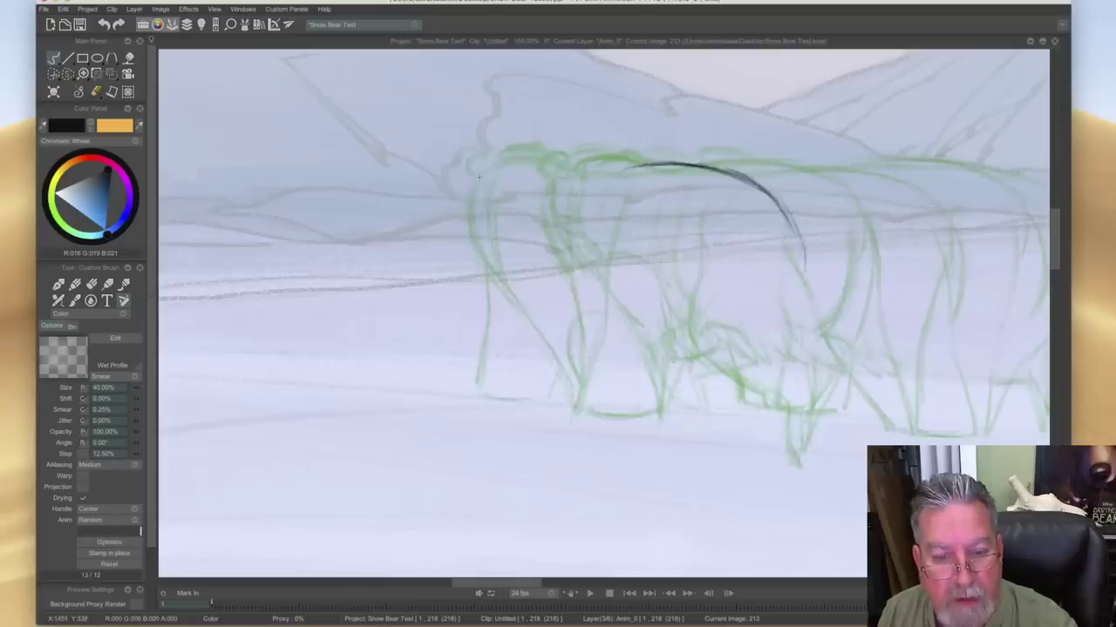
drag(447, 148, 488, 151)
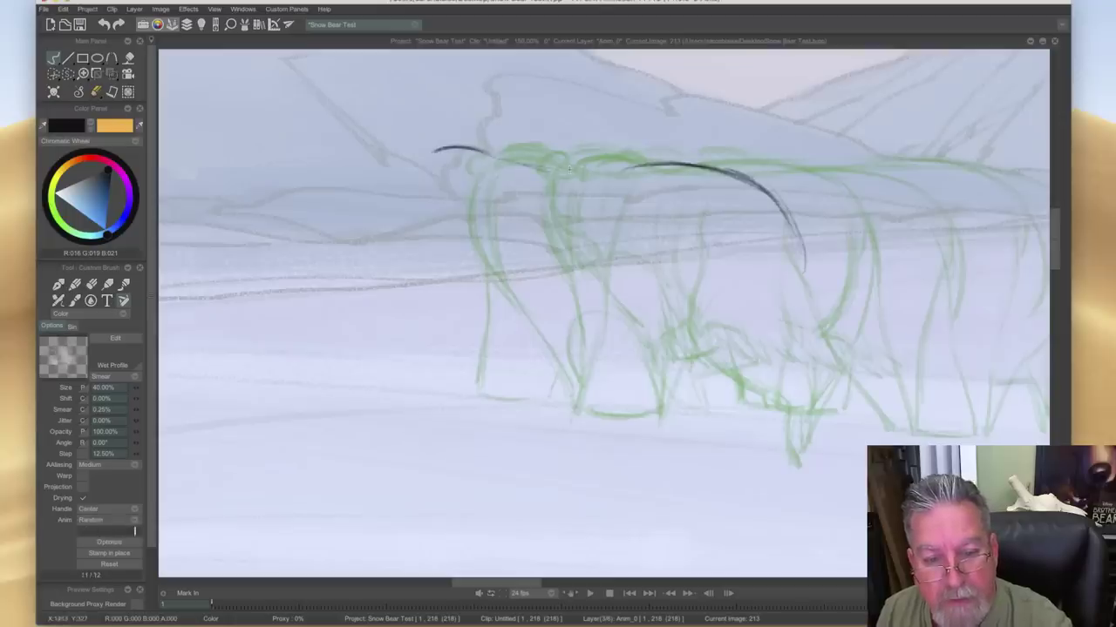
drag(593, 171, 729, 173)
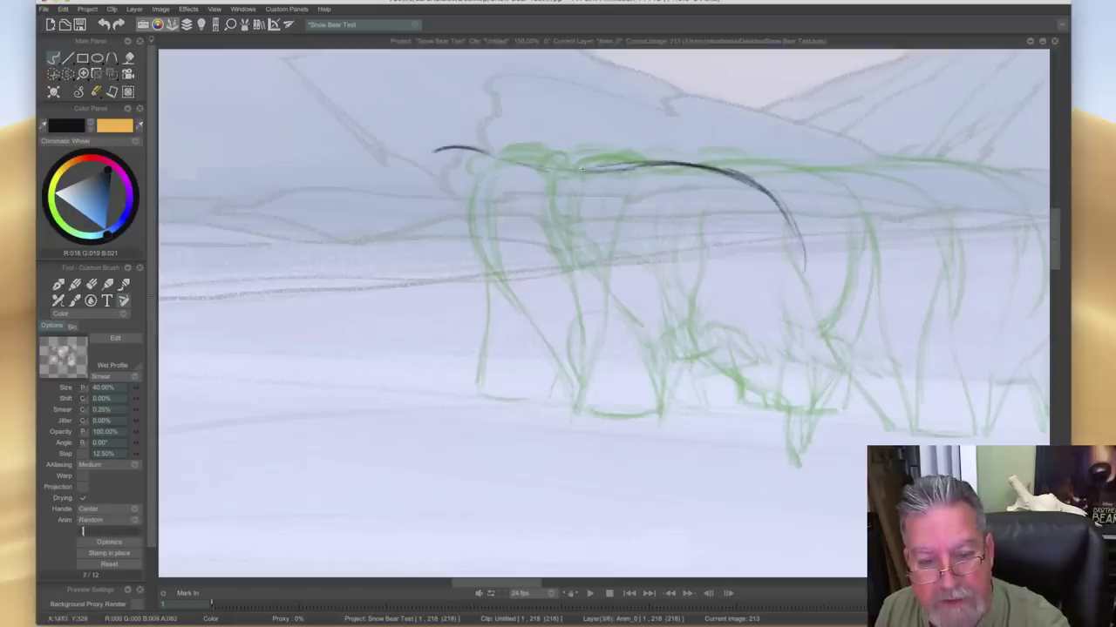
key(Left)
key(Right)
key(Left)
key(Right)
- Darken the shoulder line and add a short arc above it at frame 213, checking against the previous drawing
drag(476, 147, 434, 153)
key(Left)
key(Right)
mouse_move(467, 141)
mouse_down()
mouse_move(427, 136)
mouse_move(471, 142)
mouse_up()
key(Left)
key(Right)
key(Left)
key(Right)
key(Left)
key(Right)
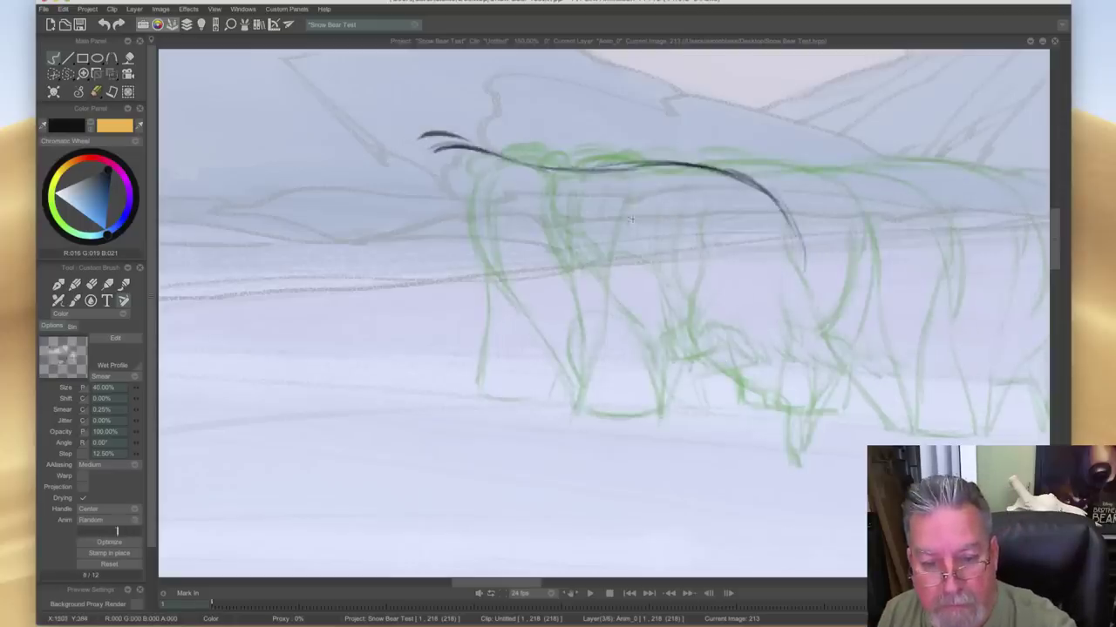
key(Left)
key(Right)
- Carry the rump contour down the far hind leg's rear edge and add short strokes inside the thigh
drag(771, 199, 810, 309)
drag(771, 198, 834, 408)
mouse_move(814, 324)
mouse_down()
mouse_move(832, 404)
mouse_move(831, 375)
mouse_up()
drag(783, 205, 810, 280)
key(Left)
mouse_move(750, 179)
mouse_down()
mouse_move(775, 196)
mouse_move(749, 258)
mouse_up()
key(Right)
drag(745, 219, 747, 260)
key(Left)
key(Right)
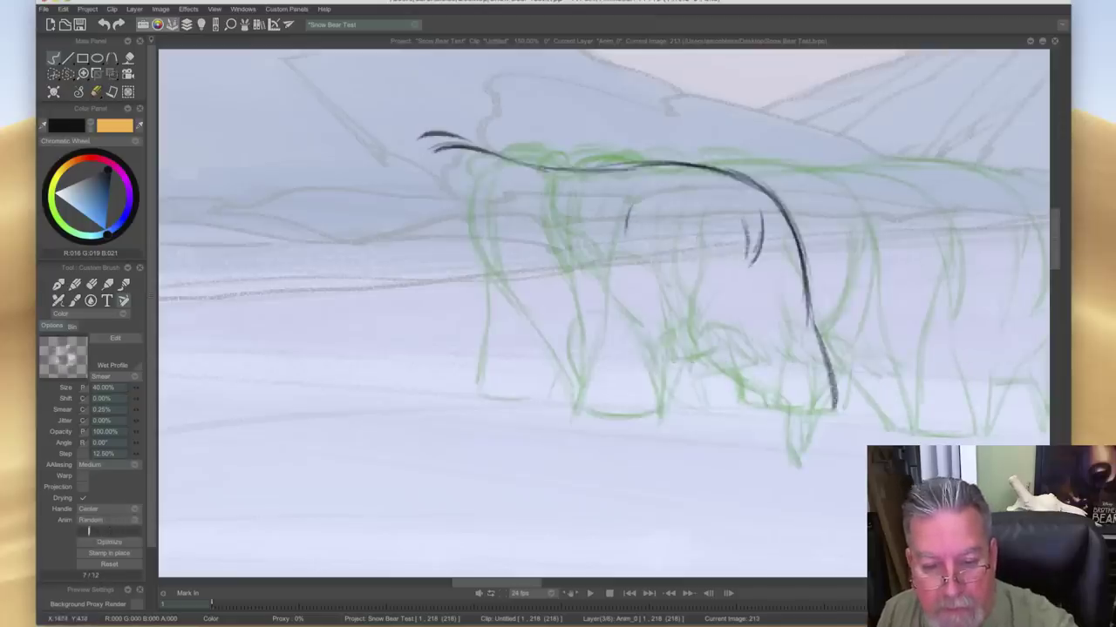
- Draw the near hind leg's front edge from the flank down to the foot with reinforcing strokes
drag(624, 217, 594, 306)
drag(615, 243, 583, 332)
drag(618, 237, 585, 336)
mouse_move(613, 246)
mouse_down()
mouse_move(584, 339)
mouse_move(587, 402)
mouse_up()
drag(584, 337, 587, 409)
drag(588, 379, 589, 408)
key(Left)
key(Right)
- Draw the near hind leg's rear edge and the far hind leg's front edge branching from it
mouse_move(739, 260)
mouse_down()
mouse_move(711, 322)
mouse_move(672, 357)
mouse_move(659, 410)
mouse_up()
key(Left)
key(Right)
key(Left)
key(Right)
key(Left)
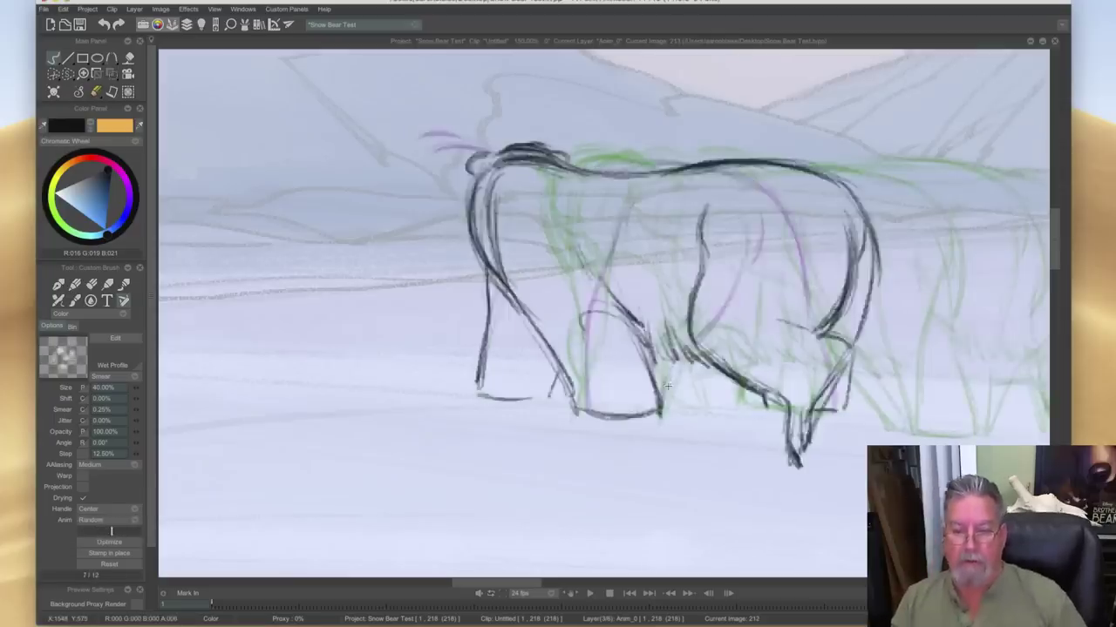
key(Left)
key(Right)
key(Right)
mouse_move(734, 357)
mouse_down()
mouse_move(765, 405)
mouse_move(717, 331)
mouse_up()
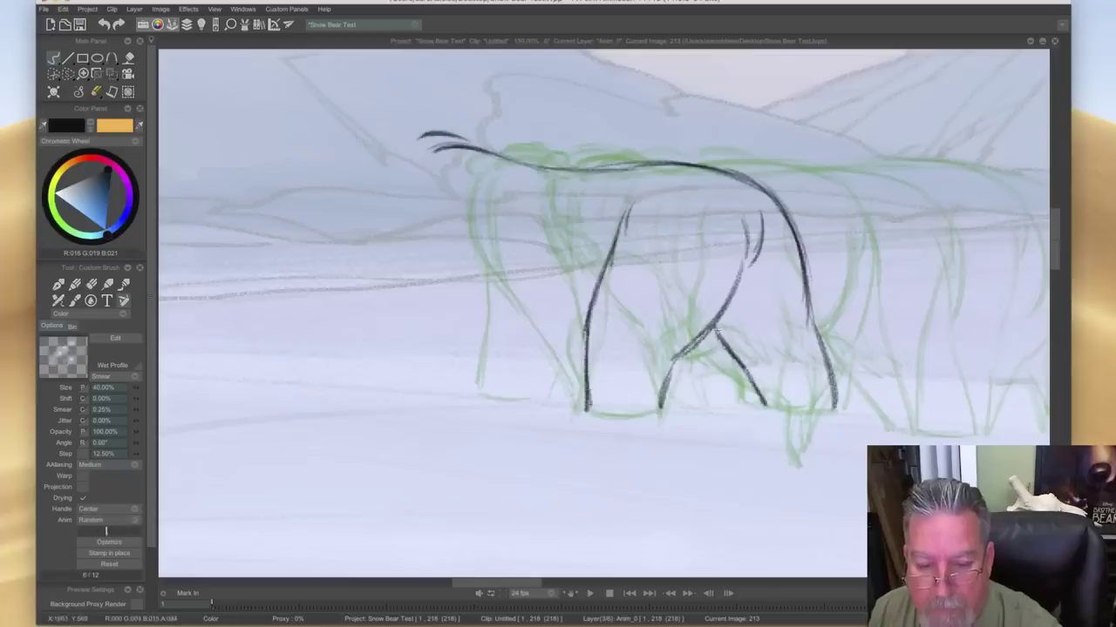
- Add faint construction curves on the far hind leg's thigh and inside the near hind leg
key(Left)
key(Right)
drag(802, 296, 784, 346)
key(Left)
key(Right)
drag(659, 319, 677, 267)
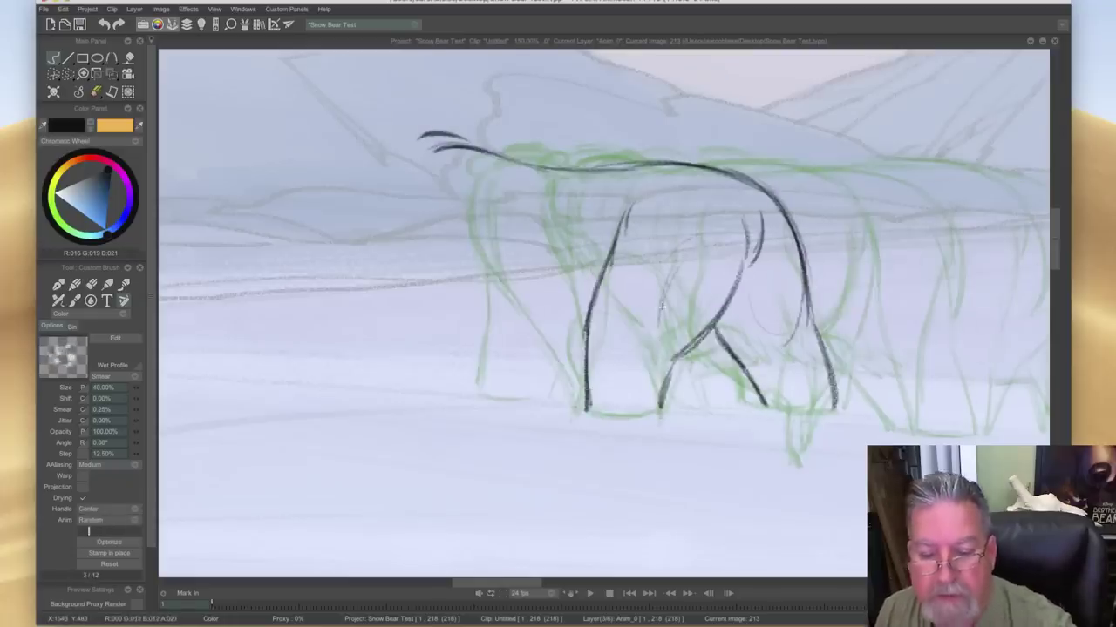
- Flip between the previous drawing and frame 213 to check the hind legs' movement
key(Left)
key(Right)
key(Left)
key(Right)
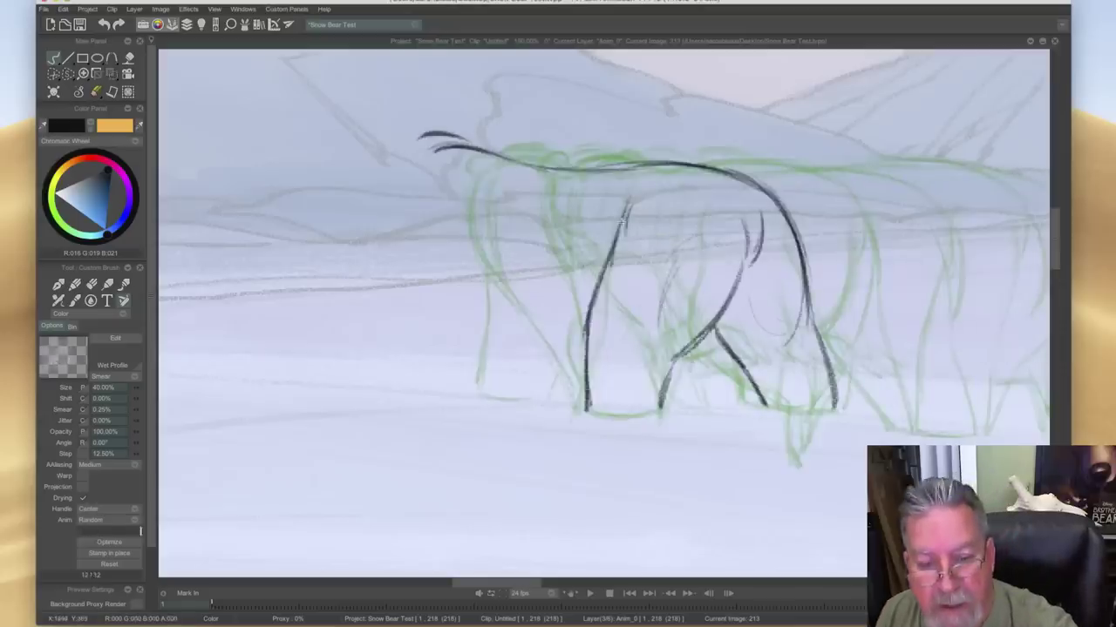
key(Left)
key(Right)
key(Left)
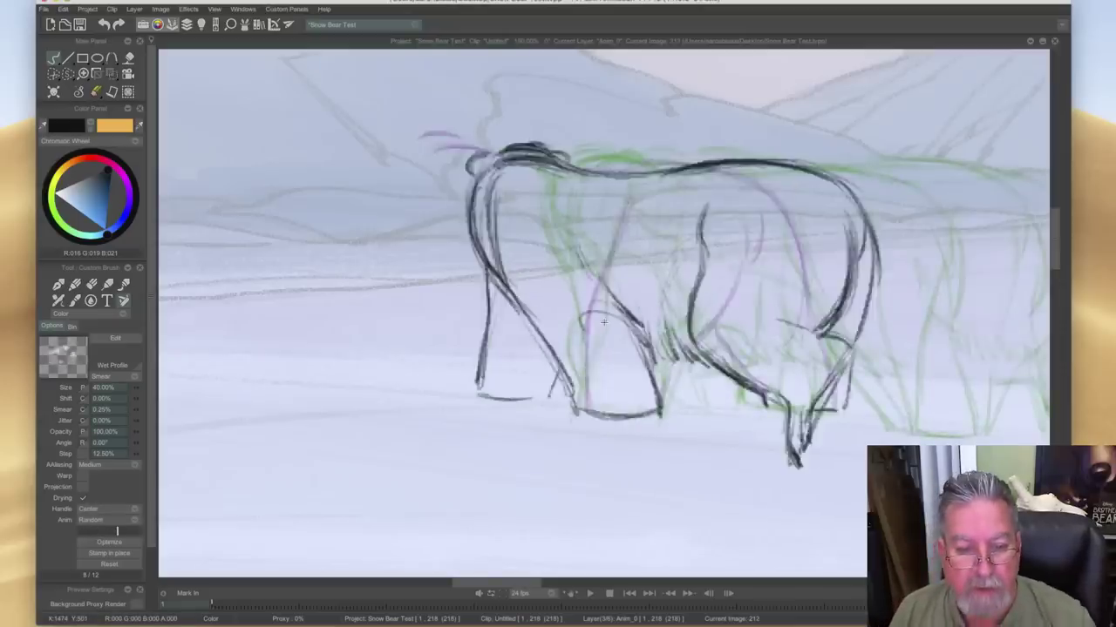
key(Right)
key(Left)
key(Right)
key(Left)
key(Right)
key(Left)
key(Right)
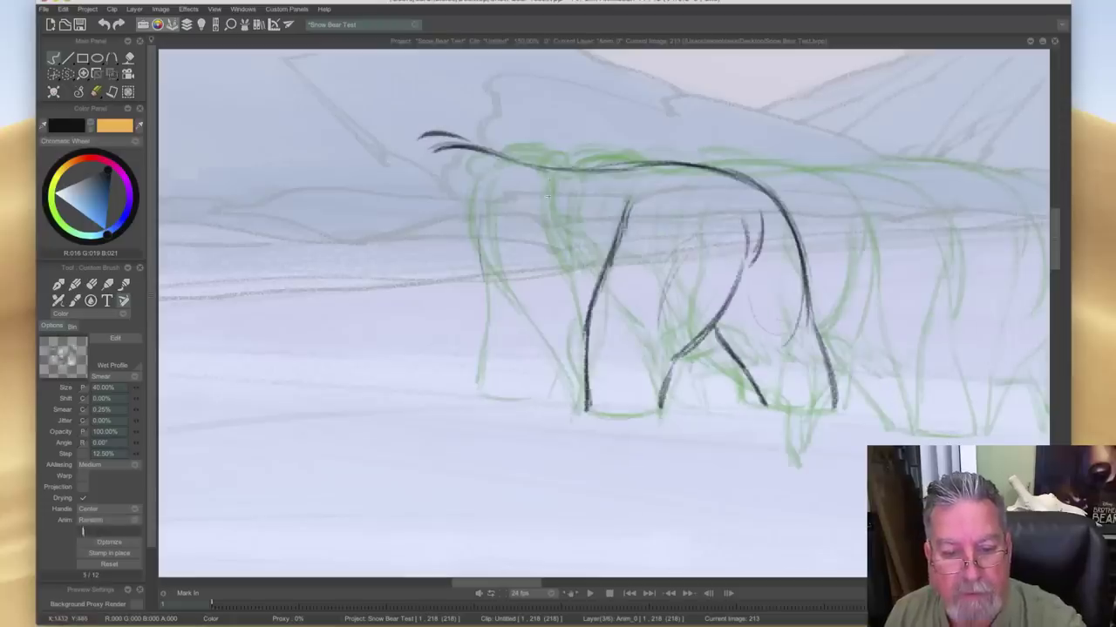
- Strengthen the back line from the shoulder to the rump at frame 213, comparing with the previous drawing
drag(509, 157, 779, 207)
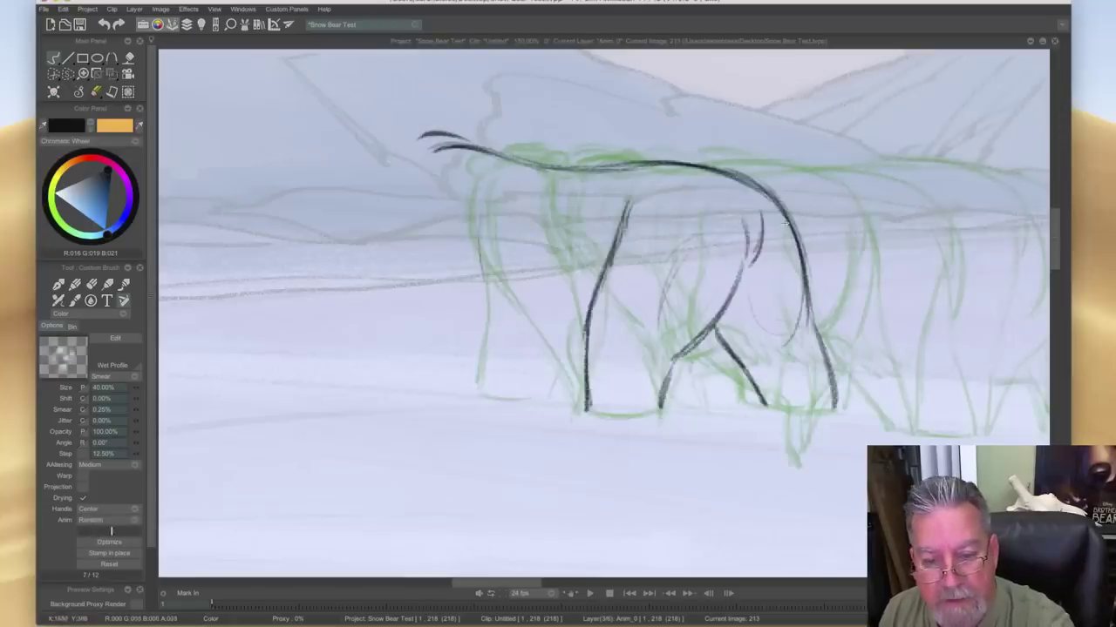
drag(602, 165, 704, 165)
key(Left)
key(Right)
key(Left)
key(Right)
key(Left)
key(Right)
key(Left)
key(Right)
- Sketch the bear's front shoulder contour and hatch the belly fur ahead of the near hind leg
drag(422, 173, 399, 266)
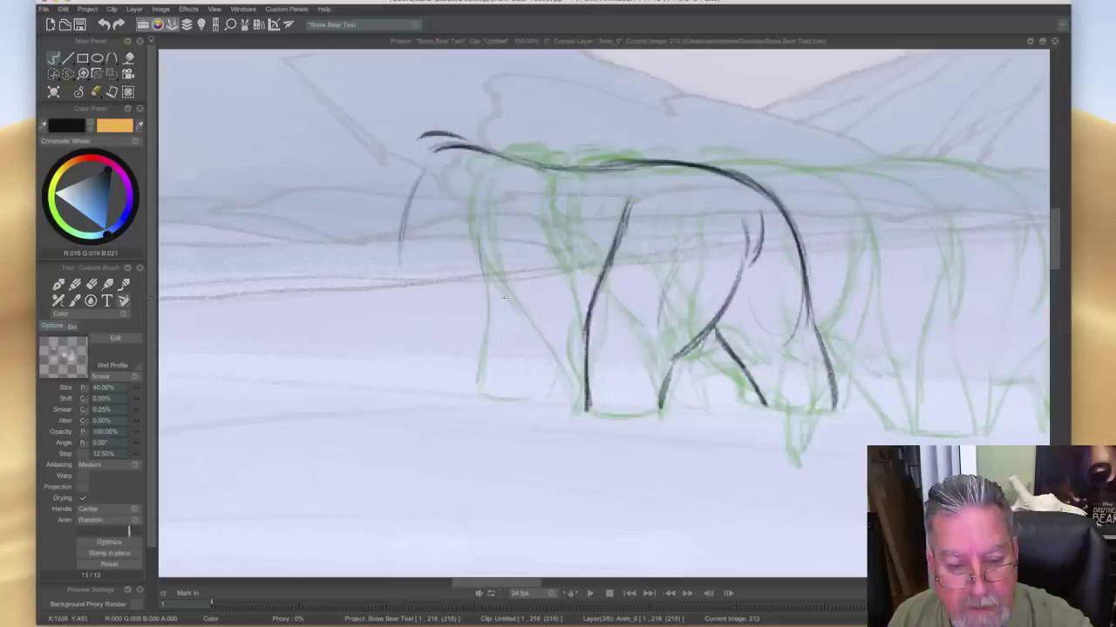
mouse_move(553, 350)
mouse_down()
mouse_move(575, 324)
mouse_move(584, 349)
mouse_up()
key(Left)
key(Right)
key(Left)
key(Right)
key(Left)
key(Right)
- Darken the front shoulder contour at frame 213 and check it against the previous drawing
drag(425, 165, 401, 239)
key(Left)
key(Right)
key(Left)
key(Right)
key(Left)
key(Right)
key(Left)
key(Right)
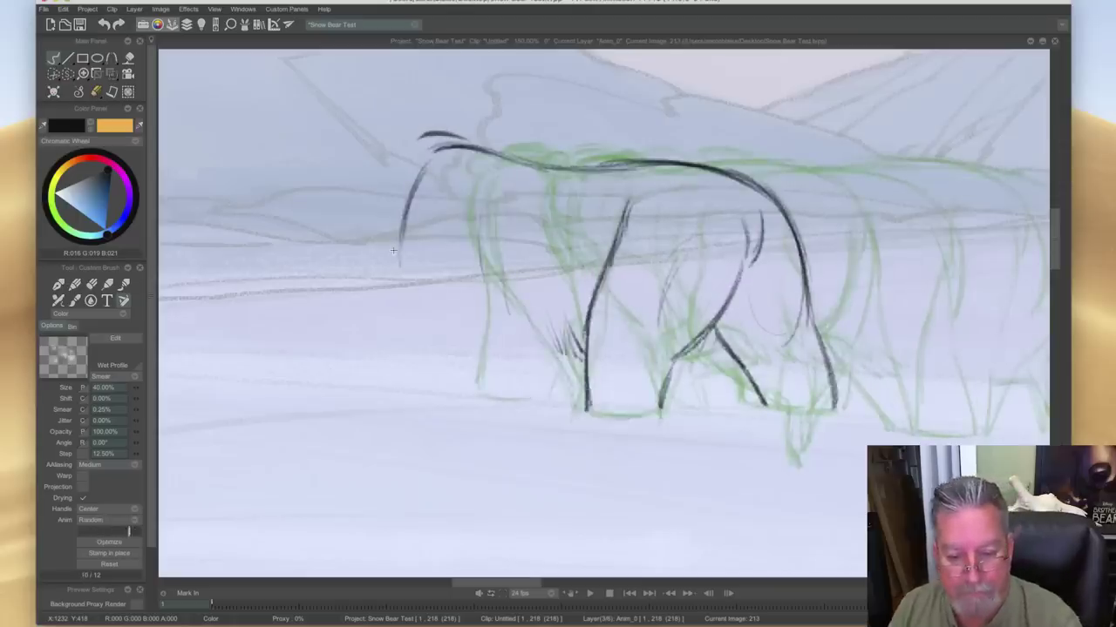
- Draw the sole lines under both hind feet and the planted front foot on frame 213
drag(646, 413, 627, 415)
drag(821, 409, 767, 406)
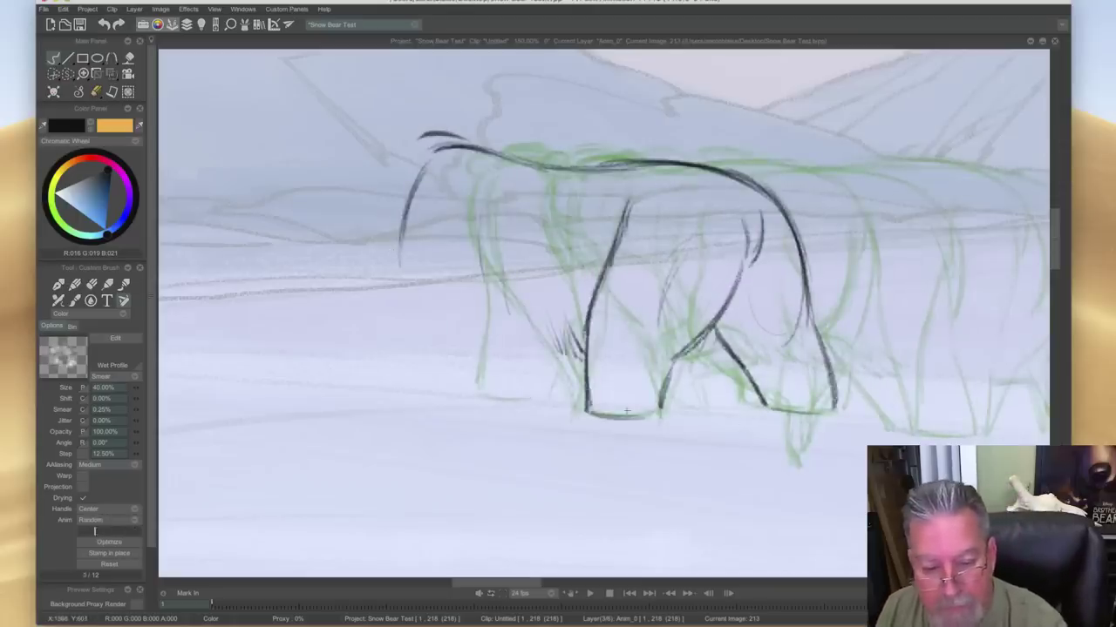
drag(507, 401, 480, 398)
- Flip repeatedly between frame 213 and the previous drawing to compare the foot placement
key(Left)
key(Right)
key(Left)
key(Right)
key(Left)
key(Right)
key(Left)
key(Right)
key(Left)
key(Right)
key(Left)
key(Right)
key(Left)
key(Right)
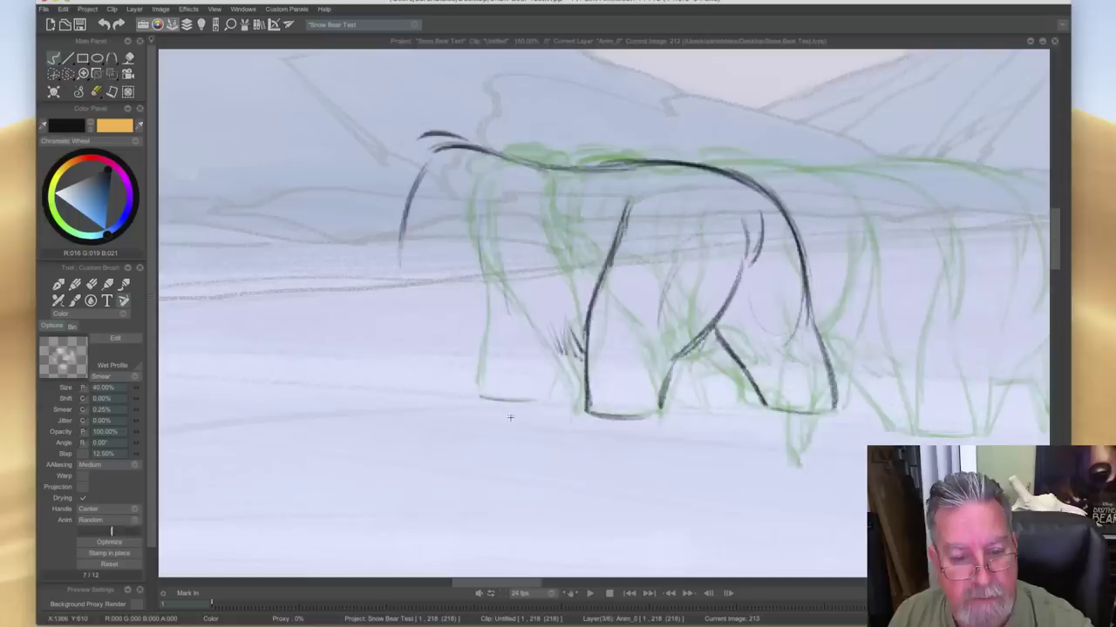
- Extend the bear's chest line downward and sketch the rear edge of the raised foreleg, comparing with the previous drawing
drag(402, 277, 390, 322)
mouse_move(500, 282)
mouse_down()
mouse_move(507, 335)
mouse_move(420, 358)
mouse_move(493, 340)
mouse_up()
key(Left)
key(Right)
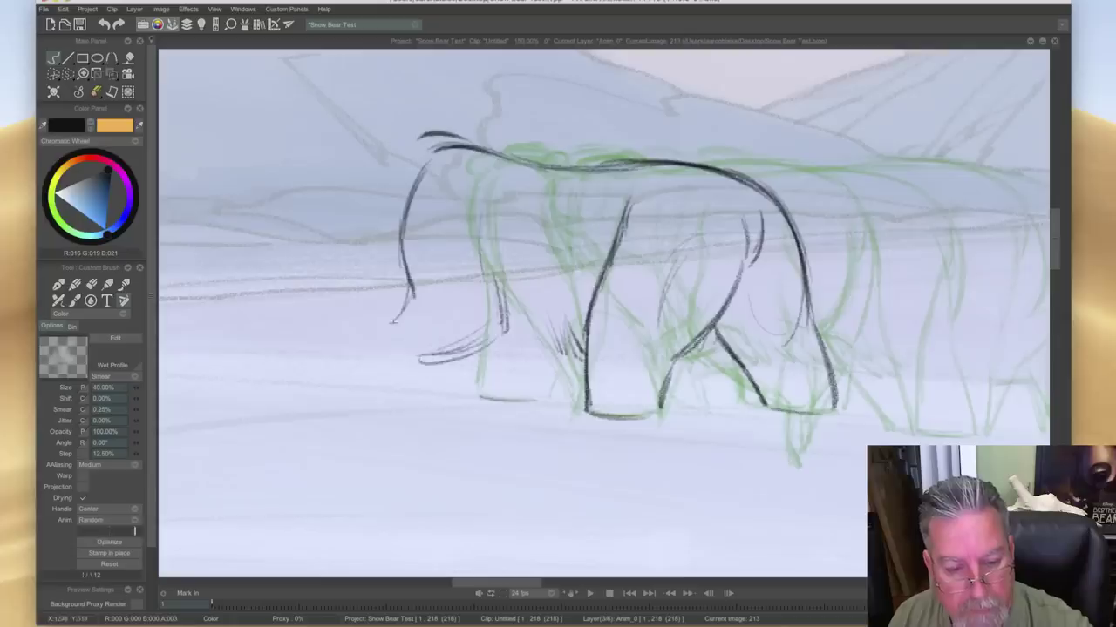
- Draw the front edge of the raised foreleg from the chest down to the paw and add a curved inner stroke
drag(413, 296, 370, 326)
mouse_move(388, 315)
mouse_down()
mouse_move(364, 329)
mouse_move(355, 358)
mouse_up()
drag(373, 322, 358, 367)
key(Left)
key(Right)
key(Left)
key(Right)
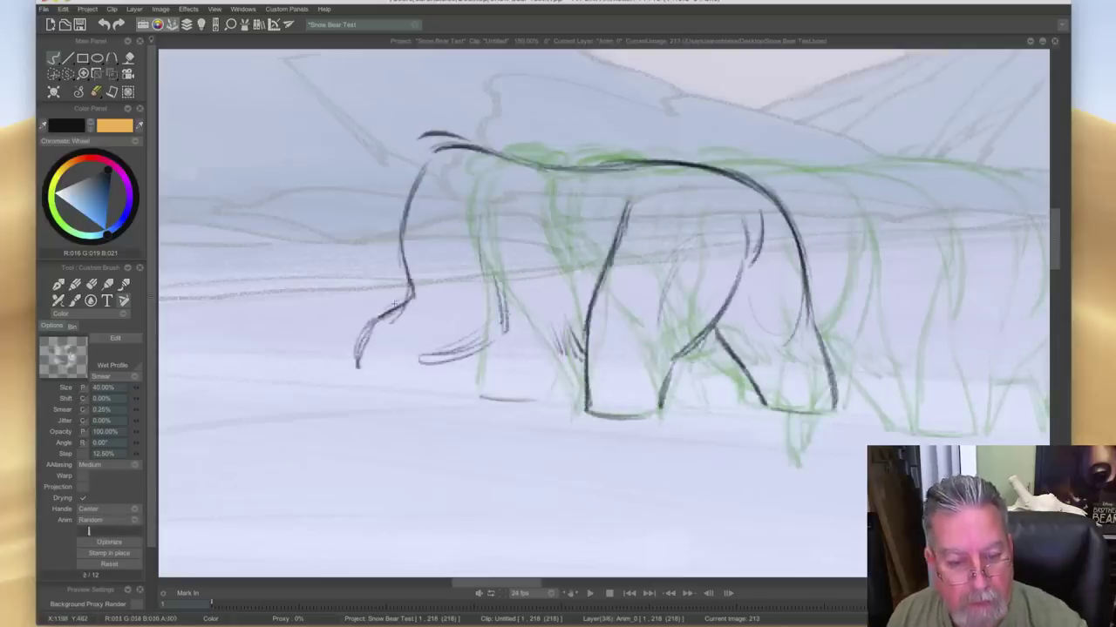
drag(373, 325, 385, 360)
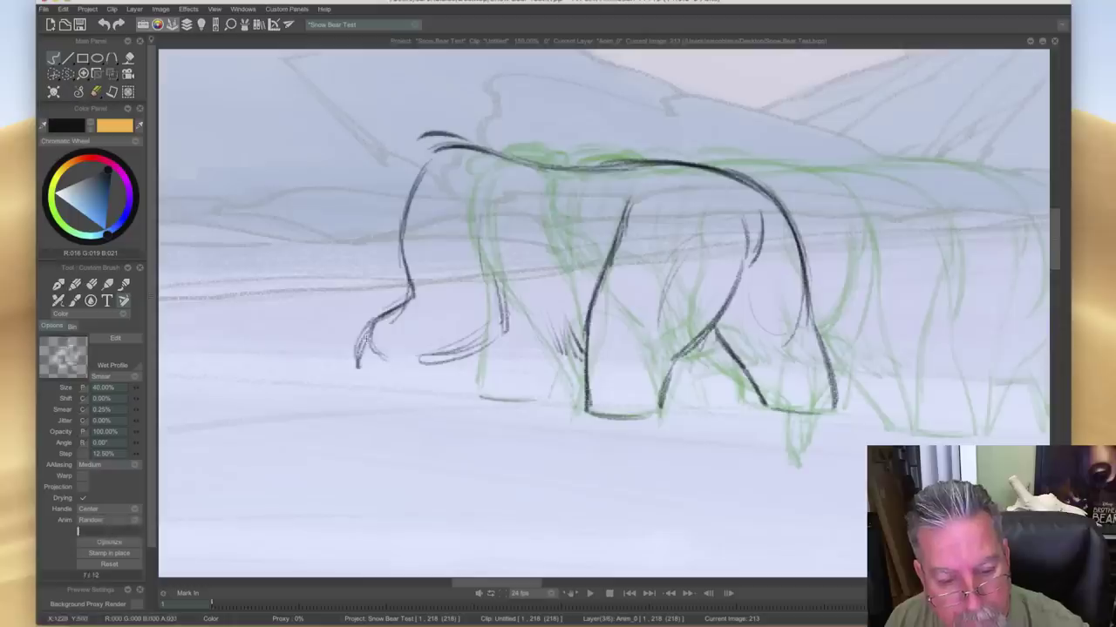
- Darken the rear edge of the raised foreleg and add fur strokes behind its elbow
drag(504, 280, 507, 336)
drag(486, 223, 505, 319)
drag(493, 272, 512, 340)
mouse_move(507, 299)
mouse_down()
mouse_move(511, 338)
mouse_move(512, 273)
mouse_move(547, 353)
mouse_up()
key(Left)
key(Right)
- Sketch the underside of the raised foreleg and close the outline of its hanging paw
drag(498, 316, 500, 343)
mouse_move(489, 326)
mouse_down()
mouse_move(493, 352)
mouse_move(360, 376)
mouse_move(409, 409)
mouse_up()
key(Left)
key(Right)
key(Left)
key(Right)
drag(366, 360, 410, 410)
- Flip between frame 213 and the previous drawing to check the raised foreleg's motion
key(Left)
key(Right)
key(Left)
key(Right)
key(Left)
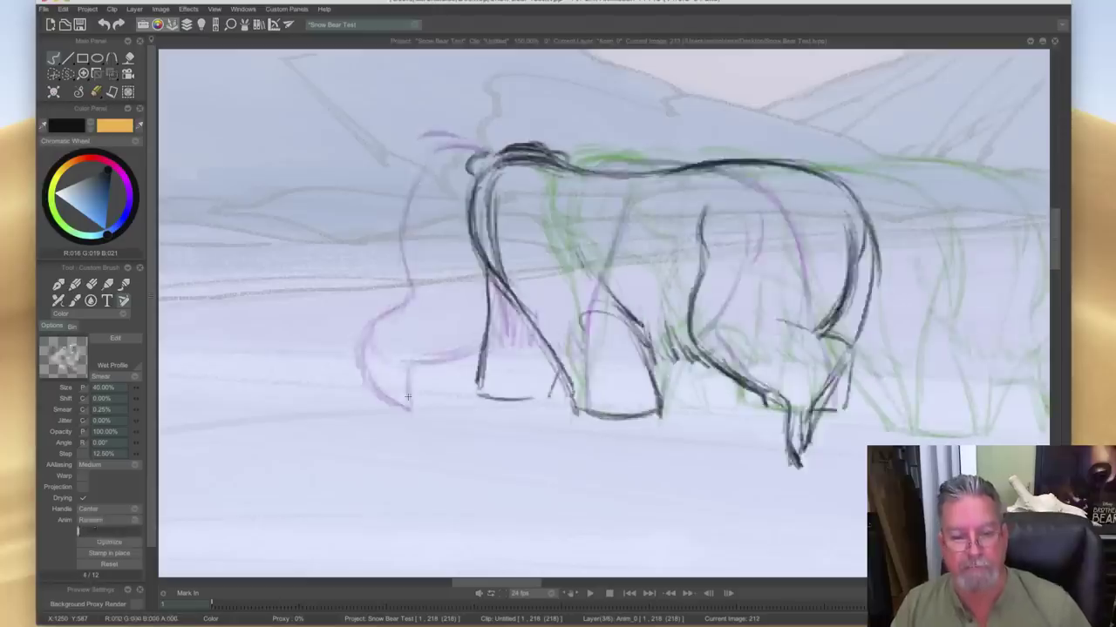
key(Right)
key(Left)
key(Right)
- Draw the sides and sole of the planted front foot below the belly fur, checking against the previous drawing
drag(476, 352, 478, 397)
mouse_move(552, 352)
mouse_down()
mouse_move(537, 404)
mouse_move(481, 397)
mouse_up()
key(Left)
key(Right)
key(Left)
key(Right)
key(Left)
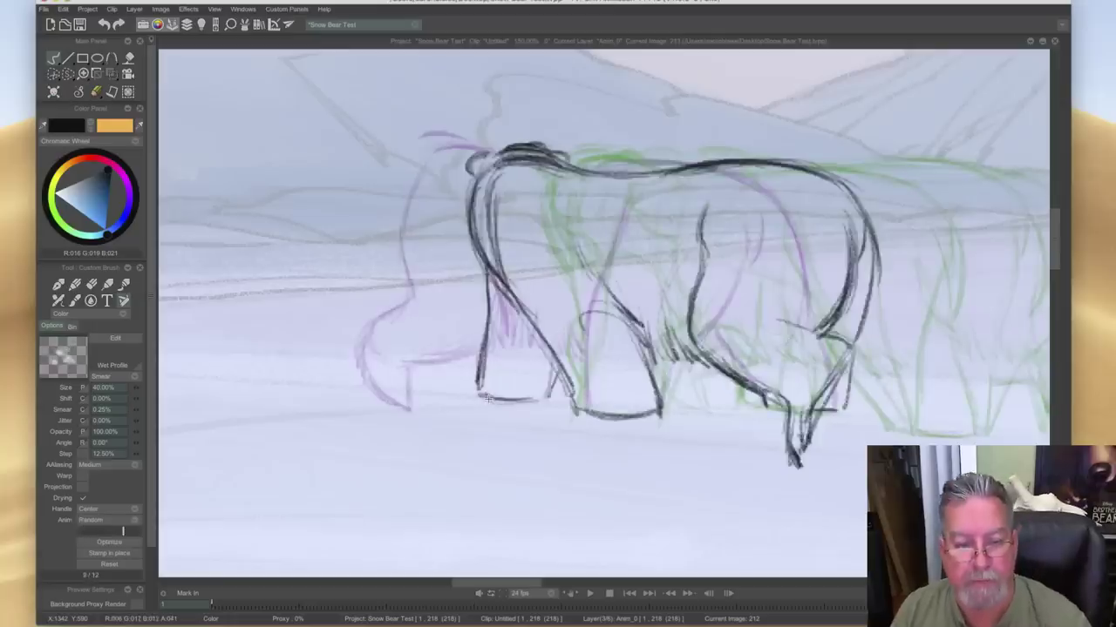
key(Right)
- Sketch the contour from the shoulder hump down the bear's front and erase the excess lines on top of the hump
mouse_move(474, 144)
mouse_down()
mouse_move(442, 137)
mouse_move(481, 146)
mouse_up()
mouse_move(474, 142)
mouse_down()
mouse_move(422, 135)
mouse_move(392, 218)
mouse_up()
key(Left)
key(Right)
key(e)
mouse_move(411, 127)
mouse_down()
mouse_move(434, 146)
mouse_move(494, 153)
mouse_move(481, 145)
mouse_up()
key(Left)
key(Right)
- Return to the brush and strengthen the bear's front contour from the hump down to the chest, comparing adjacent drawings
key(b)
mouse_move(412, 156)
mouse_down()
mouse_move(394, 212)
mouse_move(406, 270)
mouse_up()
drag(391, 210, 402, 256)
drag(392, 196, 406, 264)
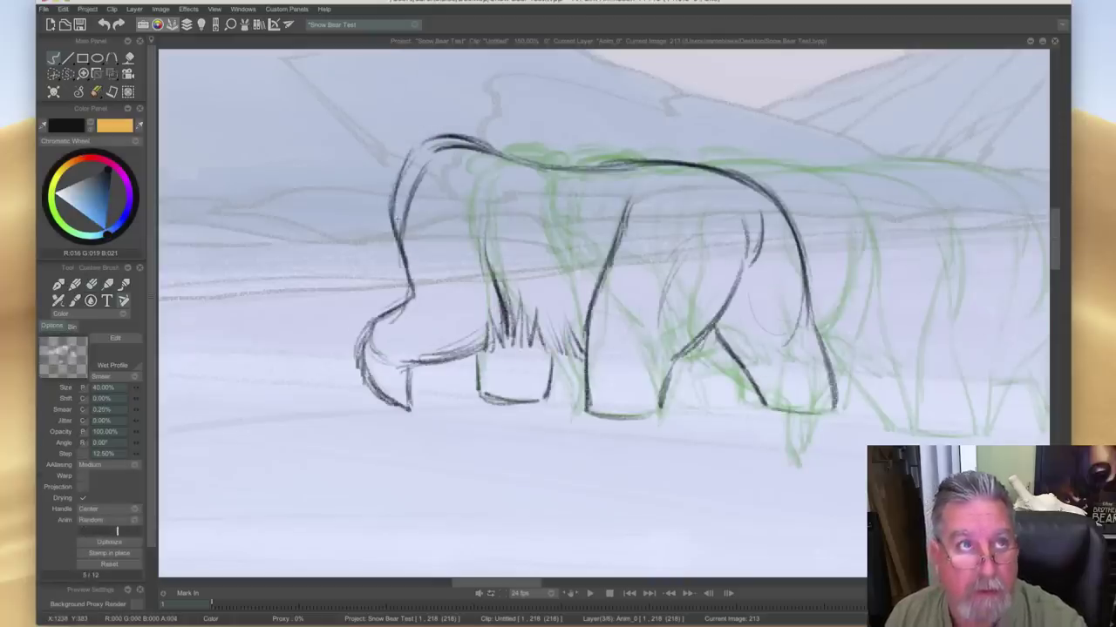
key(Left)
key(Right)
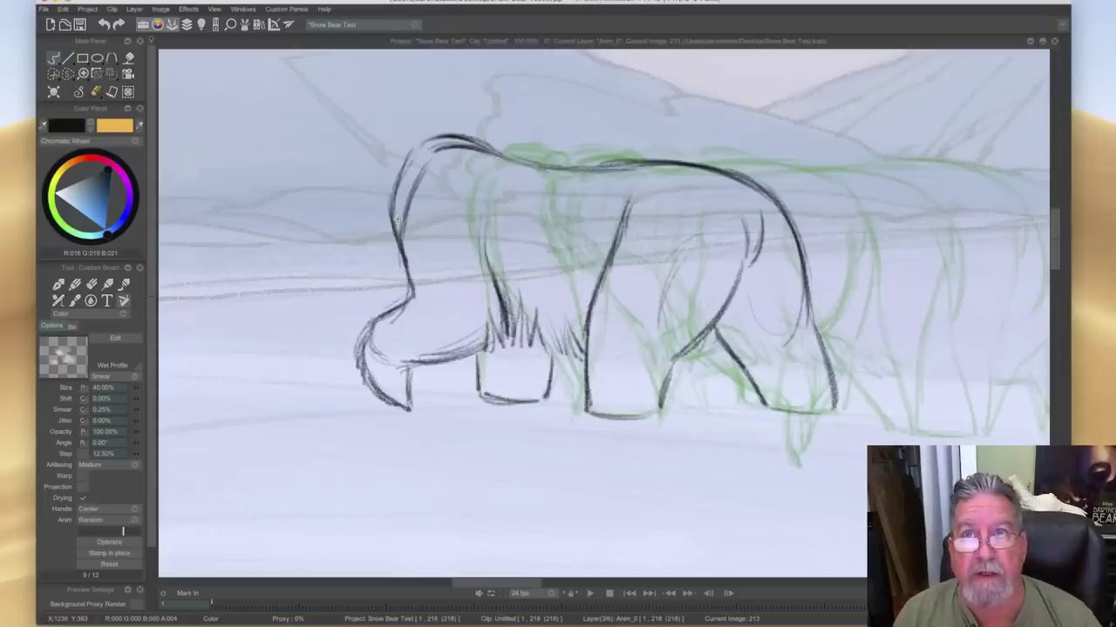
key(Left)
key(Right)
key(Left)
key(Right)
- Thicken the top of the shoulder hump with overlapping curved strokes and add a small rounded bump behind it
mouse_move(413, 153)
mouse_down()
mouse_move(443, 134)
mouse_move(475, 140)
mouse_up()
key(Left)
key(Right)
mouse_move(424, 136)
mouse_down()
mouse_move(439, 129)
mouse_move(502, 150)
mouse_up()
key(Left)
key(Right)
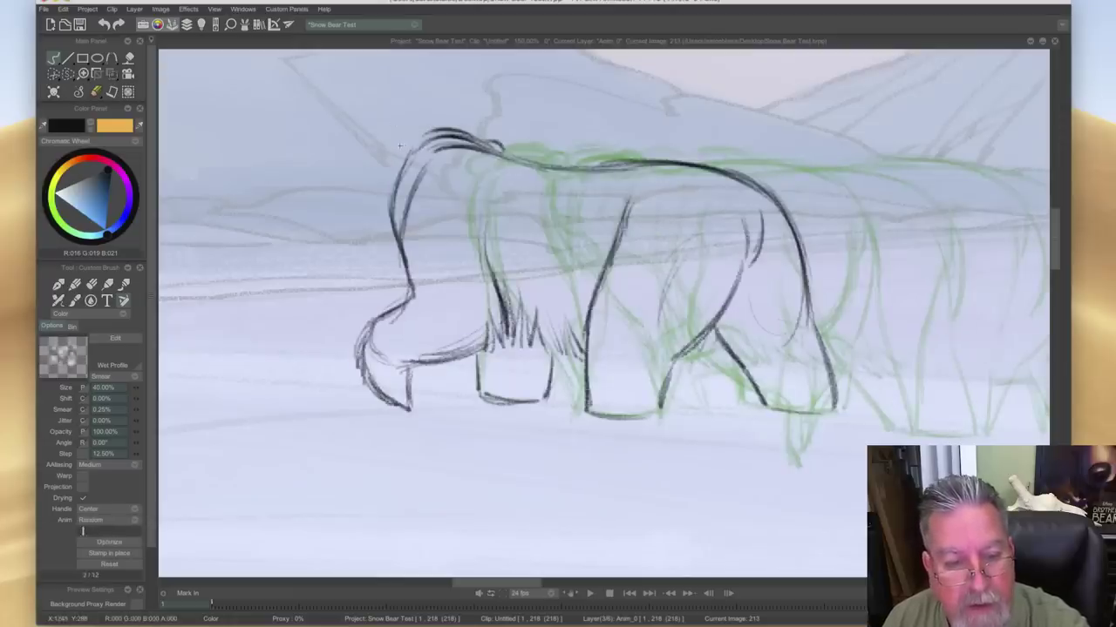
- Add a small rounded bump in front of the shoulder hump and check it against the previous drawing
mouse_move(402, 143)
mouse_down()
mouse_move(393, 163)
mouse_move(461, 126)
mouse_move(435, 130)
mouse_up()
key(Left)
key(Right)
key(Left)
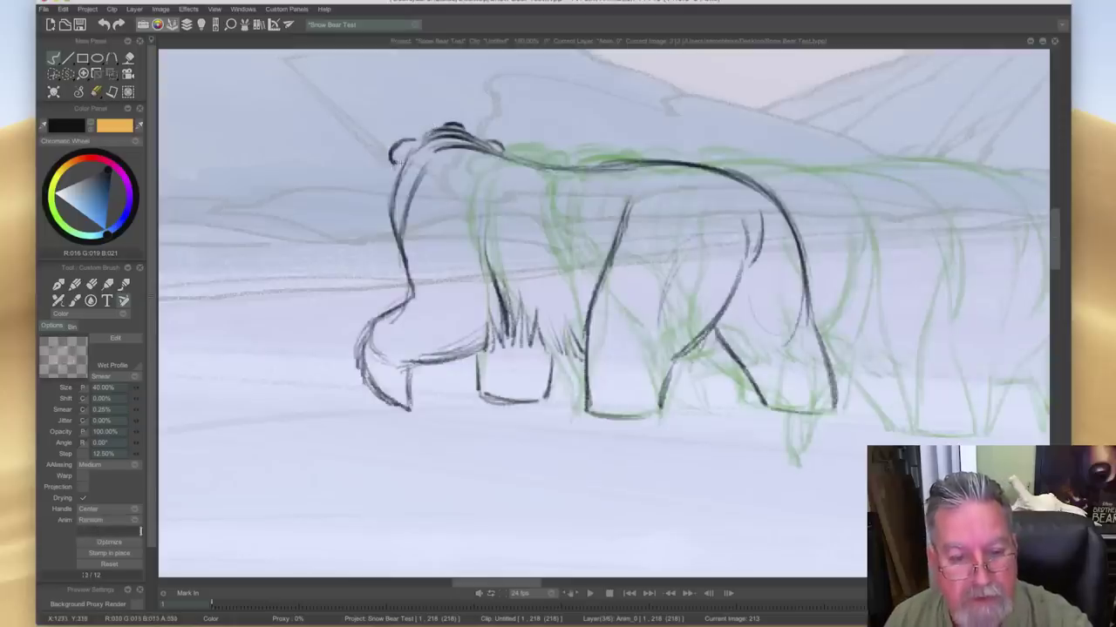
key(Left)
key(Right)
key(Left)
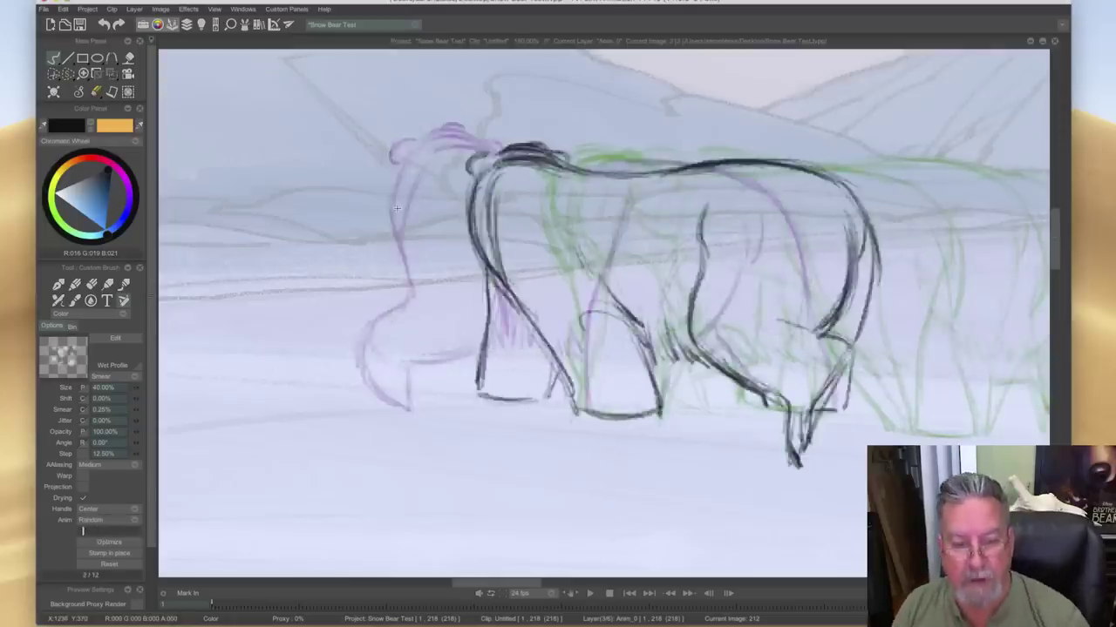
key(Right)
- Reinforce both sides of the planted front foot and extend the raised foreleg's rear line up toward the shoulder
drag(475, 353, 477, 389)
mouse_move(550, 353)
mouse_down()
mouse_move(547, 390)
mouse_move(544, 329)
mouse_move(554, 323)
mouse_up()
key(Left)
key(Right)
key(Left)
key(Right)
mouse_move(480, 220)
mouse_down()
mouse_move(505, 320)
mouse_move(494, 287)
mouse_up()
key(Left)
key(Right)
- Show the timeline and add a blank drawing at frame 219 on the Anim_0 layer
key(l)
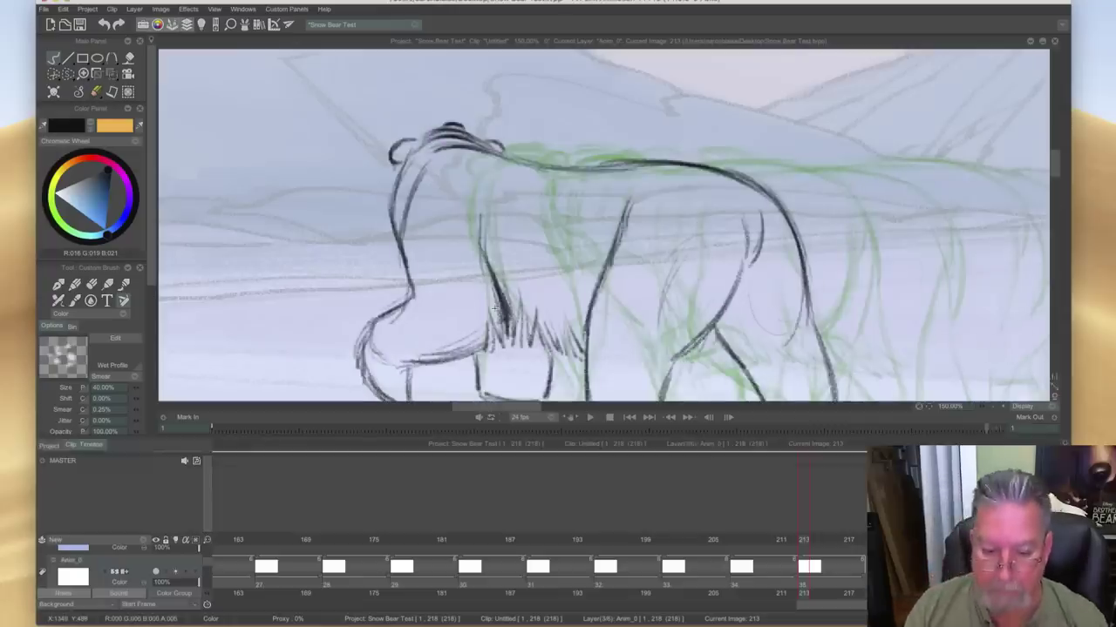
drag(803, 545, 870, 544)
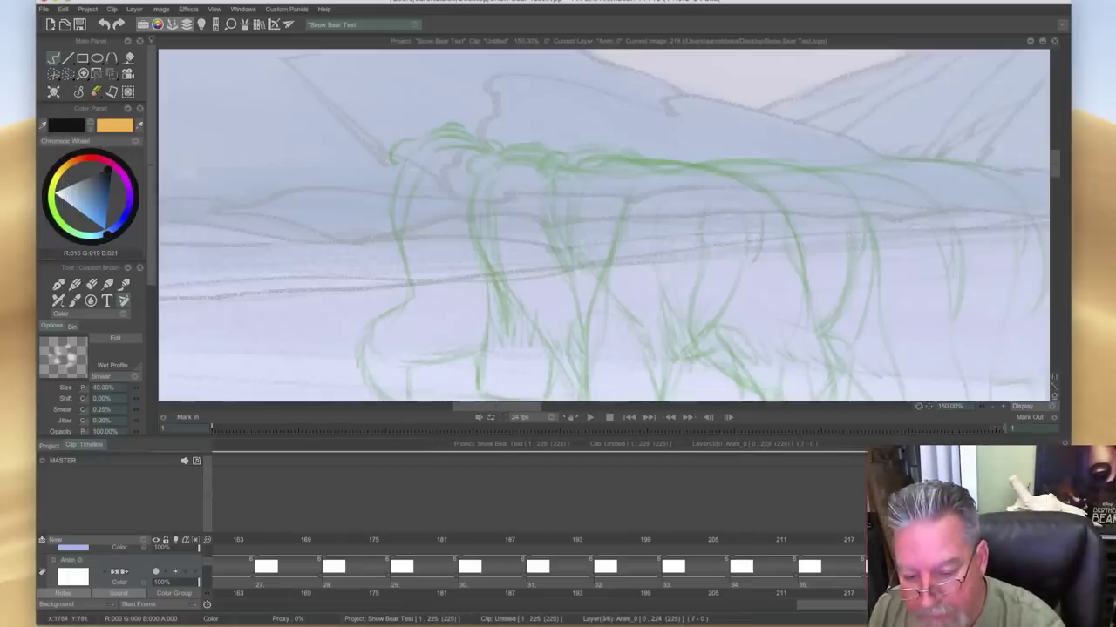
key(Right)
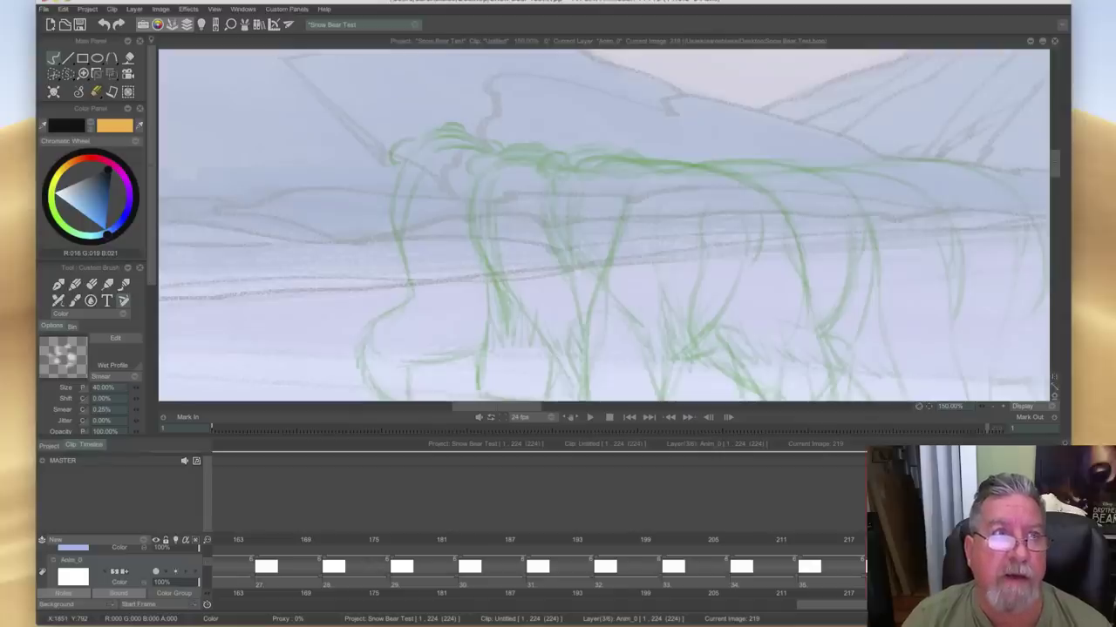
- Flip between blank frame 219 and the previous bear drawing to judge the next pose's position
key(Left)
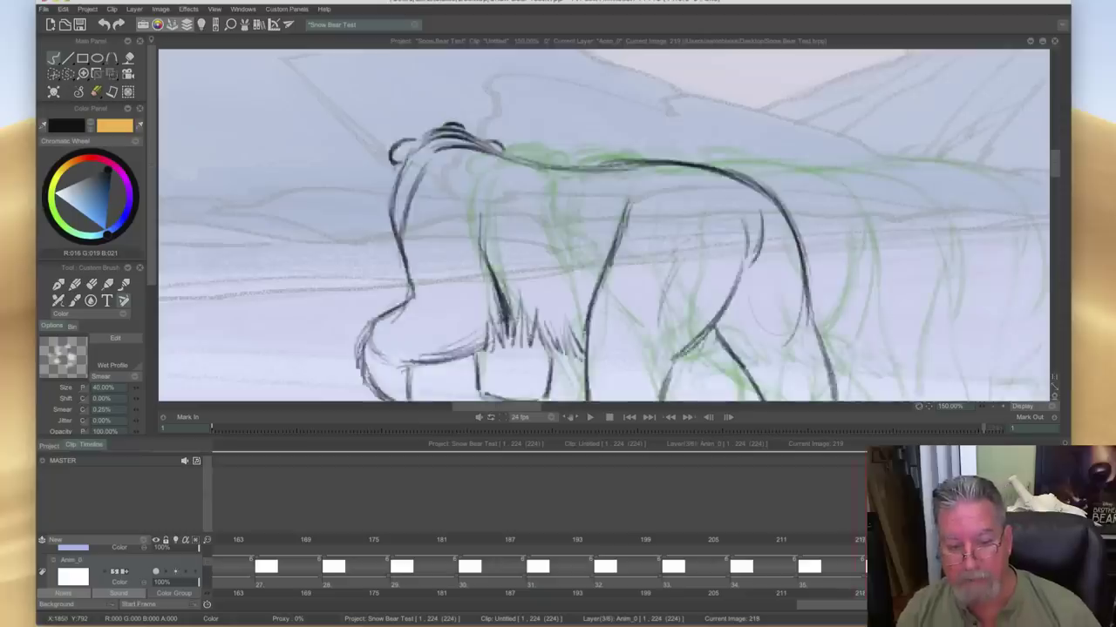
key(Right)
key(Left)
key(Right)
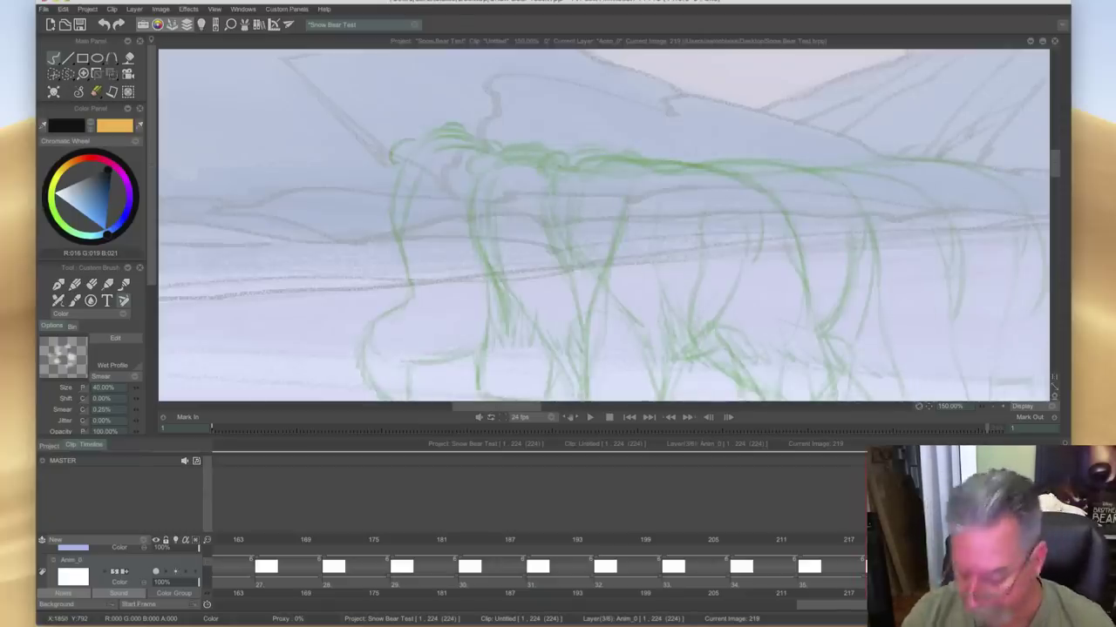
key(Left)
key(Right)
key(Left)
key(Right)
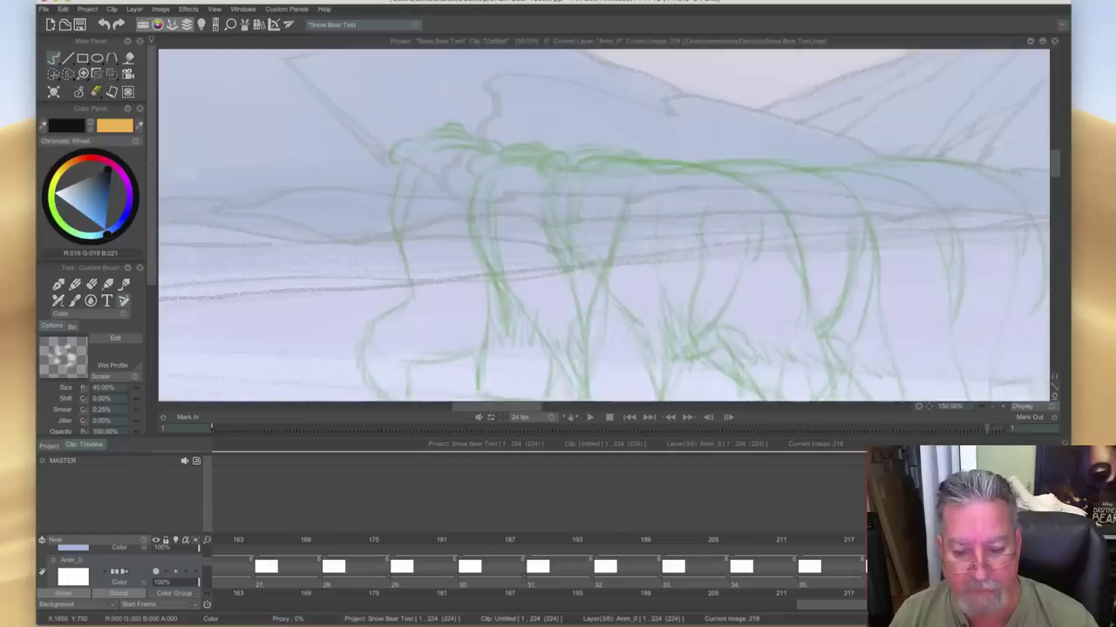
key(Left)
key(Right)
key(Left)
key(Right)
key(Left)
key(Right)
key(Left)
key(Right)
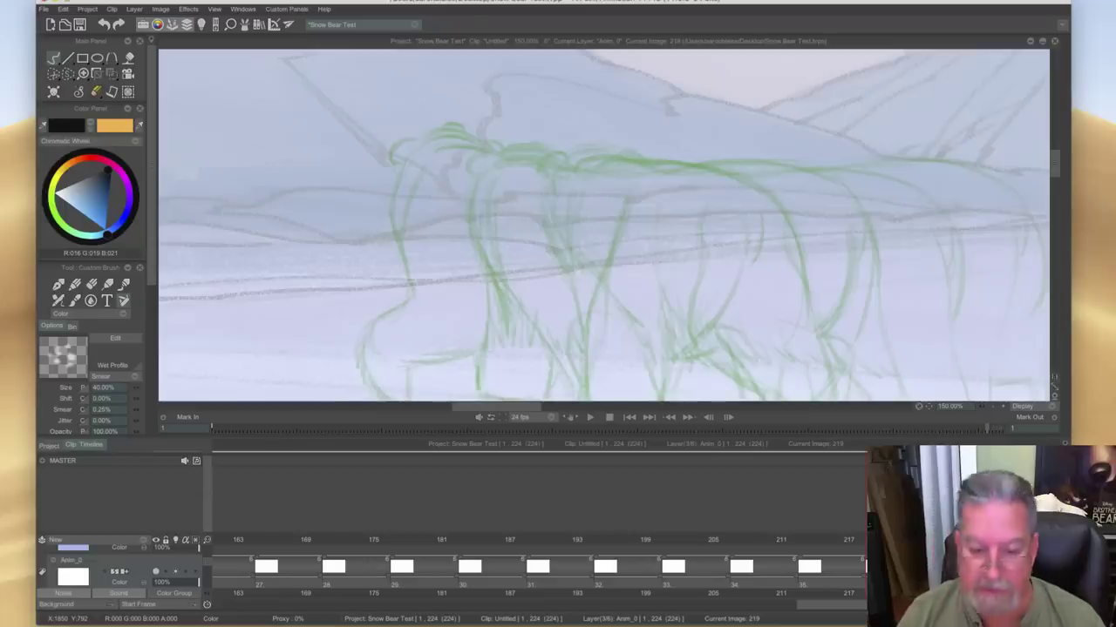
- Hide the timeline to enlarge the canvas and compare frame 219 with the preceding drawing
key(Tab)
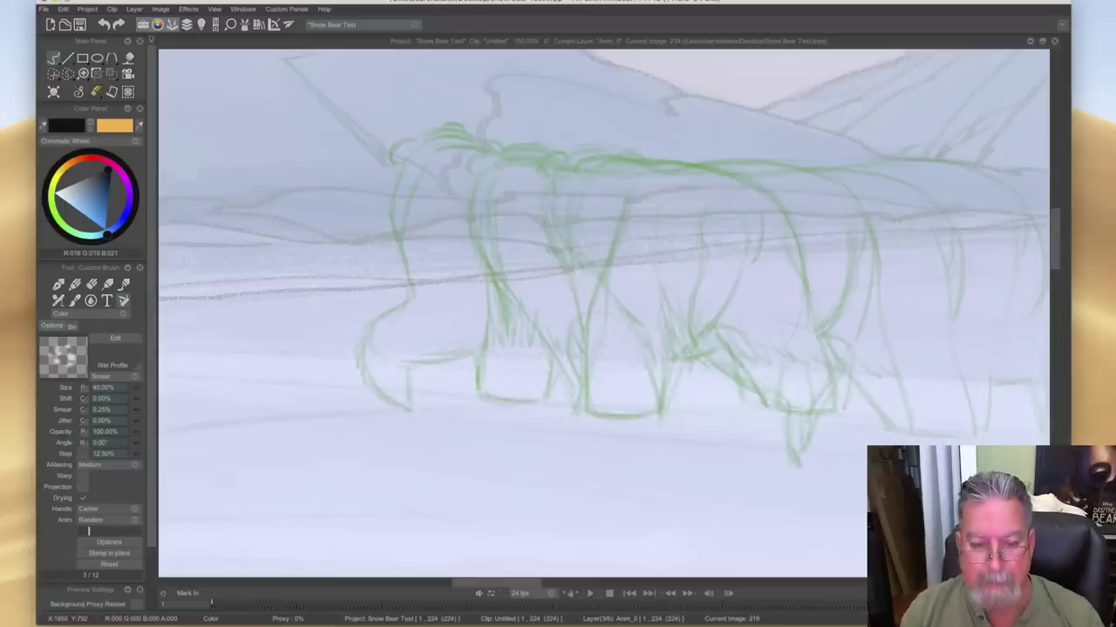
key(Left)
key(Right)
key(Left)
key(Right)
key(Left)
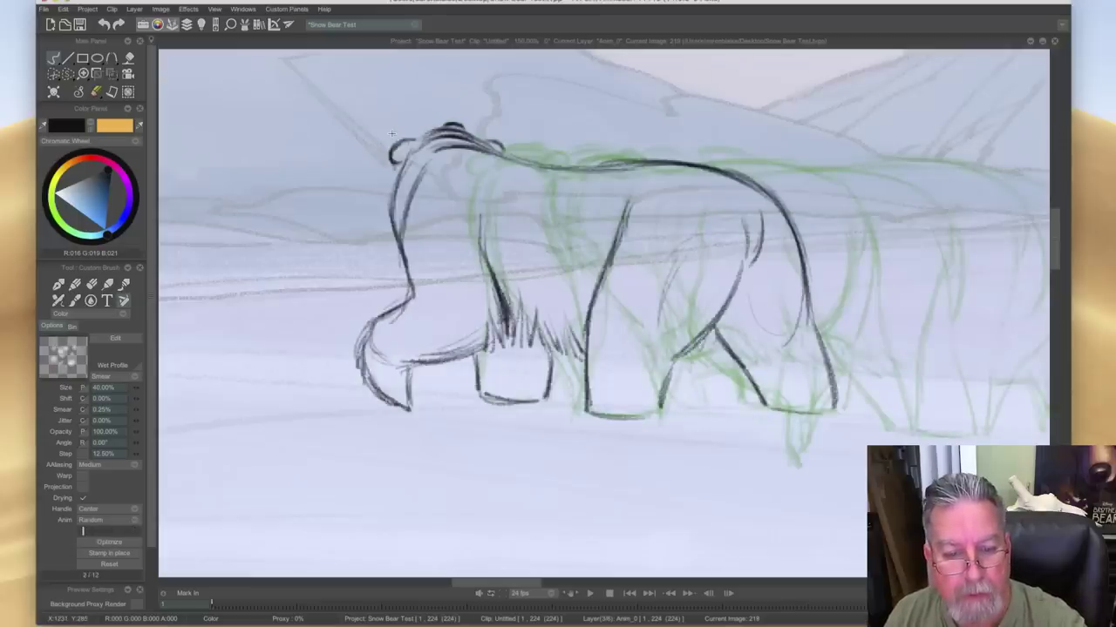
key(Right)
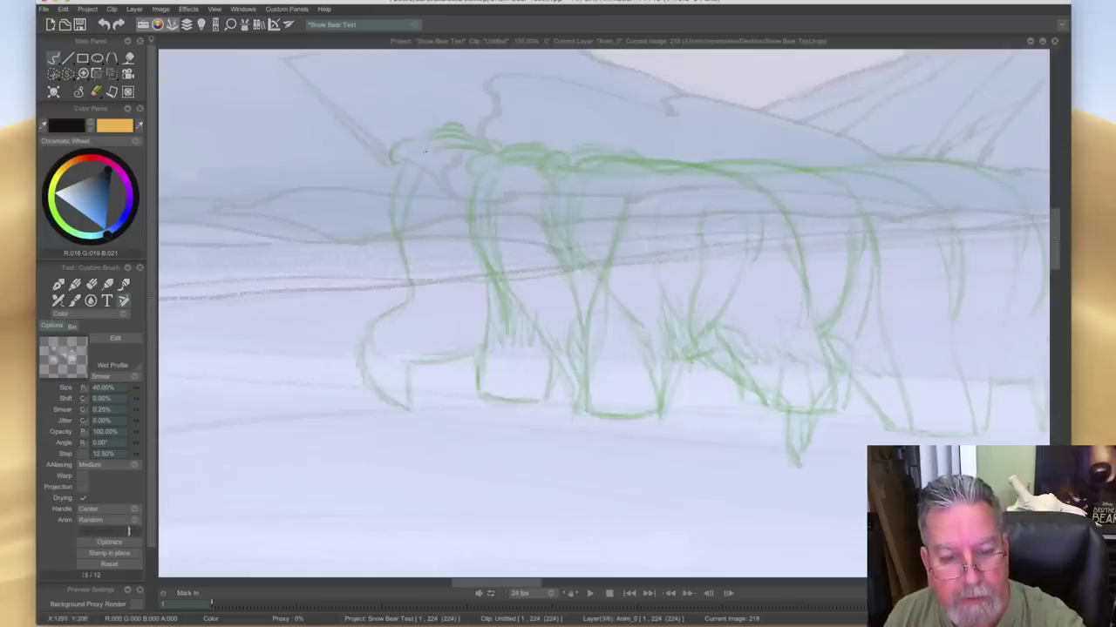
- Sketch the top of the shoulder hump ahead of the previous pose on frame 219 and erase its rear portion
drag(433, 145, 363, 146)
drag(432, 152, 369, 147)
key(Left)
key(Right)
key(Left)
key(Right)
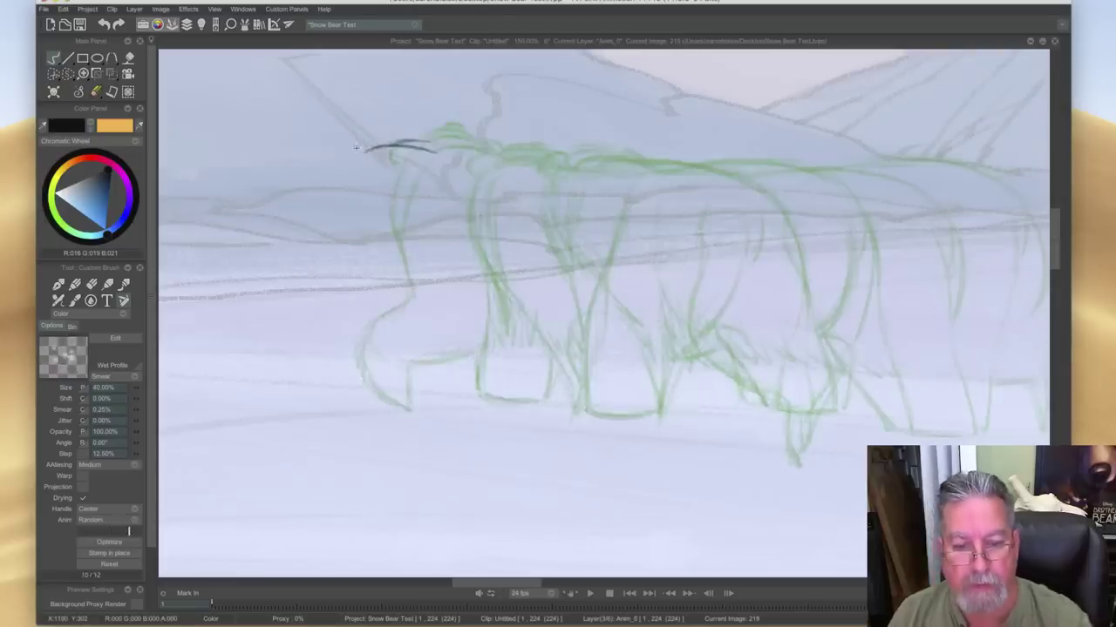
key(e)
mouse_move(437, 148)
mouse_down()
mouse_move(338, 157)
mouse_move(390, 148)
mouse_up()
key(Left)
key(Right)
key(b)
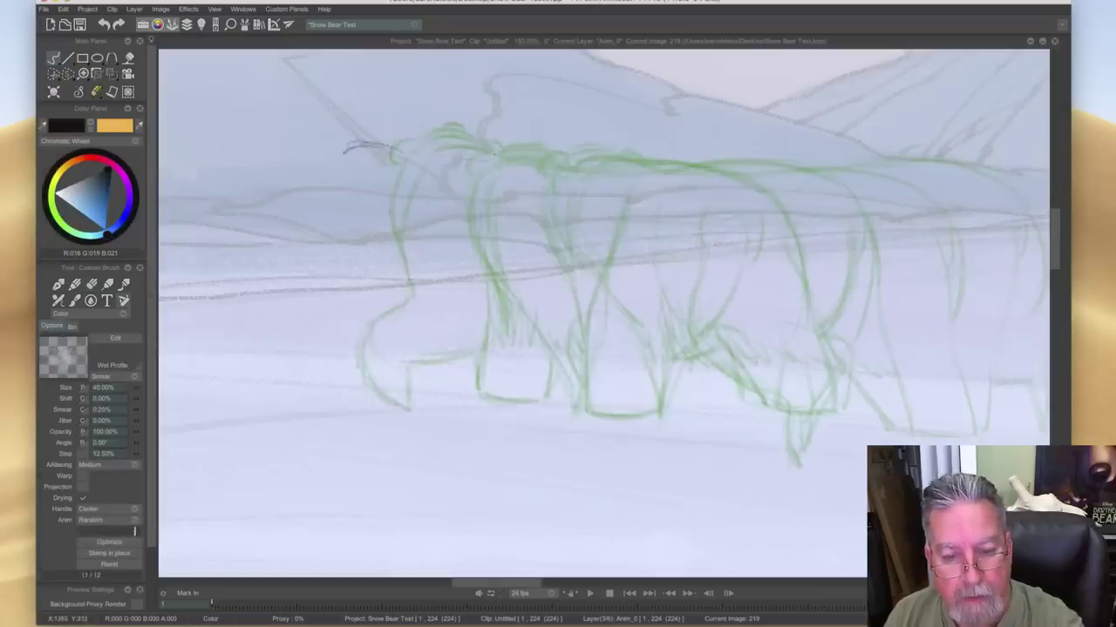
- Draw the bear's back line on frame 219 from the shoulders to the hips, reinforcing it with overlapping strokes
mouse_move(511, 157)
mouse_down()
mouse_move(541, 155)
mouse_move(706, 178)
mouse_up()
key(Left)
key(Right)
drag(608, 148, 676, 163)
drag(565, 153, 661, 156)
drag(596, 149, 462, 156)
drag(537, 157, 613, 156)
key(Left)
key(Right)
- Curve the back line down around the rump and check its spacing against the previous drawing
drag(690, 173, 723, 250)
mouse_move(702, 190)
mouse_down()
mouse_move(601, 150)
mouse_move(329, 148)
mouse_move(624, 149)
mouse_move(669, 163)
mouse_up()
key(Left)
key(Right)
key(Left)
key(Right)
key(Left)
key(Right)
key(Left)
key(Right)
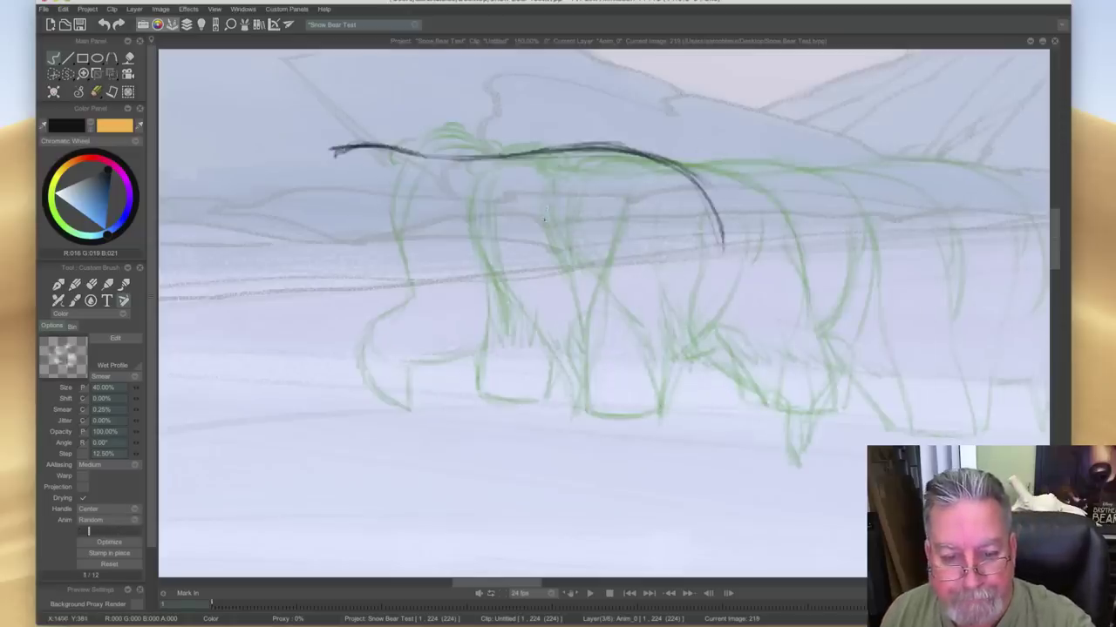
- Draw and darken the front edge of the near hind leg down to its planted foot on frame 219
key(Left)
key(Right)
mouse_move(555, 226)
mouse_down()
mouse_move(559, 196)
mouse_move(551, 270)
mouse_move(562, 312)
mouse_up()
drag(575, 360, 589, 407)
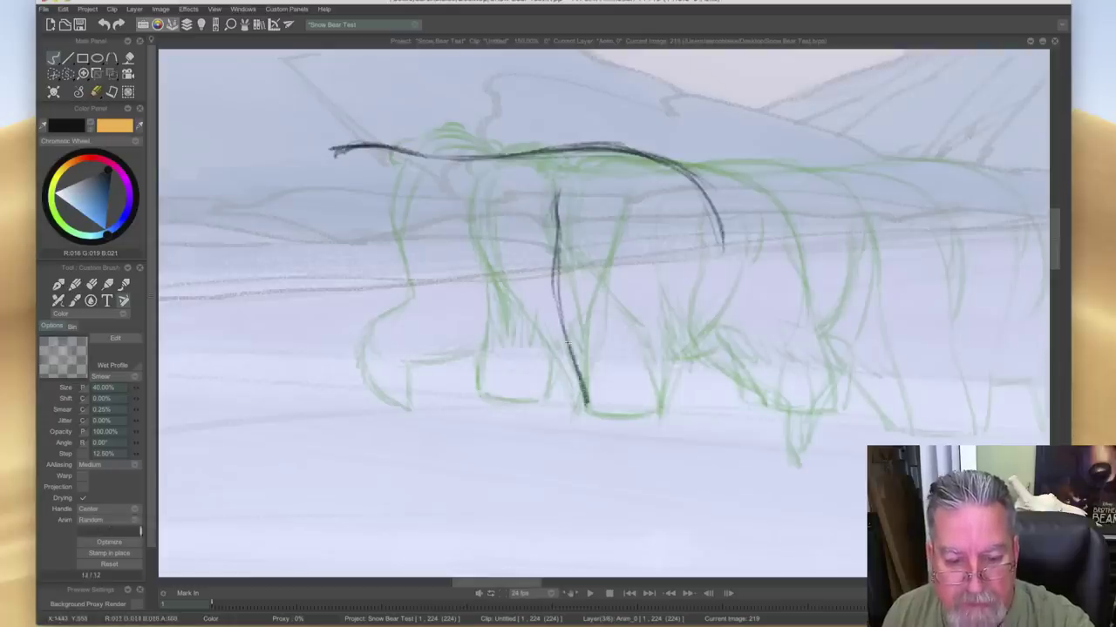
drag(556, 246, 584, 403)
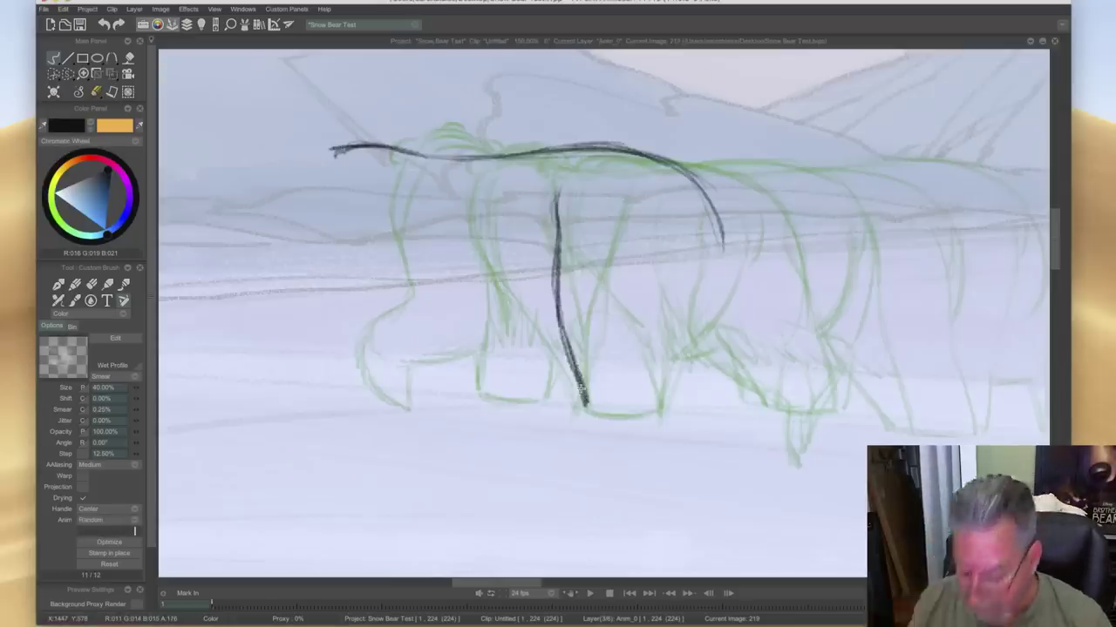
- Sketch the upper rear edge of the near hind leg on frame 219, checking it against the neighbouring drawing
key(Left)
key(Right)
key(Left)
key(Right)
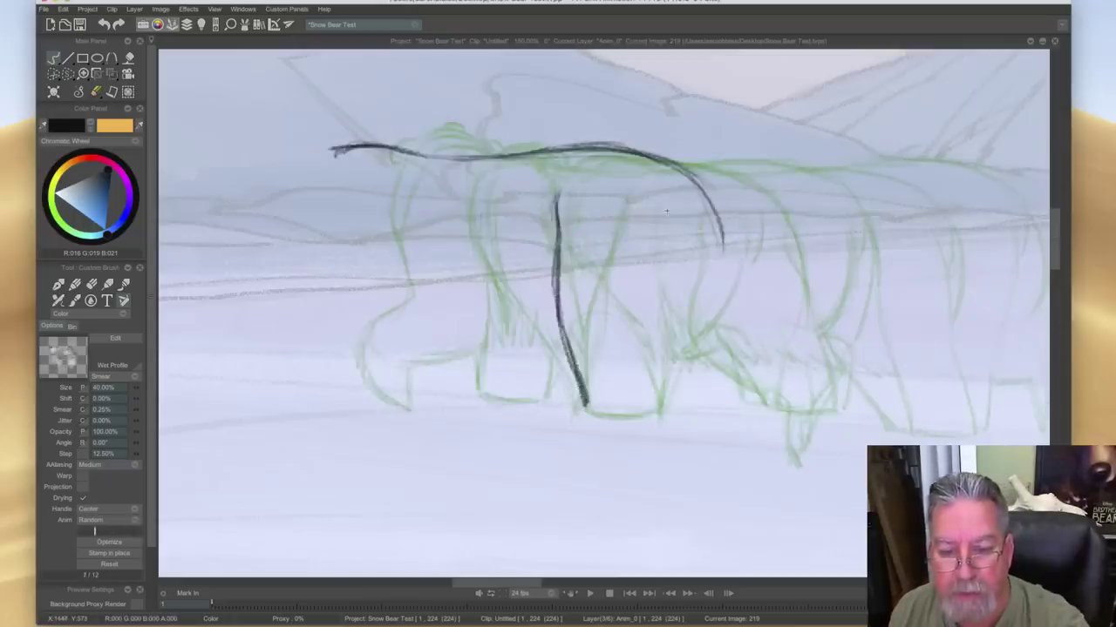
drag(688, 205, 695, 236)
drag(695, 205, 692, 243)
key(Left)
key(Right)
drag(683, 200, 693, 243)
drag(699, 194, 694, 252)
key(Left)
key(Right)
- Extend the rear edge of the near hind leg toward the hock and erase its rough upper part
drag(687, 250, 669, 328)
drag(688, 225, 669, 329)
key(Left)
key(Right)
key(e)
drag(699, 197, 692, 285)
key(Left)
key(Right)
- Redraw the thigh crease and carry the rear edge of the near hind leg down to the foot
key(b)
drag(683, 204, 689, 251)
drag(695, 201, 696, 249)
drag(697, 196, 693, 251)
drag(699, 207, 694, 253)
drag(677, 296, 662, 352)
drag(678, 293, 658, 398)
drag(667, 335, 659, 406)
- Close the near hind foot with a curved sole, matching the planted foot in the adjacent drawing
key(Left)
mouse_move(662, 357)
mouse_down()
mouse_move(636, 417)
mouse_move(582, 408)
mouse_up()
key(Right)
key(Left)
key(Right)
key(Left)
key(Right)
- Curve the rump down to the far hind leg and draw its lifted lower leg and foot behind the near leg
drag(703, 193, 727, 253)
drag(690, 175, 730, 263)
mouse_move(707, 202)
mouse_down()
mouse_move(732, 288)
mouse_move(715, 314)
mouse_move(735, 379)
mouse_up()
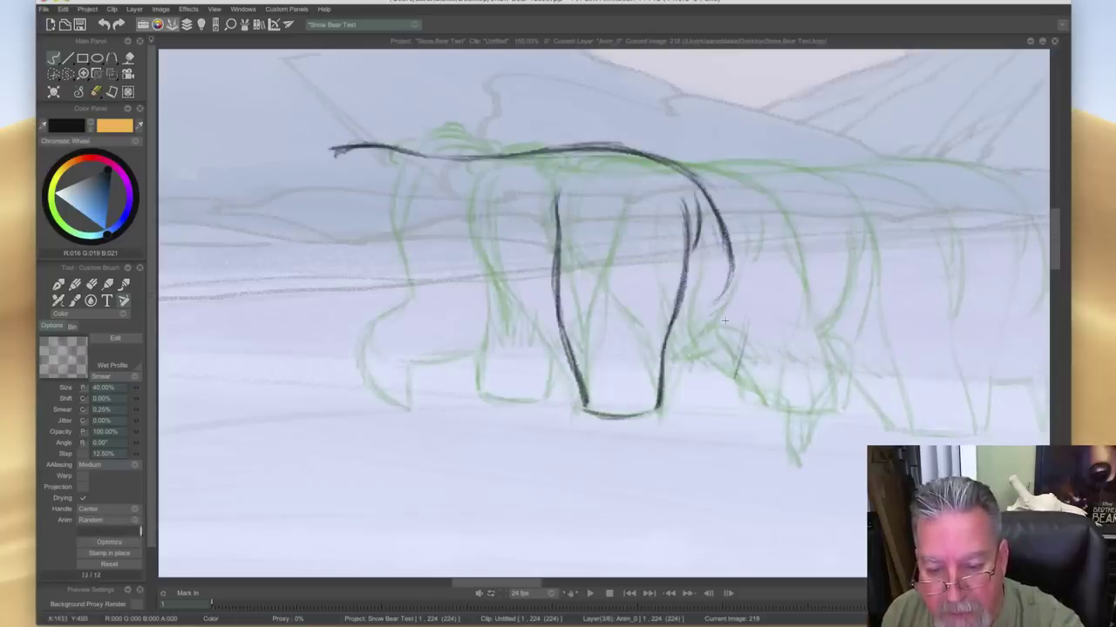
drag(721, 312, 702, 366)
mouse_move(743, 331)
mouse_down()
mouse_move(732, 397)
mouse_move(719, 406)
mouse_up()
mouse_move(708, 337)
mouse_down()
mouse_move(696, 382)
mouse_move(710, 411)
mouse_up()
drag(697, 371, 710, 410)
drag(739, 306, 673, 319)
mouse_move(715, 371)
mouse_down()
mouse_move(708, 410)
mouse_move(716, 359)
mouse_up()
drag(722, 307, 702, 402)
drag(739, 310, 723, 424)
drag(711, 305, 685, 312)
drag(685, 368, 662, 376)
- Flip between frame 219 and the neighbouring drawing to compare the hind leg positions
key(Left)
key(Right)
key(Left)
key(Right)
key(Left)
key(Right)
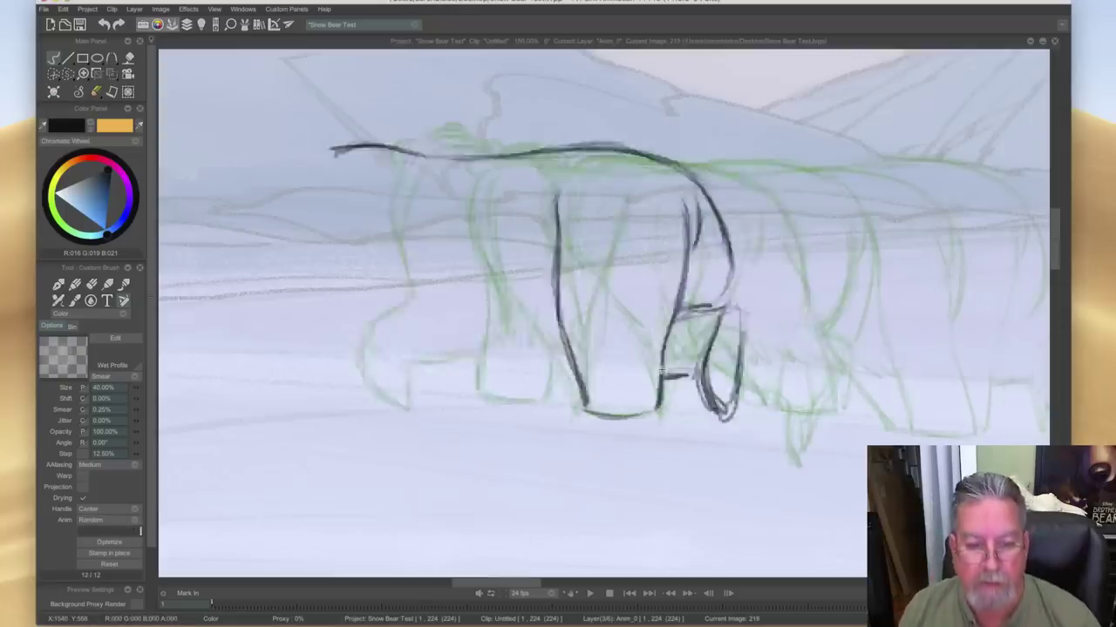
key(Left)
key(Right)
key(Left)
key(Right)
- Draw the front edge of the leading foreleg from the shoulder to the ground and compare its reach with the adjacent pose
drag(319, 181, 255, 401)
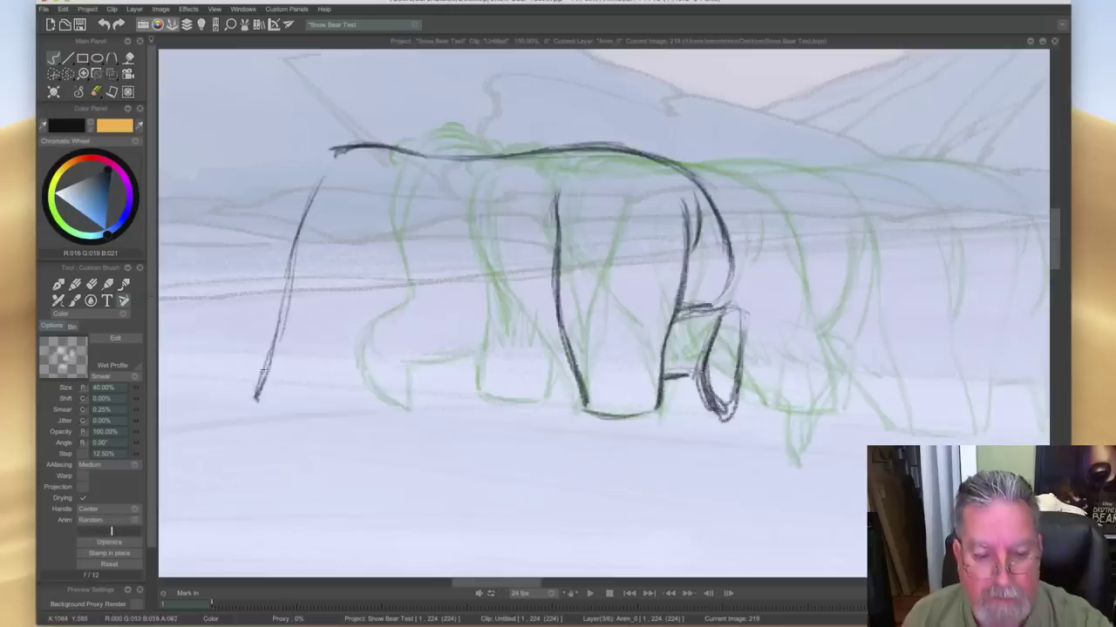
key(Left)
key(Right)
key(Left)
key(Right)
key(Left)
key(Right)
key(Left)
key(Right)
- Reinforce the front edge of the leading foreleg and draw its lower rear edge down to the foot
drag(322, 178, 265, 383)
drag(355, 318, 337, 394)
key(Left)
key(Right)
drag(356, 345, 330, 401)
drag(359, 342, 332, 403)
key(Left)
key(Right)
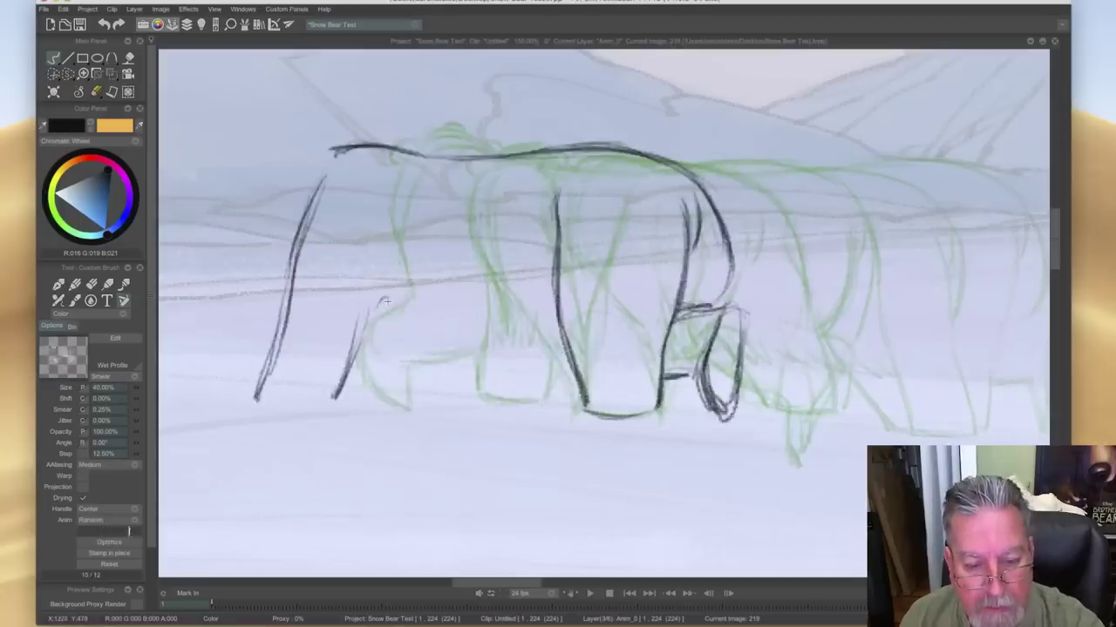
- Sketch a light belly line sloping from the leading foreleg back to the near hind leg
mouse_move(444, 326)
mouse_down()
mouse_move(540, 344)
mouse_move(483, 333)
mouse_up()
key(Left)
key(Right)
key(Left)
key(Right)
- Draw the rear and front edges of the trailing foreleg below the belly, aligned with its planted foot in the neighbouring drawing
drag(534, 360, 545, 400)
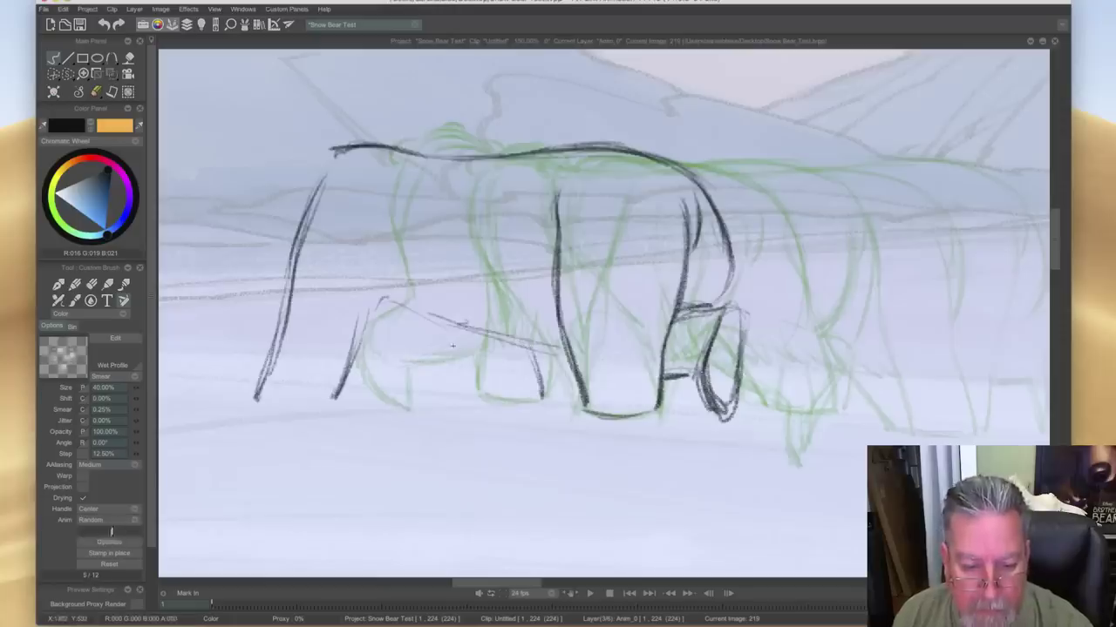
drag(457, 343, 477, 402)
drag(453, 325, 472, 394)
key(Left)
key(Right)
key(Left)
key(Right)
key(Left)
key(Right)
- Darken the front edge of the leading foreleg from the shoulder down to the foot
mouse_move(333, 159)
mouse_down()
mouse_move(299, 242)
mouse_move(284, 328)
mouse_up()
drag(301, 235, 267, 376)
drag(286, 309, 263, 389)
drag(281, 347, 257, 397)
key(Left)
key(Right)
key(Left)
key(Right)
- Close the bottom of the leading forefoot with a ground line and check its placement against the adjacent drawing
drag(265, 402, 321, 402)
key(Left)
key(Right)
key(Left)
key(Right)
key(Left)
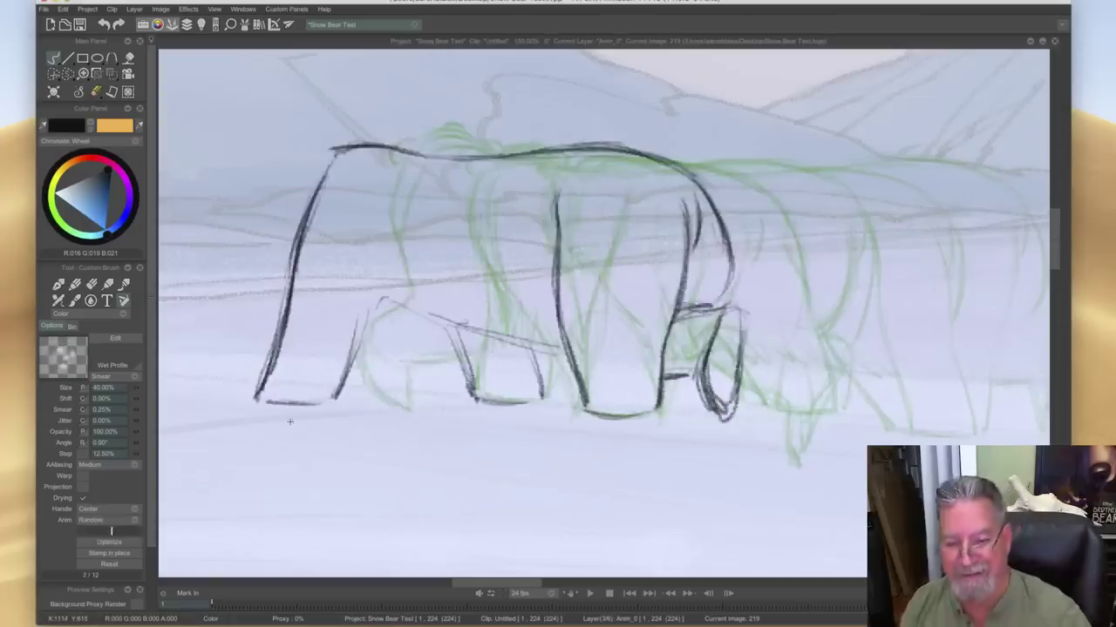
key(Right)
- Darken the lower curve of the rump and compare the full pose with the neighbouring drawing
mouse_move(729, 251)
mouse_down()
mouse_move(712, 311)
mouse_move(728, 250)
mouse_move(730, 279)
mouse_up()
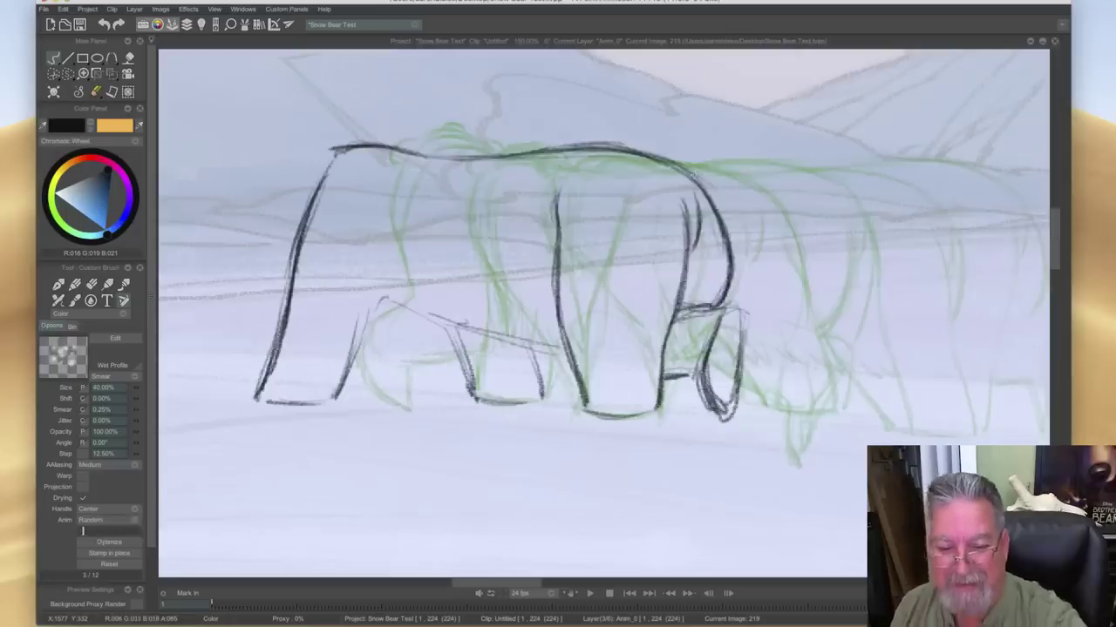
key(Left)
key(Right)
key(Left)
key(Right)
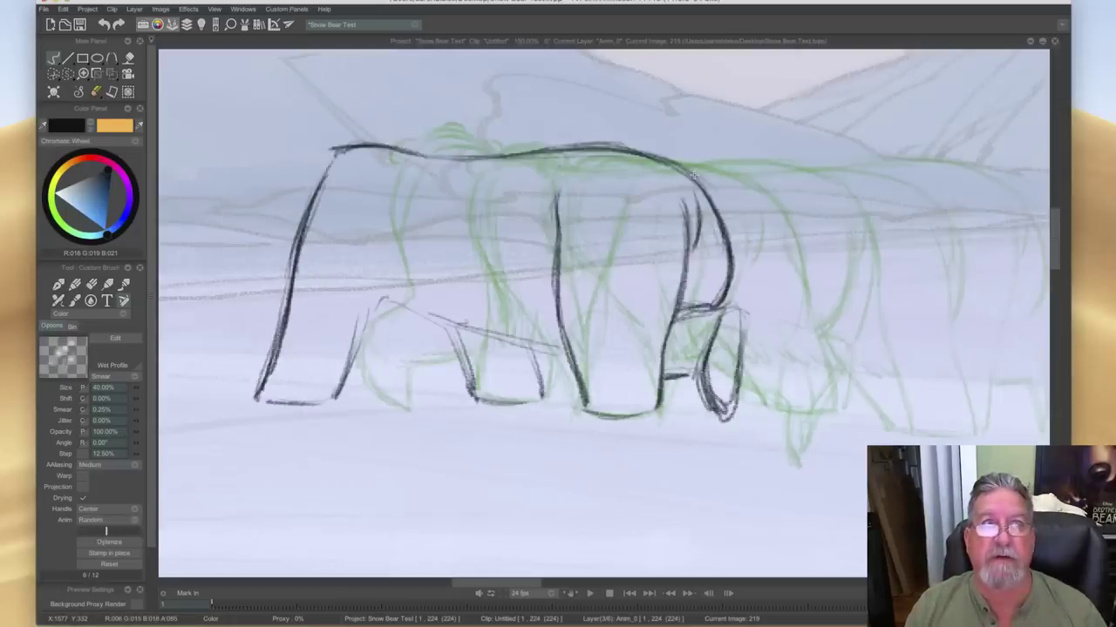
key(Left)
key(Right)
key(Left)
key(Right)
key(Left)
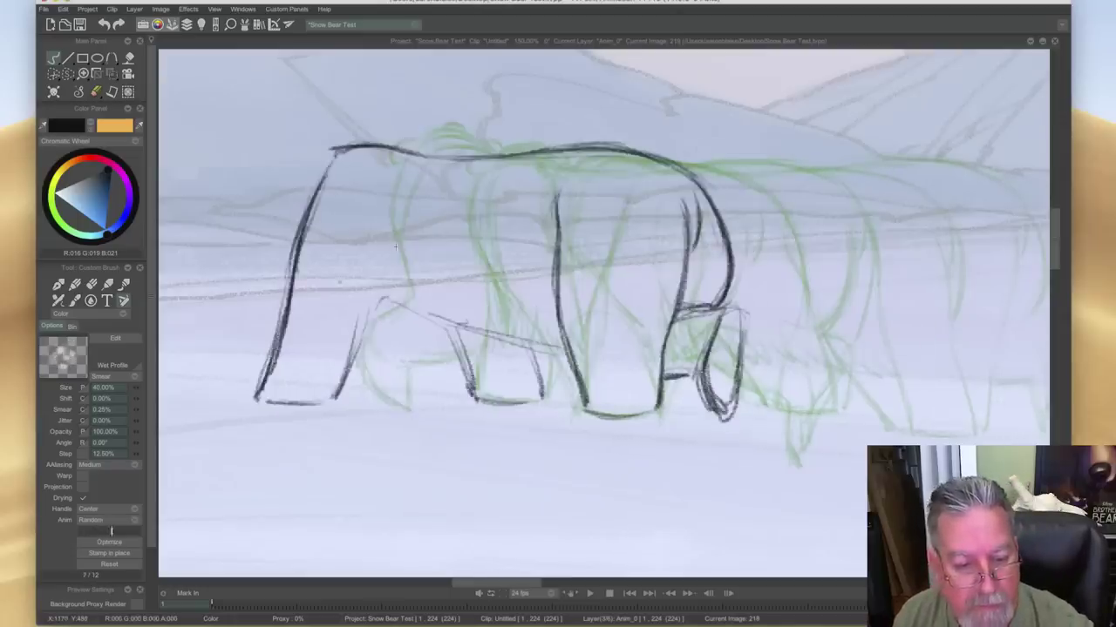
- Add shaggy fur strokes behind the leading foreleg and along the front of the belly
drag(376, 279, 340, 373)
key(Left)
key(Right)
mouse_move(375, 324)
mouse_down()
mouse_move(397, 302)
mouse_move(426, 312)
mouse_up()
drag(404, 273, 437, 337)
key(Right)
key(Left)
drag(399, 233, 386, 263)
key(Right)
key(Left)
- Continue the ragged fur along the belly line back to the near hind leg
mouse_move(448, 306)
mouse_down()
mouse_move(468, 332)
mouse_move(472, 311)
mouse_move(508, 304)
mouse_move(549, 357)
mouse_up()
drag(545, 326, 557, 352)
key(Right)
key(Left)
key(Right)
key(Left)
key(Right)
key(Left)
- Rough in the bear's head and neck in front of the shoulders, with a round ear and a tapering lower contour
mouse_move(331, 147)
mouse_down()
mouse_move(374, 151)
mouse_move(306, 150)
mouse_move(274, 211)
mouse_move(283, 260)
mouse_up()
drag(293, 218, 282, 263)
drag(280, 198, 295, 258)
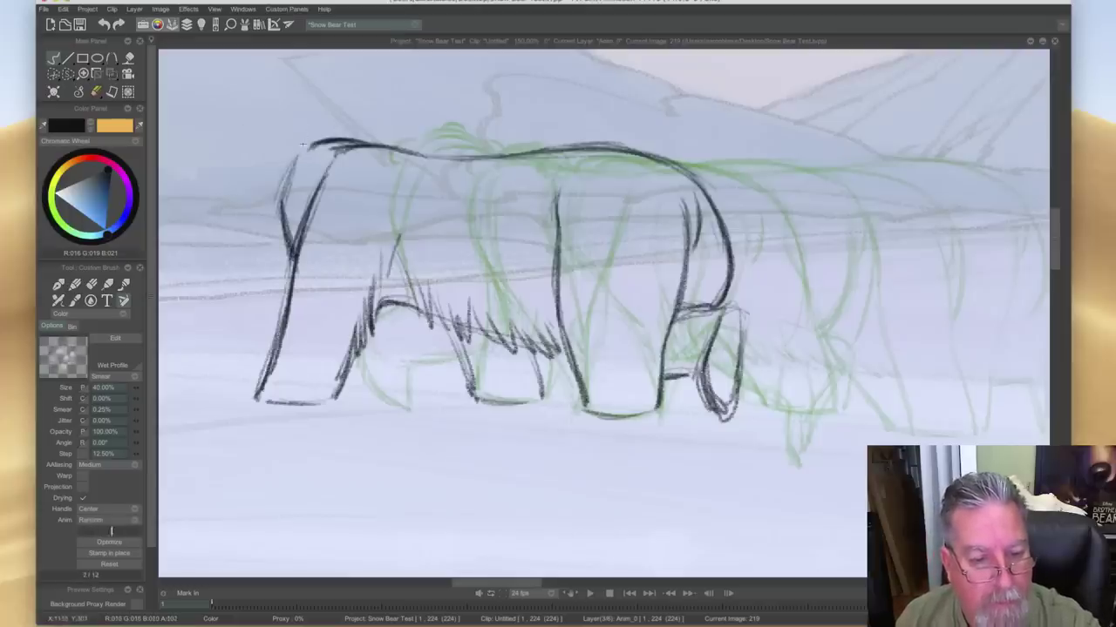
mouse_move(298, 156)
mouse_down()
mouse_move(277, 166)
mouse_move(281, 146)
mouse_up()
mouse_move(349, 137)
mouse_down()
mouse_move(263, 159)
mouse_move(251, 190)
mouse_move(289, 262)
mouse_up()
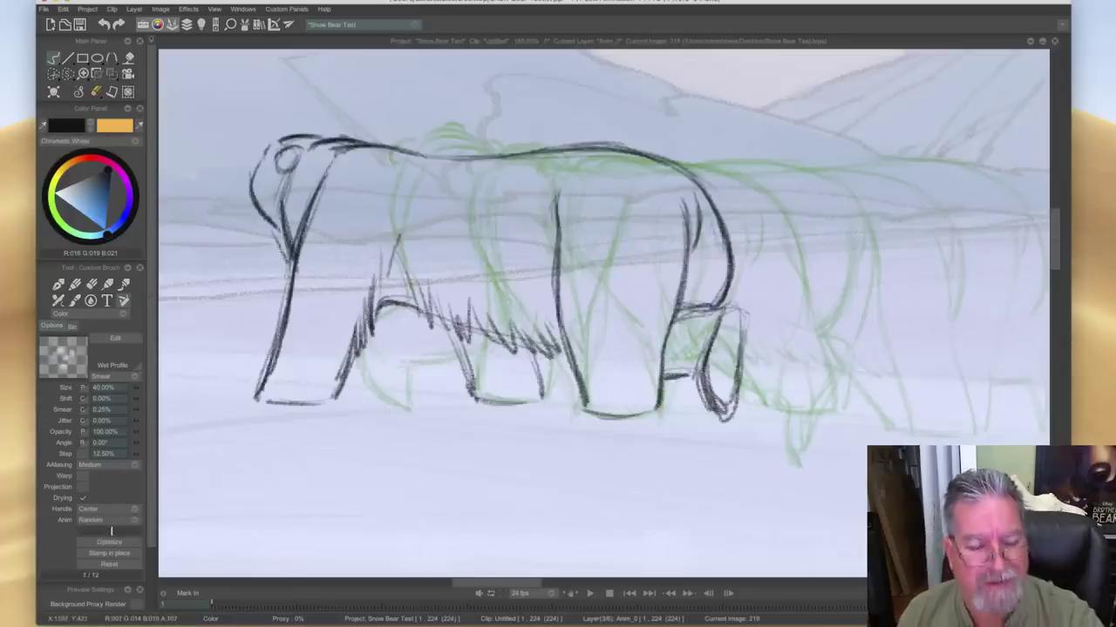
key(Left)
key(Right)
key(Left)
key(Right)
key(Left)
key(Right)
- Extend the top of the head forward and hook the line down at its front end
drag(307, 136, 288, 135)
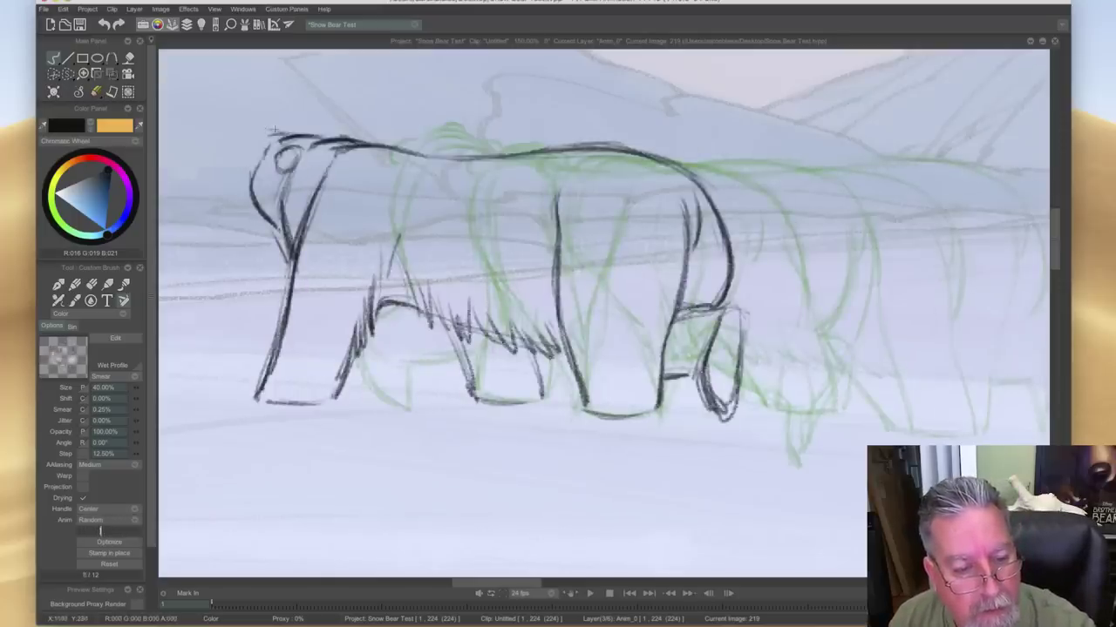
drag(278, 129, 256, 130)
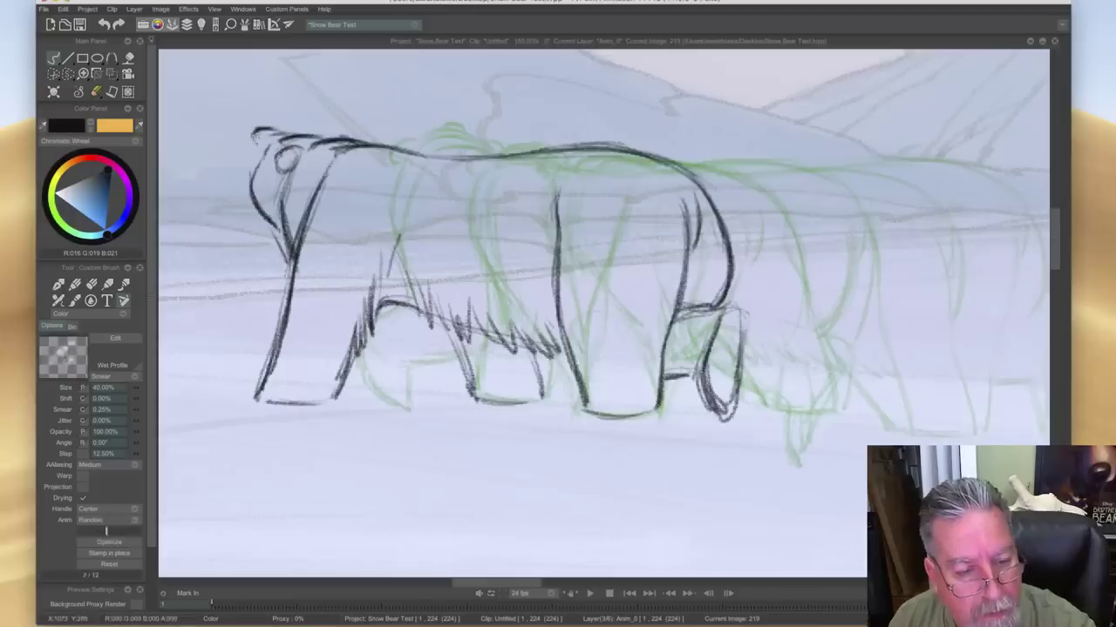
drag(254, 134, 251, 145)
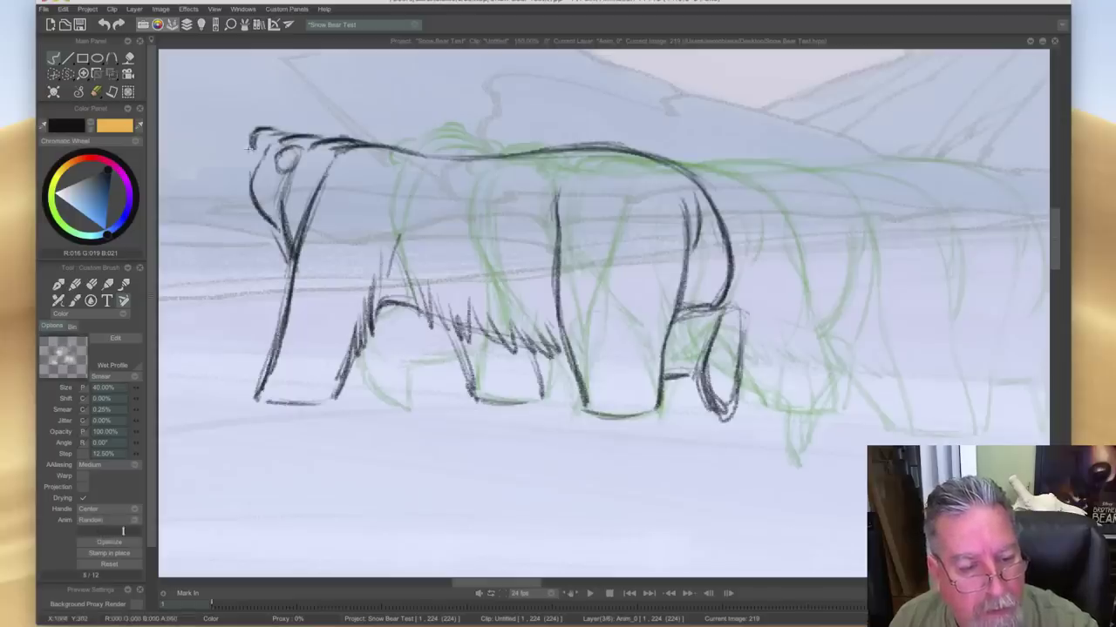
key(Left)
key(Right)
key(Left)
key(Right)
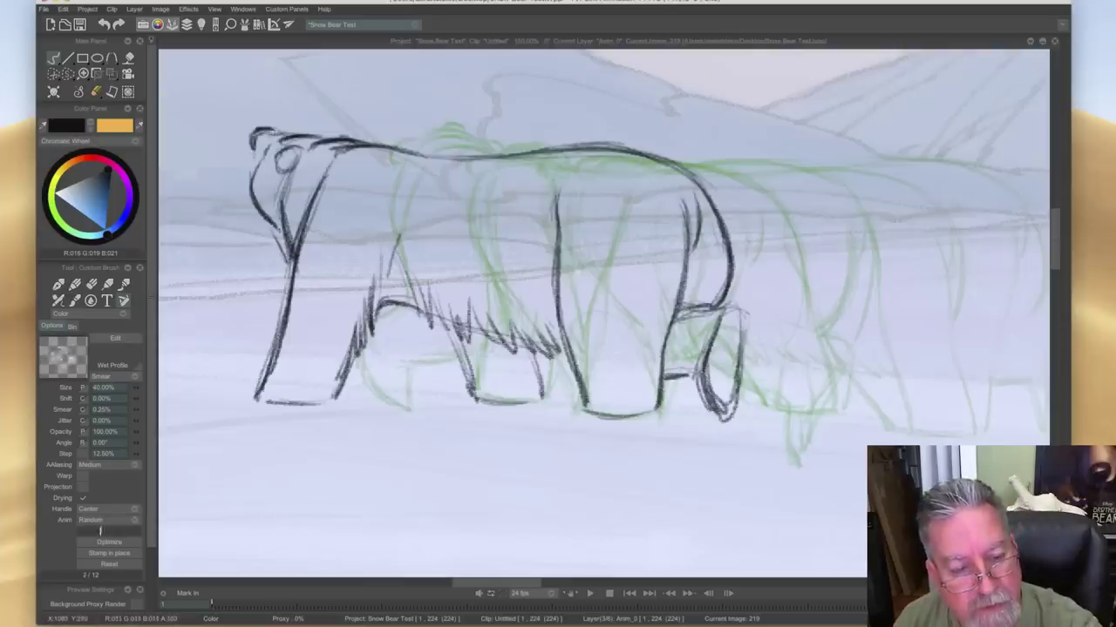
- Define the front contour of the head below the hooked line and compare the pose with the previous drawing
drag(248, 166, 250, 146)
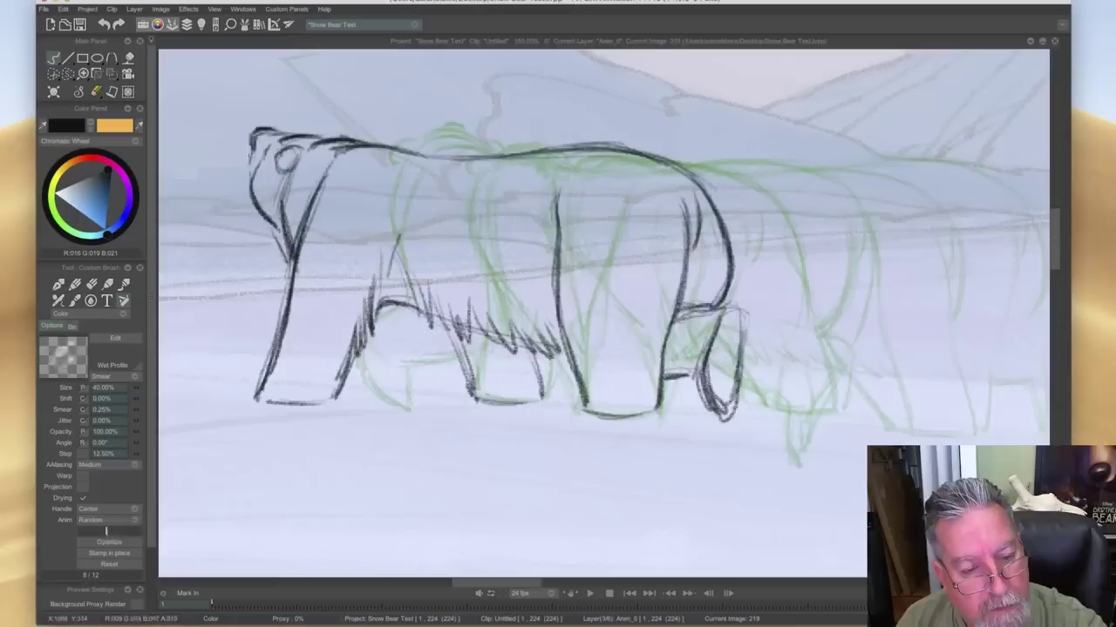
key(Left)
key(Right)
key(Left)
key(Right)
key(Left)
key(Right)
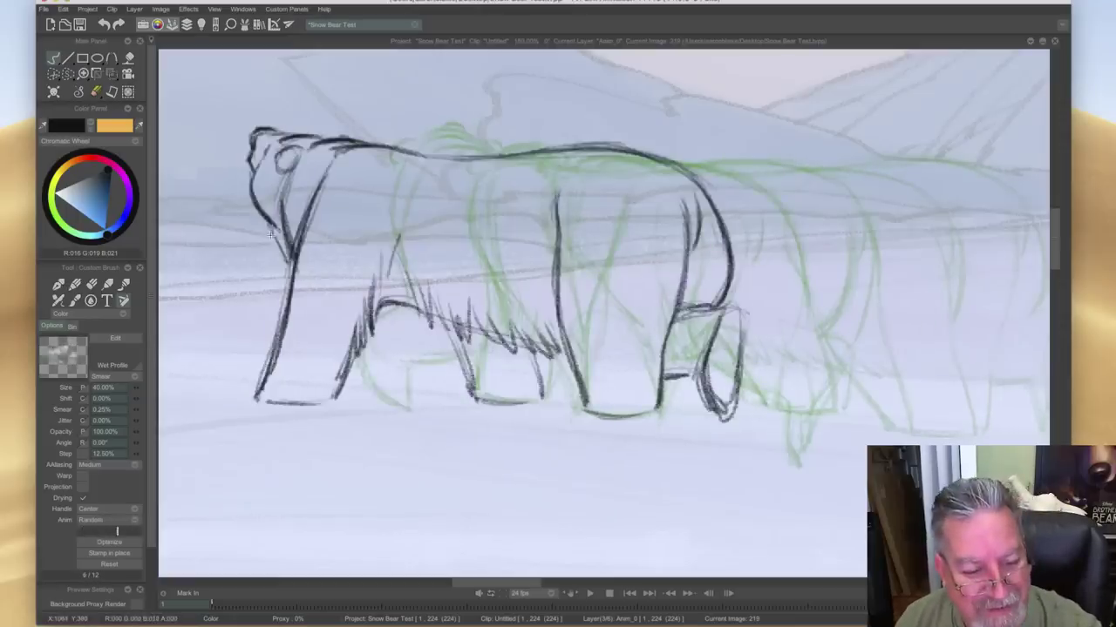
key(Right)
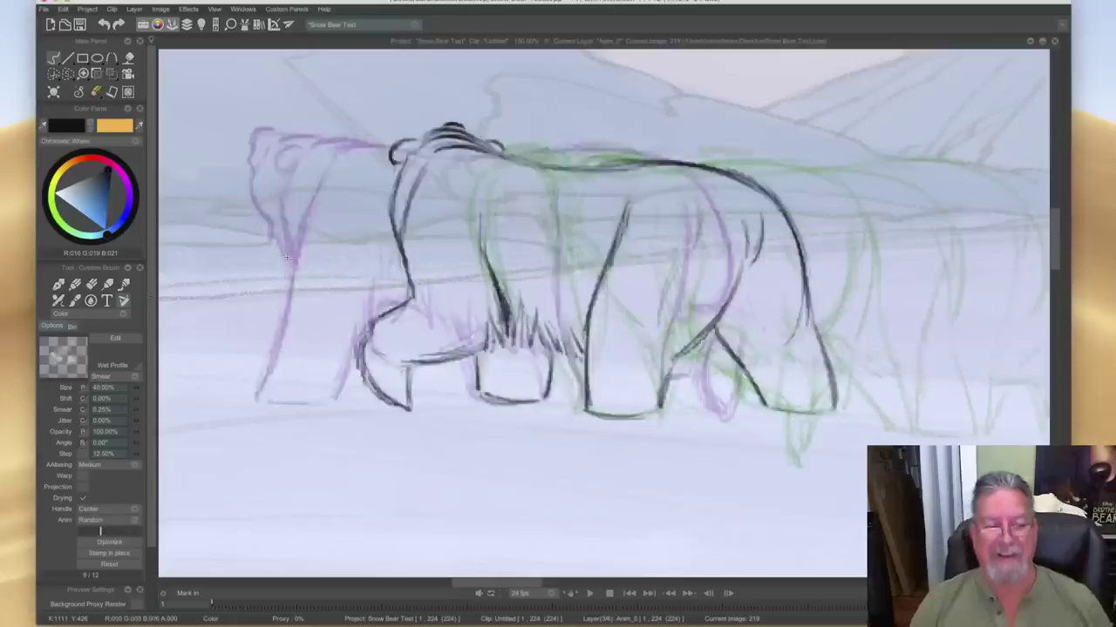
- Darken both sides of the far leg below the belly fur, comparing it with the neighbouring drawing
key(Left)
key(Right)
key(Left)
key(Right)
key(Left)
drag(450, 328, 475, 397)
drag(533, 350, 543, 399)
key(Right)
key(Left)
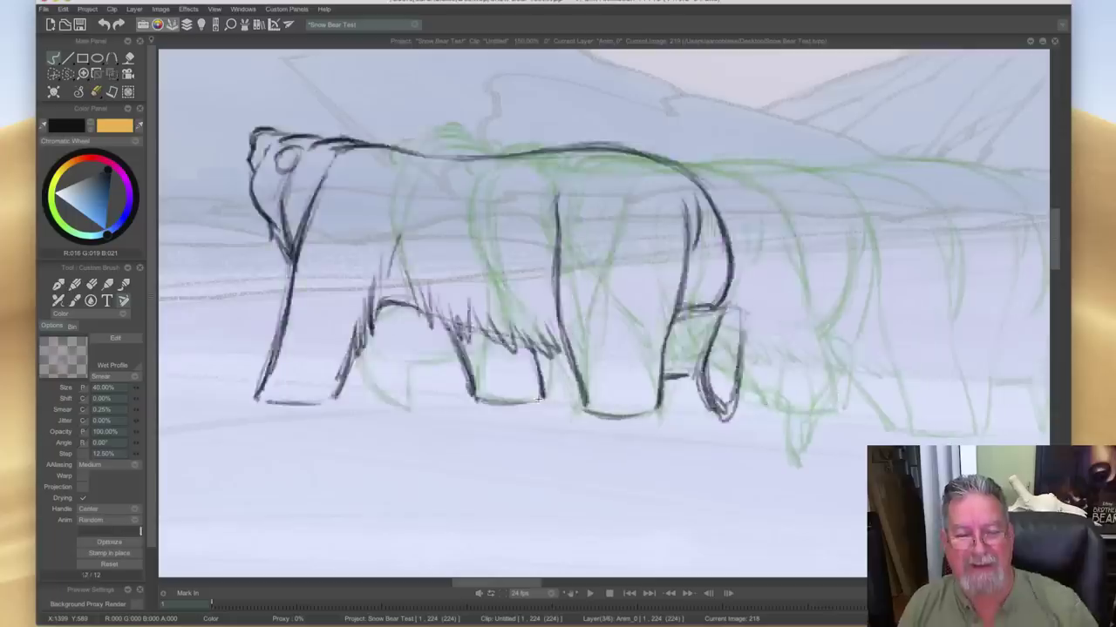
- Strengthen the back contour from behind the head to the middle of the back
key(Right)
key(Left)
key(Right)
key(Left)
mouse_move(372, 144)
mouse_down()
mouse_move(456, 160)
mouse_move(528, 153)
mouse_up()
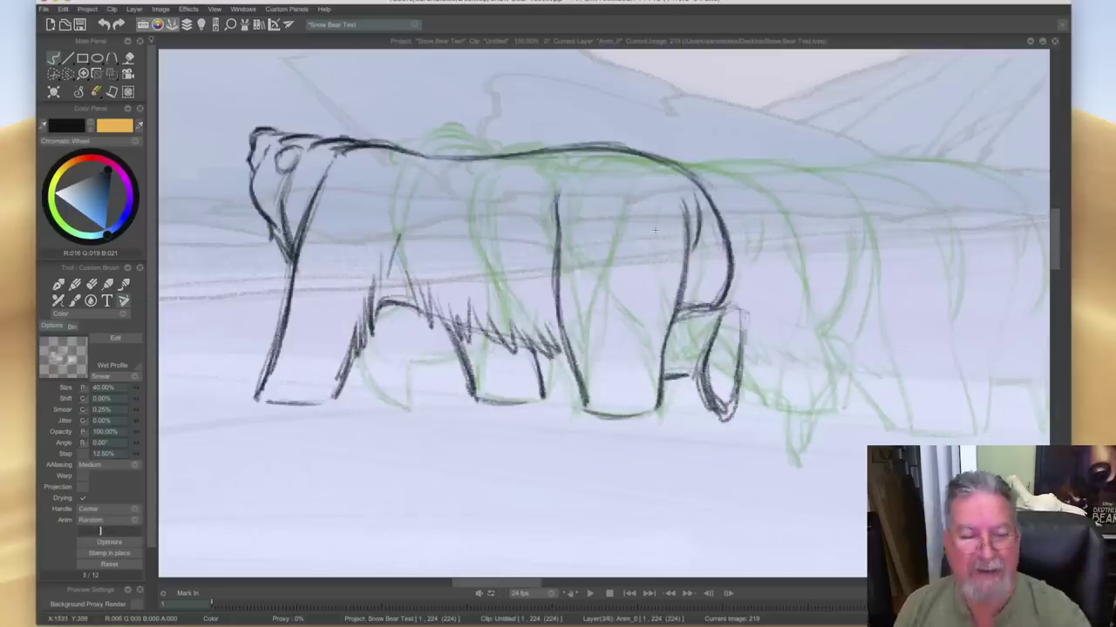
key(Right)
key(Left)
- Add a blank drawing at image 225, extend the clip to 230 images, and make room ahead of the bear for the next pose
key(l)
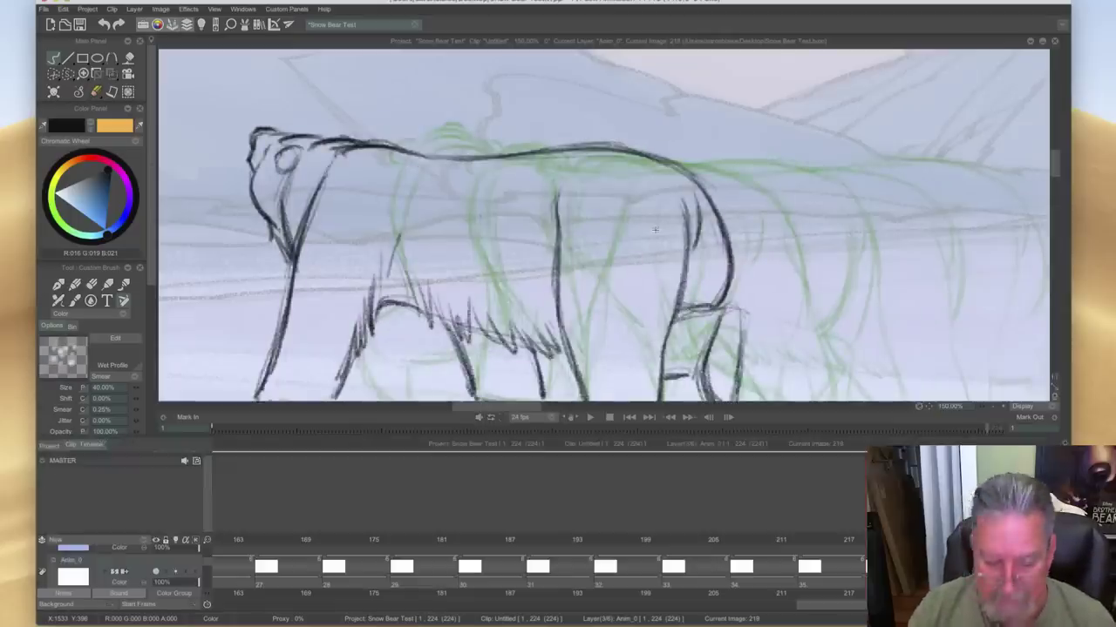
key(space)
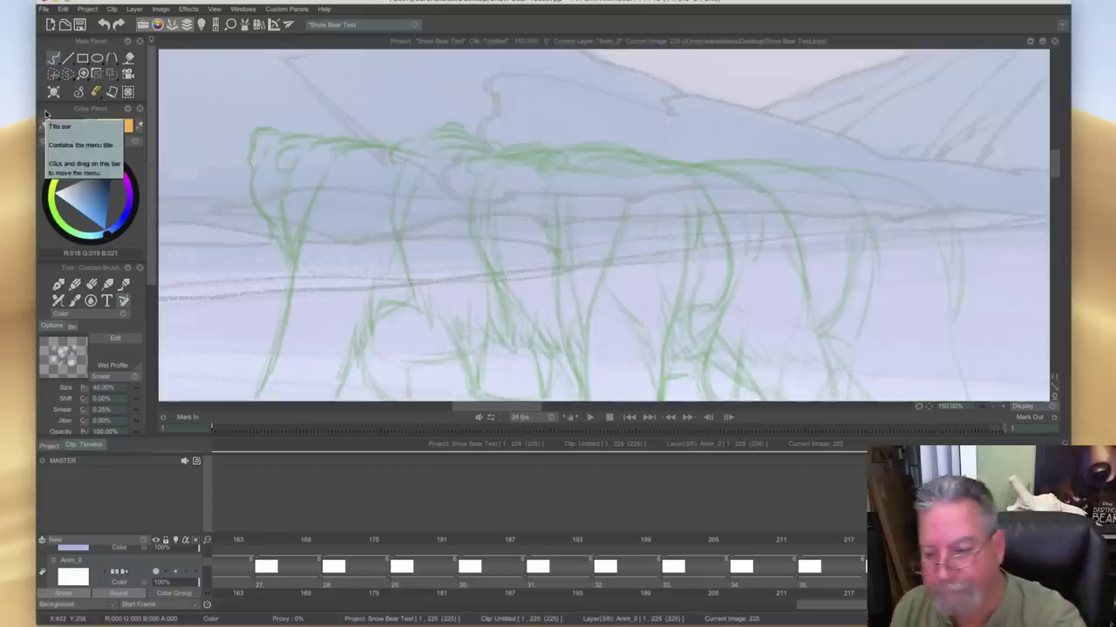
scroll(1053, 158, up, 3)
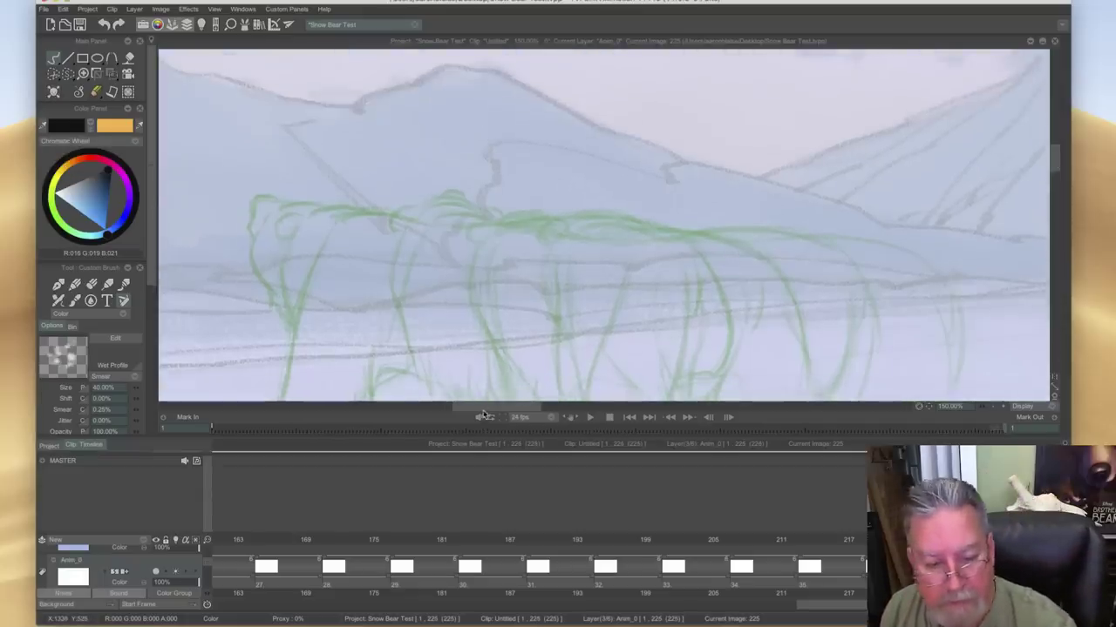
mouse_move(490, 425)
mouse_down()
mouse_move(488, 594)
mouse_move(458, 591)
mouse_up()
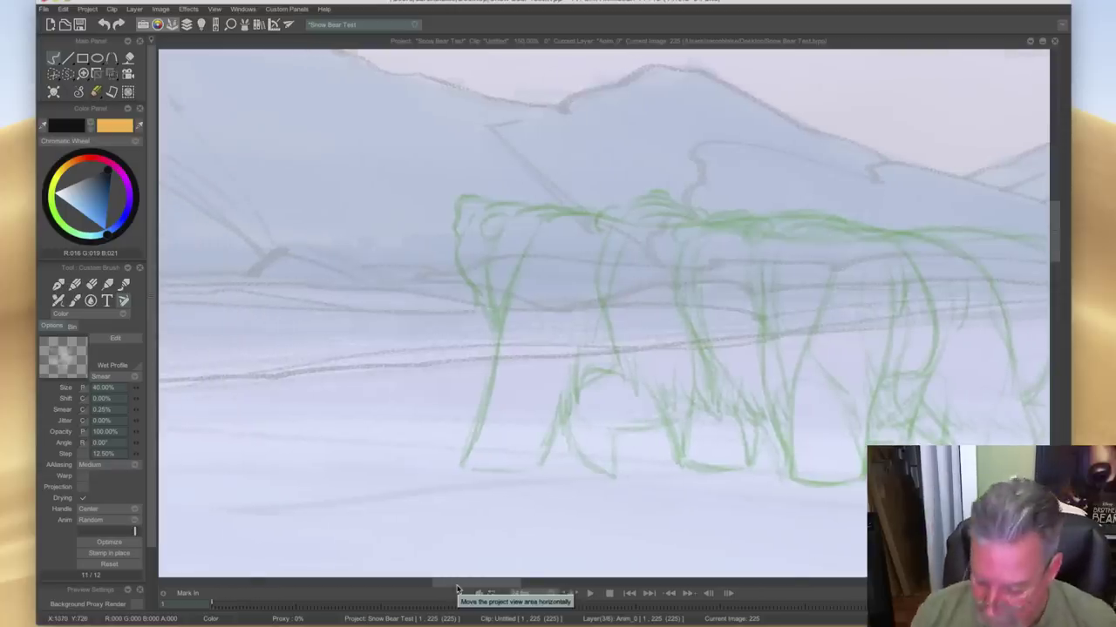
key(Tab)
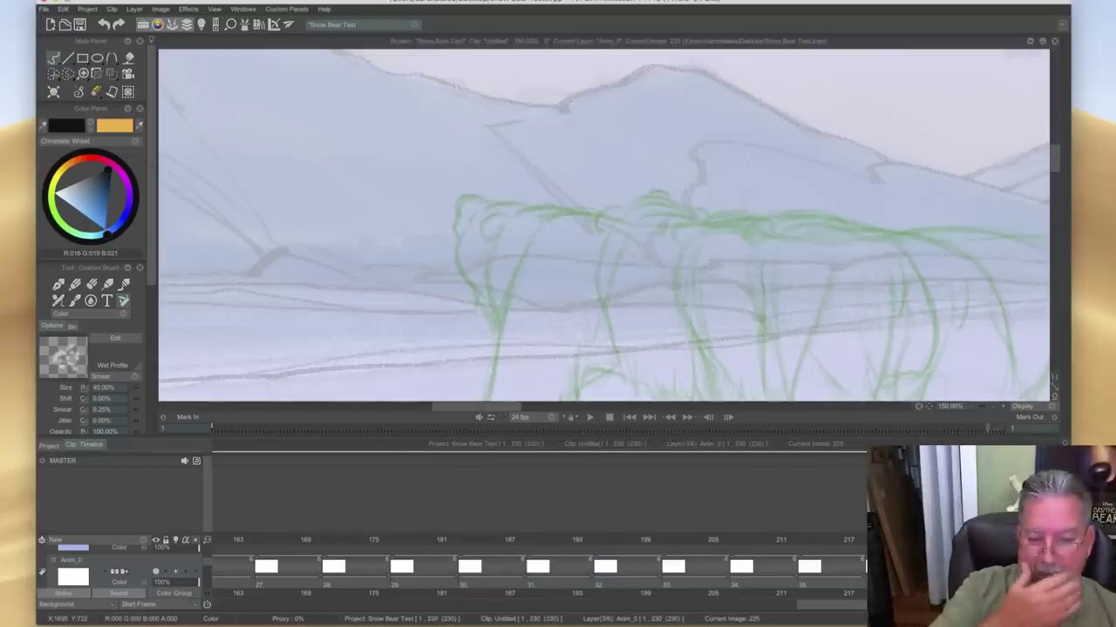
click(186, 24)
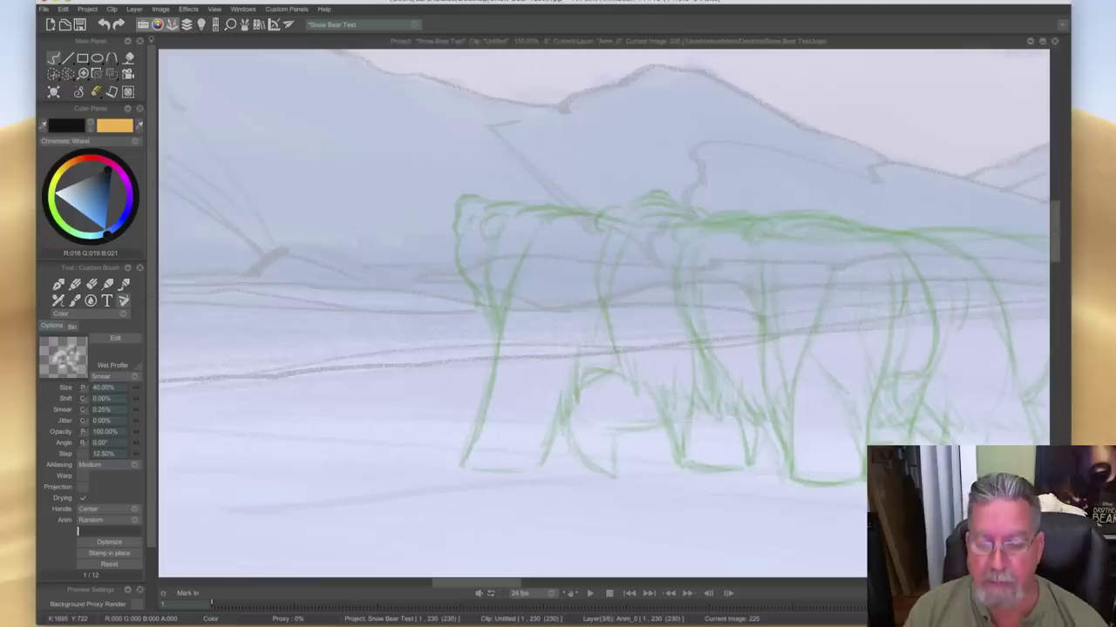
- Compare the blank drawing with the previous pose and rough in the shoulder arc over the onion-skinned head
key(Left)
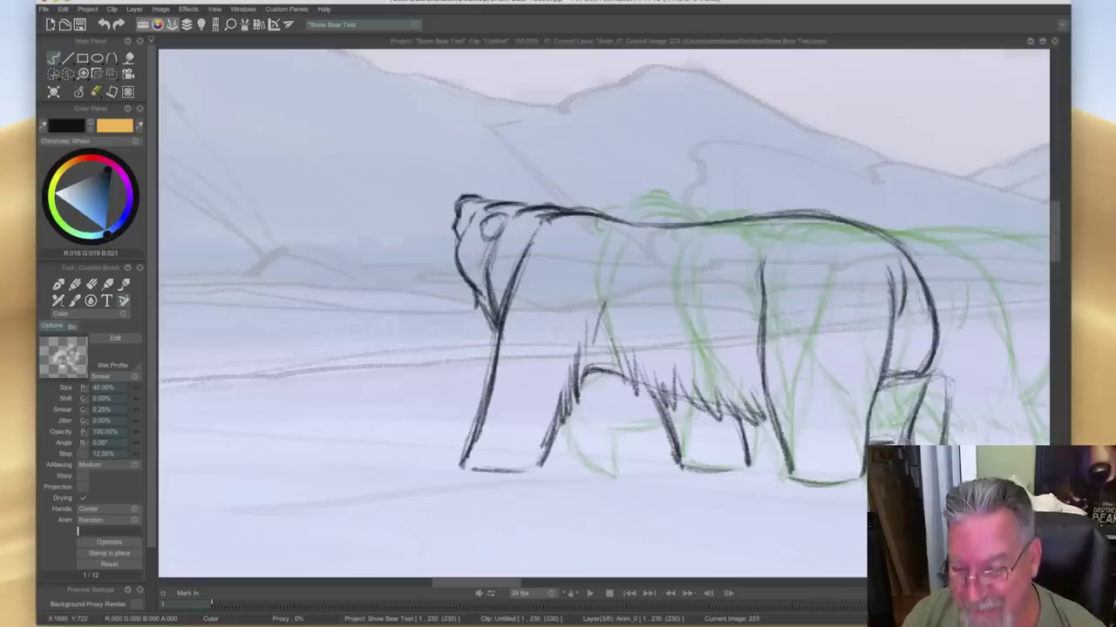
key(Right)
key(Left)
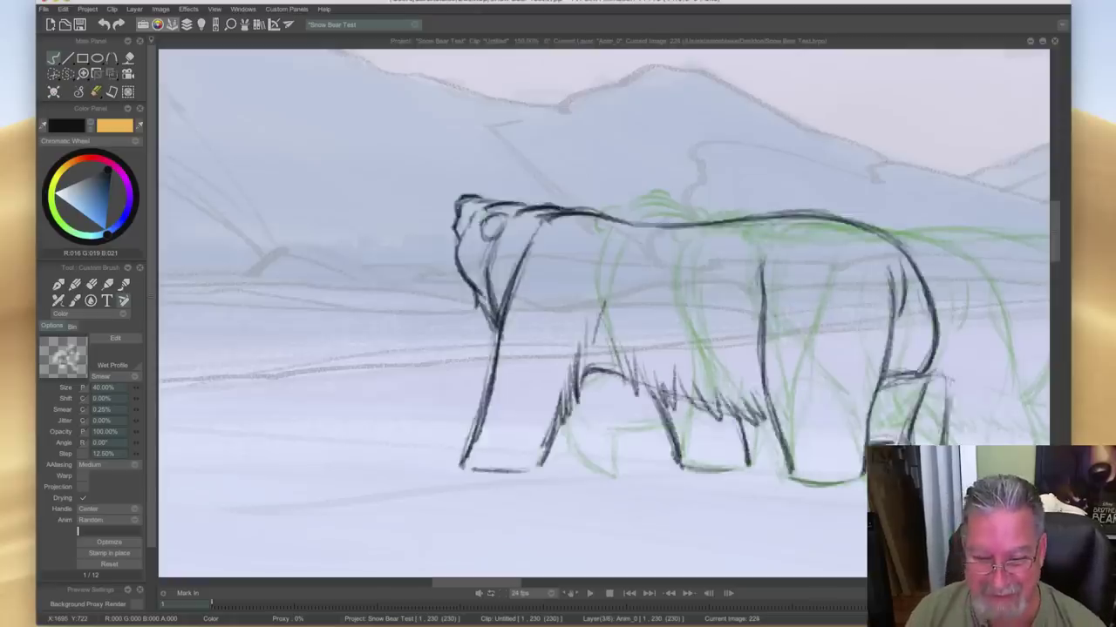
key(Tab)
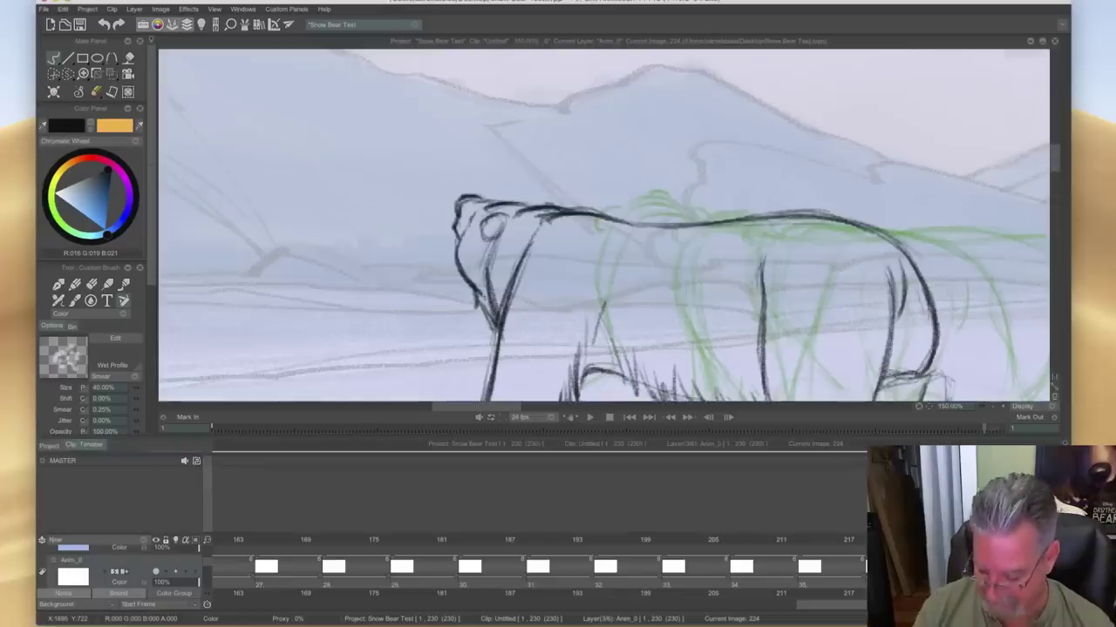
key(Right)
key(Tab)
key(Left)
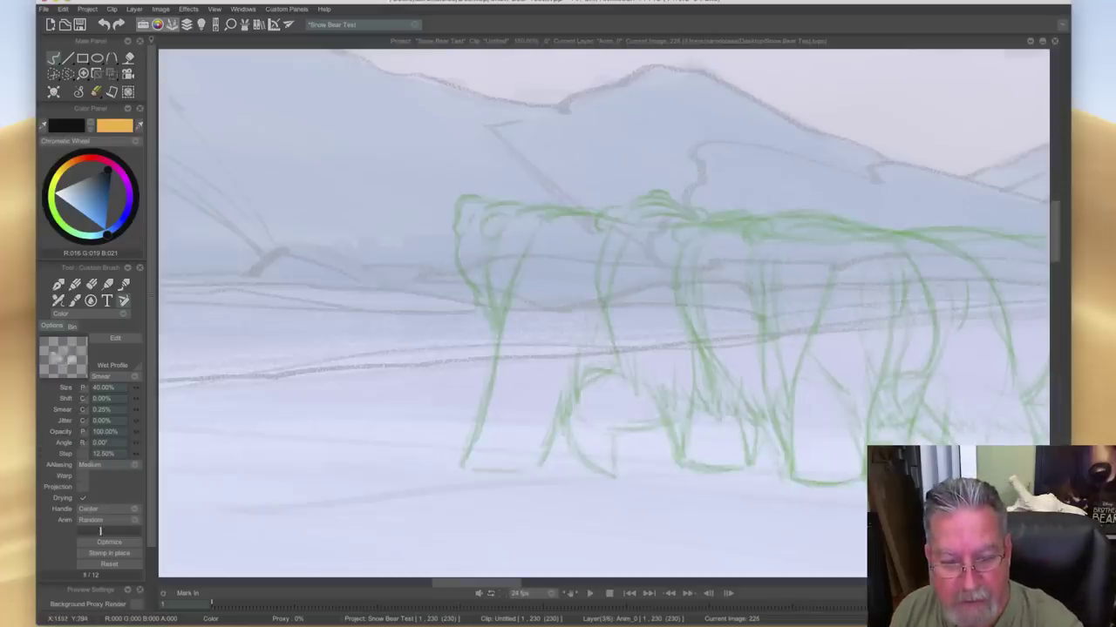
mouse_move(532, 216)
mouse_down()
mouse_move(521, 205)
mouse_move(475, 212)
mouse_up()
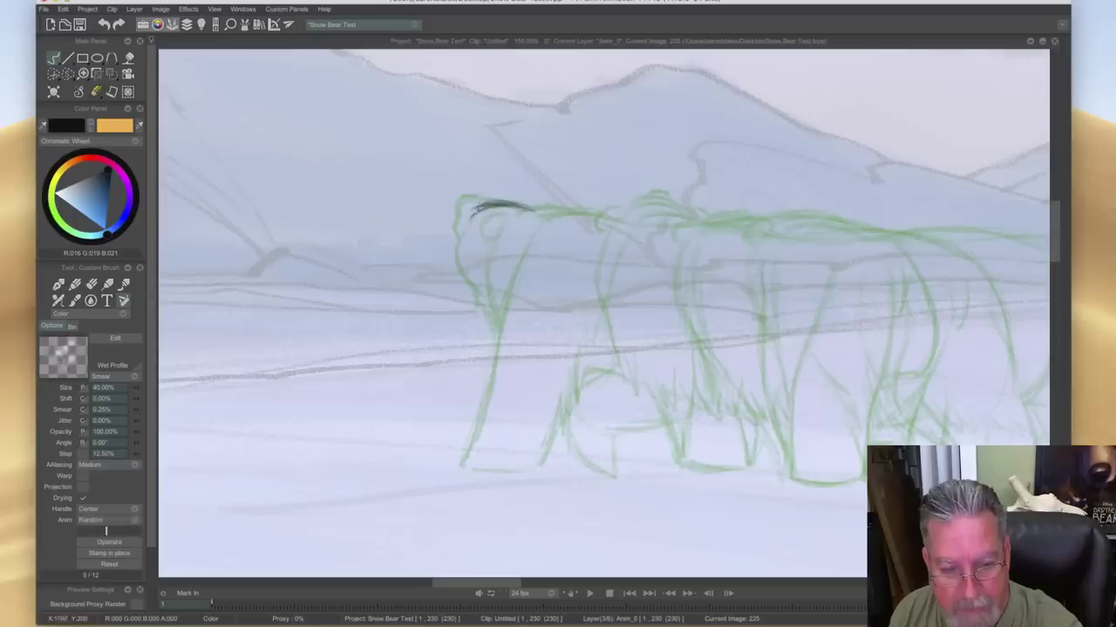
key(Left)
key(Right)
- Draw the front contour of the chest and near foreleg from the shoulder down to the planted foot
mouse_move(506, 204)
mouse_down()
mouse_move(457, 218)
mouse_move(440, 324)
mouse_move(462, 449)
mouse_move(456, 356)
mouse_up()
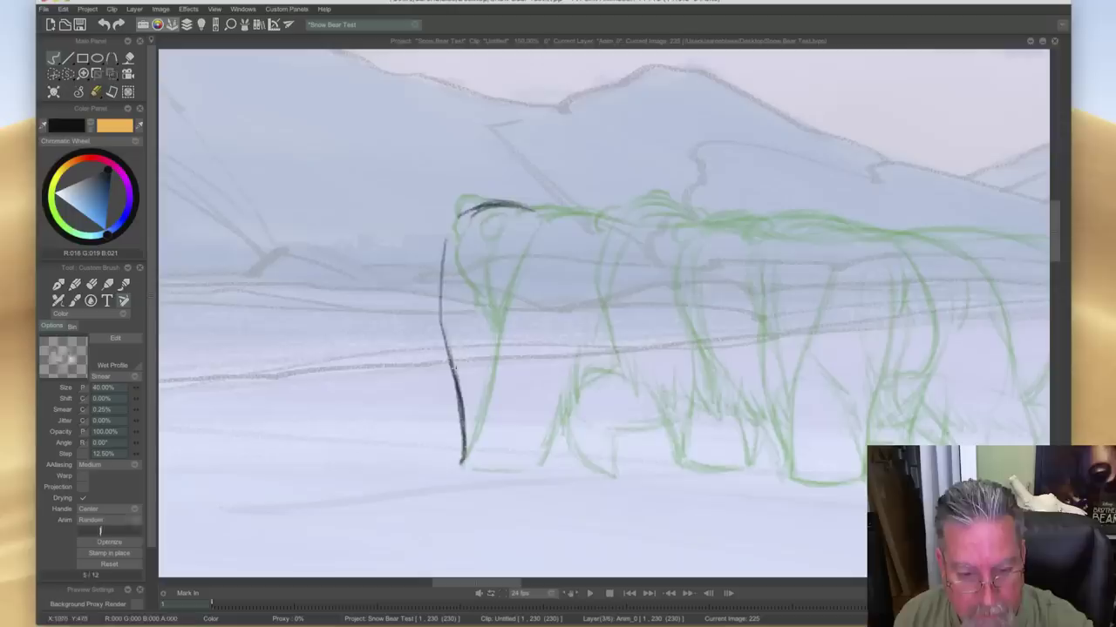
drag(443, 261, 448, 338)
key(Left)
key(Right)
key(Left)
key(Right)
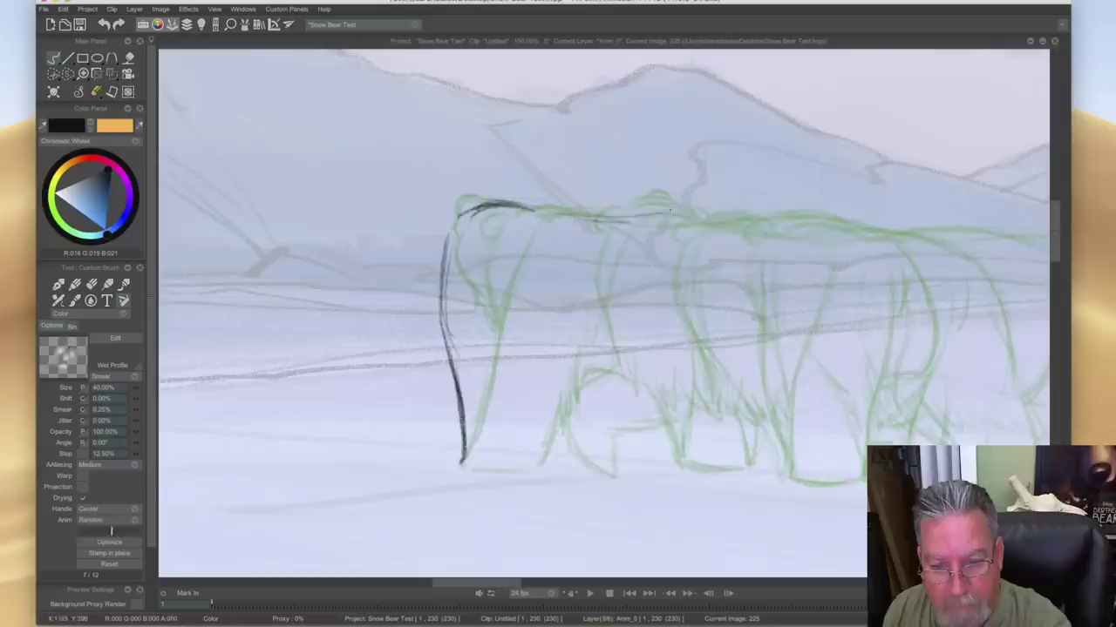
- Draw the back line from the shoulders to the rump and thicken its downward curve over the hips
mouse_move(696, 212)
mouse_down()
mouse_move(793, 235)
mouse_move(741, 219)
mouse_move(593, 220)
mouse_up()
mouse_move(603, 221)
mouse_down()
mouse_move(753, 226)
mouse_move(839, 259)
mouse_up()
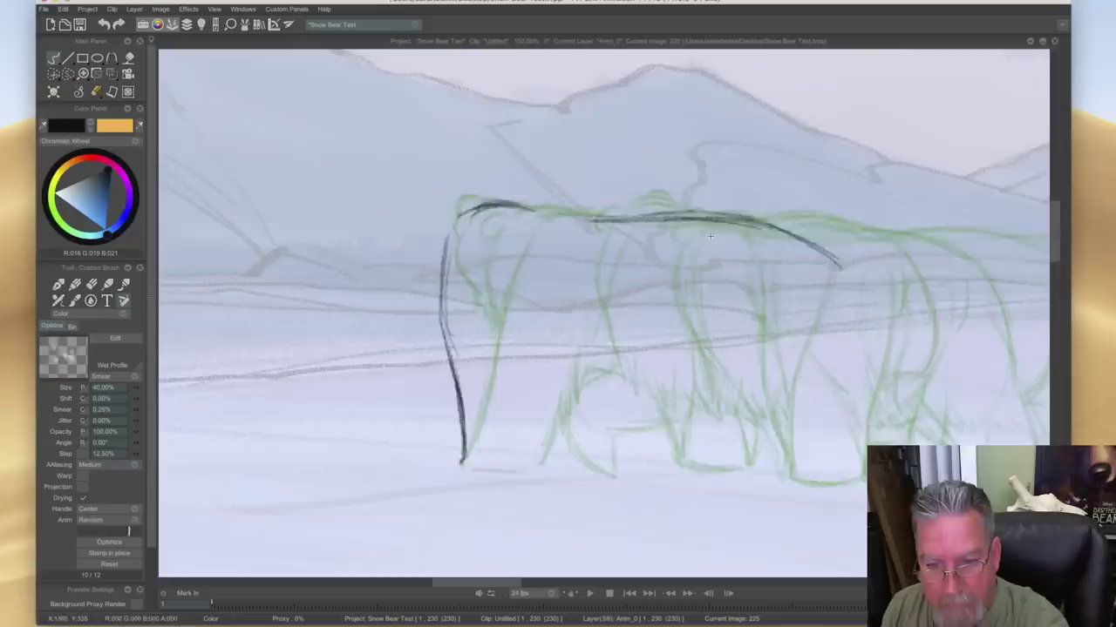
key(Left)
key(Right)
key(Left)
key(Right)
mouse_move(526, 207)
mouse_down()
mouse_move(567, 221)
mouse_move(753, 226)
mouse_move(842, 271)
mouse_up()
drag(752, 223, 820, 256)
mouse_move(729, 219)
mouse_down()
mouse_move(826, 261)
mouse_move(811, 250)
mouse_up()
drag(688, 217, 793, 240)
- Compare the new shoulder and back line with the bear's previous pose
key(Left)
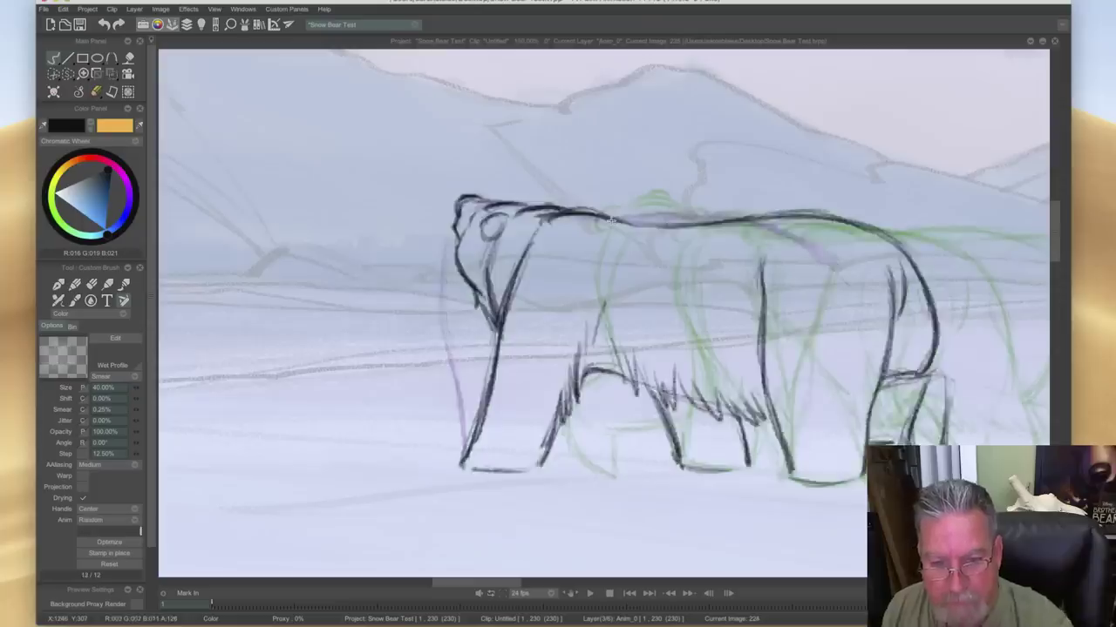
key(Right)
key(Left)
key(Right)
key(Left)
key(Right)
key(Left)
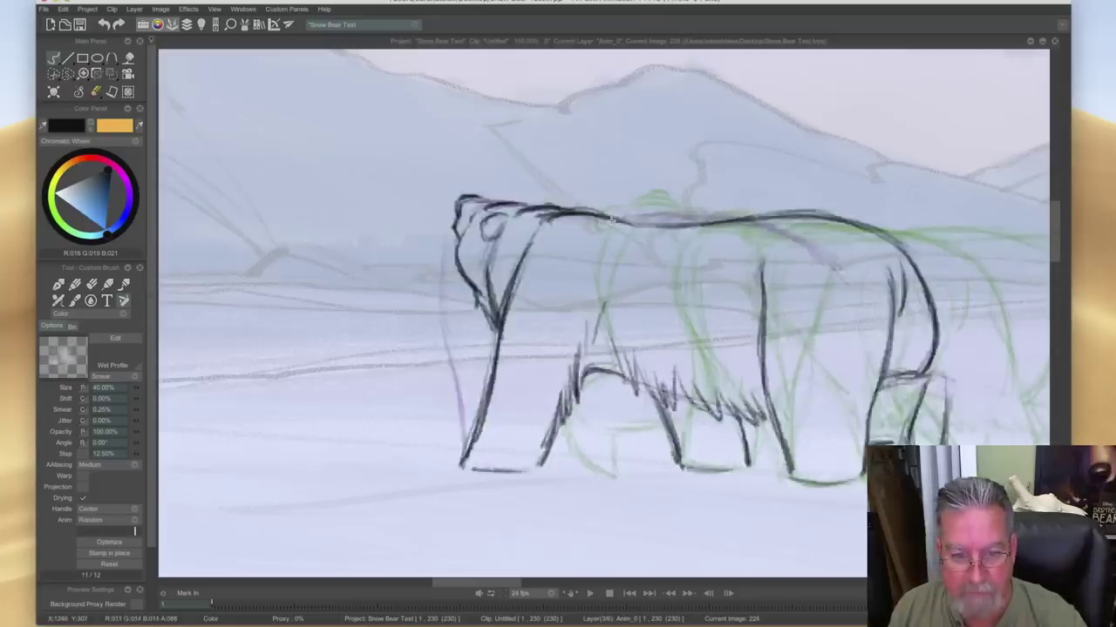
key(Left)
key(Right)
key(Left)
key(Left)
- Draw the rear contour of the near foreleg and close the bottom of its foot
drag(528, 309, 539, 386)
key(Right)
drag(523, 346, 544, 388)
mouse_move(533, 370)
mouse_down()
mouse_move(544, 390)
mouse_move(537, 457)
mouse_up()
mouse_move(539, 408)
mouse_down()
mouse_move(535, 465)
mouse_move(468, 465)
mouse_up()
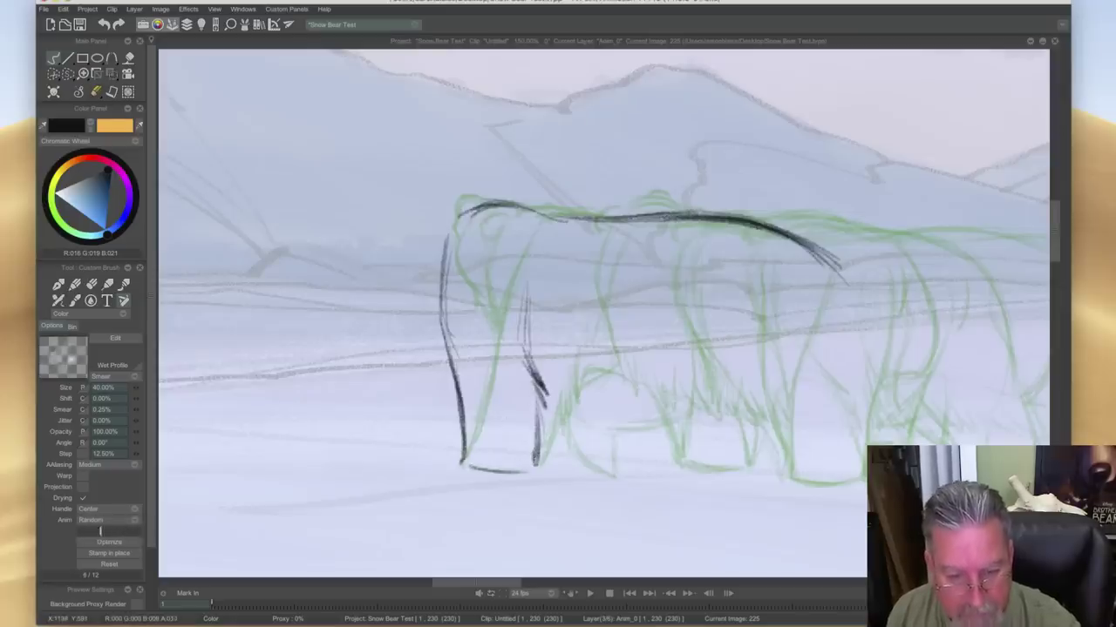
- Draw the front contour of the near hind leg slanting back to the ground, checking it against the previous pose
key(Left)
key(Right)
key(Left)
key(Right)
key(Left)
key(Right)
mouse_move(689, 288)
mouse_down()
mouse_move(719, 393)
mouse_move(781, 478)
mouse_up()
key(Left)
key(Right)
key(Left)
key(Right)
- Draw the rump and rear contour of the near hind leg down to the heel, checking it against the previous pose
mouse_move(839, 272)
mouse_down()
mouse_move(847, 359)
mouse_move(847, 313)
mouse_move(828, 276)
mouse_move(859, 481)
mouse_up()
key(Left)
key(Right)
key(Left)
key(Right)
key(Left)
key(Right)
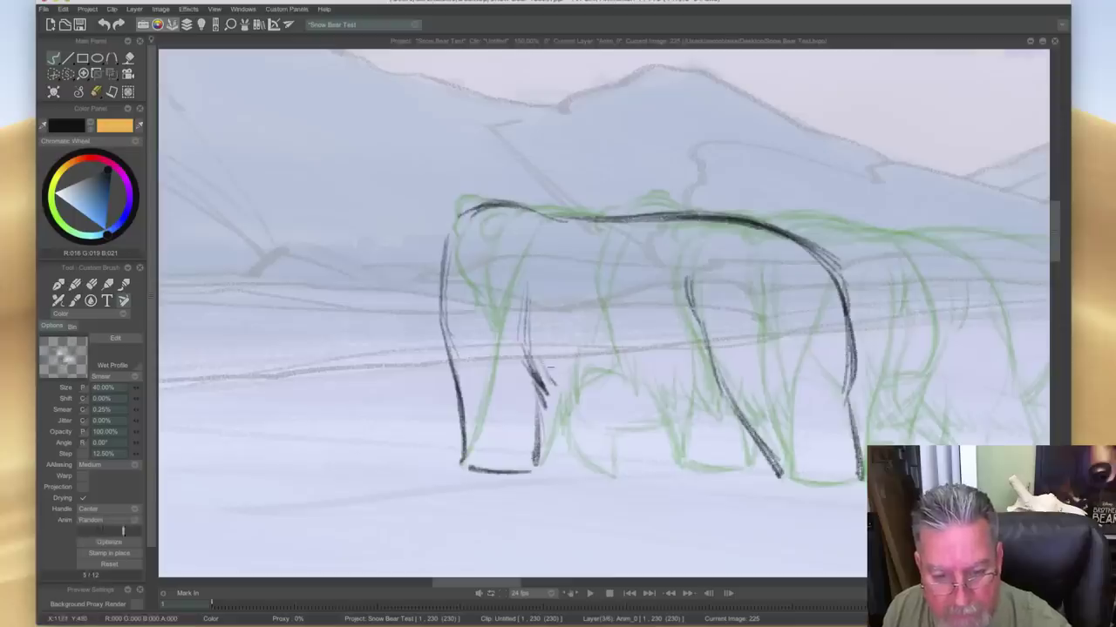
- Sketch ragged fur along the belly from behind the near foreleg to the near hind leg
drag(538, 331, 545, 384)
mouse_move(549, 344)
mouse_down()
mouse_move(588, 387)
mouse_move(582, 365)
mouse_move(614, 394)
mouse_up()
mouse_move(595, 373)
mouse_down()
mouse_move(613, 397)
mouse_move(663, 410)
mouse_move(684, 384)
mouse_move(730, 425)
mouse_up()
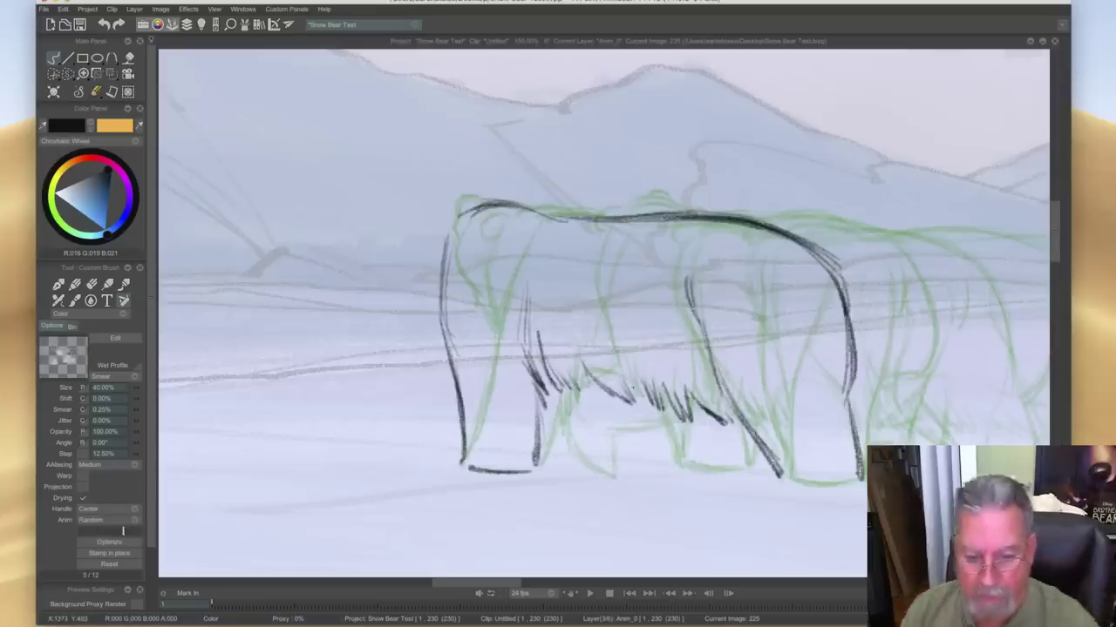
drag(635, 390, 645, 410)
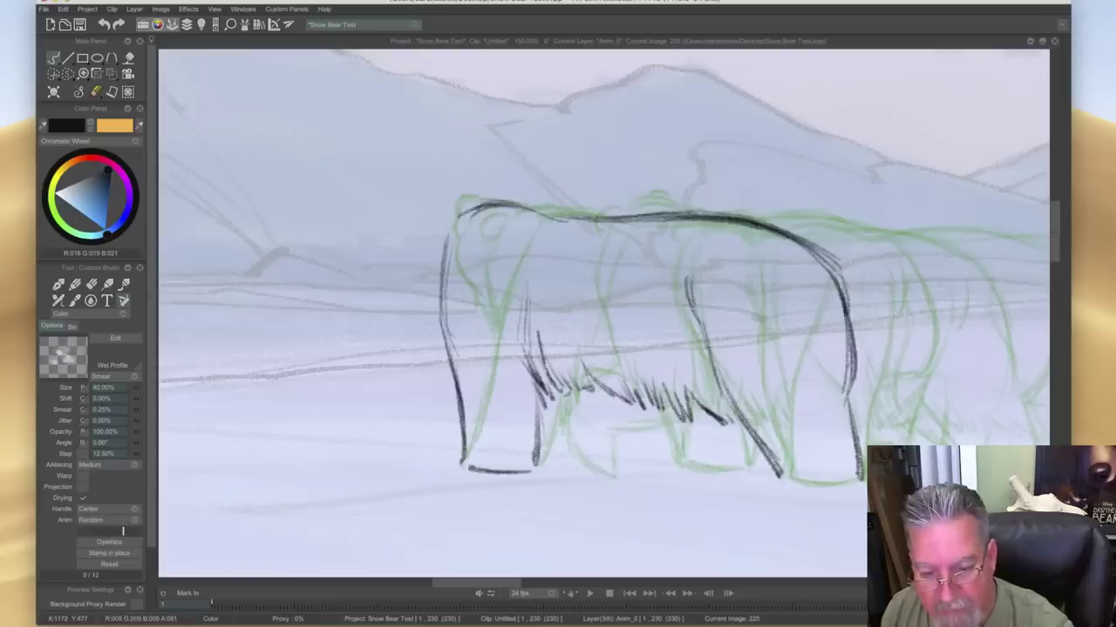
key(Left)
key(Right)
- Draw the far leg below the rear of the belly with both sides and a flat foot line
drag(660, 413, 659, 461)
key(Left)
key(Right)
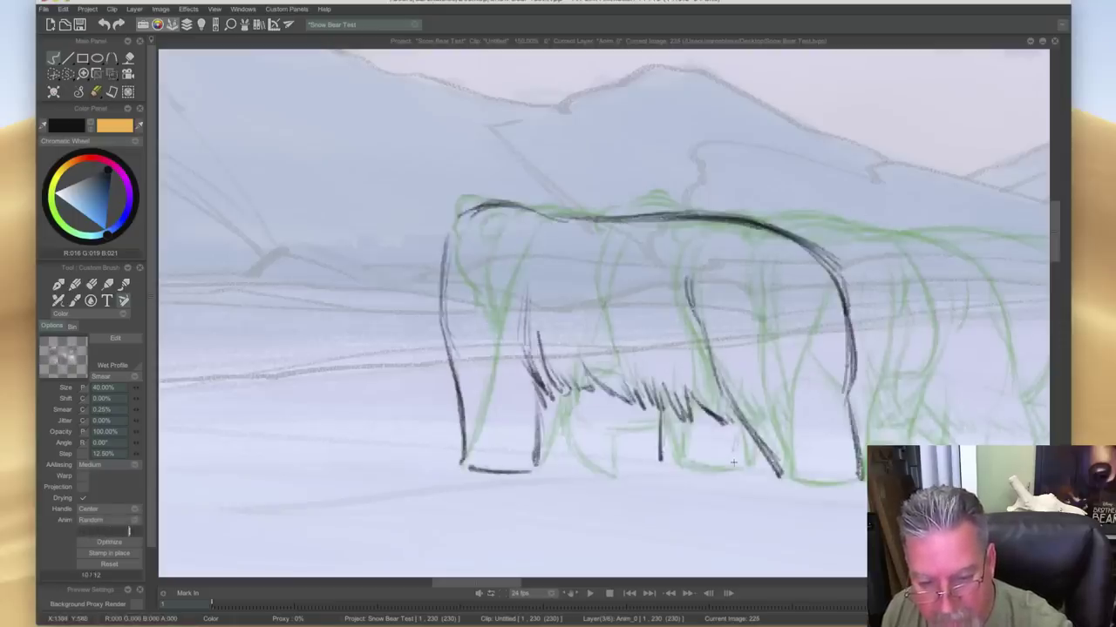
key(Left)
key(Right)
drag(658, 410, 657, 460)
drag(739, 428, 733, 463)
drag(741, 432, 738, 465)
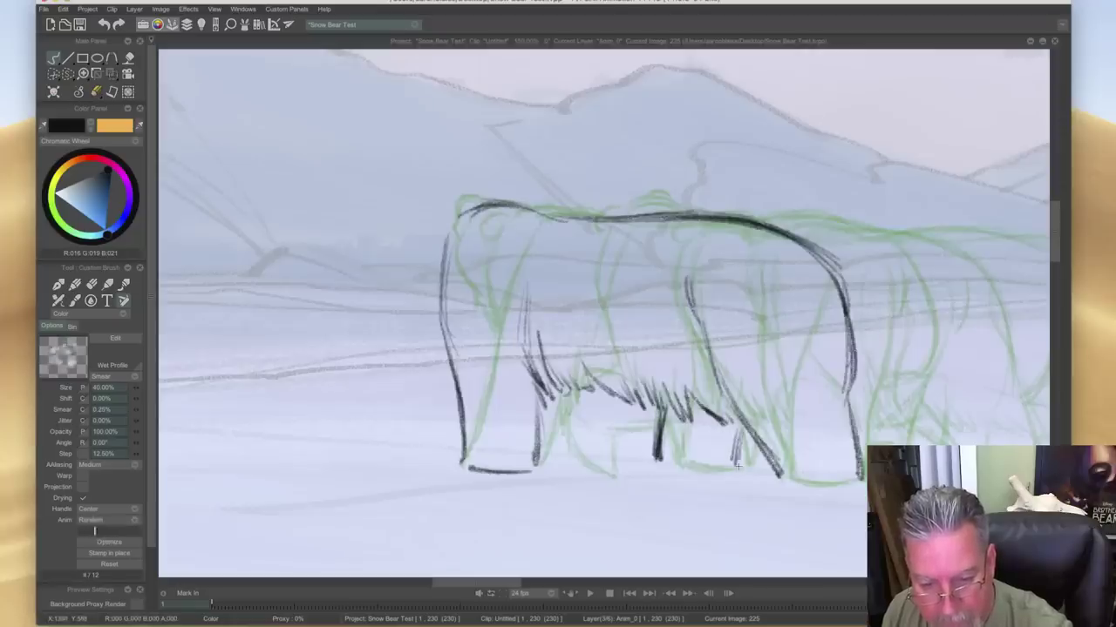
drag(666, 462, 731, 468)
- Extend the top contour of the neck and head forward from the shoulders, using the previous pose for comparison
key(Left)
key(Right)
key(Left)
key(Right)
key(Left)
key(Right)
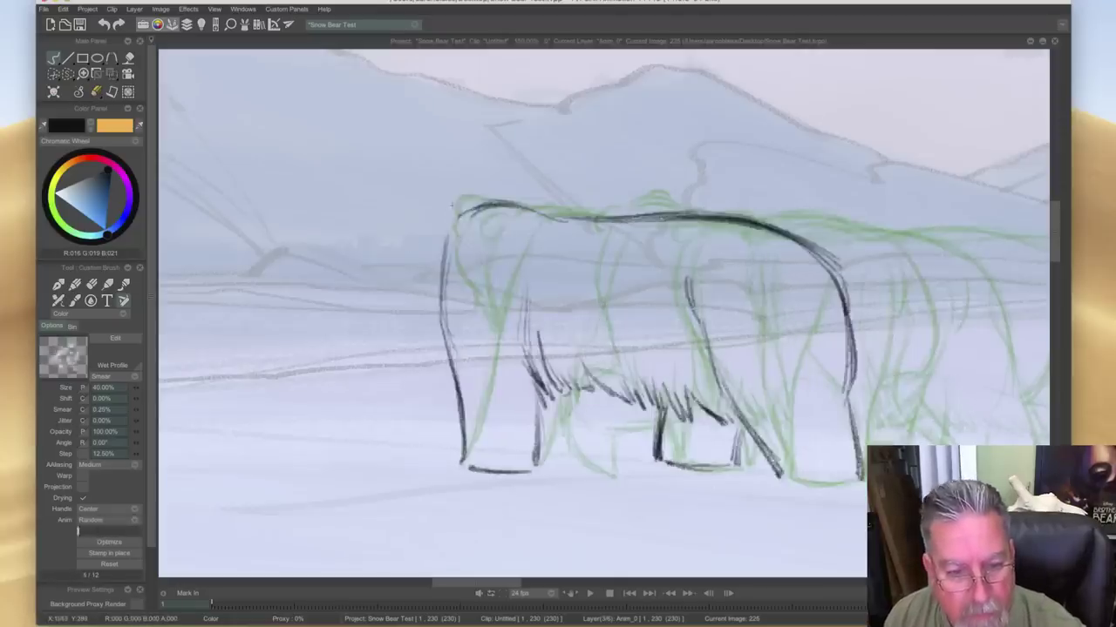
drag(469, 209, 424, 203)
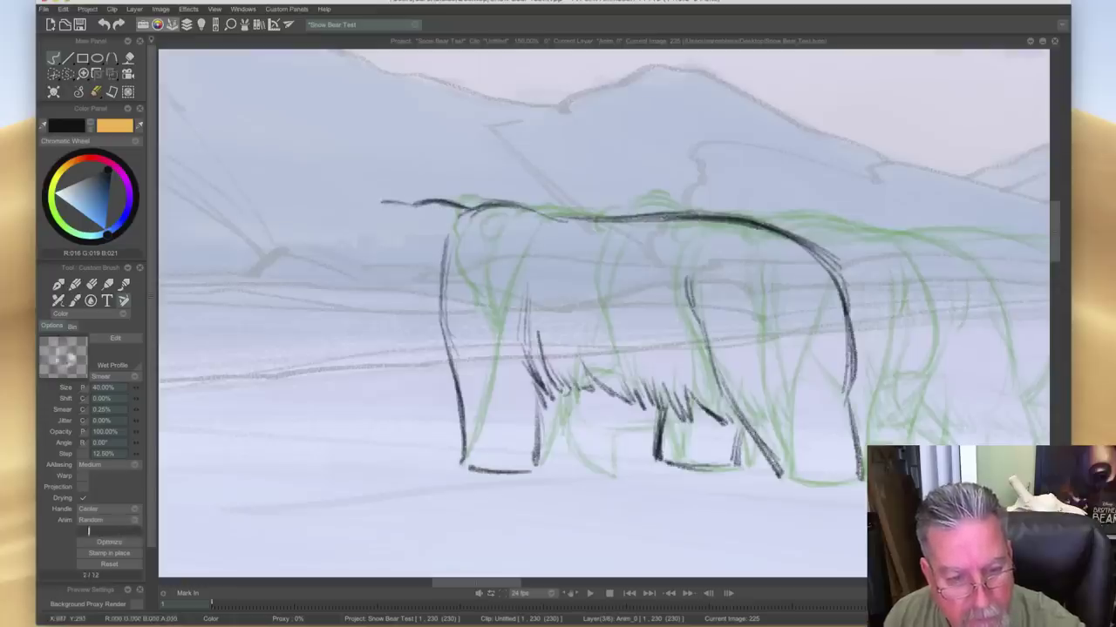
drag(398, 210, 373, 204)
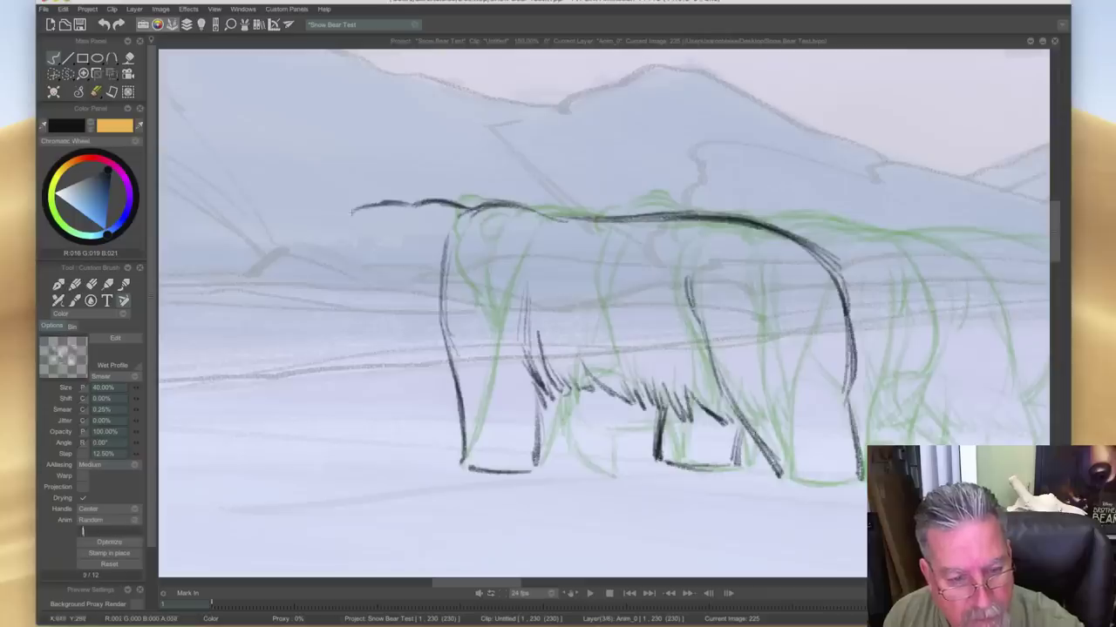
key(Left)
key(Right)
- Rough in the ear, brow and muzzle with its nose and lower jaw, and compare the head with the previous pose
mouse_move(391, 219)
mouse_down()
mouse_move(406, 225)
mouse_move(380, 237)
mouse_up()
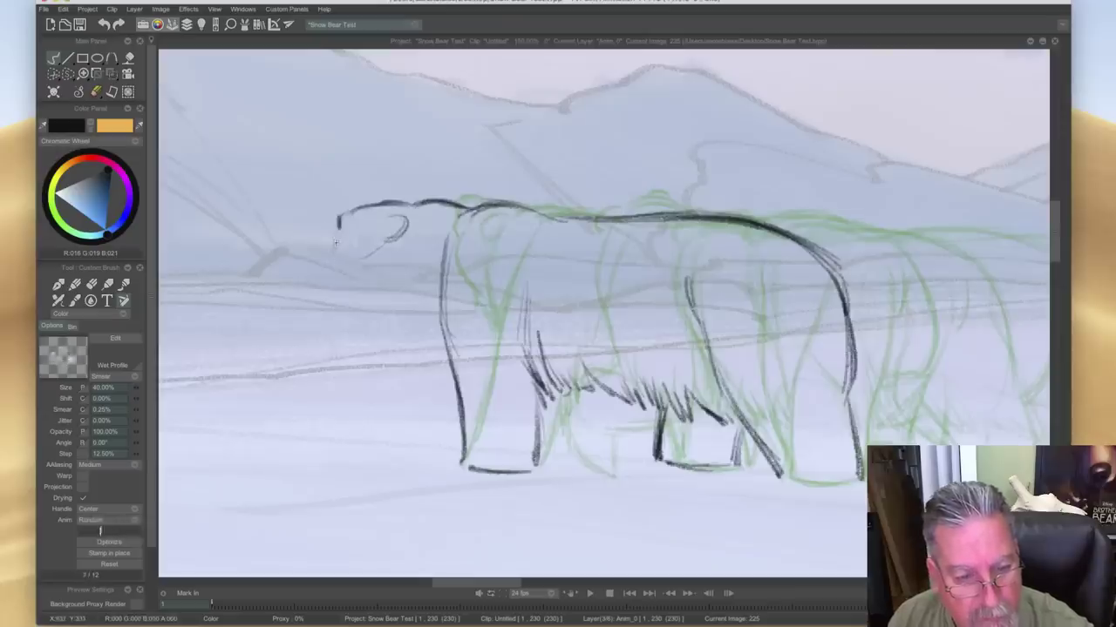
drag(338, 221, 319, 226)
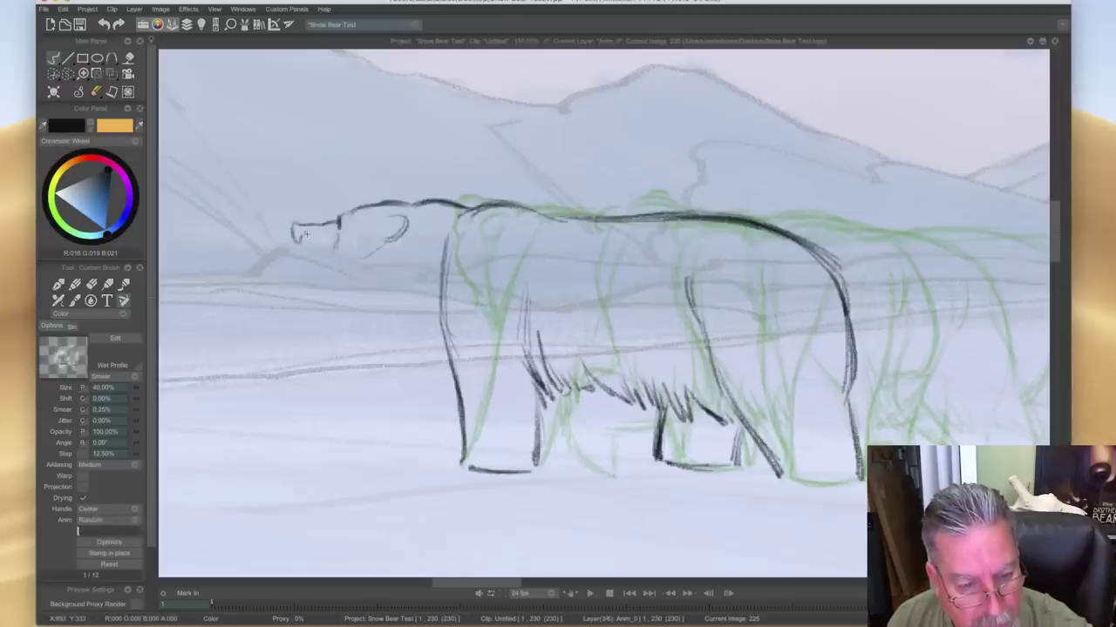
drag(294, 242, 327, 278)
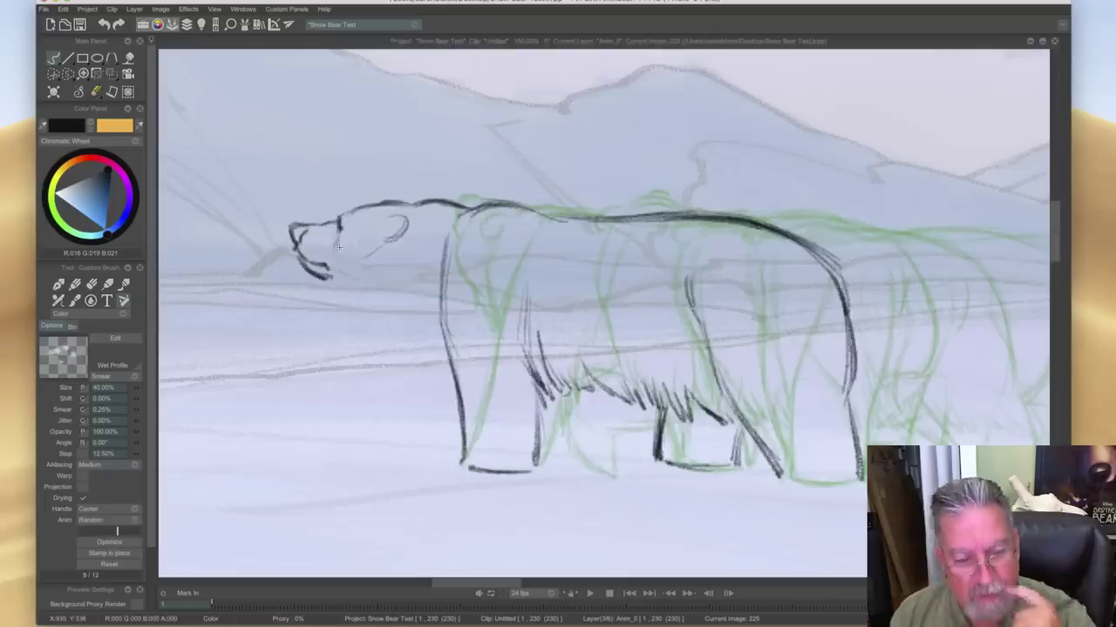
key(Left)
key(Right)
key(Left)
key(Right)
key(Left)
key(Right)
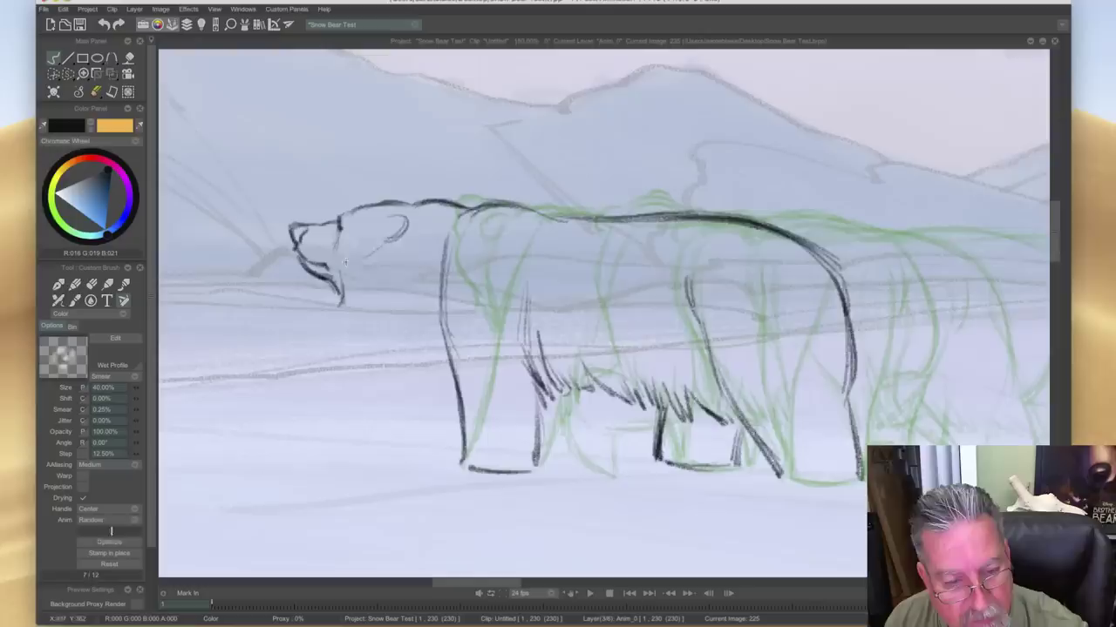
- Draw the throat line back to the chest and shape the cheek below the ear
mouse_move(342, 290)
mouse_down()
mouse_move(356, 316)
mouse_move(438, 332)
mouse_up()
drag(391, 255, 359, 277)
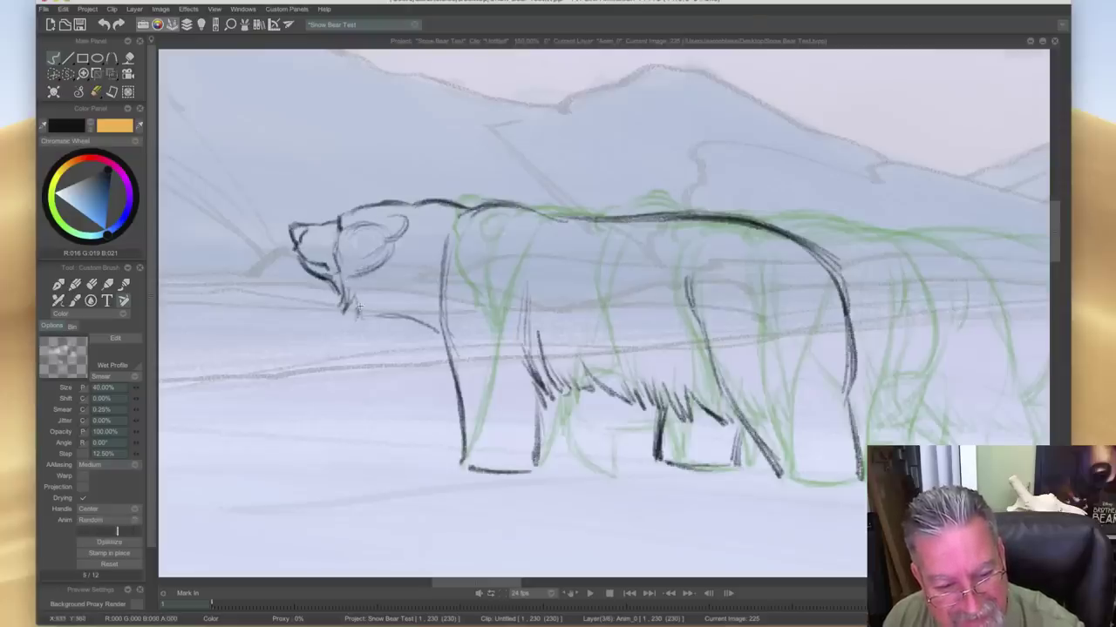
key(Left)
key(Right)
- Sketch the bent far foreleg in front of the near foreleg and compare it with the previous pose
mouse_move(417, 388)
mouse_down()
mouse_move(446, 425)
mouse_move(440, 435)
mouse_move(431, 383)
mouse_move(442, 423)
mouse_up()
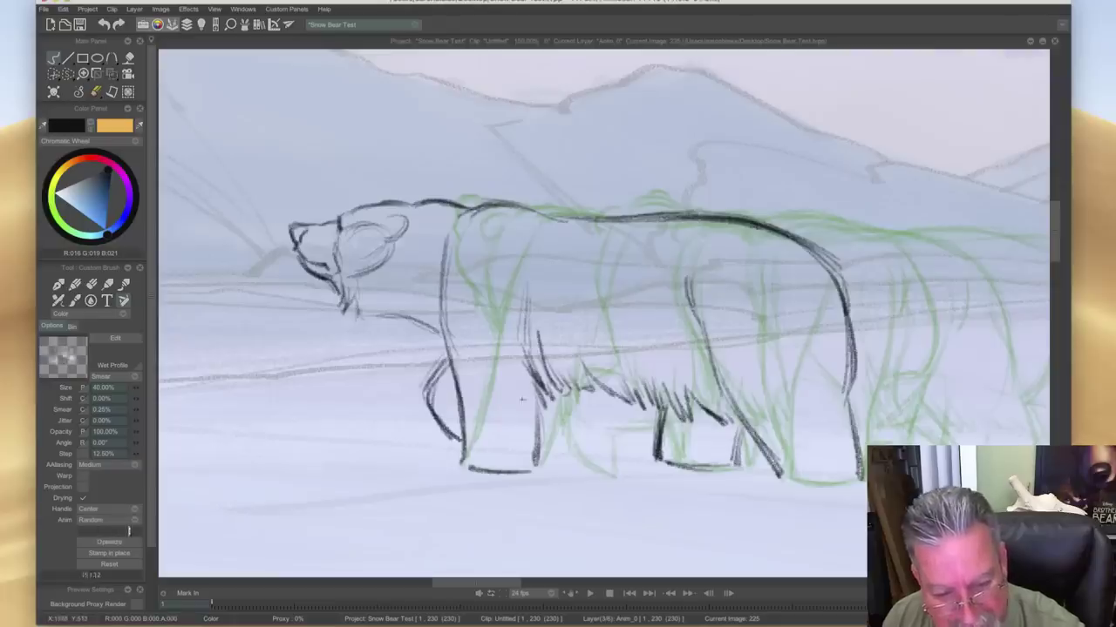
key(Left)
key(Right)
key(Left)
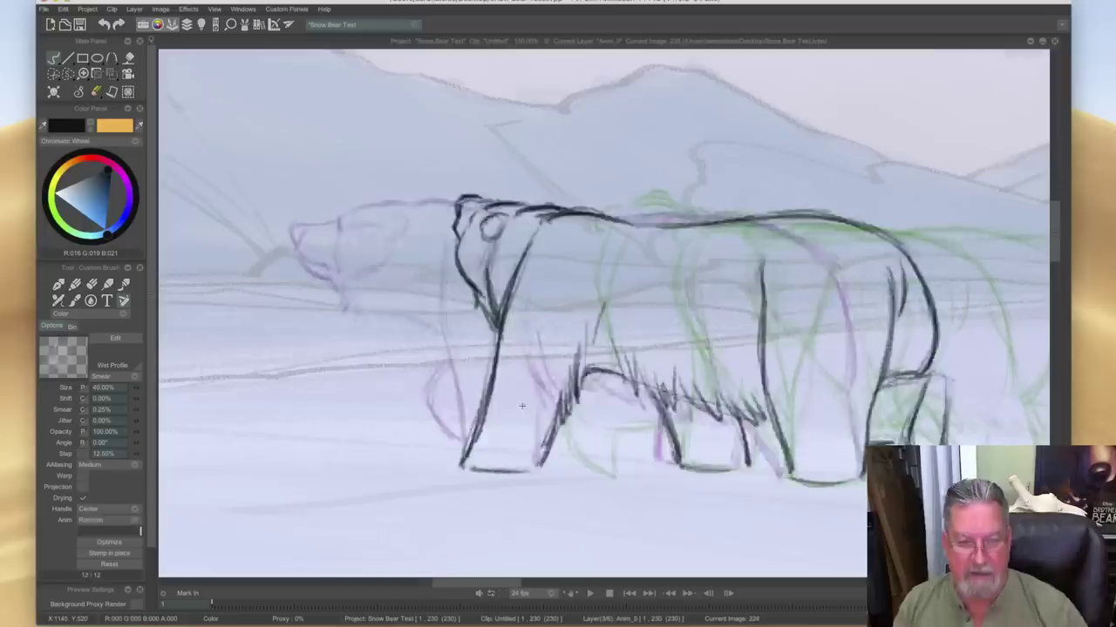
key(Right)
- Reinforce the throat with fur strokes, strengthen the line behind the shoulder arc, and compare with the previous drawing
drag(357, 315, 442, 334)
mouse_move(369, 291)
mouse_down()
mouse_move(371, 316)
mouse_move(399, 314)
mouse_move(418, 329)
mouse_up()
drag(490, 209, 562, 217)
key(Right)
key(Left)
key(Right)
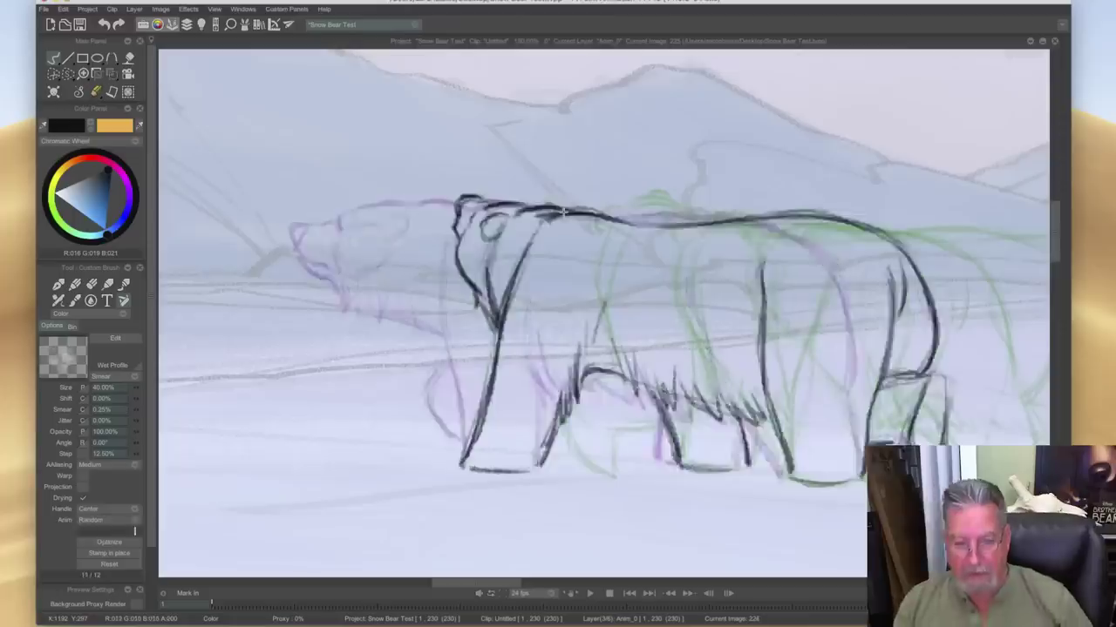
- Turn on the visibility of the foreground snow layer so it covers the bear's feet, and enlarge the drawing area
key(Left)
key(0)
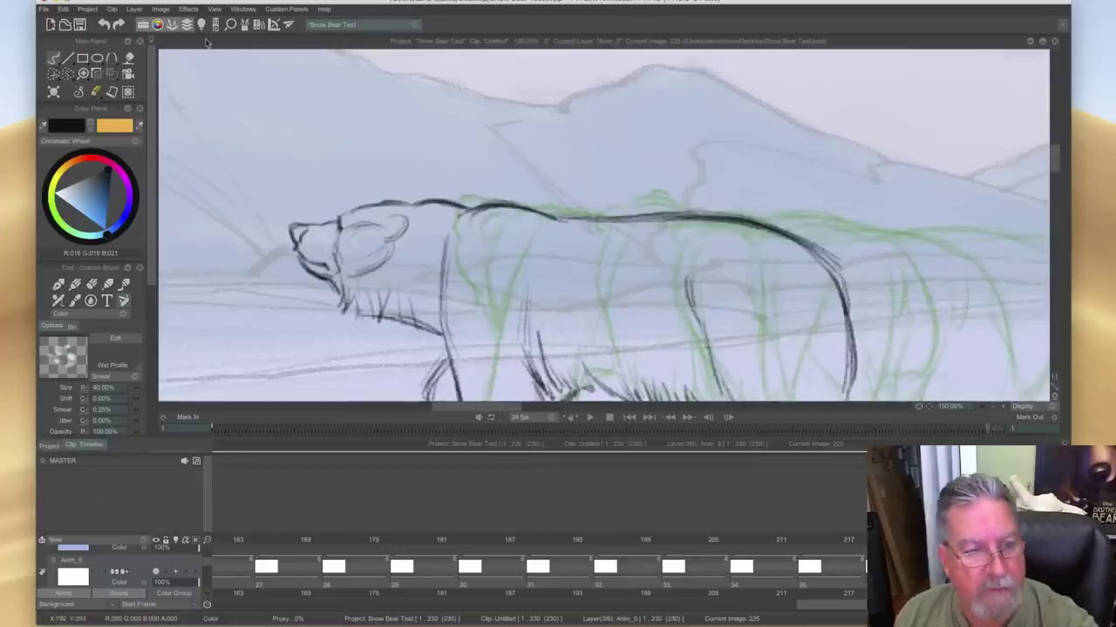
mouse_move(228, 41)
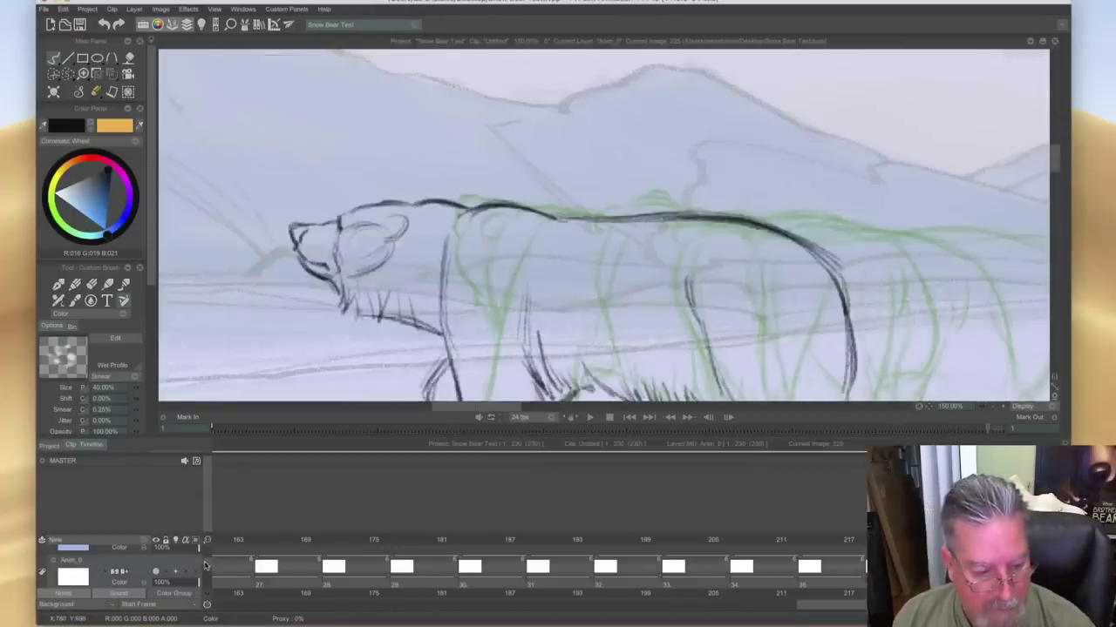
drag(207, 566, 208, 563)
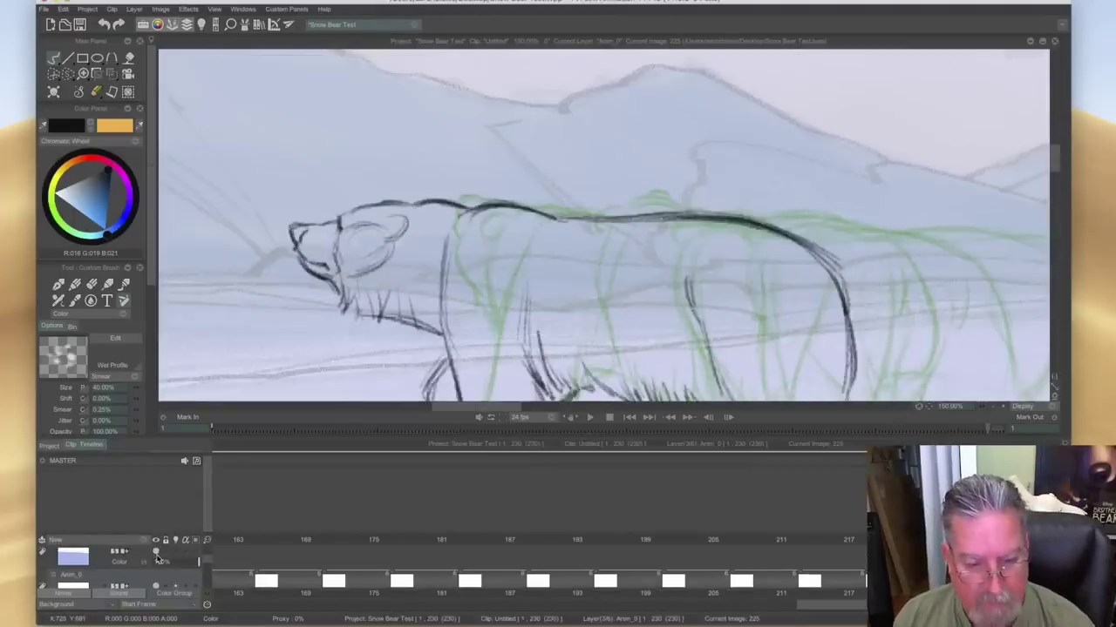
click(156, 553)
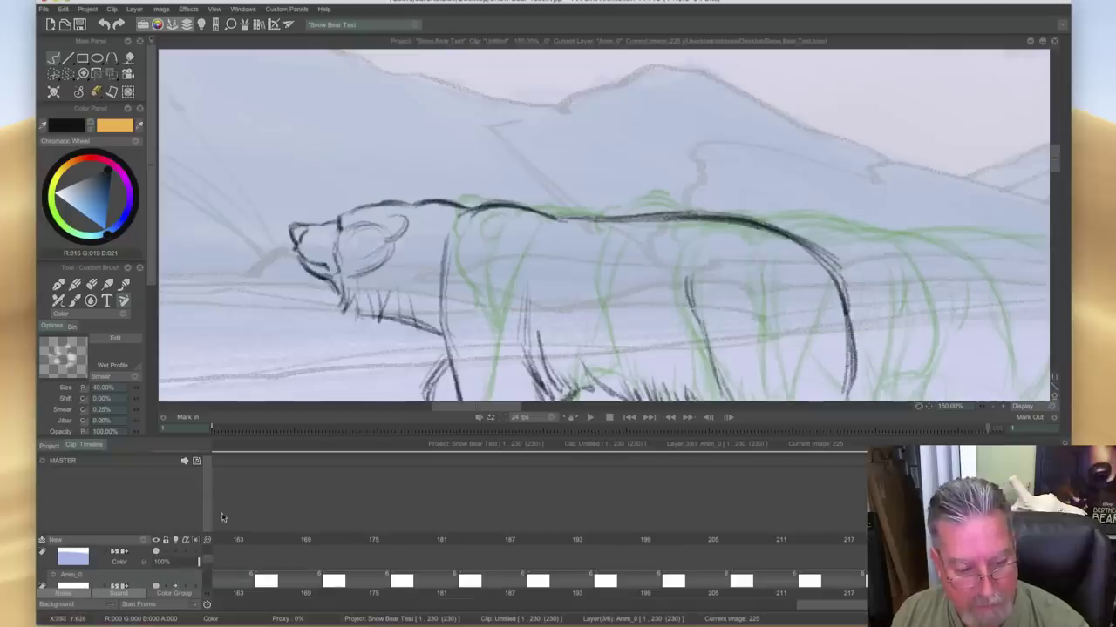
key(Tab)
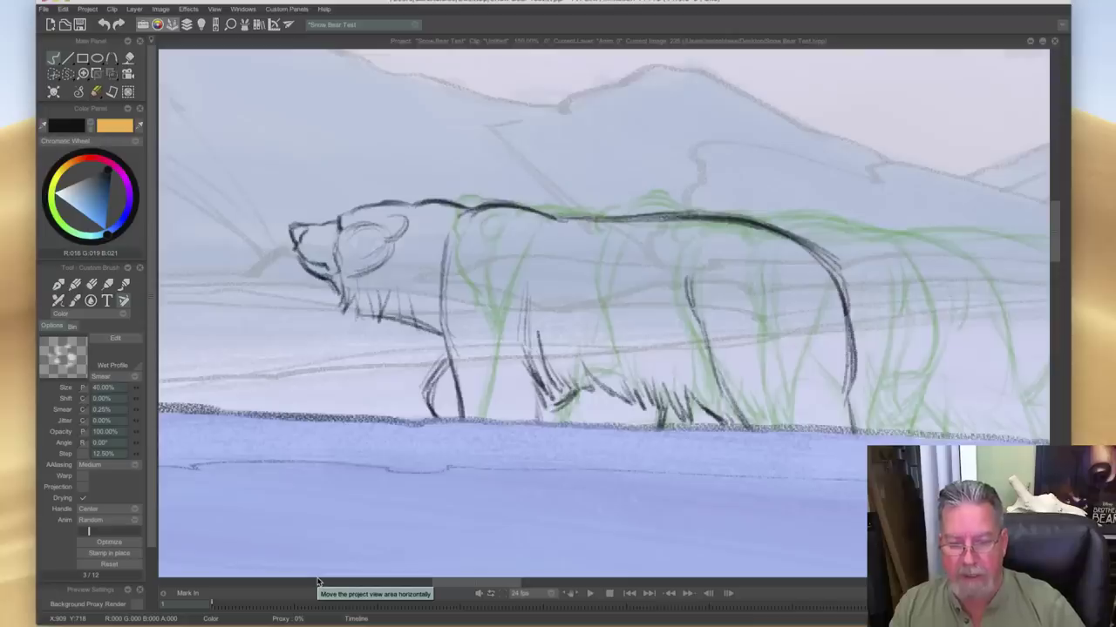
- Fit the whole scene in view, play the animation, and stop it near the latest bear pose
mouse_move(437, 583)
mouse_down()
mouse_move(557, 589)
mouse_move(363, 597)
mouse_move(467, 580)
mouse_up()
click(213, 8)
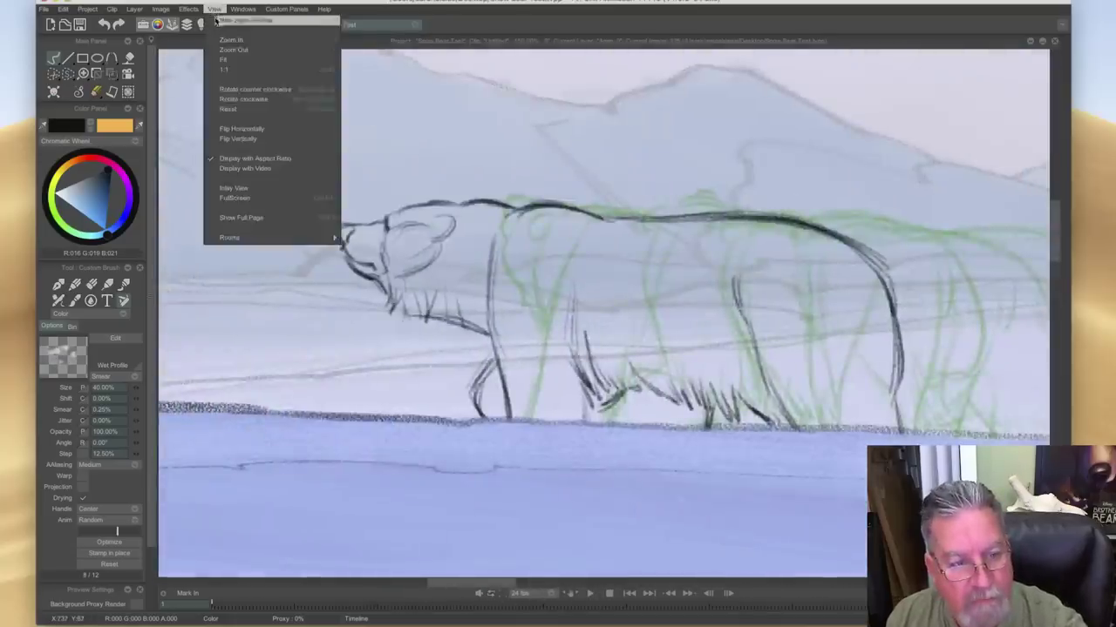
click(221, 59)
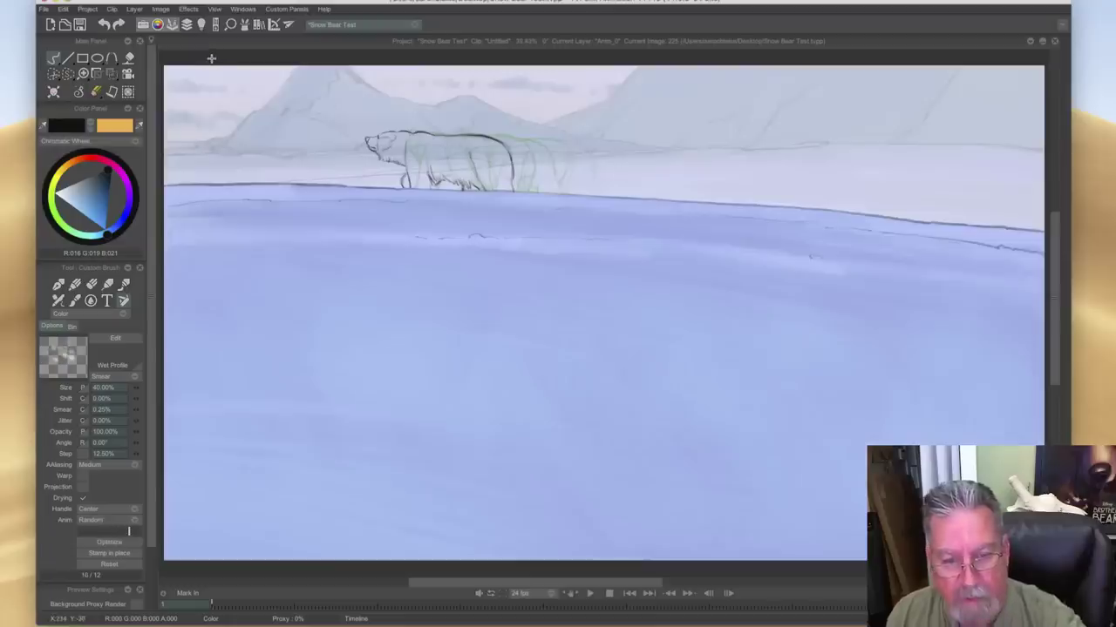
click(594, 595)
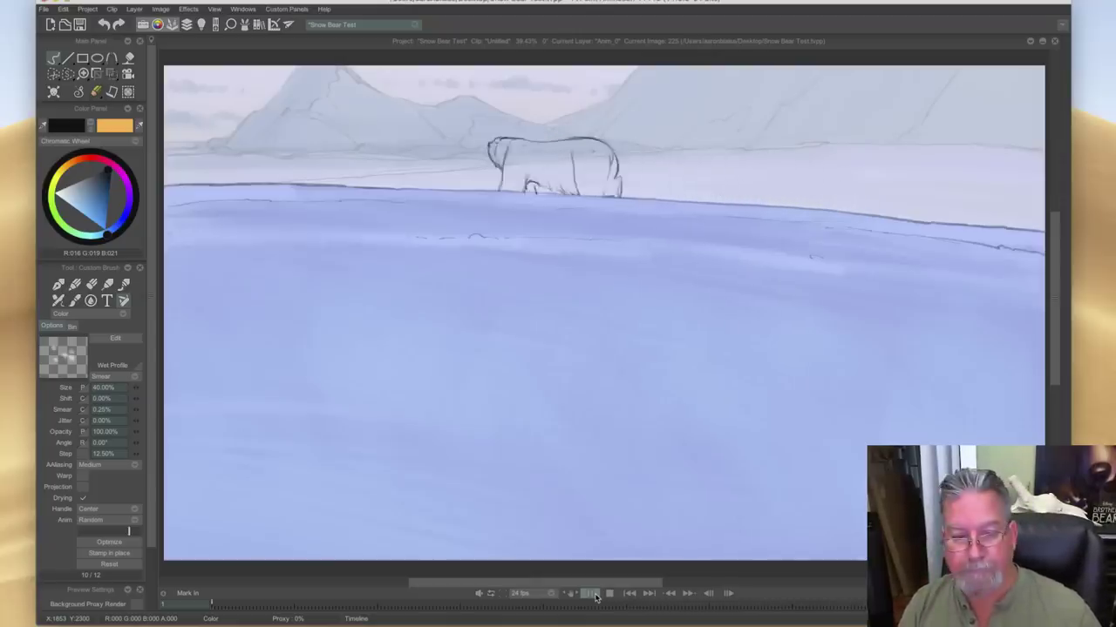
click(611, 595)
drag(904, 603, 945, 603)
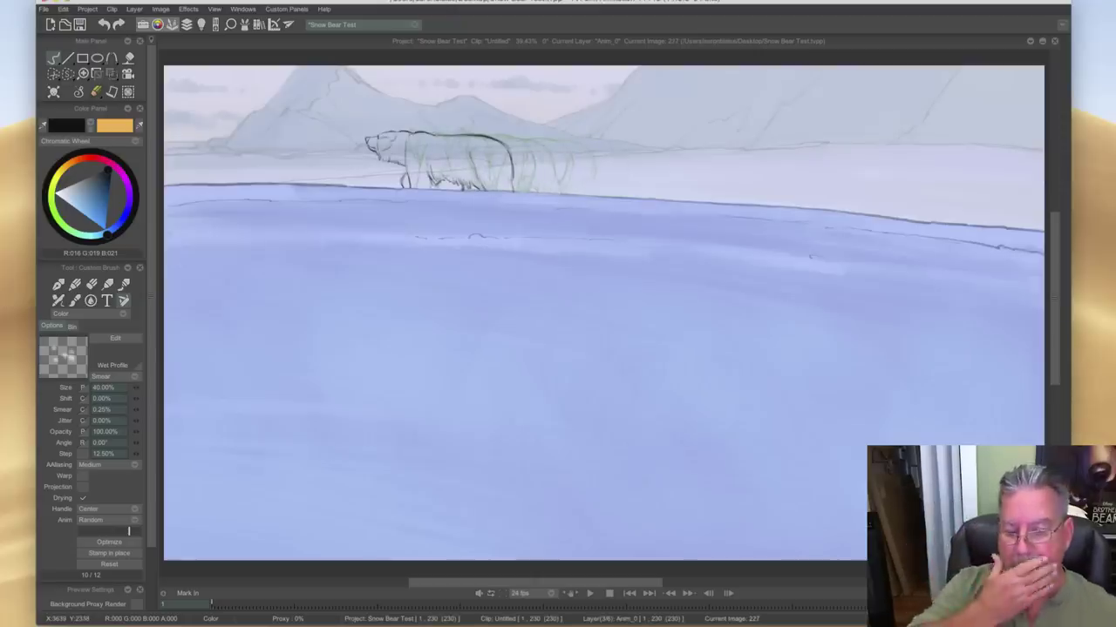
- Compare the scene with the foreground snow layer hidden and shown
double_click(233, 593)
drag(207, 566, 207, 560)
click(157, 561)
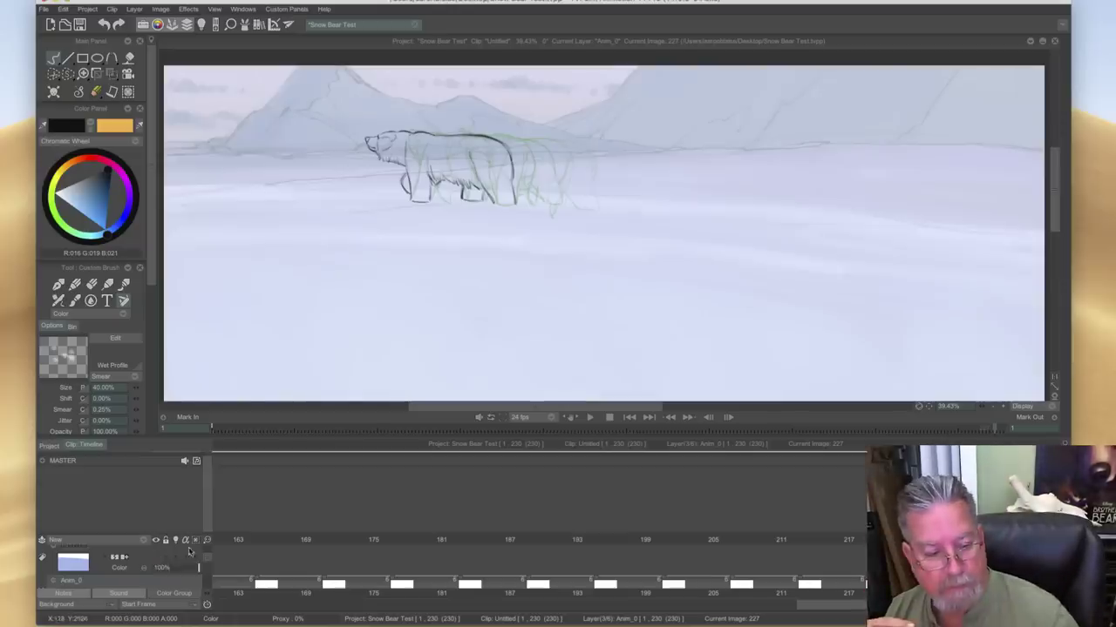
click(157, 559)
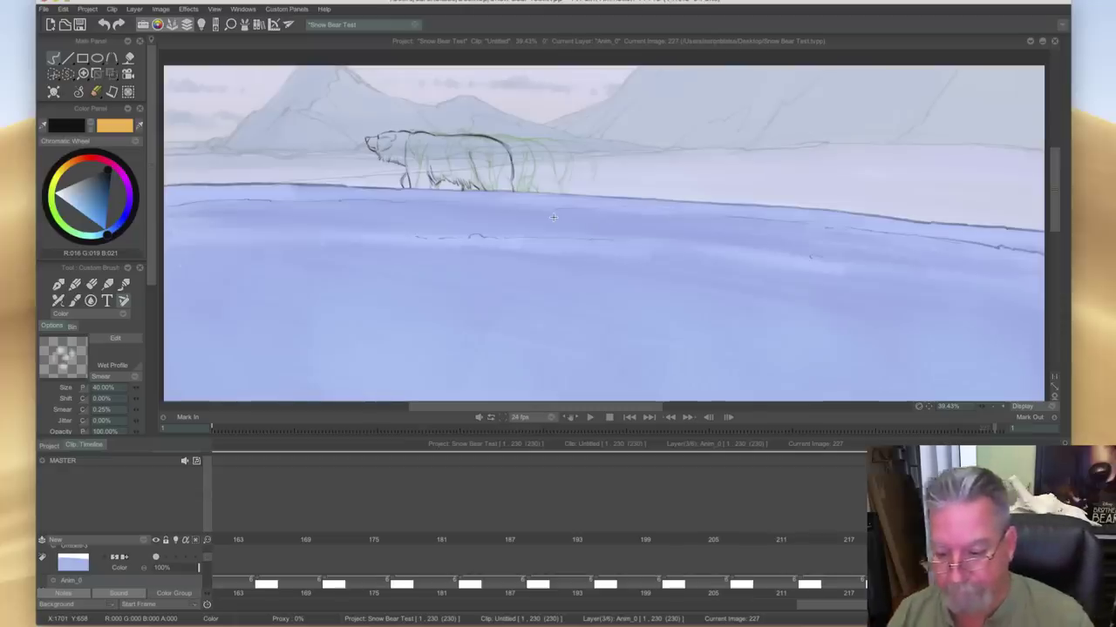
- Add a new blank drawing at frame 231 on the Anim_0 layer and extend its exposure to frame 236
click(1004, 539)
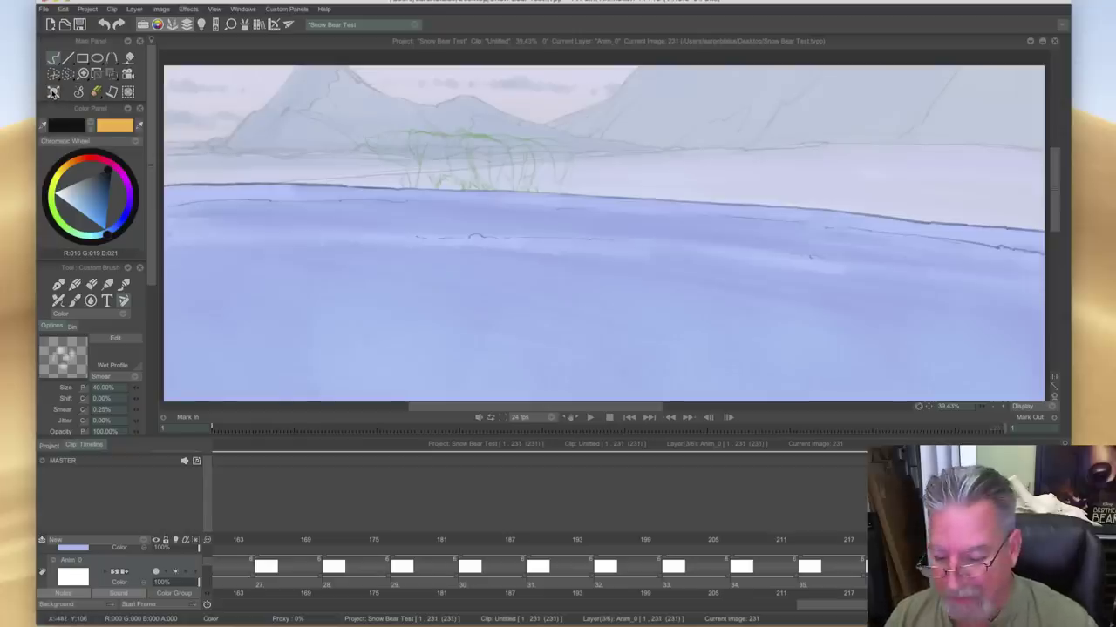
key(Right)
key(Right)
key(Right)
key(Right)
key(Right)
drag(1058, 571, 1068, 576)
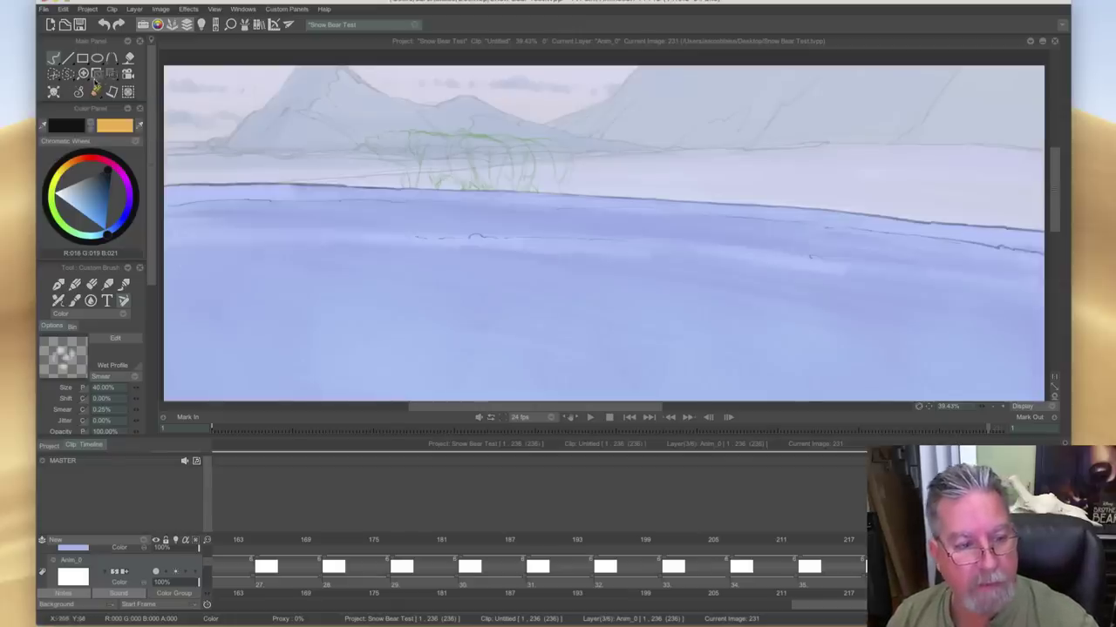
- Hide the foreground snow layer and frame the onion-skinned bear at 150% zoom in an enlarged drawing area
click(84, 75)
click(438, 204)
click(438, 203)
click(438, 203)
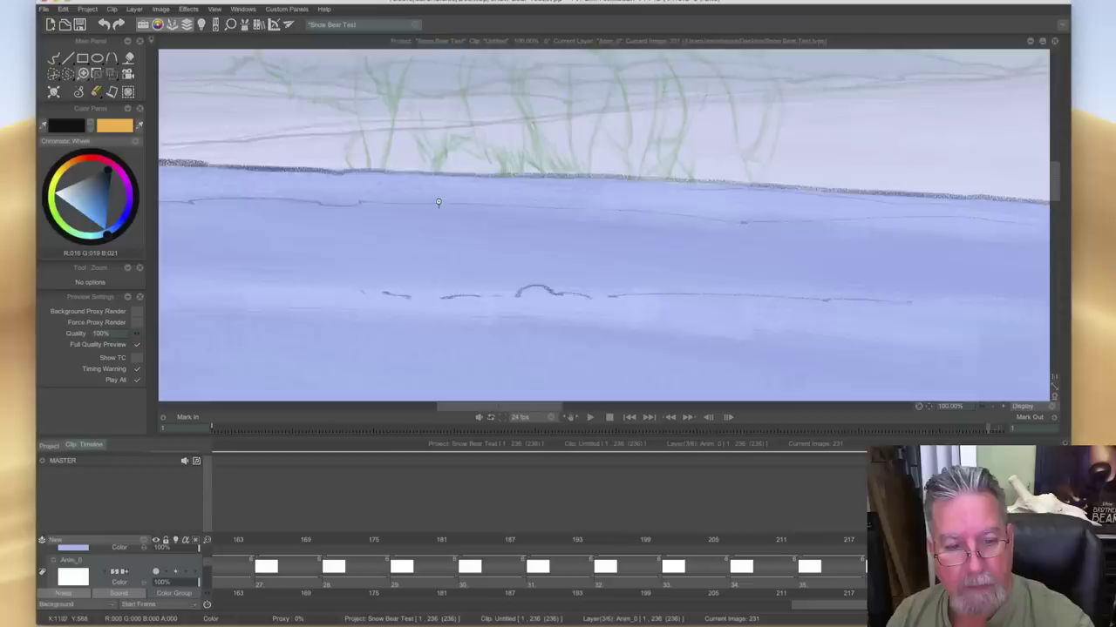
click(438, 202)
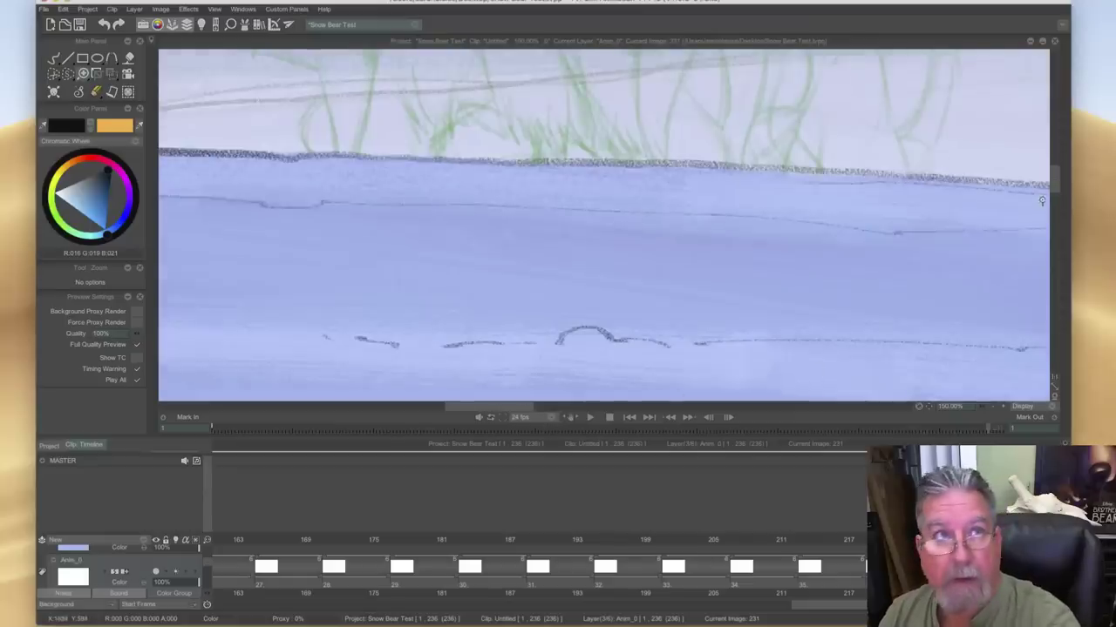
drag(1053, 194, 1053, 182)
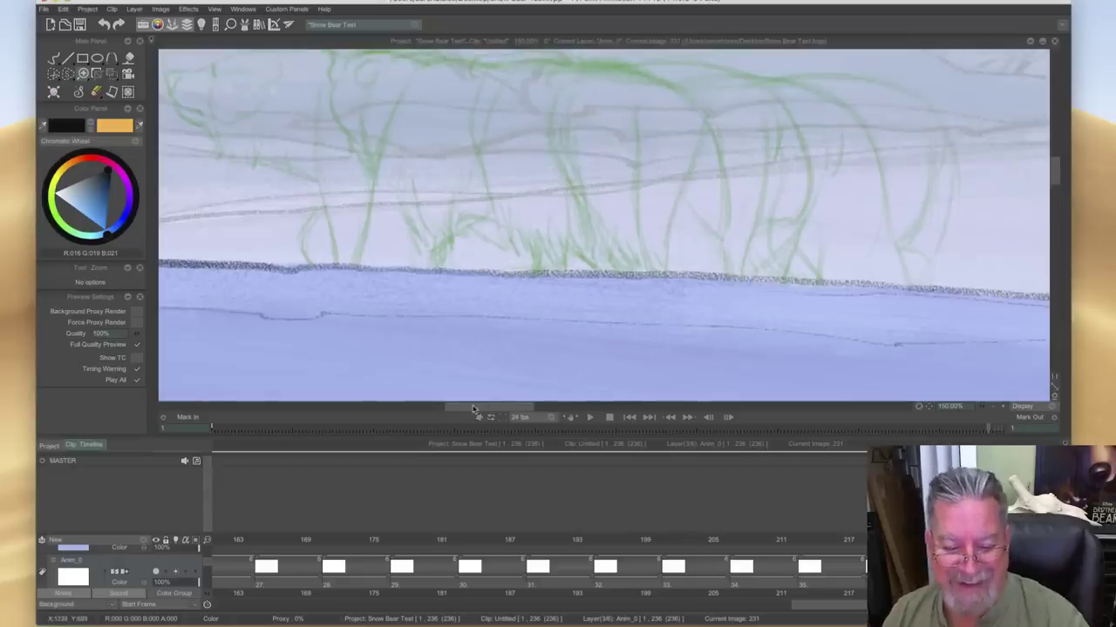
drag(475, 407, 481, 407)
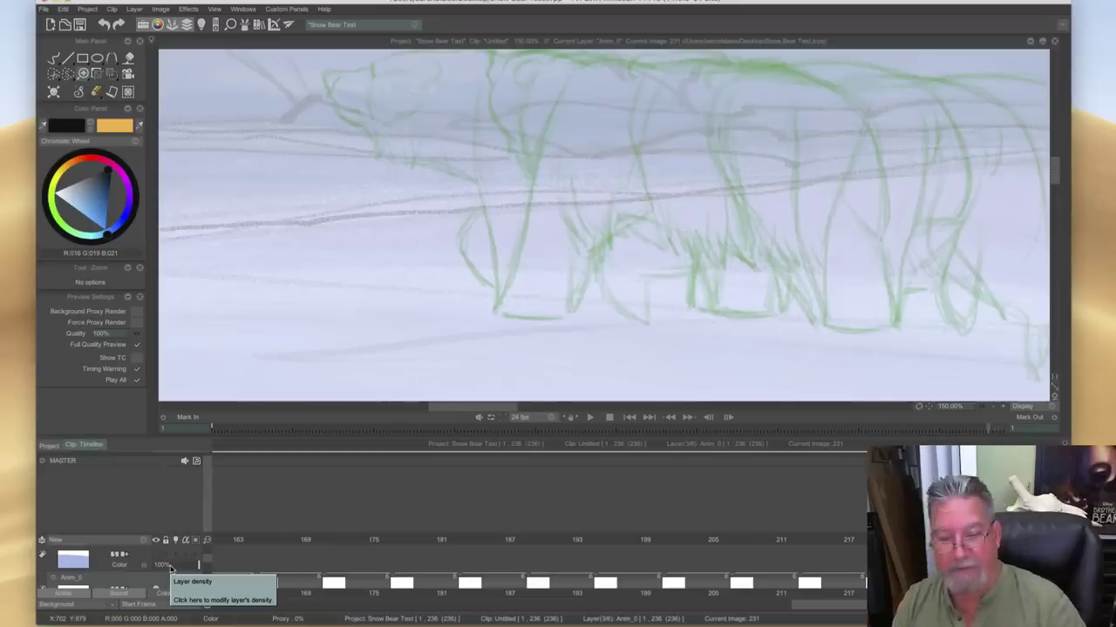
key(Tab)
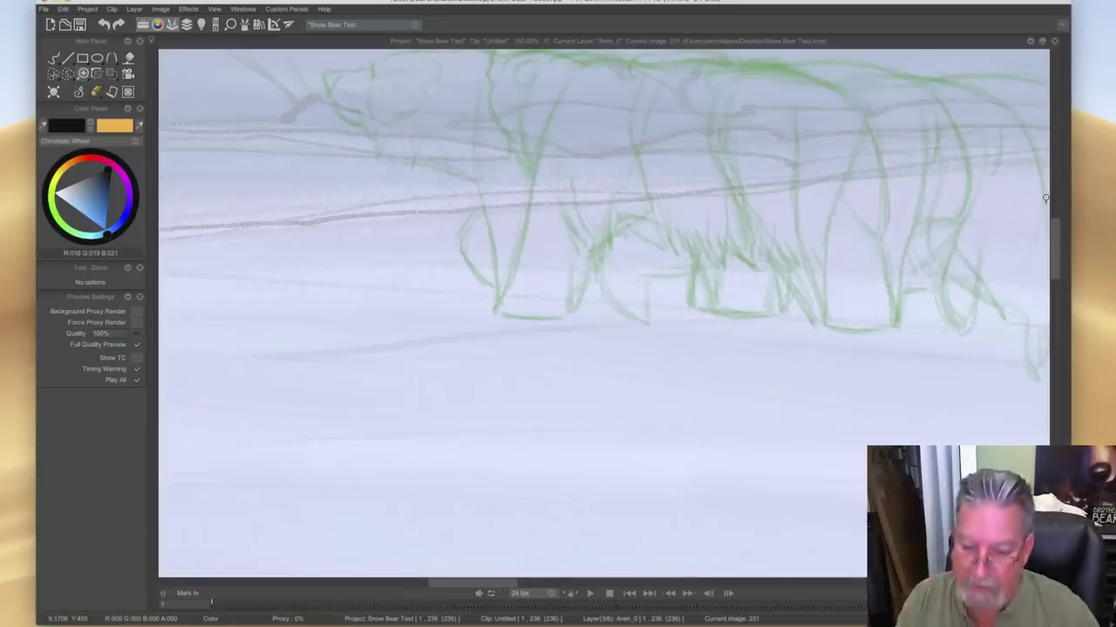
scroll(1050, 227, up, 5)
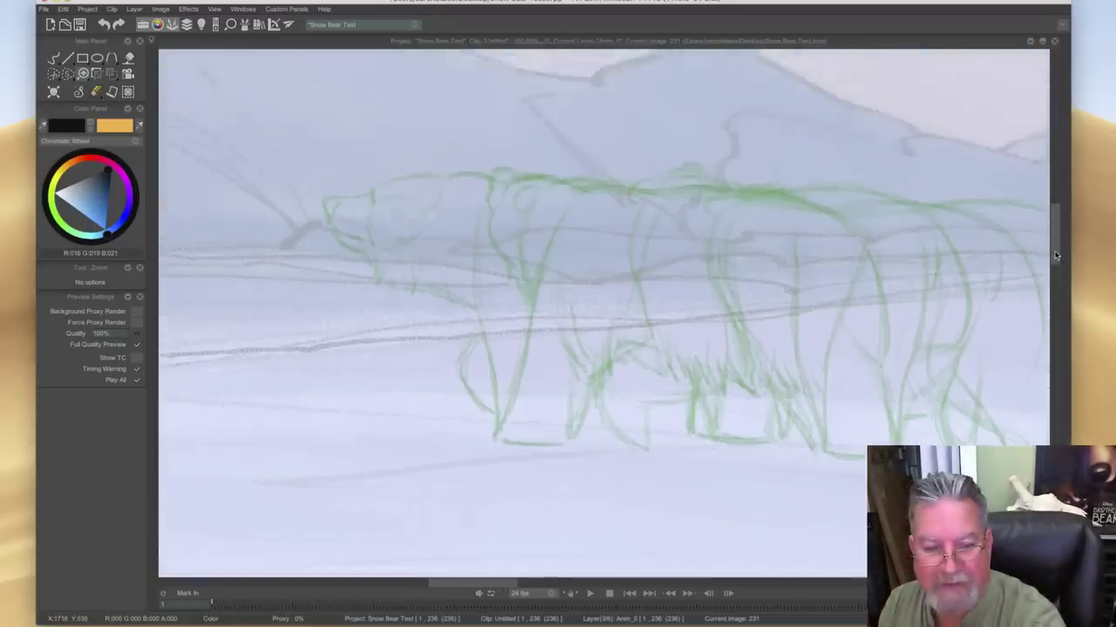
drag(1055, 255, 1054, 251)
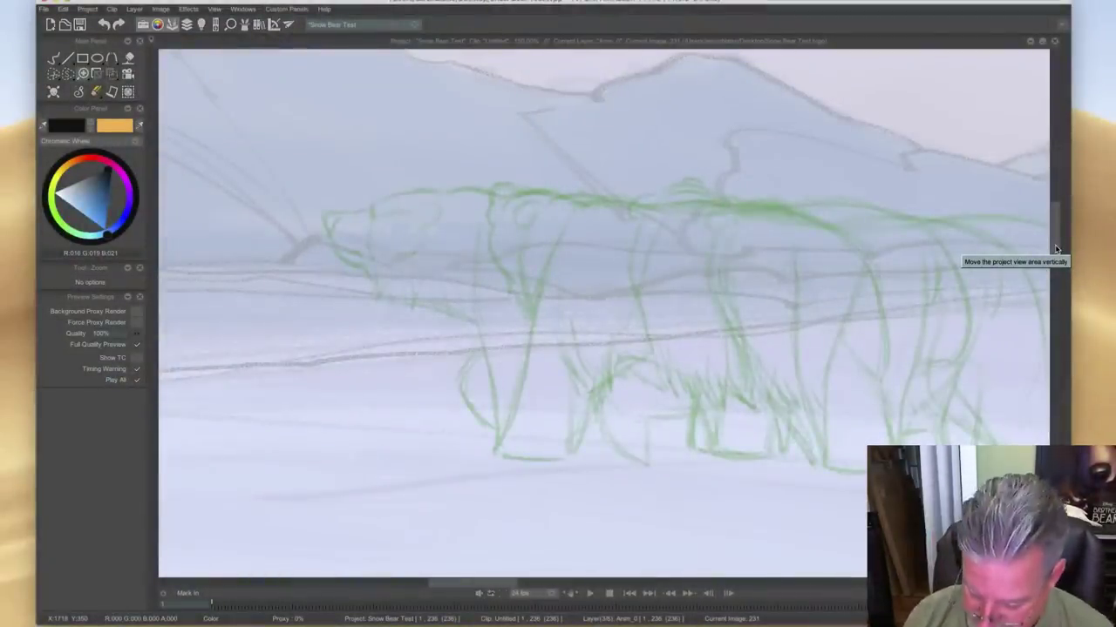
drag(455, 586, 450, 587)
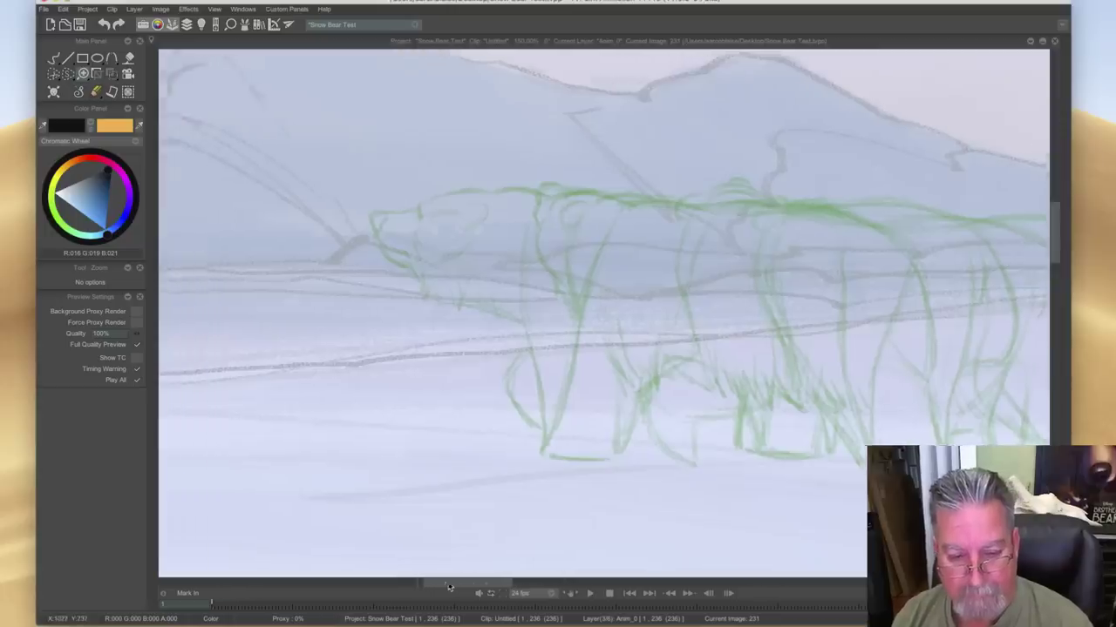
- Compare the blank frame with the previous bear pose and select the custom sketching brush
key(Left)
key(Right)
key(Left)
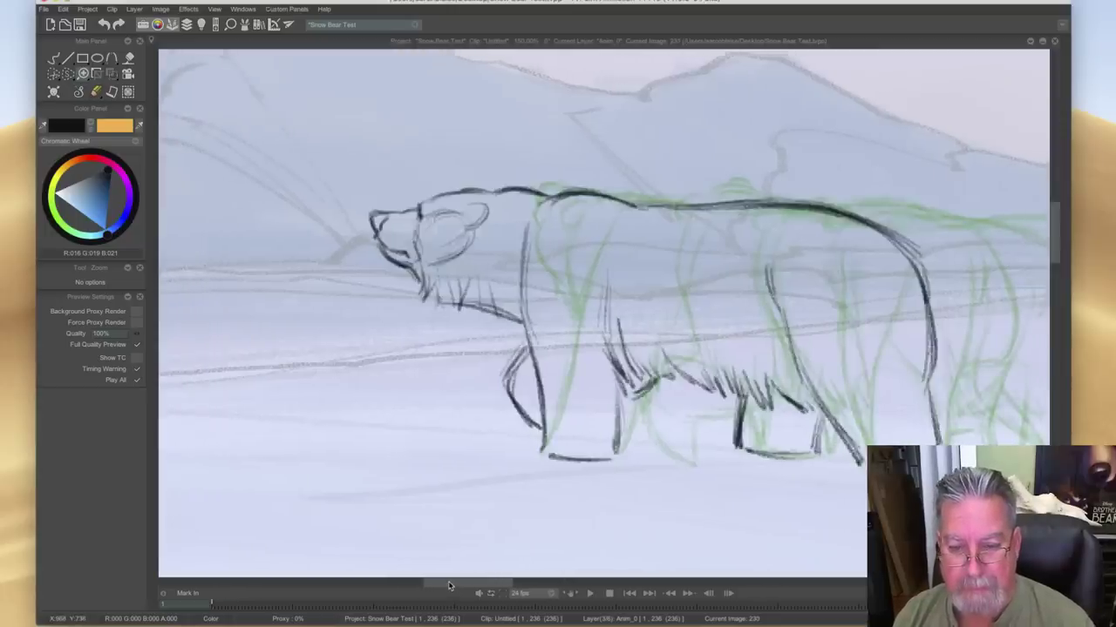
key(Right)
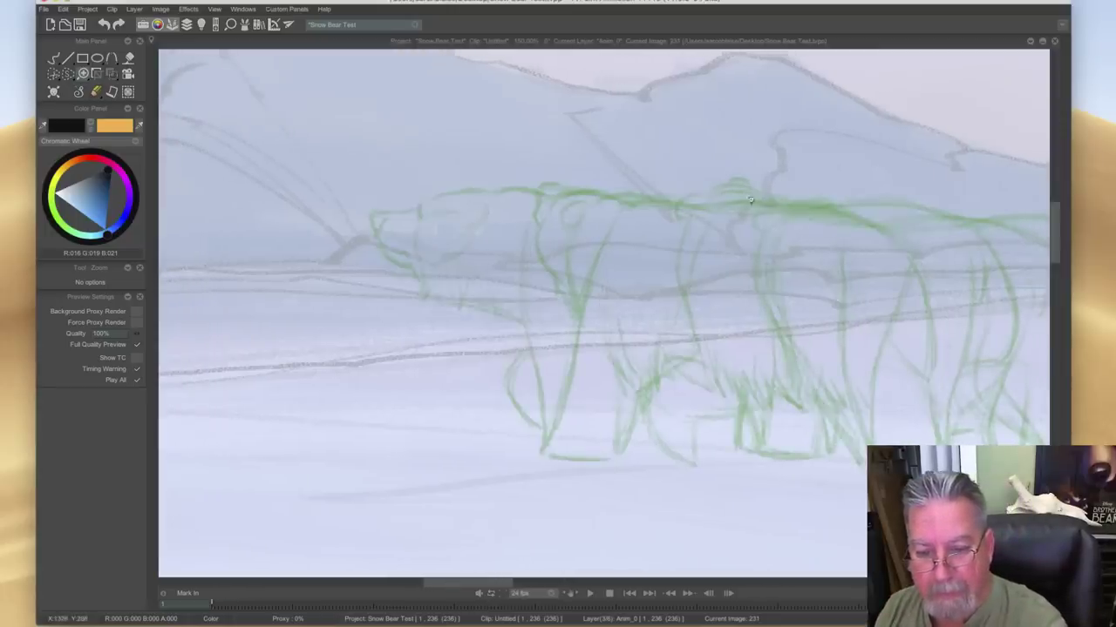
click(96, 92)
click(97, 95)
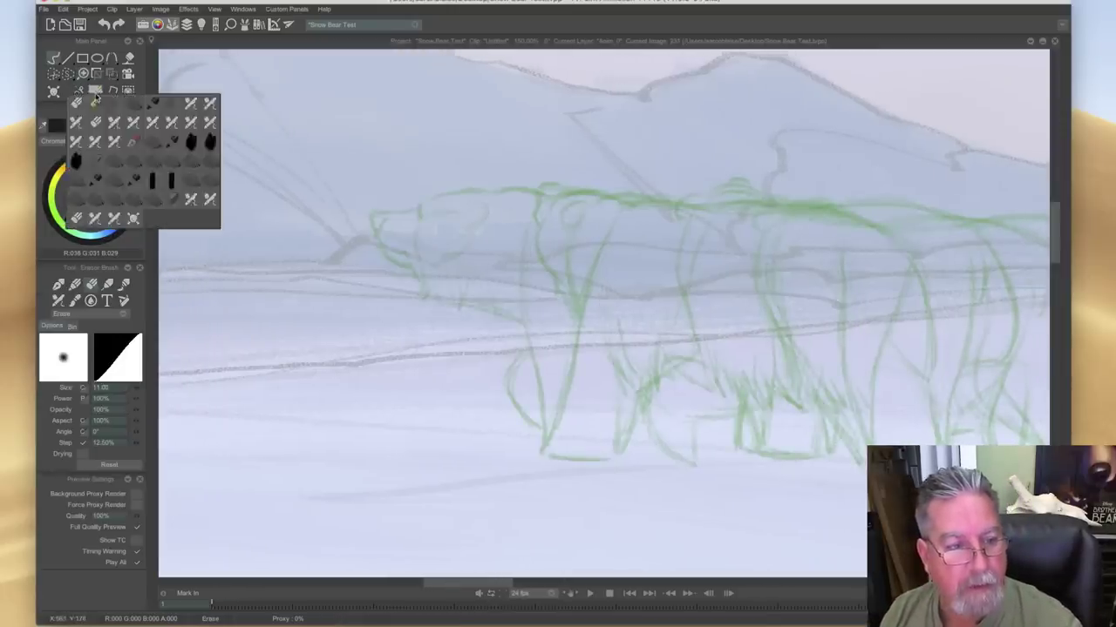
click(94, 104)
key(Left)
key(Right)
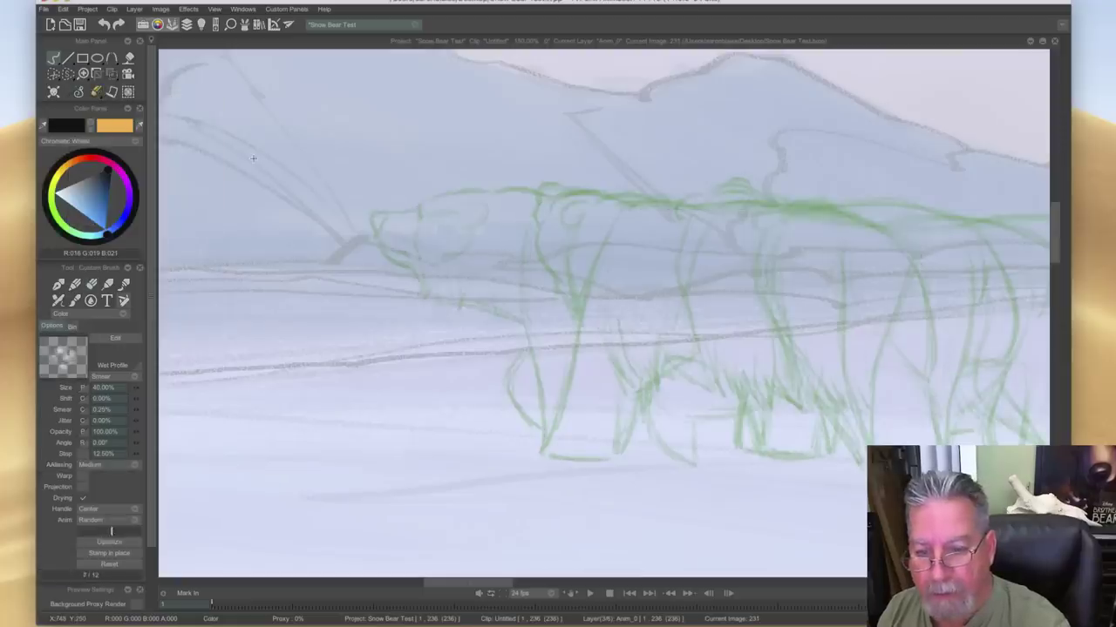
- Draw the top curve of the rump on frame 231 and compare its position with the previous pose
mouse_move(690, 190)
mouse_down()
mouse_move(775, 195)
mouse_move(814, 210)
mouse_up()
key(Left)
key(Right)
key(Left)
key(Right)
key(Left)
key(Right)
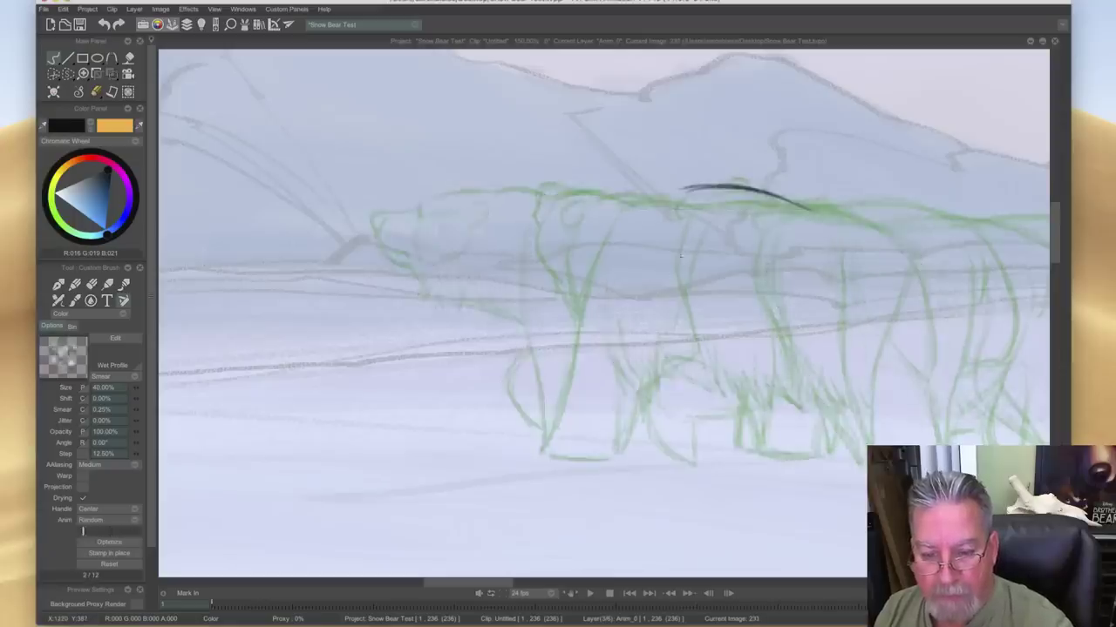
key(Left)
key(Right)
key(Left)
key(Right)
- Continue the rump curve down the hindquarters and strengthen the line over the top of the hips
drag(839, 247, 847, 330)
mouse_move(795, 204)
mouse_down()
mouse_move(841, 257)
mouse_move(856, 327)
mouse_move(748, 193)
mouse_move(646, 187)
mouse_up()
mouse_move(753, 192)
mouse_down()
mouse_move(629, 189)
mouse_move(704, 186)
mouse_up()
key(Left)
key(Right)
- Extend the back line forward from the hips and compare it repeatedly with the previous pose
drag(741, 189, 626, 186)
key(Left)
key(Right)
key(Left)
key(Right)
key(Left)
key(Right)
key(Left)
key(Right)
key(Left)
key(Right)
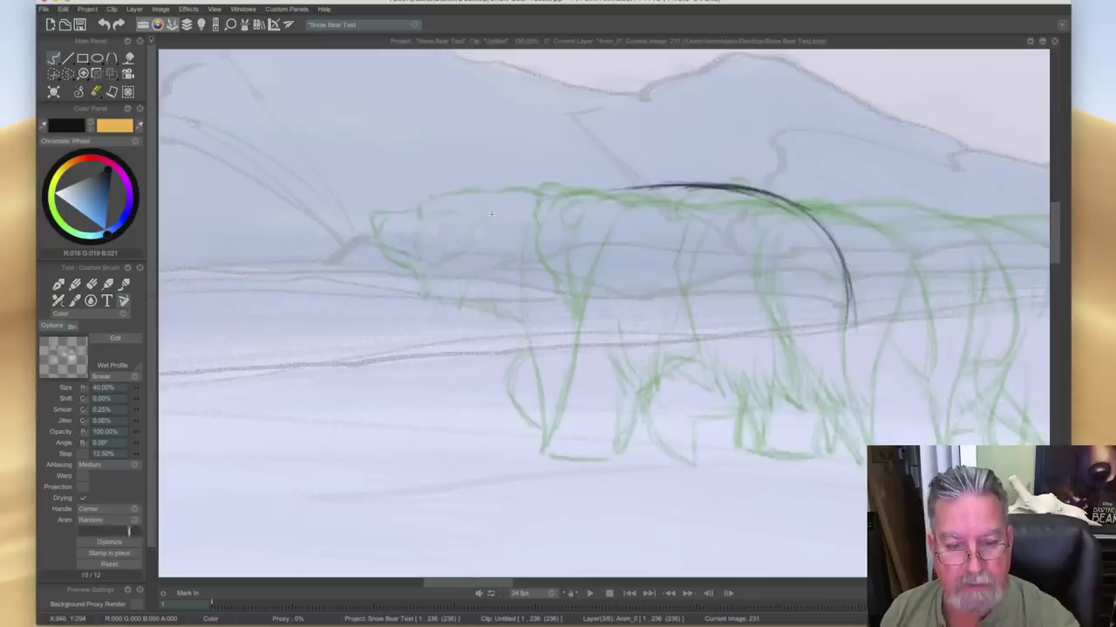
- Draw the top line over the neck and shoulders, joining it to the back, and compare it with the previous pose
mouse_move(489, 196)
mouse_down()
mouse_move(443, 190)
mouse_move(571, 197)
mouse_move(711, 184)
mouse_move(815, 225)
mouse_move(716, 185)
mouse_move(518, 198)
mouse_move(772, 198)
mouse_move(477, 192)
mouse_move(586, 199)
mouse_up()
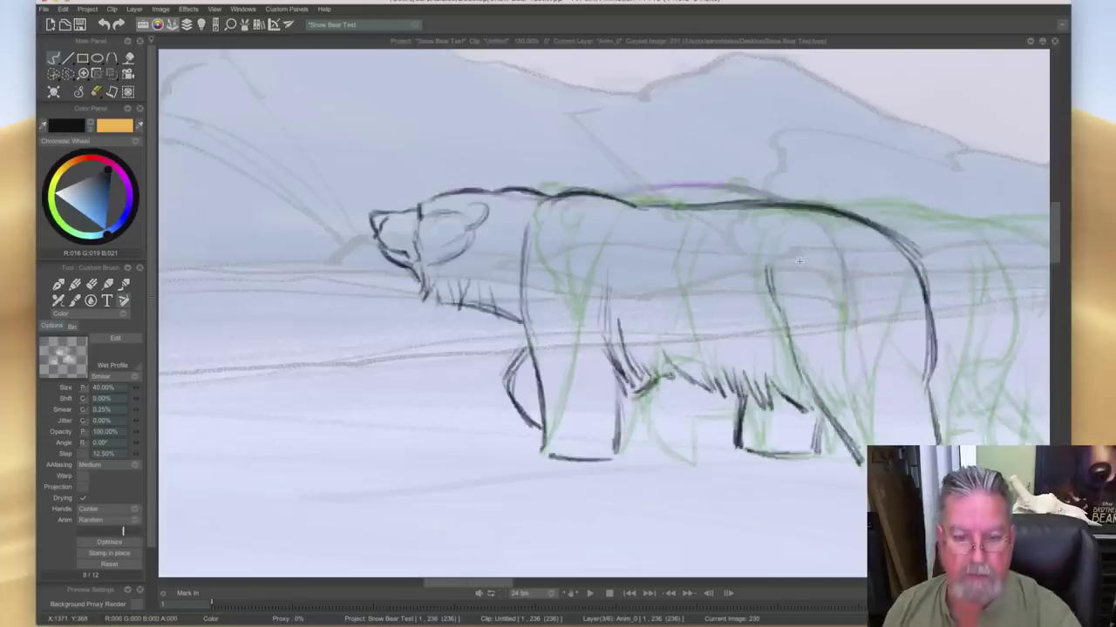
key(Right)
key(Left)
key(Right)
key(Left)
key(Right)
- Sketch the chest line and the front edge of the near foreleg slanting back to the foot
mouse_move(418, 297)
mouse_down()
mouse_move(430, 247)
mouse_move(440, 331)
mouse_up()
key(Left)
key(Right)
mouse_move(430, 240)
mouse_down()
mouse_move(450, 349)
mouse_move(533, 451)
mouse_up()
mouse_move(429, 295)
mouse_down()
mouse_move(427, 267)
mouse_move(528, 446)
mouse_up()
key(Left)
key(Right)
- Draw the rear edge of the near foreleg down to the foot and compare it with the previous pose
mouse_move(547, 326)
mouse_down()
mouse_move(601, 388)
mouse_move(619, 453)
mouse_up()
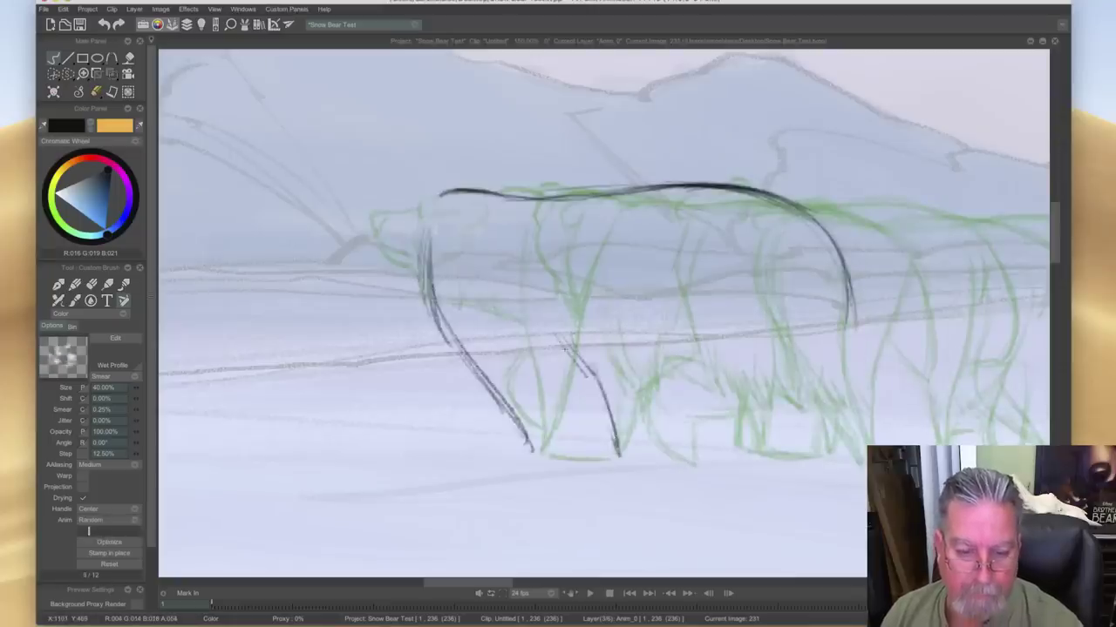
key(Left)
key(Right)
key(Left)
key(Right)
- Sketch the front and rear edges of the far foreleg reaching forward ahead of the chest
drag(389, 300, 365, 371)
drag(382, 300, 348, 433)
drag(457, 380, 430, 441)
key(Left)
key(Right)
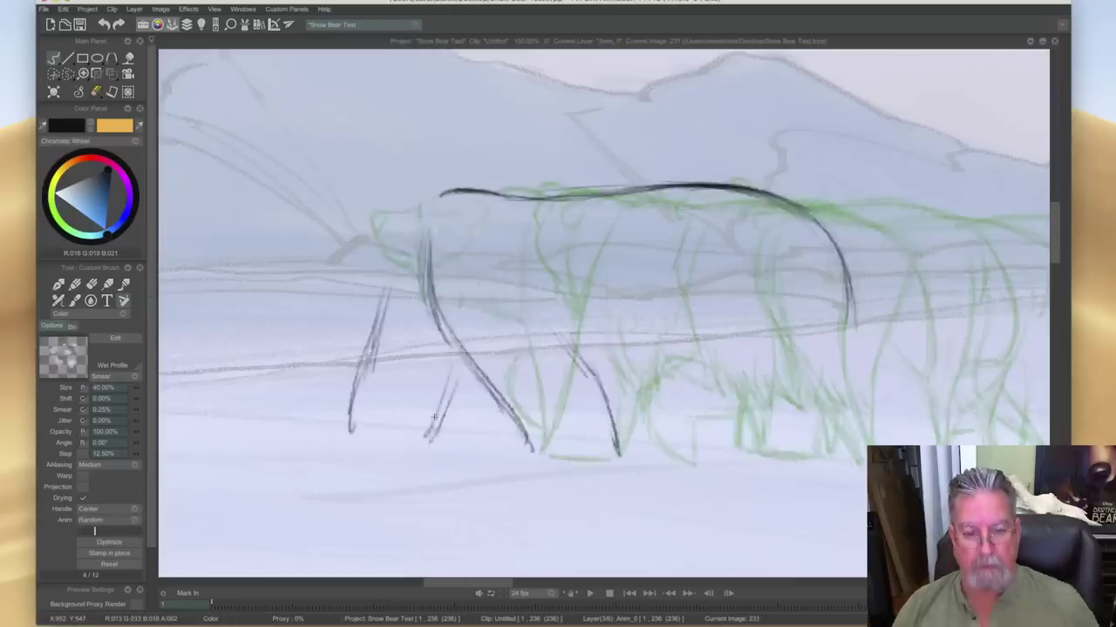
- Compare the far foreleg with the previous pose, strengthen its rear edge, and draw the base of its foot
key(Left)
key(Right)
key(Left)
key(Right)
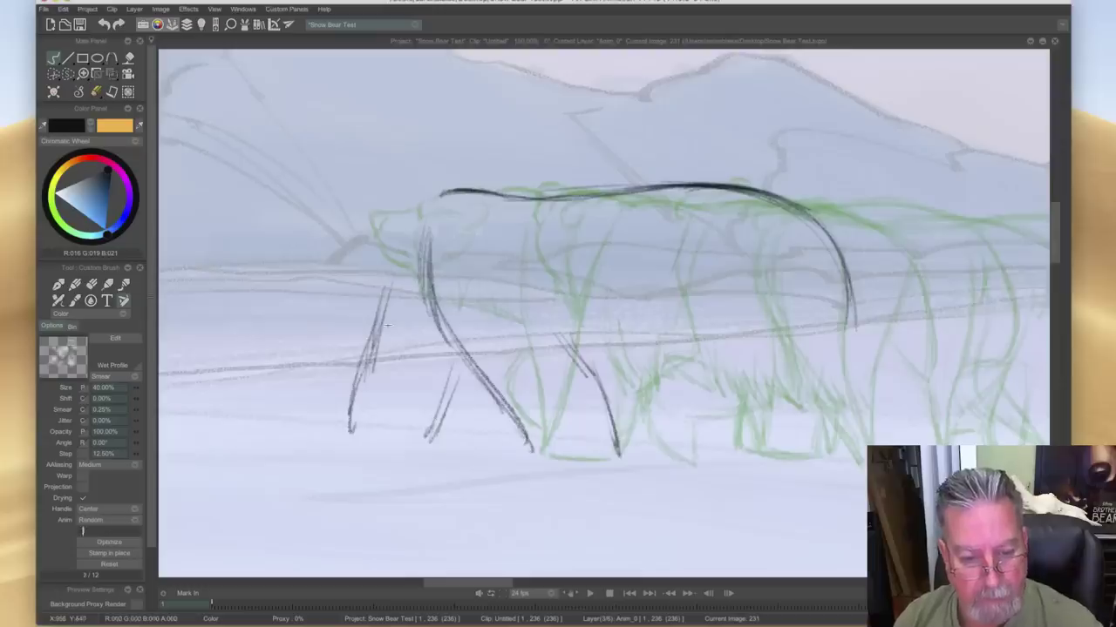
mouse_move(450, 347)
mouse_down()
mouse_move(448, 394)
mouse_move(428, 434)
mouse_up()
mouse_move(441, 387)
mouse_down()
mouse_move(421, 441)
mouse_move(428, 421)
mouse_move(411, 443)
mouse_move(359, 442)
mouse_up()
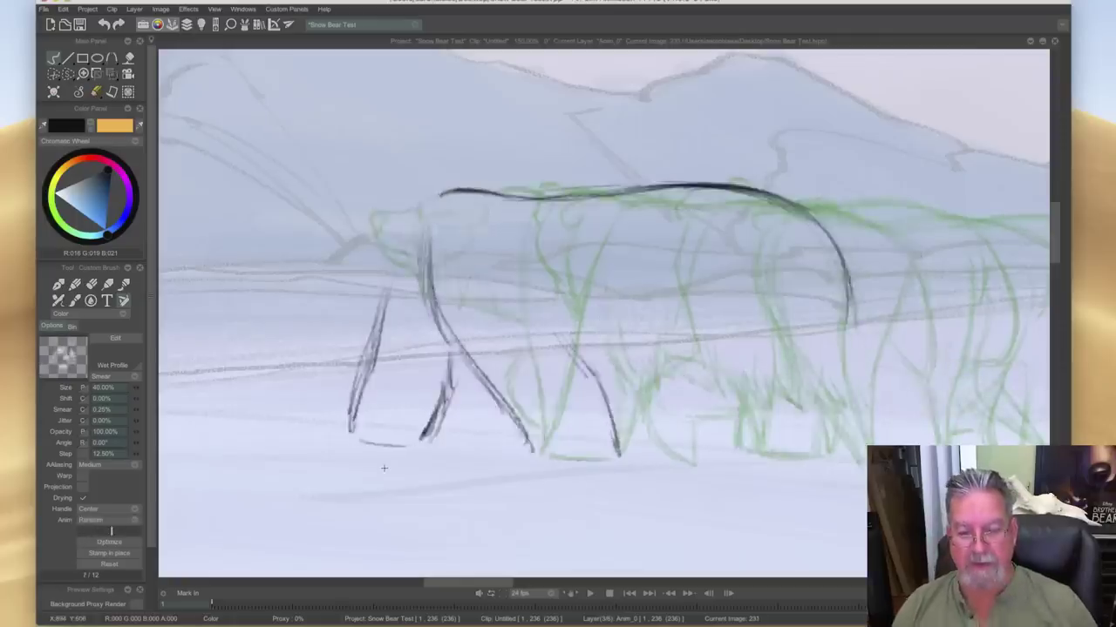
- Draw the front contour of the near thigh curving down and back from the flank, and check it against neighbouring frames
mouse_move(695, 244)
mouse_down()
mouse_move(669, 341)
mouse_move(746, 411)
mouse_up()
key(Right)
key(Right)
key(Left)
key(Left)
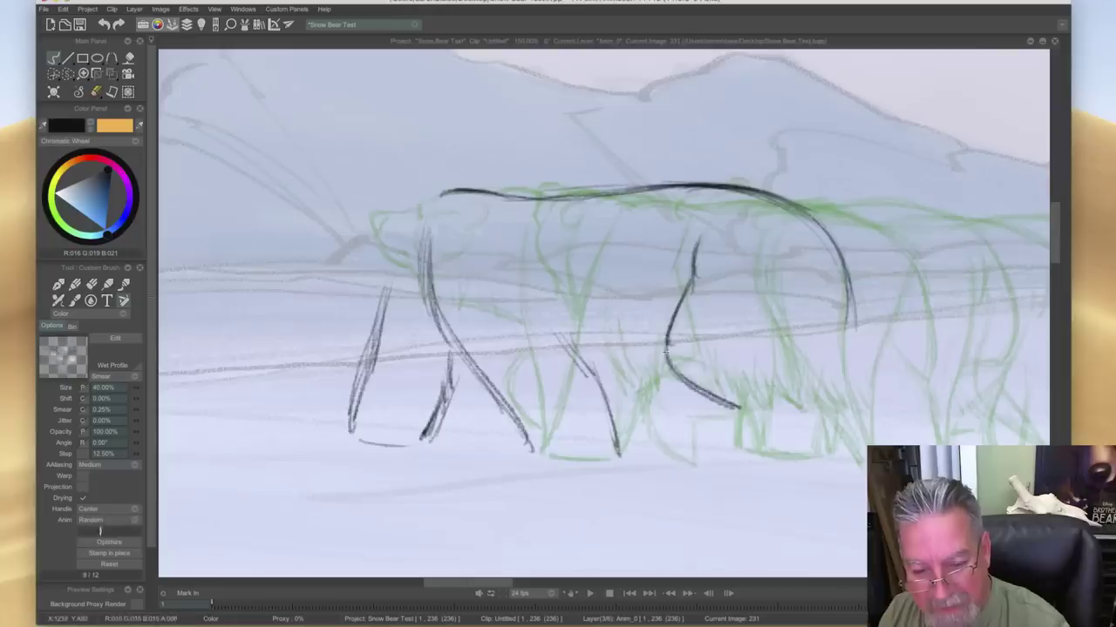
- Sketch the back edge of the near hind leg below the rump and compare it with the previous pose
mouse_move(829, 264)
mouse_down()
mouse_move(833, 330)
mouse_move(843, 316)
mouse_move(801, 361)
mouse_up()
key(Left)
key(Right)
key(Left)
key(Right)
drag(826, 331, 798, 366)
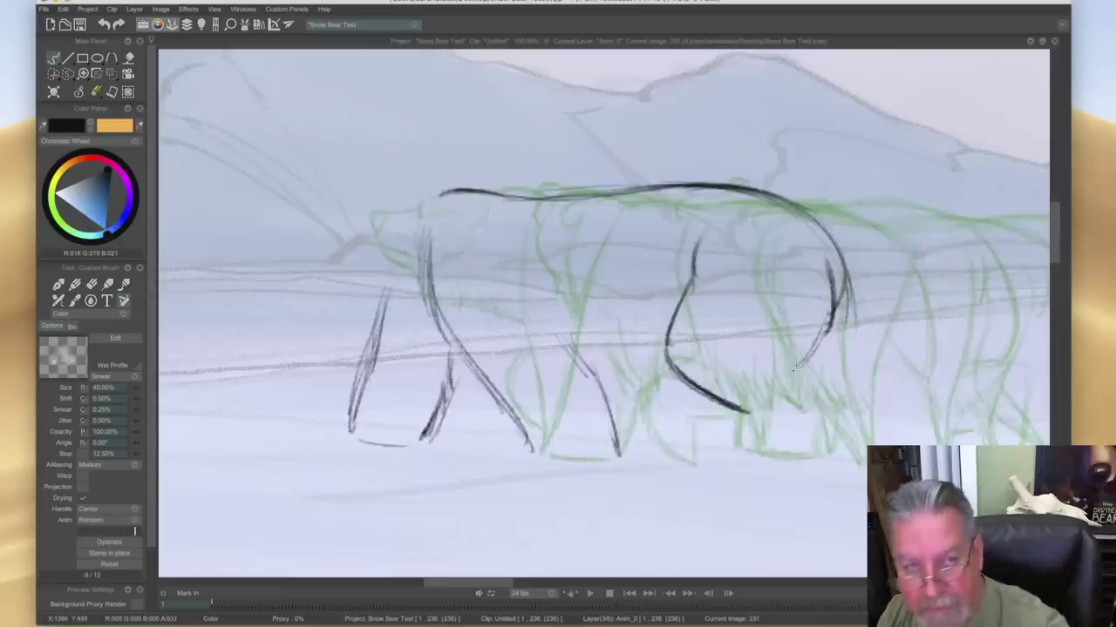
key(Left)
key(Right)
key(Left)
key(Right)
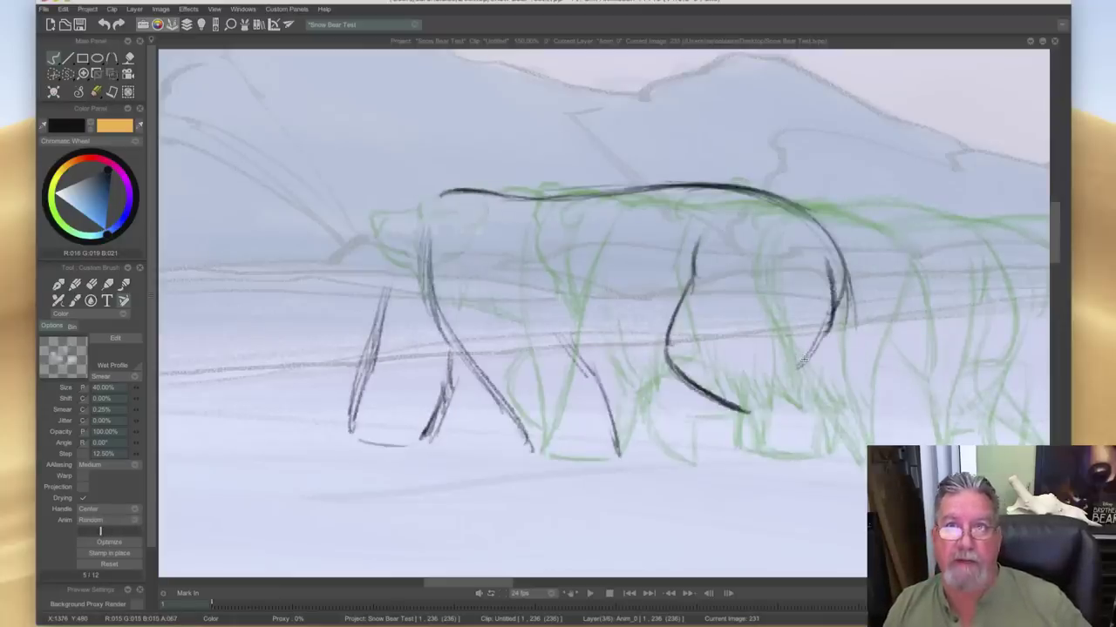
- Compare the hindquarters with the previous pose and sketch the near hind leg's rear edge down from the rump
key(Left)
key(Right)
key(Left)
key(Right)
key(Left)
key(Right)
key(Left)
key(Right)
drag(845, 295, 836, 375)
drag(844, 272, 838, 376)
key(Left)
key(Right)
- Continue the near thigh's front contour into the lower leg and sketch the tapering foot down to the toe
mouse_move(668, 342)
mouse_down()
mouse_move(670, 370)
mouse_move(758, 425)
mouse_up()
mouse_move(809, 378)
mouse_down()
mouse_move(836, 383)
mouse_move(823, 436)
mouse_up()
drag(838, 393, 822, 481)
drag(827, 411, 819, 492)
mouse_move(746, 411)
mouse_down()
mouse_move(795, 458)
mouse_move(803, 485)
mouse_up()
mouse_move(793, 441)
mouse_down()
mouse_move(823, 498)
mouse_move(776, 426)
mouse_move(728, 400)
mouse_up()
- Compare the near hind foot with the previous pose and strengthen the front edge of its lower leg
key(Left)
key(Right)
key(Left)
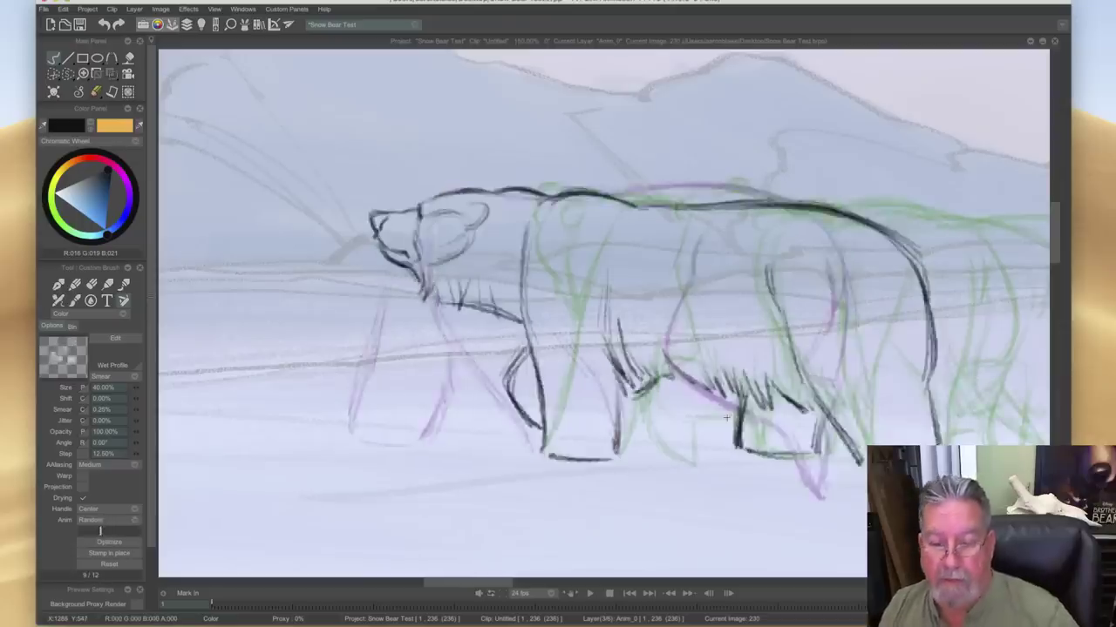
key(Right)
drag(763, 423, 809, 490)
key(Left)
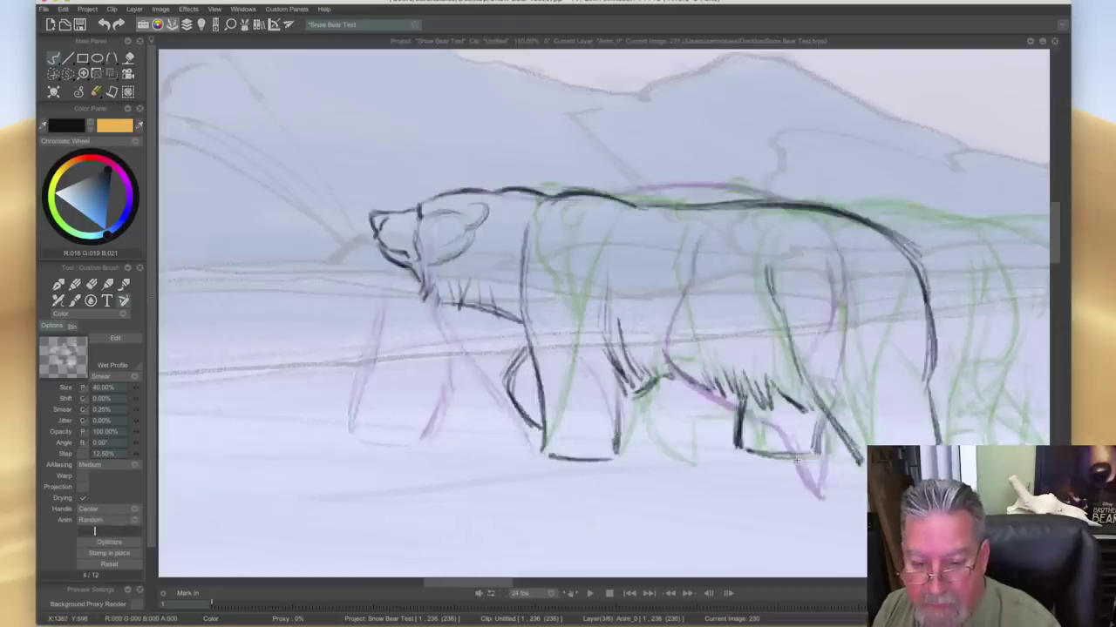
- Darken the lower inner curve at the back of the thigh and check it against the previous pose
key(Right)
drag(796, 369, 832, 319)
key(Left)
key(Right)
key(Left)
key(Right)
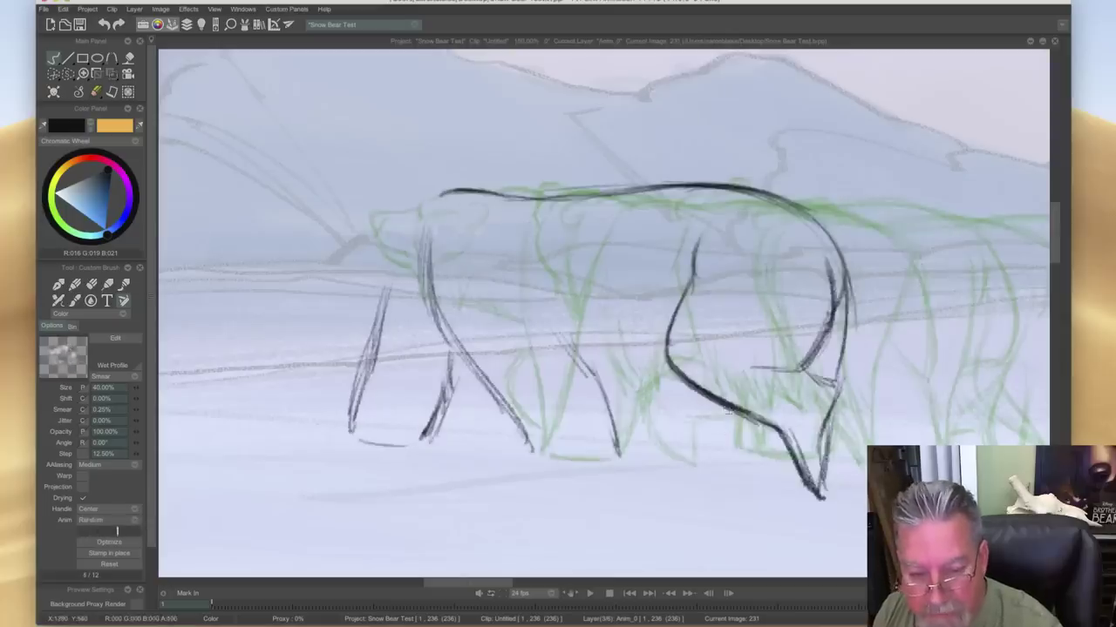
- Sketch the far hind foot's front edge and base below the near thigh, checking it against the previous pose
mouse_move(738, 445)
mouse_down()
mouse_move(790, 458)
mouse_move(780, 459)
mouse_up()
drag(734, 417, 743, 451)
key(Left)
key(Right)
key(Left)
key(Right)
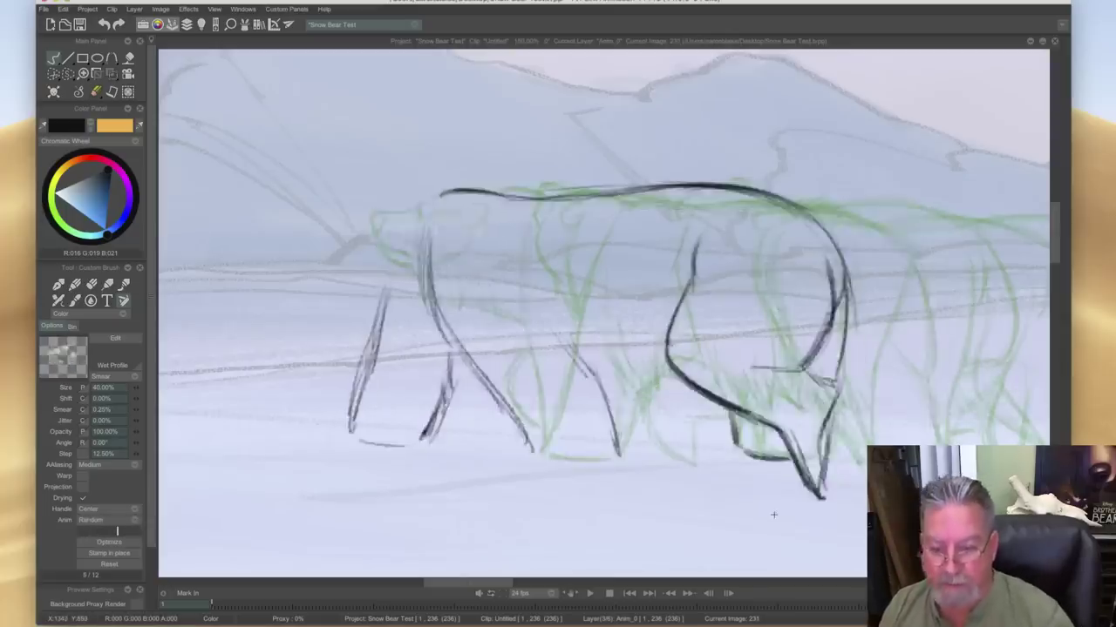
- Darken the near hind foot's rear edge from heel to toe and compare it with the previous pose
key(Left)
key(Right)
mouse_move(811, 373)
mouse_down()
mouse_move(846, 385)
mouse_move(854, 403)
mouse_move(835, 417)
mouse_move(819, 483)
mouse_up()
drag(826, 434, 821, 490)
drag(827, 422, 819, 496)
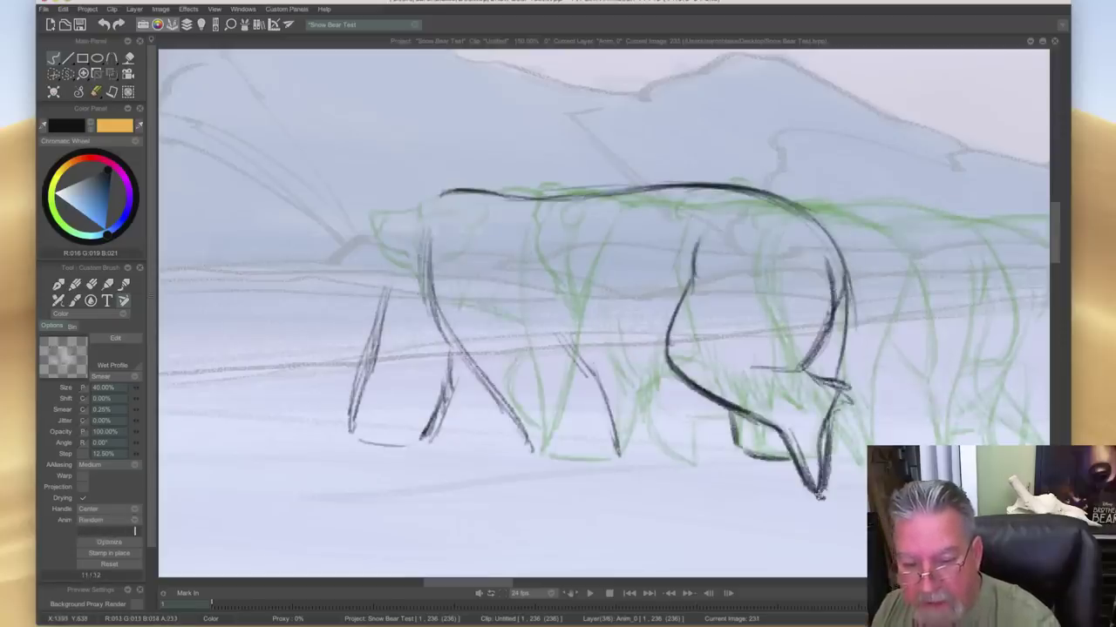
key(Left)
key(Right)
key(Left)
key(Right)
key(Left)
key(Right)
- Draw the base of the near forefoot between its front and rear edges and compare it with the previous pose
mouse_move(563, 347)
mouse_down()
mouse_move(605, 379)
mouse_move(615, 455)
mouse_move(535, 454)
mouse_up()
key(Left)
key(Right)
key(Left)
key(Right)
key(Left)
key(Right)
- Sketch shaggy belly fur from the near foreleg's elbow back to the thigh, comparing it with neighbouring poses
mouse_move(577, 336)
mouse_down()
mouse_move(612, 388)
mouse_move(690, 392)
mouse_up()
key(Right)
key(Left)
mouse_move(633, 358)
mouse_down()
mouse_move(643, 396)
mouse_move(617, 399)
mouse_up()
key(Left)
key(Right)
key(Left)
key(Right)
key(Left)
key(Right)
key(Left)
key(Right)
key(Left)
key(Right)
- Draw the chest underline between the two forelegs, trim its overrun, and compare it with the previous pose
drag(388, 312, 430, 336)
key(Left)
key(Right)
key(Left)
key(Right)
key(Left)
key(Right)
key(e)
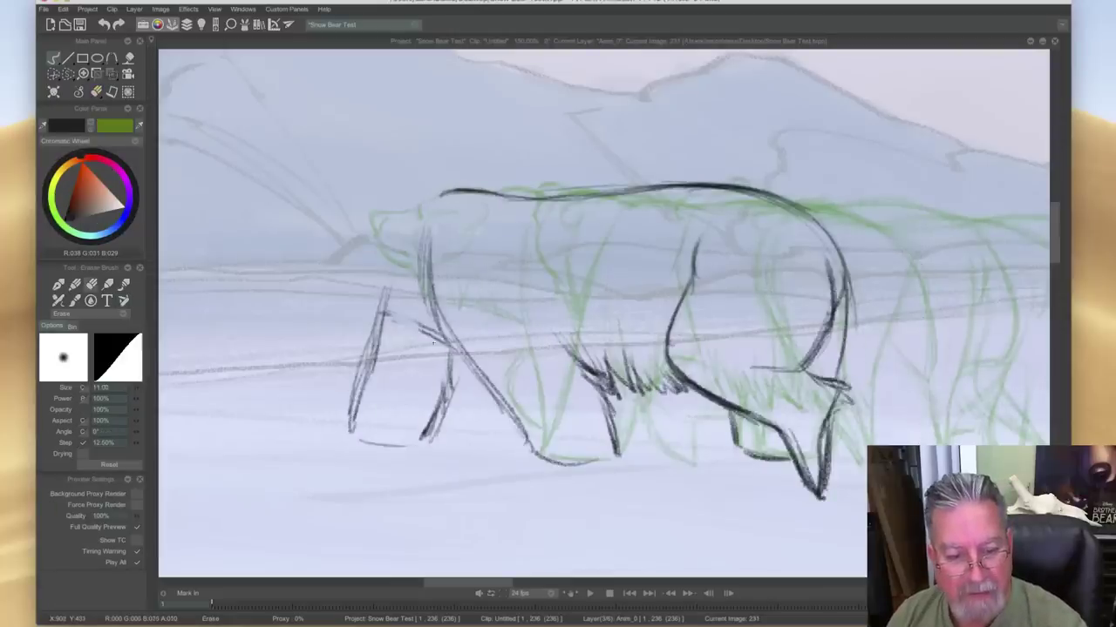
key(Left)
key(Right)
key(Left)
key(Right)
key(b)
- Sketch light inner contour lines between the far foreleg's edges below the chest and compare with the previous pose
mouse_move(386, 343)
mouse_down()
mouse_move(423, 381)
mouse_move(441, 350)
mouse_move(411, 415)
mouse_up()
key(Left)
key(Right)
key(Left)
key(Right)
key(Left)
key(Right)
key(Left)
key(Right)
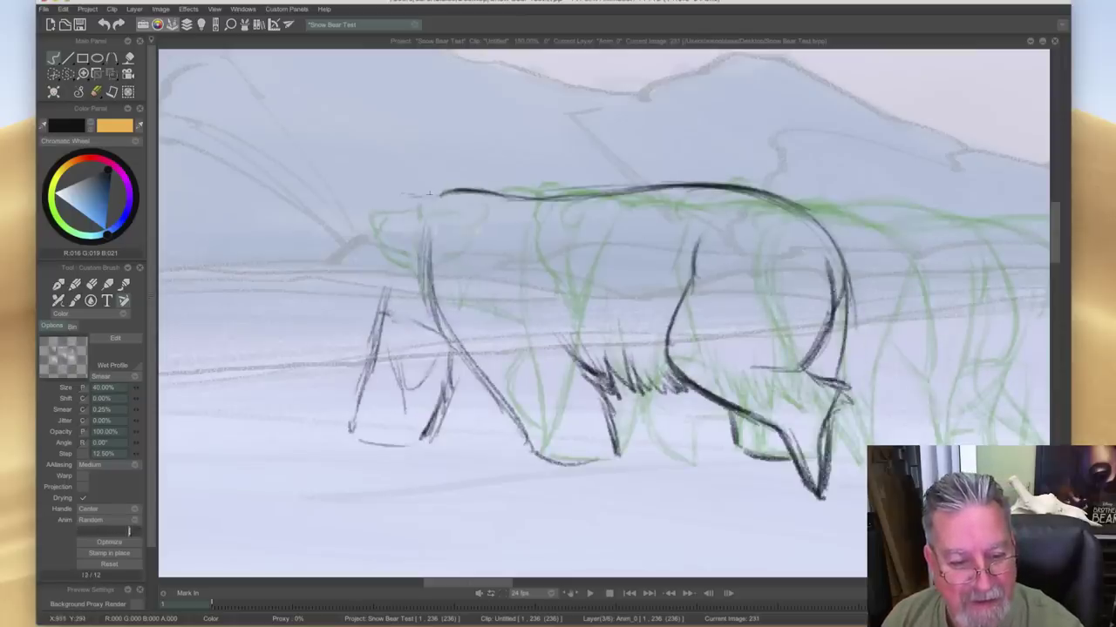
- Draw the neck hump ahead of the shoulders and the crown of the head, comparing them with the previous pose
mouse_move(435, 198)
mouse_down()
mouse_move(390, 190)
mouse_move(464, 192)
mouse_up()
key(Left)
key(Right)
key(Left)
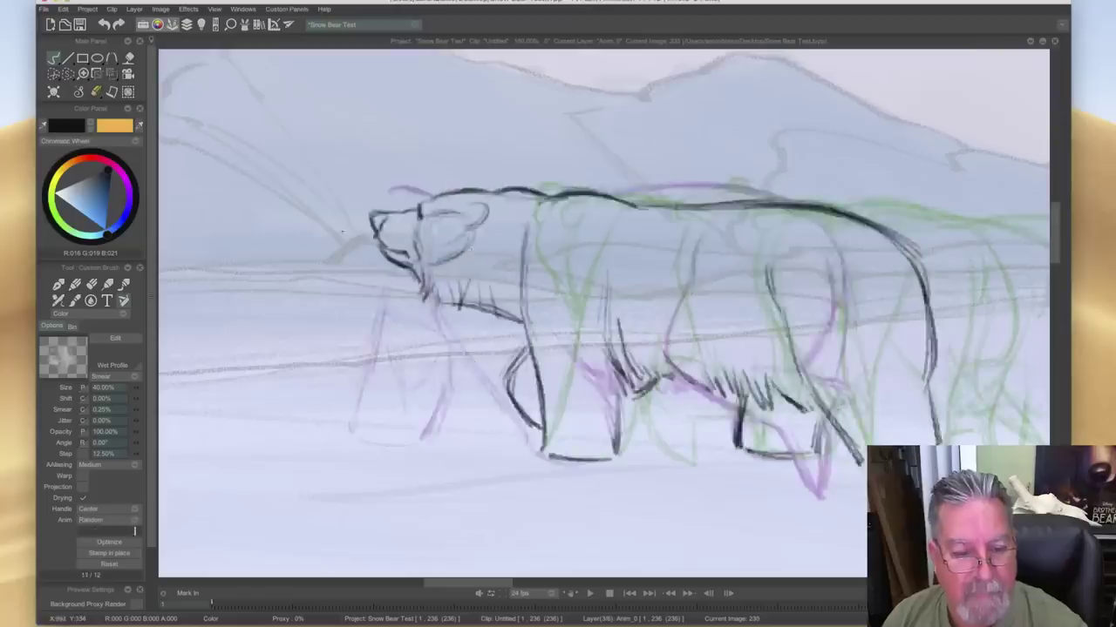
key(Right)
mouse_move(384, 193)
mouse_down()
mouse_move(424, 185)
mouse_move(329, 192)
mouse_up()
key(Left)
key(Right)
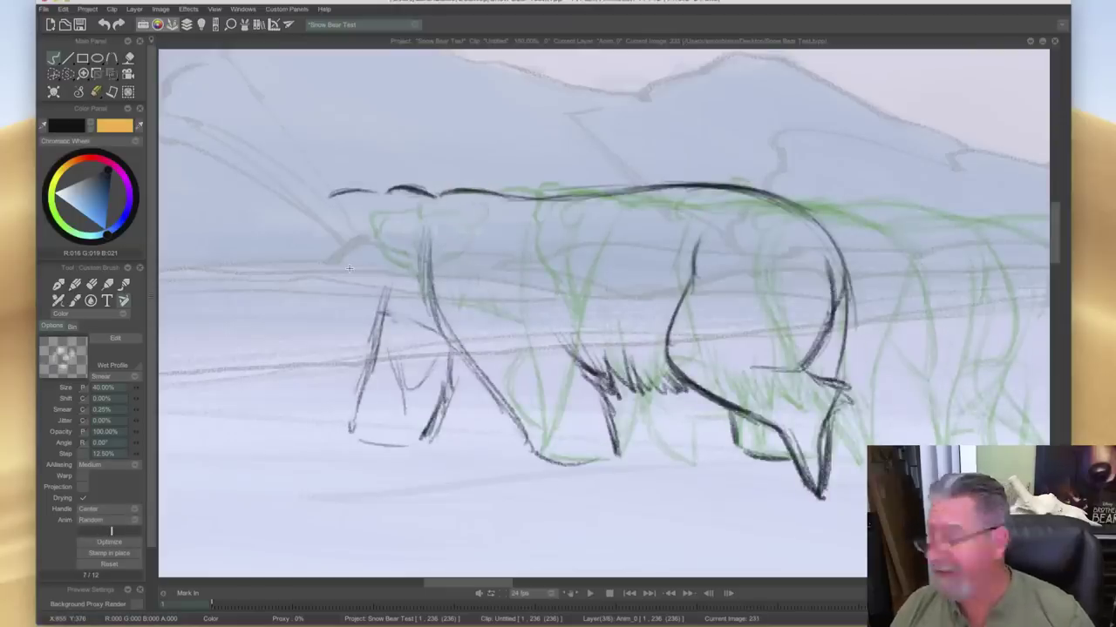
- Add the ear and extend the forehead slope into the muzzle bridge, checking the head against the previous pose
mouse_move(388, 199)
mouse_down()
mouse_move(406, 210)
mouse_move(315, 202)
mouse_up()
key(Left)
key(Right)
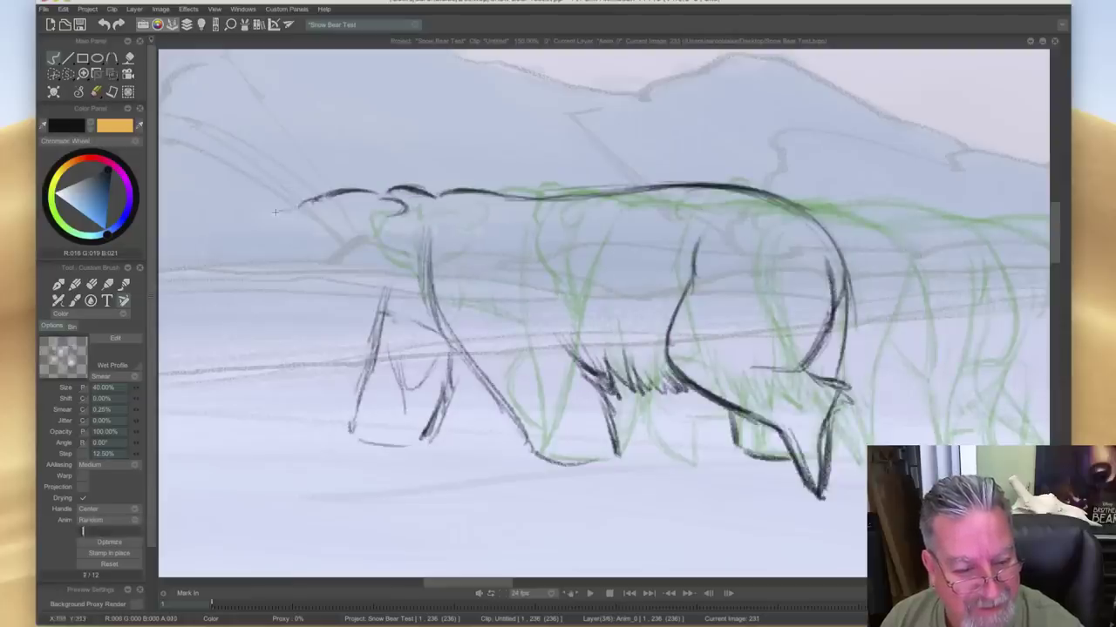
drag(276, 212, 255, 215)
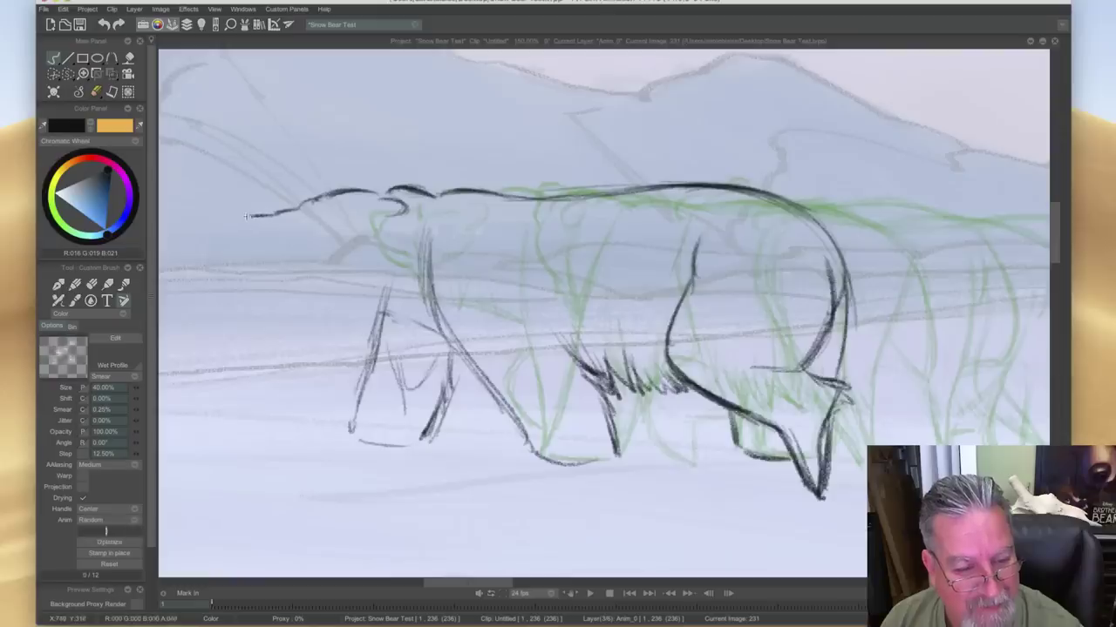
key(Left)
key(Right)
key(Left)
key(Right)
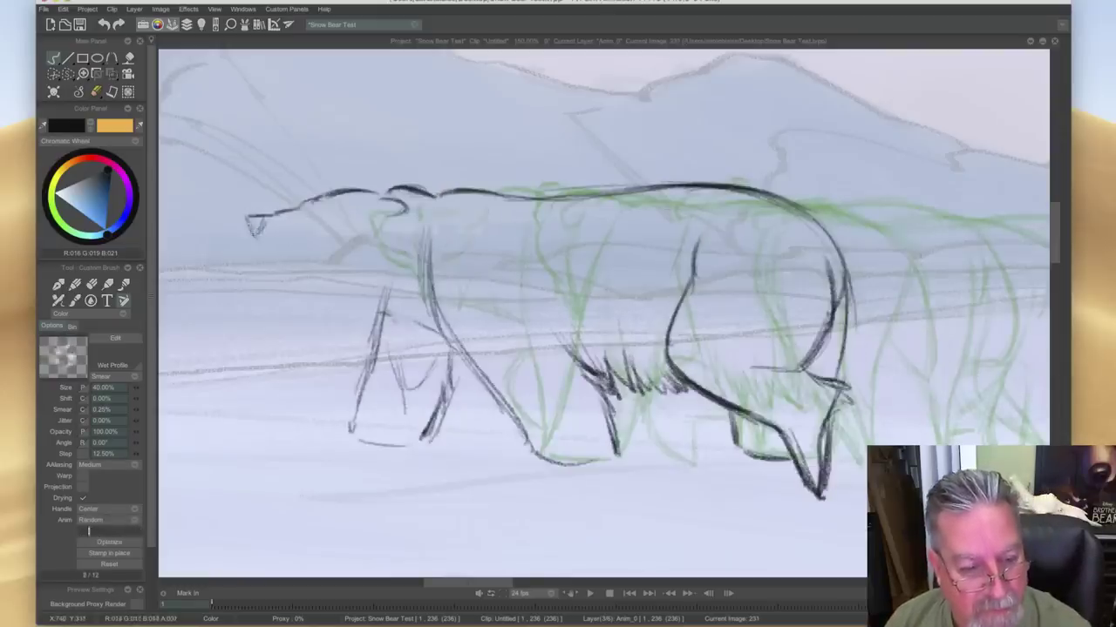
- Draw the nose tip and the mouth line below the muzzle, and compare them with the previous pose
drag(251, 218, 254, 245)
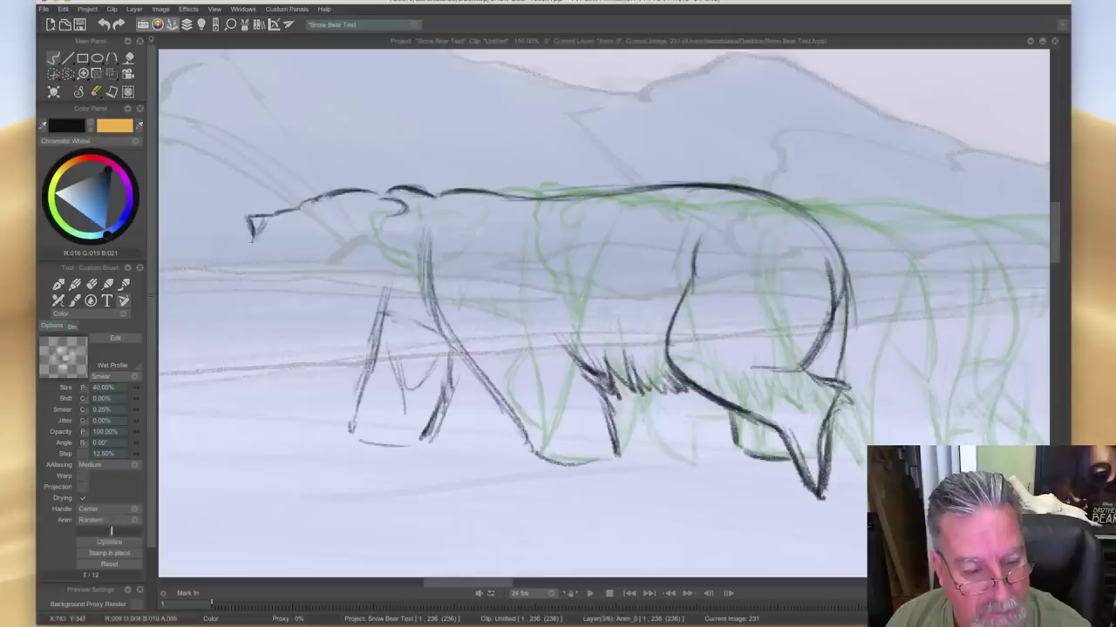
mouse_move(292, 253)
mouse_down()
mouse_move(257, 248)
mouse_move(279, 253)
mouse_move(260, 249)
mouse_move(294, 270)
mouse_up()
mouse_move(253, 239)
mouse_down()
mouse_move(296, 269)
mouse_move(264, 250)
mouse_up()
key(Left)
key(Right)
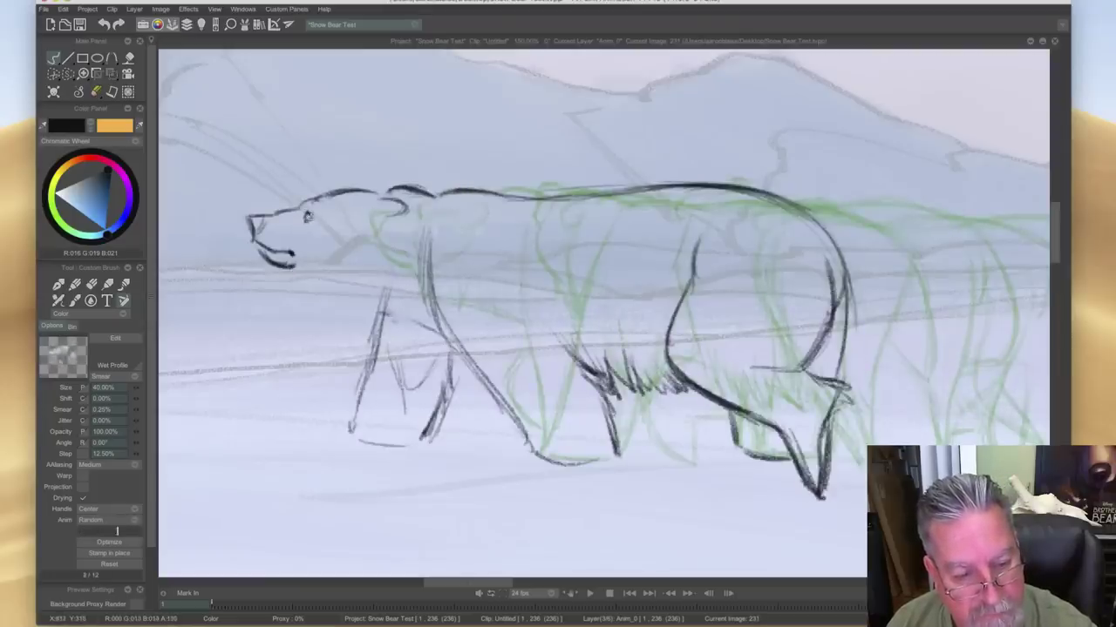
- Draw the eye and brow, sketch the chin curving into the throat, and compare the head with the previous pose
mouse_move(307, 218)
mouse_down()
mouse_move(319, 210)
mouse_move(301, 207)
mouse_up()
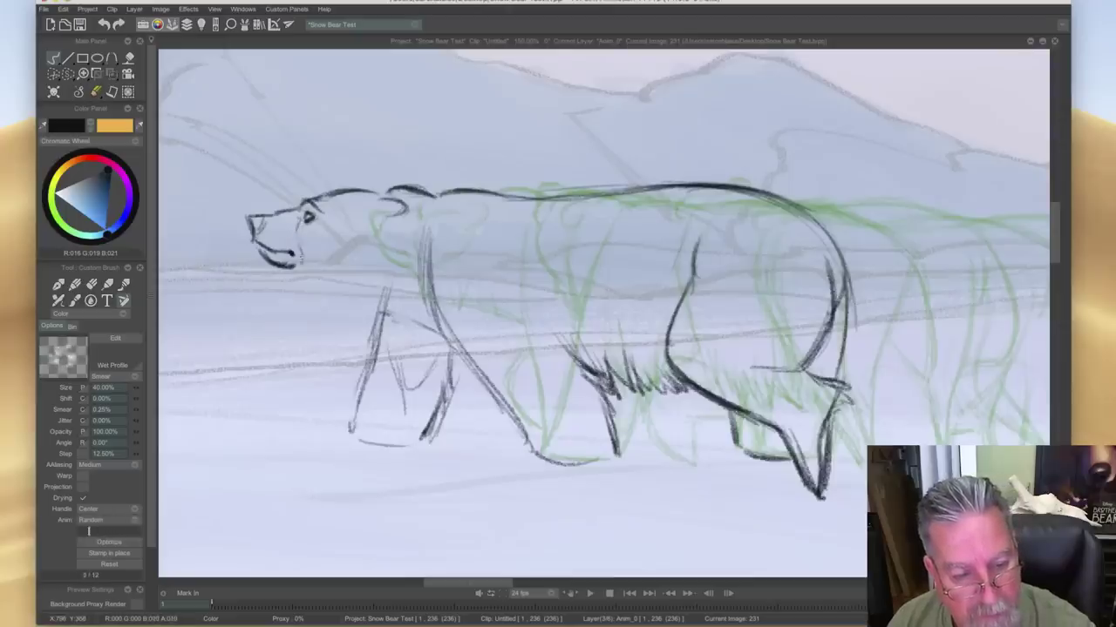
drag(290, 266, 315, 294)
key(Left)
key(Right)
key(Left)
key(Right)
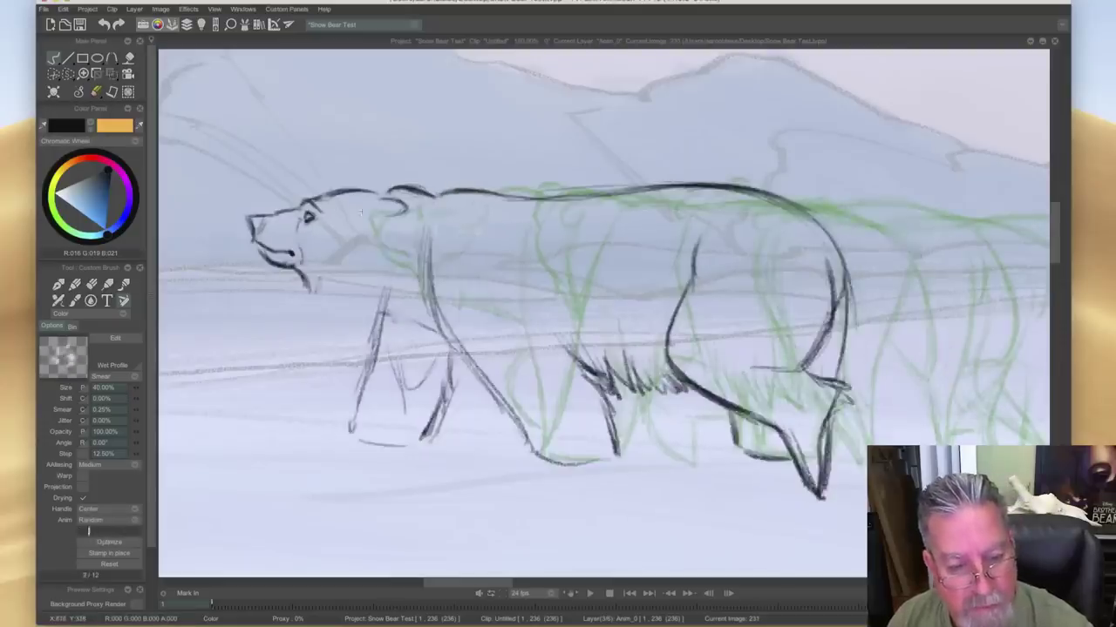
- Sketch the rounded cheek contour from the ear down to the jaw and check it against the previous pose
drag(371, 246, 338, 267)
drag(374, 210, 325, 217)
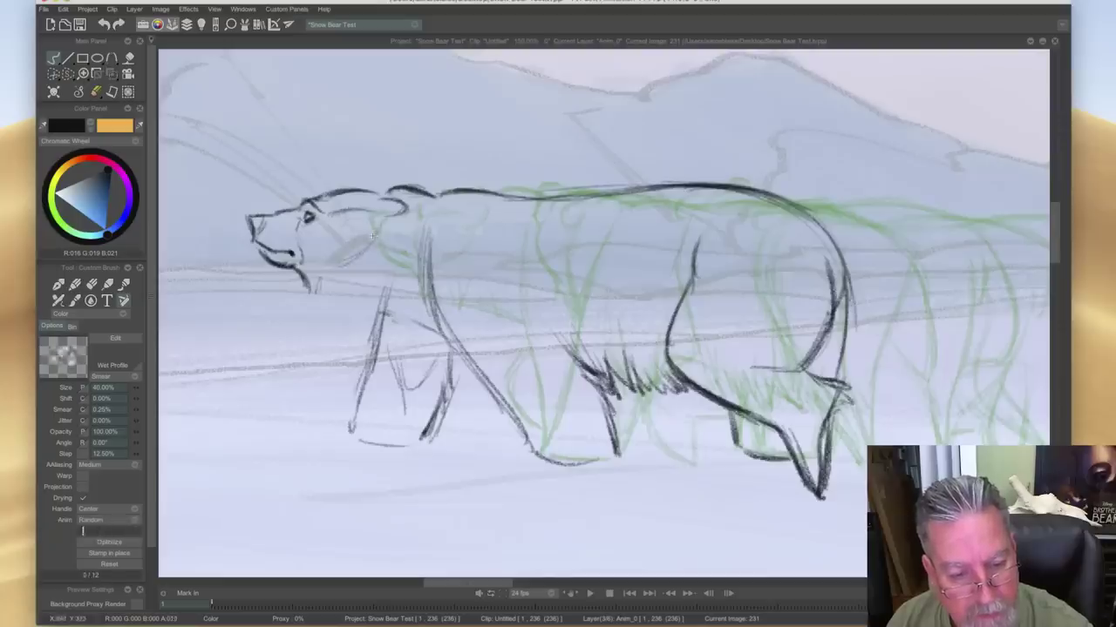
drag(364, 248, 342, 259)
key(Left)
key(Right)
key(Left)
key(Right)
- Add a facial contour below the eye toward the mouth corner and compare the face with the previous pose
drag(310, 230, 305, 254)
key(Left)
key(Right)
key(Left)
key(Right)
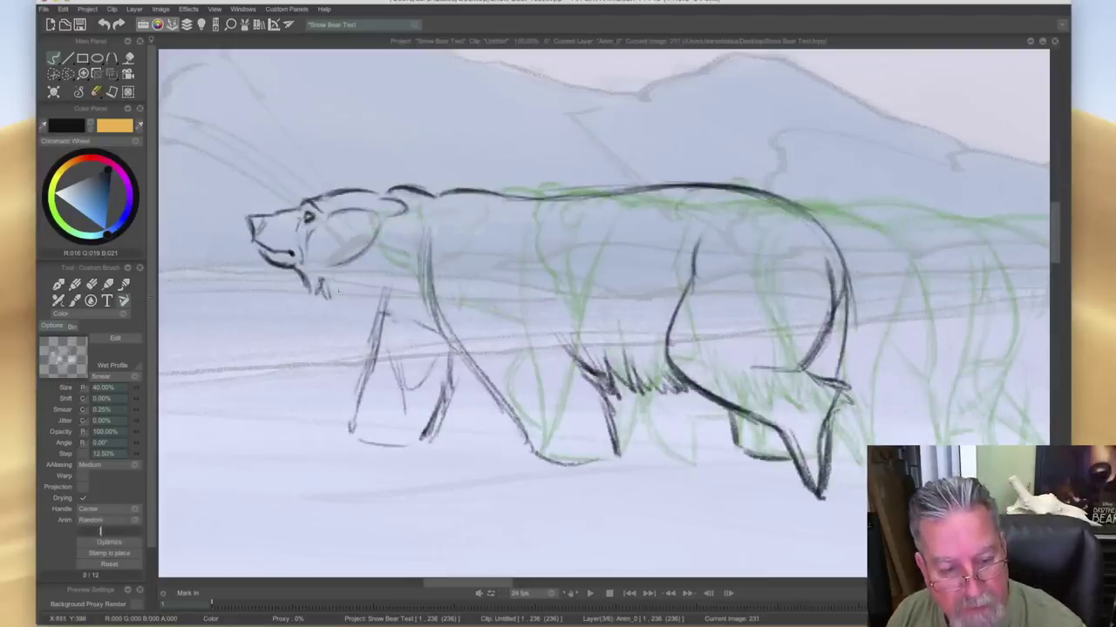
- Sketch the furry throat line back to the chest and darken the far foreleg's front and rear edges
mouse_move(356, 293)
mouse_down()
mouse_move(412, 323)
mouse_move(392, 319)
mouse_move(375, 358)
mouse_up()
drag(379, 319, 354, 420)
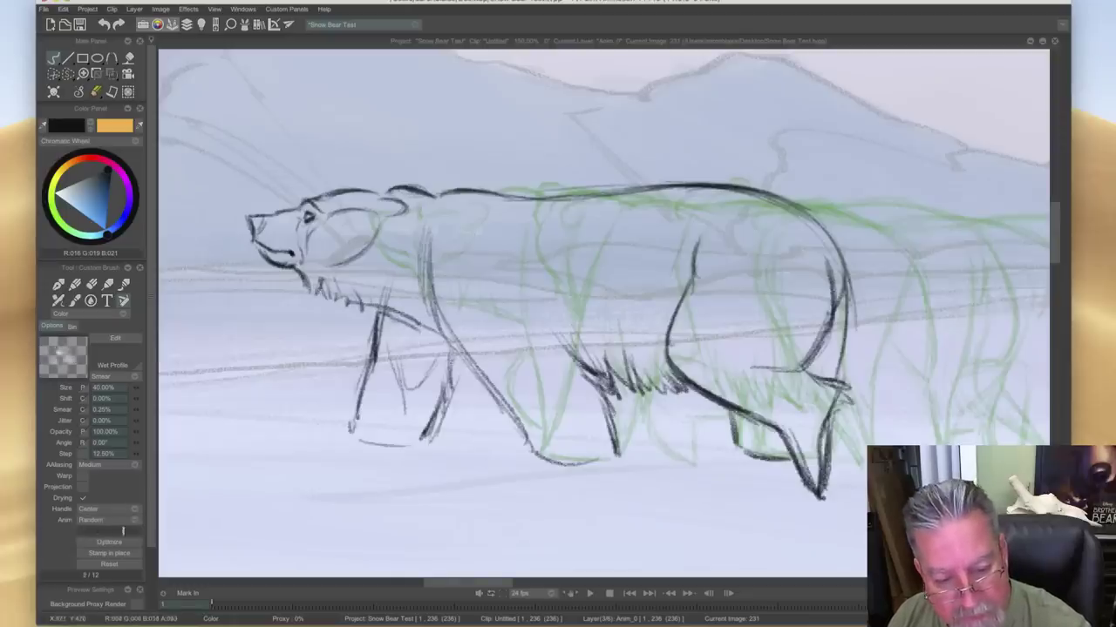
drag(453, 361, 437, 413)
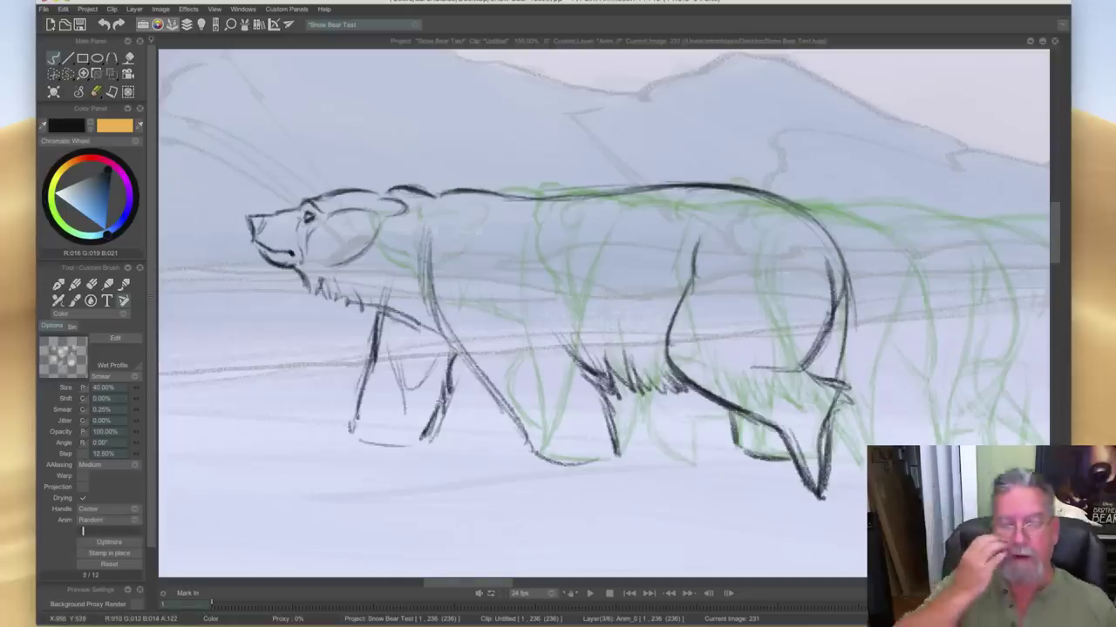
- Darken the near shoulder's front contour, erase the stray lines ahead of it, and compare with the previous pose
mouse_move(433, 223)
mouse_down()
mouse_move(432, 284)
mouse_move(446, 314)
mouse_up()
key(Left)
key(Right)
key(e)
drag(423, 241, 423, 299)
key(Left)
key(Right)
key(Left)
key(Right)
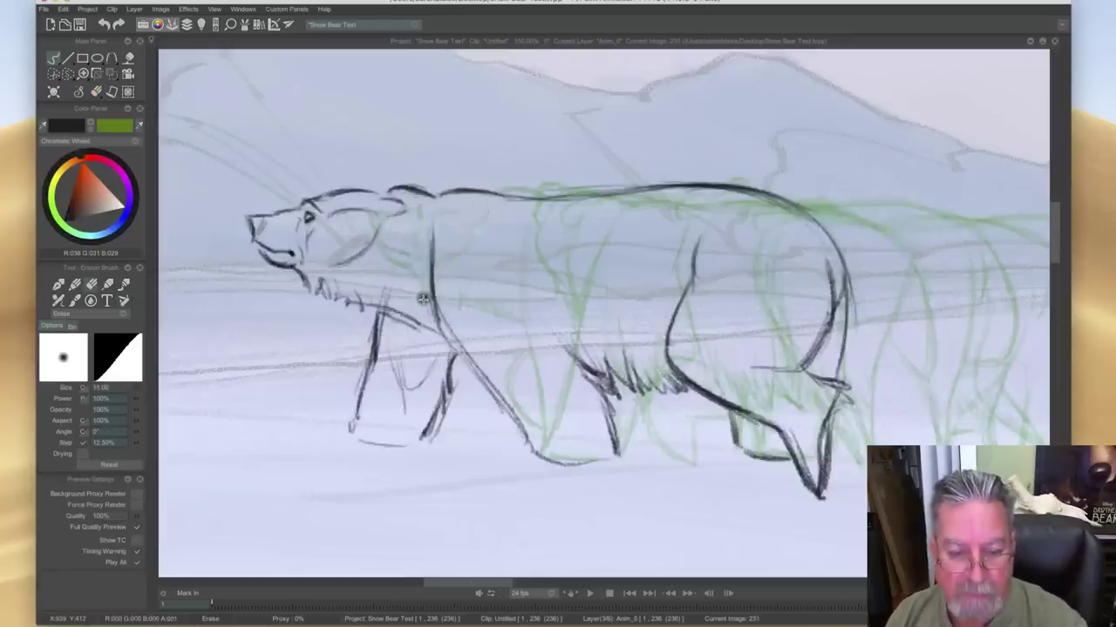
- Draw the near foreleg's back contour down to the elbow and darken the leg's front edge
key(b)
mouse_move(530, 274)
mouse_down()
mouse_move(539, 324)
mouse_move(571, 353)
mouse_up()
drag(557, 335, 590, 371)
drag(445, 328, 512, 406)
drag(463, 358, 522, 423)
key(Left)
key(Right)
- Strengthen the near foreleg's rear edge below the elbow, compare it with the previous pose, and darken its front edge
drag(586, 375, 608, 416)
drag(542, 355, 568, 363)
key(Left)
key(Right)
key(Left)
key(Right)
key(Left)
key(Right)
drag(431, 326, 495, 403)
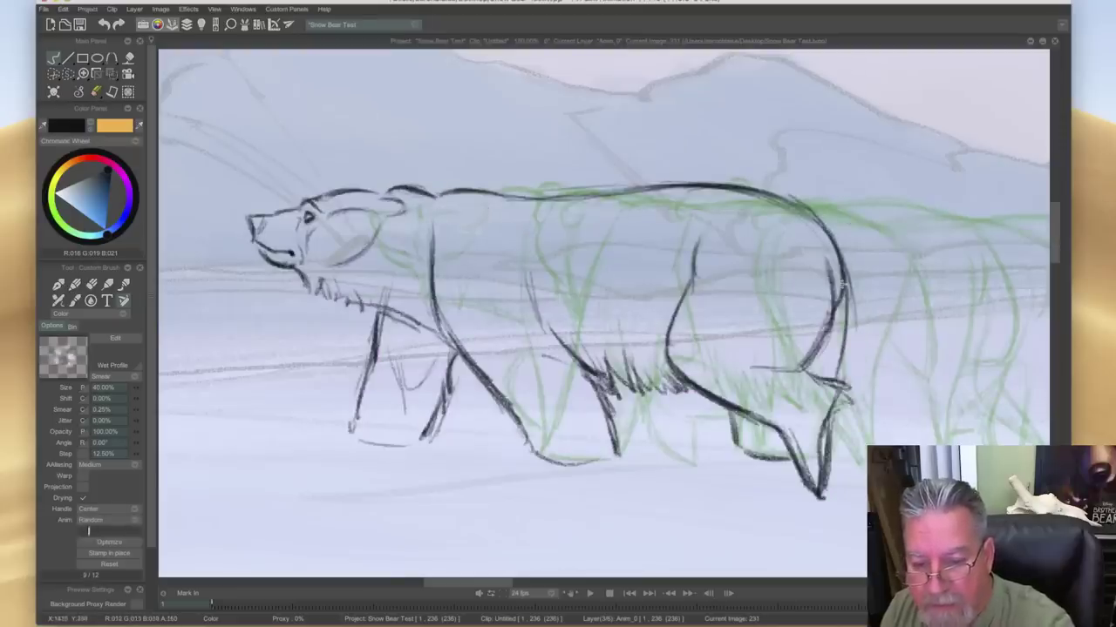
- Strengthen the bear's rear haunch contour and the inner thigh line, checking them against the previous pose
drag(841, 295, 842, 366)
key(Left)
key(Right)
mouse_move(828, 325)
mouse_down()
mouse_move(800, 373)
mouse_move(790, 370)
mouse_up()
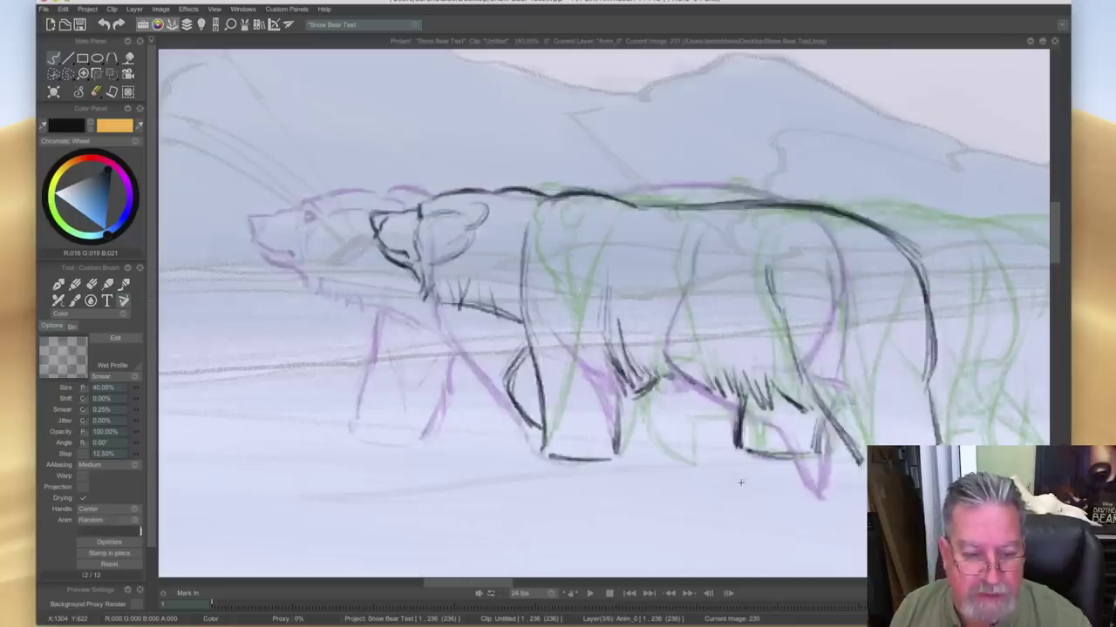
- Thicken the fur under the jaw, darken the far foreleg's front edge, and compare with the previous pose
mouse_move(307, 295)
mouse_down()
mouse_move(352, 277)
mouse_move(410, 186)
mouse_move(520, 199)
mouse_move(784, 193)
mouse_up()
drag(377, 322, 351, 430)
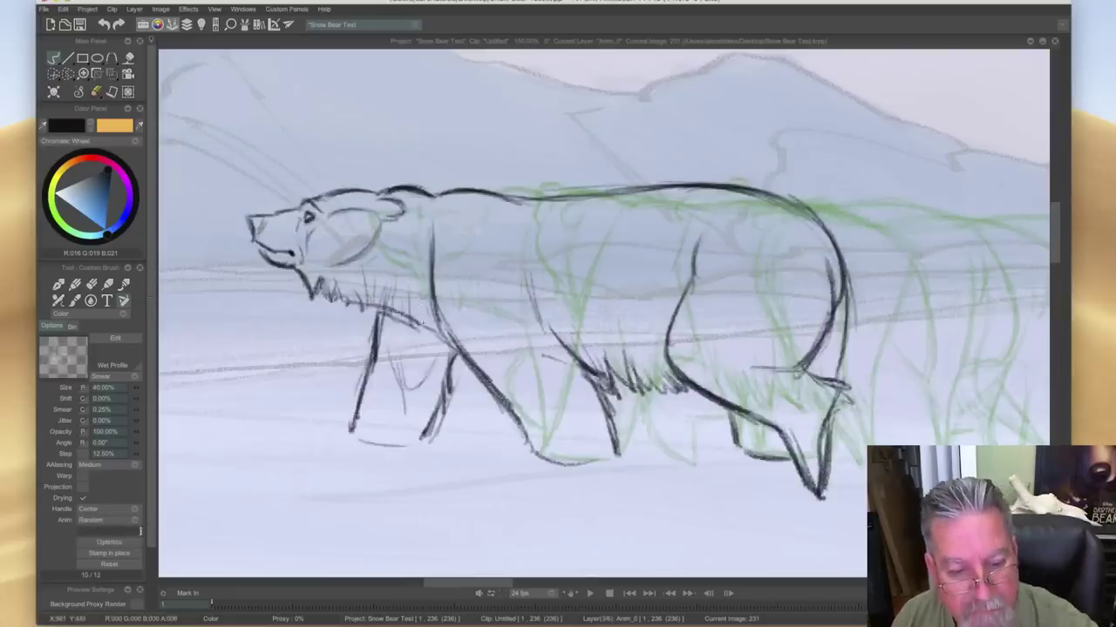
key(Right)
key(Right)
key(Left)
key(Right)
key(Left)
key(Right)
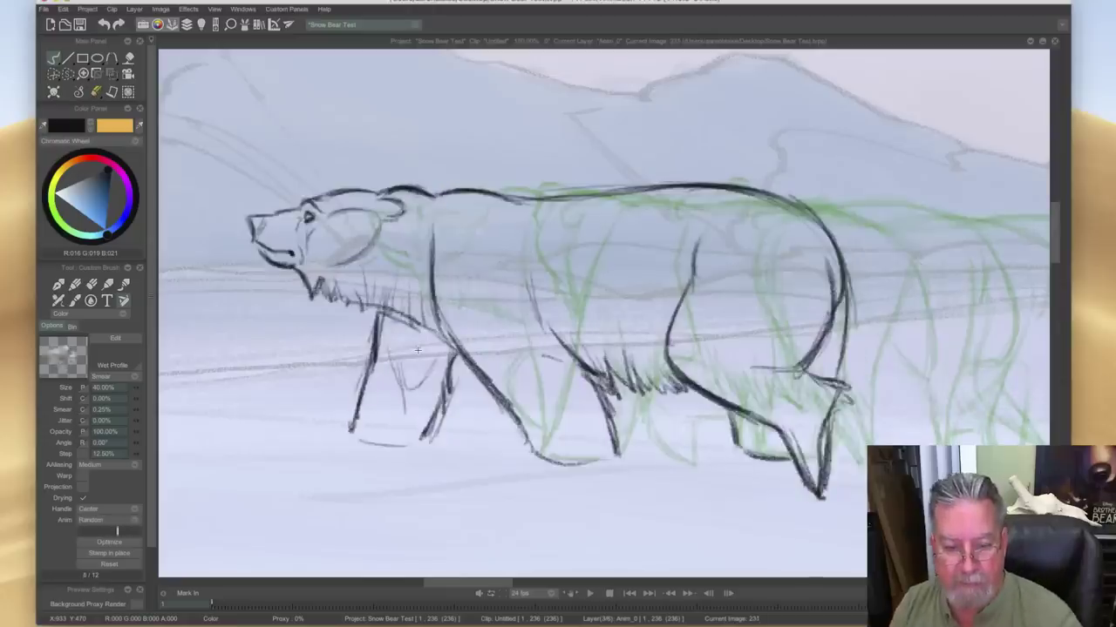
- Reinforce the sole line of the near forefoot and compare it with the previous pose
drag(602, 459, 540, 454)
key(Left)
key(Right)
key(Left)
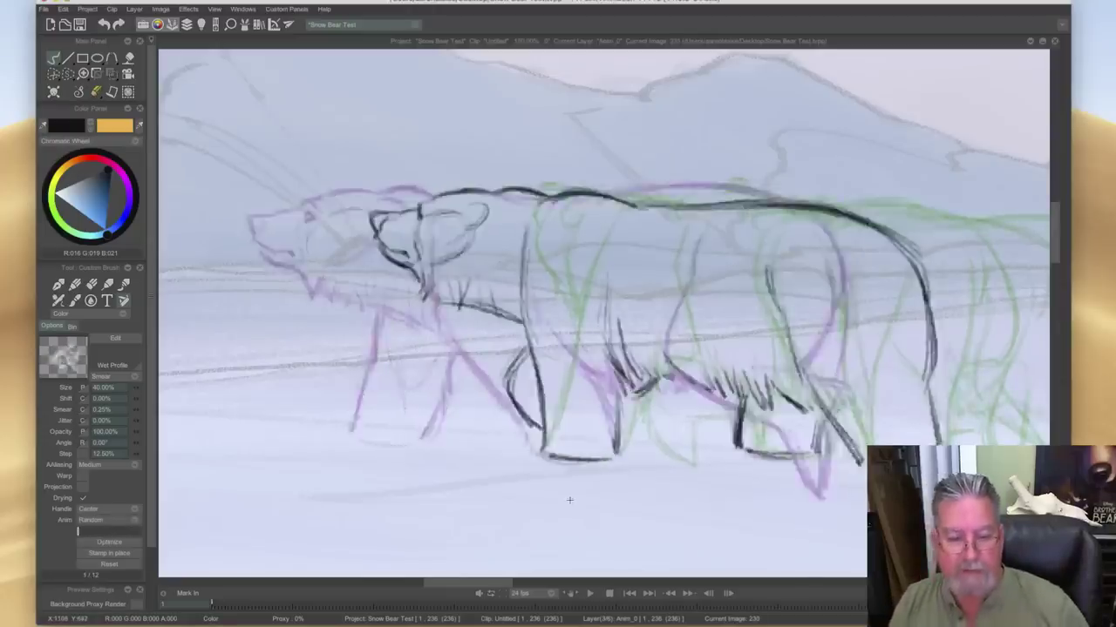
key(Right)
- Darken the front and rear edges of the near foreleg down to the foot, comparing them with the previous pose
drag(502, 395, 532, 451)
drag(591, 381, 613, 454)
key(Left)
key(Right)
key(Left)
key(Right)
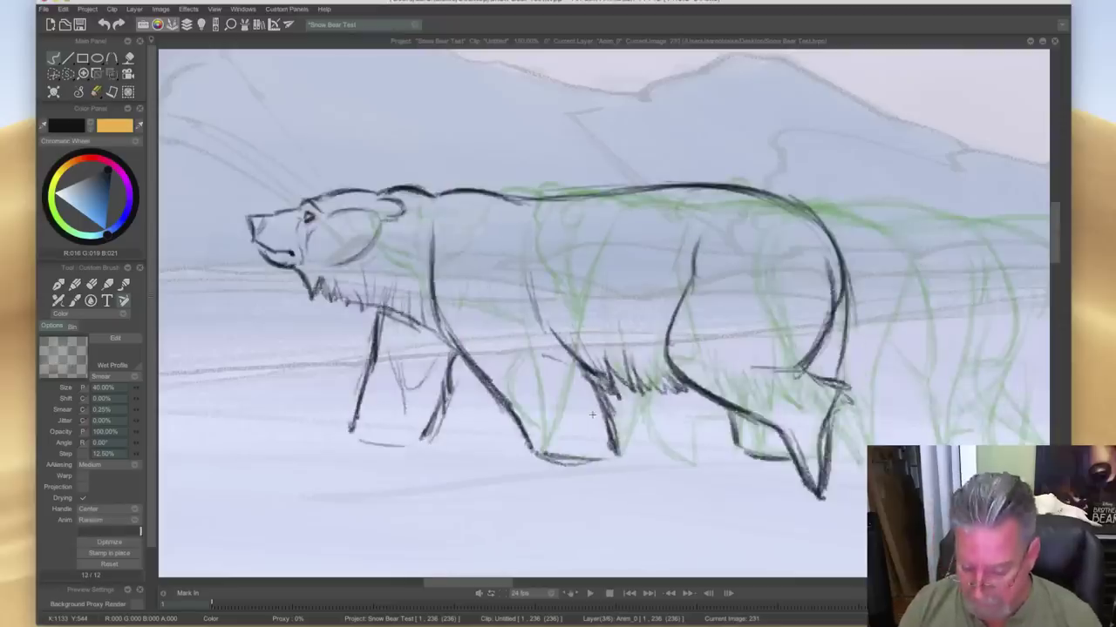
- Add a blank drawing at frame 237 on the Anim_0 layer and extend its hold to frame 242
key(Tab)
key(Left)
drag(961, 562, 723, 562)
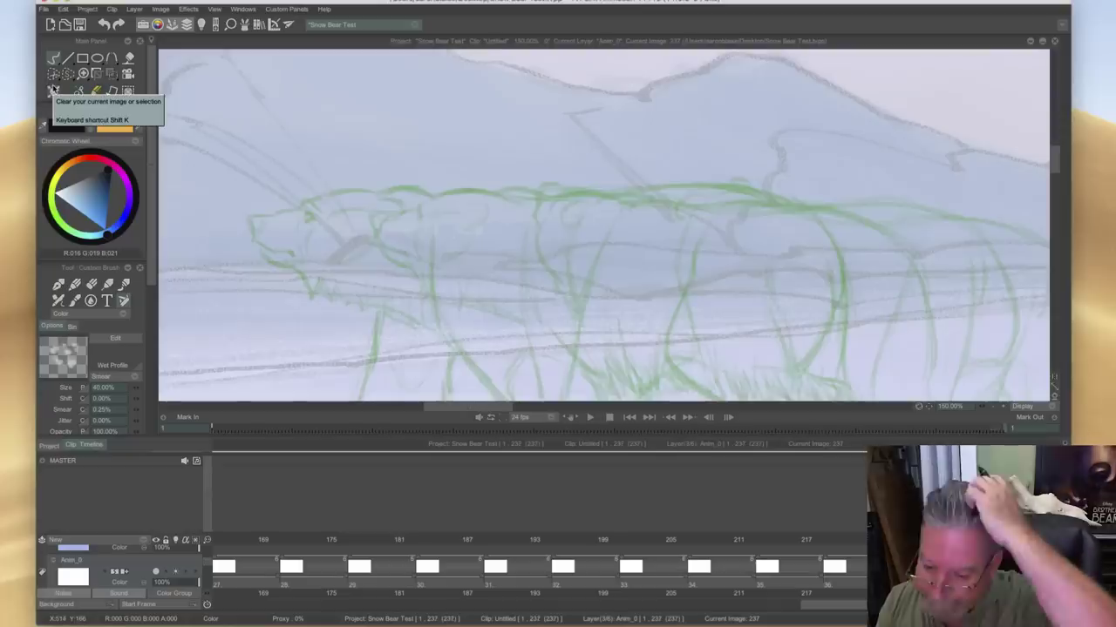
drag(1036, 579, 1066, 579)
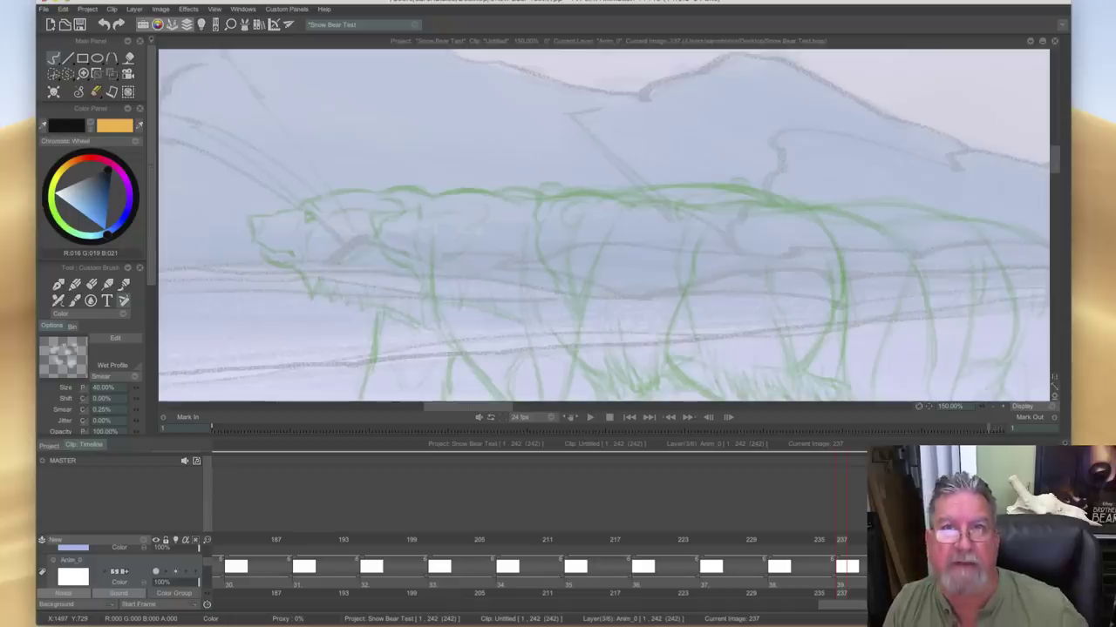
key(Tab)
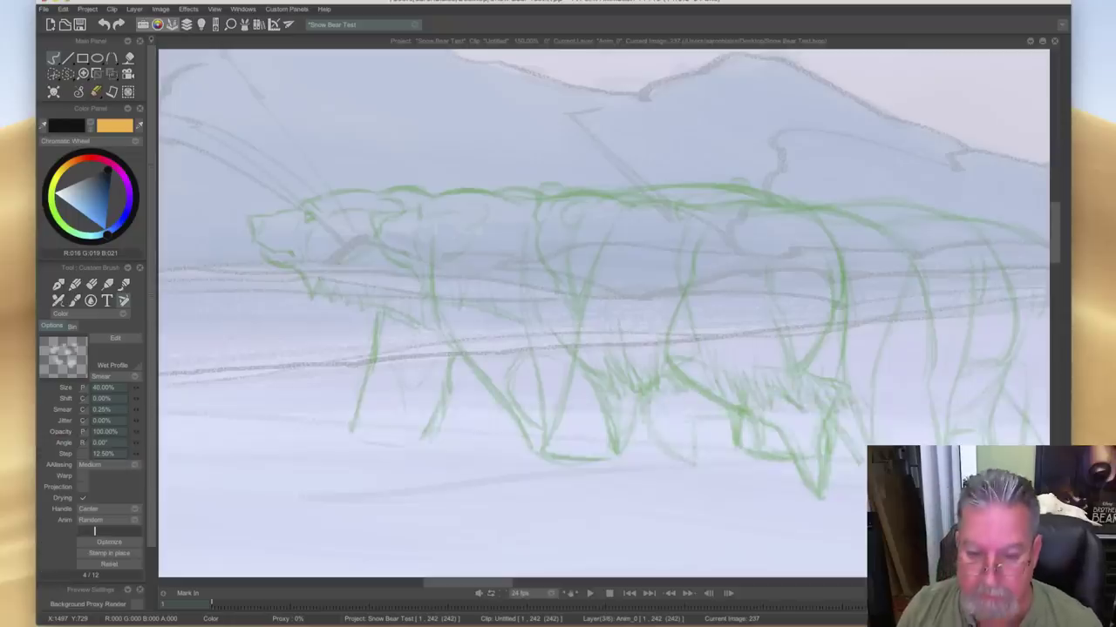
- Sketch the shoulder hump of the new pose slightly above the onion-skinned back line, comparing it with the previous pose
key(Left)
key(Right)
key(Left)
key(Right)
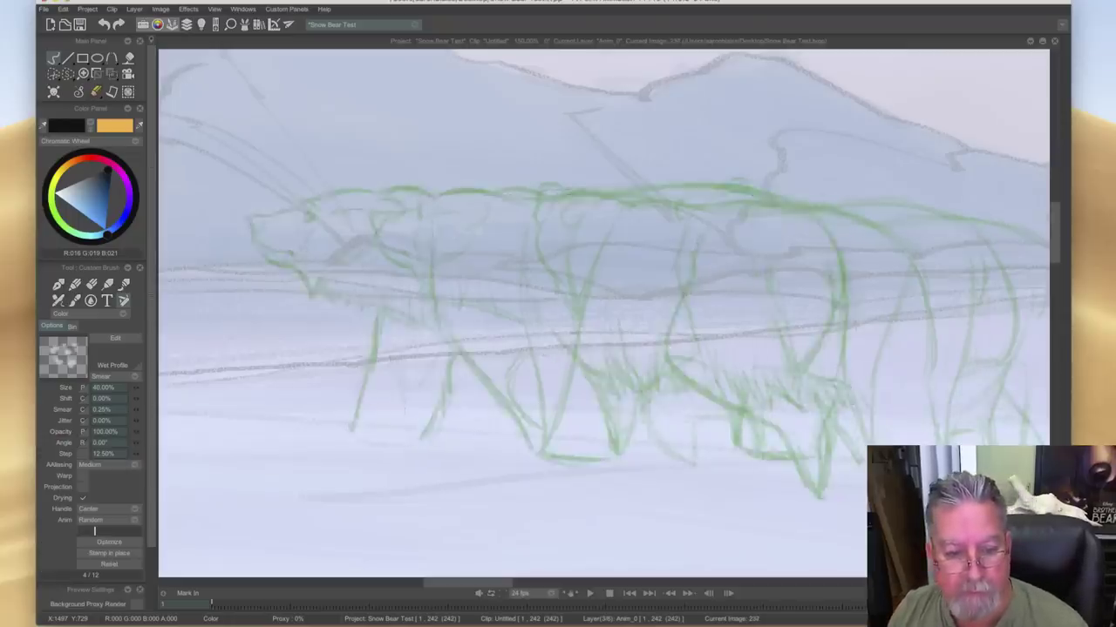
drag(364, 178, 405, 182)
mouse_move(361, 183)
mouse_down()
mouse_move(422, 186)
mouse_move(355, 180)
mouse_move(421, 188)
mouse_move(405, 185)
mouse_up()
key(Left)
key(Right)
key(Left)
key(Right)
- Clean up the shoulder hump with the eraser and draw a light vertical guide line below the head area
key(e)
key(Left)
key(Right)
key(b)
key(Left)
key(Right)
drag(329, 266, 328, 319)
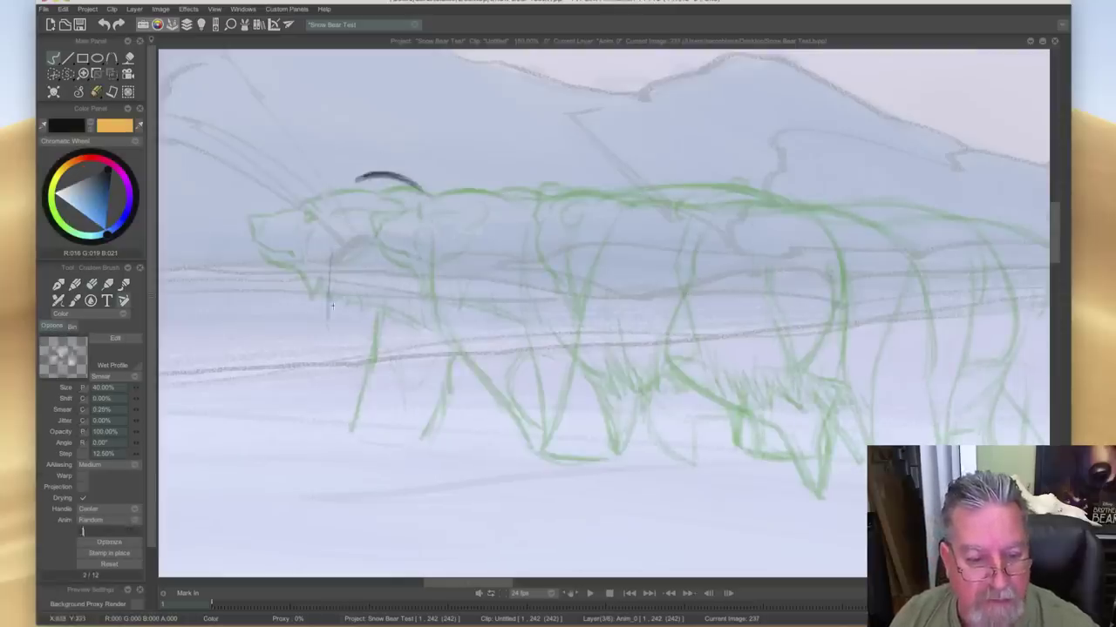
- Compare with the previous pose and lightly mark the top of the head just ahead of the shoulder hump
key(Left)
key(Right)
key(Left)
key(Right)
key(Left)
key(Right)
drag(343, 174, 352, 180)
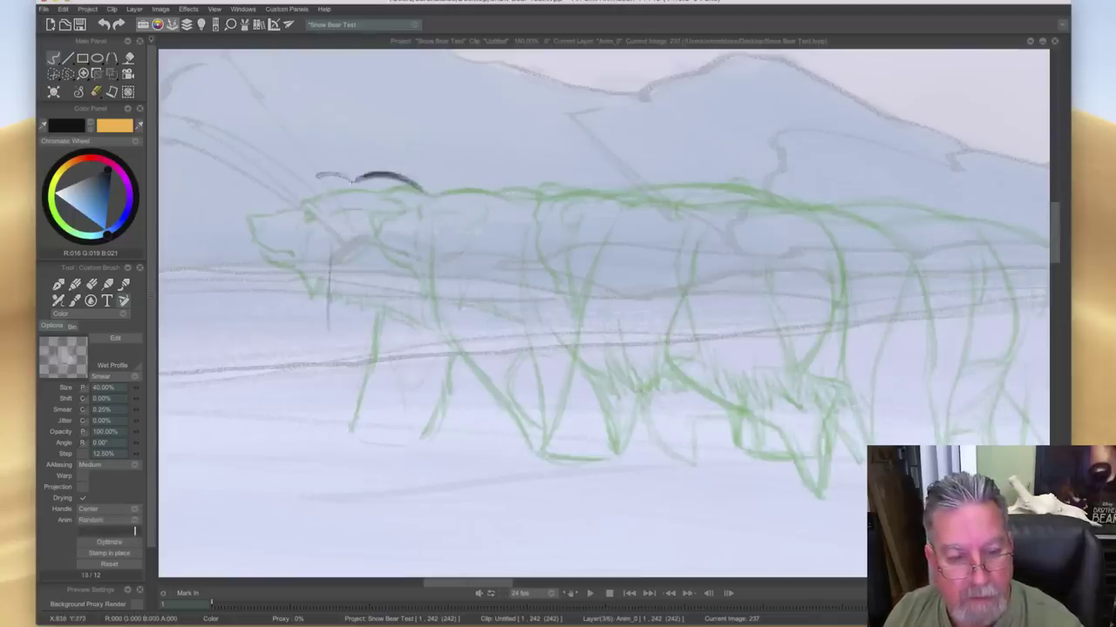
- Draw the back line from the shoulder hump to the start of the rump and darken it
drag(419, 186, 621, 185)
key(Left)
key(Right)
drag(686, 201, 562, 194)
mouse_move(427, 191)
mouse_down()
mouse_move(597, 195)
mouse_move(719, 231)
mouse_move(536, 196)
mouse_up()
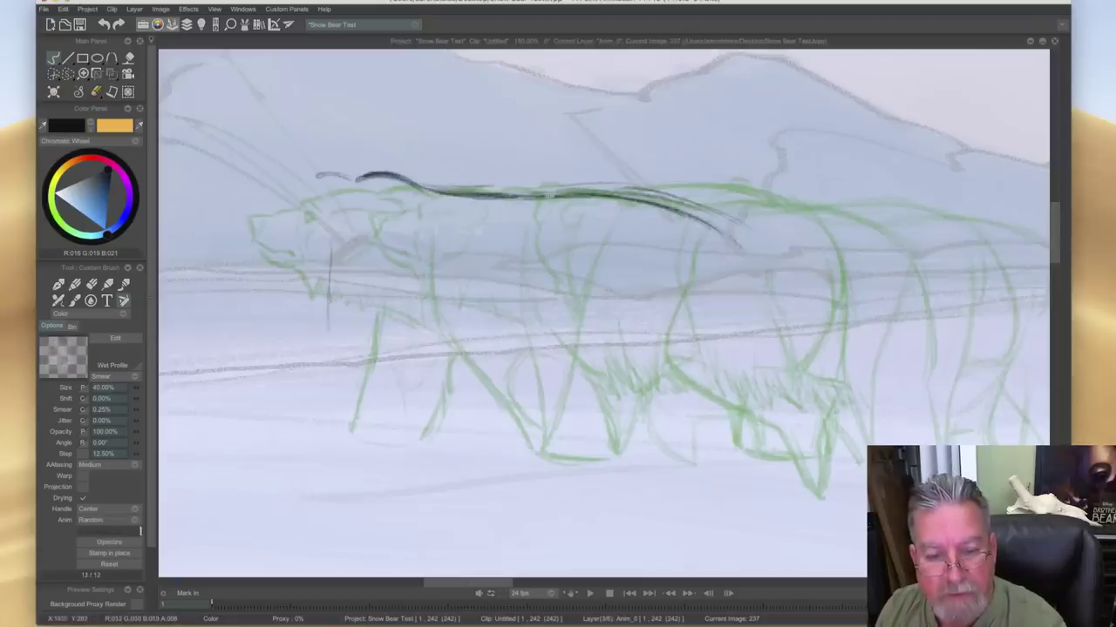
- Erase the stray strokes along the top of the back line and compare it with the previous pose
key(e)
drag(615, 179, 447, 181)
key(Left)
key(Right)
key(Left)
key(Right)
key(Left)
key(Right)
- Darken the rump curve with the brush and compare it with the previous pose
key(b)
mouse_move(722, 231)
mouse_down()
mouse_move(789, 349)
mouse_move(819, 453)
mouse_move(798, 380)
mouse_move(704, 218)
mouse_move(614, 196)
mouse_up()
key(Right)
key(Left)
key(Right)
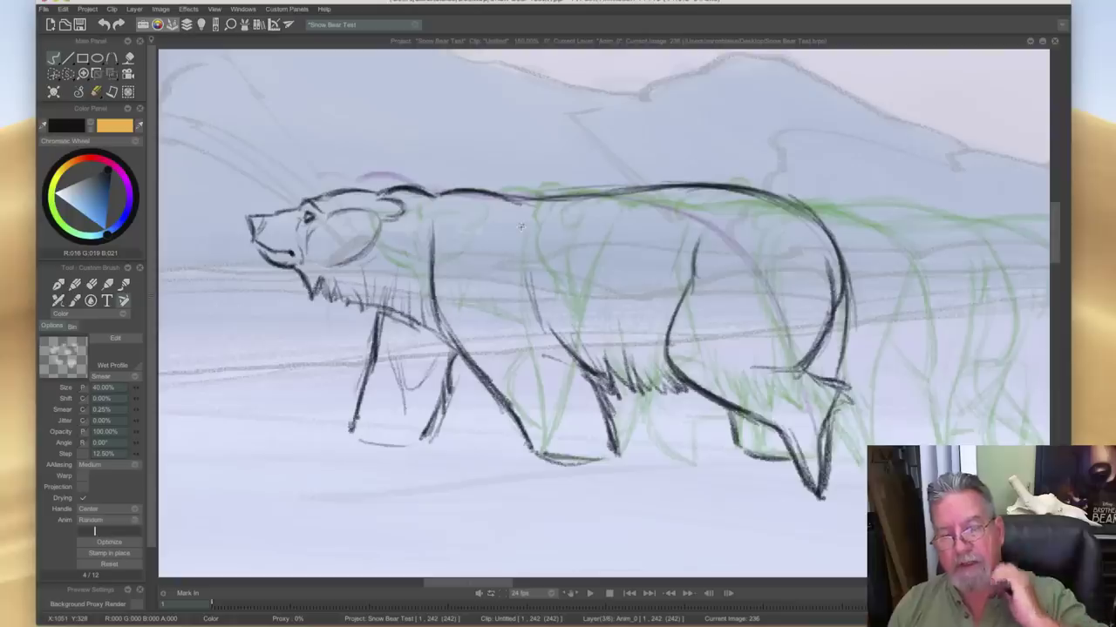
- Draw the near hind leg's front edge from the thigh down to the foot, checking it against the previous pose
key(Left)
key(Right)
key(Left)
key(Right)
key(Left)
drag(597, 277, 600, 256)
drag(589, 309, 569, 378)
key(Right)
key(Left)
mouse_move(591, 298)
mouse_down()
mouse_move(558, 376)
mouse_move(545, 455)
mouse_up()
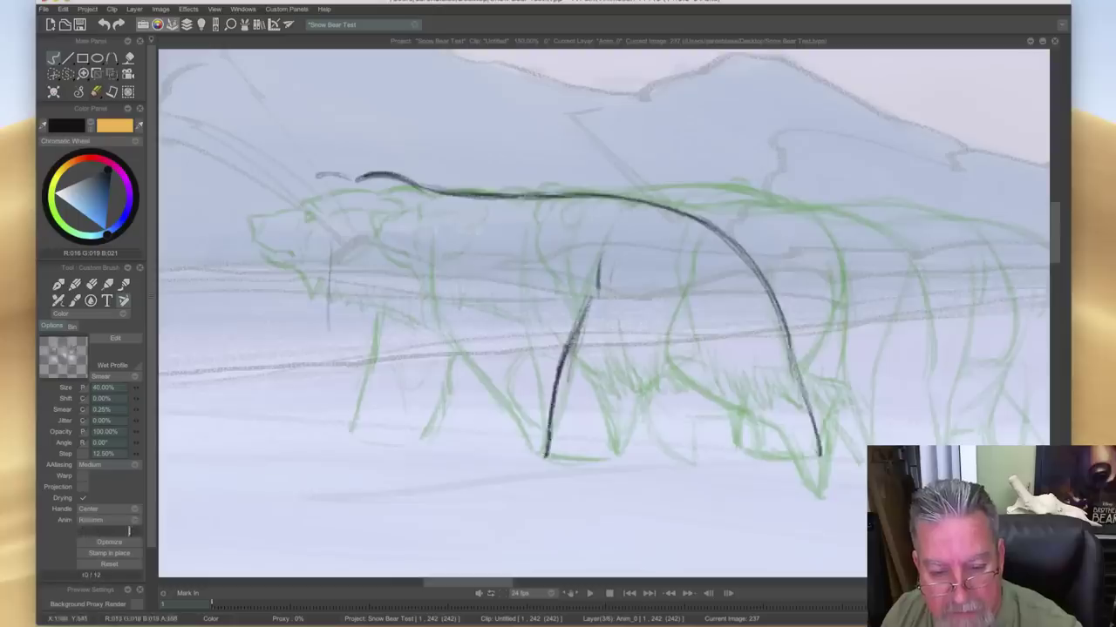
key(Right)
key(Left)
- Draw the near hind leg's rear edge down to the heel and compare it with the previous pose
mouse_move(718, 270)
mouse_down()
mouse_move(721, 314)
mouse_move(729, 283)
mouse_move(727, 313)
mouse_move(716, 268)
mouse_move(719, 309)
mouse_move(736, 256)
mouse_move(717, 309)
mouse_move(644, 393)
mouse_move(662, 376)
mouse_move(619, 459)
mouse_up()
key(Right)
key(Left)
key(Right)
key(Left)
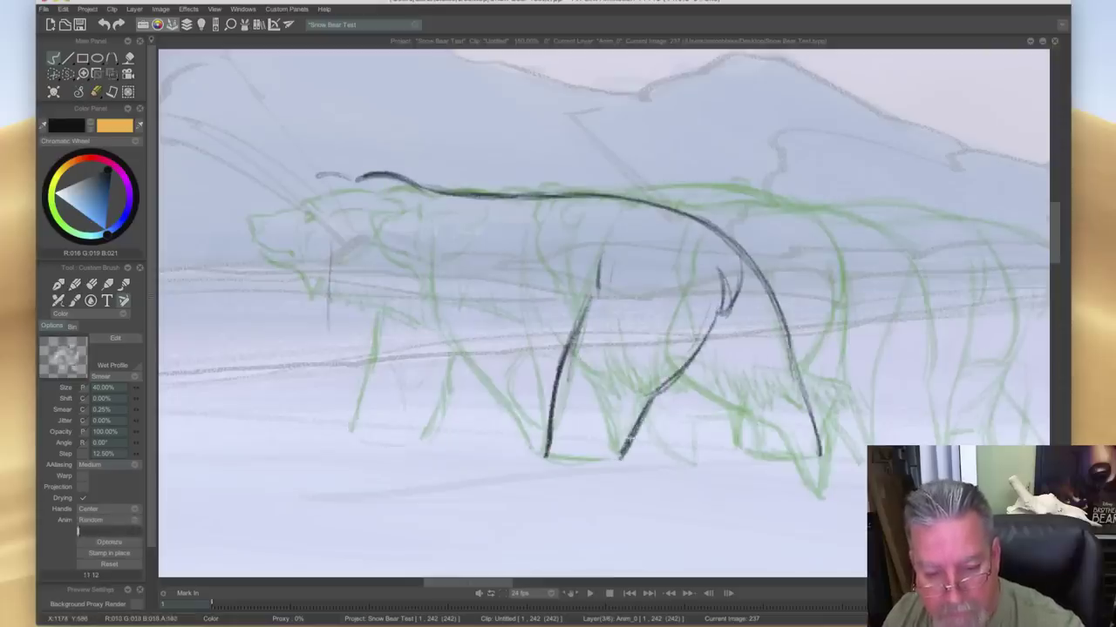
key(Right)
key(Left)
- Draw the trailing hind leg's front edge behind the near leg and compare it with the neighbouring poses
mouse_move(687, 380)
mouse_down()
mouse_move(737, 448)
mouse_move(728, 432)
mouse_up()
key(Right)
key(Left)
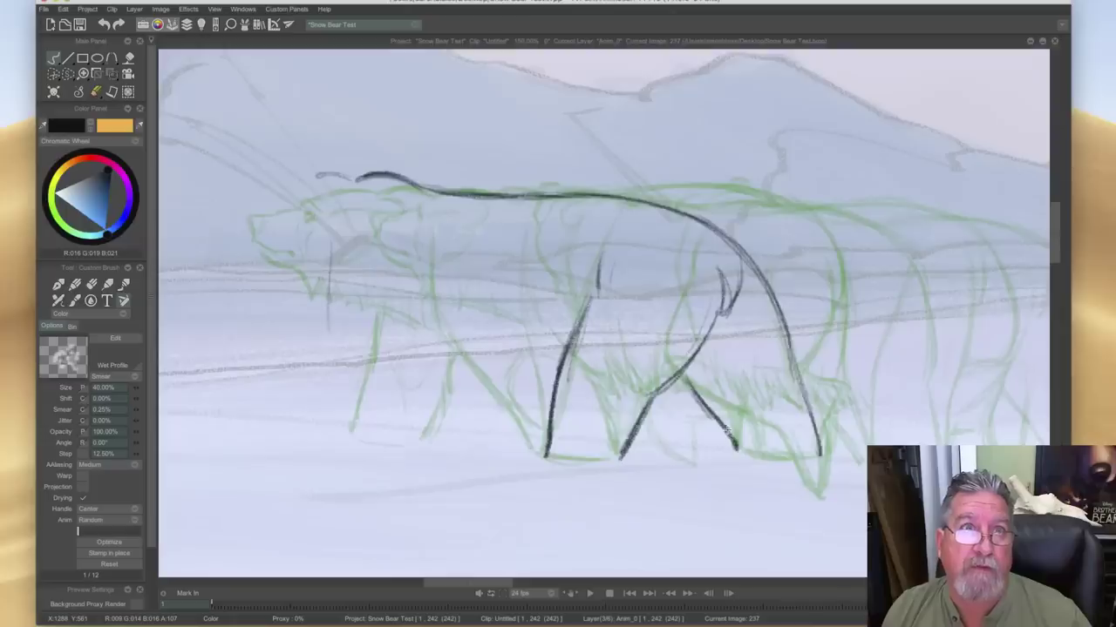
key(Left)
key(Right)
key(Left)
key(Right)
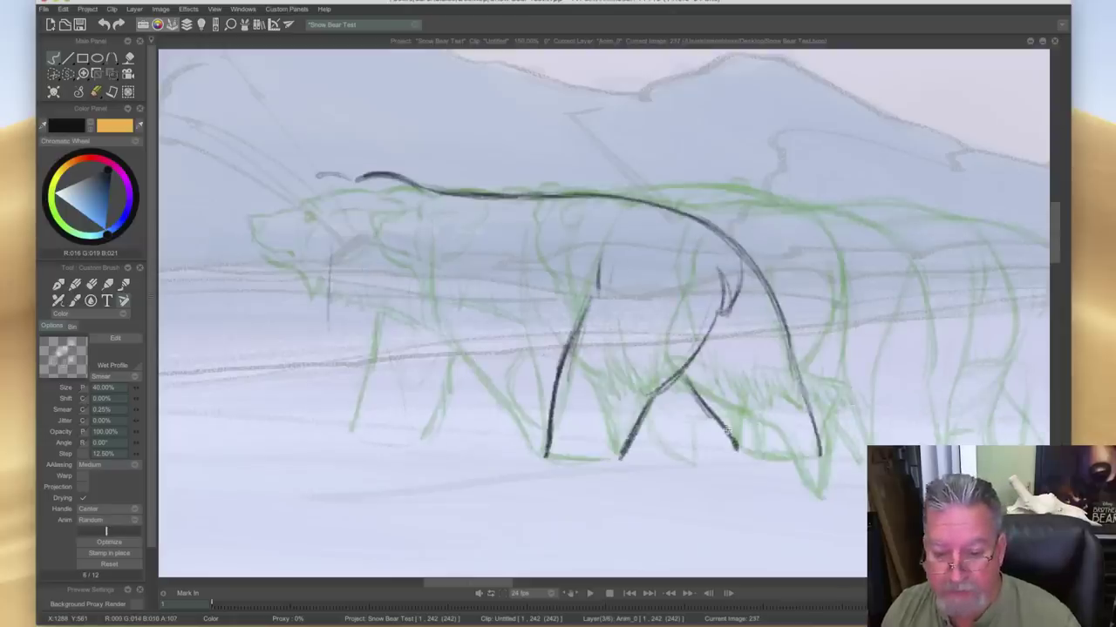
- Darken the trailing hind leg's rear edge up over the rump and strengthen the short curved mark behind the near thigh
drag(791, 371, 819, 449)
drag(800, 393, 820, 452)
mouse_move(791, 365)
mouse_down()
mouse_move(740, 249)
mouse_move(688, 212)
mouse_up()
key(Left)
key(Right)
drag(719, 269, 721, 321)
key(Right)
key(Left)
- Darken the trailing hind leg's front edge, draw the sole of its foot, and compare with the previous pose
mouse_move(679, 376)
mouse_down()
mouse_move(735, 446)
mouse_move(800, 455)
mouse_up()
drag(774, 454, 743, 448)
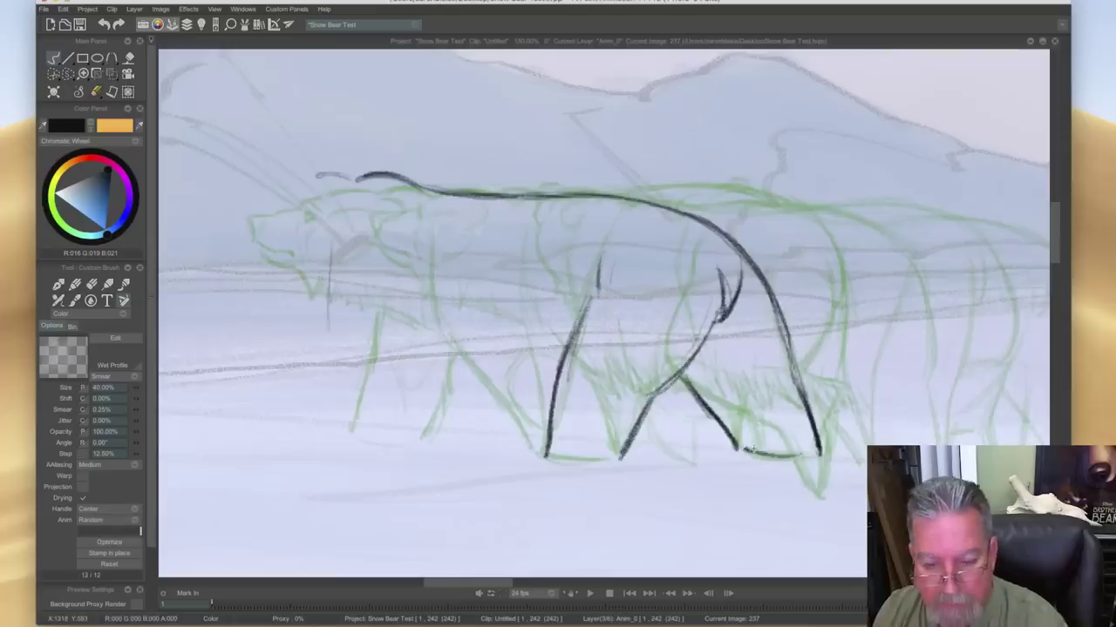
key(Right)
key(Left)
key(Right)
key(Left)
key(Right)
key(Left)
- Draw the near shoulder's front contour down to the top of the foreleg, comparing it with the previous pose
drag(349, 211, 340, 287)
key(Right)
key(Left)
key(Right)
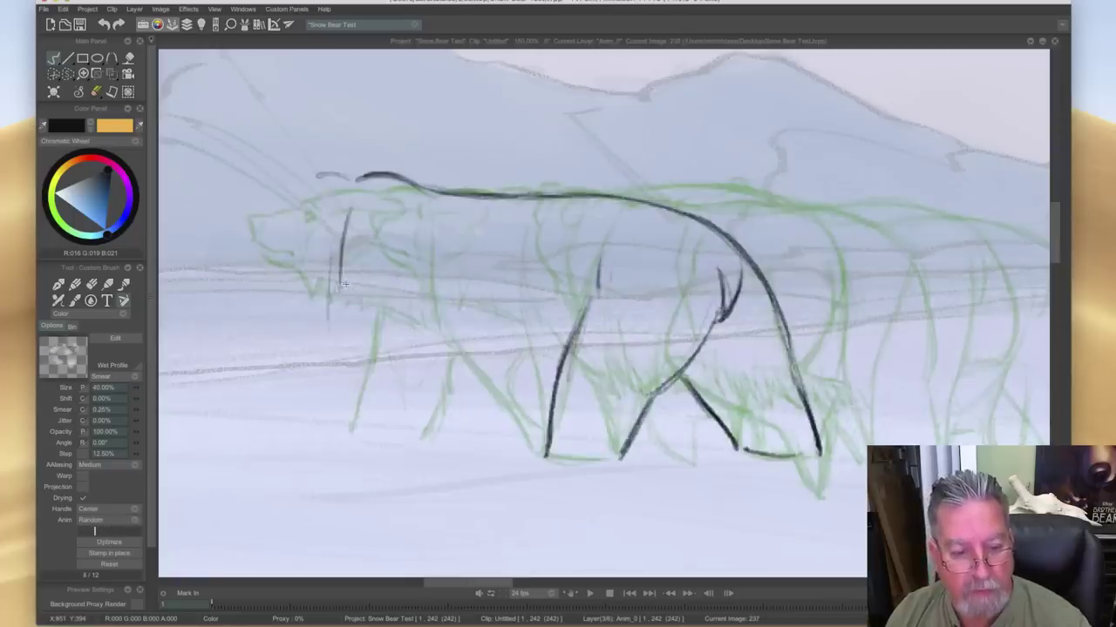
key(Left)
key(Right)
key(Left)
mouse_move(349, 213)
mouse_down()
mouse_move(343, 318)
mouse_move(379, 349)
mouse_up()
key(Right)
key(Left)
- Draw the near foreleg's rear contour down to the elbow, add fur strokes at its tip, and compare poses
drag(449, 303, 468, 366)
drag(454, 319, 468, 381)
key(Right)
key(Left)
mouse_move(459, 333)
mouse_down()
mouse_move(481, 378)
mouse_move(475, 401)
mouse_move(443, 408)
mouse_up()
key(Right)
key(Left)
- Sketch the lifted near foreleg's upper edge, curved front, hanging paw and underside, and compare with the previous pose
mouse_move(335, 370)
mouse_down()
mouse_move(370, 348)
mouse_move(328, 364)
mouse_up()
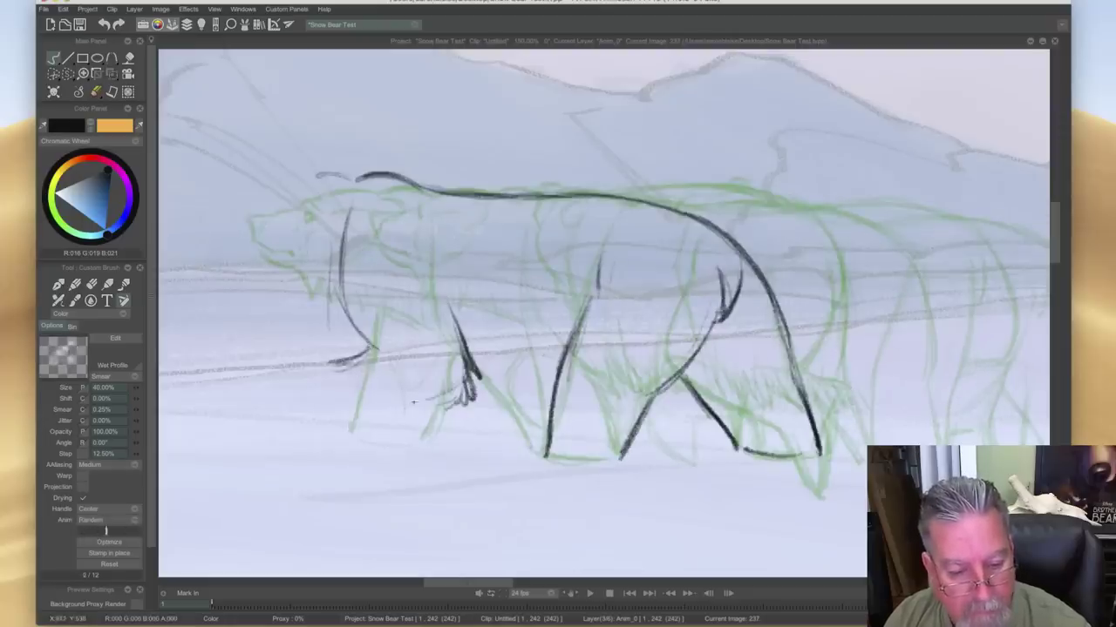
drag(331, 364, 362, 353)
key(Right)
key(Left)
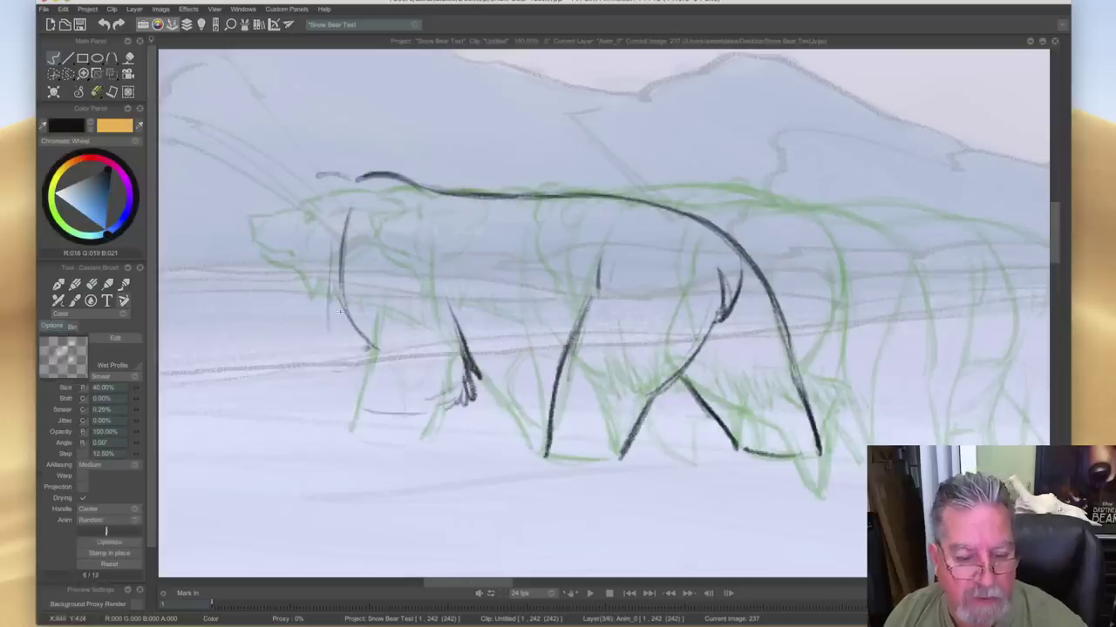
mouse_move(339, 351)
mouse_down()
mouse_move(359, 347)
mouse_move(320, 362)
mouse_move(327, 422)
mouse_move(378, 448)
mouse_up()
drag(329, 413, 380, 451)
drag(434, 409, 368, 415)
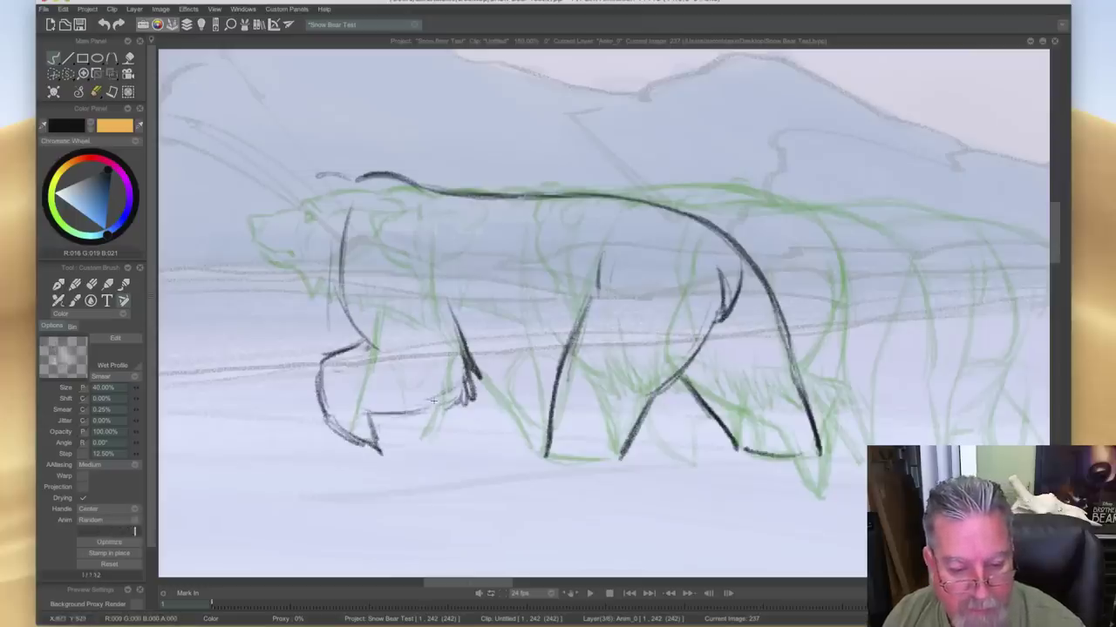
key(Right)
key(Left)
key(Right)
key(Left)
key(Right)
key(Left)
- Darken the lifted foreleg's front curve, thicken the tip of the hanging paw, and compare with the previous pose
drag(316, 361, 330, 422)
drag(325, 374, 382, 448)
drag(347, 428, 370, 453)
key(Right)
key(Left)
key(Right)
key(Left)
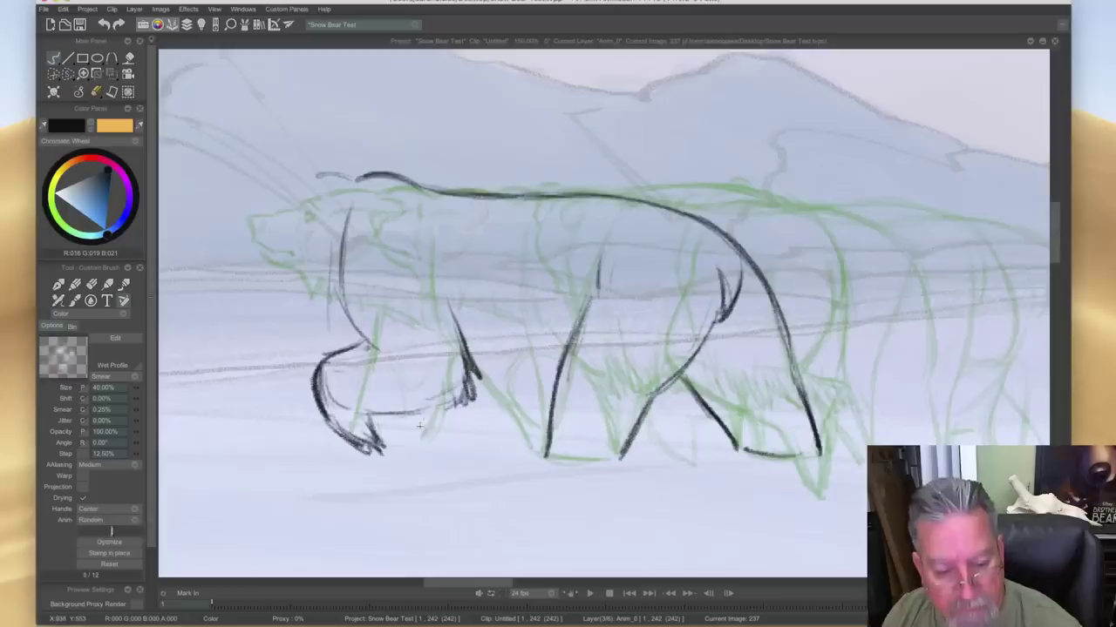
- Close off the underside of the lifted forepaw with a short base line, and compare with the previous pose
drag(386, 439, 413, 441)
key(Right)
key(Left)
key(Right)
key(Left)
- Extend the near foreleg's rear contour upward, sketch belly fur strokes between the elbow and hind leg, and compare poses
drag(438, 275, 480, 376)
mouse_move(488, 338)
mouse_down()
mouse_move(521, 391)
mouse_move(543, 393)
mouse_move(540, 378)
mouse_move(530, 401)
mouse_move(558, 349)
mouse_move(551, 388)
mouse_up()
drag(565, 328, 545, 382)
key(Right)
key(Left)
key(Right)
key(Left)
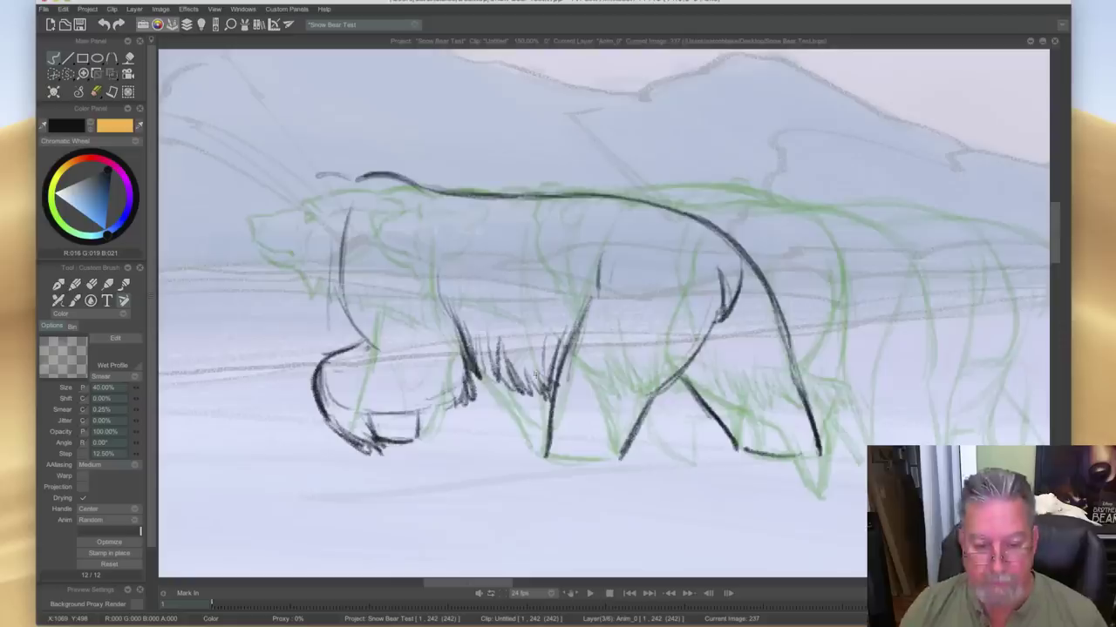
key(Right)
key(Left)
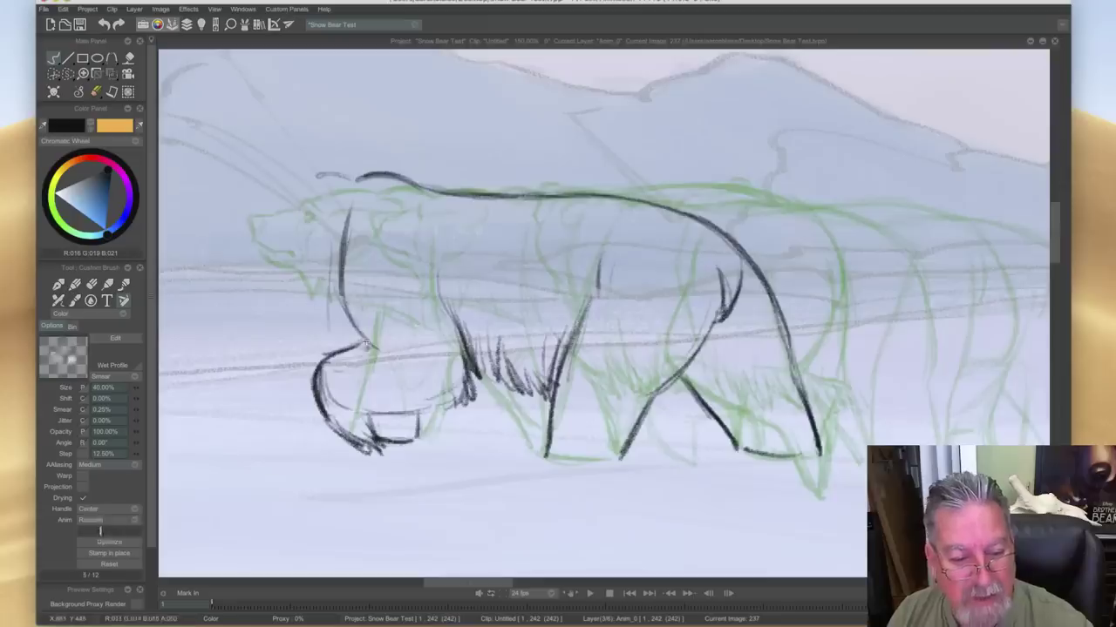
- Darken the near foreleg's rear contour above the elbow and compare it with the neighbouring poses
key(Right)
key(Left)
drag(440, 305, 465, 352)
key(Left)
key(Right)
key(Left)
key(Right)
key(Right)
key(Left)
- Darken the lifted foreleg's underside and the short ear contour ahead of the shoulder hump, checking against the previous pose
drag(371, 413, 432, 407)
key(Right)
key(Left)
drag(327, 172, 354, 180)
key(Right)
key(Left)
- Draw the crown of the head forward from the ear and flip frames to check the head position
mouse_move(298, 171)
mouse_down()
mouse_move(259, 173)
mouse_move(302, 171)
mouse_move(277, 171)
mouse_up()
key(Left)
key(Right)
key(Left)
key(Right)
key(Left)
key(Left)
key(Right)
key(Left)
key(Right)
key(Left)
key(Right)
key(Left)
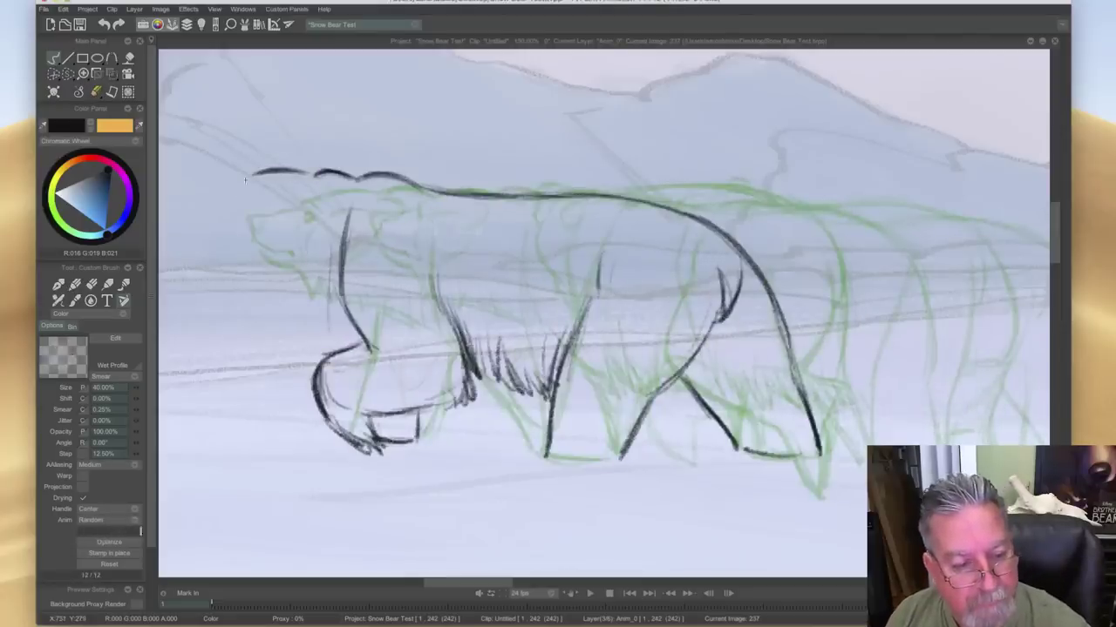
- Draw the muzzle's top line, nose, mouth and lower jaw, add the ear's lower edge, and compare poses
mouse_move(214, 184)
mouse_down()
mouse_move(237, 182)
mouse_move(210, 186)
mouse_up()
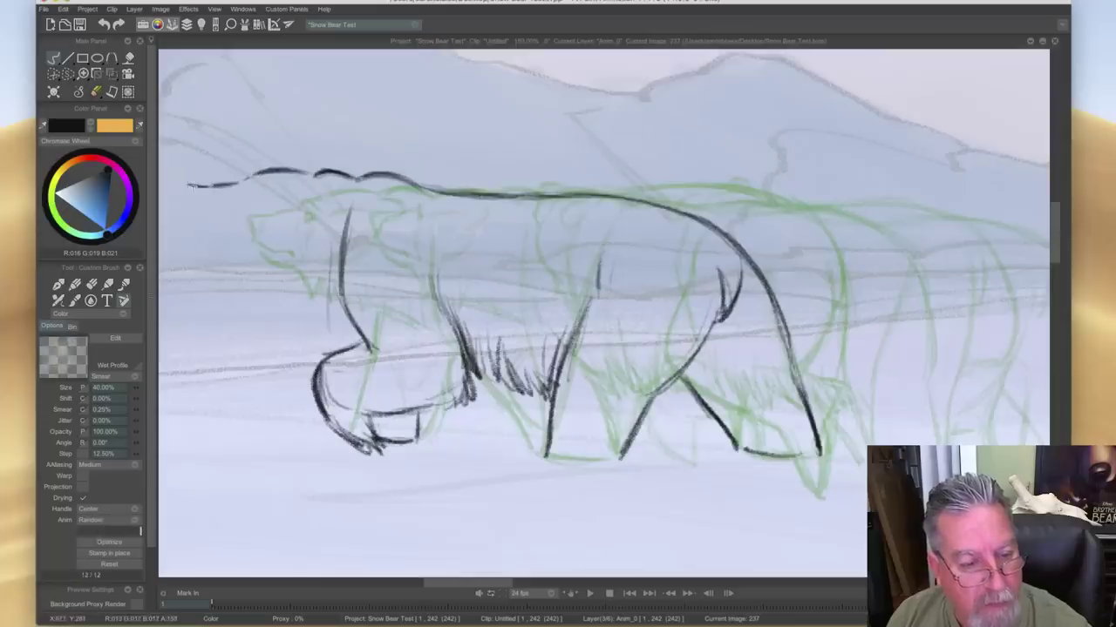
mouse_move(196, 189)
mouse_down()
mouse_move(194, 217)
mouse_move(223, 225)
mouse_move(191, 214)
mouse_up()
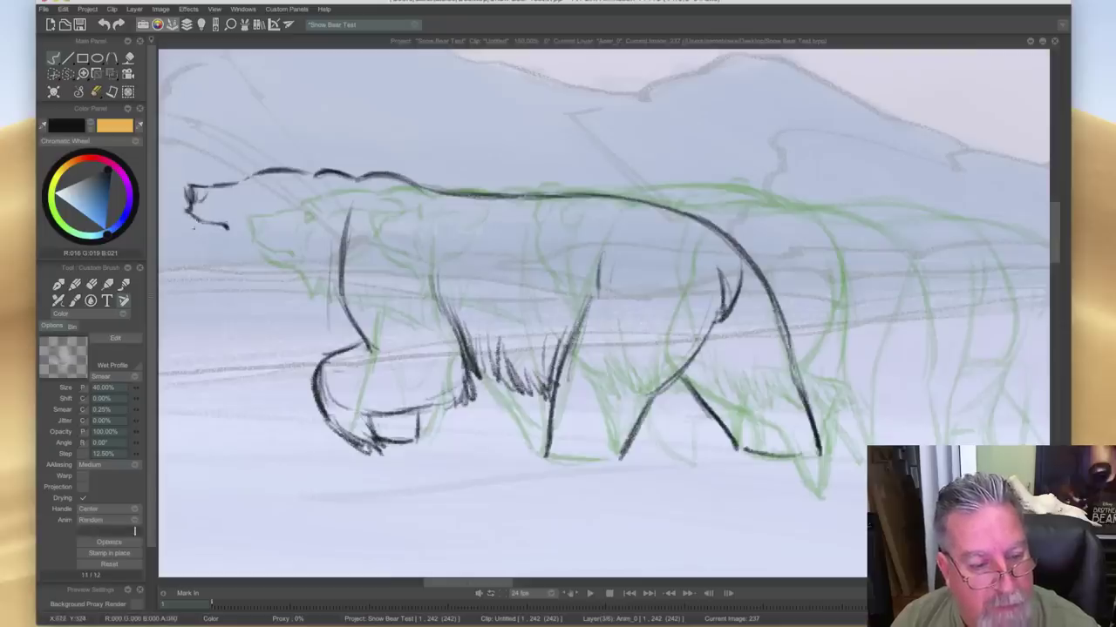
key(Right)
key(Left)
key(Right)
key(Left)
key(Right)
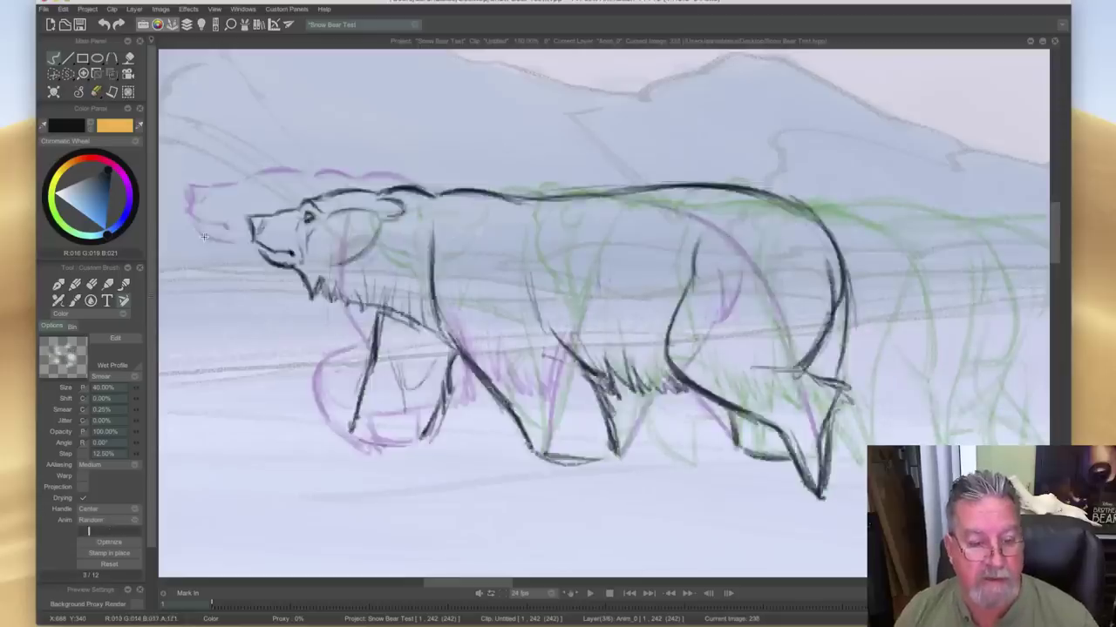
key(Left)
key(Right)
key(Left)
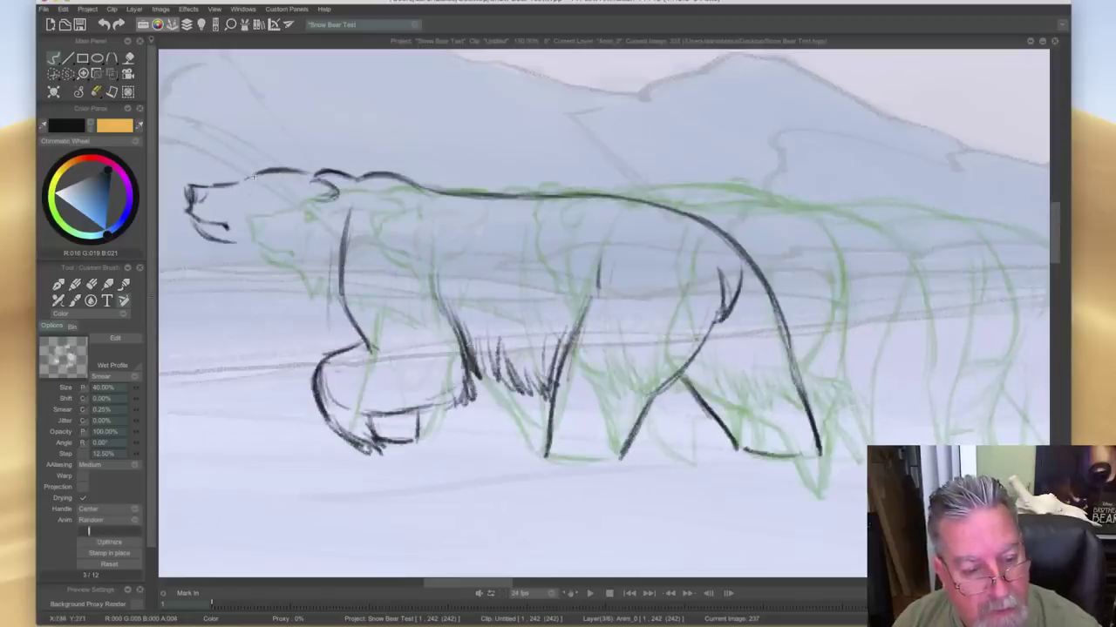
- Draw the brow joining muzzle and forehead, add the eye beneath it, and compare with the previous pose
drag(236, 181, 251, 175)
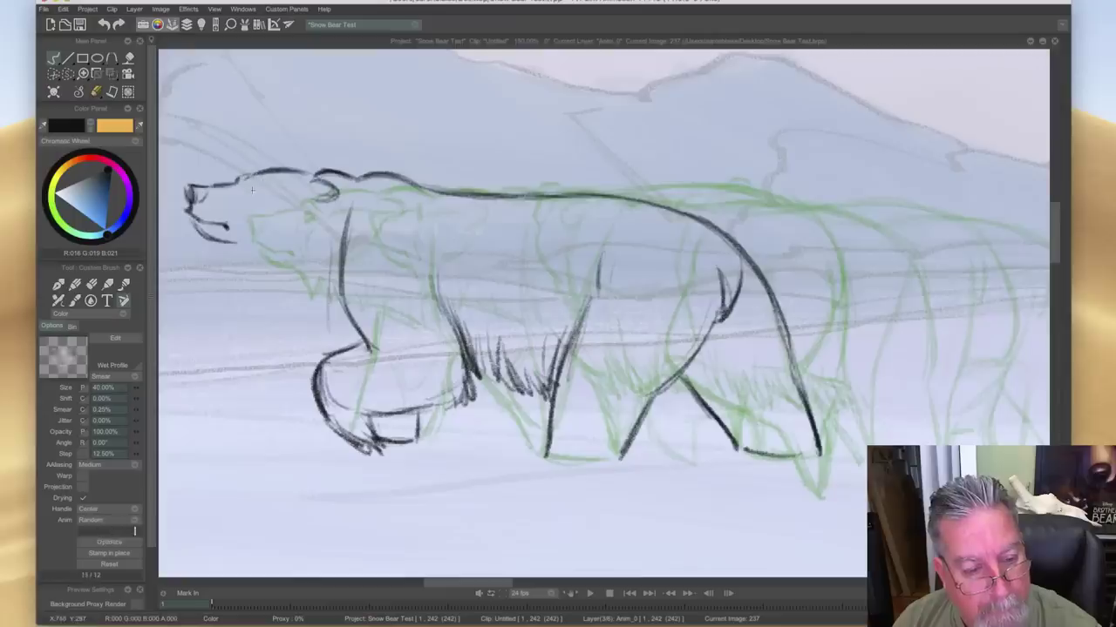
drag(246, 188, 251, 191)
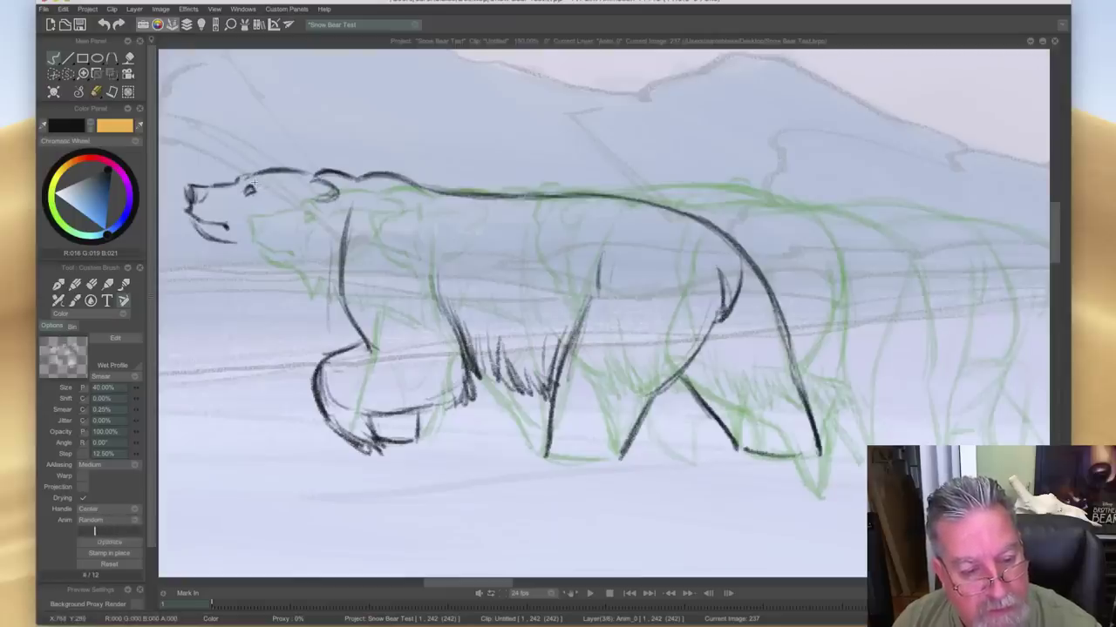
key(Right)
key(Left)
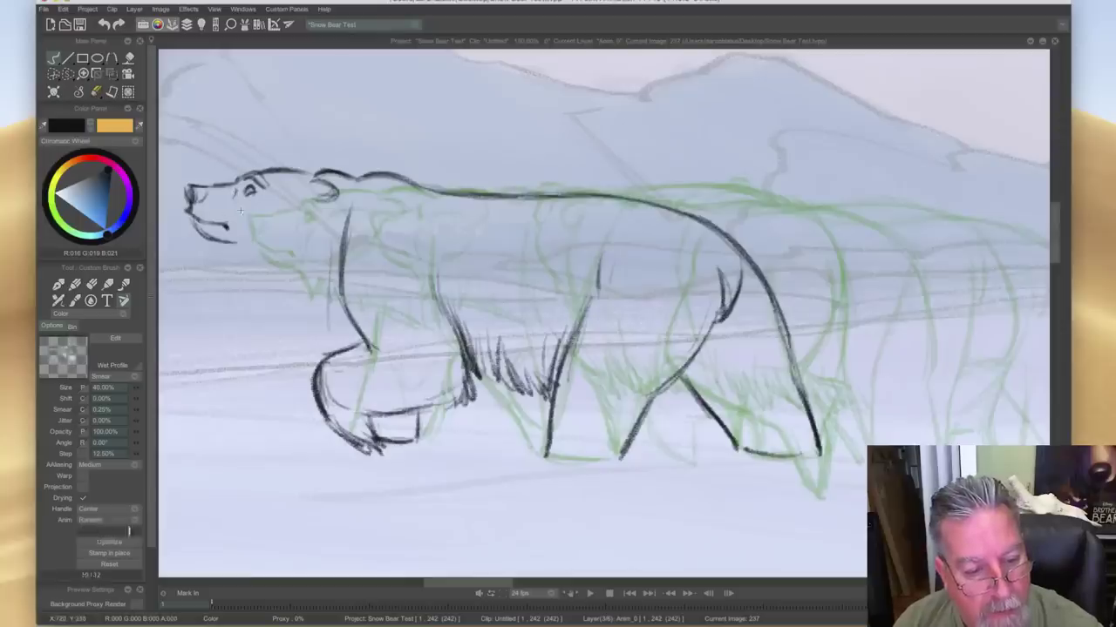
- Draw the cheek contour down behind the mouth corner and compare it with the previous pose
drag(234, 213, 240, 234)
key(Right)
key(Left)
key(Right)
key(Left)
- Sketch the cheek's curve below the ear and the throat line with chin fur, flipping frames to compare
mouse_move(301, 197)
mouse_down()
mouse_move(267, 195)
mouse_move(287, 224)
mouse_move(268, 242)
mouse_move(307, 225)
mouse_move(237, 225)
mouse_move(240, 256)
mouse_up()
key(Right)
key(Left)
key(Right)
key(Left)
key(Right)
key(Left)
key(Right)
key(Left)
key(Right)
key(Left)
- Draw the neck's underside back from the throat fur to the near shoulder, and compare poses
mouse_move(256, 263)
mouse_down()
mouse_move(275, 286)
mouse_move(260, 278)
mouse_move(343, 305)
mouse_up()
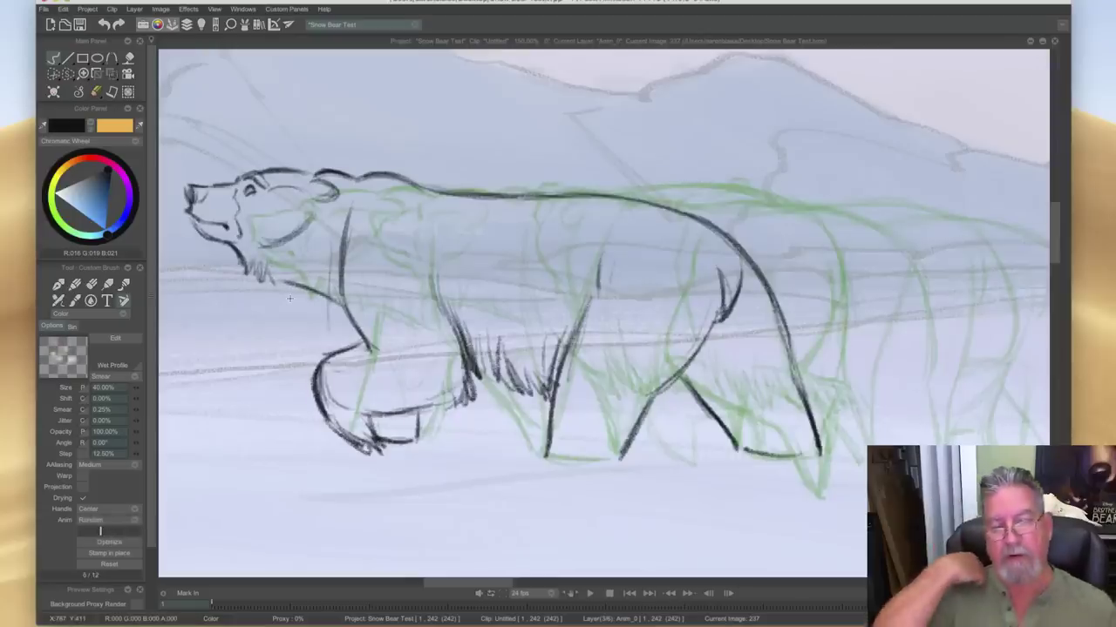
key(Left)
key(Right)
key(Left)
key(Right)
- Add fur strokes behind the cheek and along the neck's underside, and compare with the neighbouring pose
mouse_move(307, 225)
mouse_down()
mouse_move(266, 252)
mouse_move(323, 217)
mouse_move(290, 281)
mouse_move(321, 249)
mouse_move(315, 292)
mouse_up()
key(Left)
key(Right)
key(Left)
key(Right)
drag(273, 290, 281, 278)
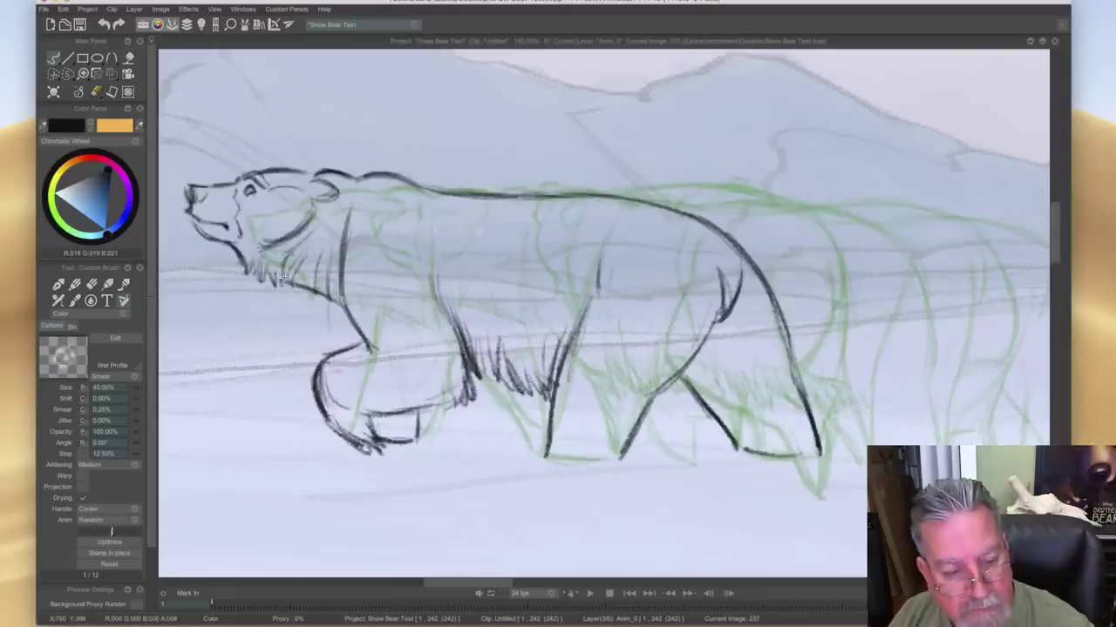
key(Left)
key(Right)
- Darken the near hind leg's rear contour below the tail and compare poses
drag(713, 329, 650, 397)
key(Left)
key(Right)
key(Left)
key(Right)
- Darken the near shoulder's front contour and the foreleg's rear contour, and compare poses
drag(353, 209, 346, 258)
drag(434, 276, 468, 354)
key(Left)
key(Right)
key(Left)
key(Right)
- Darken the front edge of the lifted forepaw's pad and compare it with the neighbouring pose
drag(368, 413, 378, 450)
key(Left)
key(Right)
key(Left)
key(Right)
- Add a second chest line above the lifted foreleg, darken the paw pad's rear edge, and compare poses
drag(337, 307, 347, 347)
drag(418, 418, 419, 444)
key(Right)
key(Left)
key(Right)
key(Left)
key(Right)
key(Left)
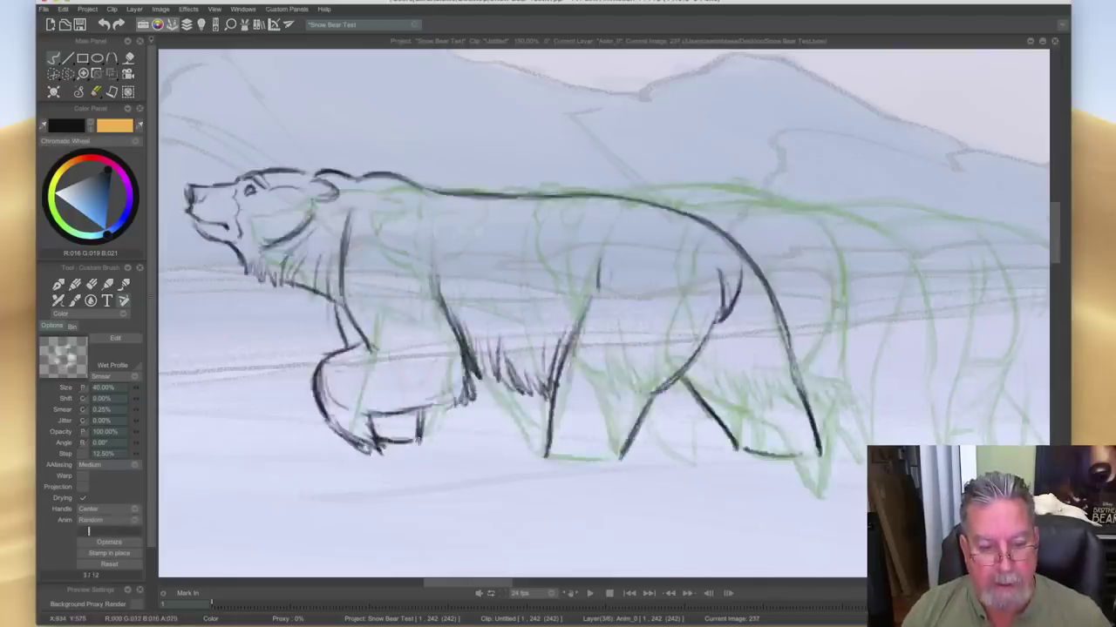
- Flip between the new drawing and its neighbouring frames to examine how the bear's full pose moves
key(Right)
key(Left)
key(Right)
key(Left)
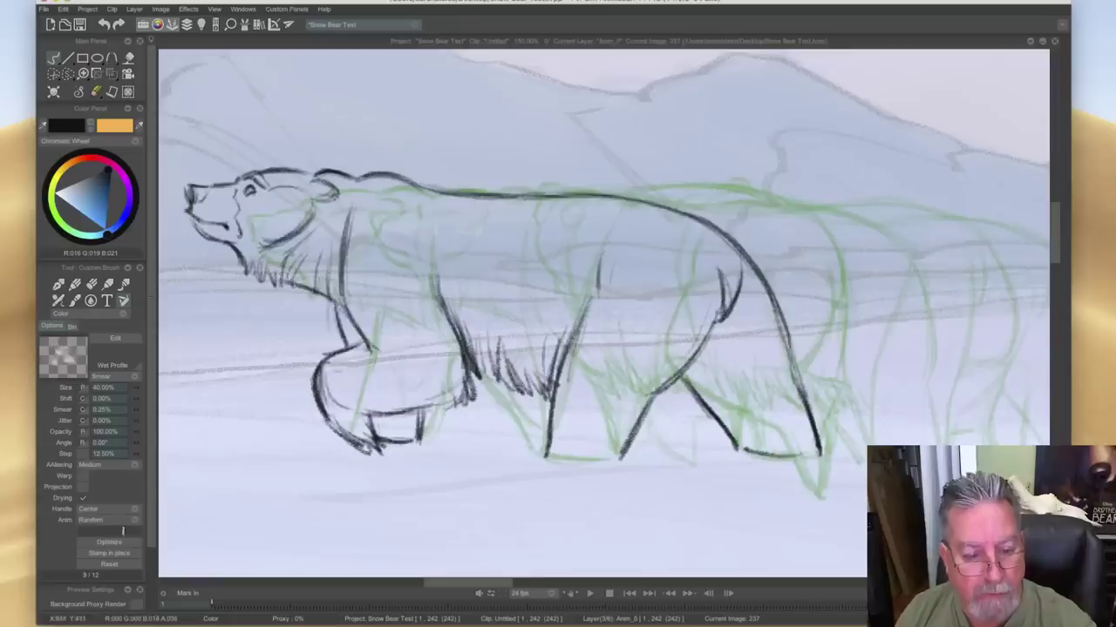
key(Right)
key(Left)
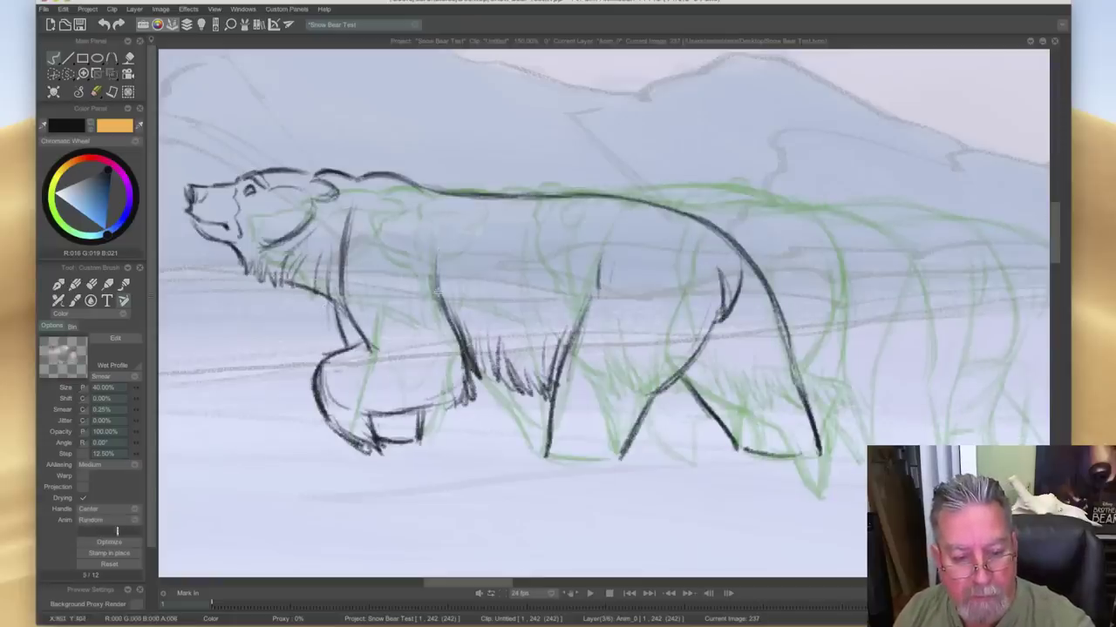
key(Right)
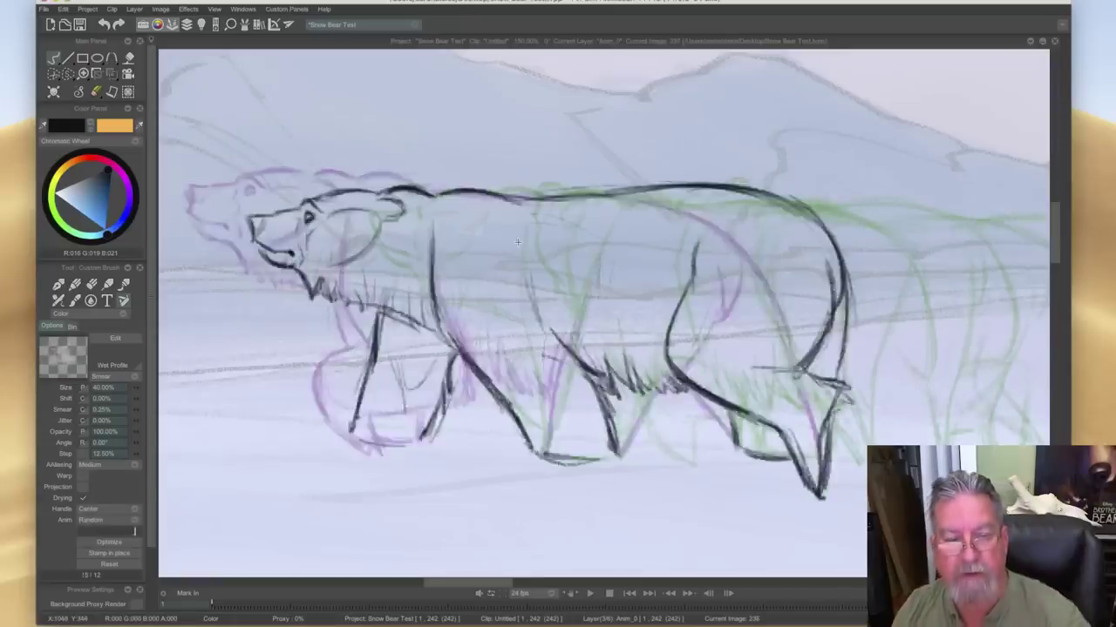
key(Left)
key(Left)
key(Right)
key(Left)
key(Right)
key(Left)
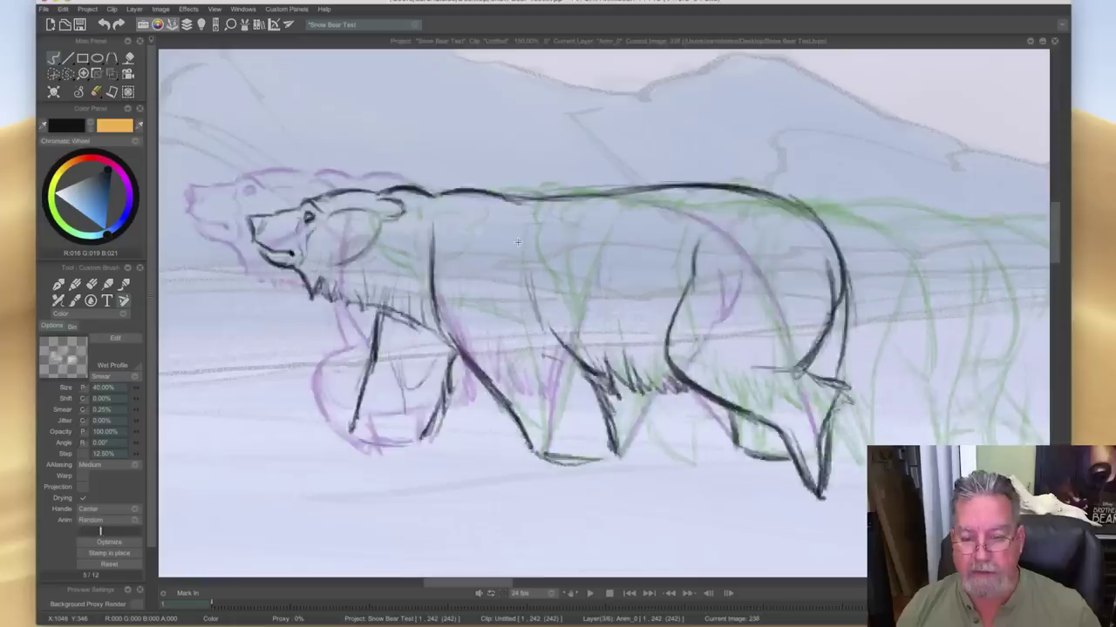
key(Right)
key(Right)
key(Left)
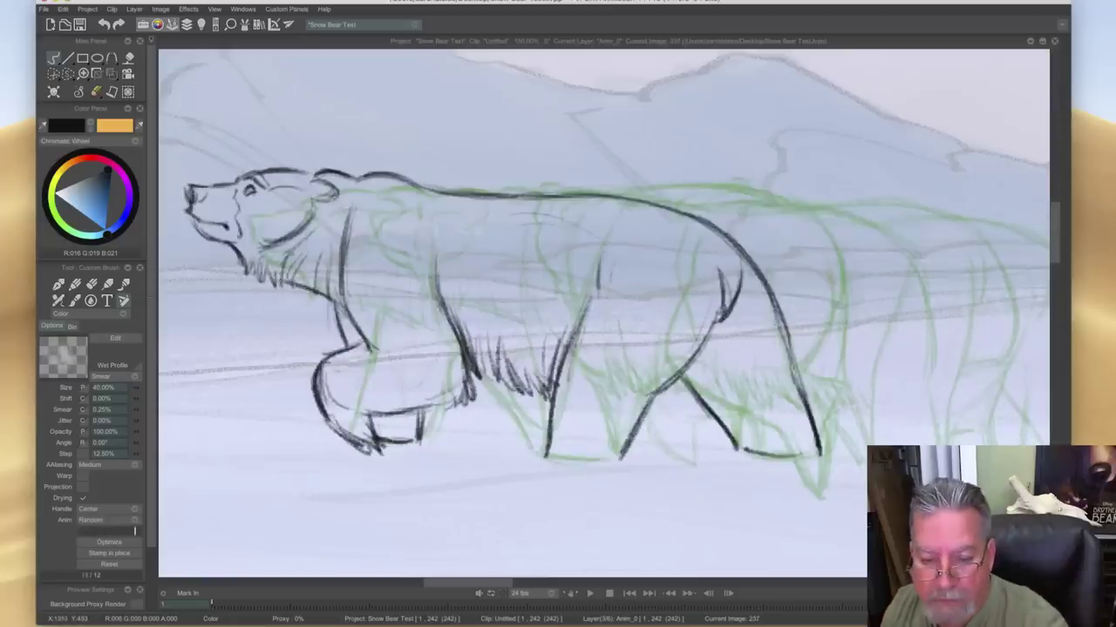
- Draw the sole line of the planted near hind foot, flipping frames to match the previous pose's ground contact
key(Right)
key(Left)
key(Right)
key(Left)
key(Right)
key(Left)
key(Right)
key(Left)
key(Right)
key(Right)
key(Left)
key(Right)
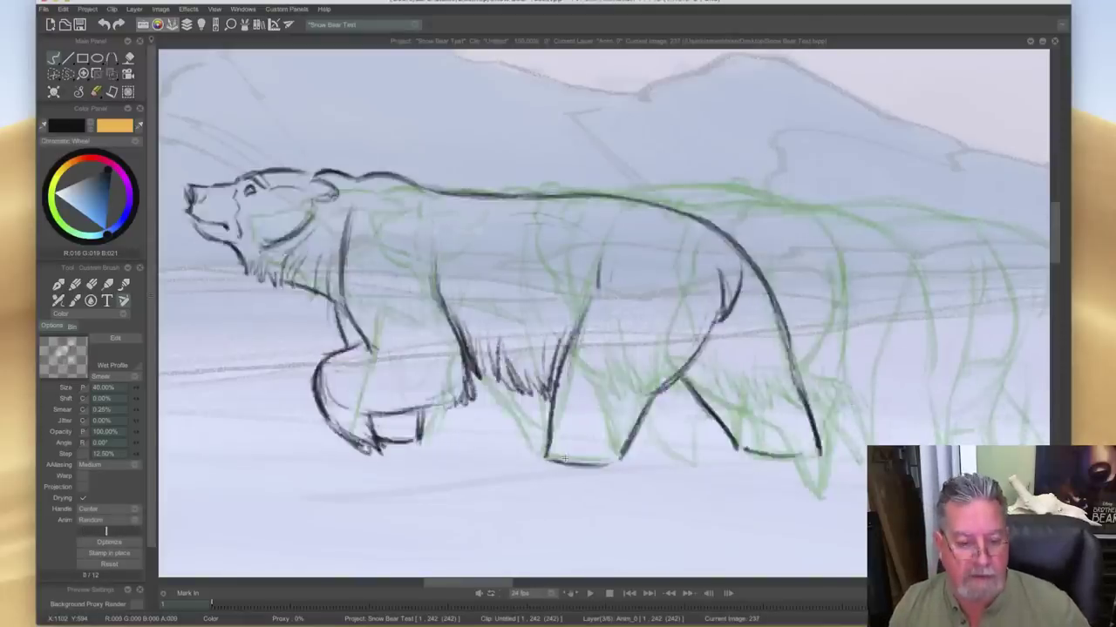
- Flip through the neighbouring frames to examine the planted foot and overall walk movement
key(Left)
key(Right)
key(Left)
key(Left)
key(Right)
key(Left)
key(Right)
key(Left)
key(Right)
key(Left)
key(Right)
key(Left)
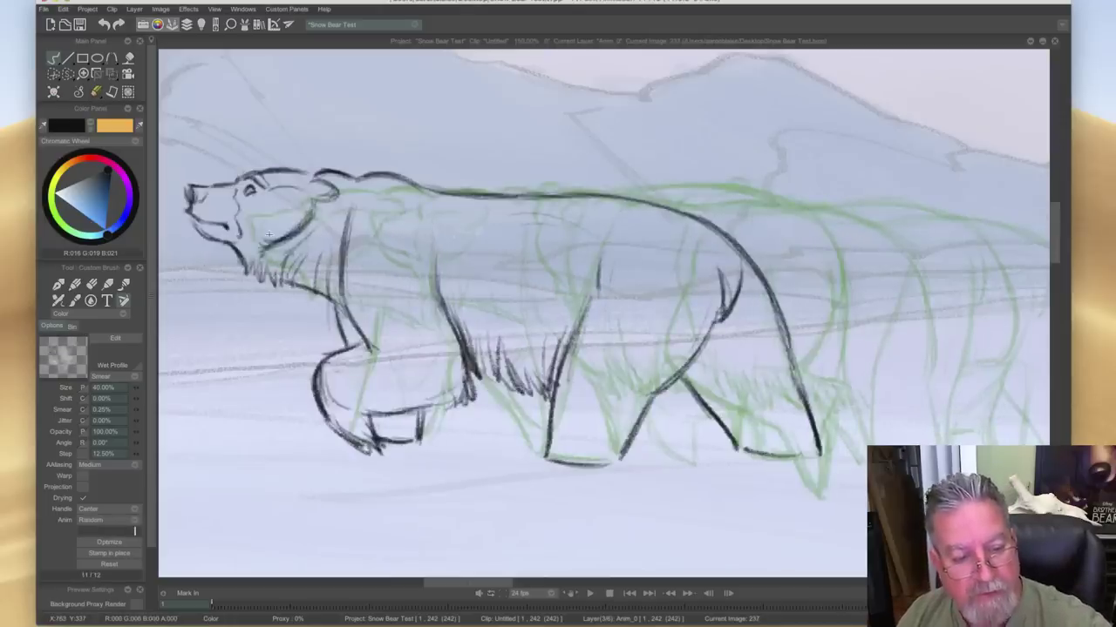
- Compare with the previous pose and add inner contour strokes to the lifted foreleg near its bend and wrist
key(Right)
key(Left)
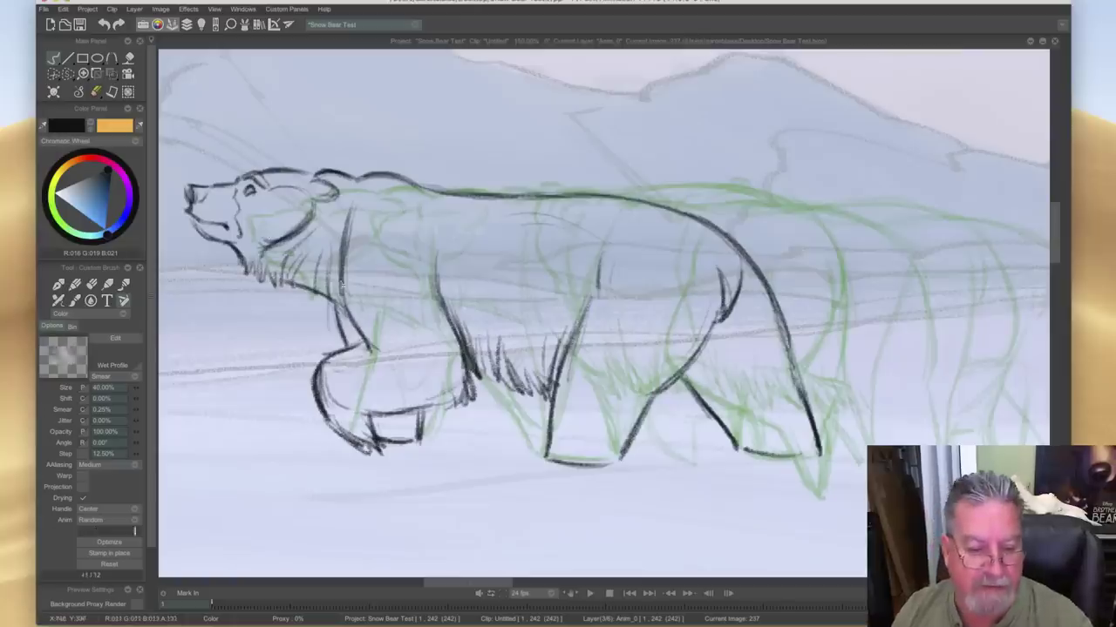
mouse_move(349, 319)
mouse_down()
mouse_move(387, 380)
mouse_move(320, 364)
mouse_move(343, 416)
mouse_up()
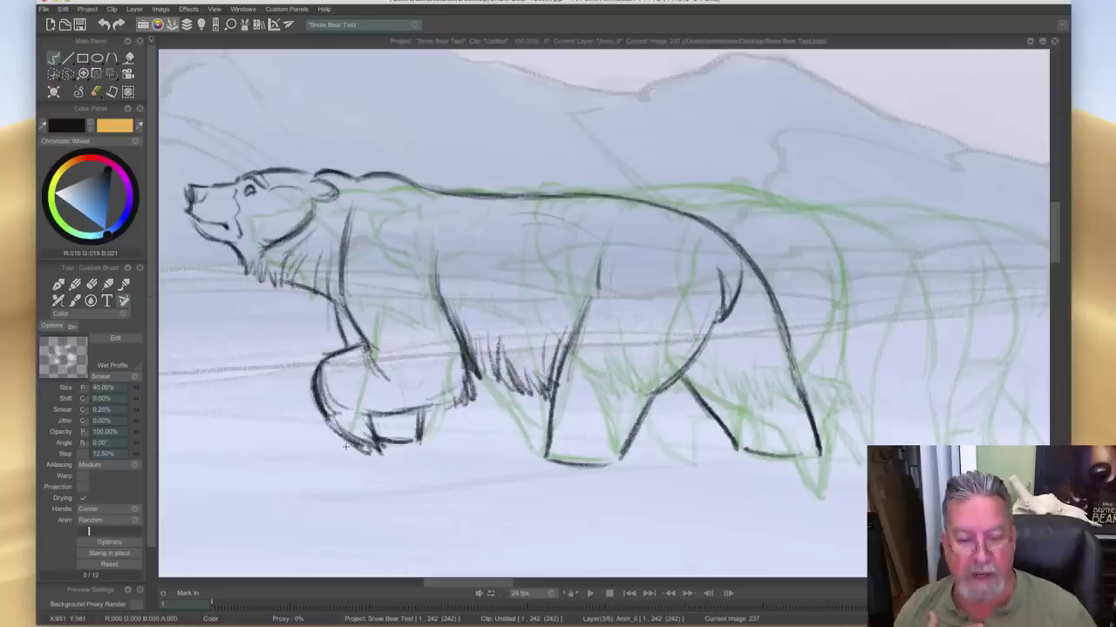
- Flip through the neighbouring frames to examine the current pose's lifted foreleg and body movement
key(Right)
key(Left)
key(Right)
key(Left)
key(Right)
key(Right)
key(Left)
key(Right)
key(Left)
key(Right)
key(Left)
key(Right)
key(Left)
key(Right)
- Add a short contour stroke where the ear meets the top of the head and compare it with the adjacent frames
drag(321, 169, 310, 177)
key(Right)
key(Left)
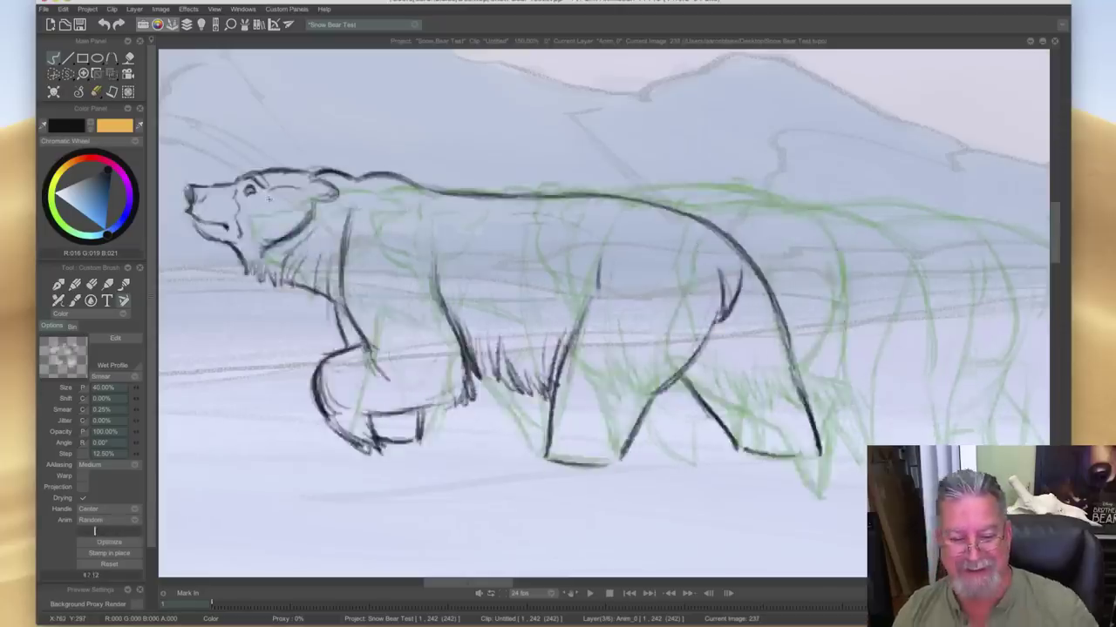
key(Right)
key(Left)
- Add a blank drawing at frame 243 on the Anim_0 layer and extend its exposure so the clip ends at frame 248
key(Tab)
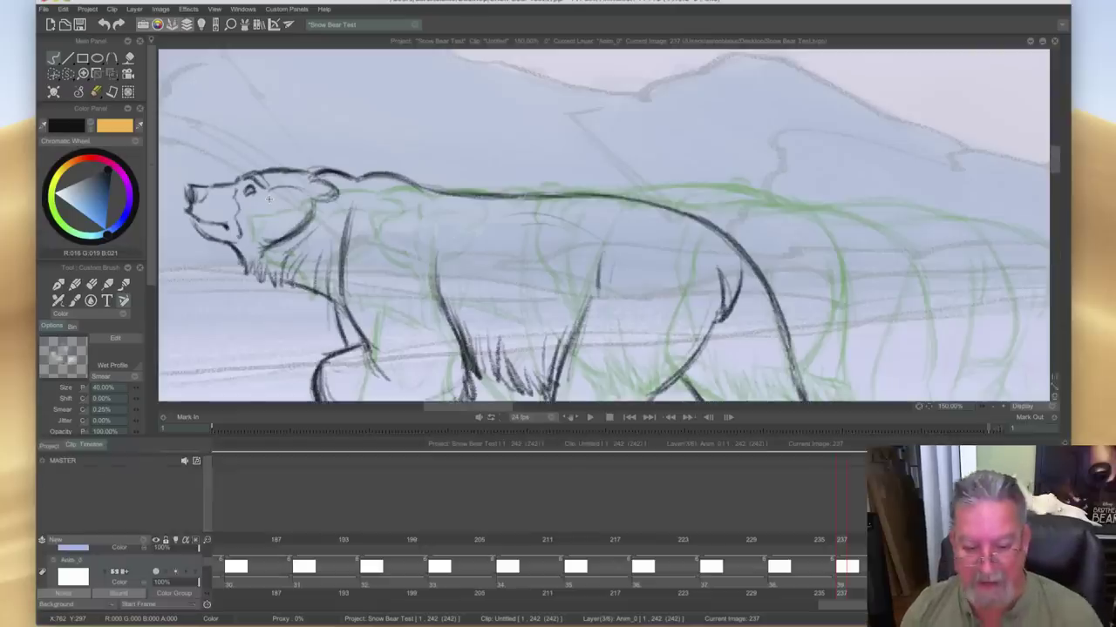
drag(459, 409, 437, 409)
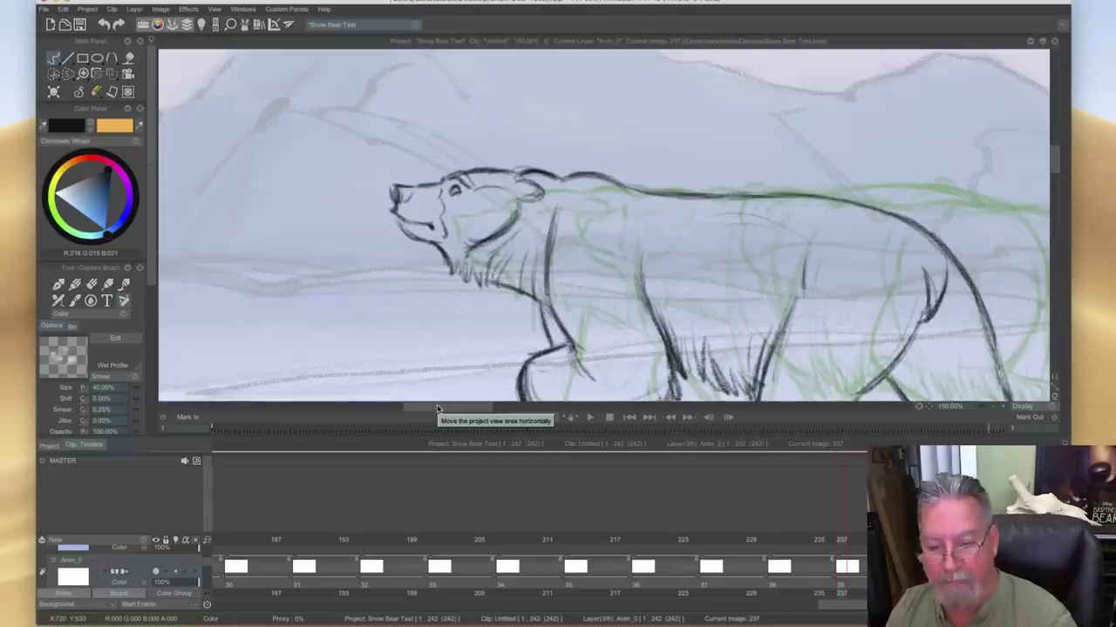
key(0)
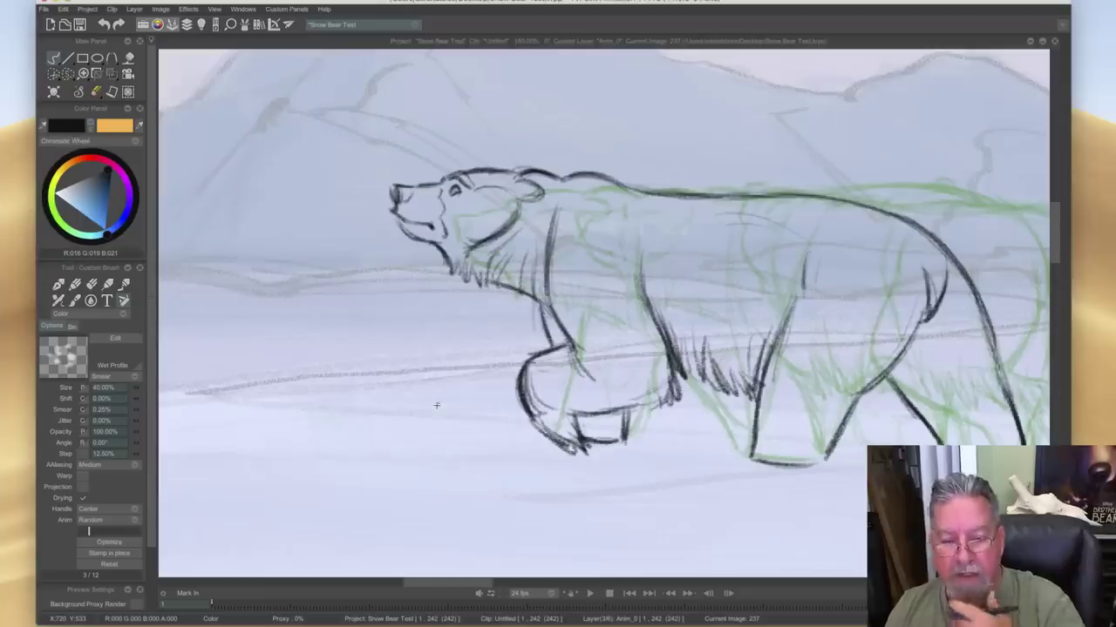
key(Tab)
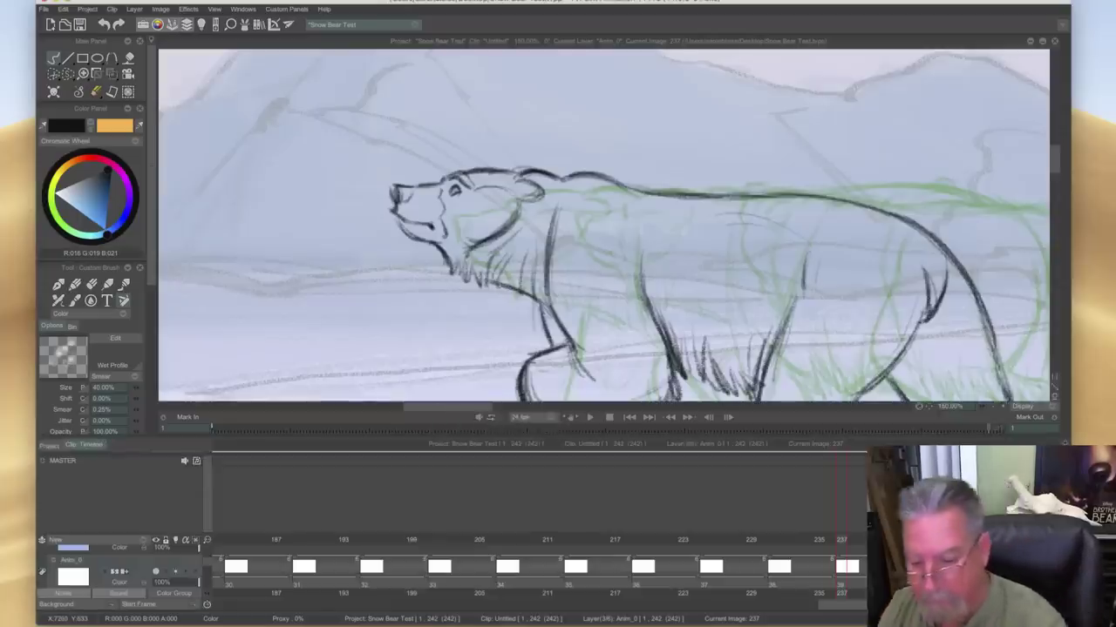
click(910, 569)
key(Left)
key(Left)
key(Left)
key(Left)
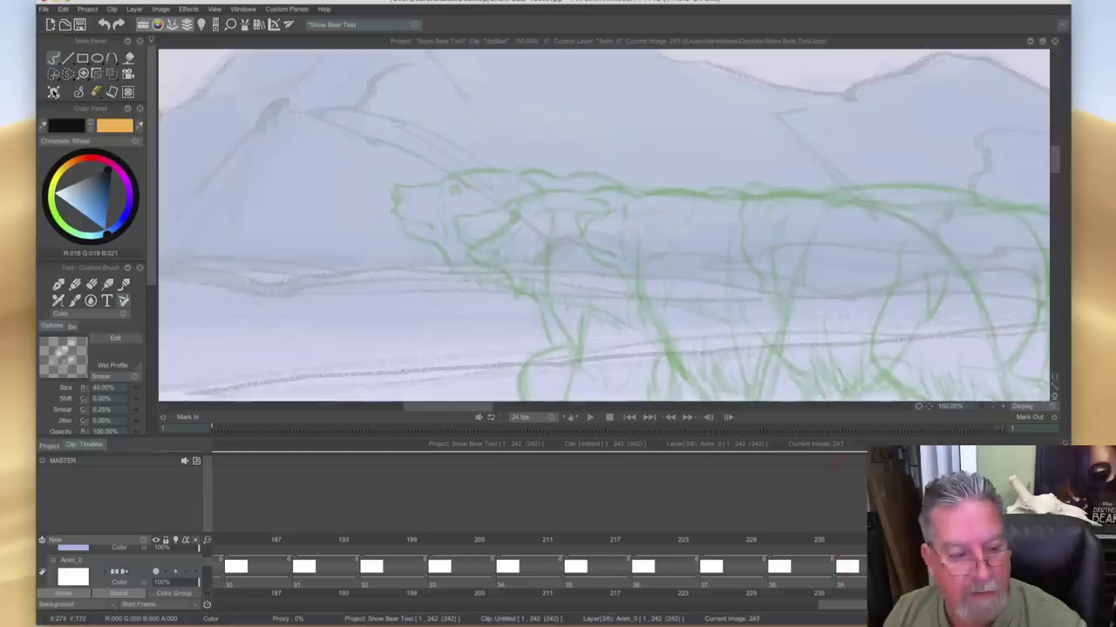
drag(911, 568, 968, 568)
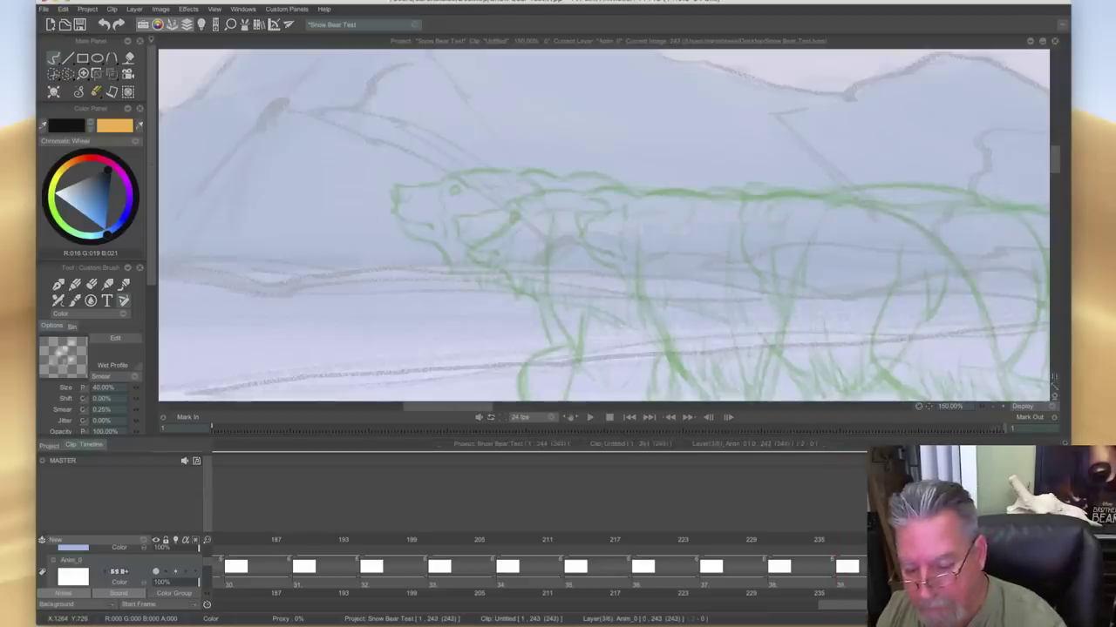
key(Left)
key(Left)
key(Left)
key(Left)
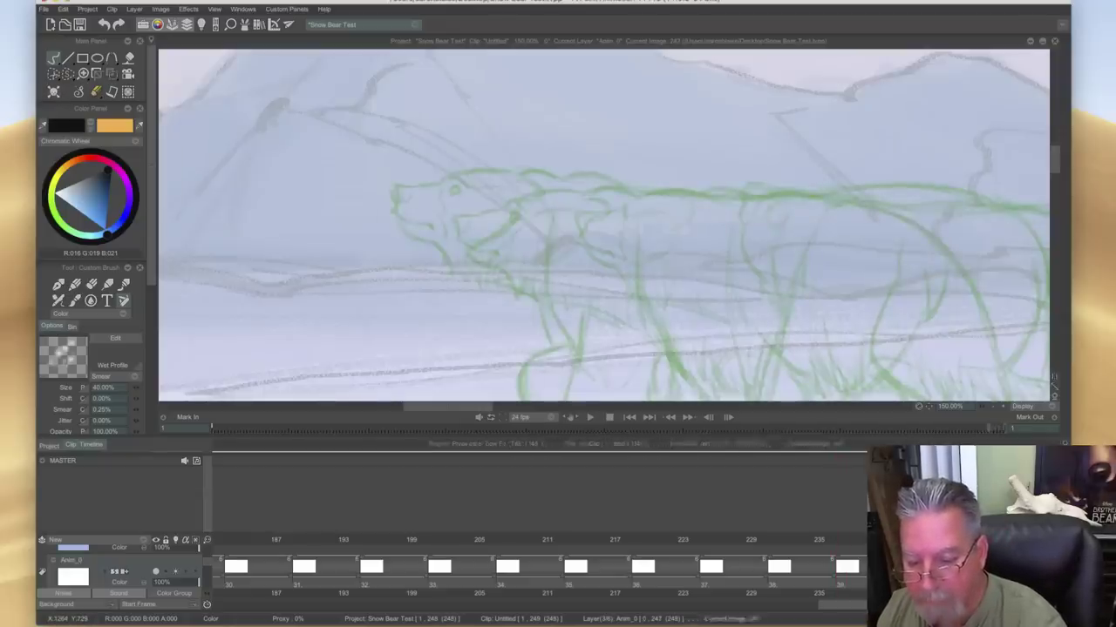
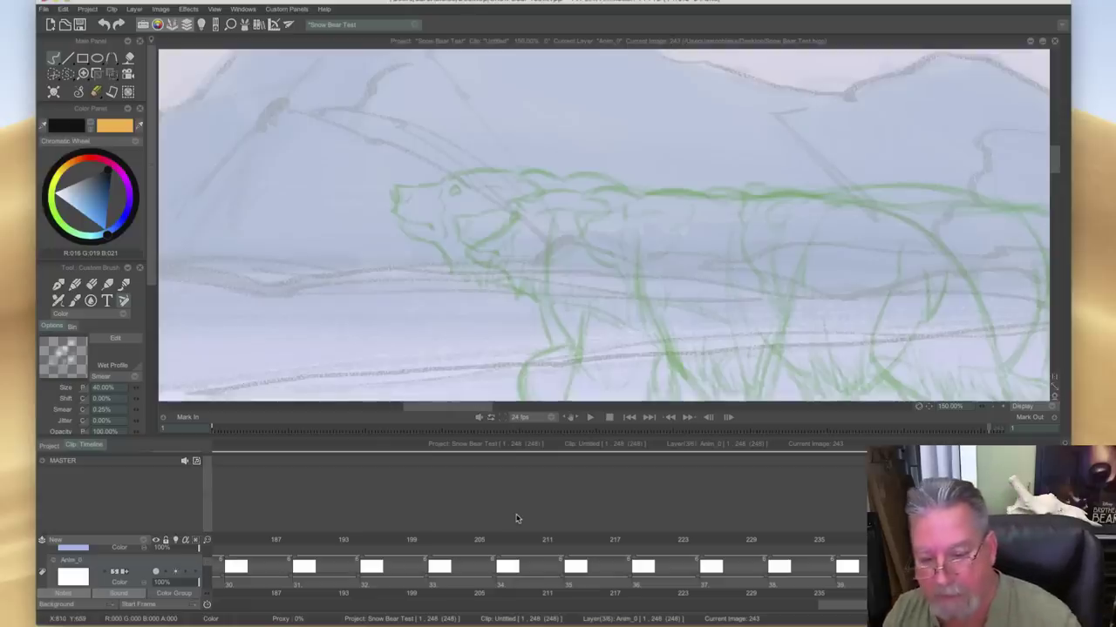
key(Left)
key(Tab)
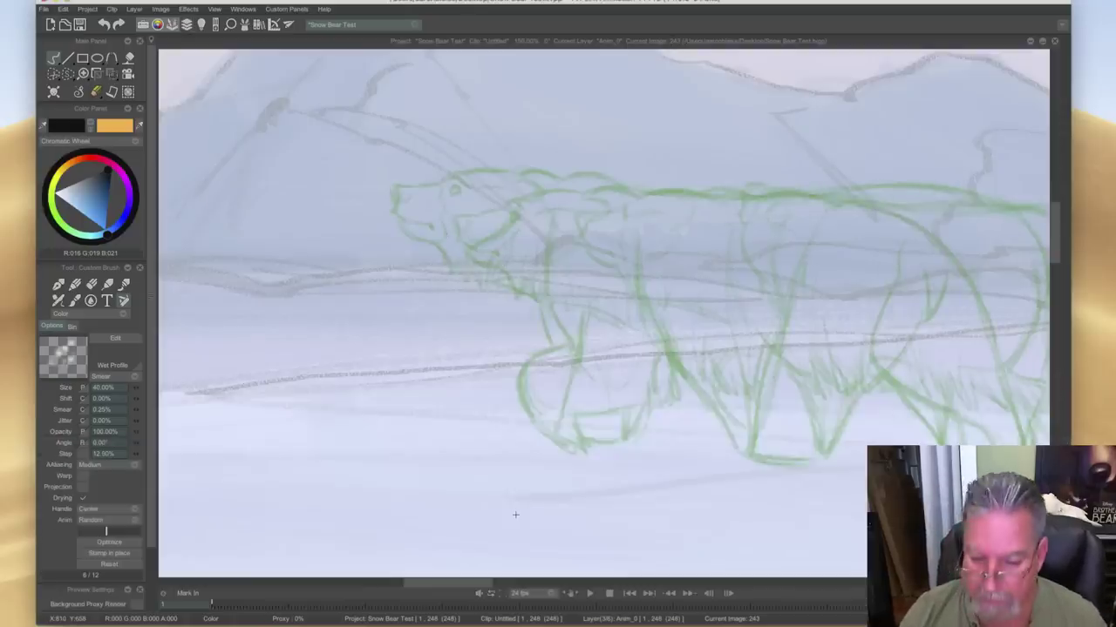
- Flip between the blank drawing and the previous pose to study where the bear's body moves for the next key
key(Left)
key(Right)
key(Left)
key(Right)
key(Left)
key(Right)
key(Left)
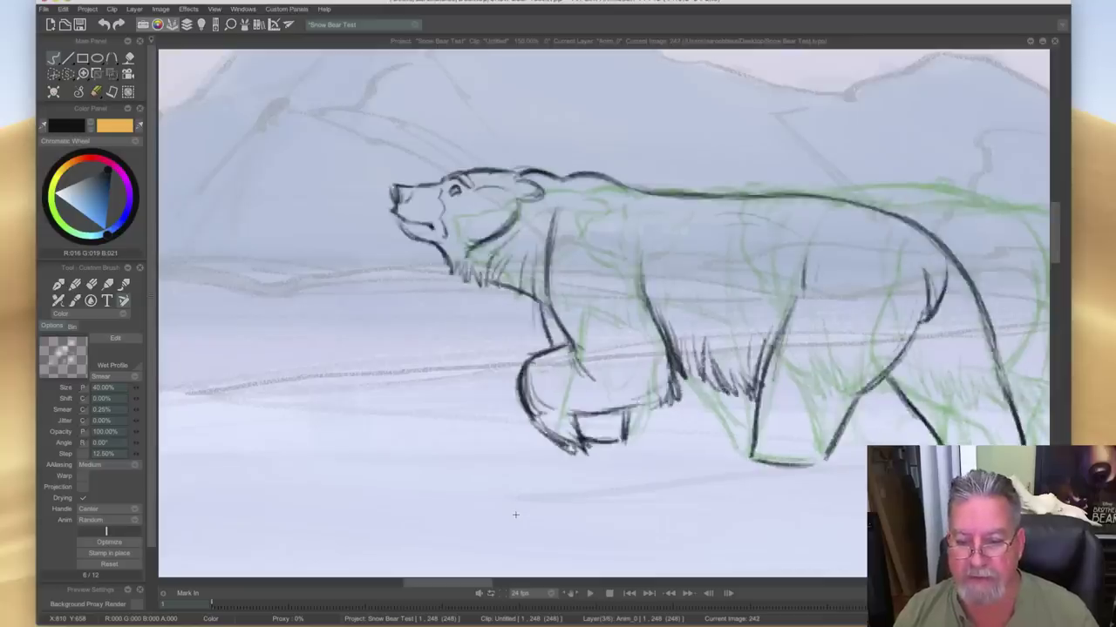
key(Right)
key(Left)
key(Right)
key(Left)
key(Right)
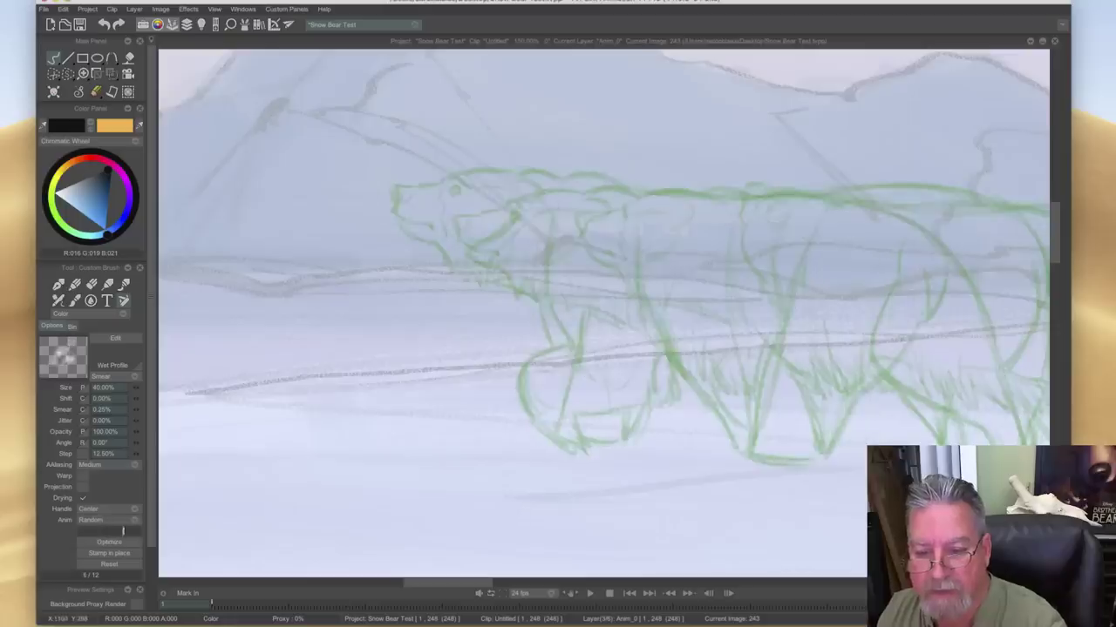
- Draw the top curve of the rump slightly above the previous pose's back line
drag(803, 189, 835, 194)
drag(747, 184, 867, 207)
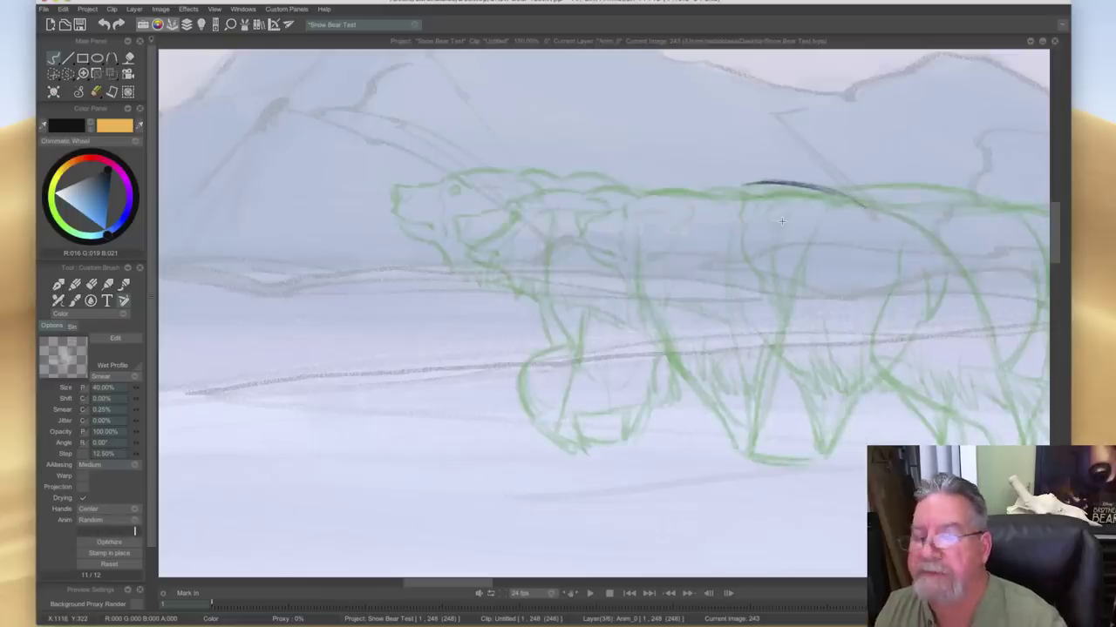
key(Left)
key(Right)
key(Left)
key(Right)
- Draw the front edge of the near hind leg from the flank down to the planted foot
drag(730, 243, 745, 454)
key(Left)
key(Right)
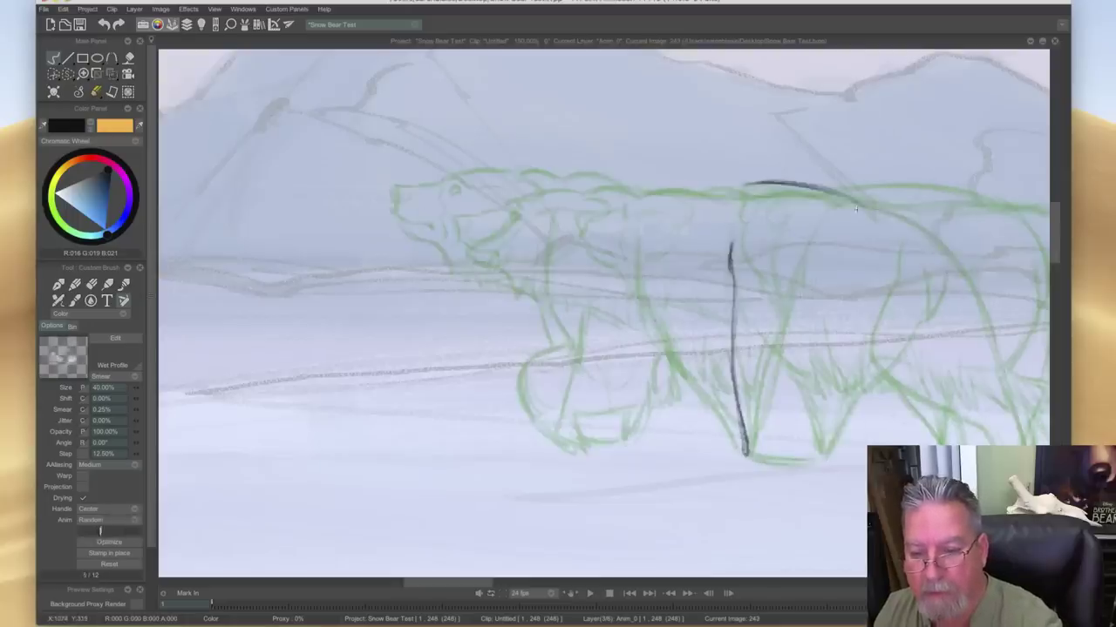
- Darken the rump curve and carry it down toward the tail, checking it against the previous frame
drag(774, 184, 871, 208)
key(Left)
key(Right)
key(Left)
key(Right)
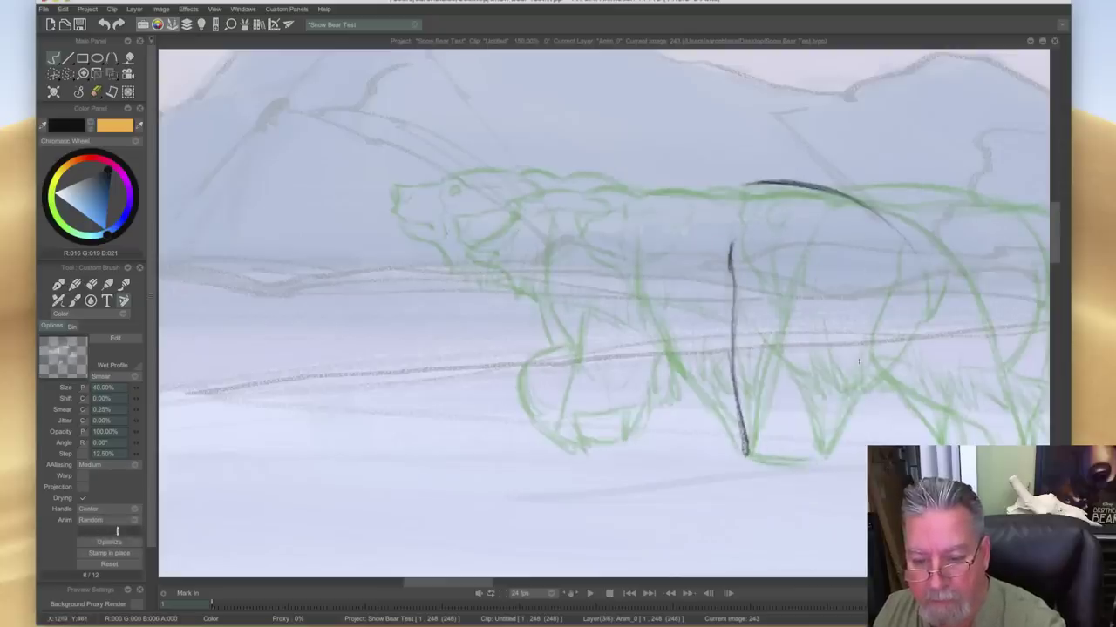
- Rework the rump with a steeper drop at the rear and extend it forward over the hips, comparing with the previous pose
drag(812, 187, 863, 219)
drag(788, 180, 861, 213)
mouse_move(734, 179)
mouse_down()
mouse_move(847, 207)
mouse_move(814, 187)
mouse_up()
key(Left)
key(Right)
key(e)
key(Left)
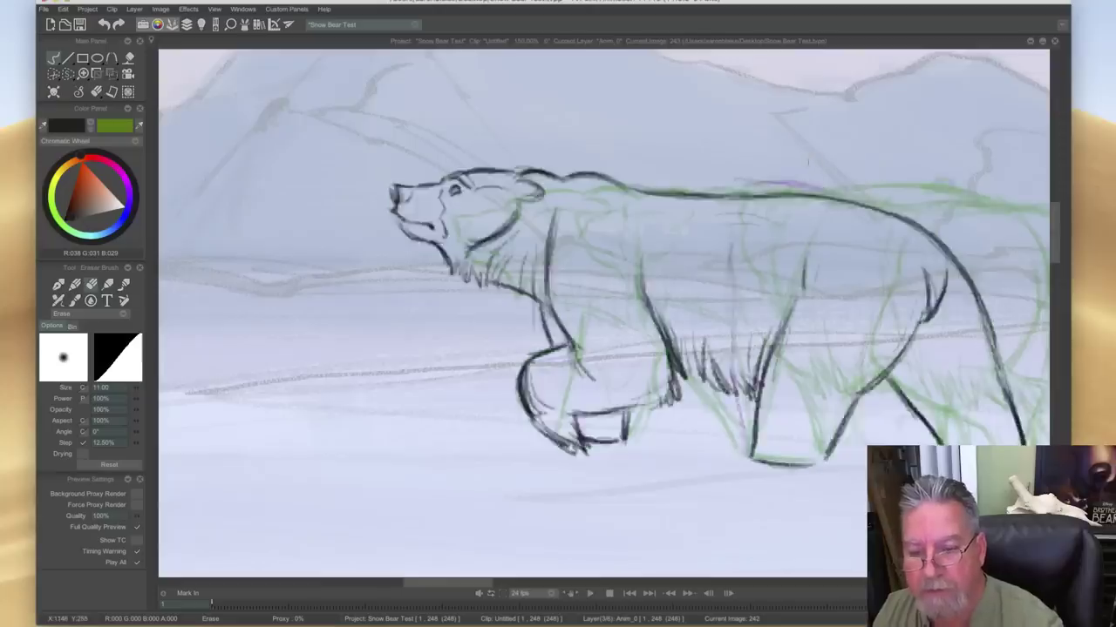
key(Right)
key(Left)
key(Right)
key(b)
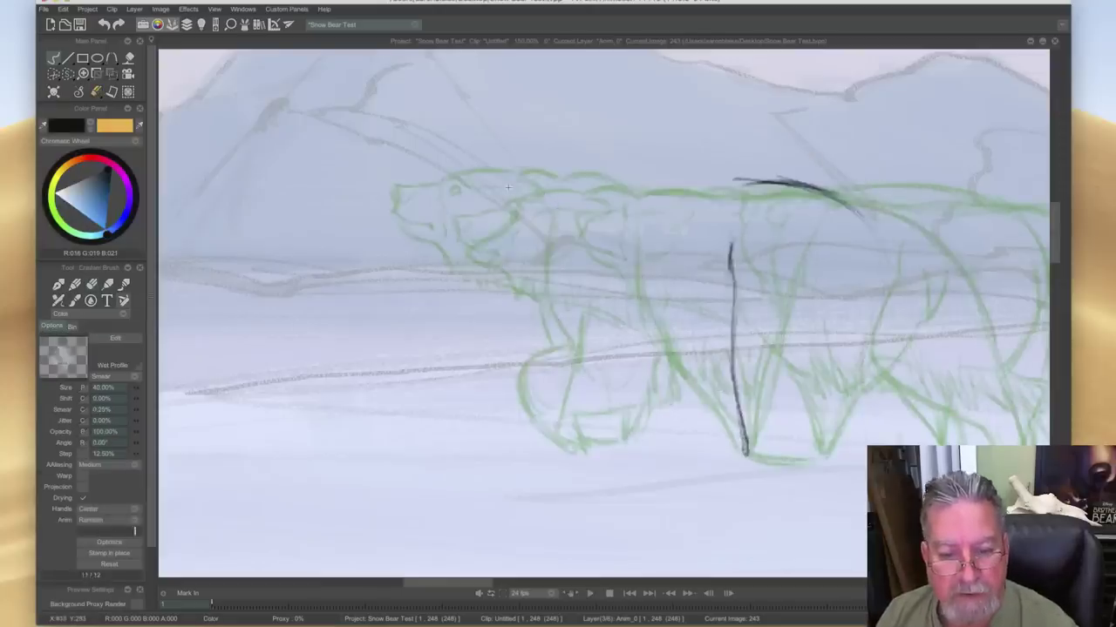
- Draw the back contour from behind the head, dipping behind the shoulders and rising to join the rump
key(Left)
key(Right)
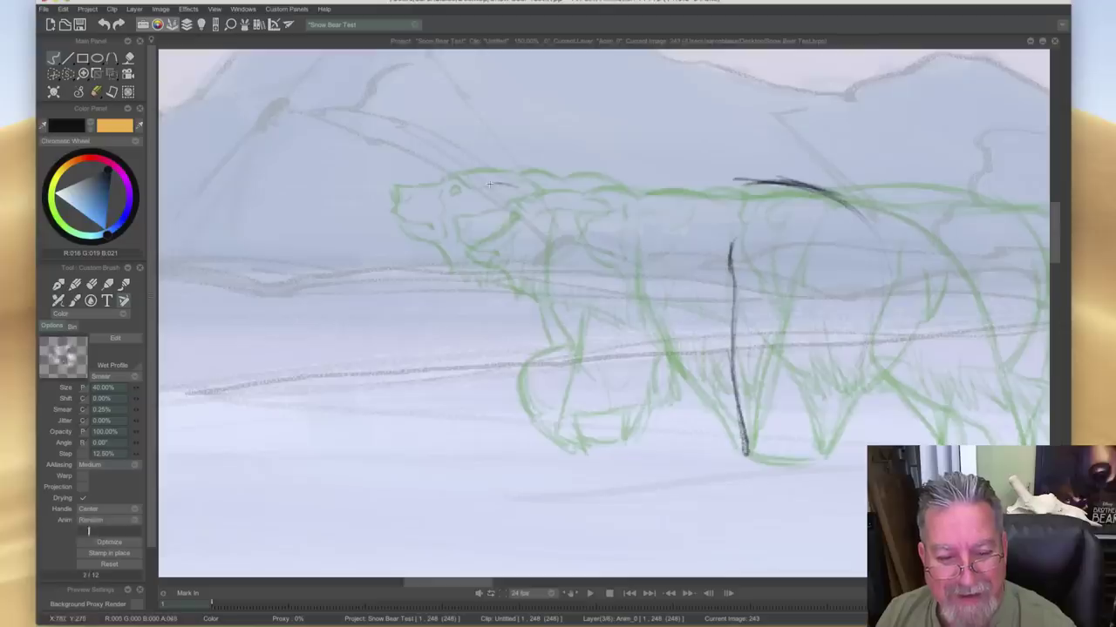
key(Left)
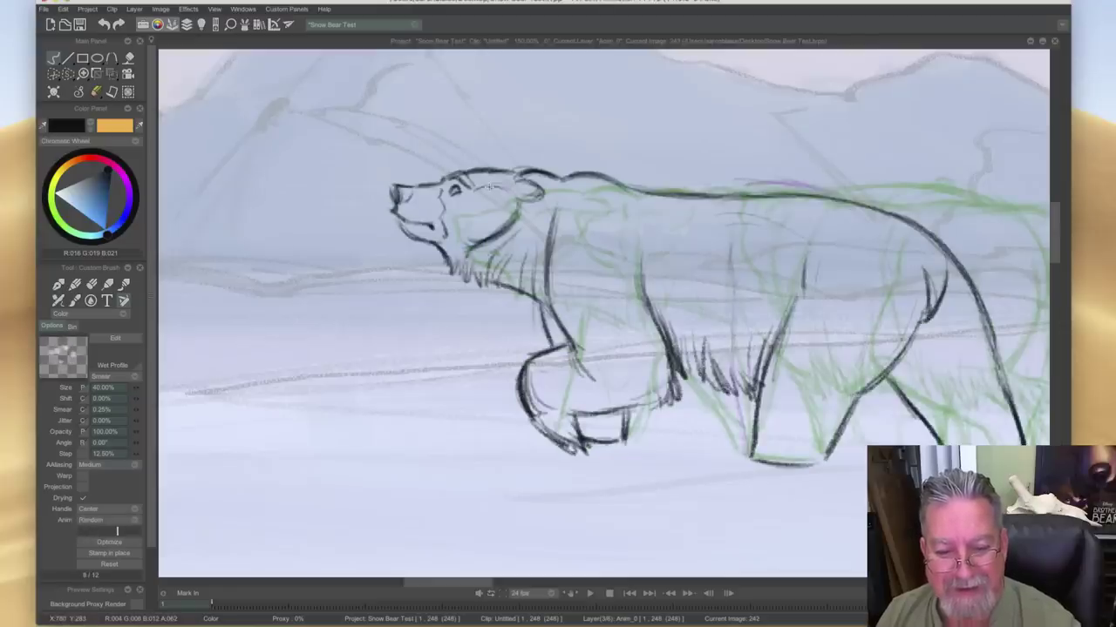
key(Right)
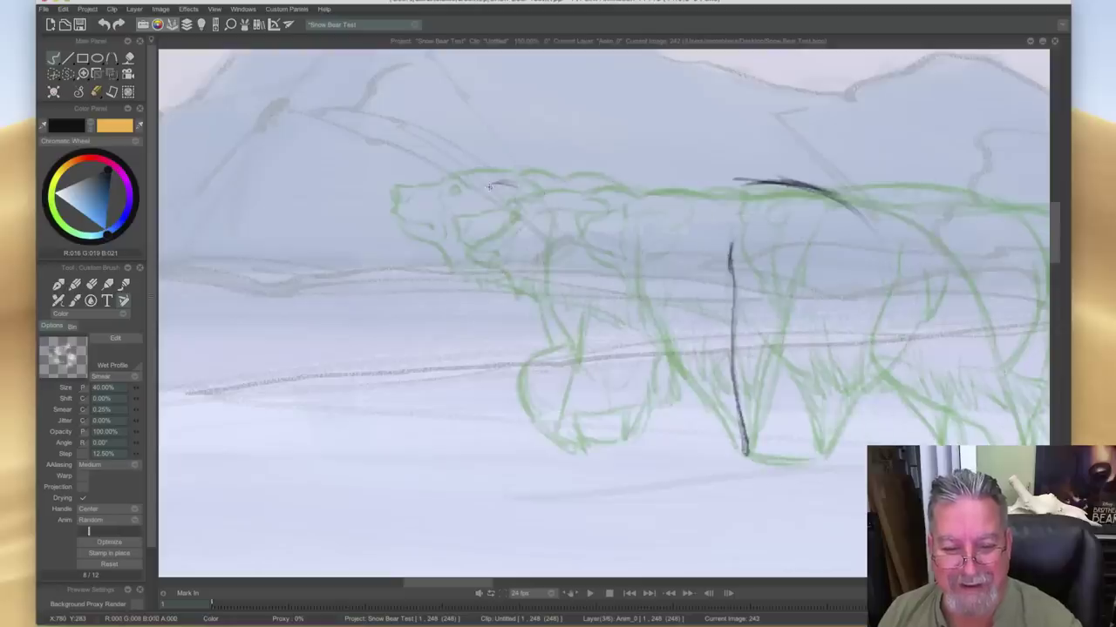
mouse_move(493, 184)
mouse_down()
mouse_move(634, 198)
mouse_move(738, 180)
mouse_move(819, 199)
mouse_up()
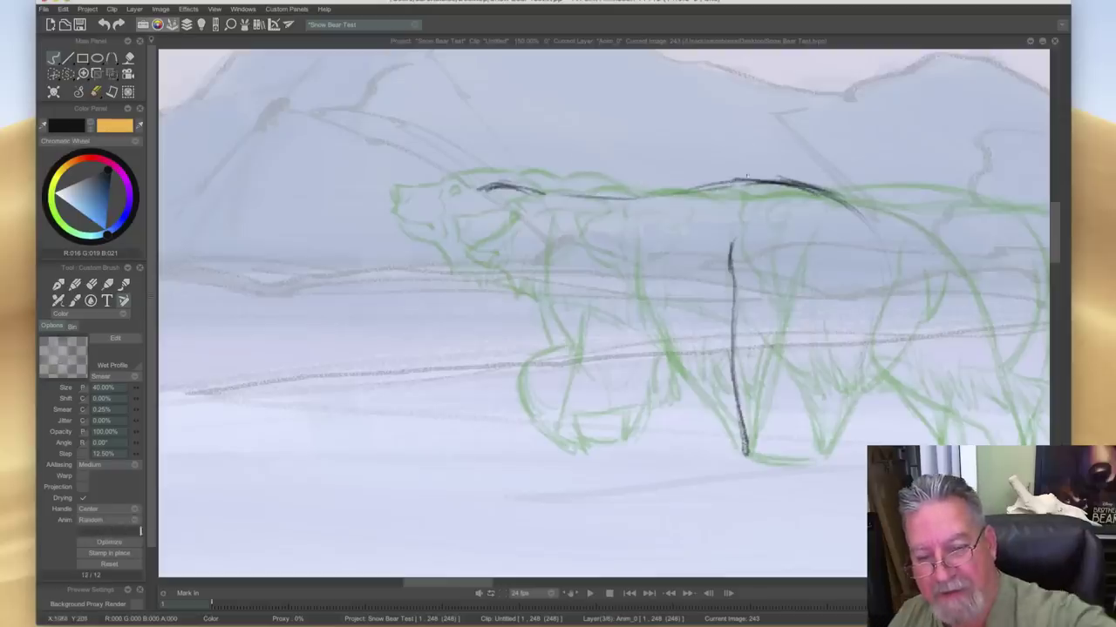
mouse_move(729, 182)
mouse_down()
mouse_move(593, 202)
mouse_move(490, 187)
mouse_move(610, 201)
mouse_up()
key(Left)
key(Right)
- Extend the rump curve downward and darken the upper front edge of the near hind leg
drag(862, 227, 876, 240)
key(Left)
key(Right)
drag(730, 244, 734, 351)
key(Left)
key(Right)
- Draw the rear edge of the near hind leg down to the heel, matching the planted foot in the previous frame
mouse_move(855, 357)
mouse_down()
mouse_move(872, 270)
mouse_move(823, 452)
mouse_up()
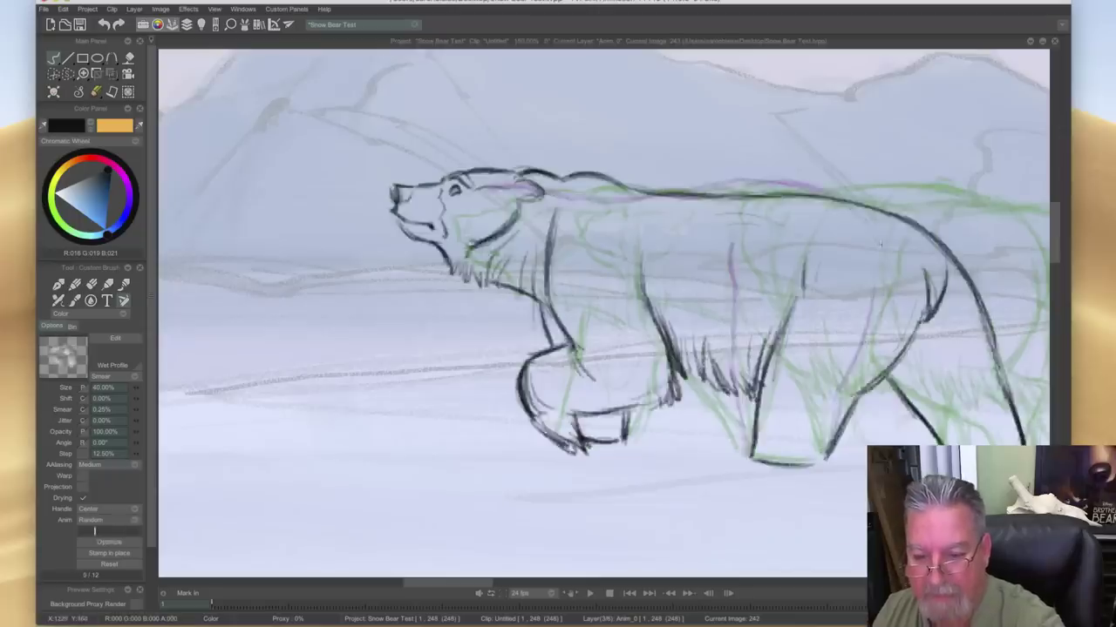
key(Left)
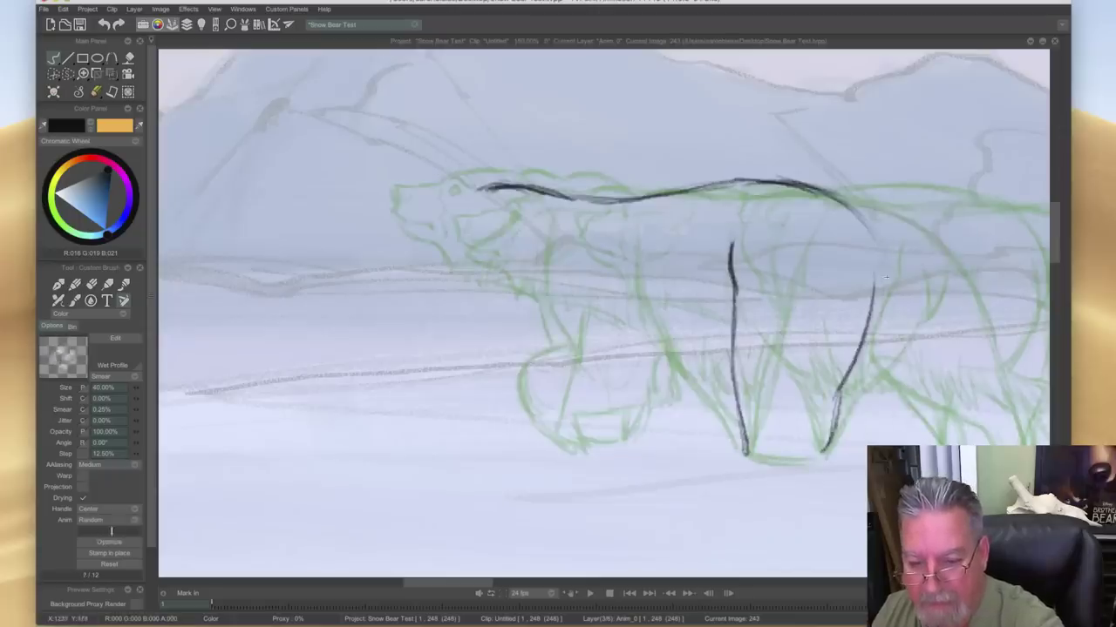
key(Right)
key(Left)
key(Right)
key(Left)
key(Right)
key(Left)
- Draw the front edge of the forward-reaching foreleg from the shoulder to the ground, flipping to compare with the previous pose
mouse_move(467, 233)
mouse_down()
mouse_move(456, 269)
mouse_move(454, 318)
mouse_up()
key(Right)
key(Left)
mouse_move(463, 228)
mouse_down()
mouse_move(429, 450)
mouse_move(440, 410)
mouse_up()
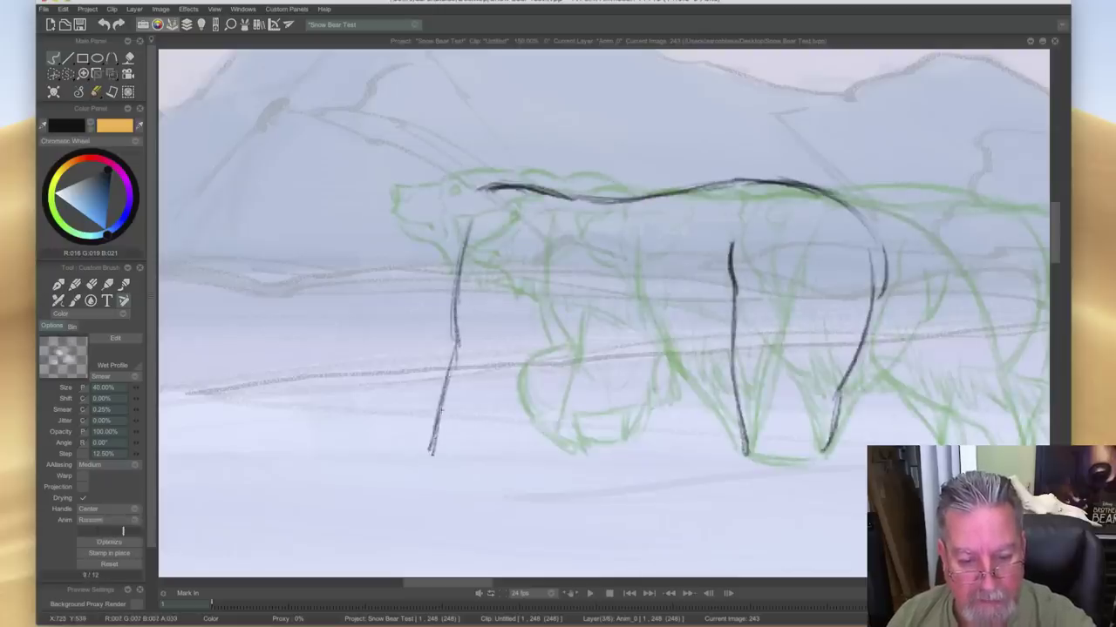
key(Left)
key(Right)
key(Left)
key(Right)
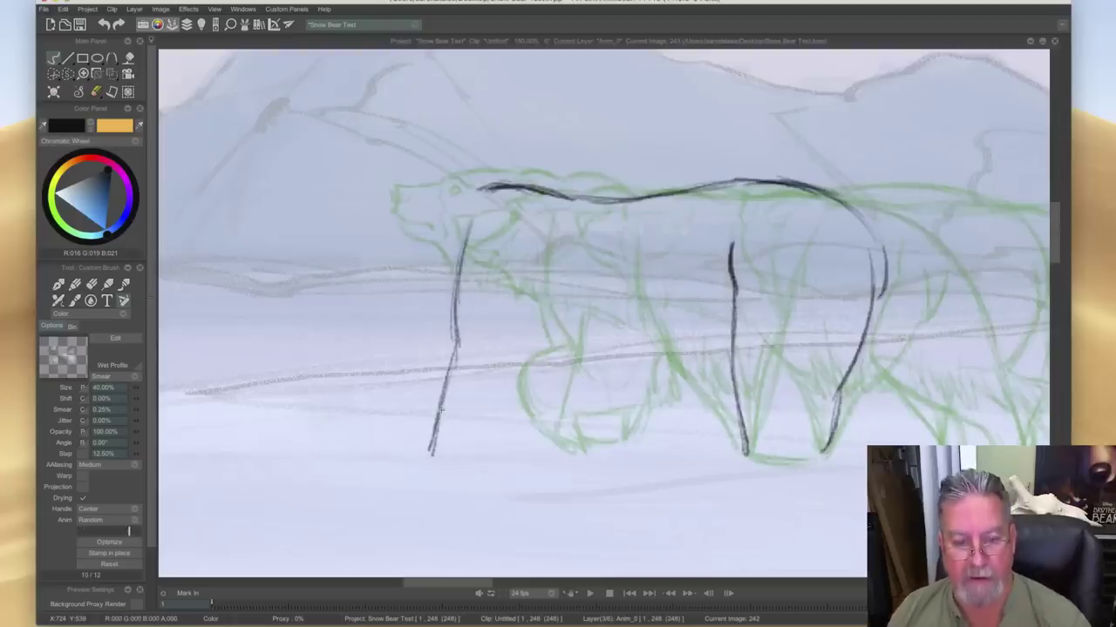
- Draw the rear edge of the reaching foreleg down to the ground and darken its lower front edge
drag(556, 292, 549, 328)
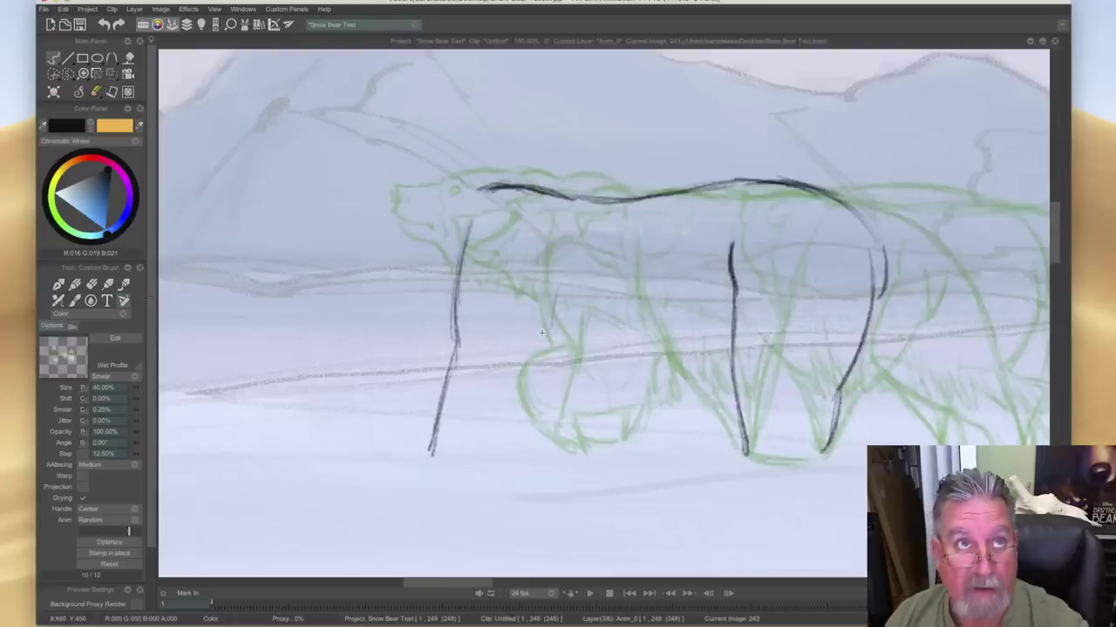
key(Left)
key(Right)
mouse_move(546, 329)
mouse_down()
mouse_move(550, 378)
mouse_move(539, 359)
mouse_move(544, 398)
mouse_move(533, 377)
mouse_move(513, 461)
mouse_up()
mouse_move(453, 348)
mouse_down()
mouse_move(456, 296)
mouse_move(435, 449)
mouse_move(444, 409)
mouse_up()
key(Left)
key(Right)
key(Left)
key(Right)
- Sketch the shaggy belly fur between the foreleg and the near hind leg, comparing it with the previous pose
mouse_move(547, 354)
mouse_down()
mouse_move(573, 389)
mouse_move(589, 366)
mouse_move(594, 390)
mouse_move(612, 376)
mouse_move(632, 395)
mouse_move(655, 379)
mouse_move(669, 405)
mouse_move(685, 392)
mouse_move(681, 363)
mouse_move(718, 399)
mouse_move(709, 385)
mouse_move(729, 398)
mouse_move(724, 368)
mouse_move(712, 368)
mouse_move(723, 409)
mouse_up()
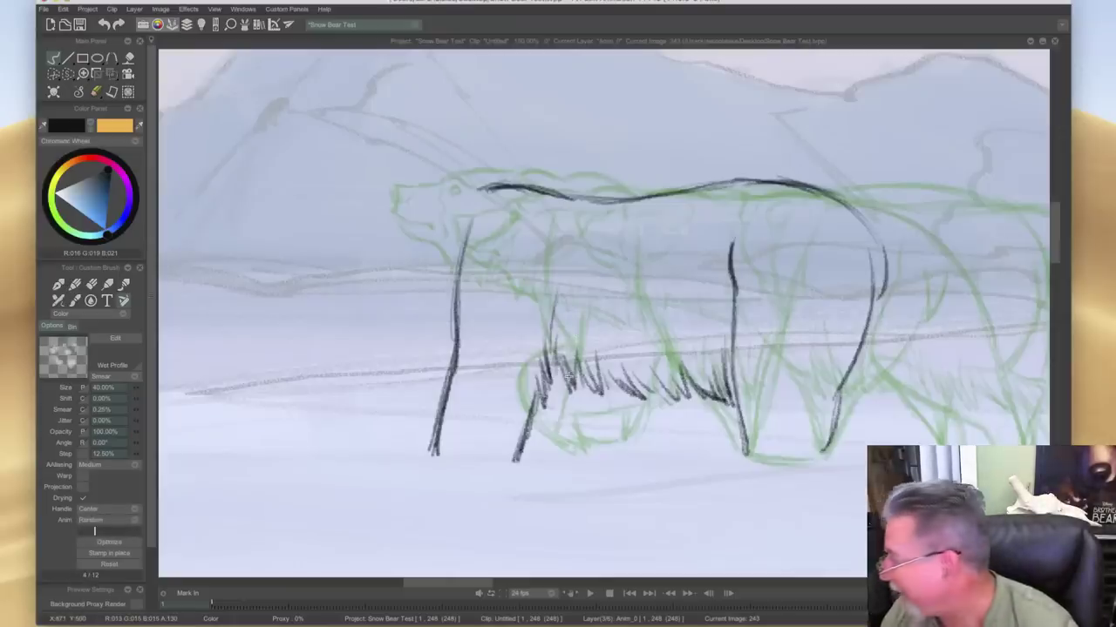
key(Left)
key(Right)
key(Left)
key(Right)
key(Left)
key(Right)
key(Left)
key(Right)
- Draw the hindquarters' outer contour down into the trailing far hind leg, including its hock, and darken the thigh's edge
drag(854, 204, 918, 335)
key(Left)
key(Right)
drag(886, 244, 916, 359)
mouse_move(901, 276)
mouse_down()
mouse_move(901, 376)
mouse_move(923, 415)
mouse_move(933, 411)
mouse_move(925, 445)
mouse_up()
drag(939, 401, 922, 445)
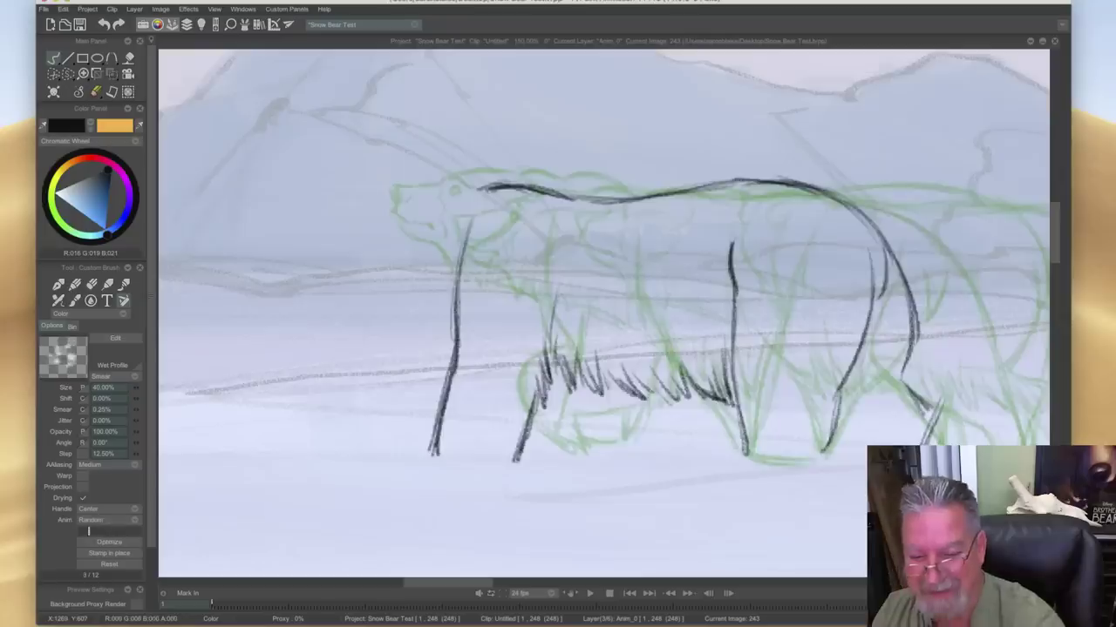
key(Left)
key(Right)
key(Left)
key(Right)
key(Left)
key(Right)
key(Left)
key(Right)
drag(913, 325, 902, 380)
- Add a short stroke behind the near hind leg's ankle and draw the planted foot's sole line
drag(841, 422, 849, 434)
drag(760, 461, 809, 463)
key(Left)
key(Right)
key(Left)
key(Right)
- Rough in the head ahead of the previous pose with the nape, cheek curve, crown line and faint muzzle guides
mouse_move(478, 186)
mouse_down()
mouse_move(450, 178)
mouse_move(342, 208)
mouse_up()
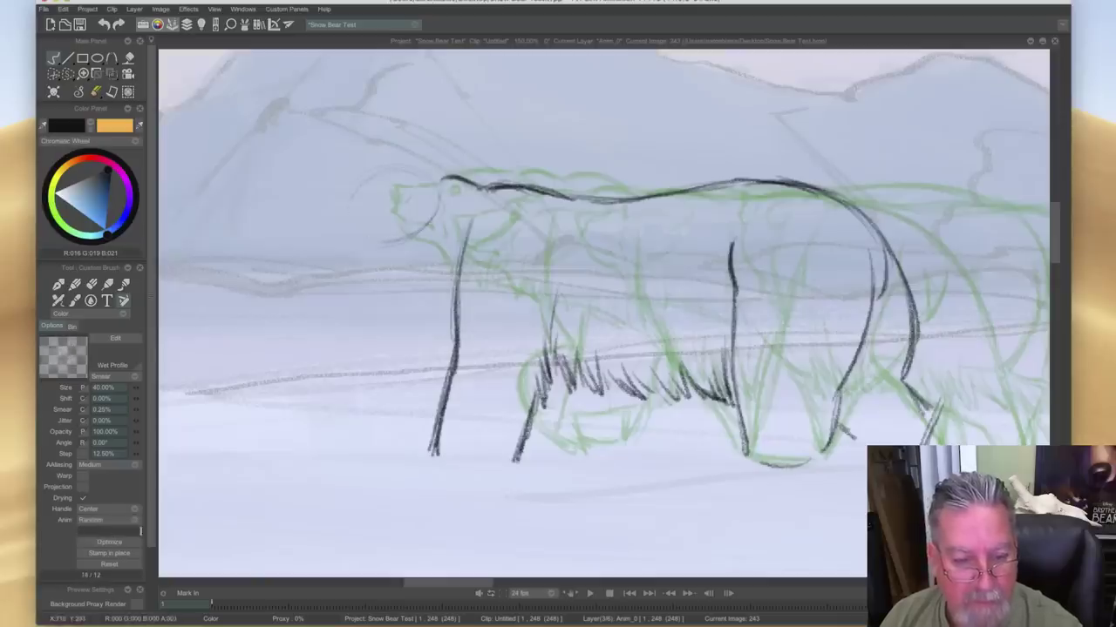
mouse_move(421, 171)
mouse_down()
mouse_move(378, 170)
mouse_move(431, 167)
mouse_move(369, 176)
mouse_up()
key(Left)
key(Right)
drag(428, 205, 413, 239)
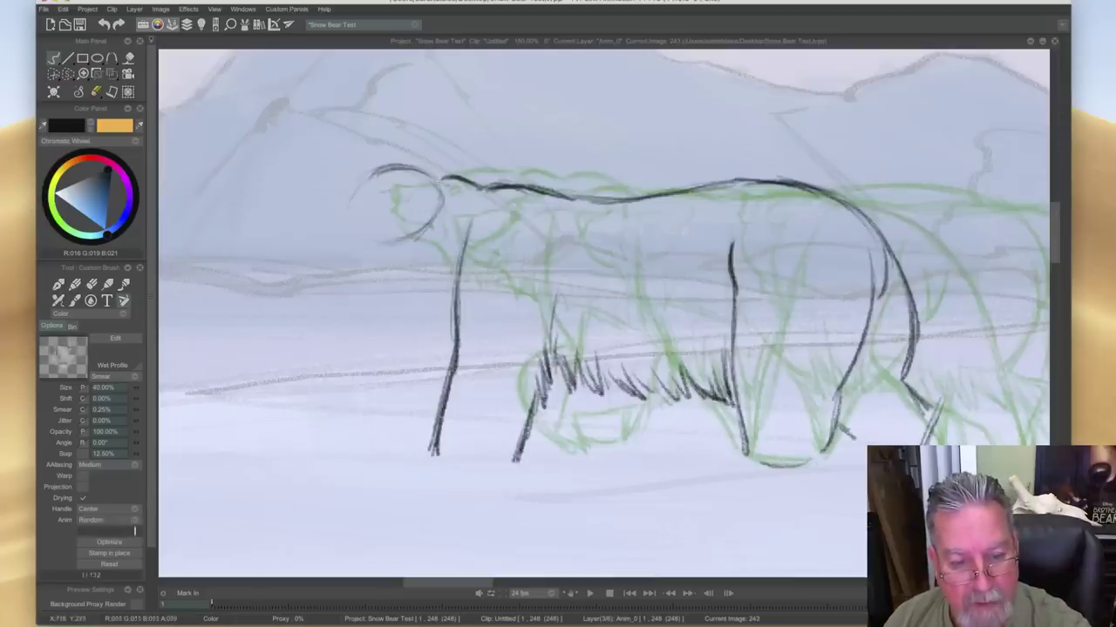
- Draw the rounded ear at the back of the head and strengthen the crown line leading to the brow
mouse_move(452, 179)
mouse_down()
mouse_move(447, 197)
mouse_move(459, 202)
mouse_move(444, 183)
mouse_move(463, 190)
mouse_move(412, 168)
mouse_move(370, 174)
mouse_up()
key(Left)
key(Right)
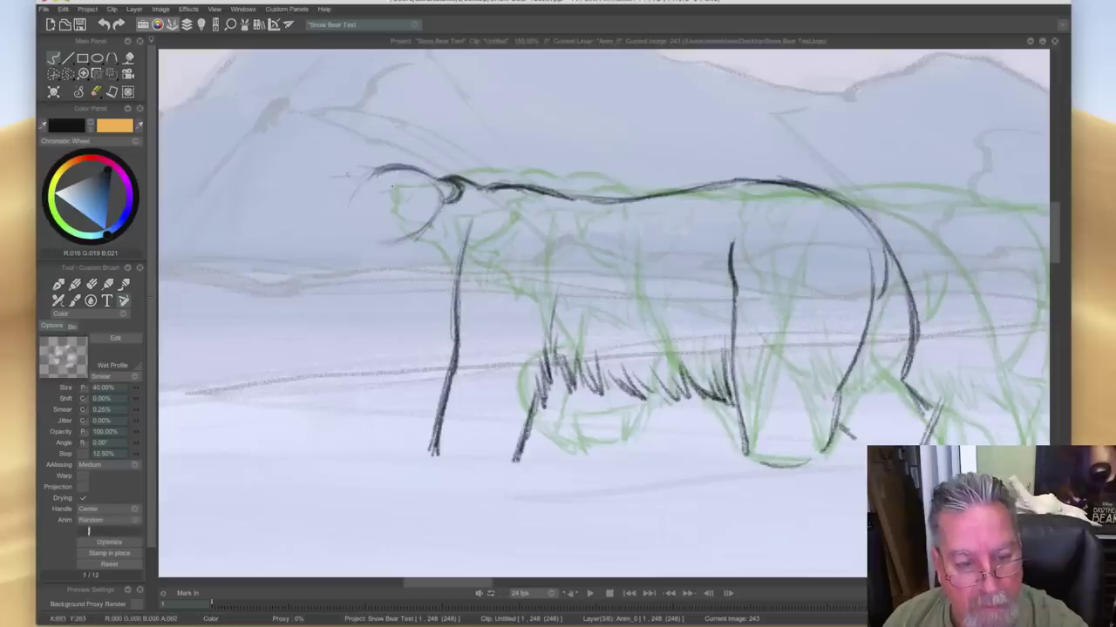
- Draw the eye beneath the brow and darken the brow line, flipping to compare with the previous pose
drag(380, 189, 378, 184)
key(Left)
key(Right)
key(Left)
key(Right)
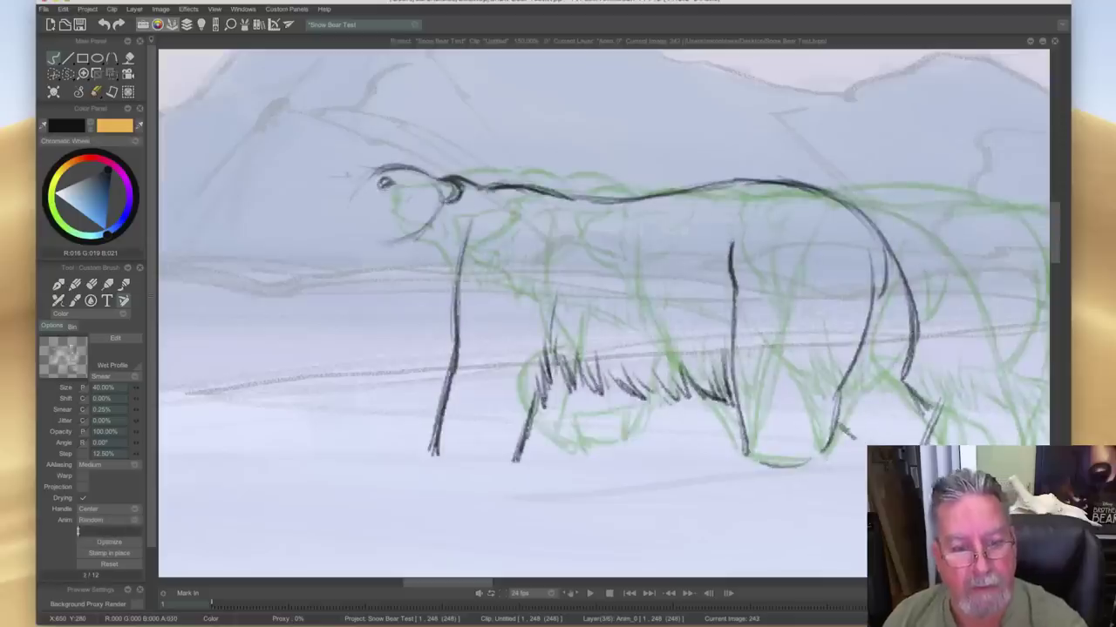
mouse_move(385, 182)
mouse_down()
mouse_move(392, 173)
mouse_move(370, 174)
mouse_up()
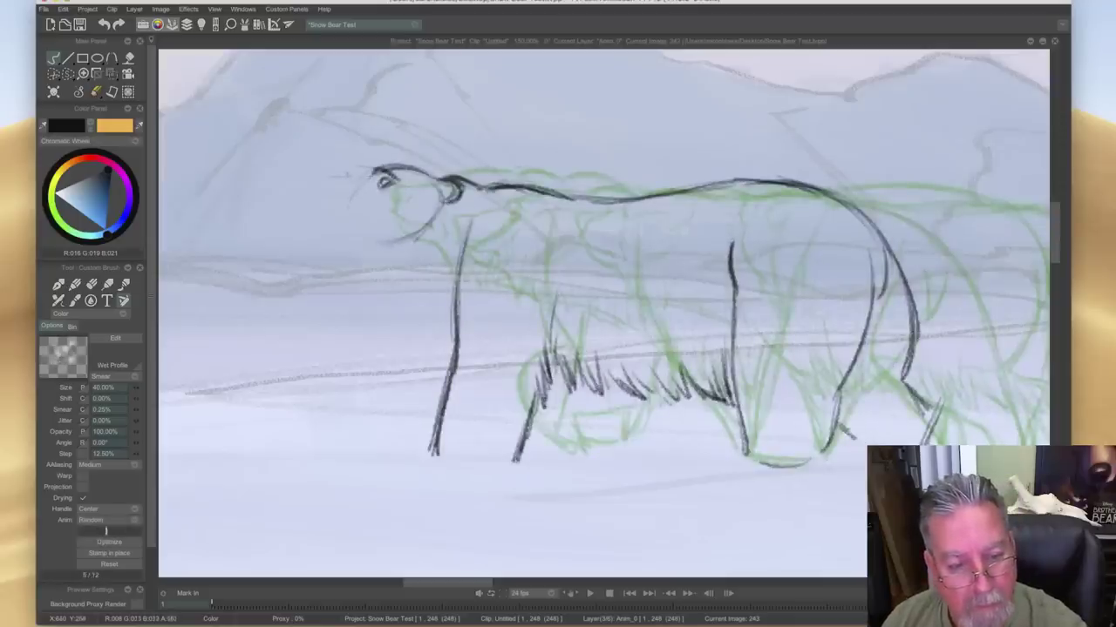
- Draw the top line of the muzzle and the dark nose at its tip, checking it against the previous frame
mouse_move(364, 174)
mouse_down()
mouse_move(315, 178)
mouse_move(333, 184)
mouse_move(314, 190)
mouse_move(319, 201)
mouse_move(314, 185)
mouse_up()
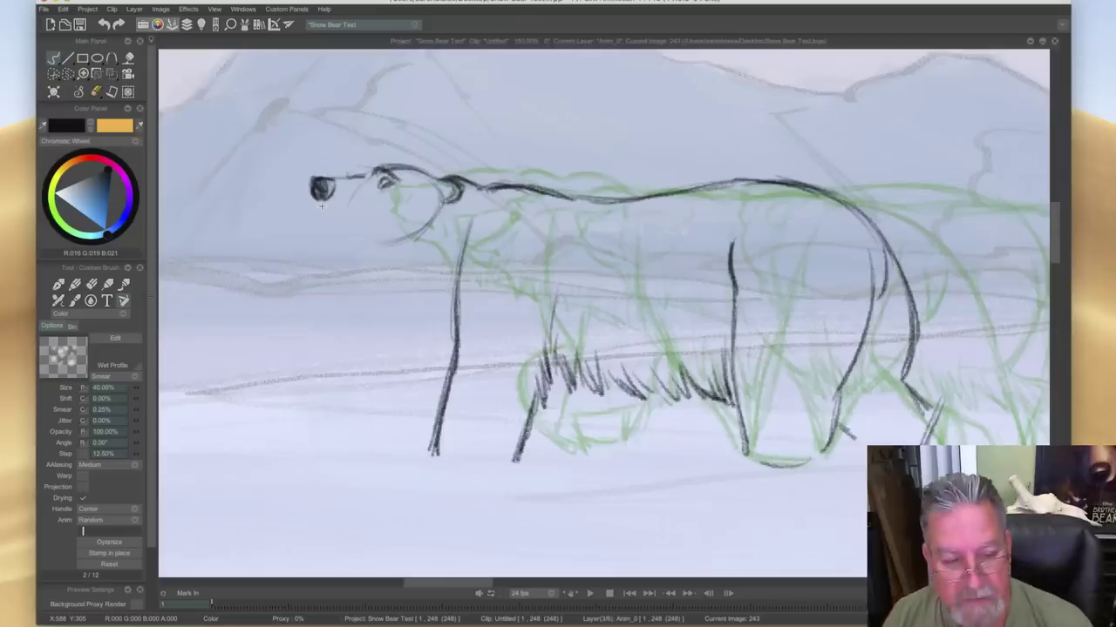
key(Left)
key(Right)
key(Left)
key(Right)
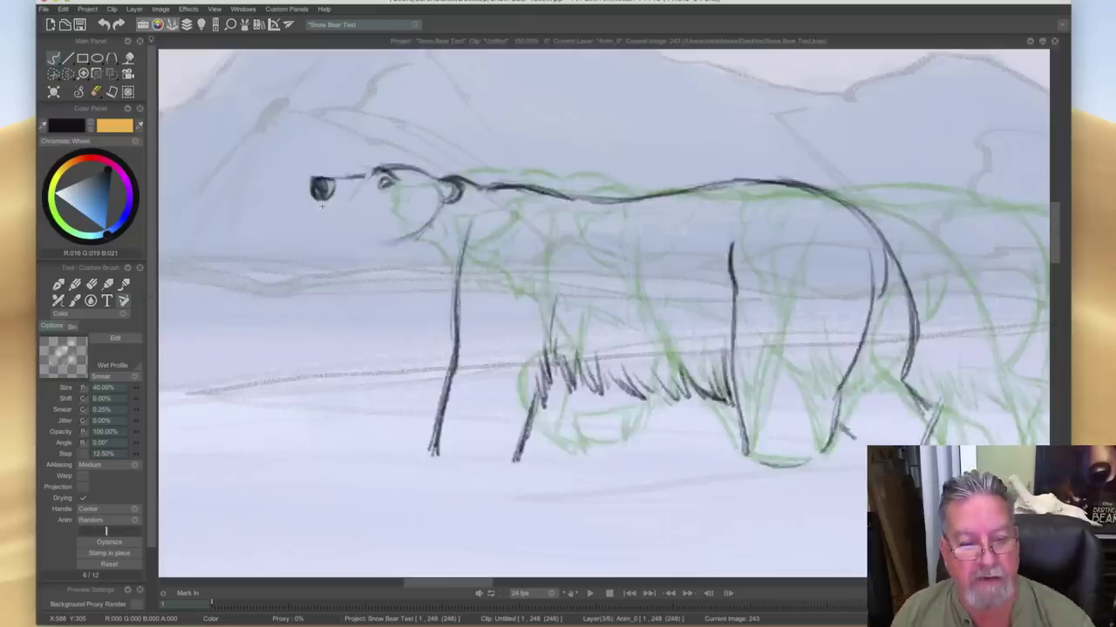
- Draw the mouth line and lower jaw beneath the nose, checking the muzzle against the previous pose
key(Left)
key(Right)
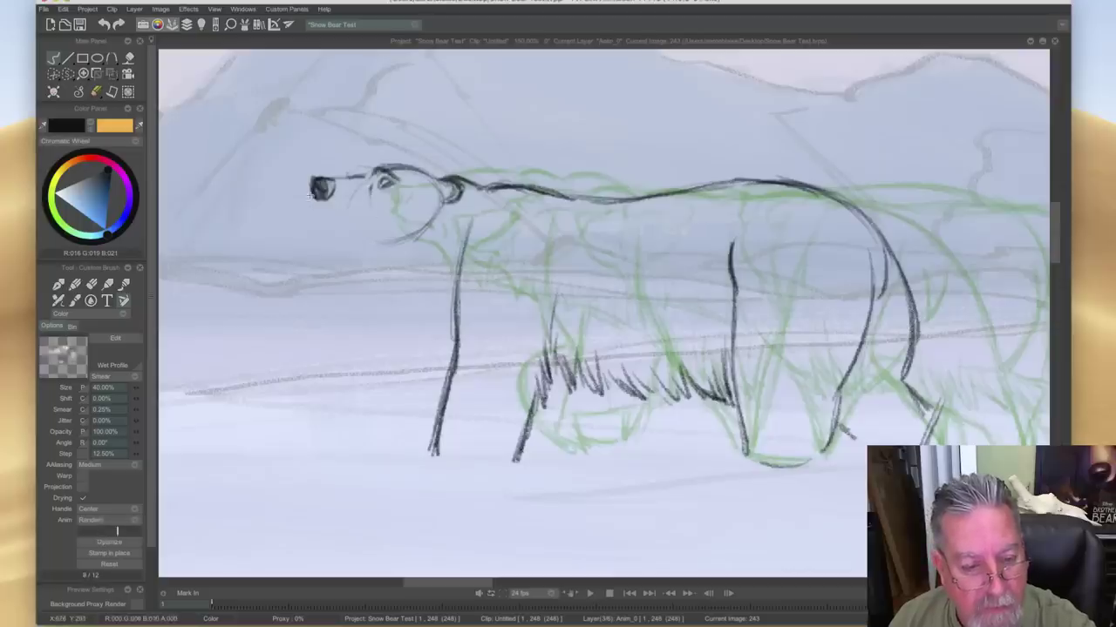
mouse_move(312, 203)
mouse_down()
mouse_move(356, 225)
mouse_move(318, 218)
mouse_move(352, 242)
mouse_up()
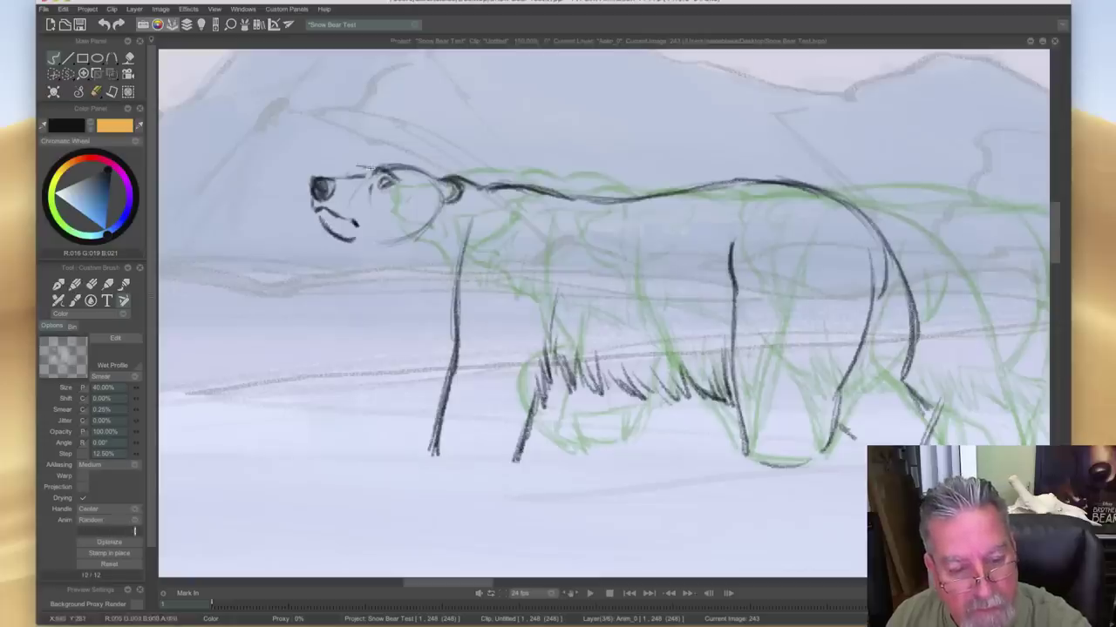
- Outline the brow bump above the muzzle and strengthen the crown line back to the ear, flipping against the previous drawing
mouse_move(352, 174)
mouse_down()
mouse_move(439, 177)
mouse_move(425, 172)
mouse_move(476, 186)
mouse_up()
key(Left)
key(Right)
key(Left)
key(Right)
key(Left)
key(Right)
- Draw the fur tuft under the jaw and the throat line down to the front leg, comparing with the previous pose
mouse_move(364, 214)
mouse_down()
mouse_move(370, 250)
mouse_move(379, 279)
mouse_up()
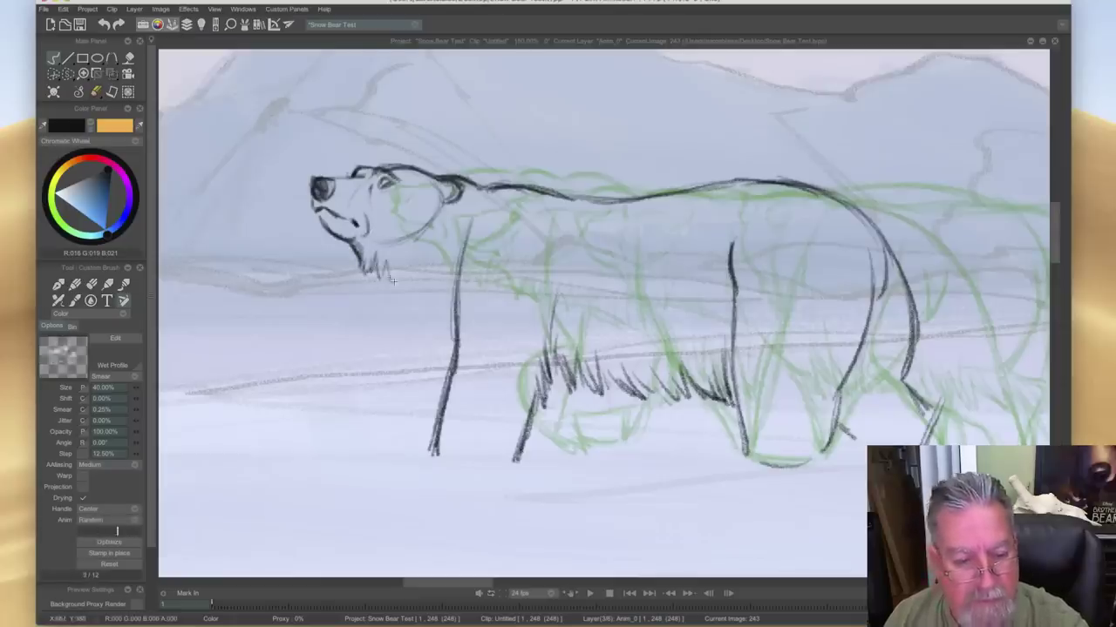
mouse_move(392, 282)
mouse_down()
mouse_move(450, 307)
mouse_move(455, 321)
mouse_move(385, 283)
mouse_up()
key(Left)
key(Right)
key(Left)
key(Right)
key(Left)
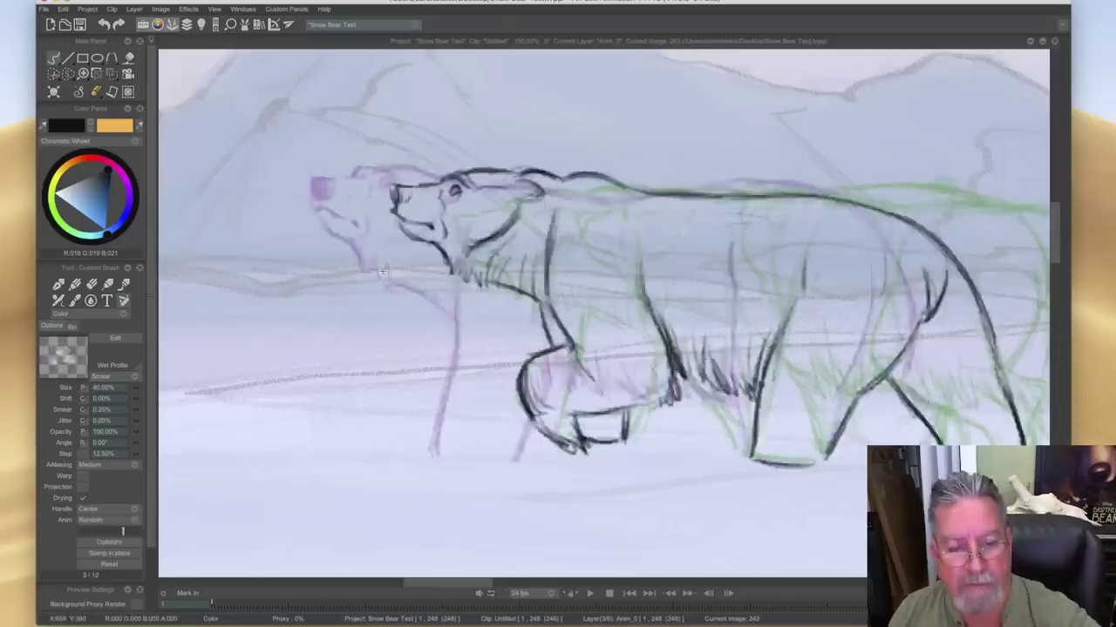
key(Right)
- Darken the cheek curve below the ear and add the upper cheek line behind the eye
drag(435, 210, 391, 246)
drag(402, 193, 434, 183)
key(Left)
key(Right)
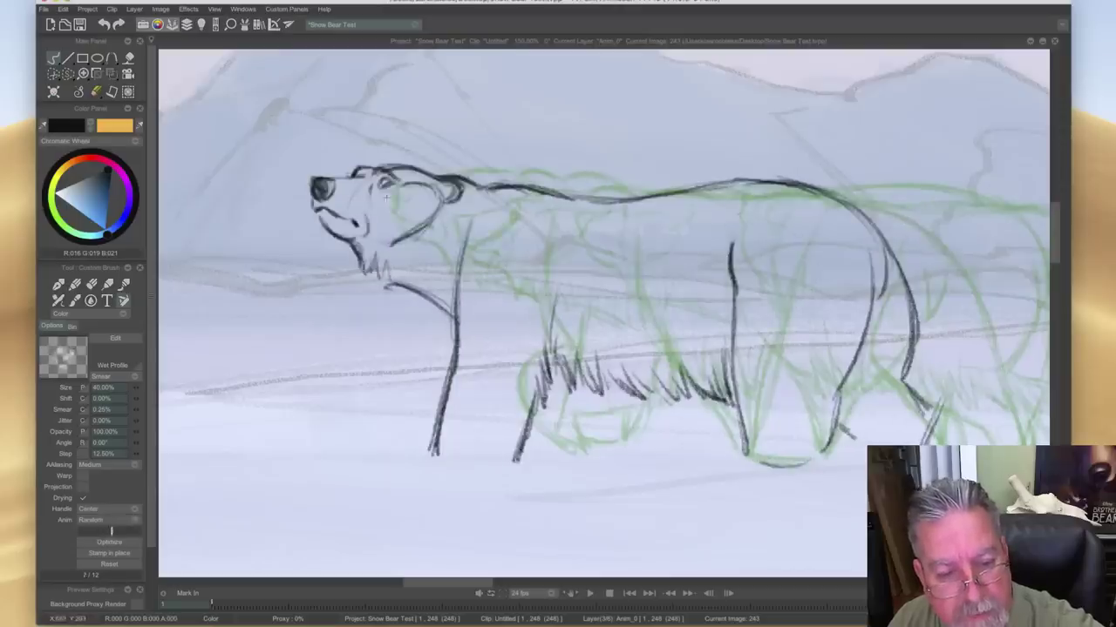
- Add short fur strokes on the neck above the throat line, flipping to compare with the previous frame
mouse_move(416, 253)
mouse_down()
mouse_move(402, 281)
mouse_move(412, 289)
mouse_up()
drag(432, 260, 427, 305)
key(Left)
key(Right)
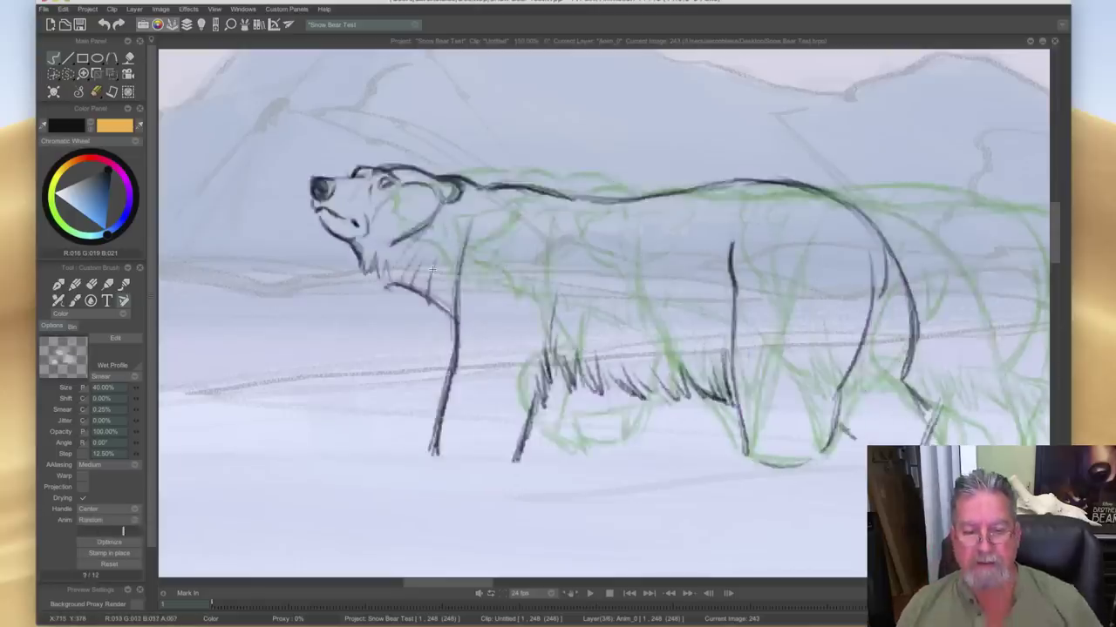
key(Left)
key(Right)
key(Left)
key(Right)
- Draw the far front foot below the belly fur with its two side edges and flat sole
drag(615, 390, 619, 433)
drag(560, 410, 547, 434)
mouse_move(556, 413)
mouse_down()
mouse_move(551, 440)
mouse_move(620, 442)
mouse_up()
drag(616, 394, 621, 435)
drag(552, 399, 552, 445)
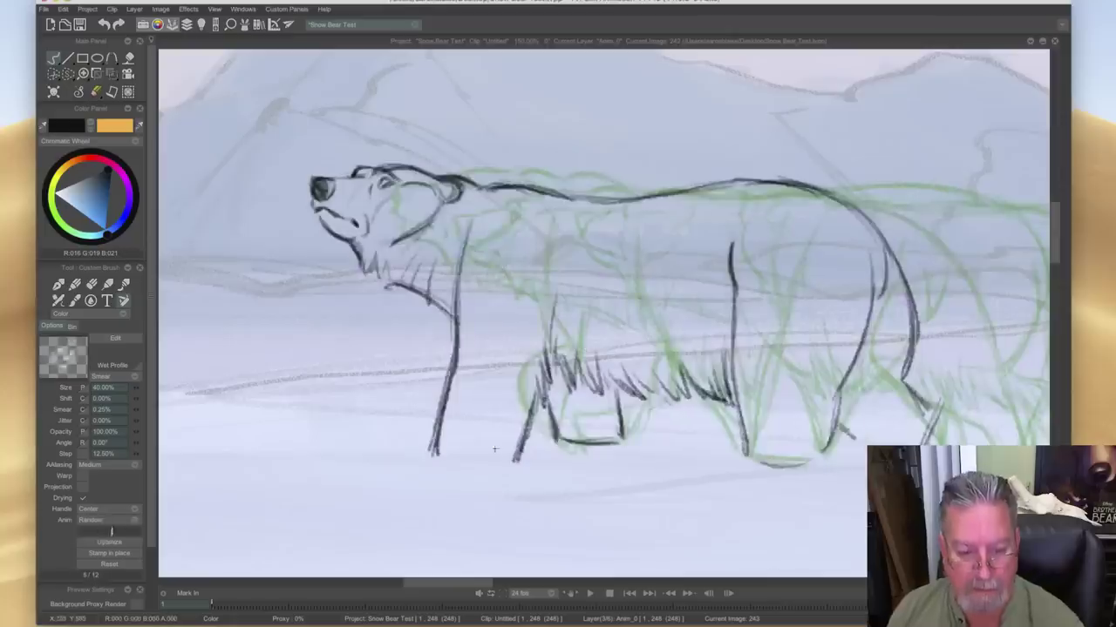
- Close the near front paw with a curved sole and strengthen the hind leg lines, comparing with the previous pose
drag(441, 459, 494, 464)
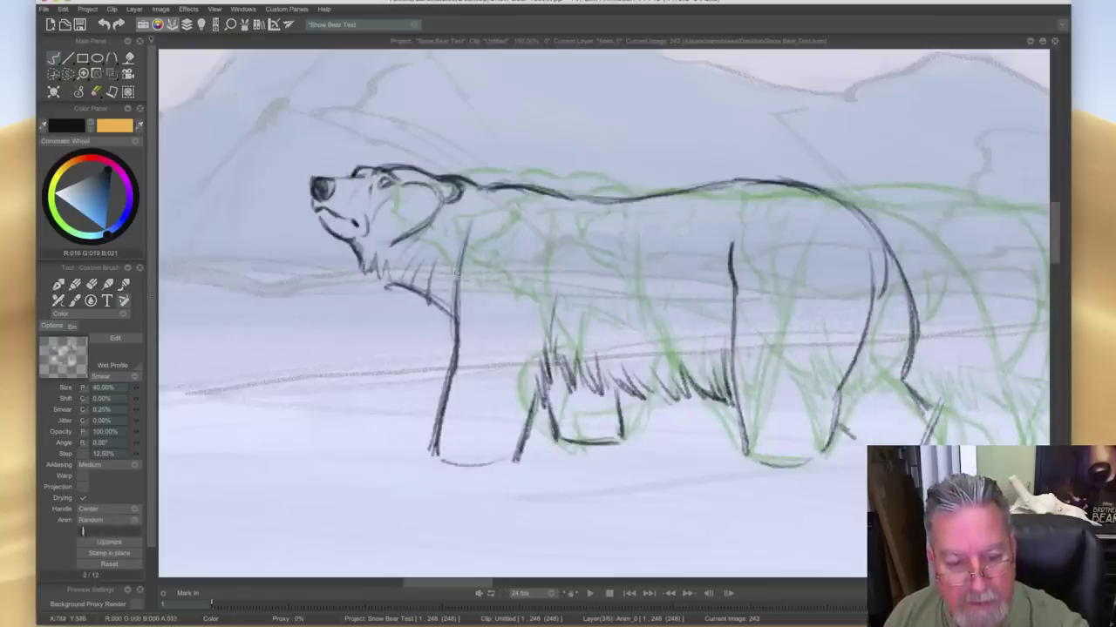
drag(544, 345, 547, 301)
mouse_move(913, 350)
mouse_down()
mouse_move(903, 377)
mouse_move(929, 409)
mouse_up()
drag(871, 308, 816, 463)
key(Left)
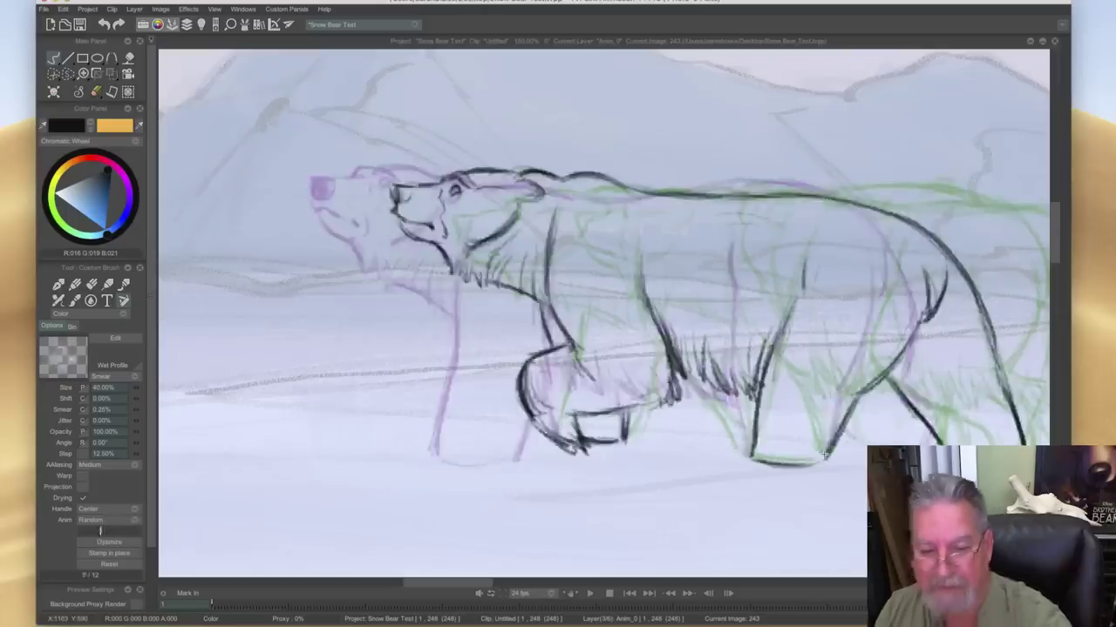
key(Right)
key(Left)
key(Right)
key(Left)
key(Right)
- Draw the upper back edge of the near front leg and darken the eye after flipping between the poses
drag(551, 263, 559, 378)
key(Left)
key(Right)
key(Left)
key(Right)
key(Left)
key(Right)
key(Left)
drag(386, 182, 382, 186)
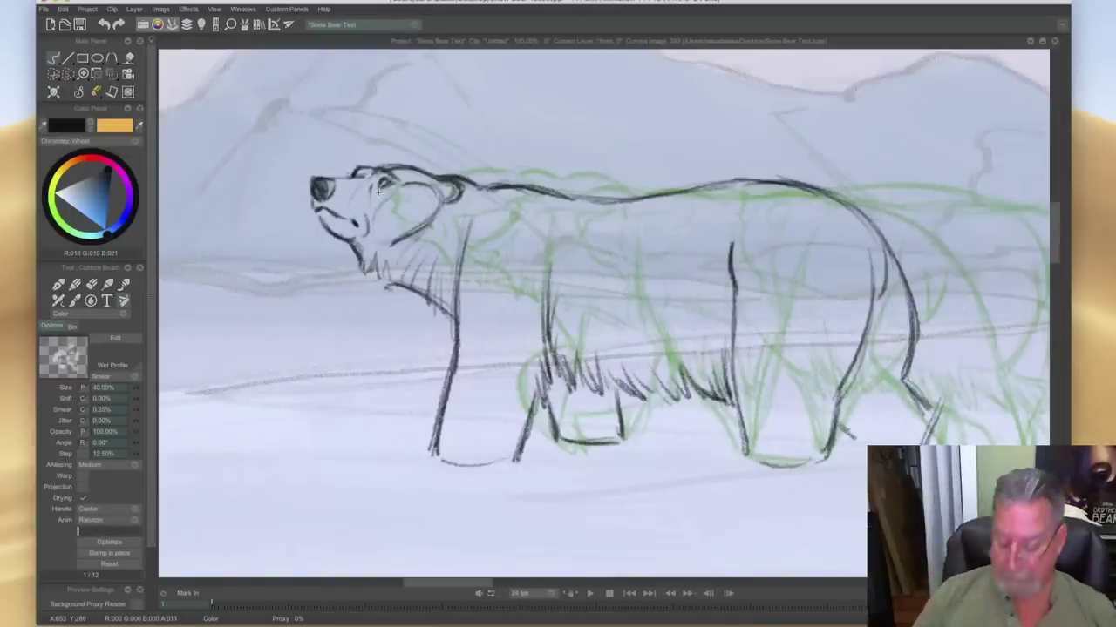
- Add a blank drawing at frame 249 on the animation layer and extend its exposure to frame 254
key(Tab)
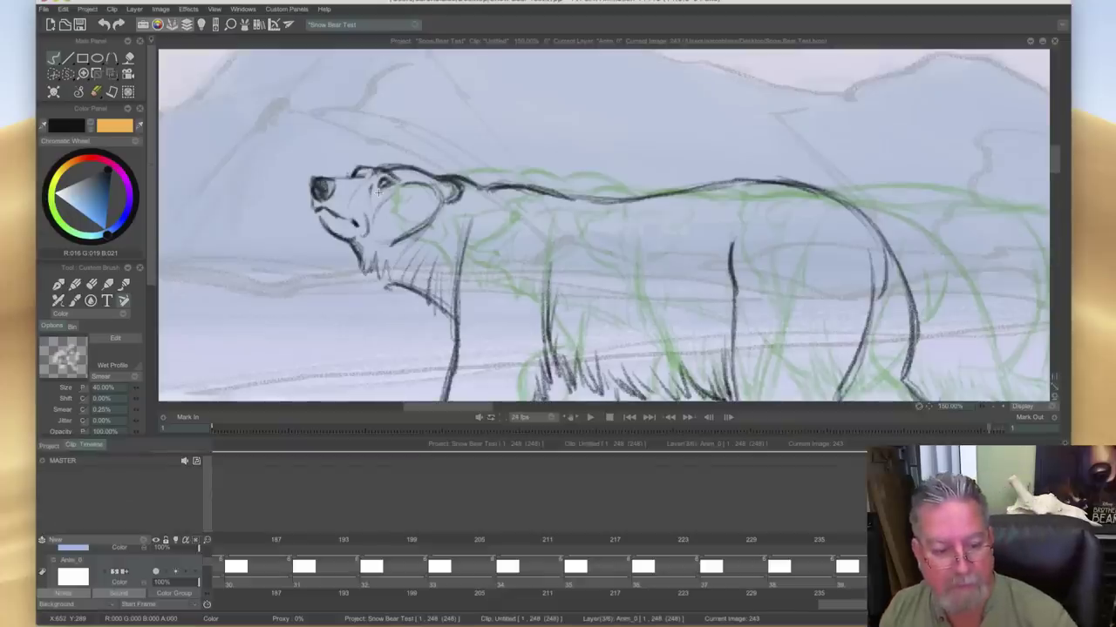
click(974, 547)
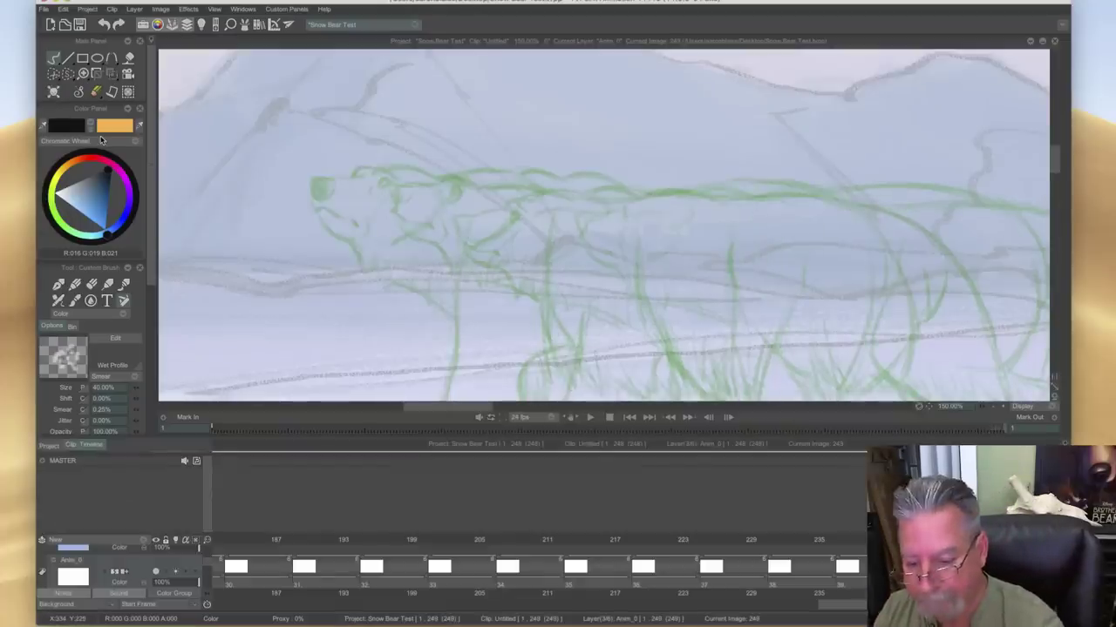
drag(983, 574, 1039, 574)
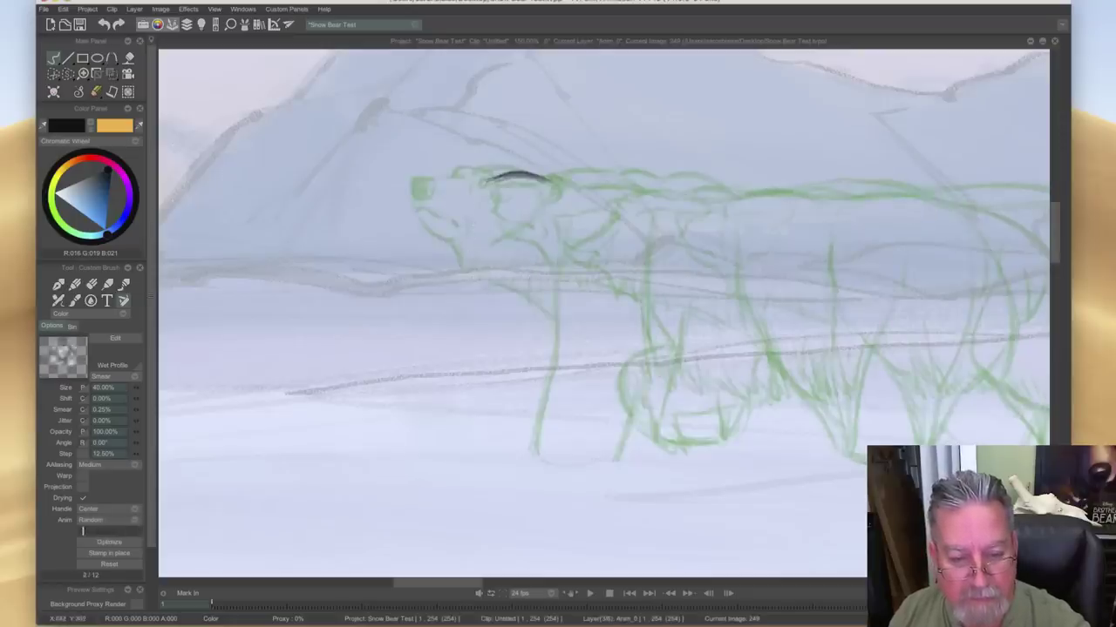
- Rough in the front edge of the leading front leg and a short head guide above the onion-skinned muzzle
drag(483, 231, 485, 308)
drag(507, 372, 523, 453)
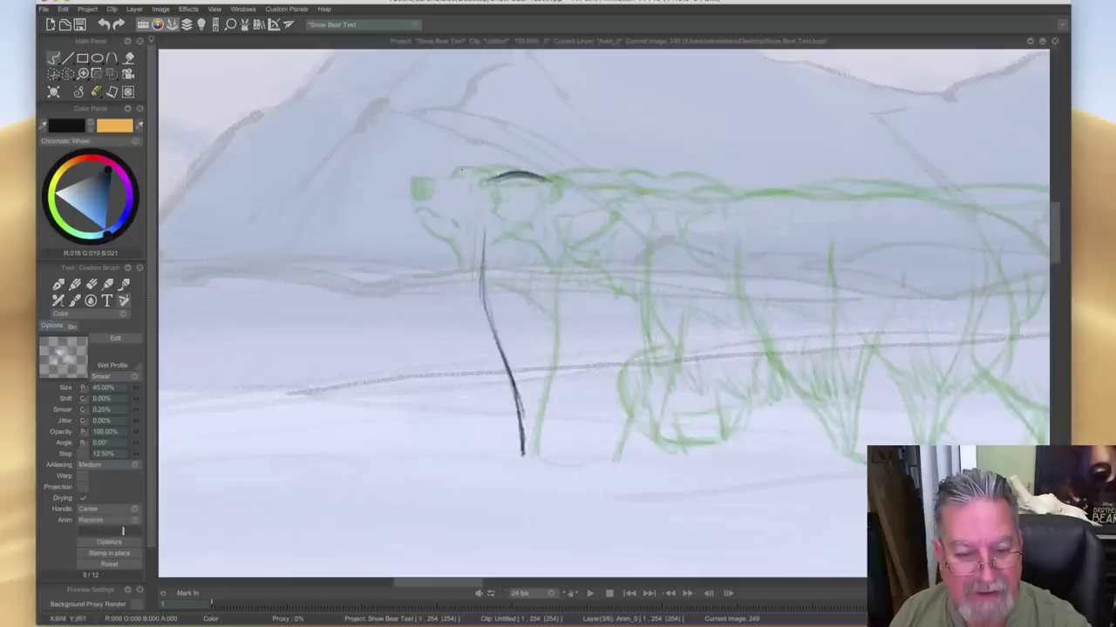
drag(413, 164, 463, 165)
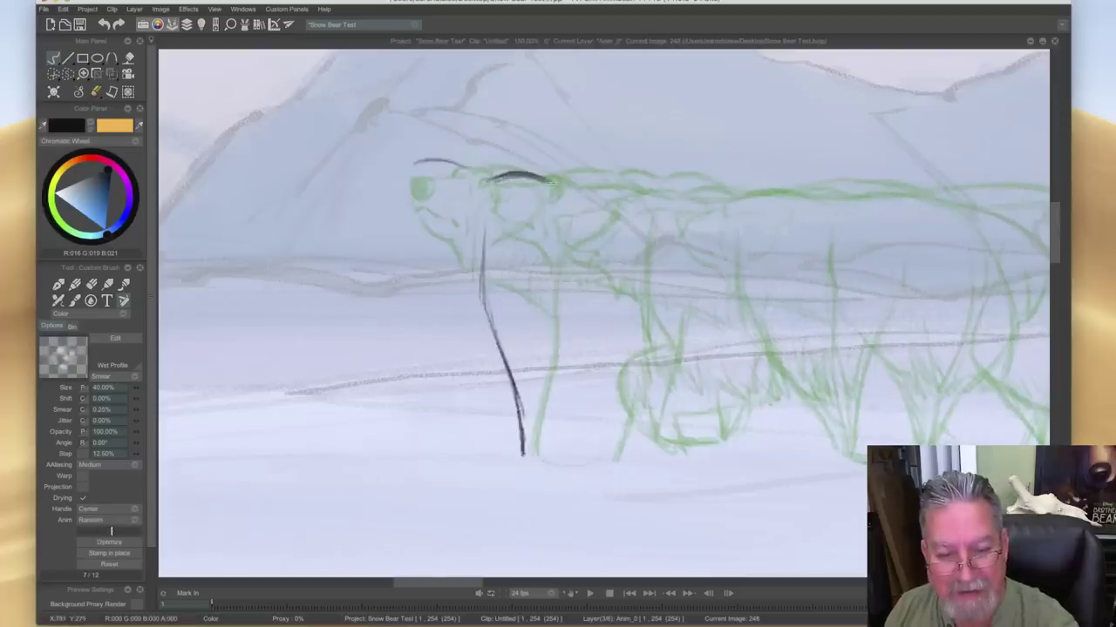
- Draw the back line from behind the head to the start of the rump, flipping repeatedly to compare the poses
mouse_move(648, 201)
mouse_down()
mouse_move(590, 189)
mouse_move(813, 198)
mouse_move(694, 190)
mouse_move(784, 189)
mouse_move(870, 242)
mouse_up()
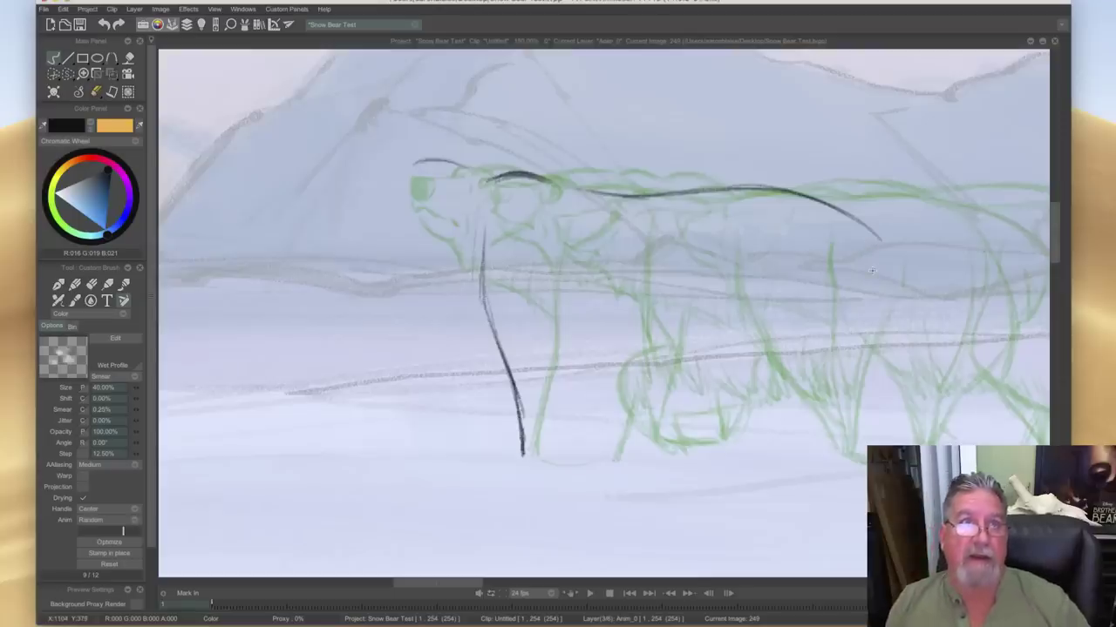
key(Left)
key(Right)
key(Left)
key(Right)
key(Left)
key(Right)
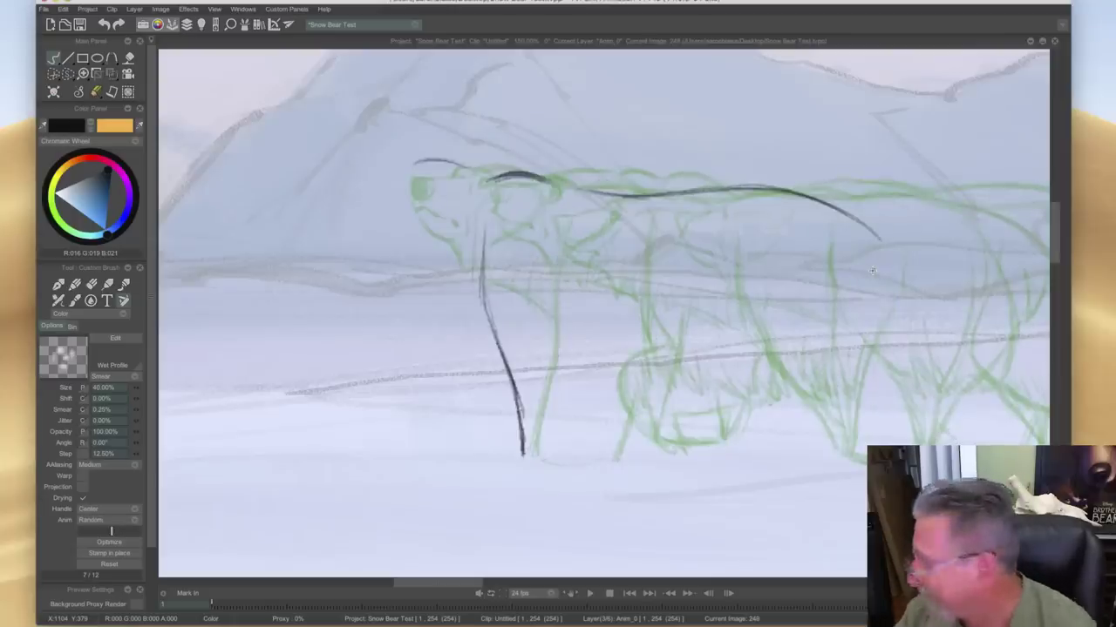
key(Left)
key(Right)
key(Left)
key(Right)
key(Left)
key(Right)
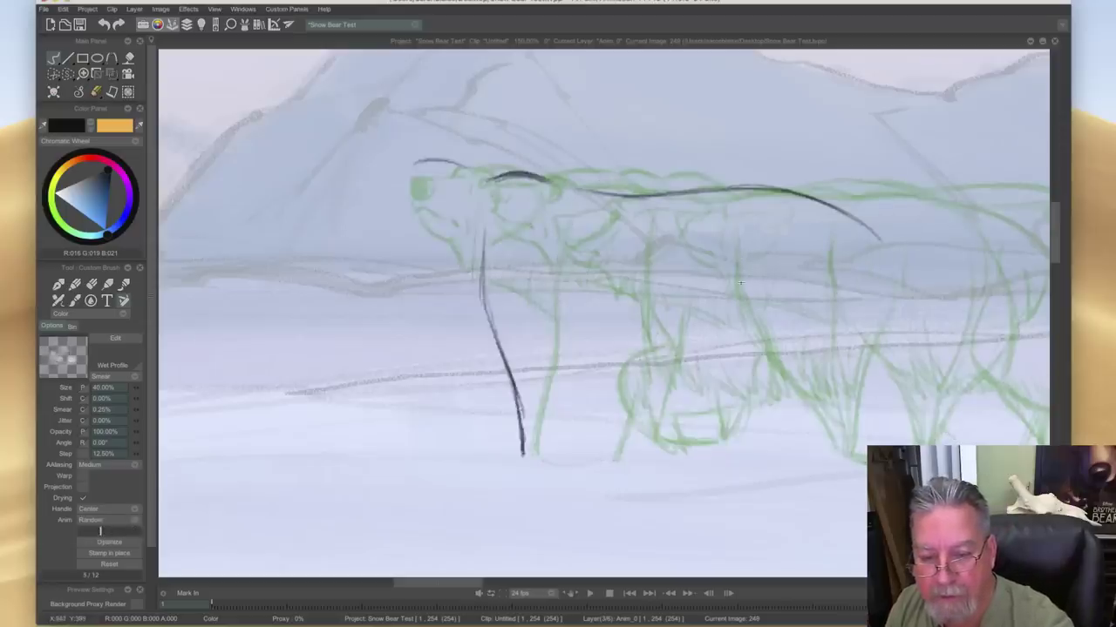
- Rough in the front edge of the near hind leg from the flank down to the foot
mouse_move(739, 261)
mouse_down()
mouse_move(747, 289)
mouse_move(744, 247)
mouse_up()
key(Left)
key(Right)
mouse_move(776, 361)
mouse_down()
mouse_move(766, 326)
mouse_move(832, 449)
mouse_up()
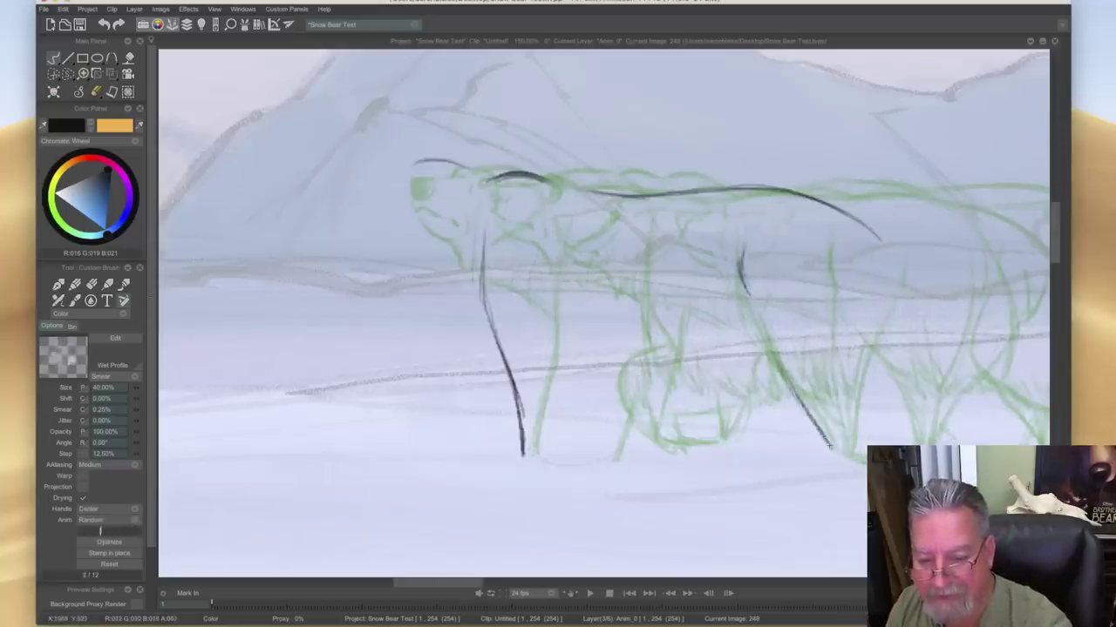
key(Left)
key(Right)
- Continue the rump curve down the back of the thigh, checking it against the previous pose
mouse_move(877, 239)
mouse_down()
mouse_move(898, 316)
mouse_move(888, 326)
mouse_move(896, 368)
mouse_up()
key(Left)
key(Right)
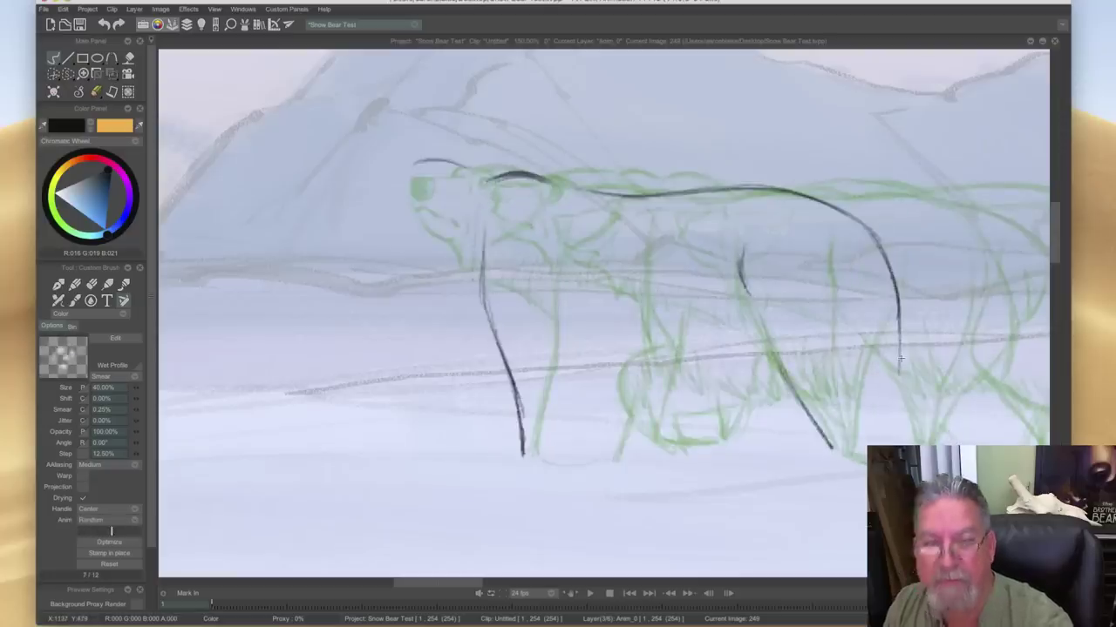
key(Left)
key(Right)
key(Left)
key(Right)
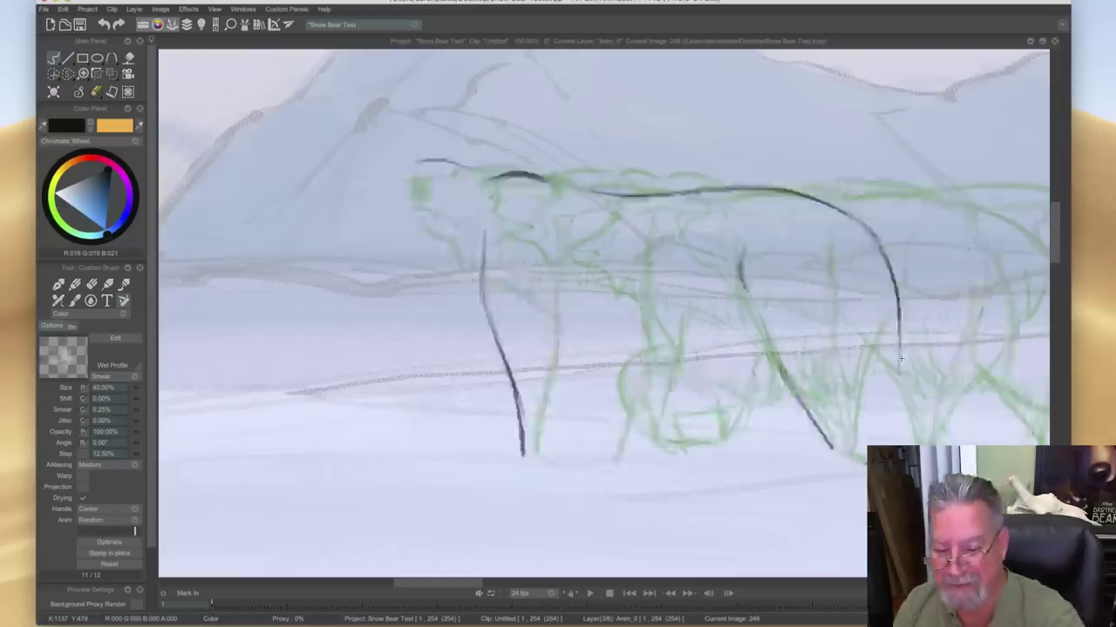
- Draw the lower back edge of the near hind leg and the sole of its foot
drag(903, 386, 920, 442)
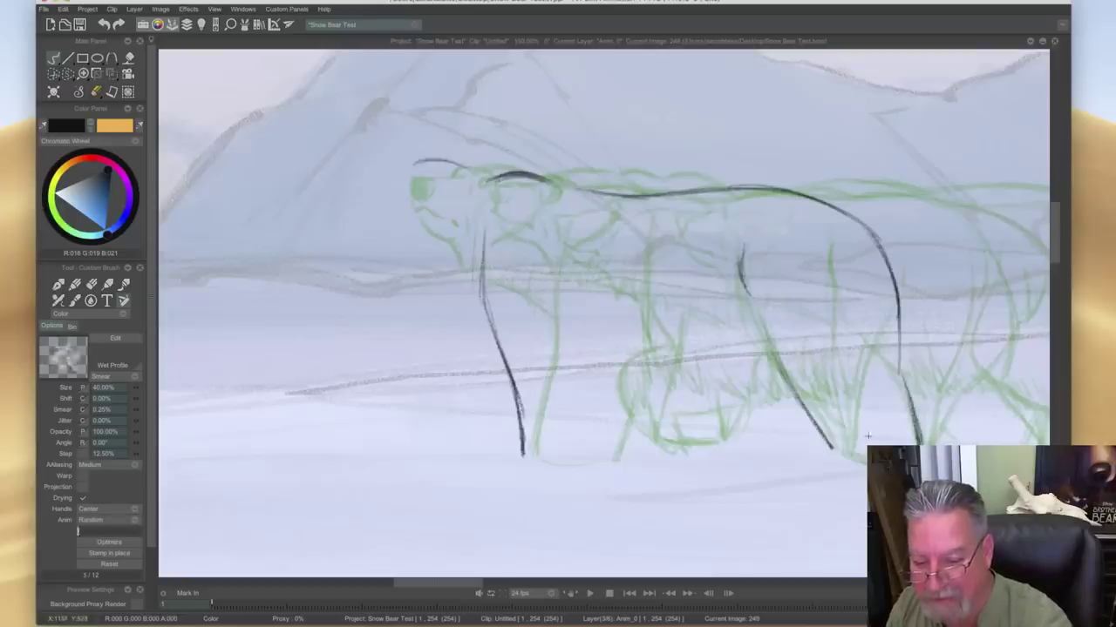
key(Left)
key(Right)
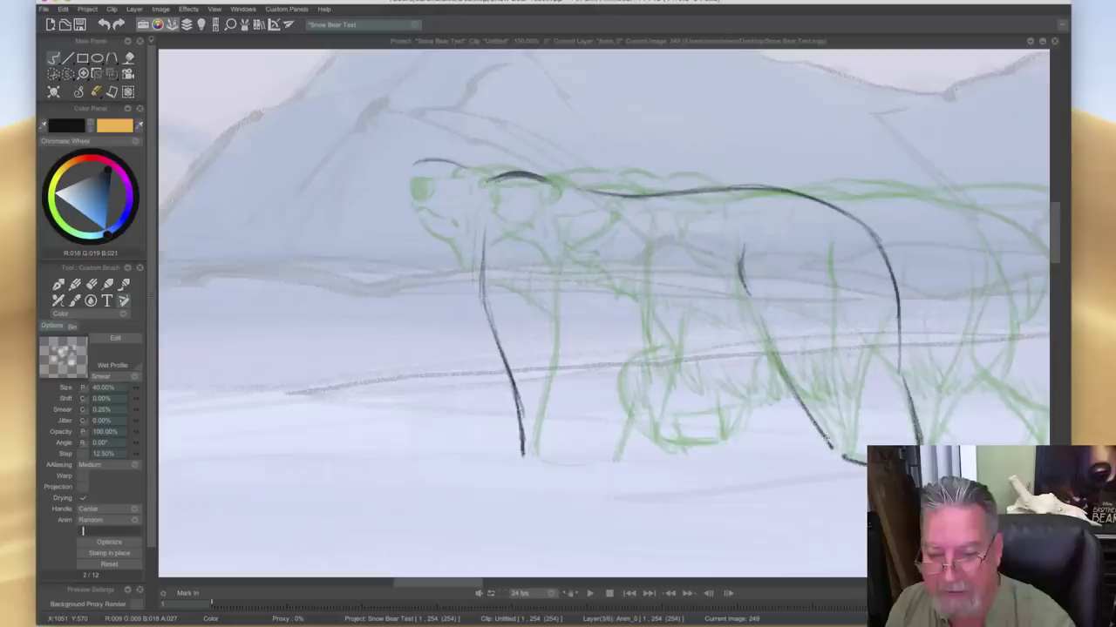
key(Left)
key(Right)
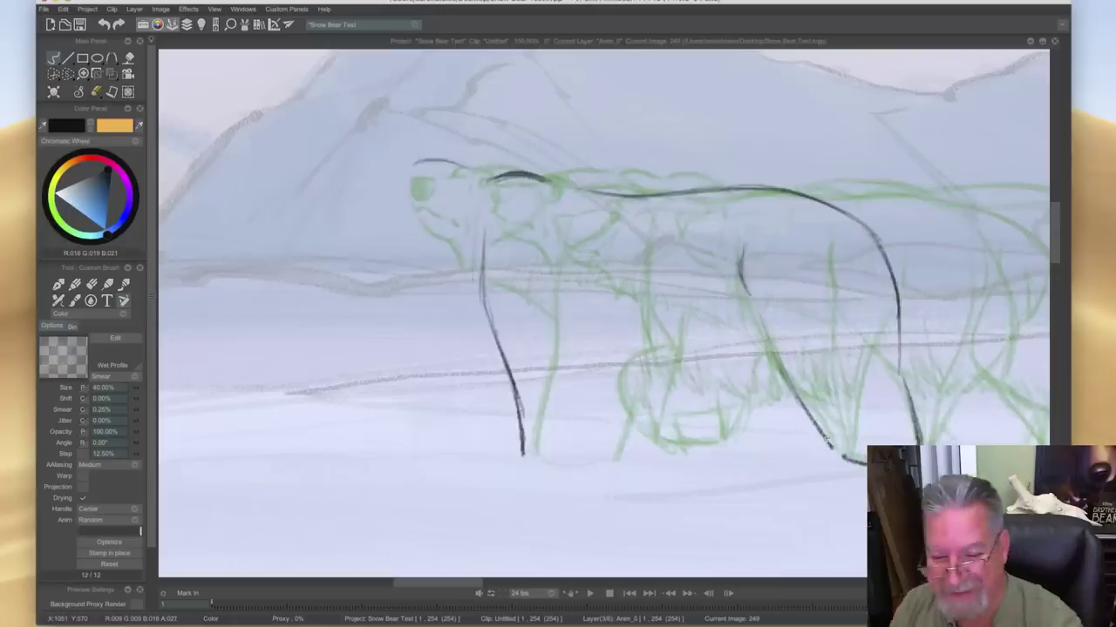
- Strengthen the front edge of the near hind leg from flank to foot, flipping between the poses to compare
mouse_move(741, 267)
mouse_down()
mouse_move(789, 389)
mouse_move(832, 454)
mouse_up()
key(Left)
key(Right)
key(Left)
key(Right)
key(Left)
key(Right)
key(Left)
key(Right)
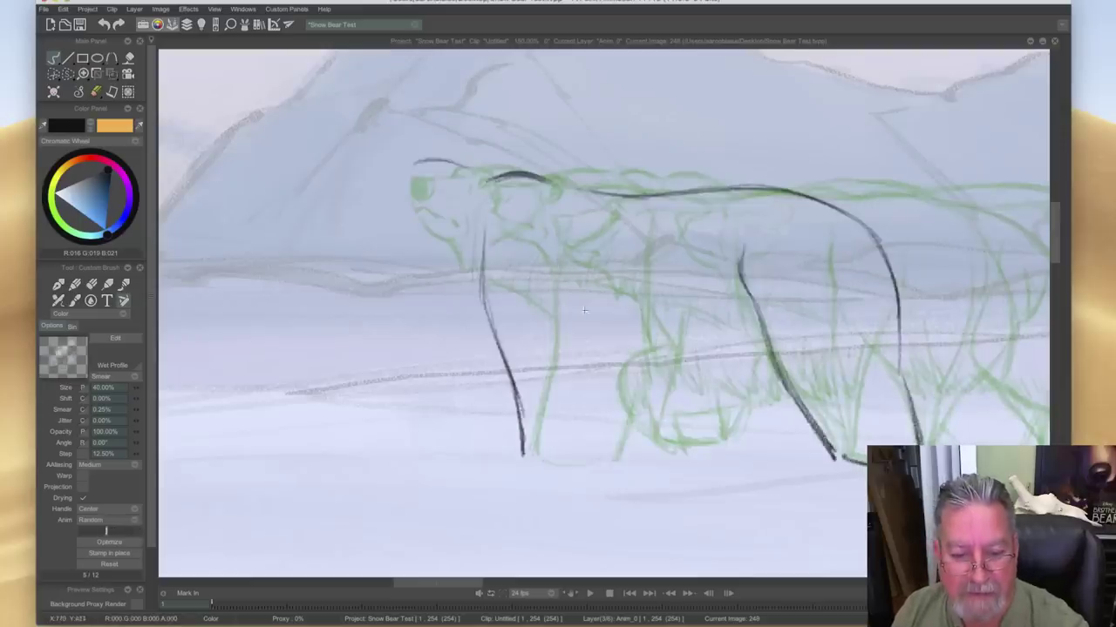
- Draw the back edge of the near front leg and darken its front edge from chest to foot
key(Left)
key(Right)
mouse_move(583, 336)
mouse_down()
mouse_move(603, 399)
mouse_move(601, 462)
mouse_up()
drag(586, 378, 603, 419)
mouse_move(513, 383)
mouse_down()
mouse_move(523, 450)
mouse_move(521, 432)
mouse_up()
drag(485, 306, 516, 389)
drag(483, 263, 512, 402)
key(Left)
key(Right)
- Sketch the shaggy belly fur between the near front and hind legs, comparing it with the previous pose
drag(593, 324, 605, 373)
mouse_move(598, 345)
mouse_down()
mouse_move(610, 376)
mouse_move(620, 375)
mouse_up()
mouse_move(615, 358)
mouse_down()
mouse_move(630, 383)
mouse_move(758, 397)
mouse_up()
mouse_move(750, 359)
mouse_down()
mouse_move(772, 399)
mouse_move(783, 395)
mouse_up()
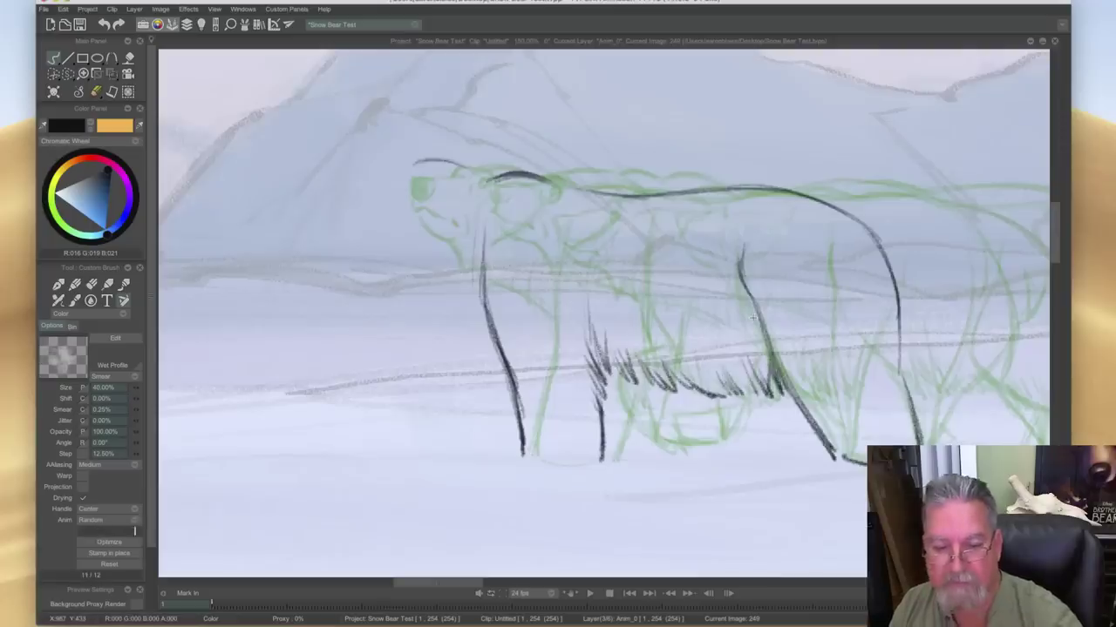
key(Left)
key(Right)
key(Left)
key(Right)
key(Left)
key(Right)
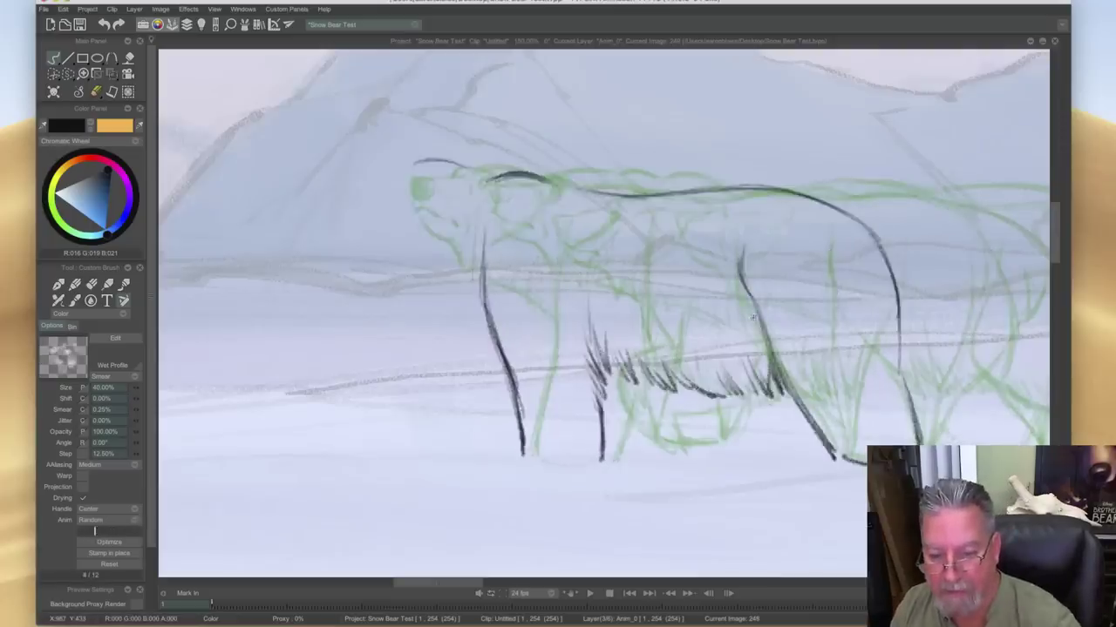
key(Left)
key(Right)
- Rough in the far leg below the belly fur with front and back edges and a flat sole
drag(694, 392, 685, 446)
mouse_move(753, 404)
mouse_down()
mouse_move(745, 441)
mouse_move(701, 447)
mouse_move(739, 449)
mouse_up()
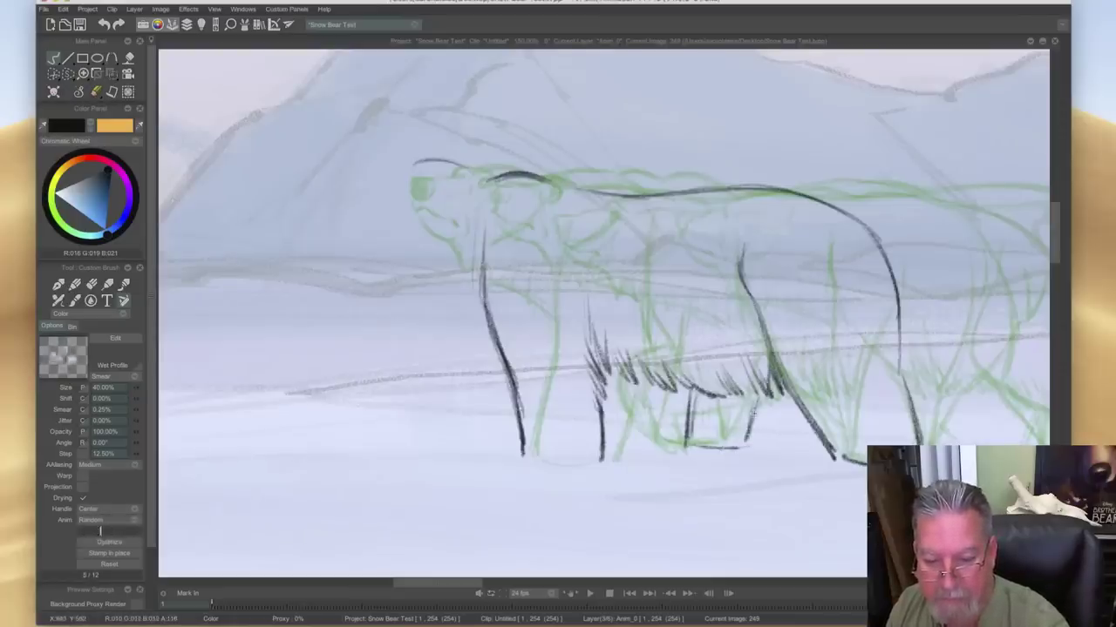
drag(760, 408, 748, 445)
drag(766, 400, 747, 446)
key(Left)
key(Right)
- Erase part of the far leg's rough back edge and strengthen the lines of the leg and sole
key(e)
drag(756, 406, 748, 431)
key(Left)
key(Right)
key(b)
mouse_move(686, 403)
mouse_down()
mouse_move(692, 436)
mouse_move(737, 451)
mouse_up()
- Flip between the current and previous poses to examine how the legs and body move
key(Right)
key(Left)
key(Right)
key(Left)
key(Right)
key(Left)
key(Right)
key(Left)
key(Right)
key(Left)
key(Right)
key(Left)
- Draw the neck line joining the crown to the back line, flipping to compare with the previous pose
drag(500, 175, 622, 197)
key(Right)
key(Left)
key(Right)
key(Left)
key(Right)
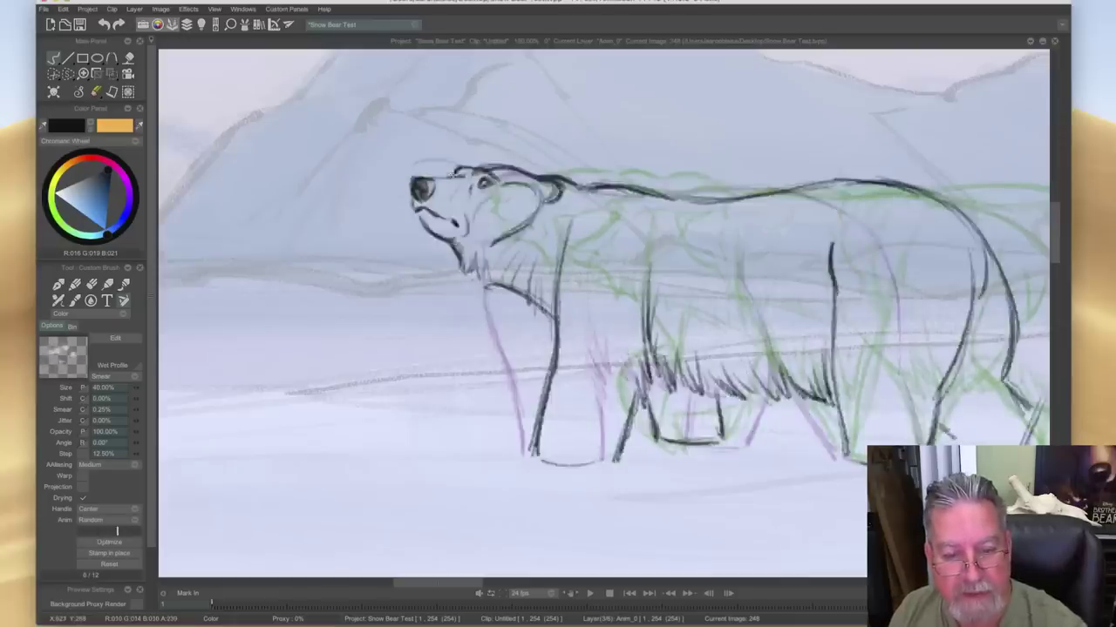
- Erase the rough guide above the muzzle and draw the brow line leading forward from the crown
key(Left)
key(e)
key(Right)
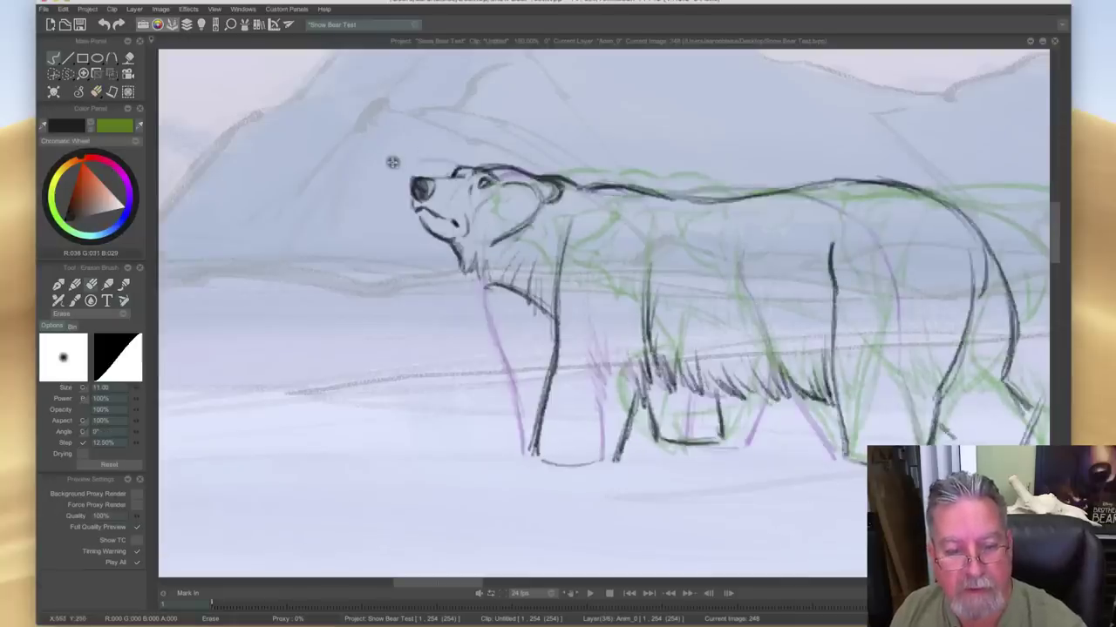
key(Left)
key(Right)
key(Left)
key(e)
drag(493, 171, 464, 165)
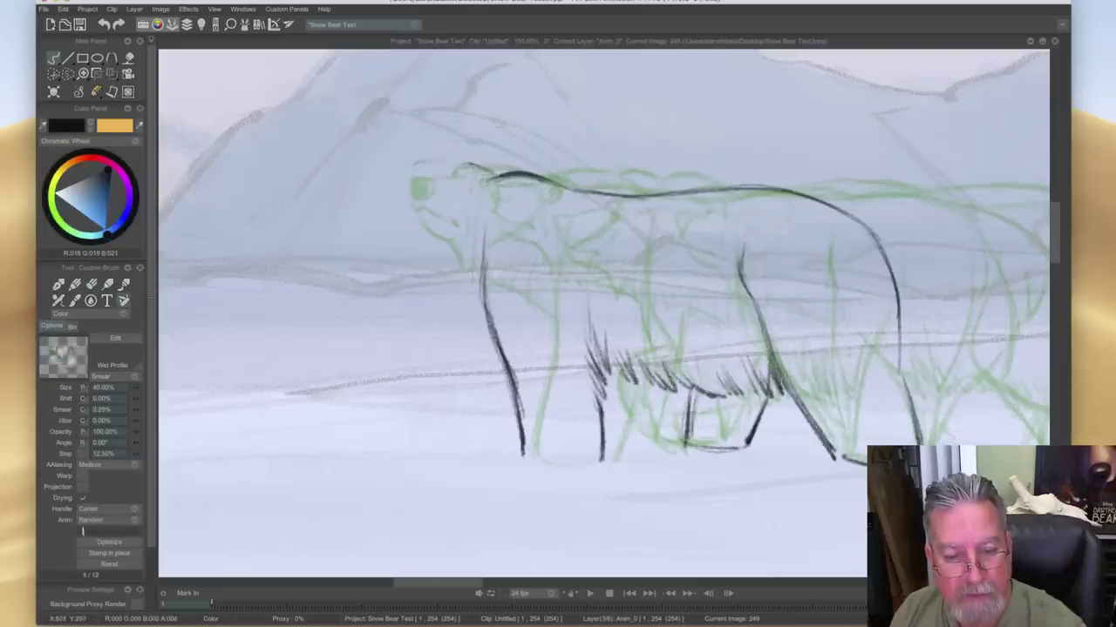
- Rough in the jaw curve and extend the top of the head forward, flipping to compare with the previous pose
key(Right)
key(Left)
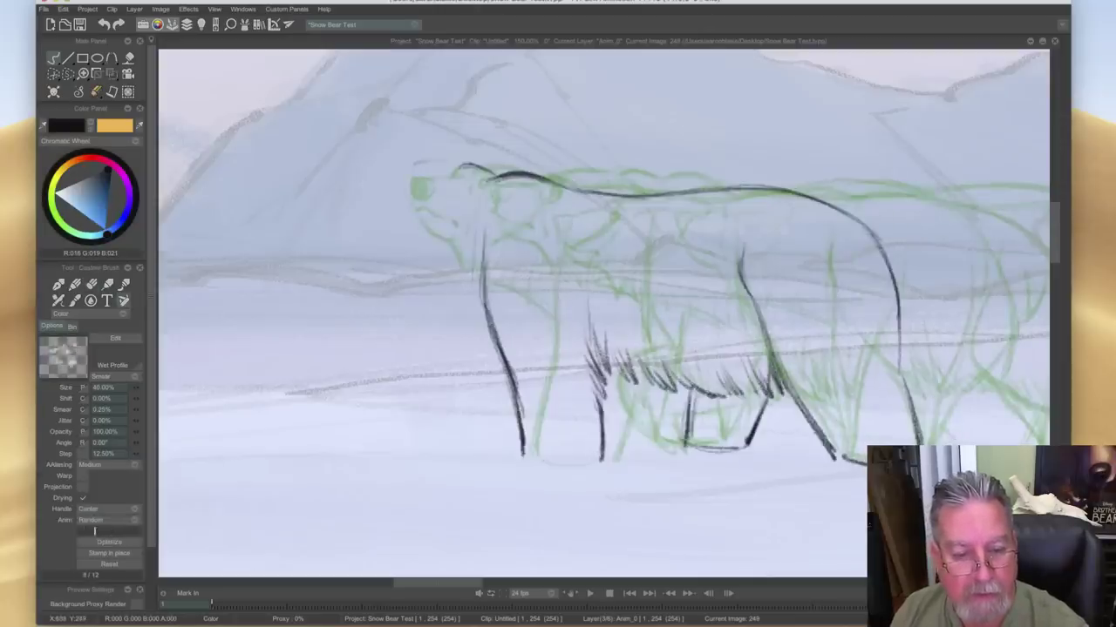
drag(462, 228, 385, 223)
drag(465, 166, 396, 165)
key(Left)
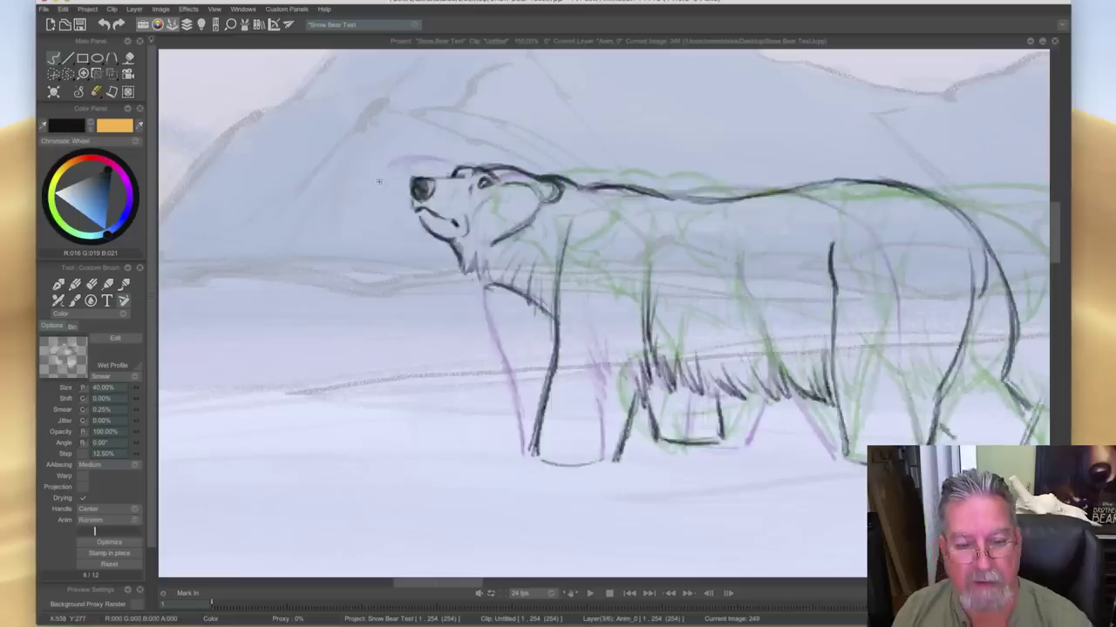
key(Right)
key(Left)
key(Right)
key(Left)
key(Right)
- Sketch the chest line and the raised far front leg bent at the wrist, flipping to compare with the previous pose
mouse_move(463, 289)
mouse_down()
mouse_move(464, 349)
mouse_move(441, 361)
mouse_move(469, 322)
mouse_move(461, 342)
mouse_move(421, 361)
mouse_move(432, 370)
mouse_move(403, 415)
mouse_up()
drag(409, 371, 399, 424)
mouse_move(489, 324)
mouse_down()
mouse_move(450, 282)
mouse_move(409, 275)
mouse_up()
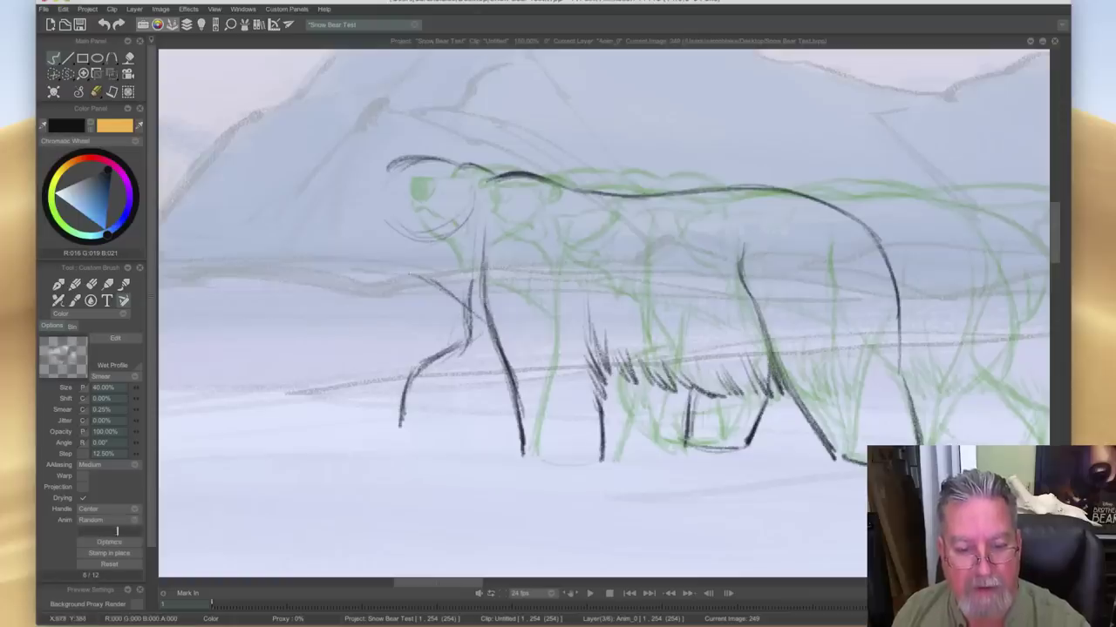
key(Left)
key(Right)
key(Left)
key(Right)
key(Left)
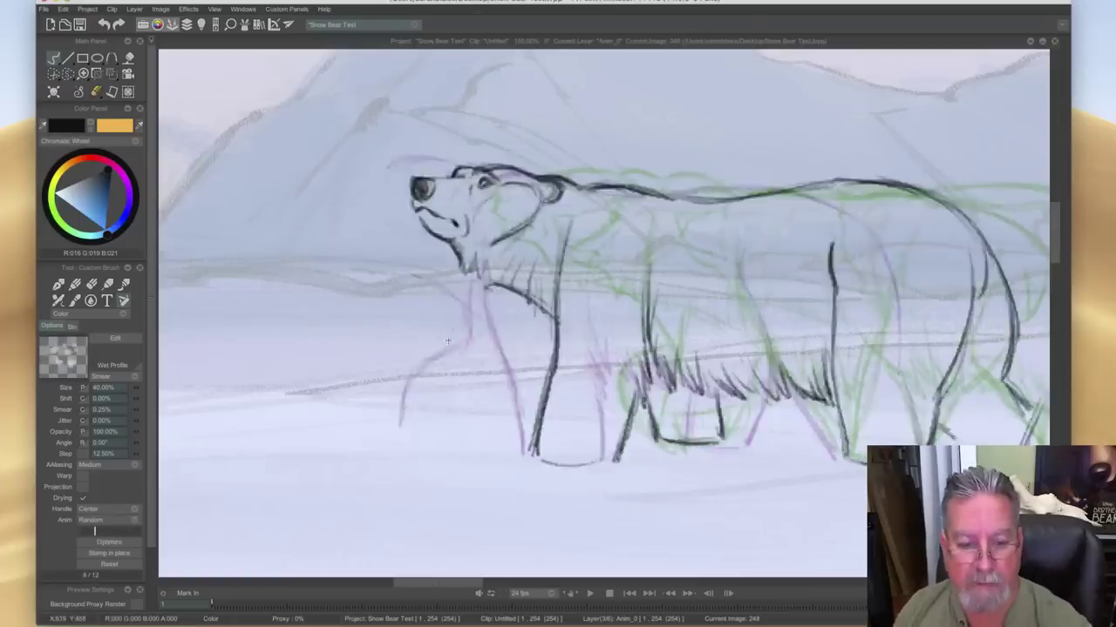
key(Right)
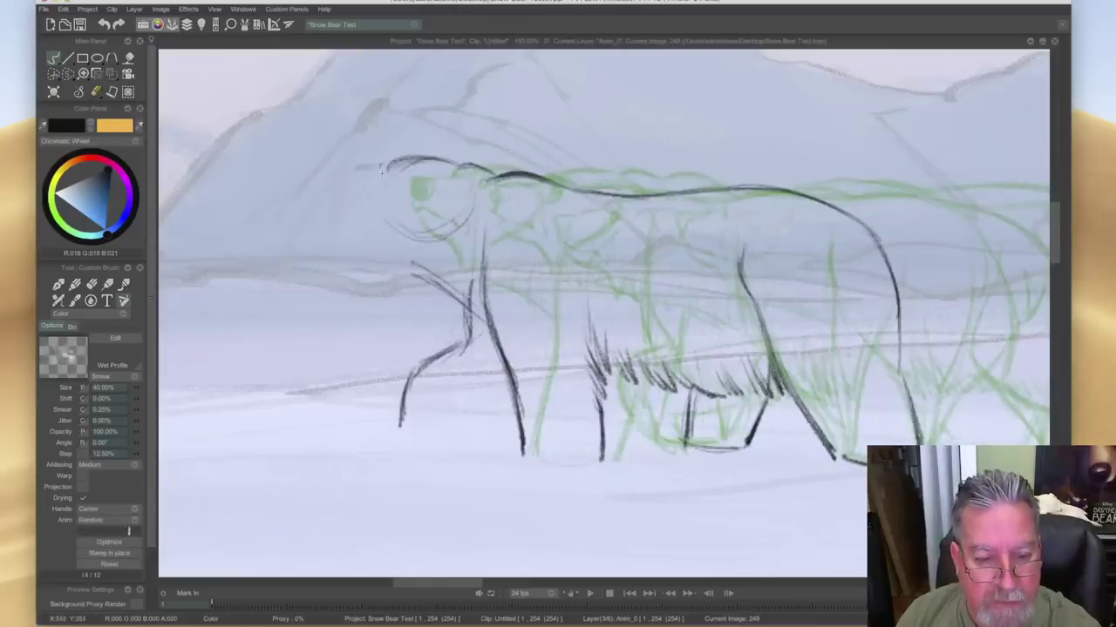
- Draw the round dark nose, mouth line, chin and throat fur of the bear's head
mouse_move(357, 171)
mouse_down()
mouse_move(380, 172)
mouse_move(374, 185)
mouse_move(356, 181)
mouse_move(366, 174)
mouse_move(366, 183)
mouse_up()
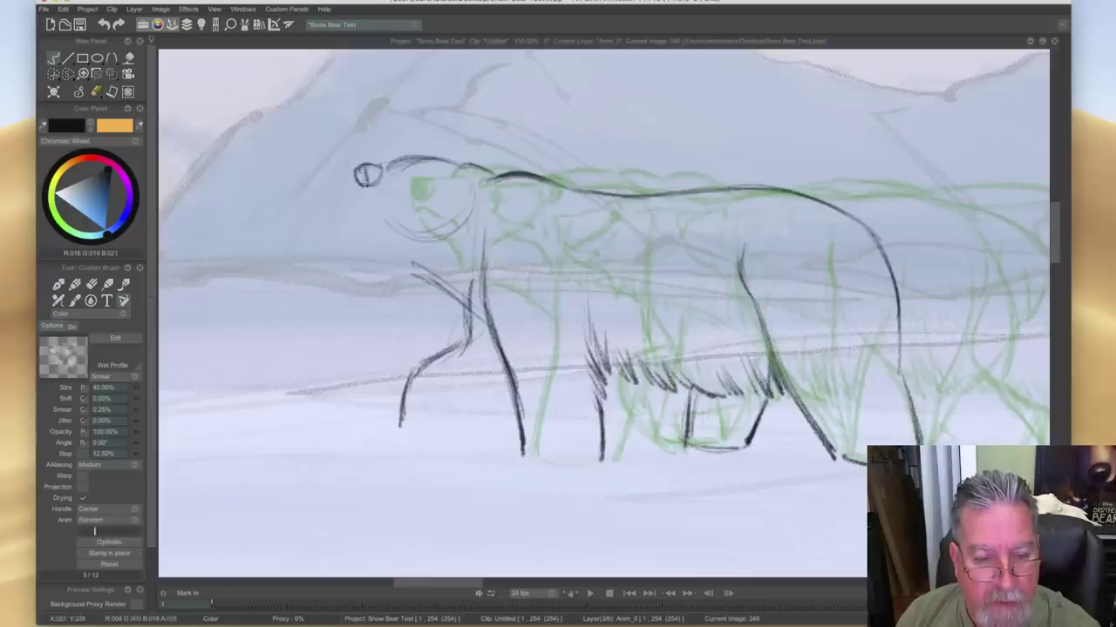
mouse_move(367, 169)
mouse_down()
mouse_move(371, 182)
mouse_move(357, 185)
mouse_up()
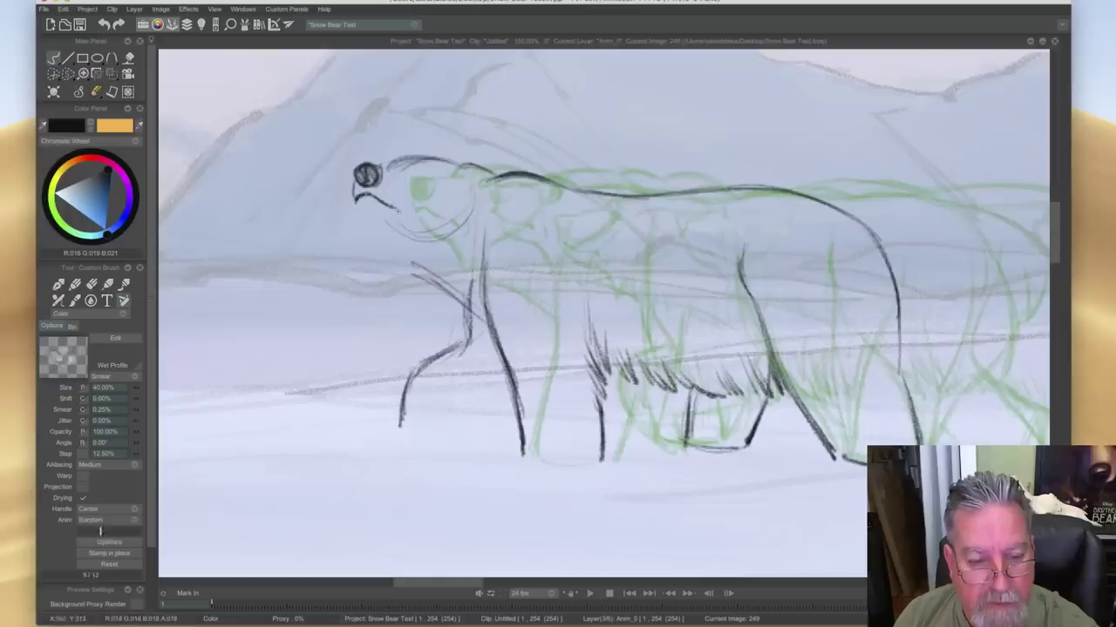
mouse_move(357, 209)
mouse_down()
mouse_move(382, 233)
mouse_move(404, 225)
mouse_move(365, 228)
mouse_move(399, 228)
mouse_up()
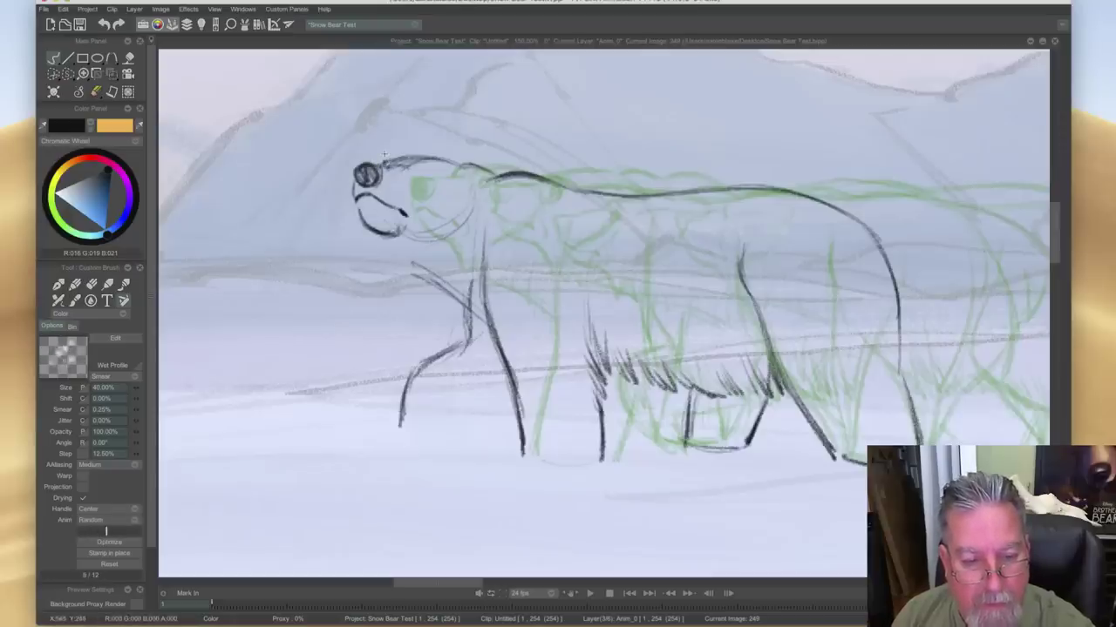
mouse_move(407, 180)
mouse_down()
mouse_move(392, 255)
mouse_move(411, 250)
mouse_move(436, 277)
mouse_up()
drag(399, 264, 387, 242)
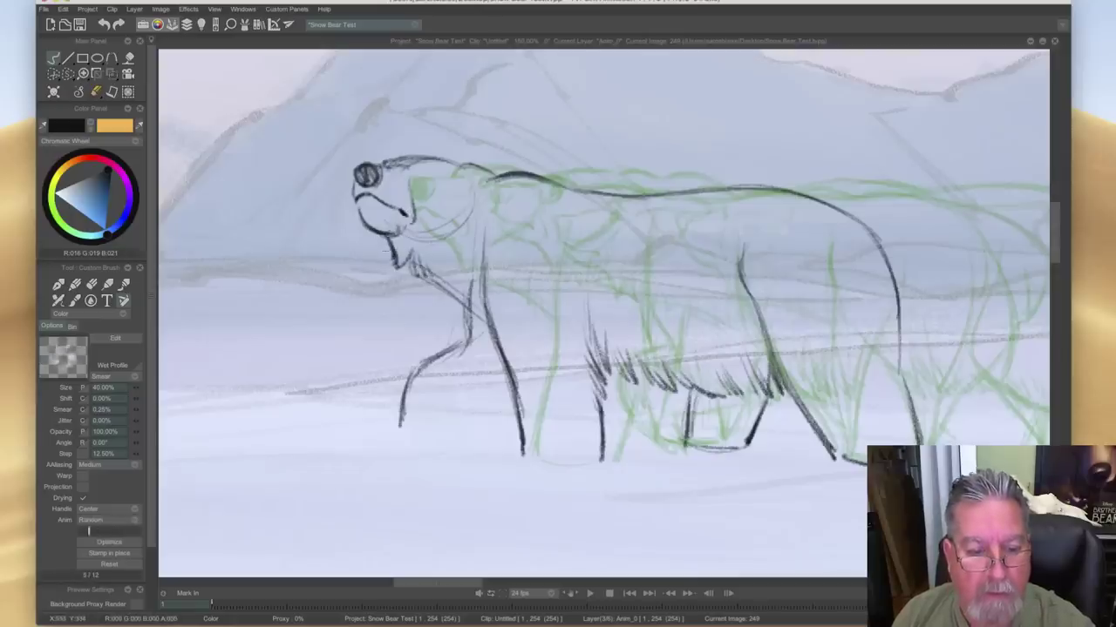
key(Left)
key(Right)
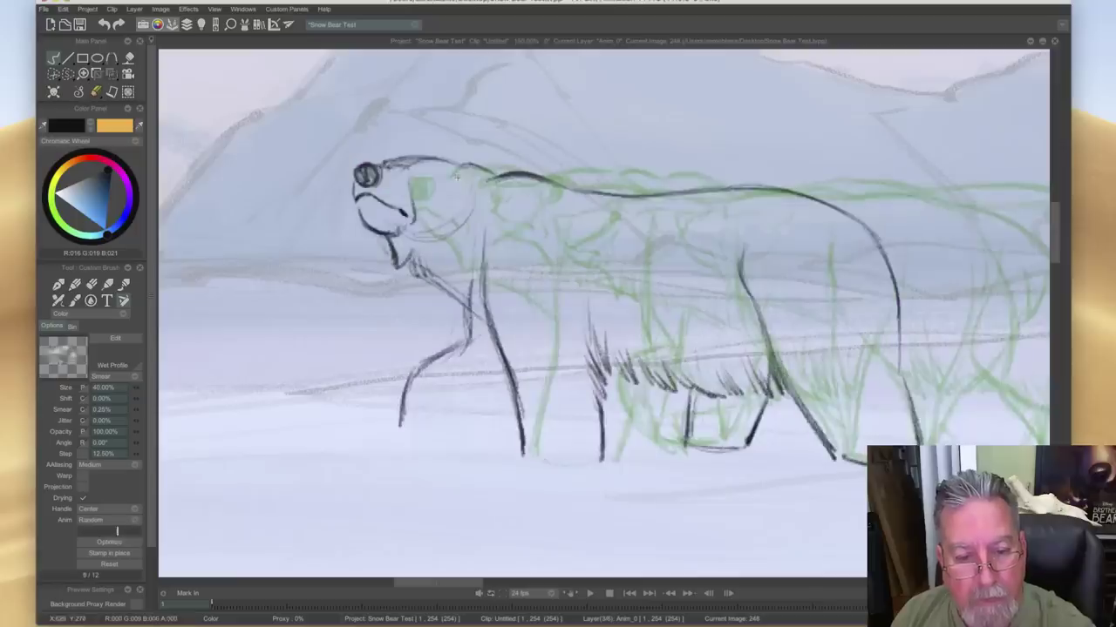
- Draw the ear at the back of the head and the curved cheek line below it, flipping to compare poses
mouse_move(488, 170)
mouse_down()
mouse_move(458, 177)
mouse_move(486, 173)
mouse_up()
mouse_move(475, 170)
mouse_down()
mouse_move(490, 185)
mouse_move(444, 242)
mouse_up()
key(Left)
key(Right)
key(Right)
key(Right)
key(Left)
key(Right)
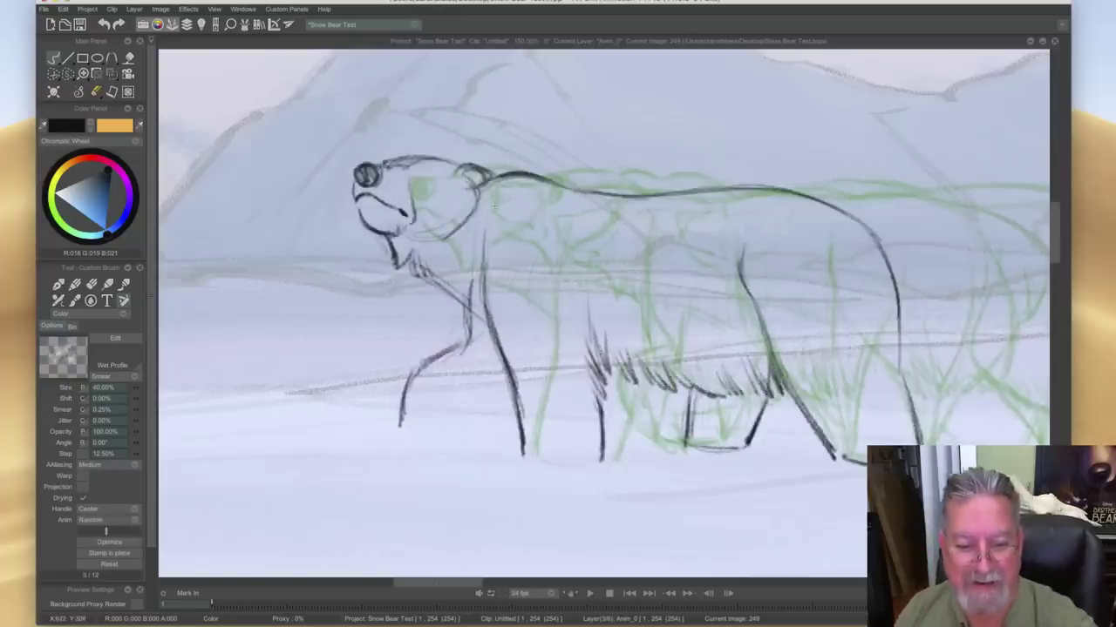
- Erase the upper part of the near front leg's line and draw a curved shoulder line slightly farther back
drag(485, 229, 488, 305)
key(Right)
key(Left)
drag(504, 202, 496, 309)
drag(502, 268, 493, 316)
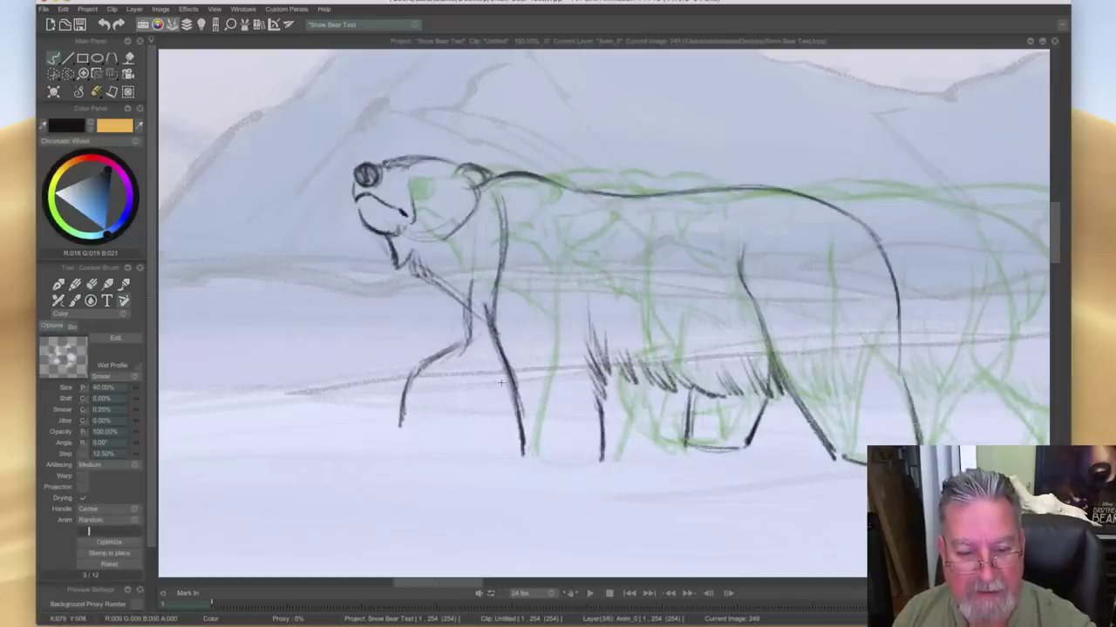
- Flip between the current and previous poses to examine how the head and shoulder move
key(Left)
key(Right)
key(Left)
key(Left)
key(Right)
key(Left)
key(Right)
key(Left)
- Join the shoulder line to the back of the head and darken the ear, flipping to compare poses
drag(483, 172, 504, 202)
key(Right)
key(Left)
drag(460, 167, 487, 180)
key(Right)
key(Left)
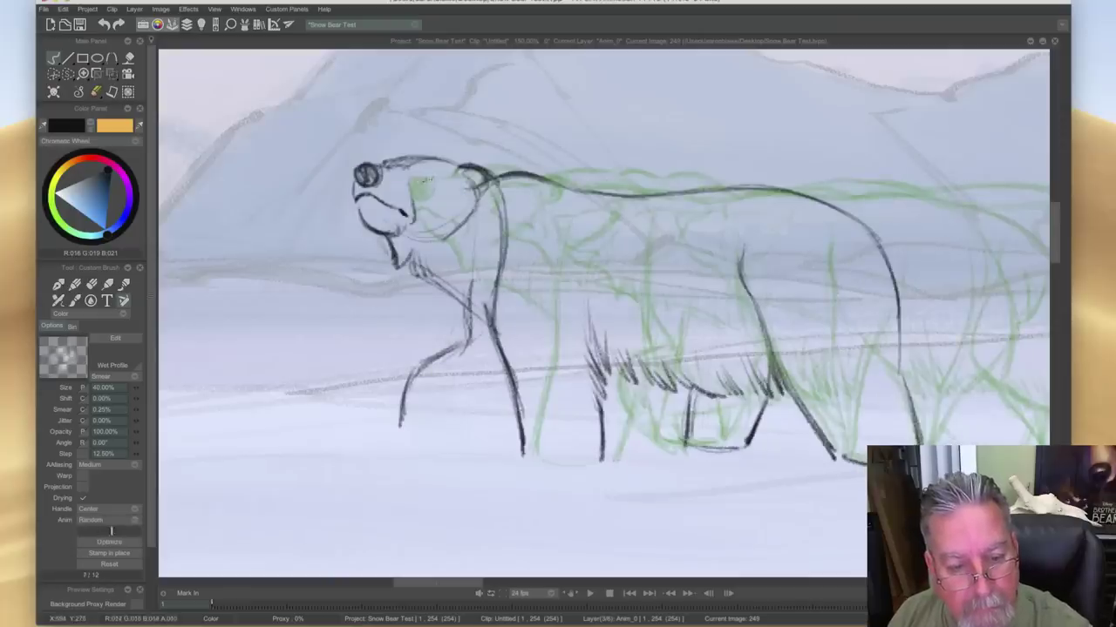
- Draw the eye and the brow above it, flipping to compare the face with the previous pose
drag(422, 172, 426, 179)
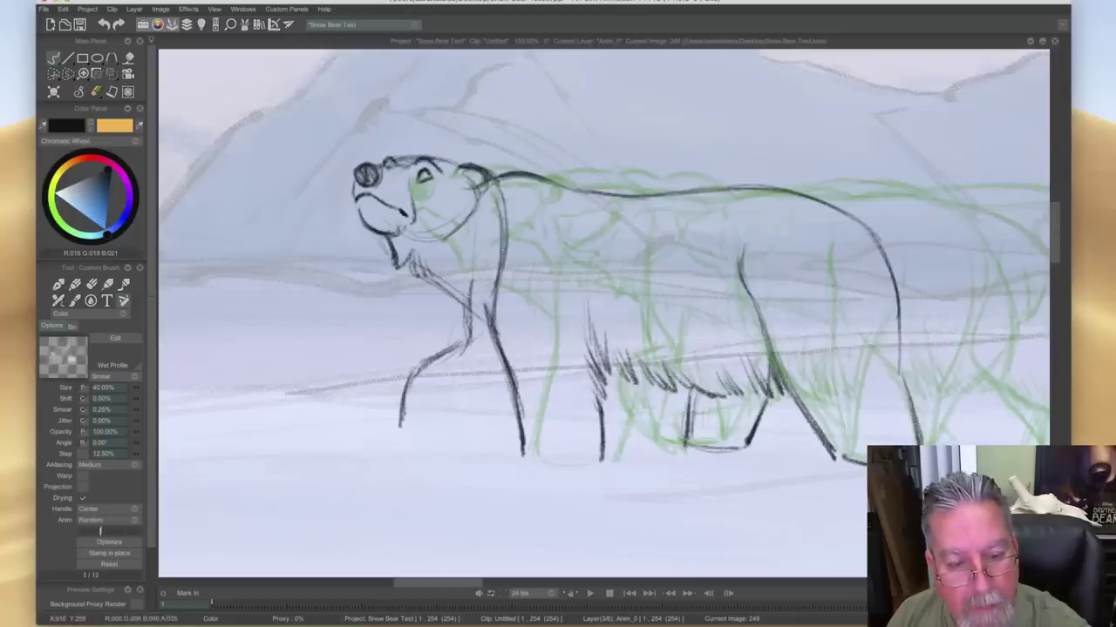
drag(418, 157, 450, 164)
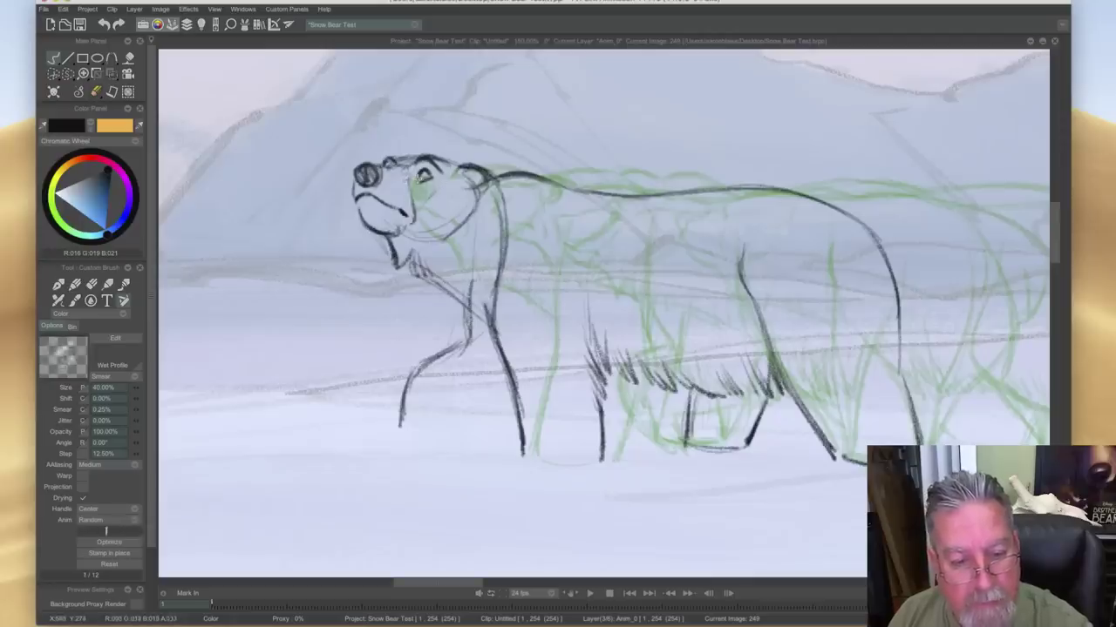
key(Left)
key(Right)
key(Left)
key(Right)
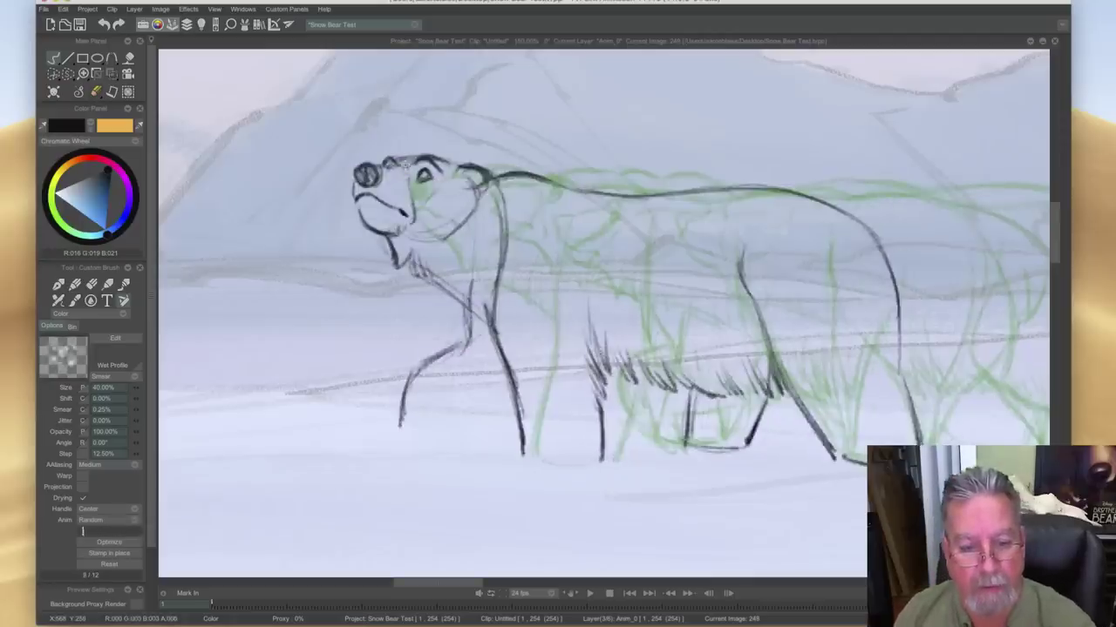
key(Left)
key(Right)
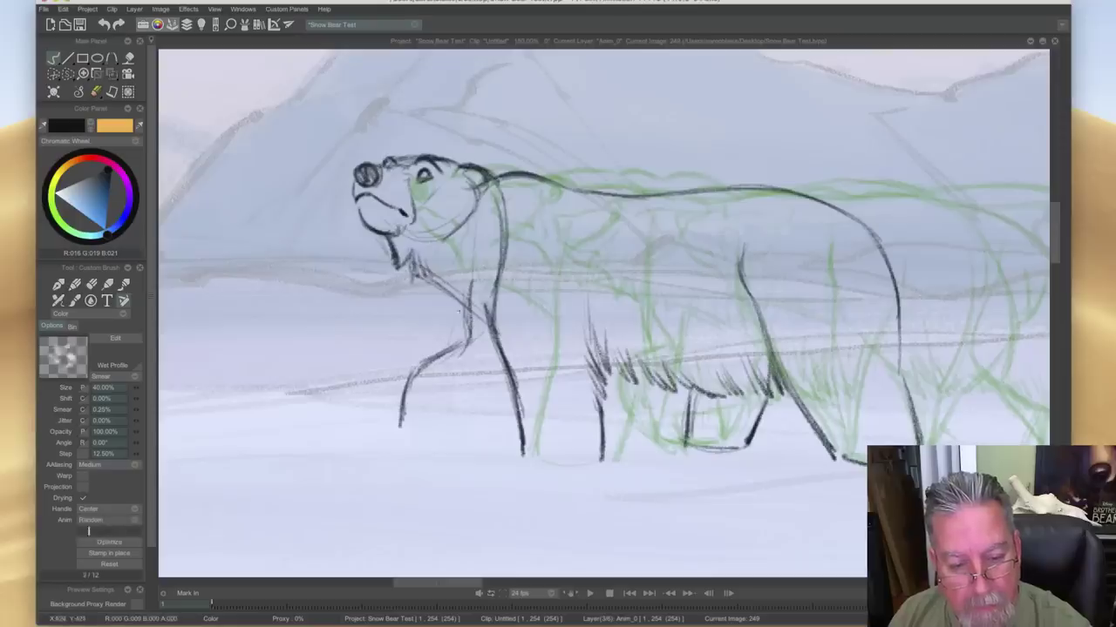
- Strengthen the chest line running from the throat fur down to the near front leg
drag(436, 286, 499, 345)
key(Left)
key(Right)
key(Left)
key(Right)
- Darken the back edge of the cheek below the ear, flipping to compare with the previous pose
mouse_move(480, 186)
mouse_down()
mouse_move(478, 211)
mouse_move(447, 241)
mouse_up()
key(Left)
key(Right)
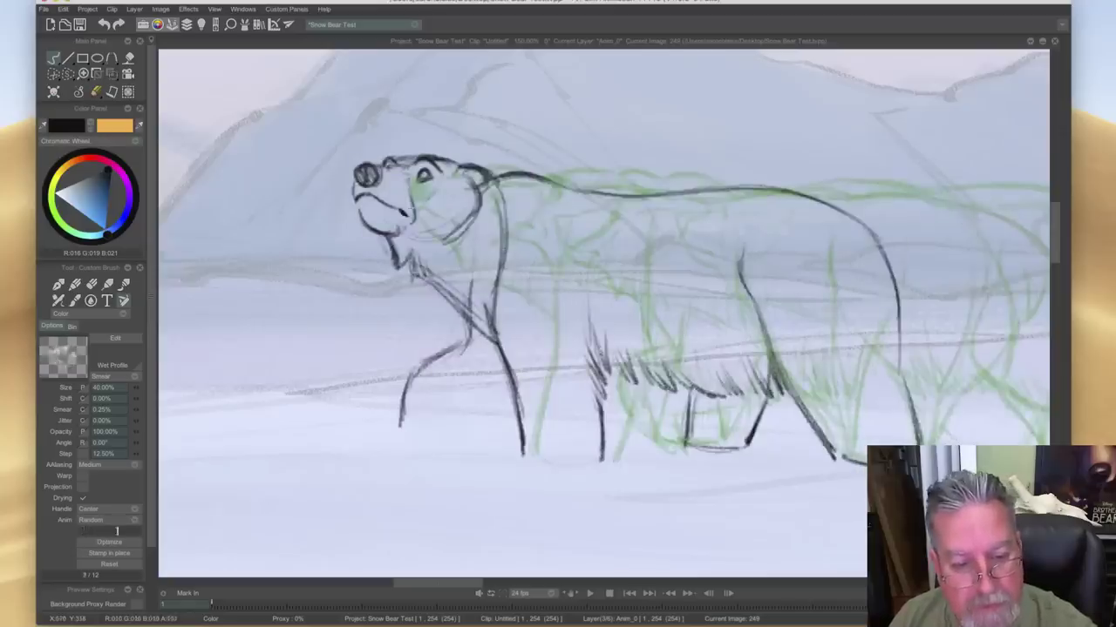
key(Left)
key(Right)
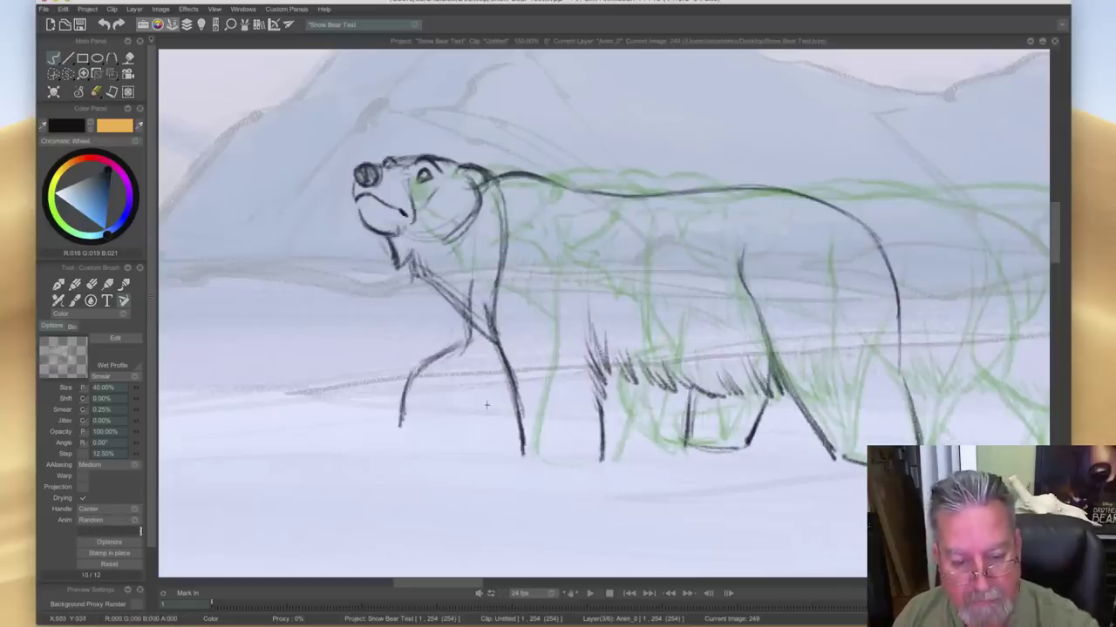
- Draw the short line behind the raised front leg and sketch its hanging paw with toes
mouse_move(495, 411)
mouse_down()
mouse_move(513, 414)
mouse_move(461, 427)
mouse_up()
key(Left)
key(Right)
mouse_move(403, 430)
mouse_down()
mouse_move(408, 462)
mouse_move(427, 467)
mouse_up()
mouse_move(441, 410)
mouse_down()
mouse_move(439, 460)
mouse_move(429, 465)
mouse_up()
key(Left)
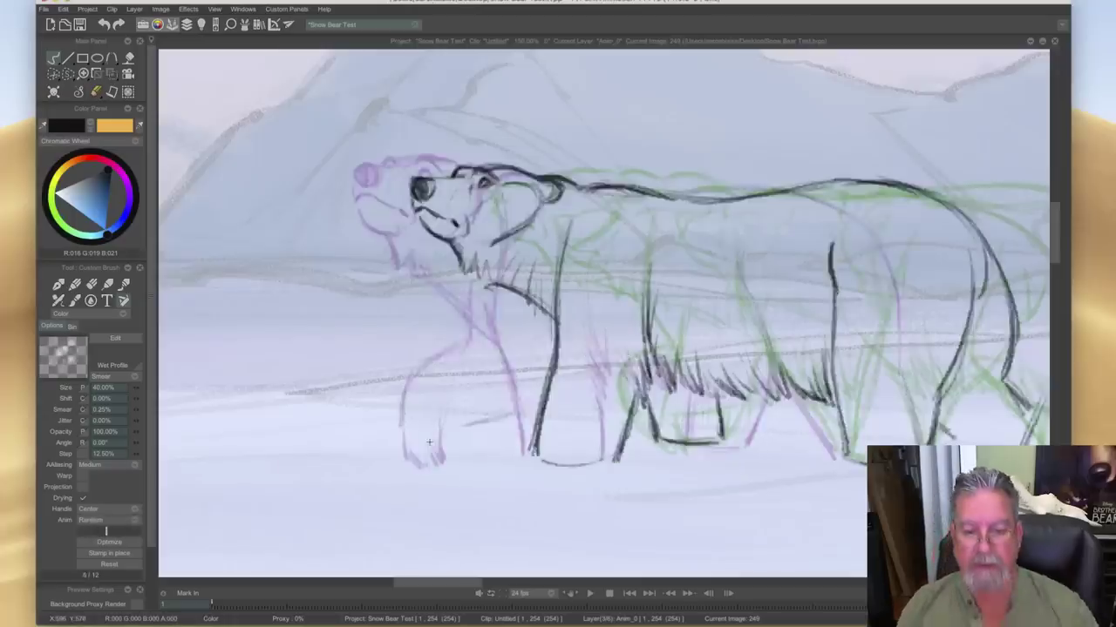
key(Right)
- Strengthen the top of the raised foreleg and add a fur line on the neck, flipping to compare poses
drag(470, 321, 425, 368)
drag(468, 246, 438, 296)
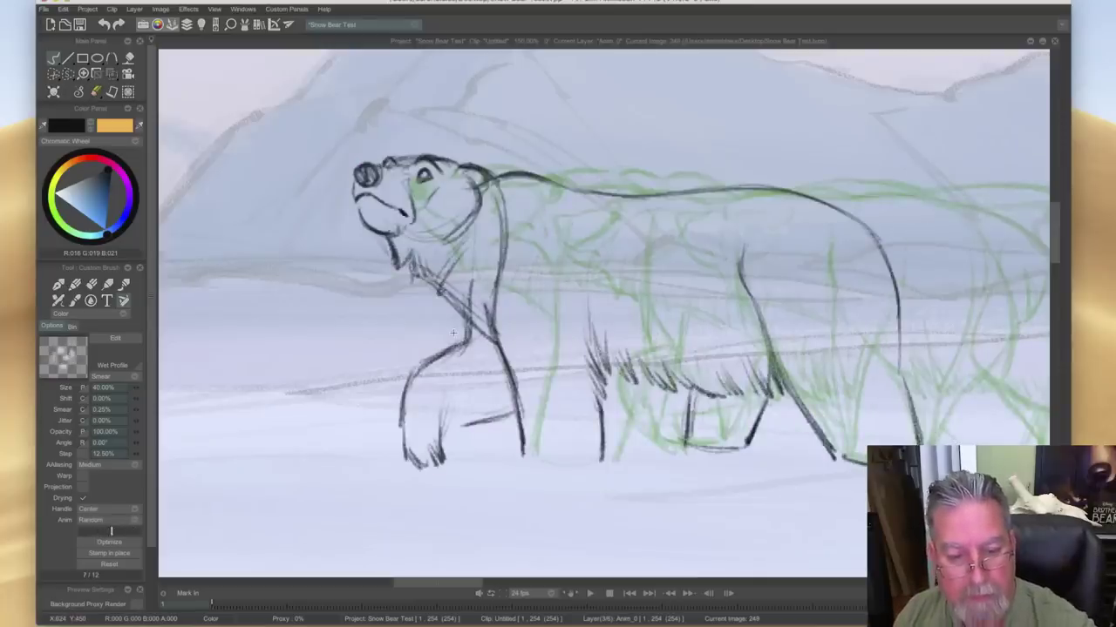
key(Left)
key(Right)
key(Left)
key(Right)
- Erase the overlapping lines where the raised leg meets the chest and redraw the top edge of the foreleg
key(e)
drag(450, 320, 470, 359)
drag(471, 275, 472, 309)
key(Left)
key(Right)
key(b)
drag(462, 348, 409, 379)
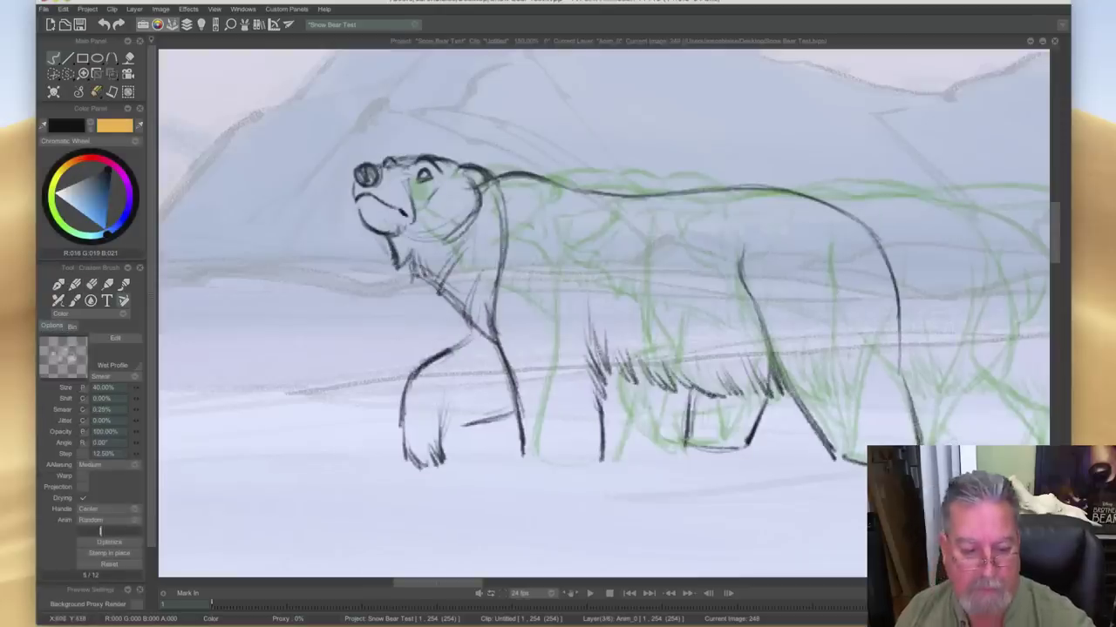
- Add dark fur strokes along the back of the raised paw, flipping to compare with the previous pose
drag(440, 413, 427, 462)
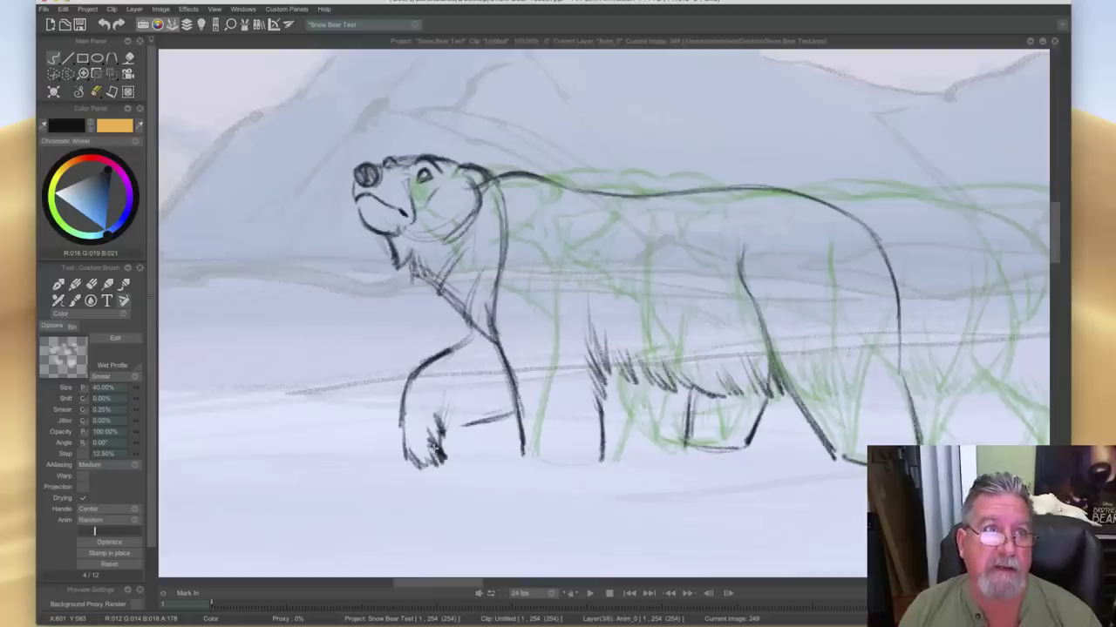
key(Left)
key(Right)
key(Left)
key(Right)
- Draw the back edge of the raised foreleg curving up from the paw, flipping to compare poses
drag(438, 415, 428, 376)
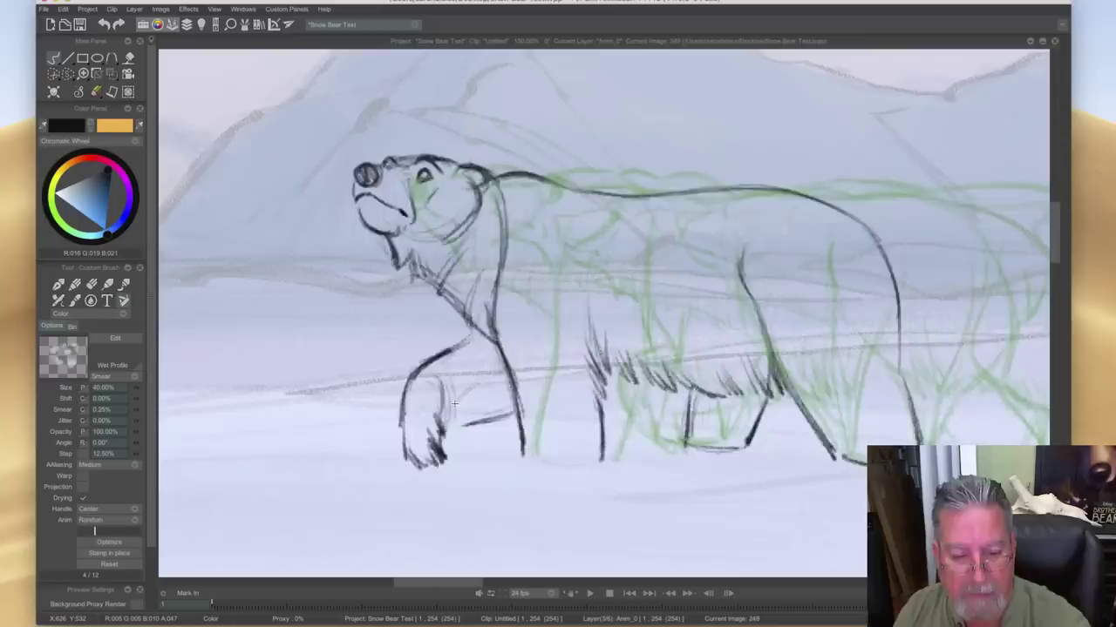
key(Left)
key(Right)
key(Left)
key(Right)
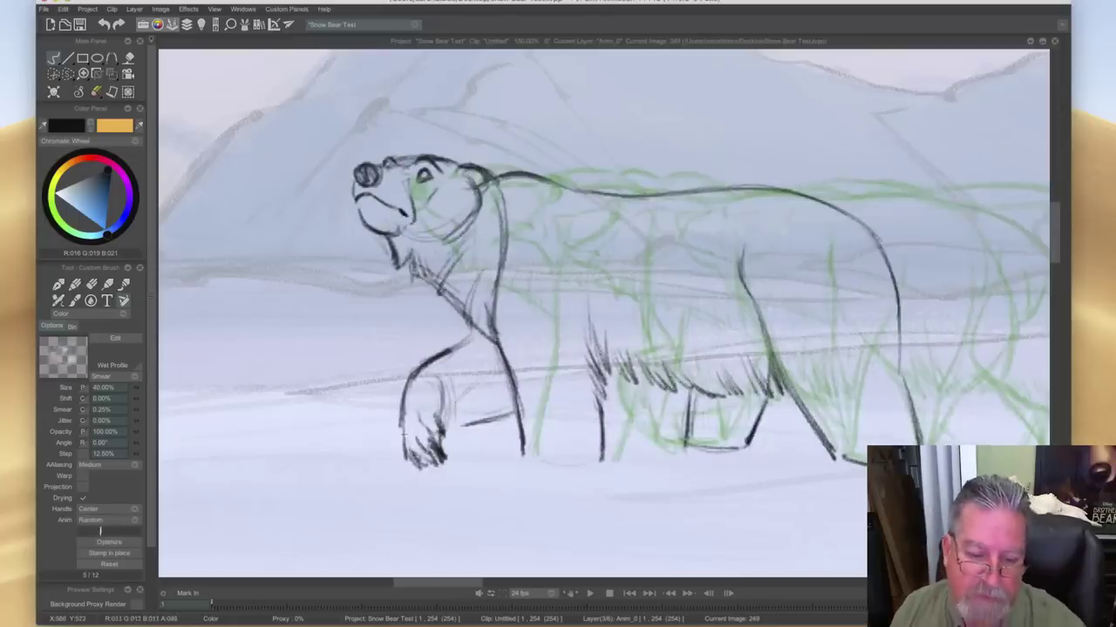
key(Left)
key(Right)
key(Left)
key(Right)
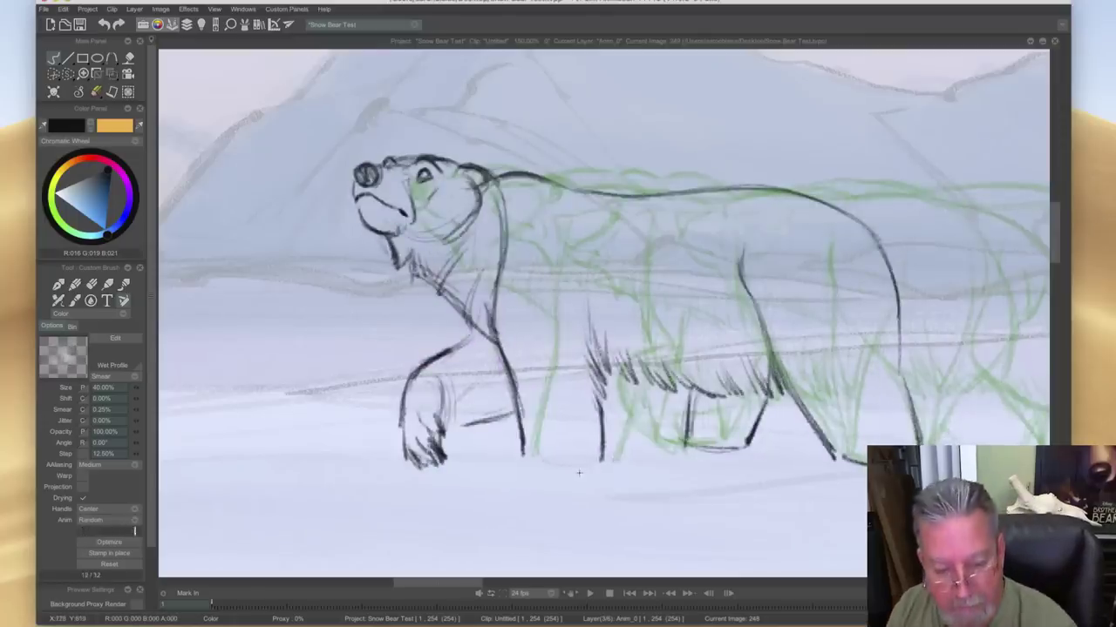
- Draw the curved sole line under the near front foot, flipping to compare its placement with the previous pose
drag(549, 472, 533, 468)
key(Left)
key(Right)
key(Left)
key(Right)
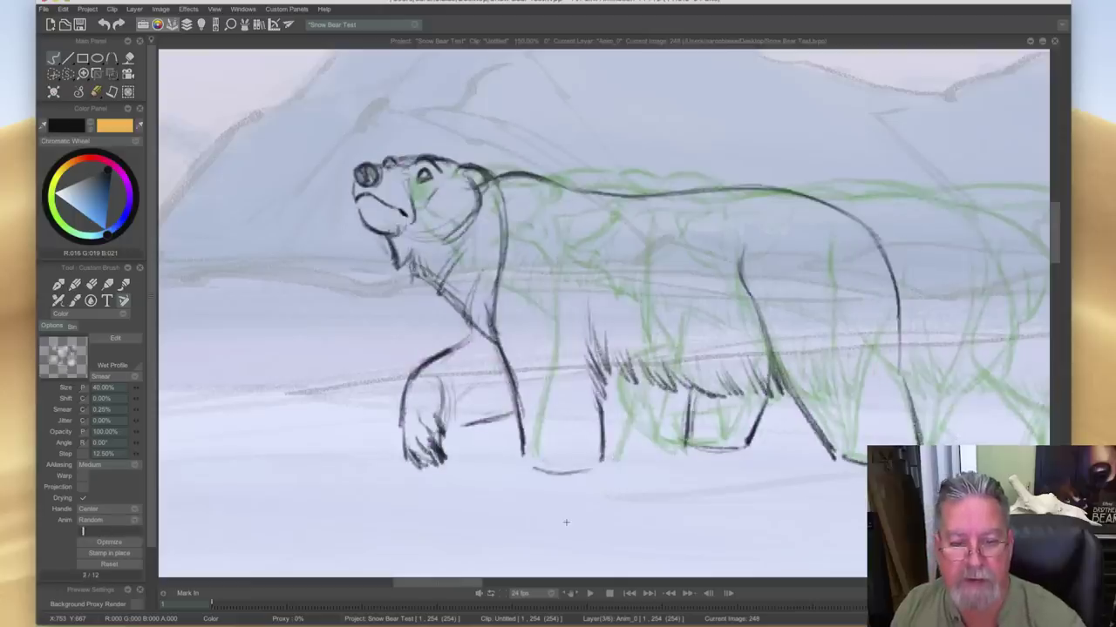
- Reshape the upper shoulder line slightly farther back and erase the ear with the rough lines around it
drag(505, 206, 508, 248)
key(Left)
key(Right)
key(e)
mouse_move(496, 199)
mouse_down()
mouse_move(499, 248)
mouse_move(469, 169)
mouse_up()
key(Left)
key(Right)
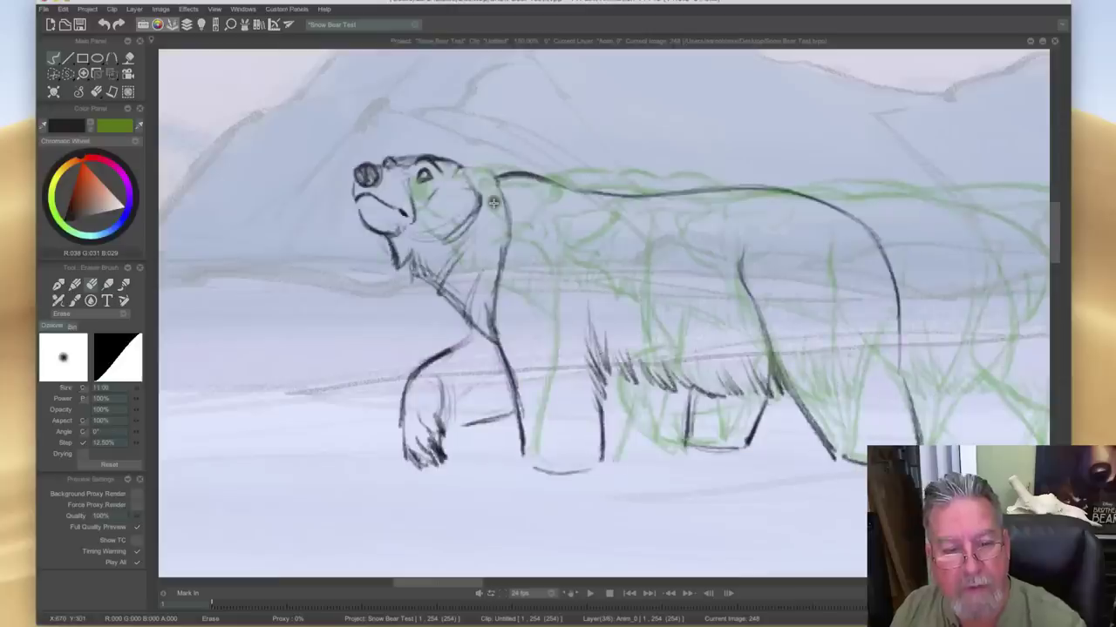
- Redraw the ear lower and farther back, joining the crown to the back line
key(b)
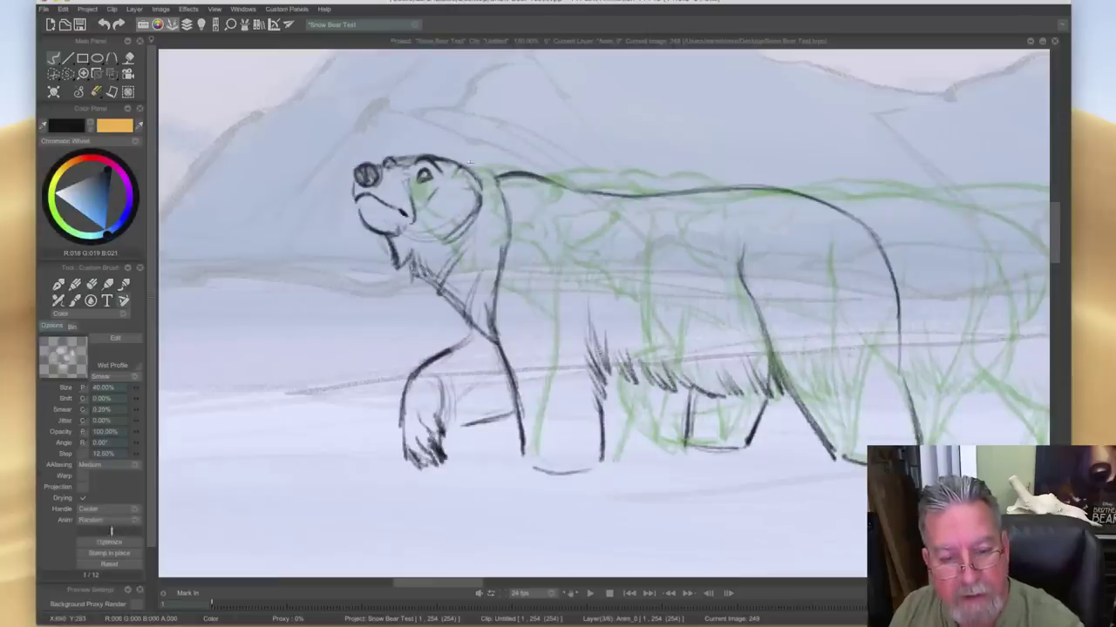
mouse_move(509, 204)
mouse_down()
mouse_move(486, 181)
mouse_move(450, 231)
mouse_up()
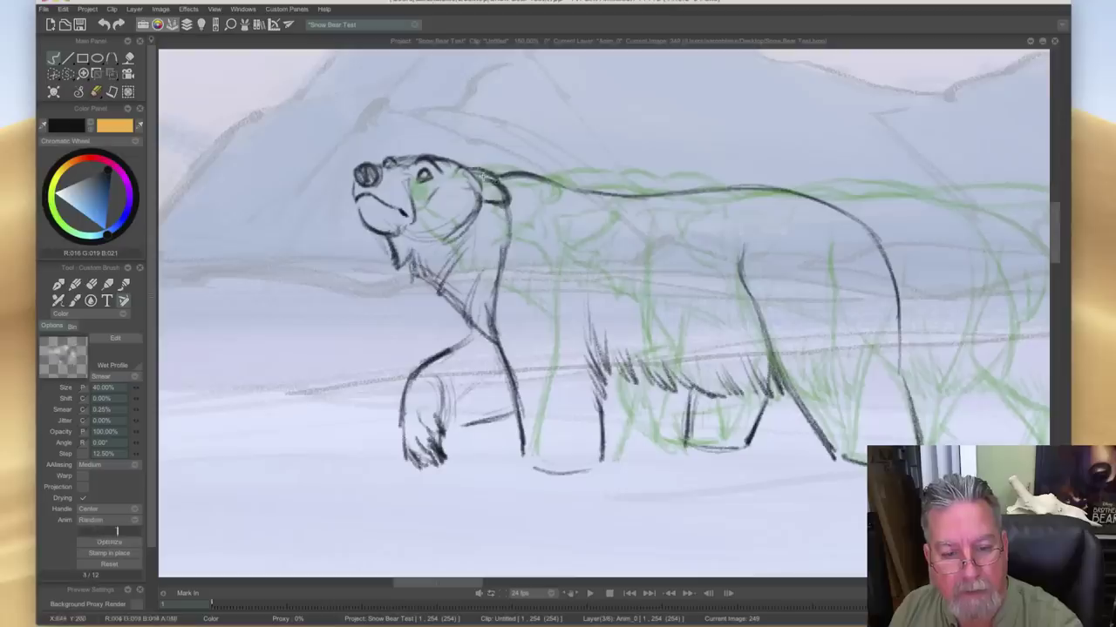
key(Left)
key(Right)
key(Left)
key(Right)
key(Left)
key(Right)
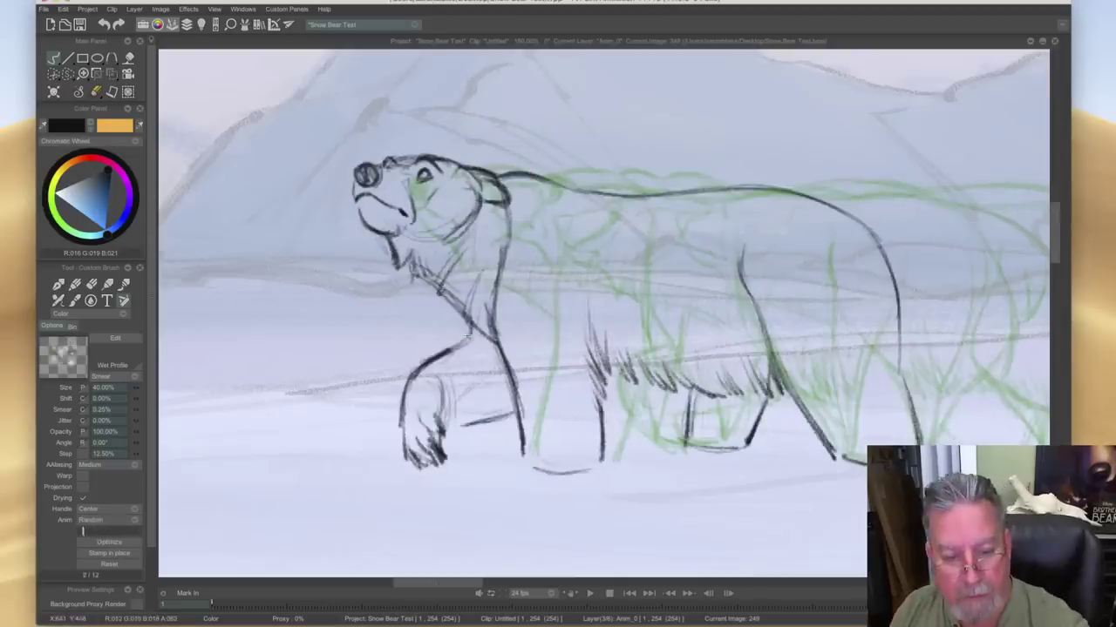
- Flip between the two poses to examine how the head turns and the front leg lifts
key(Left)
key(Right)
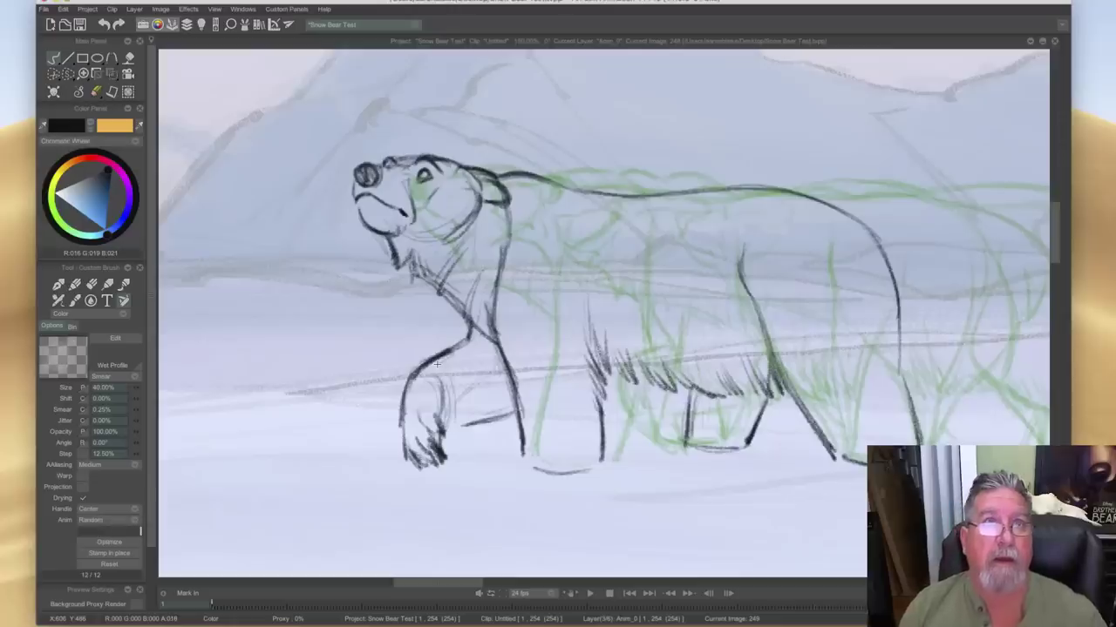
key(Left)
key(Right)
key(Left)
key(Right)
key(Left)
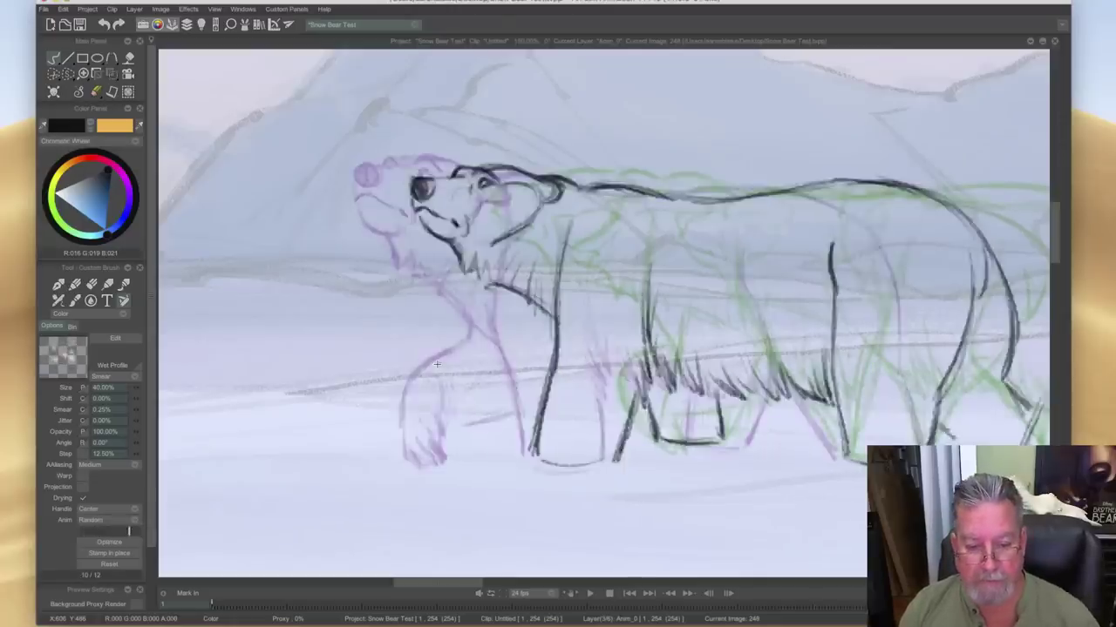
key(Right)
- Erase the lower tip of the raised front paw and flip to compare with the previous pose
key(e)
drag(446, 460, 393, 462)
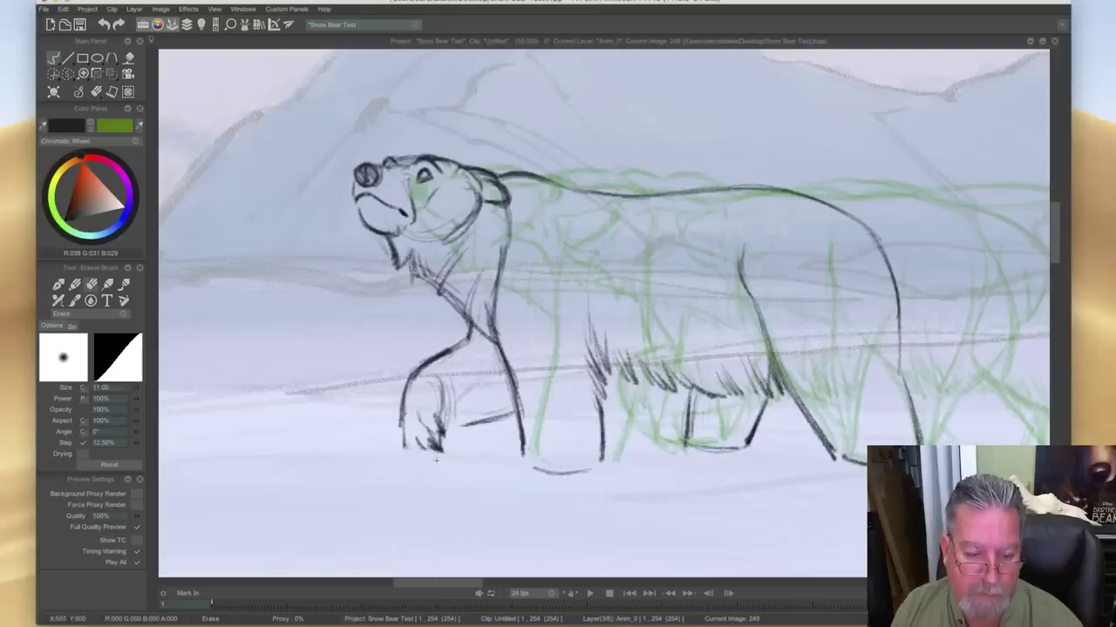
key(Left)
key(Right)
key(Left)
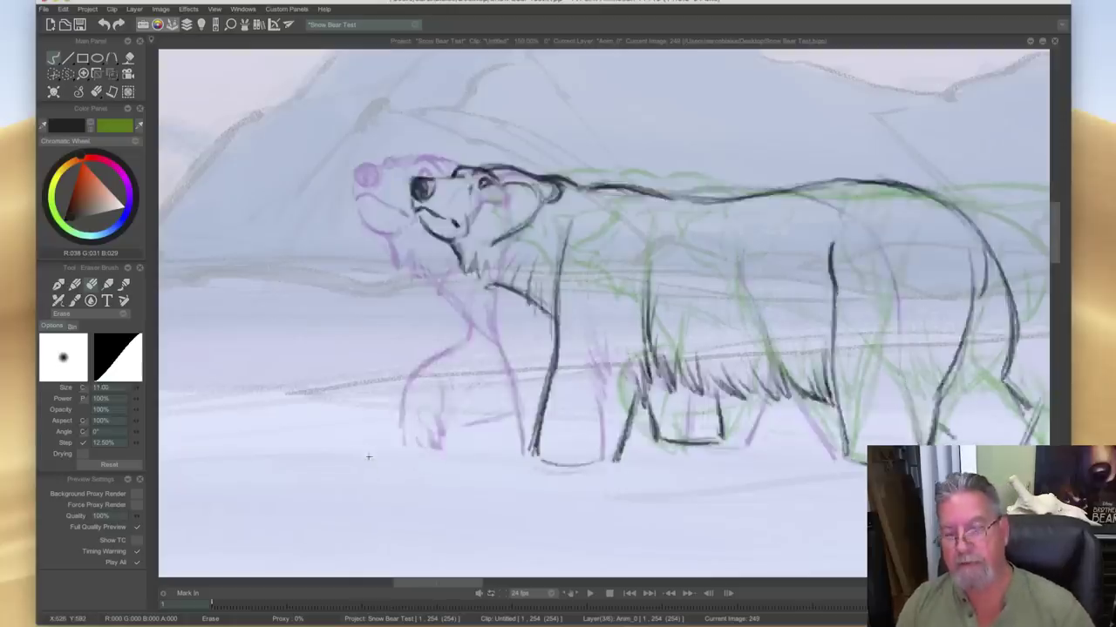
- Darken the contour of the rump and the back of the hind leg in the raised-head pose and flip against the neighbouring drawings
key(Right)
key(b)
mouse_move(844, 212)
mouse_down()
mouse_move(861, 226)
mouse_move(902, 360)
mouse_up()
drag(883, 253, 900, 366)
drag(898, 322, 914, 420)
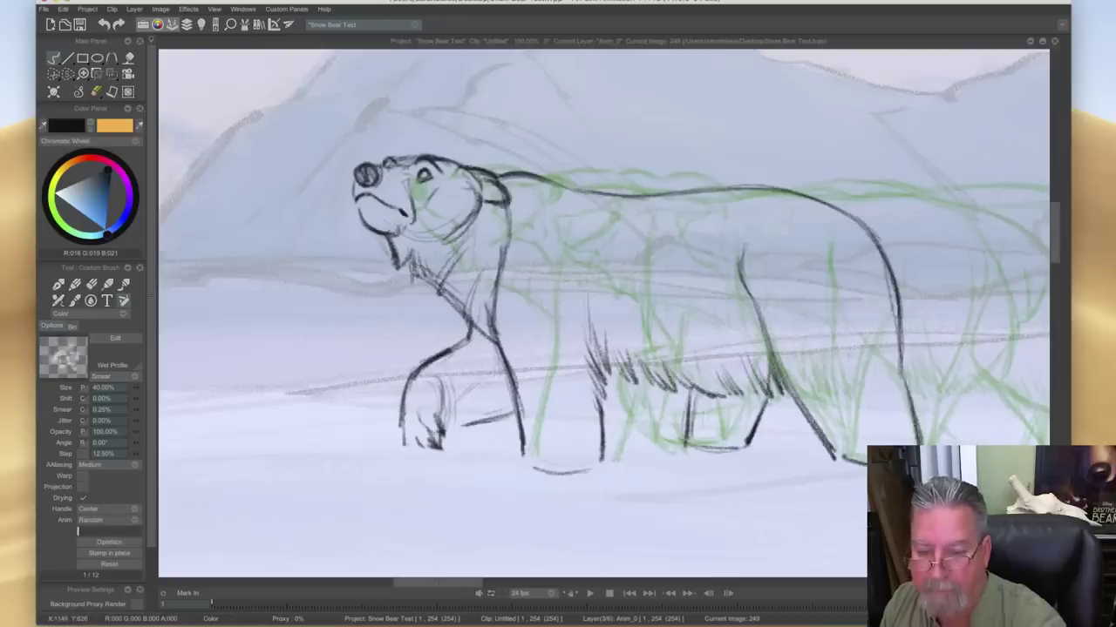
key(Left)
key(Right)
key(Left)
key(Left)
key(Right)
key(Left)
- Redraw the front edge of the far hind leg slightly farther forward, erase the old line behind it and flip to compare
drag(684, 392, 680, 445)
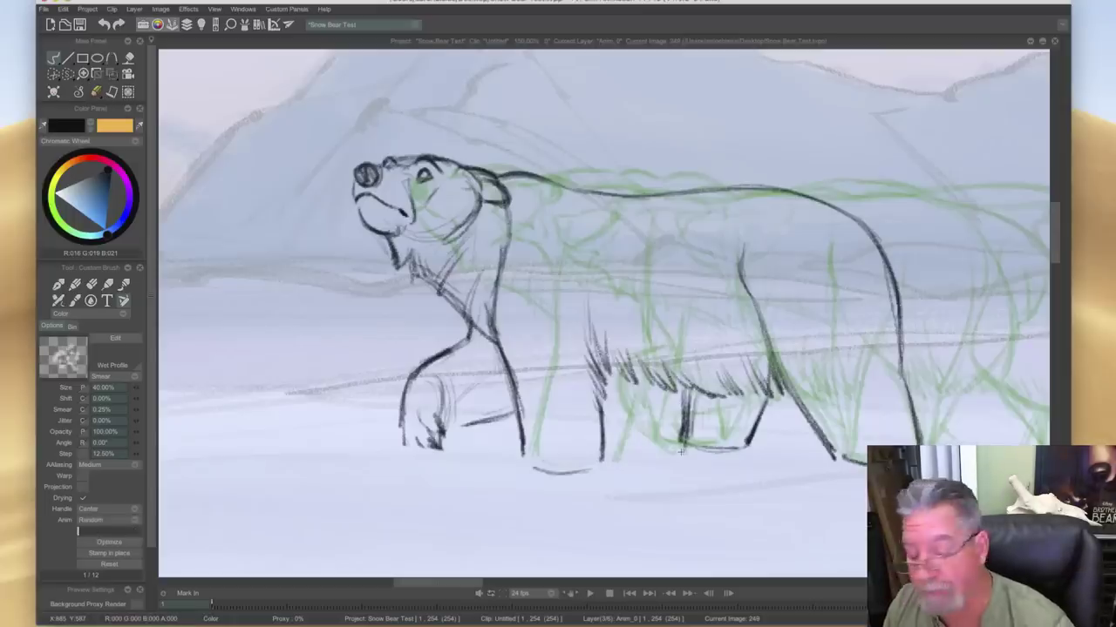
key(e)
drag(694, 393, 689, 436)
key(Left)
key(Right)
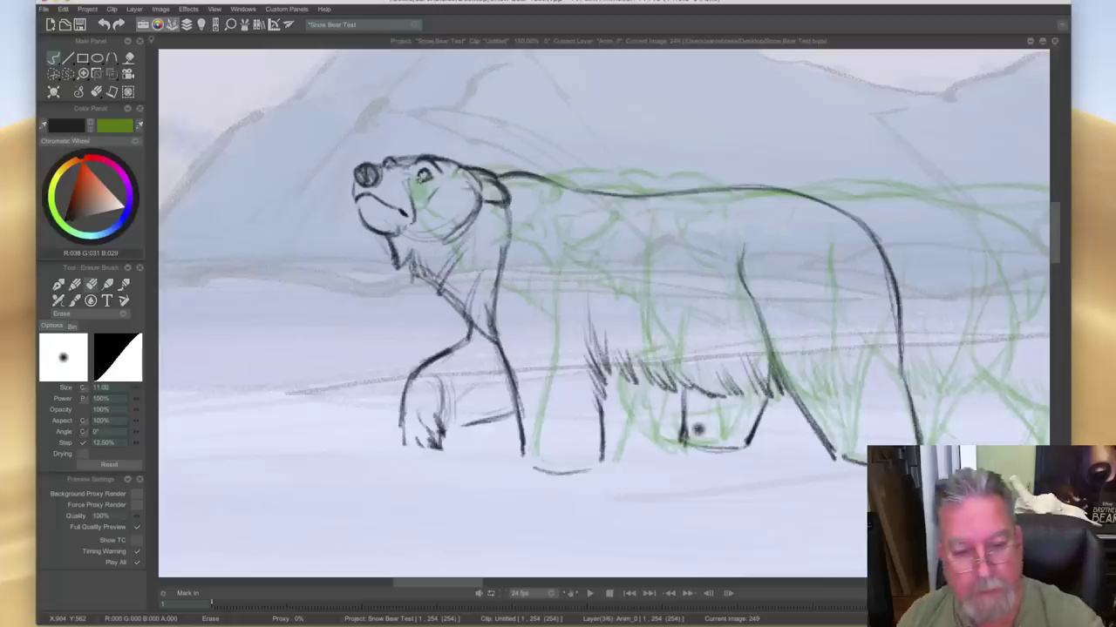
key(e)
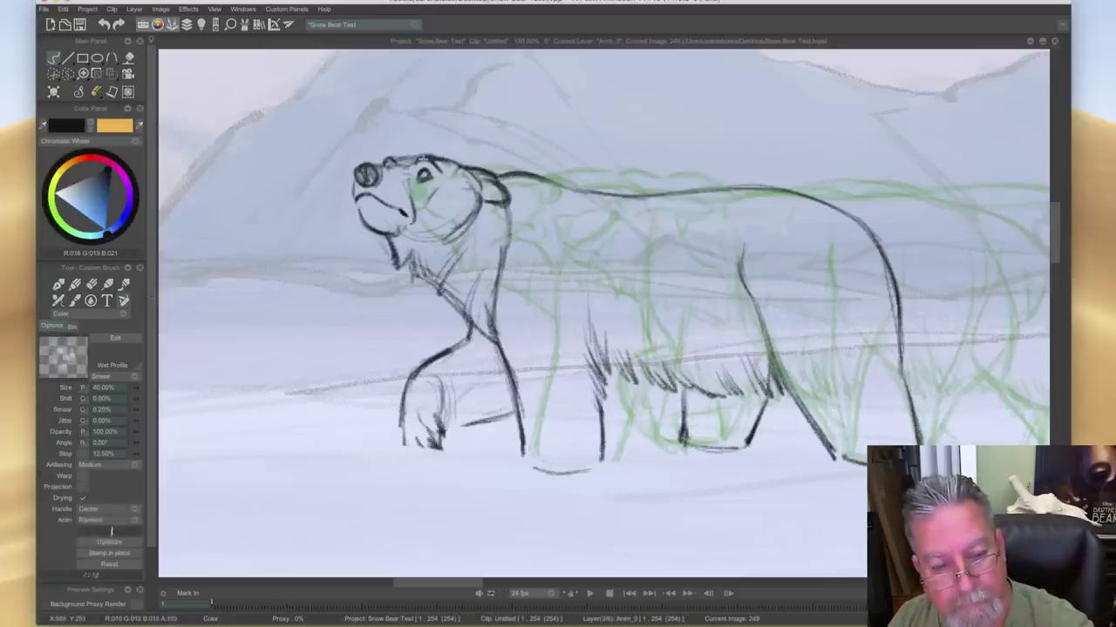
- Strengthen the brow, jaw and throat lines and add a short contour above the elbow at the back of the near front leg
drag(389, 158, 417, 160)
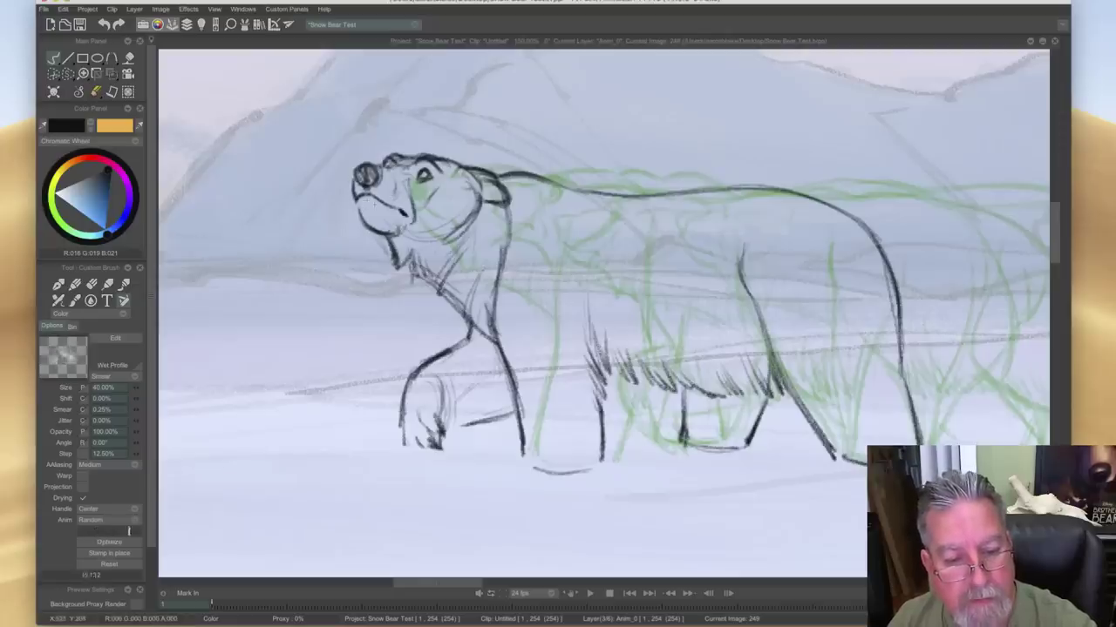
mouse_move(361, 210)
mouse_down()
mouse_move(394, 240)
mouse_move(406, 273)
mouse_move(441, 292)
mouse_up()
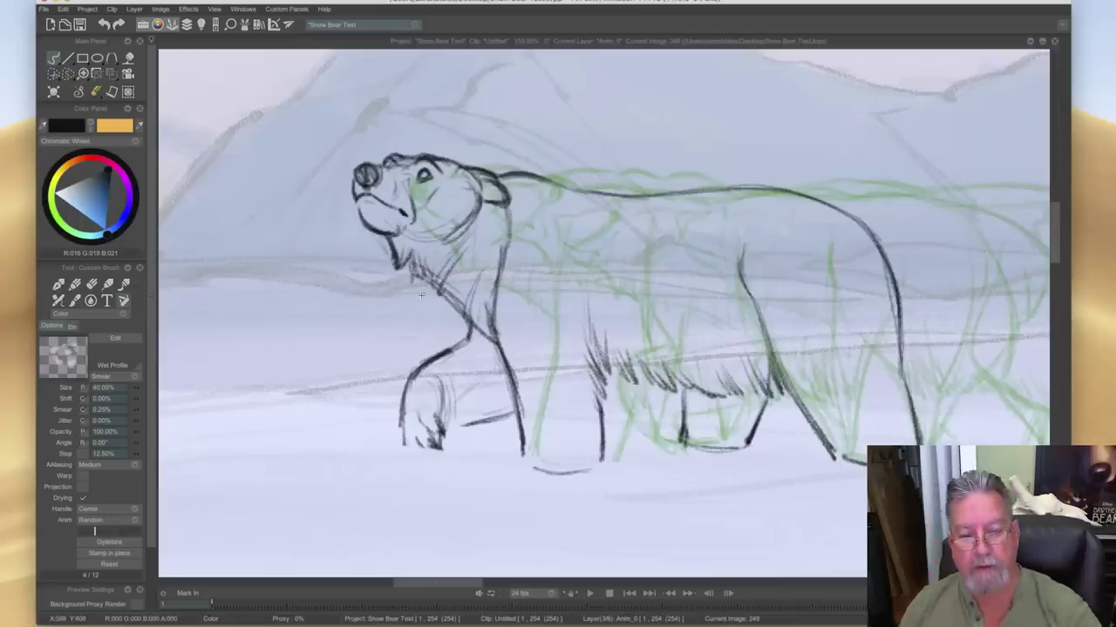
drag(586, 248, 581, 313)
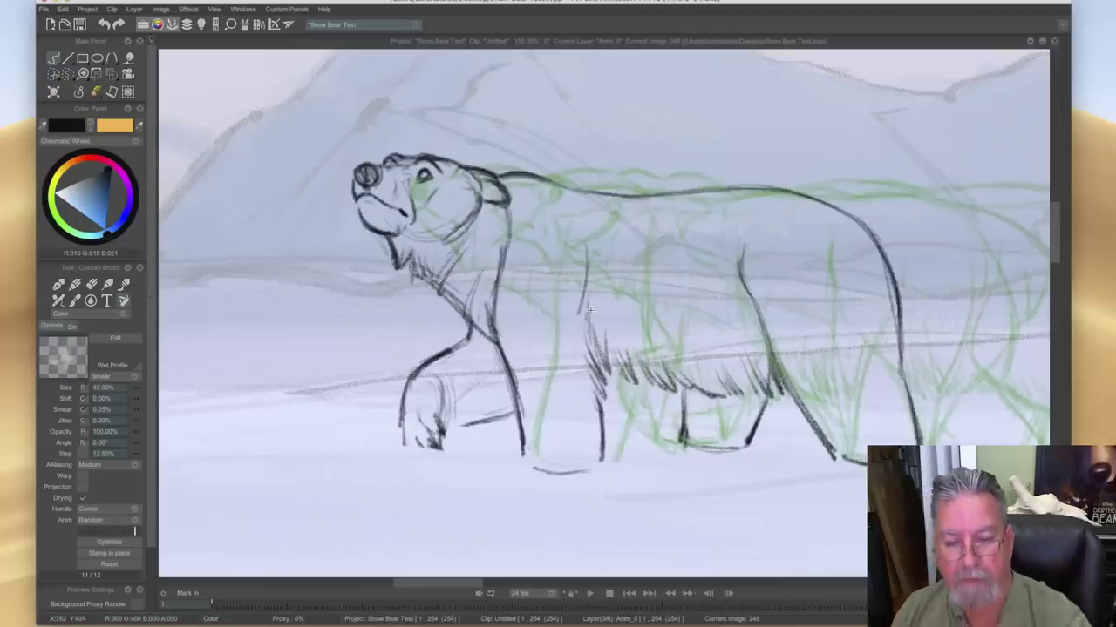
- Fit the whole scene in view and extend the last drawing on the Anim_0 layer so the clip runs to frame 258
key(F5)
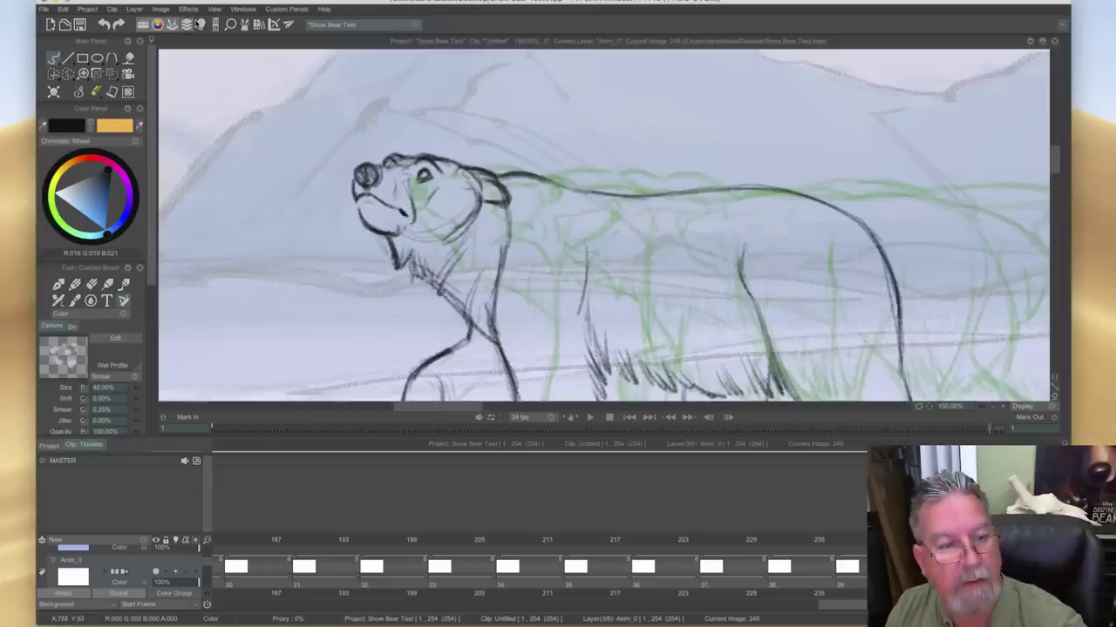
click(214, 10)
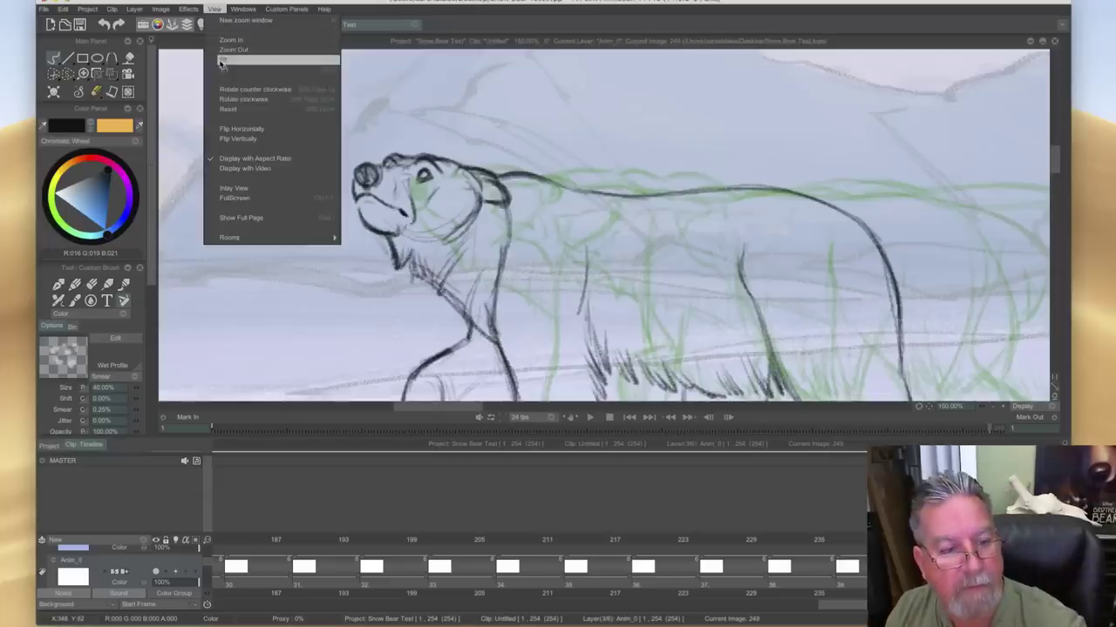
click(217, 58)
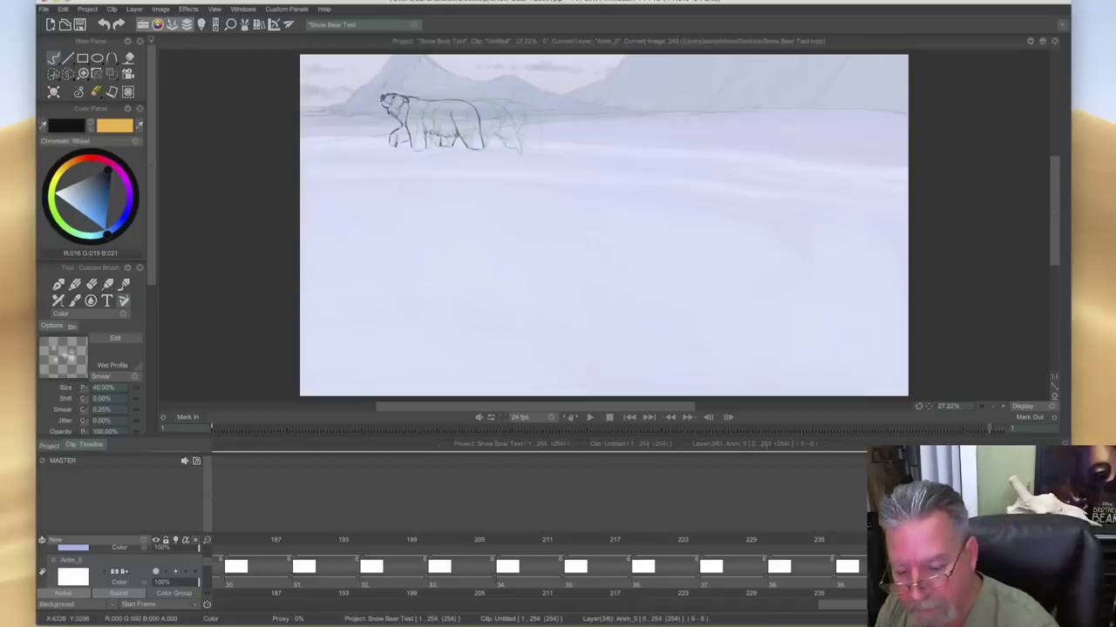
click(969, 576)
drag(854, 604, 856, 604)
drag(1050, 579, 820, 580)
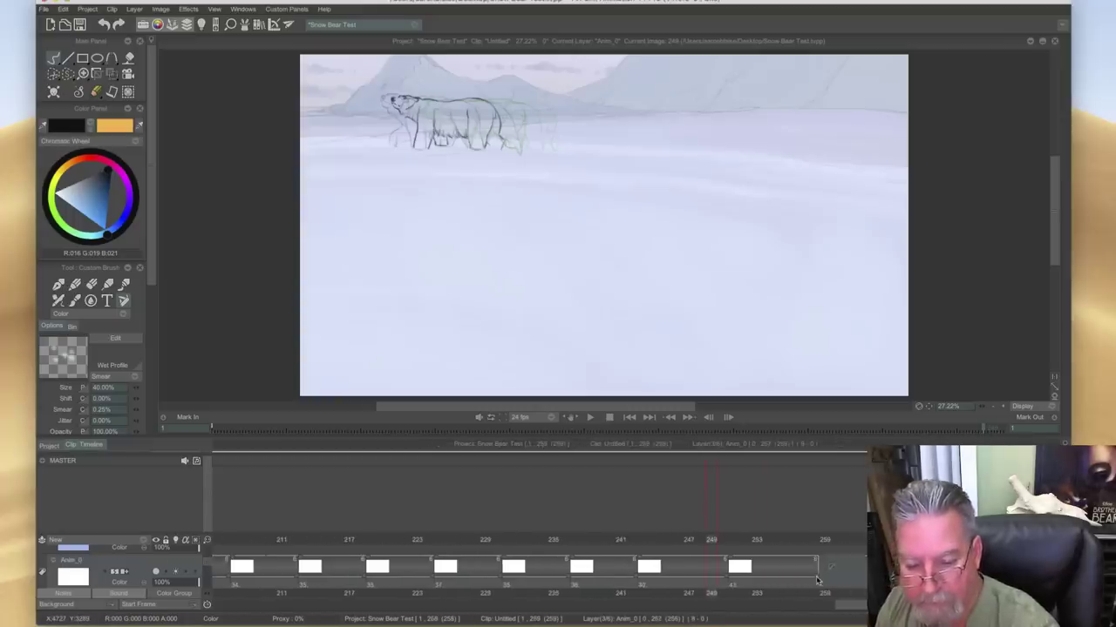
- Play back the bear walk, stop it, and hide the timeline to fit the scene to the enlarged canvas area
click(588, 422)
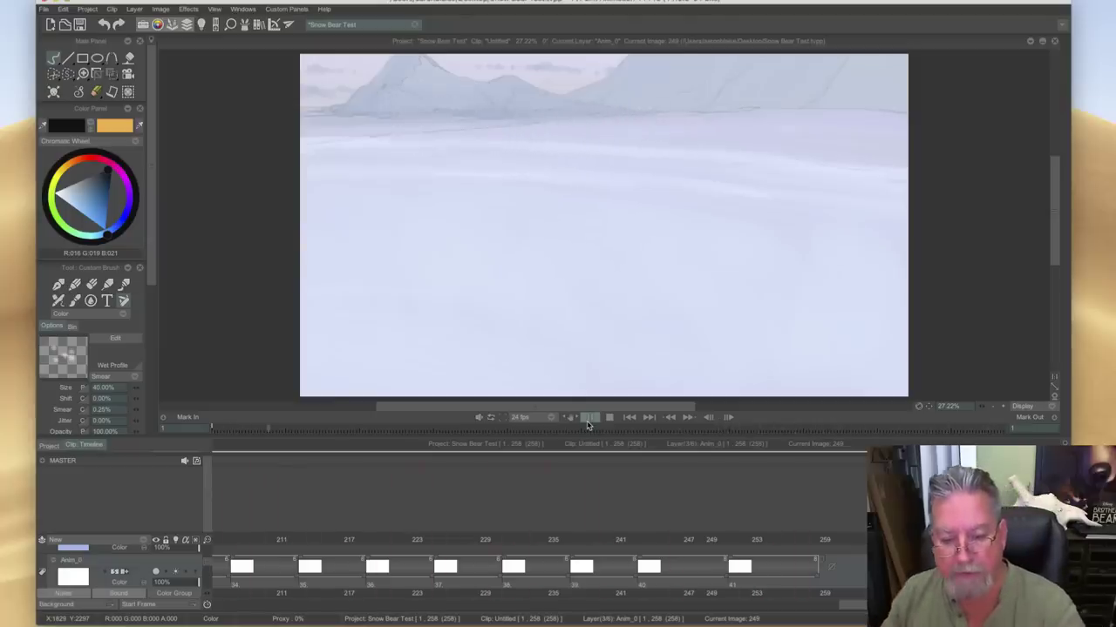
click(609, 419)
key(Tab)
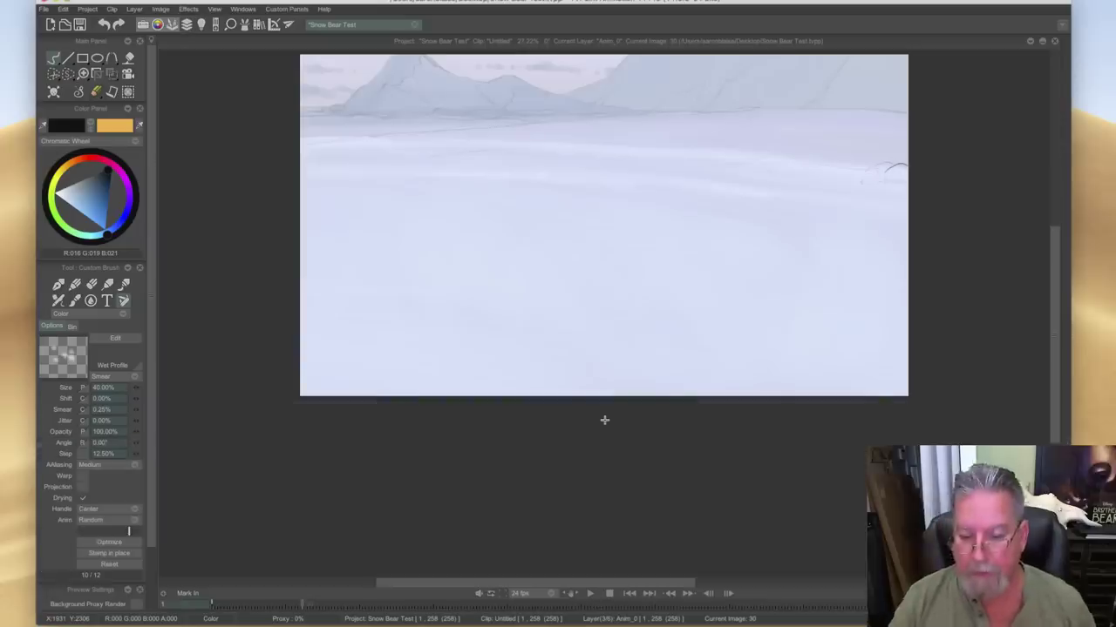
click(1056, 565)
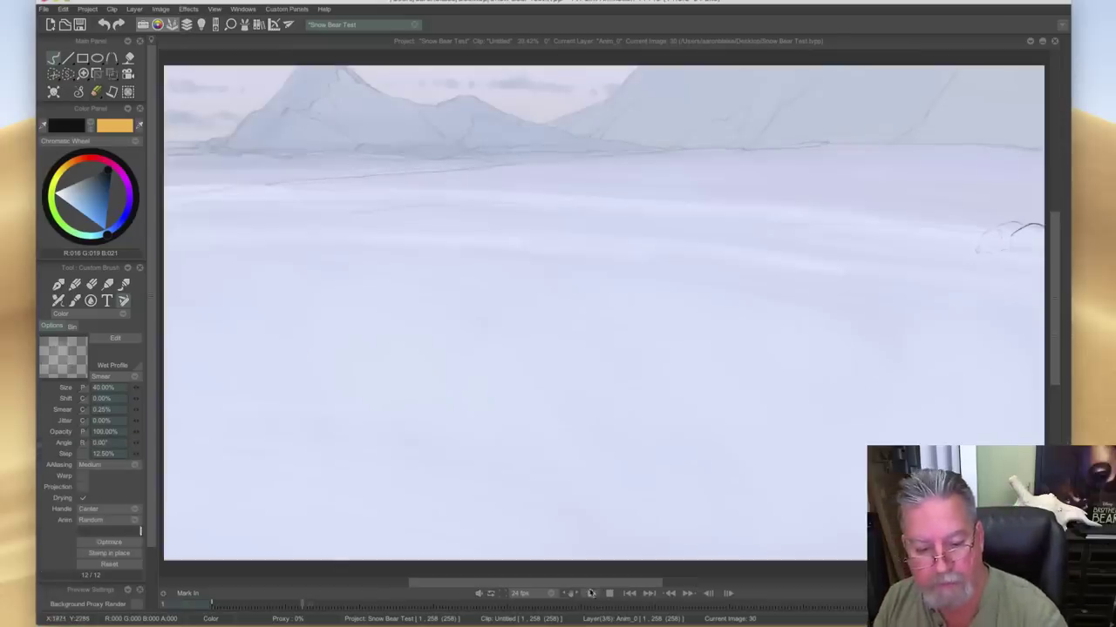